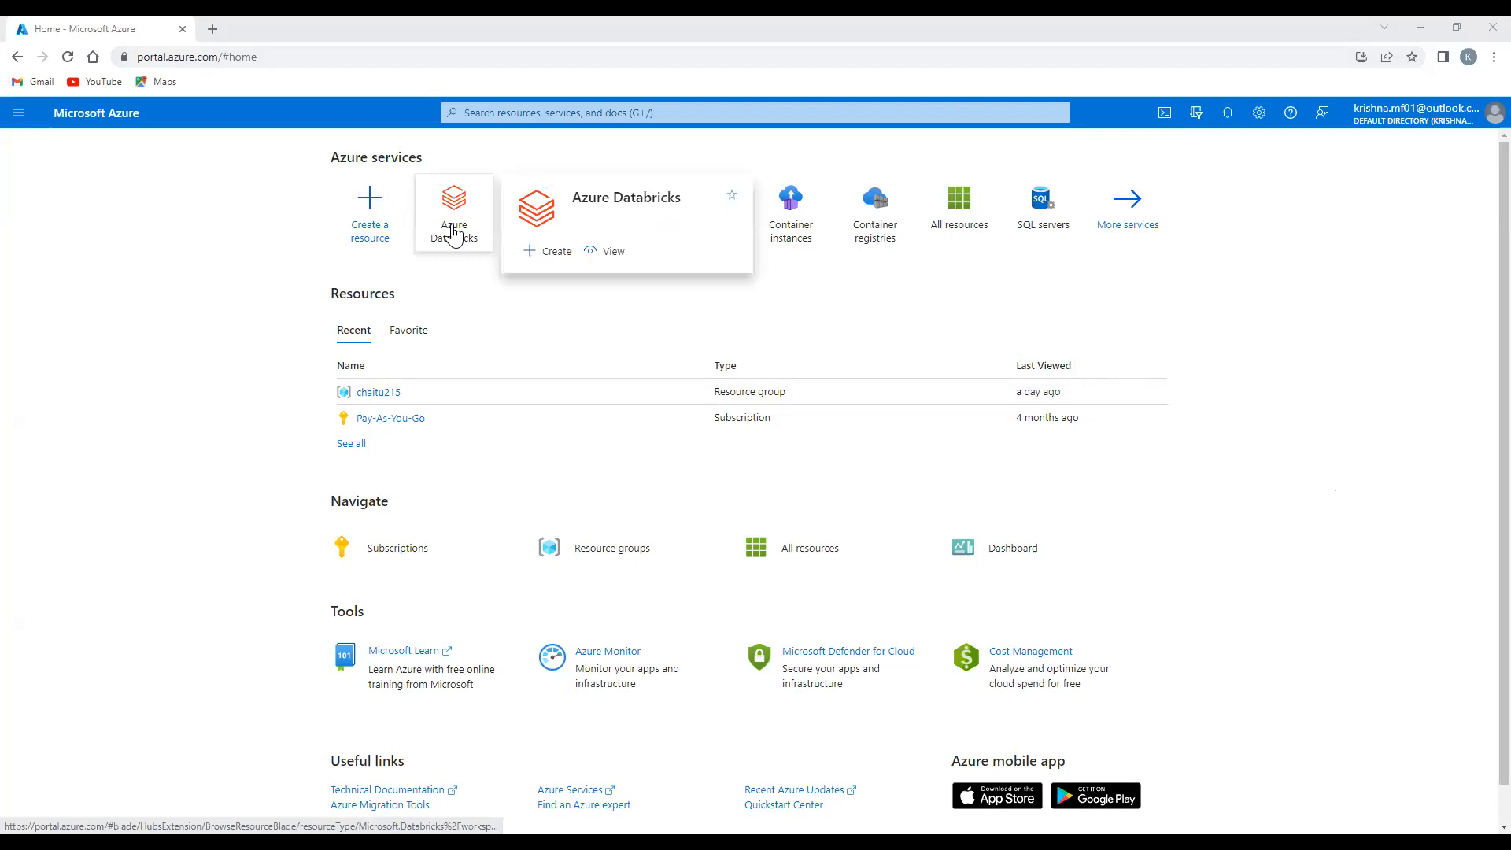
Step: Start a new Azure Databricks workspace and assign it to the existing resource group chaitu215
click(453, 234)
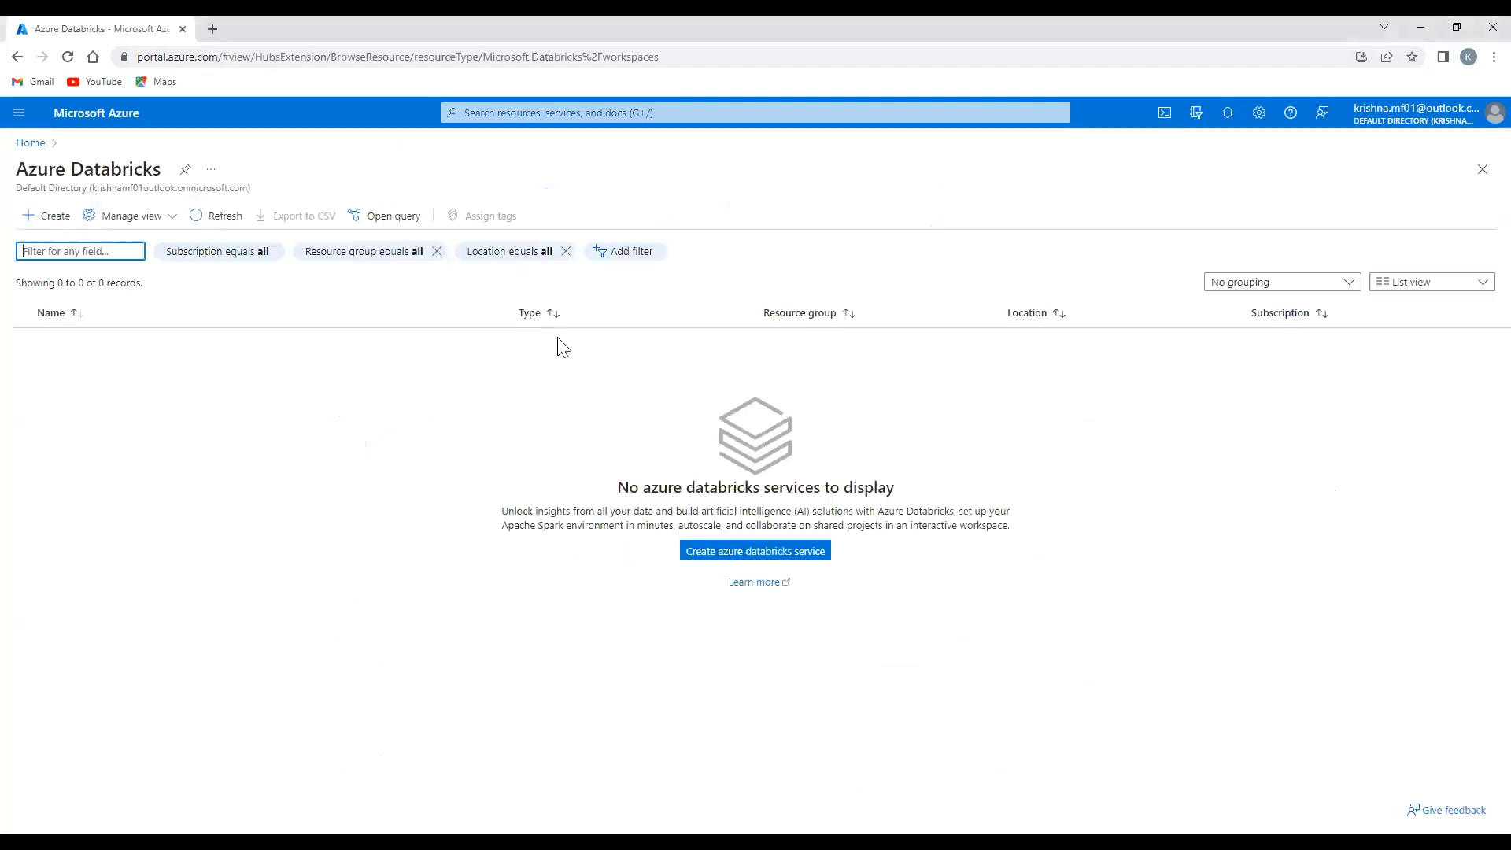
click(706, 552)
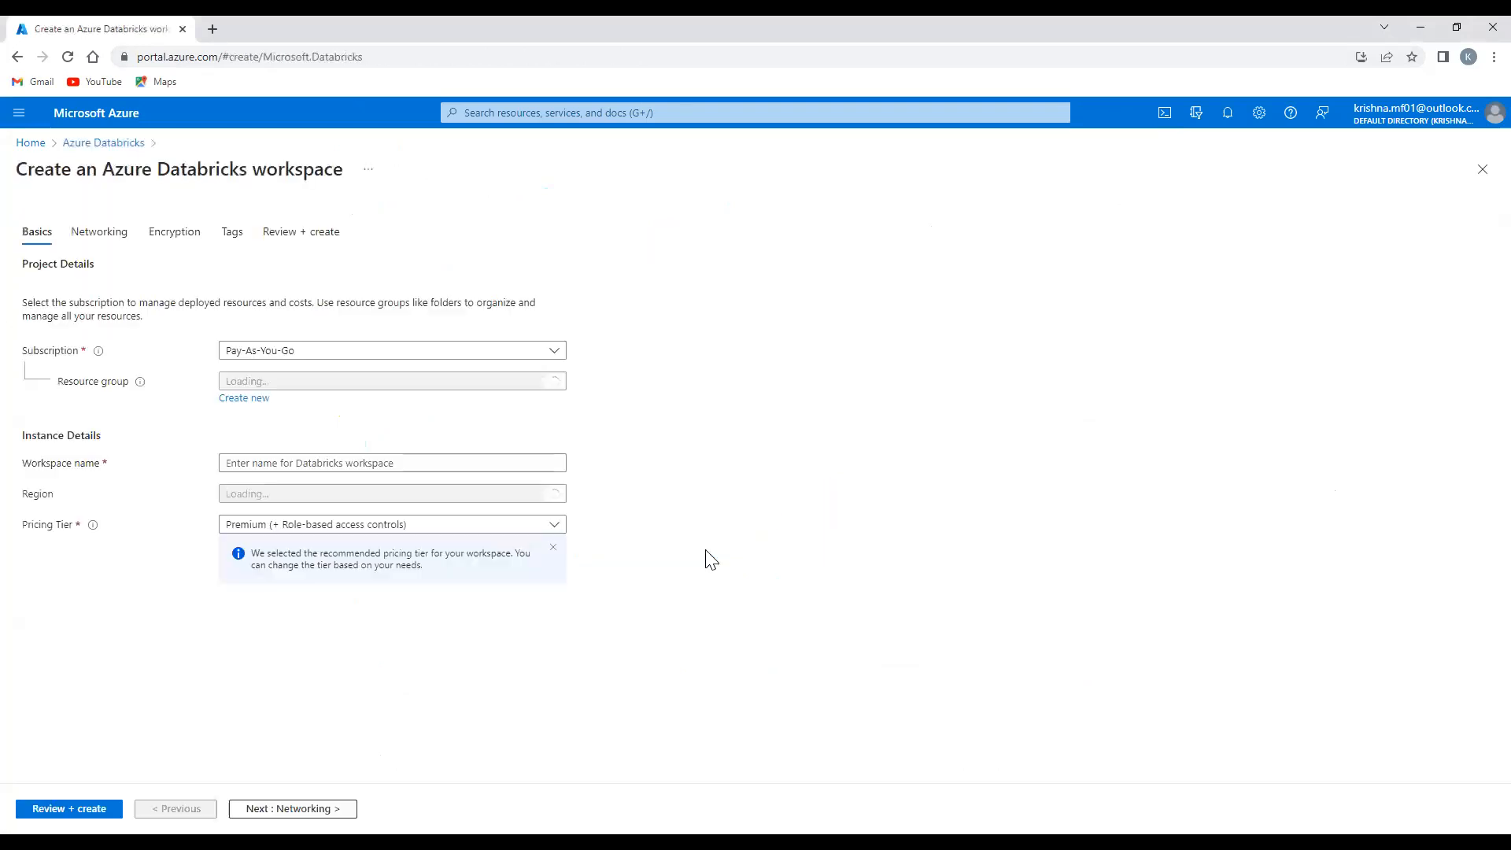
click(357, 384)
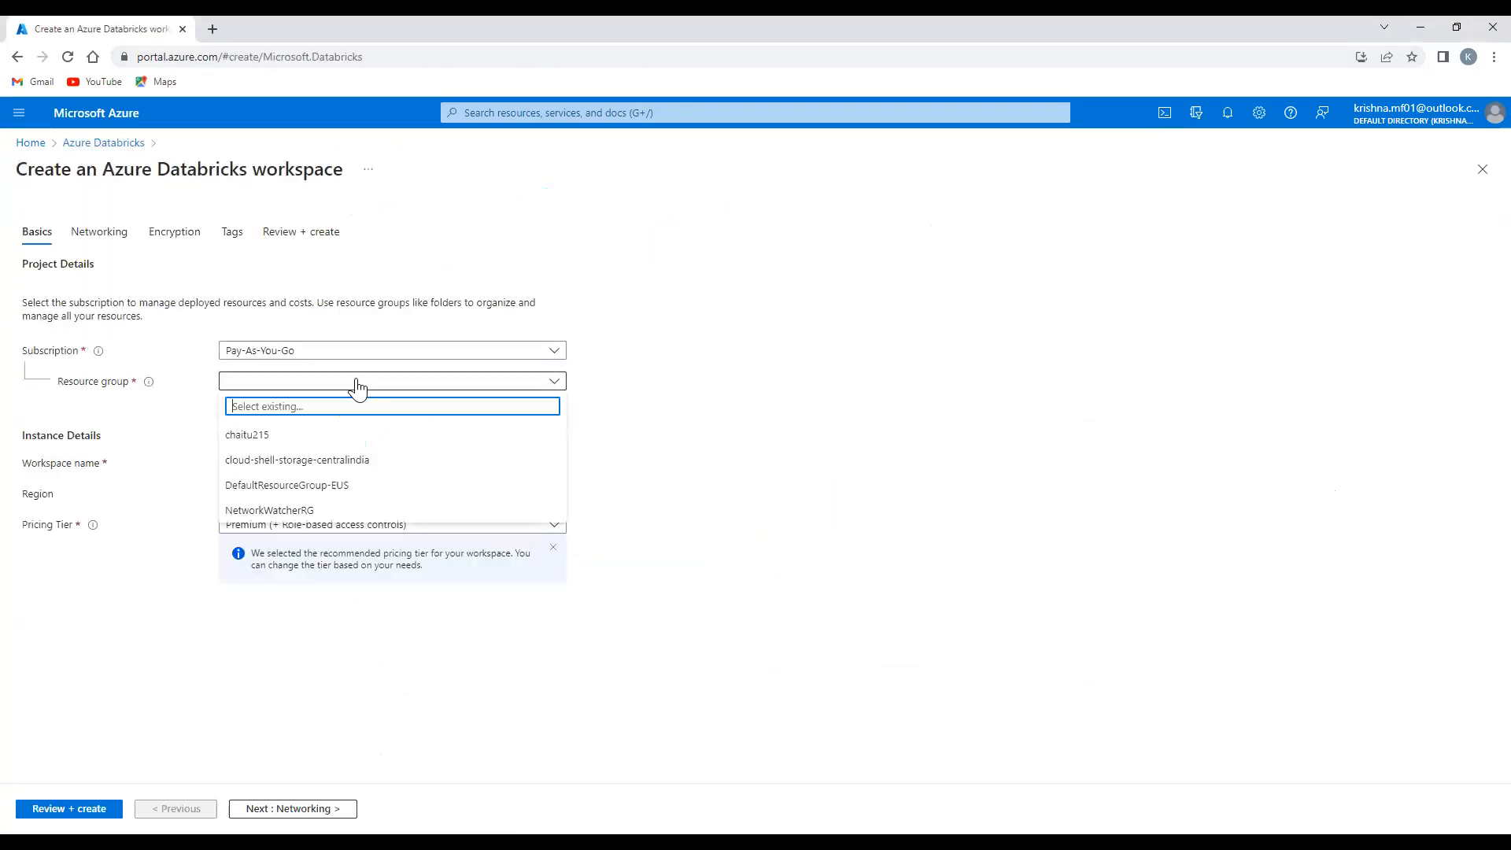
click(263, 434)
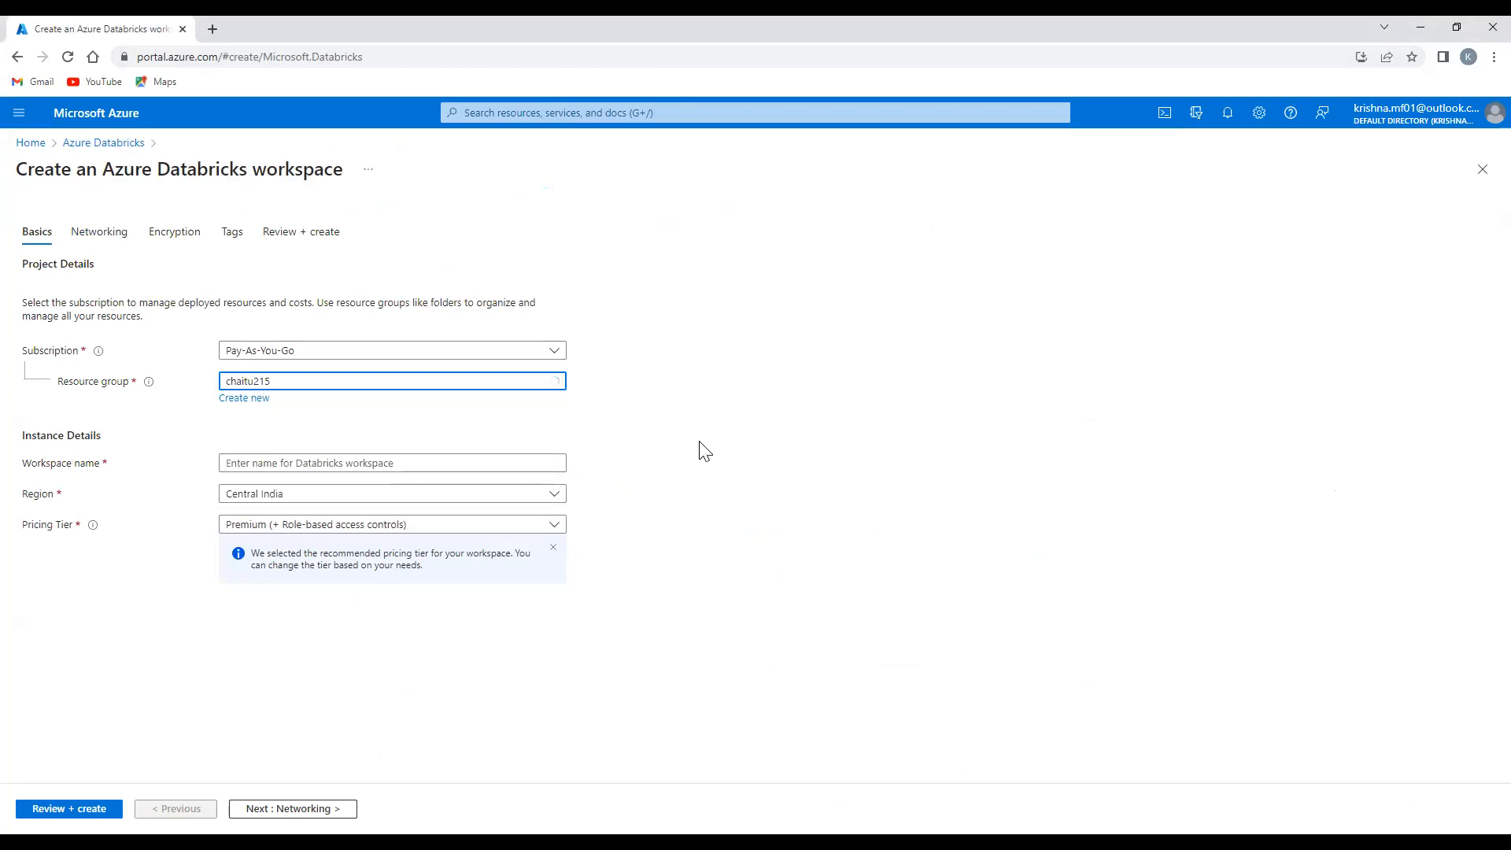
click(69, 809)
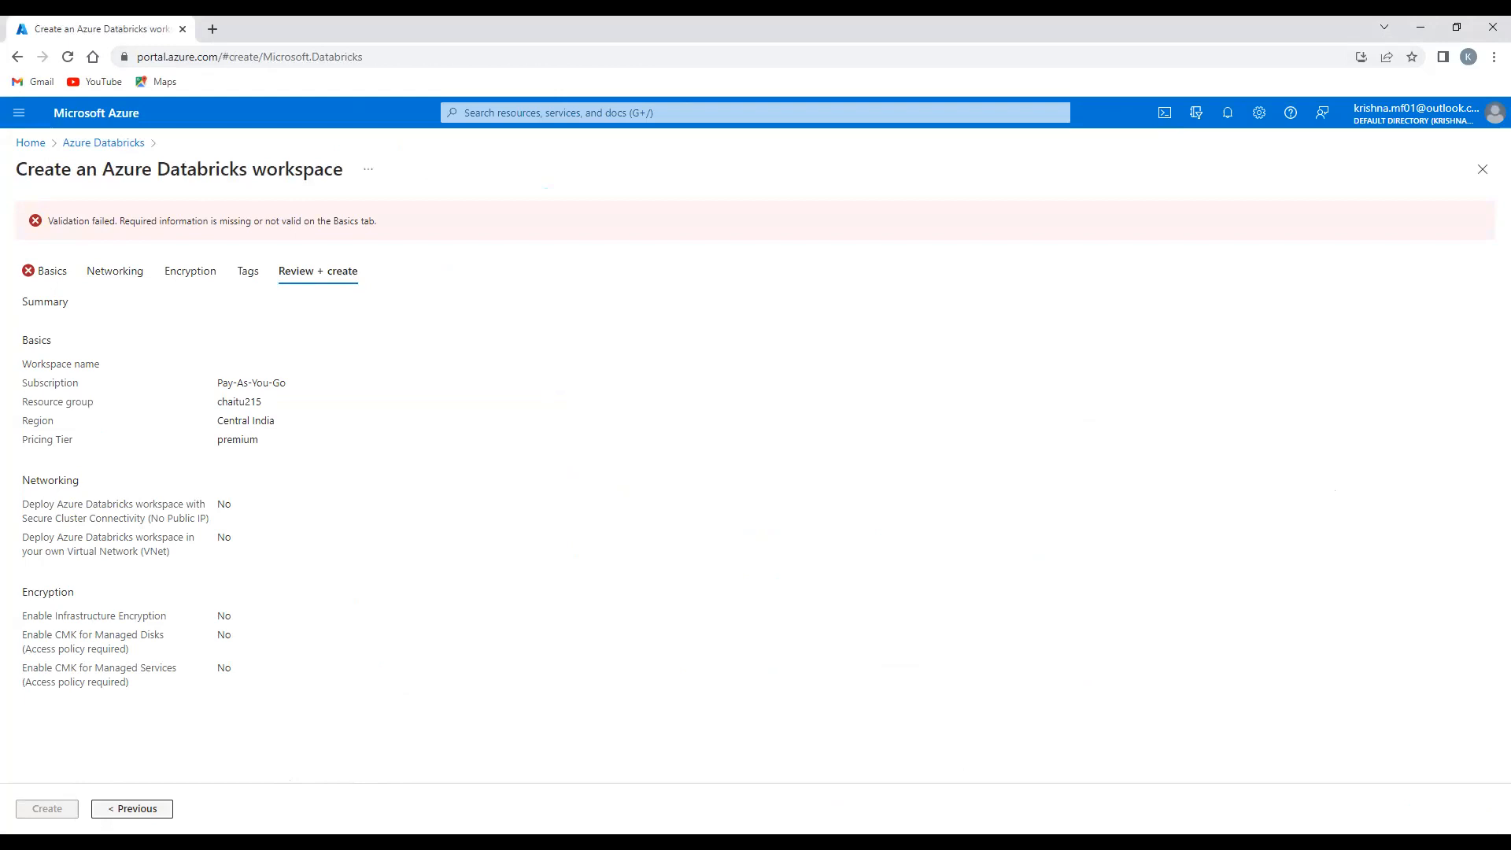
click(132, 809)
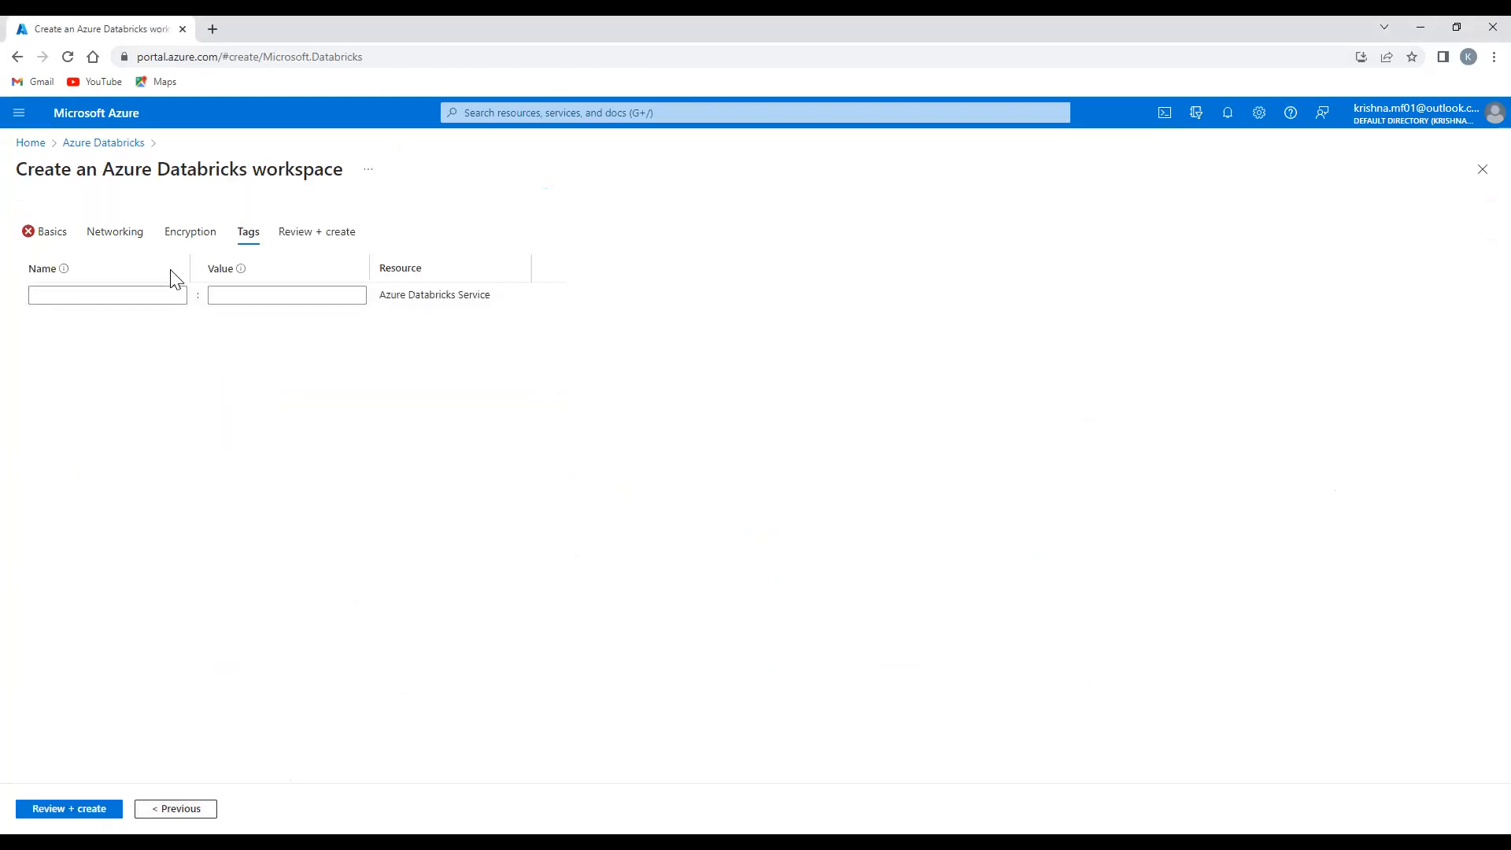
click(139, 296)
right_click(135, 300)
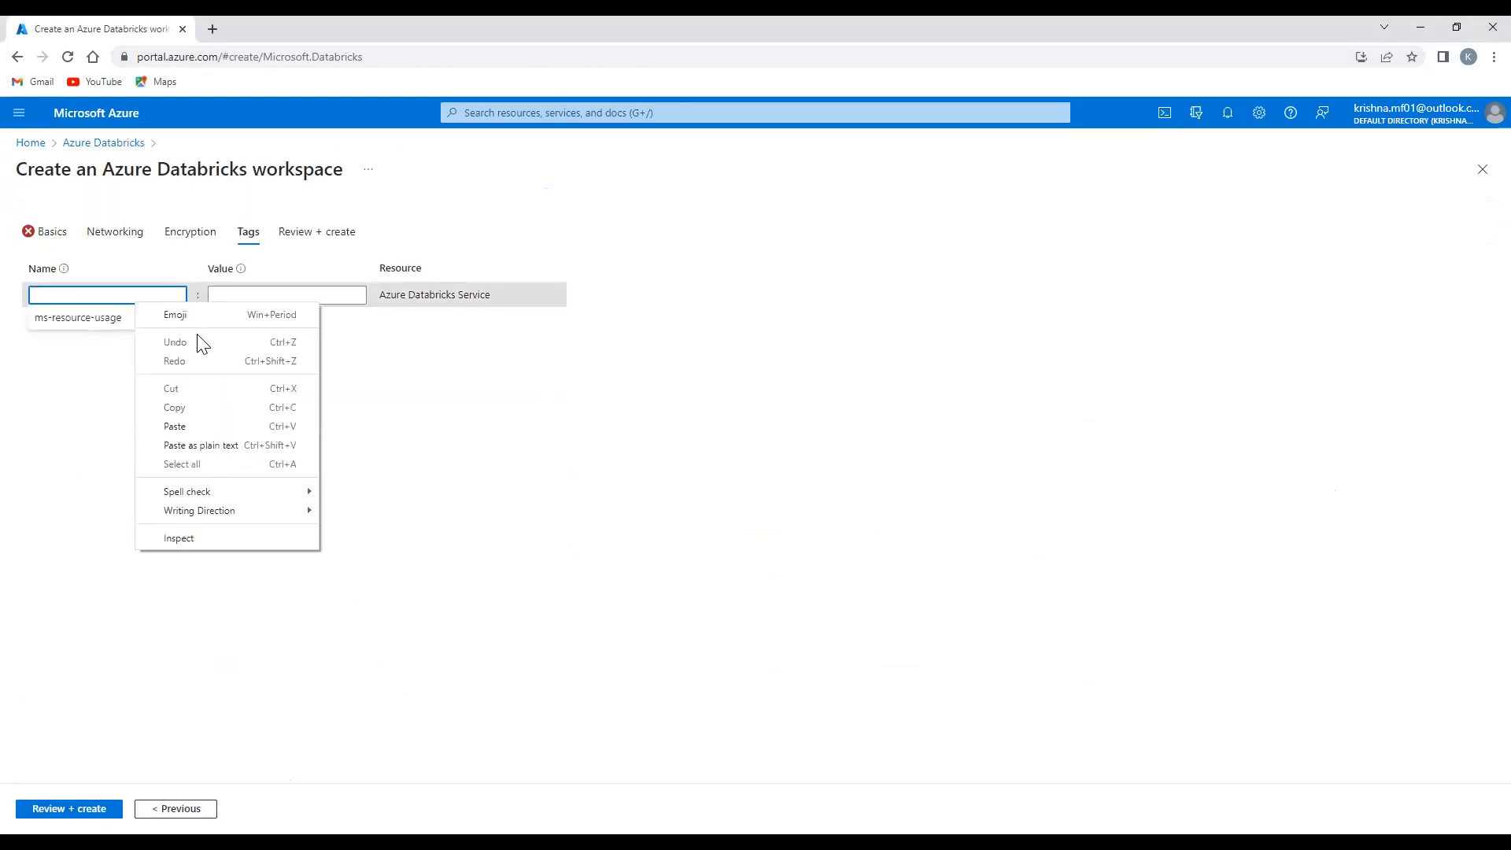
click(496, 442)
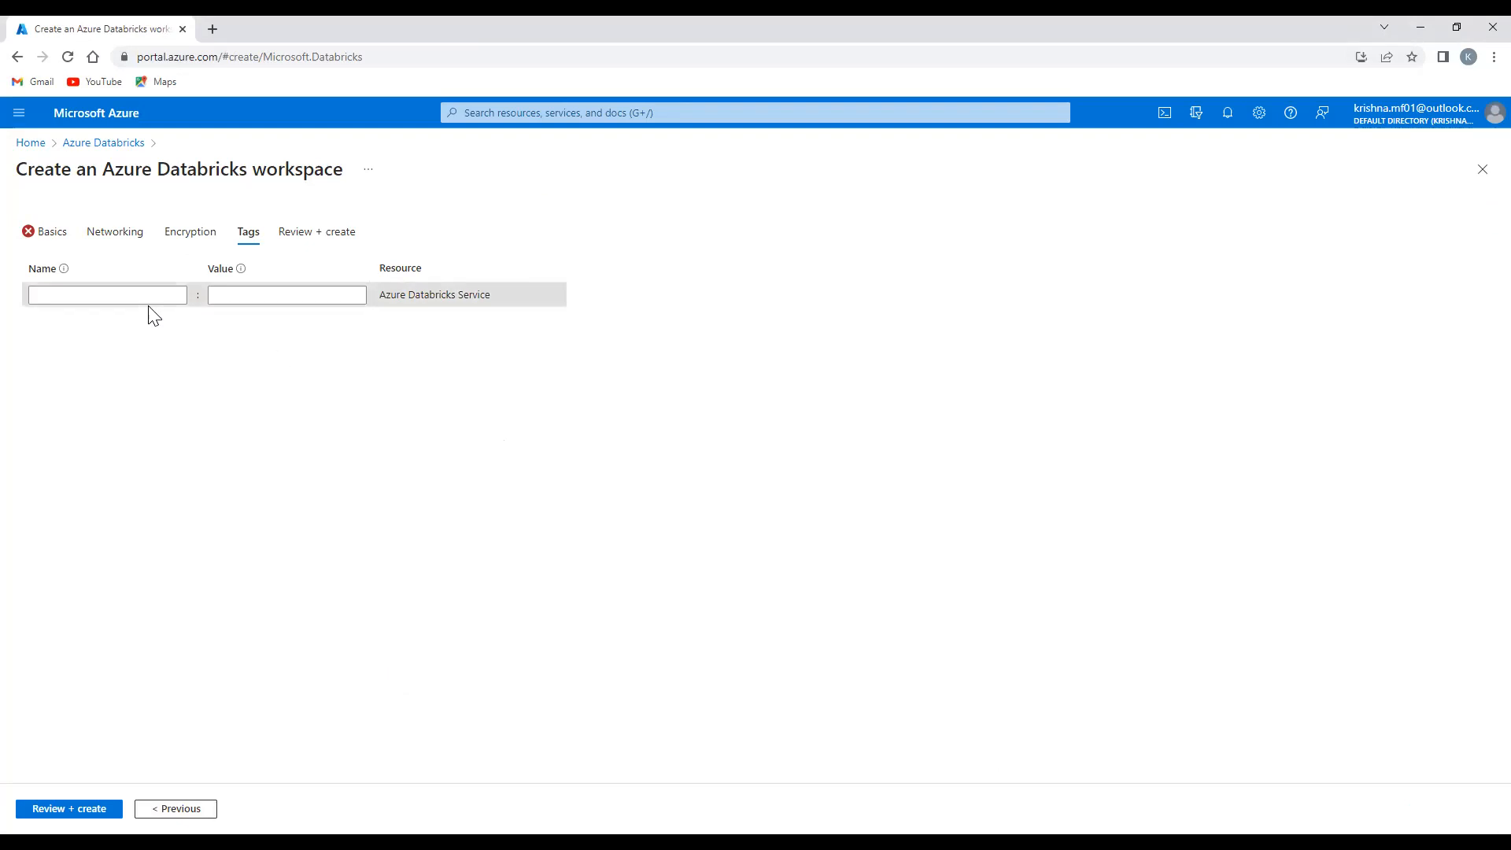
click(122, 294)
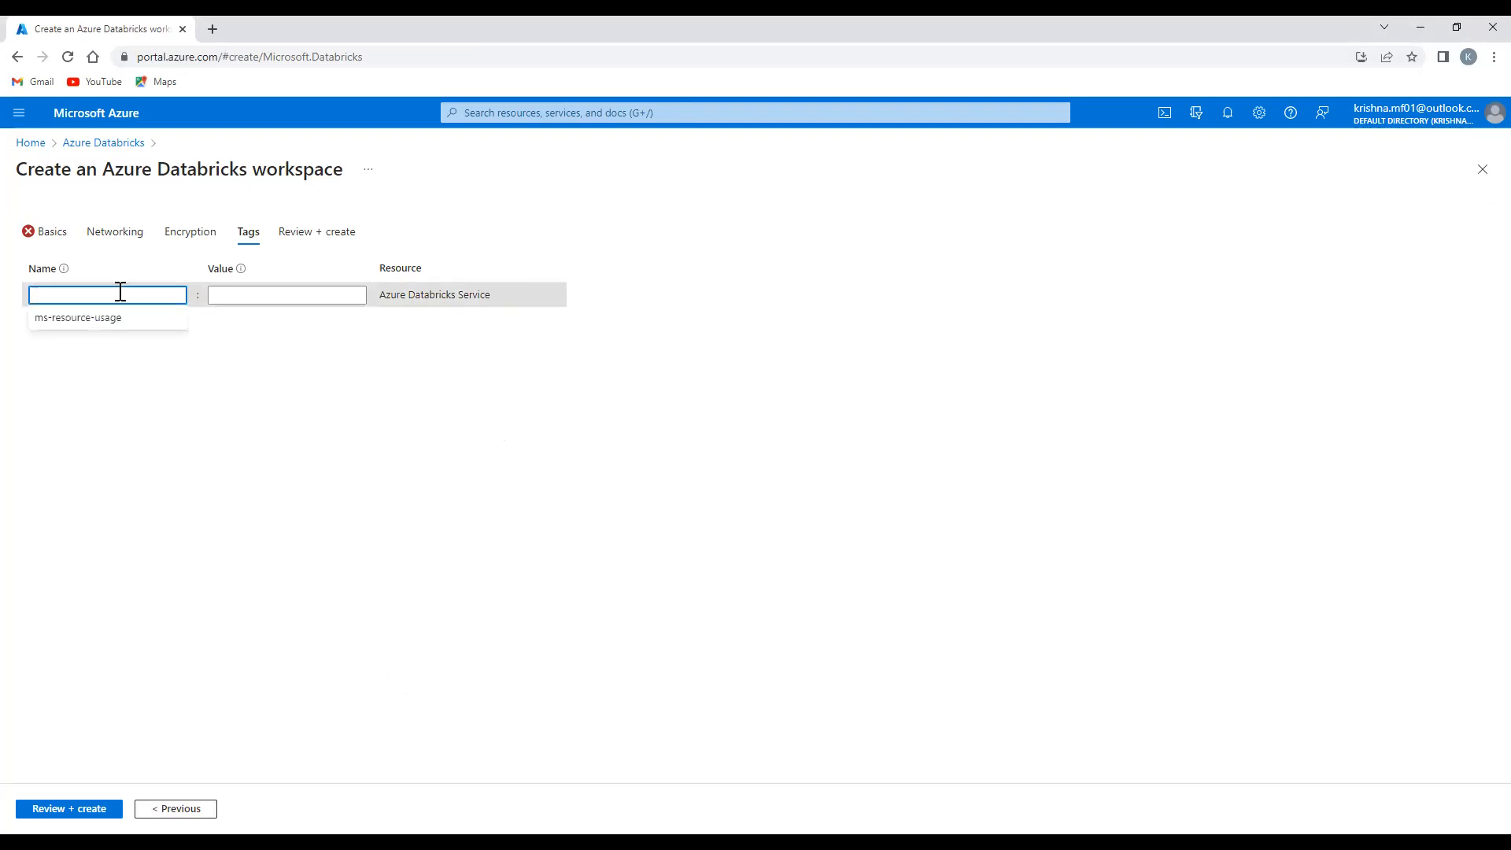
click(97, 319)
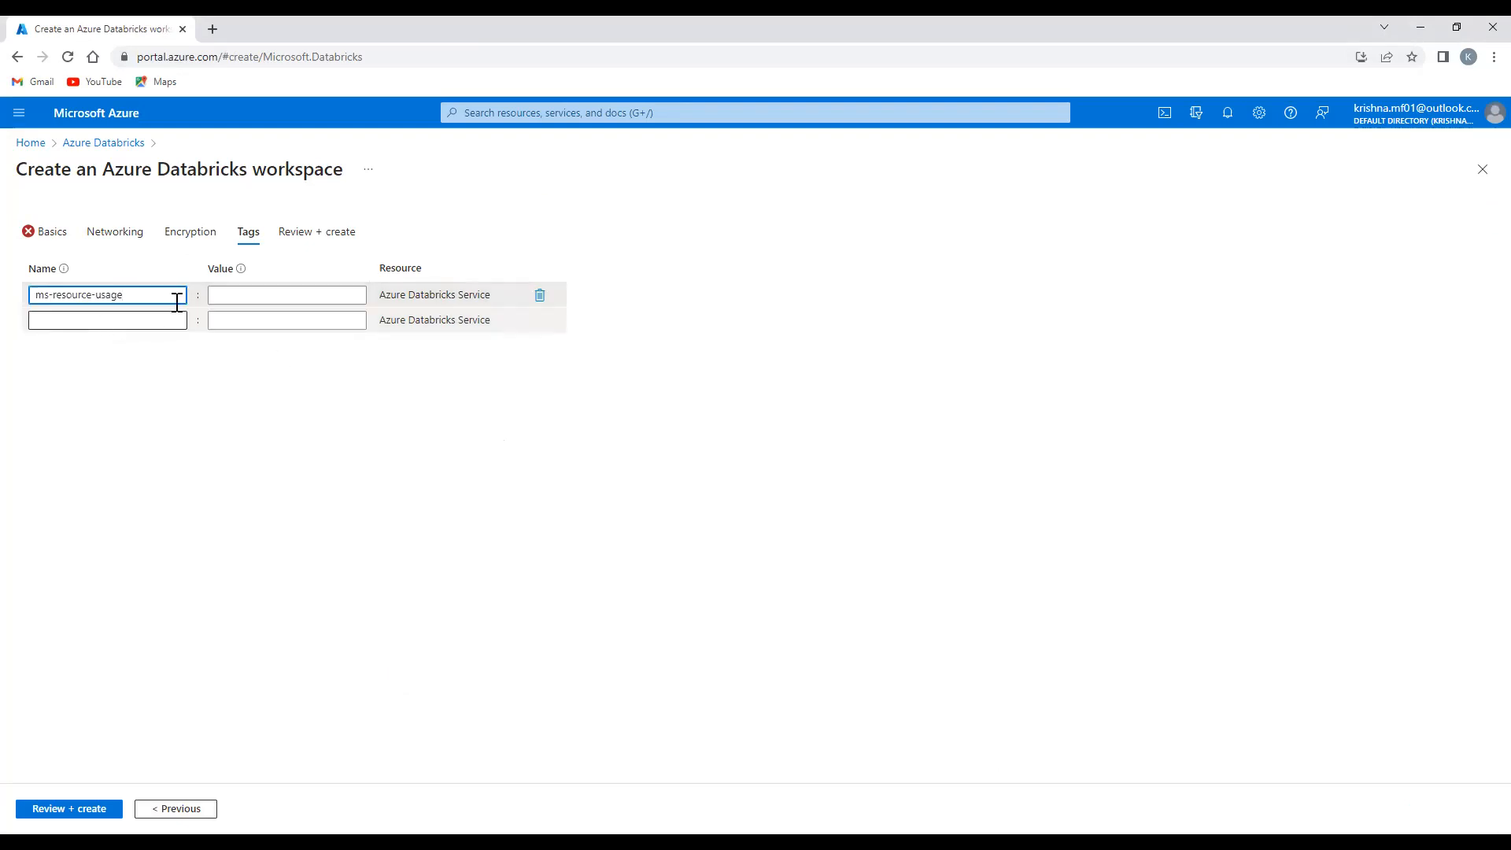
click(538, 296)
Step: Name the workspace adf-demo-transformations in the basic settings, validate the configuration and create it
click(52, 234)
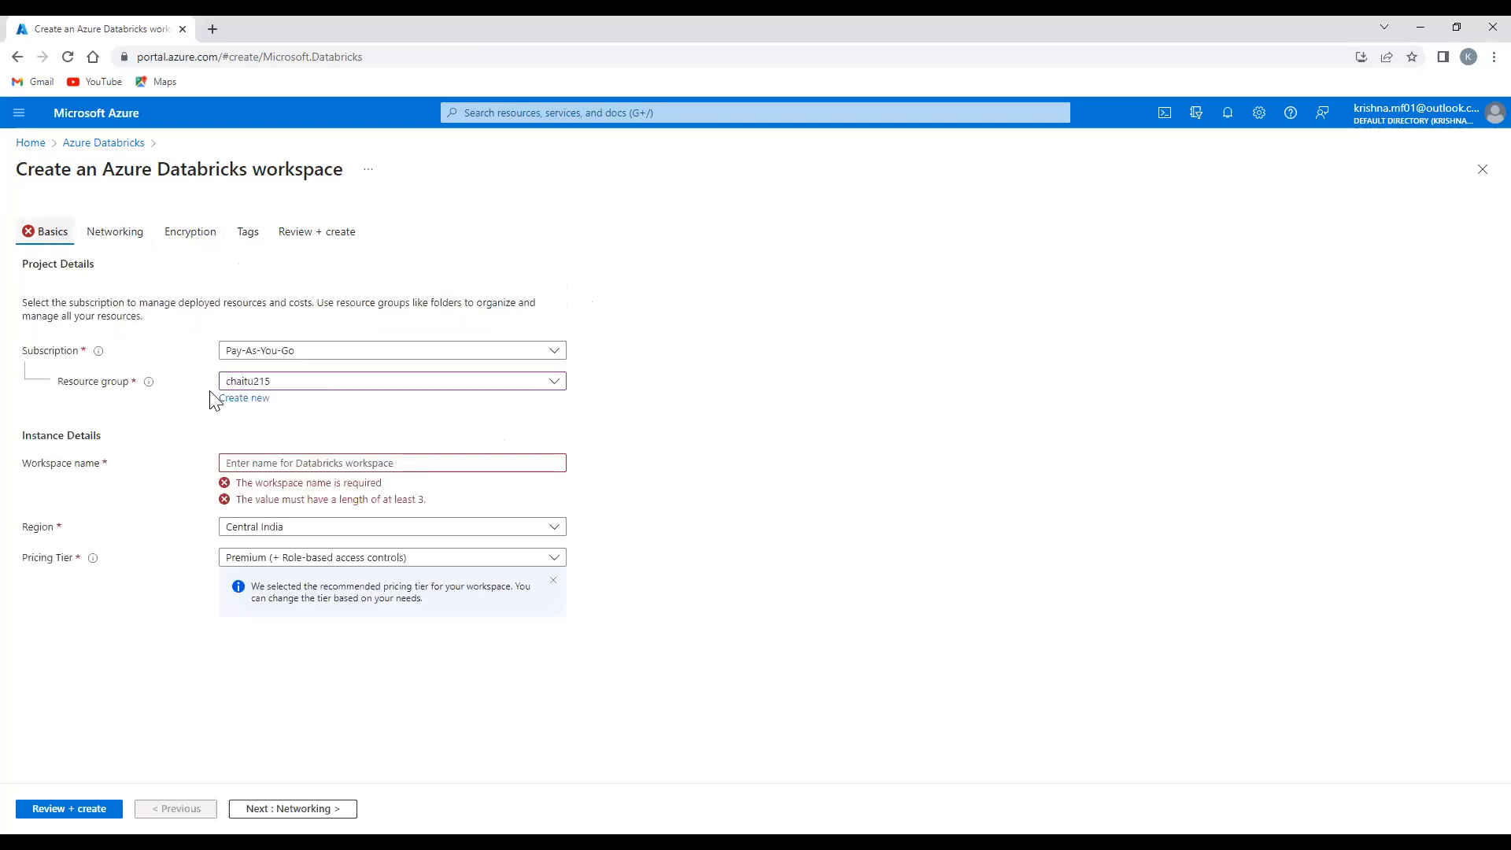
click(271, 456)
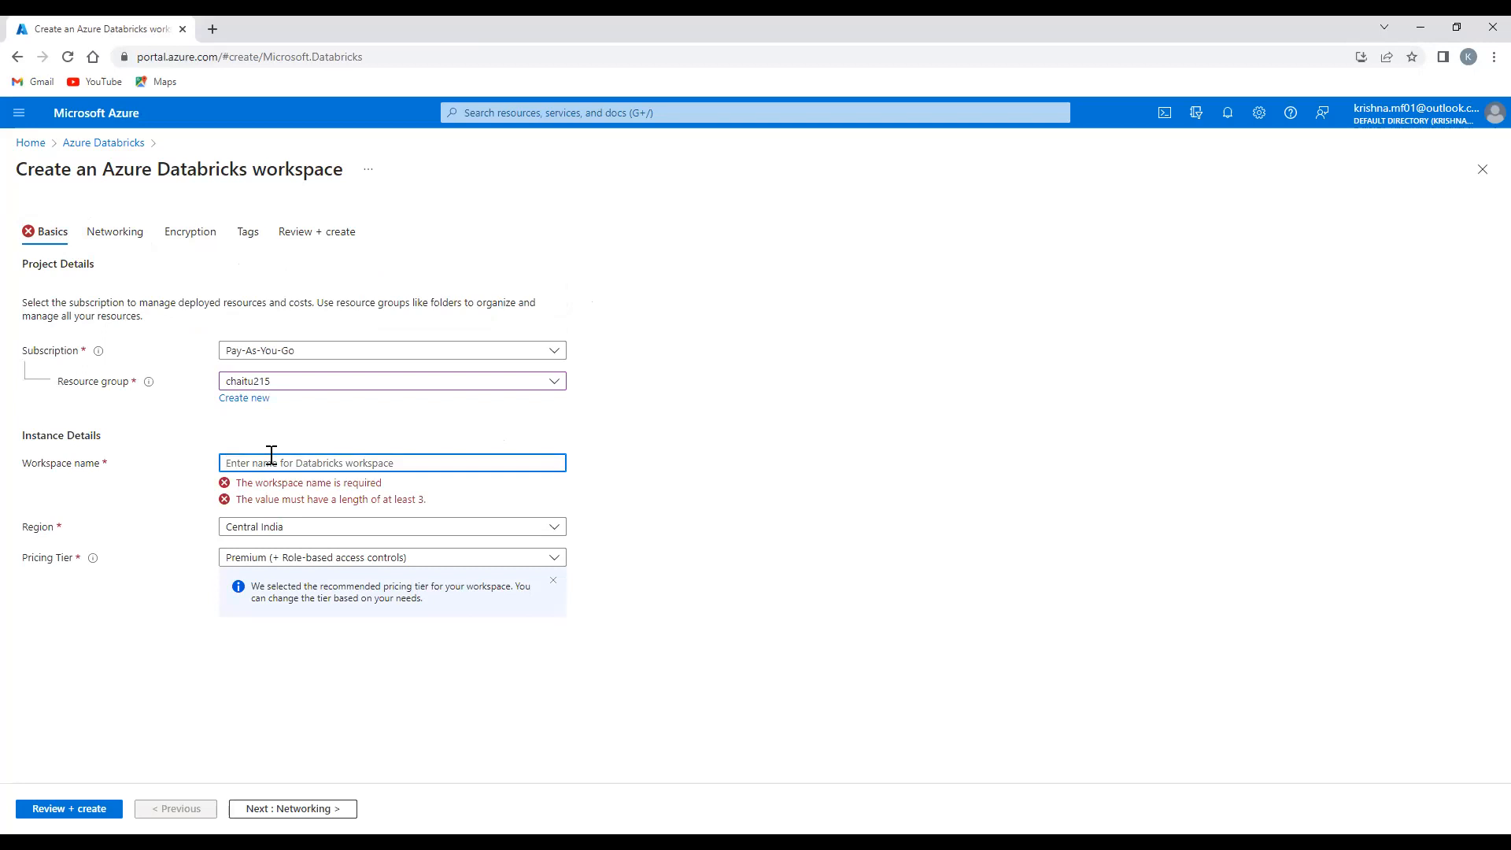
text(adf=)
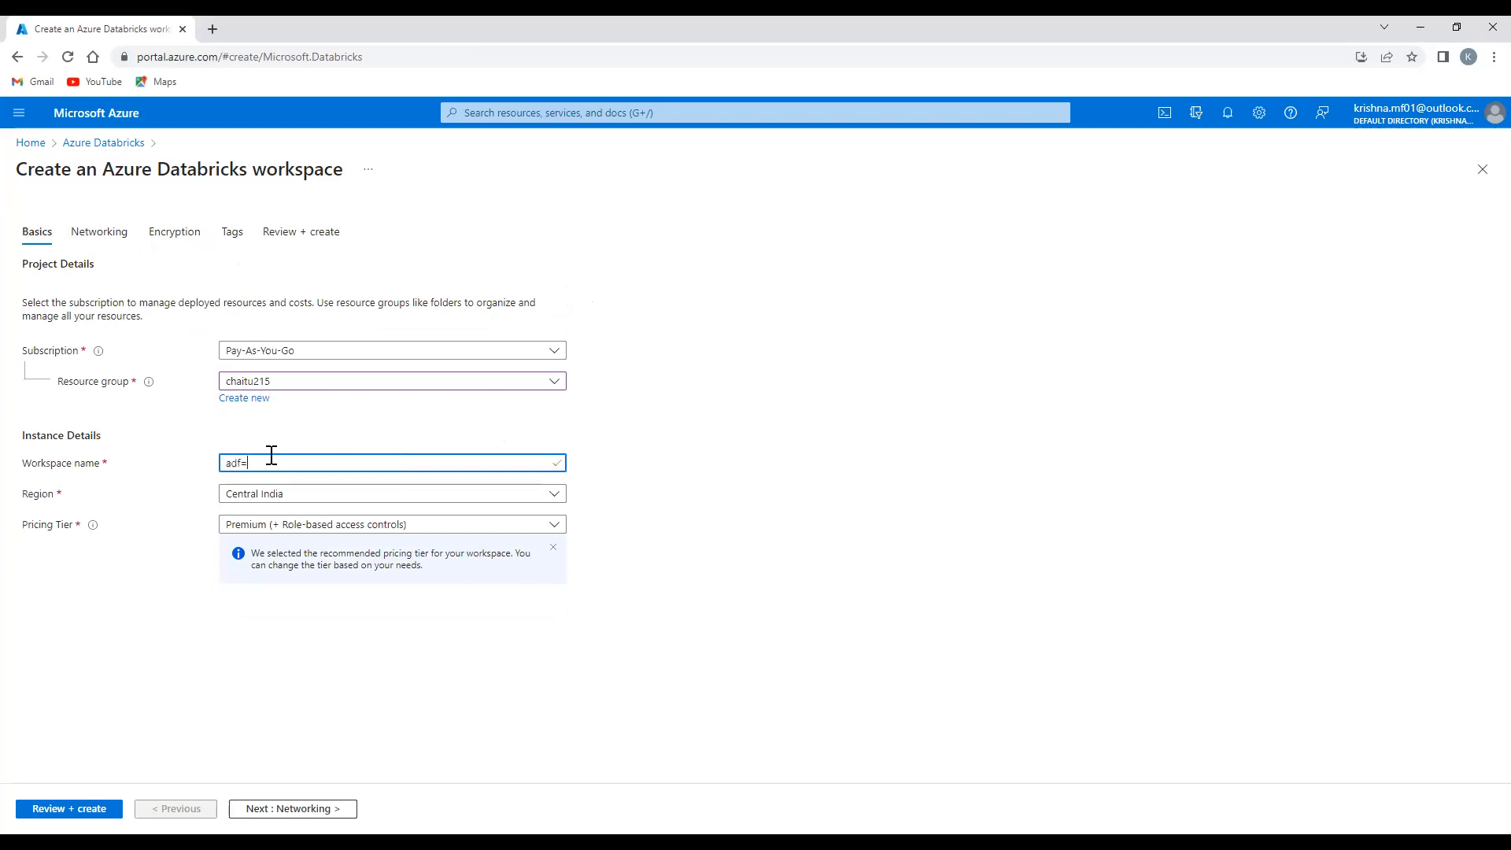
key(BackSpace)
text(-demo-transformations)
click(72, 811)
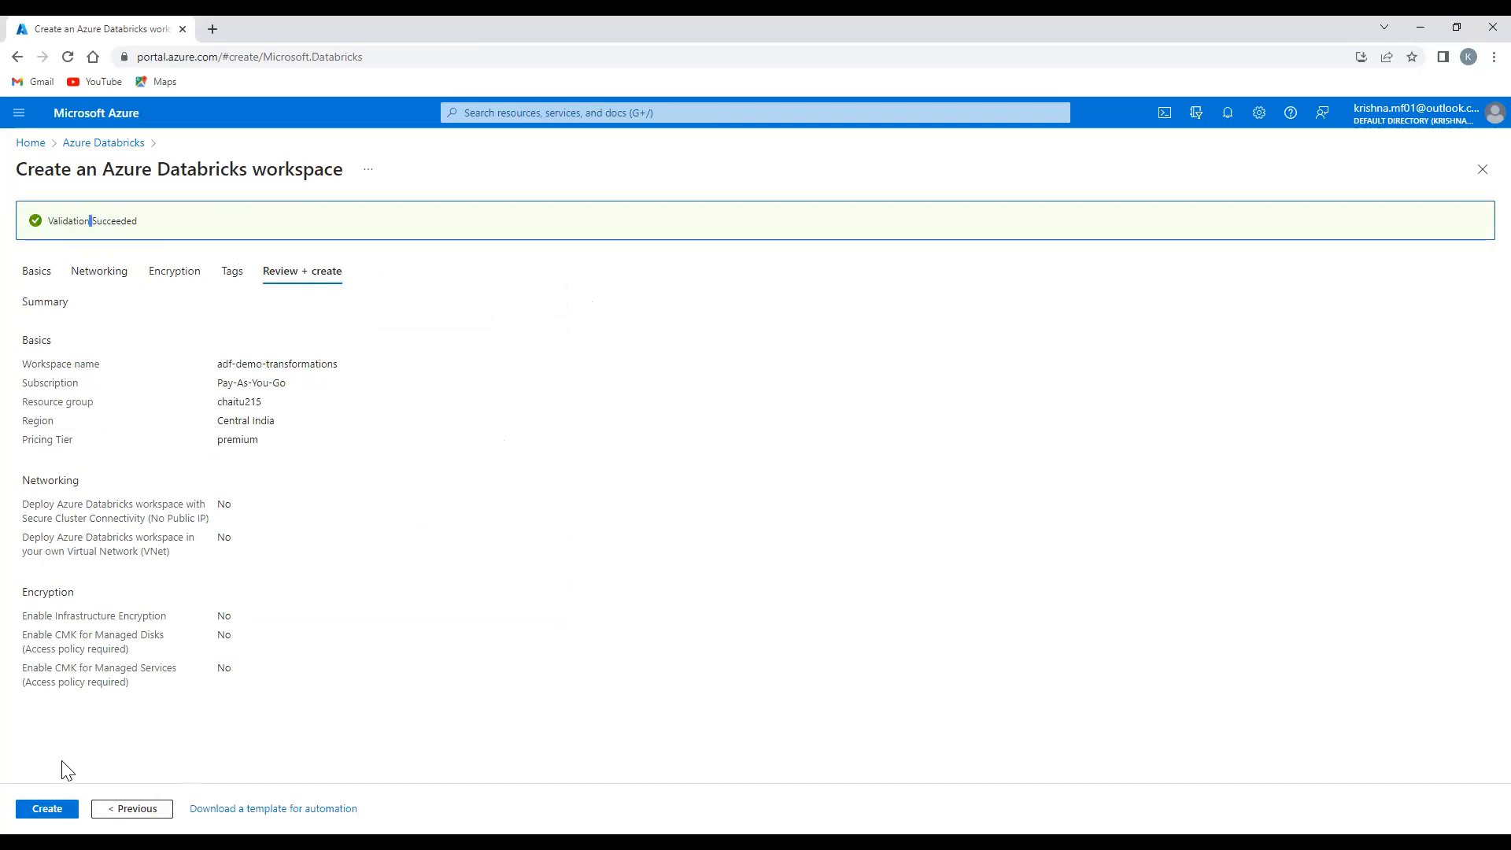
click(64, 811)
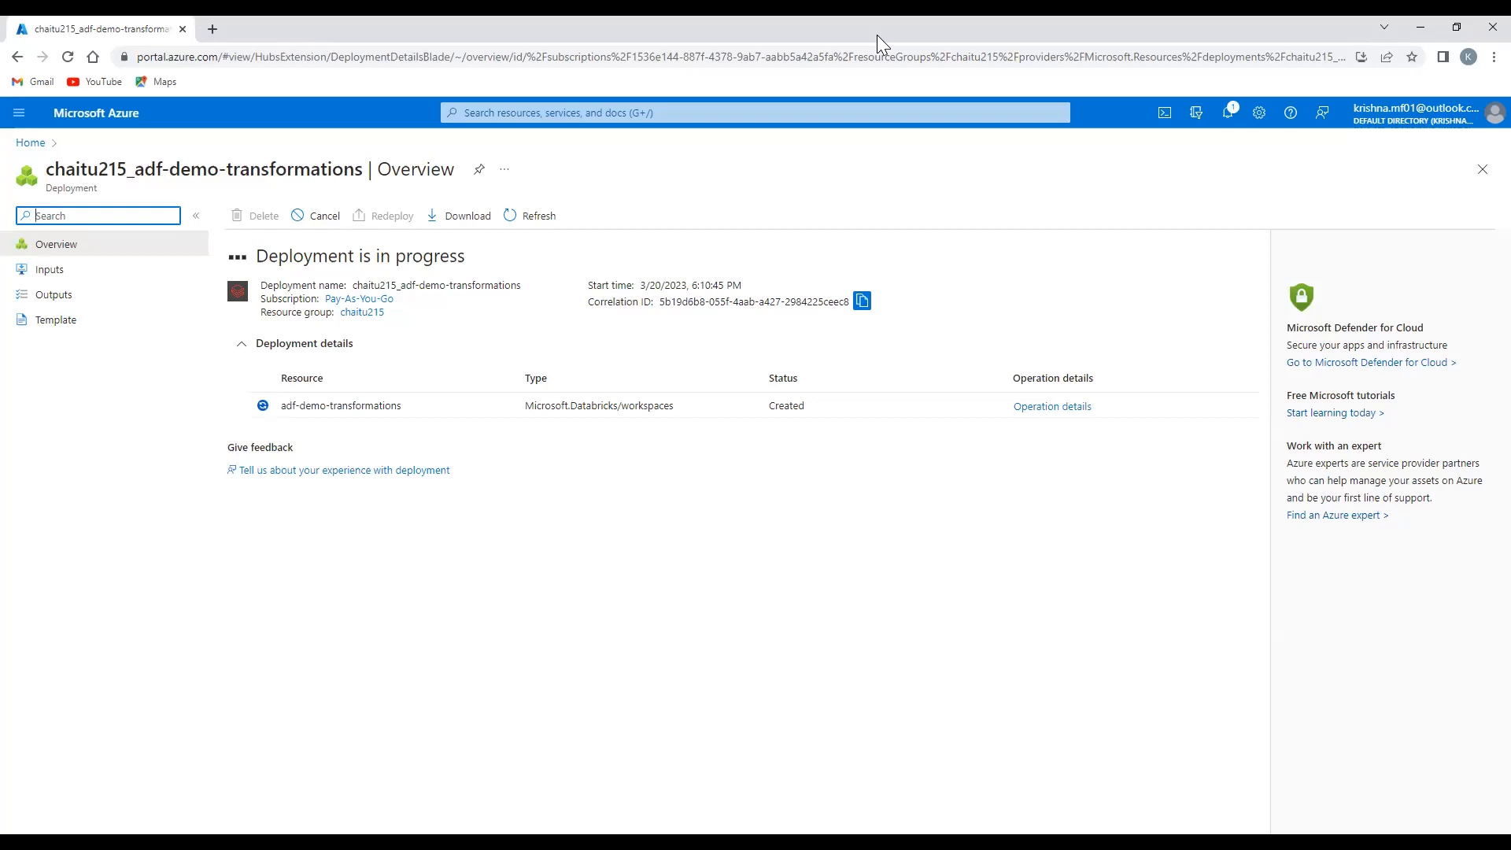
Step: Switch to Visual Studio Code and examine the notebook cell that reads airports.csv from DBFS and shows the airports DataFrame
key(ctrl+t)
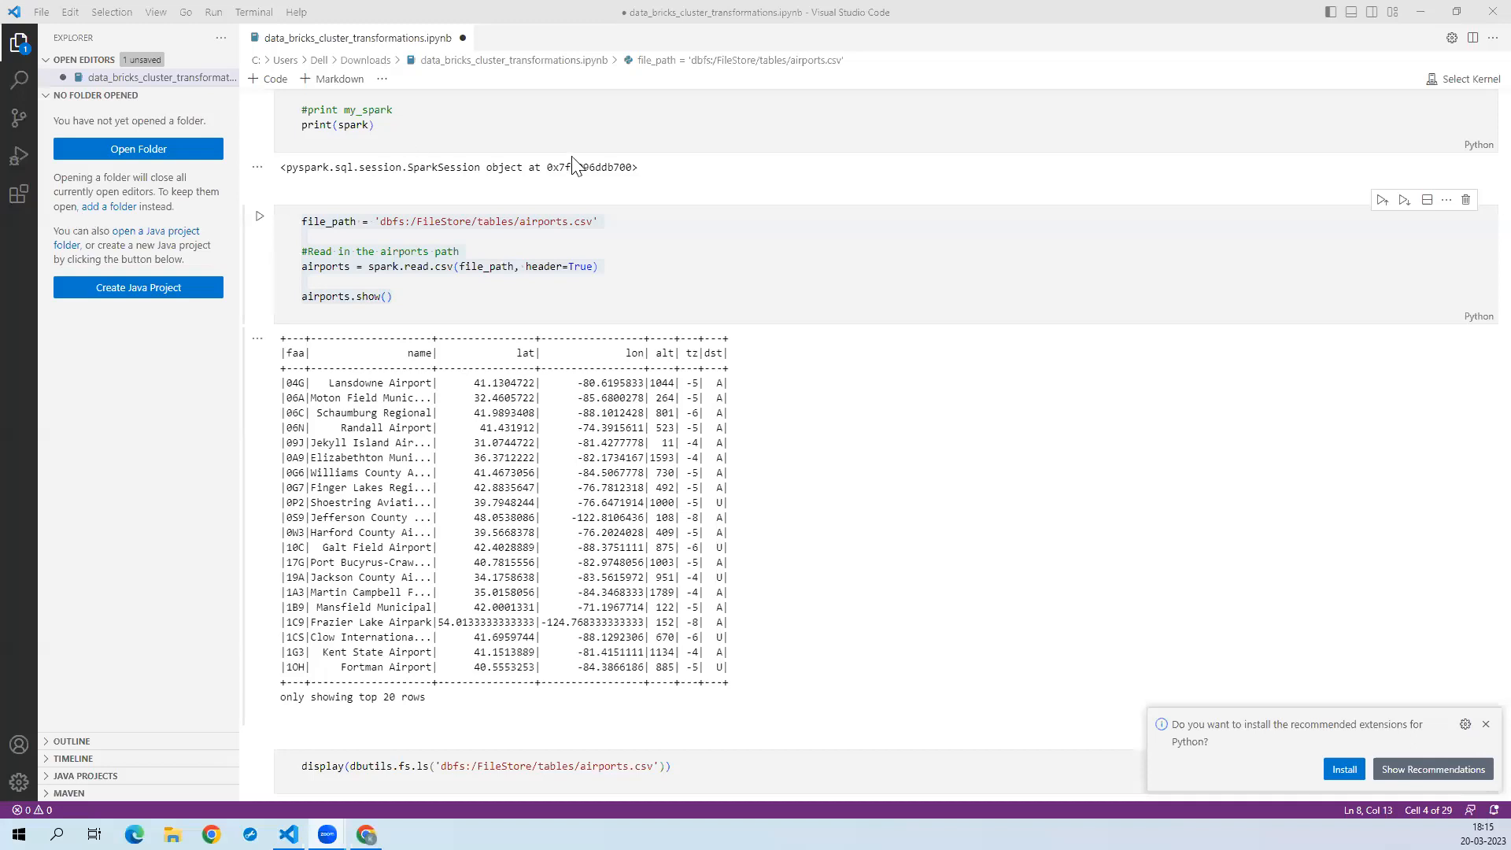
click(470, 304)
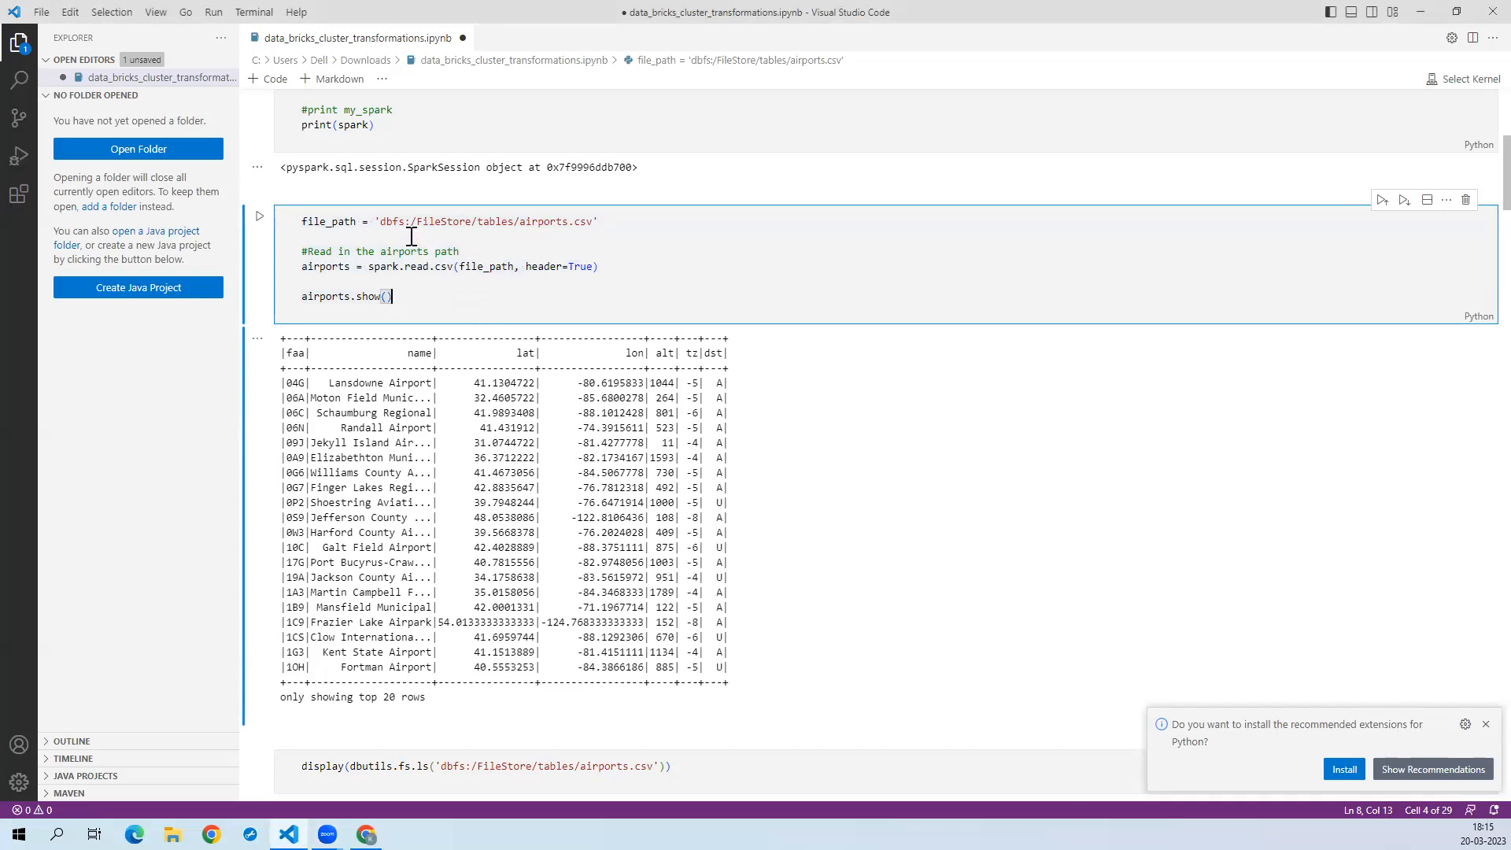
drag(397, 221, 615, 219)
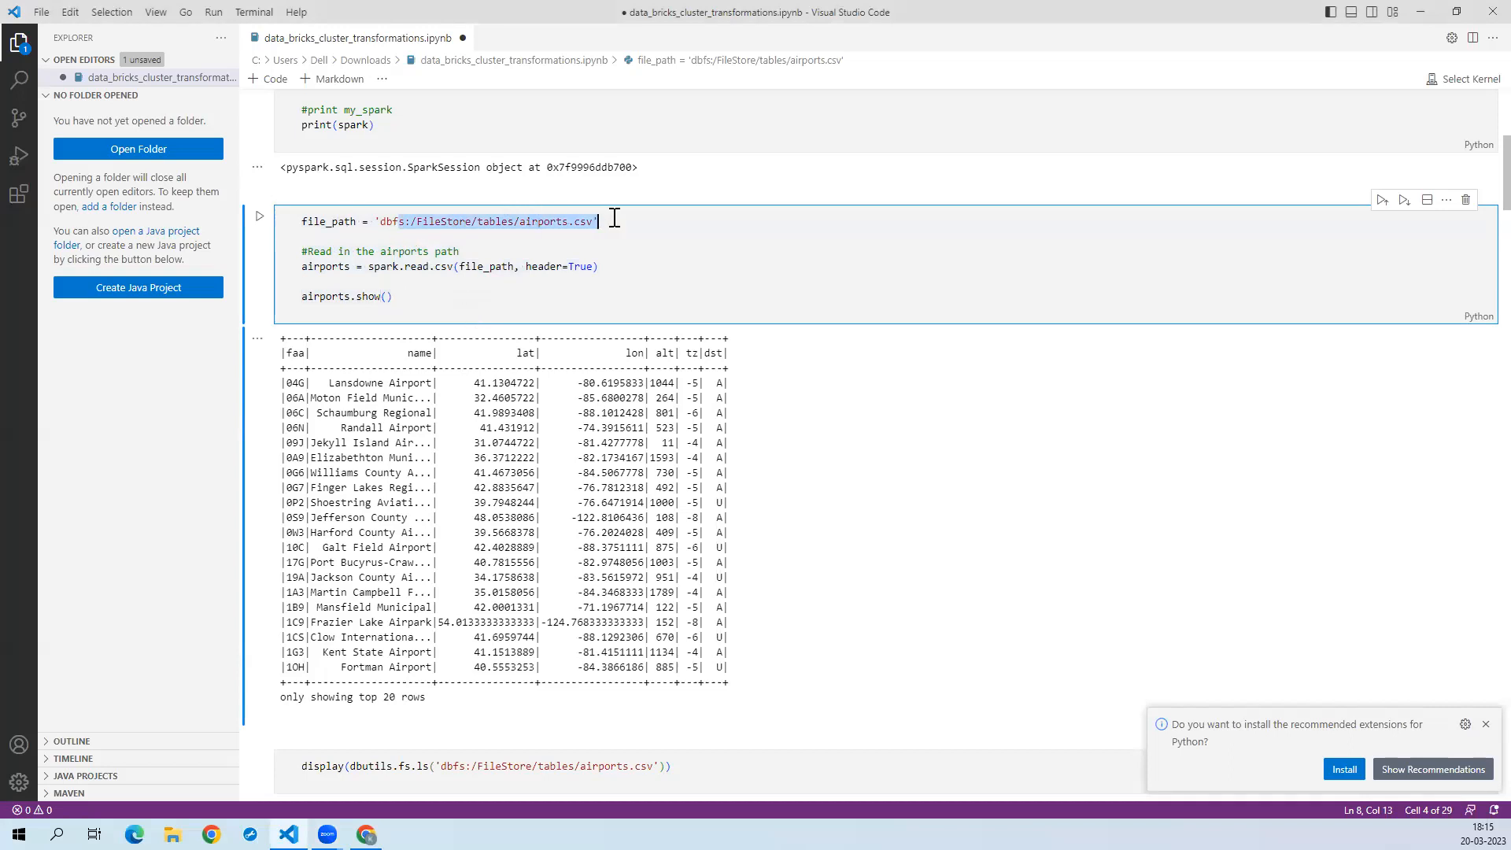
double_click(483, 265)
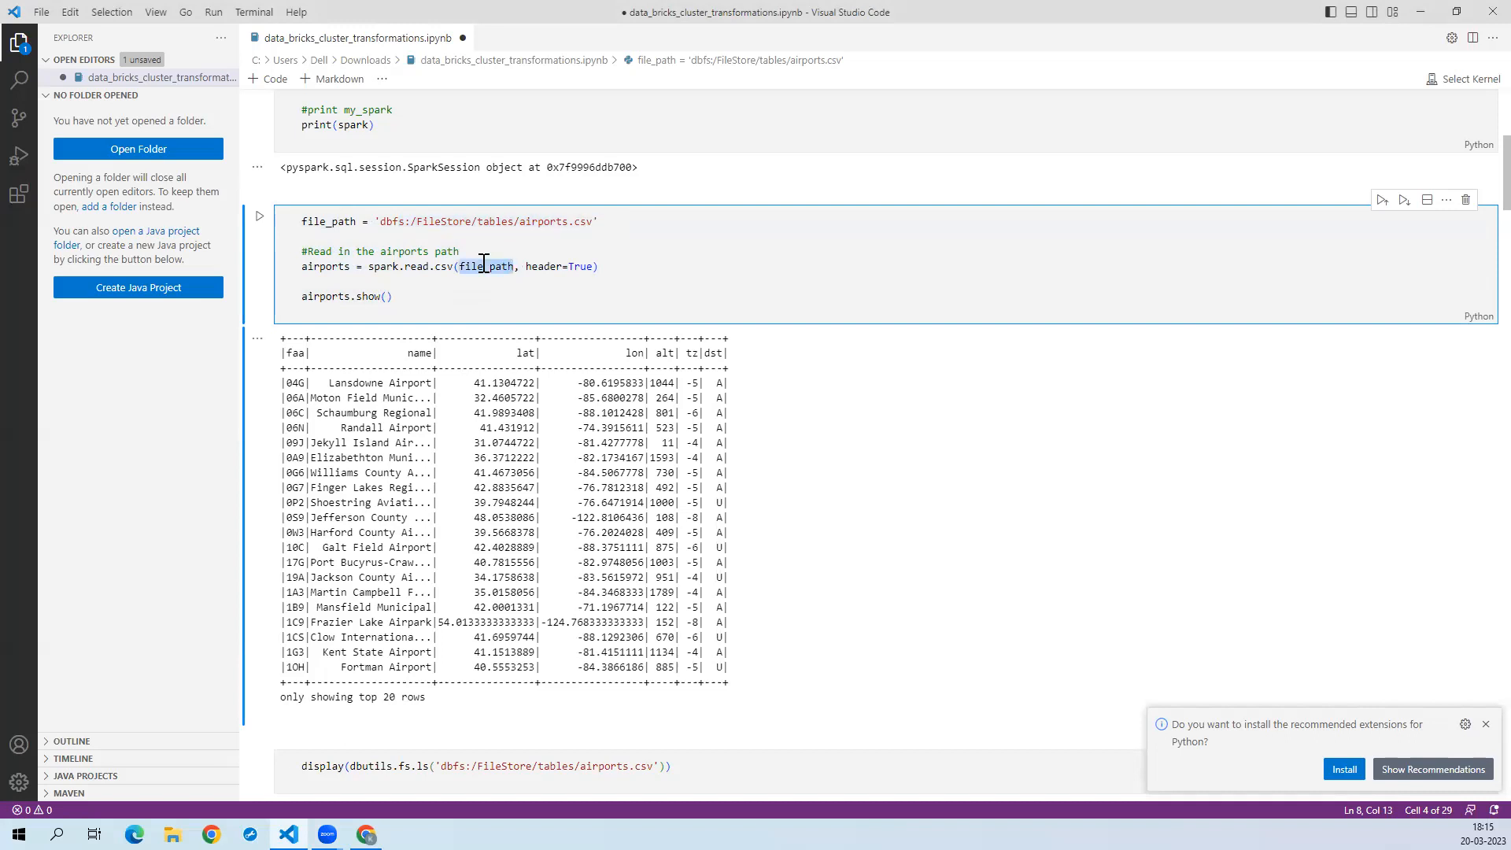
drag(593, 221, 519, 224)
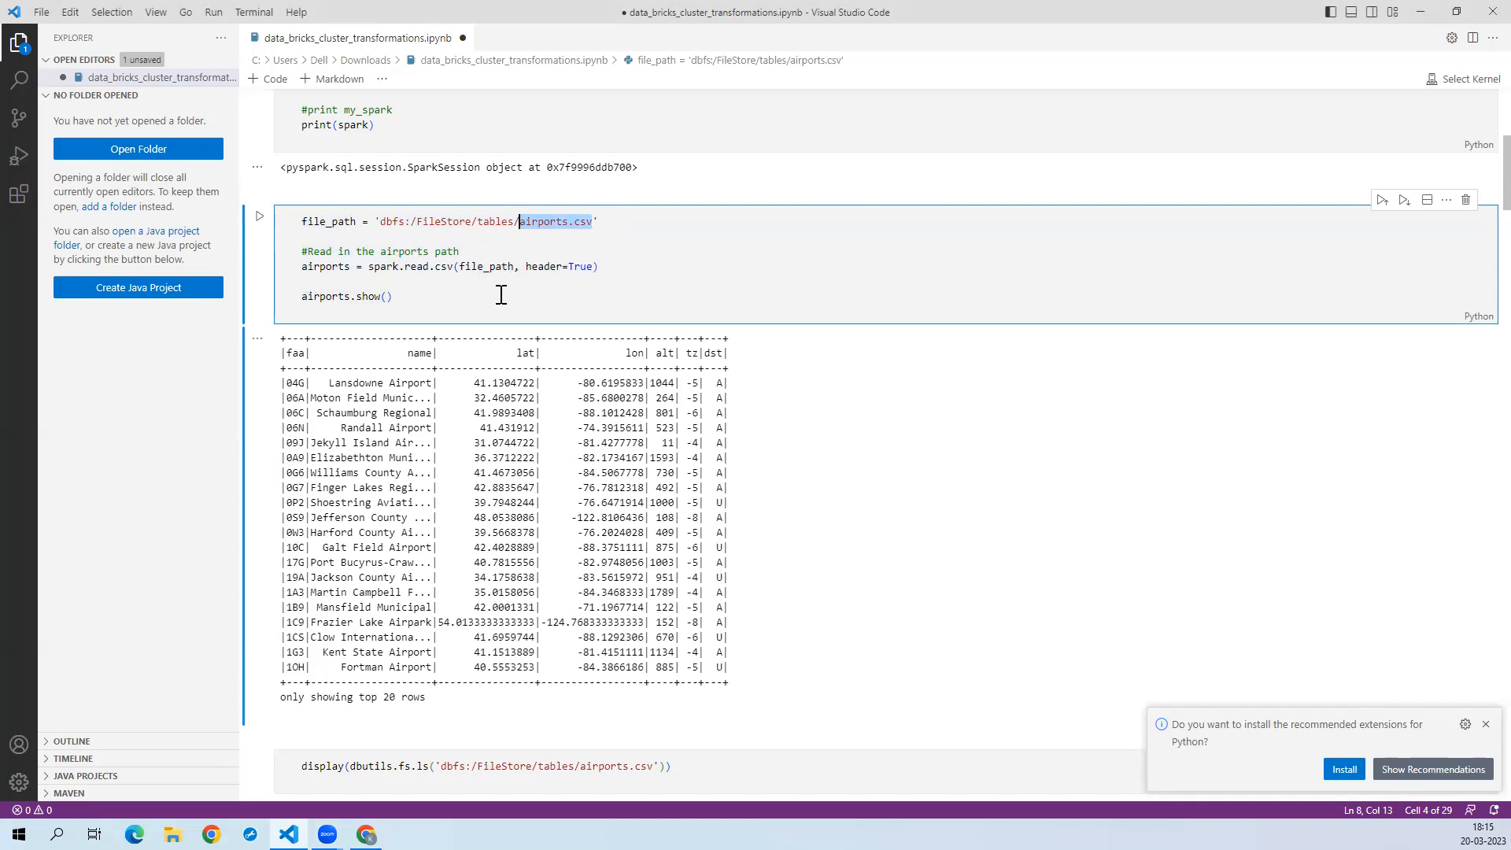
click(431, 289)
click(397, 296)
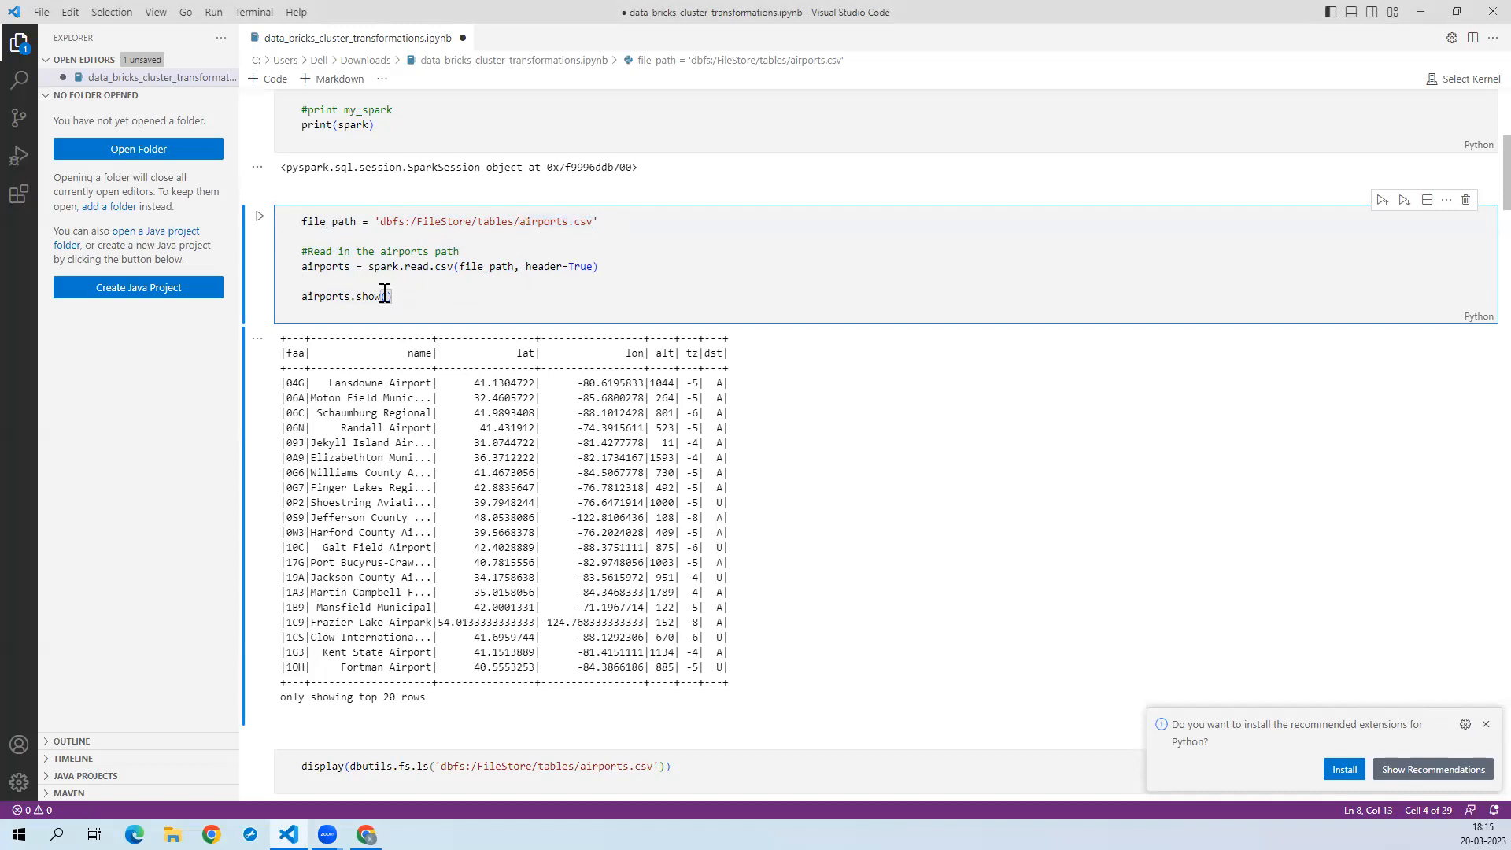
drag(385, 296, 277, 290)
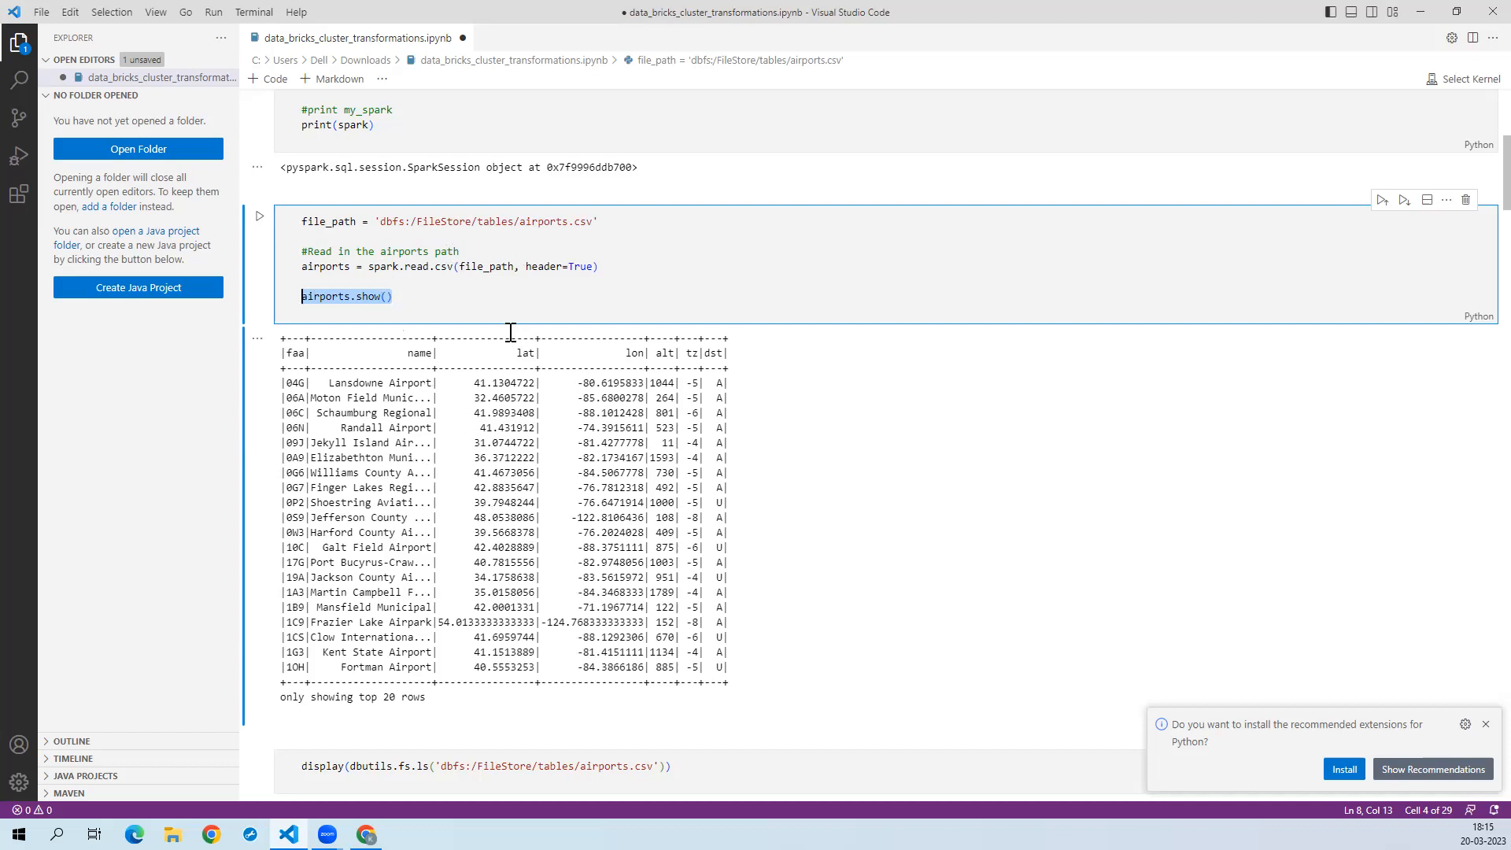
click(921, 508)
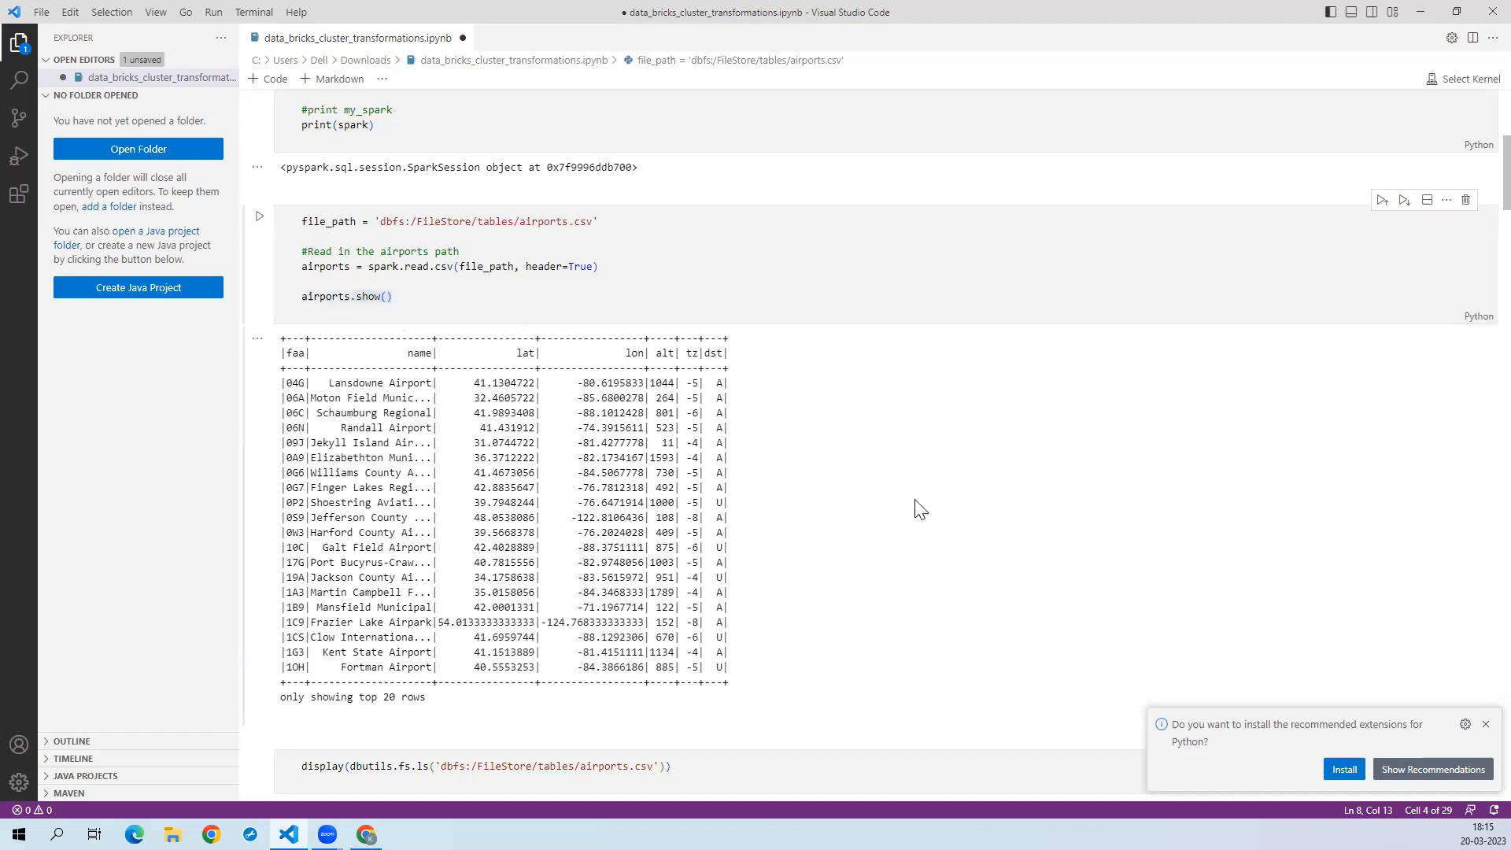
Step: Look through the neighbouring notebook cells, from the Spark context setup to the airports data load
key(Down)
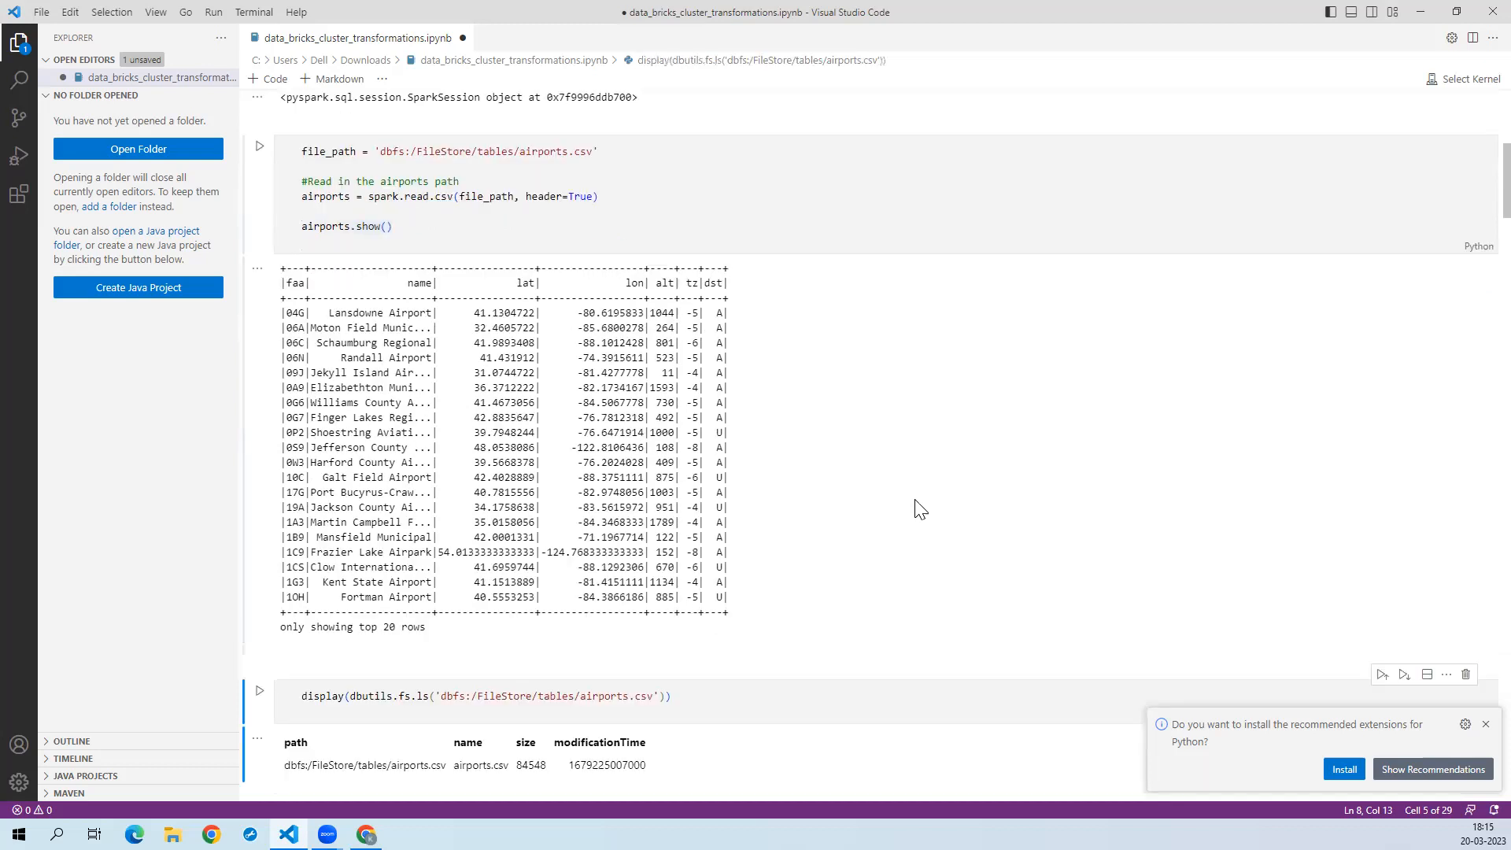
key(Up)
key(Up)
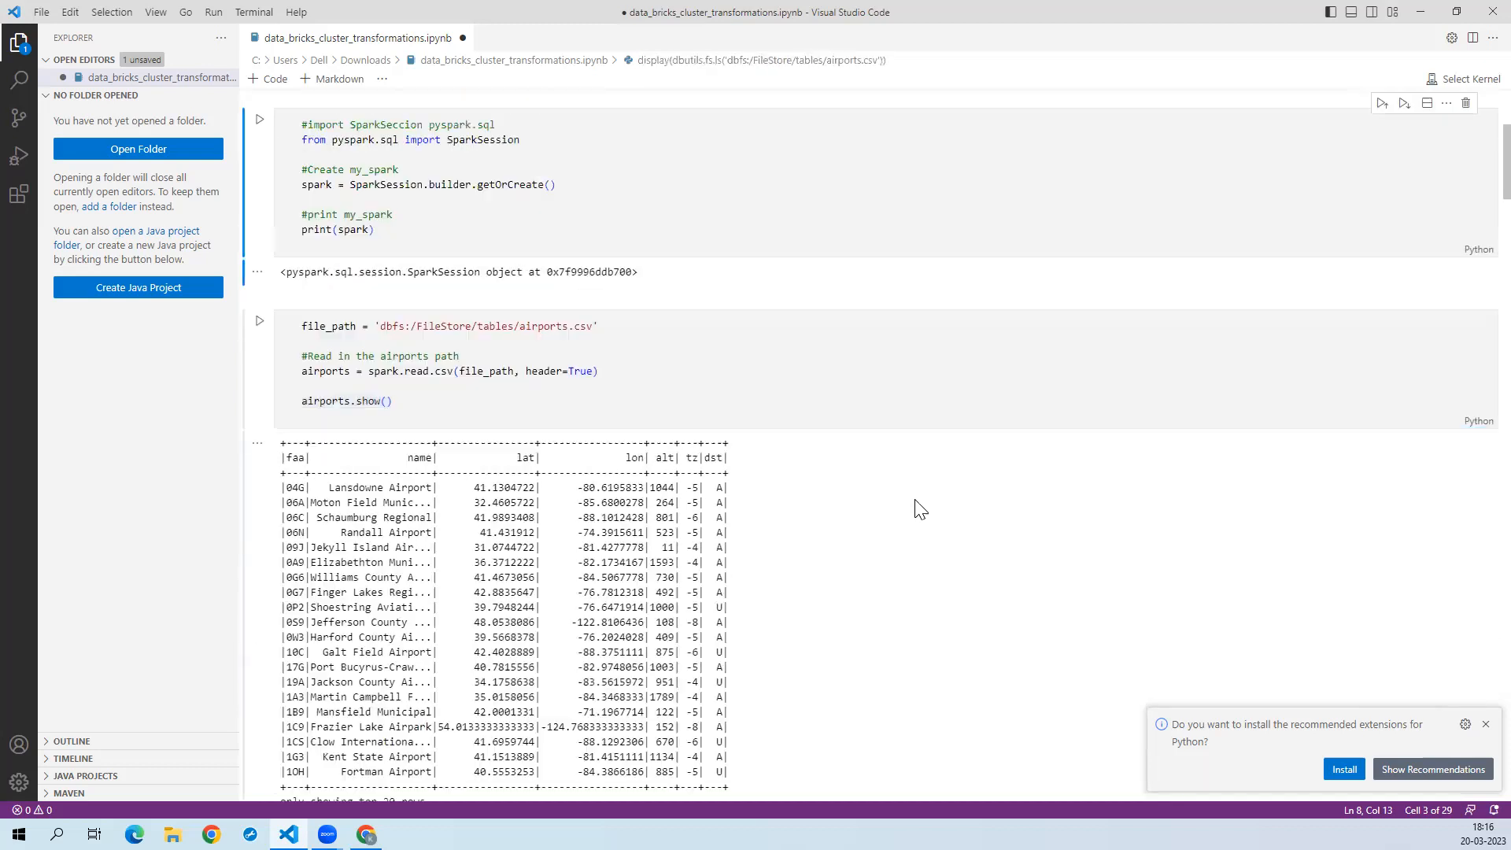
key(Up)
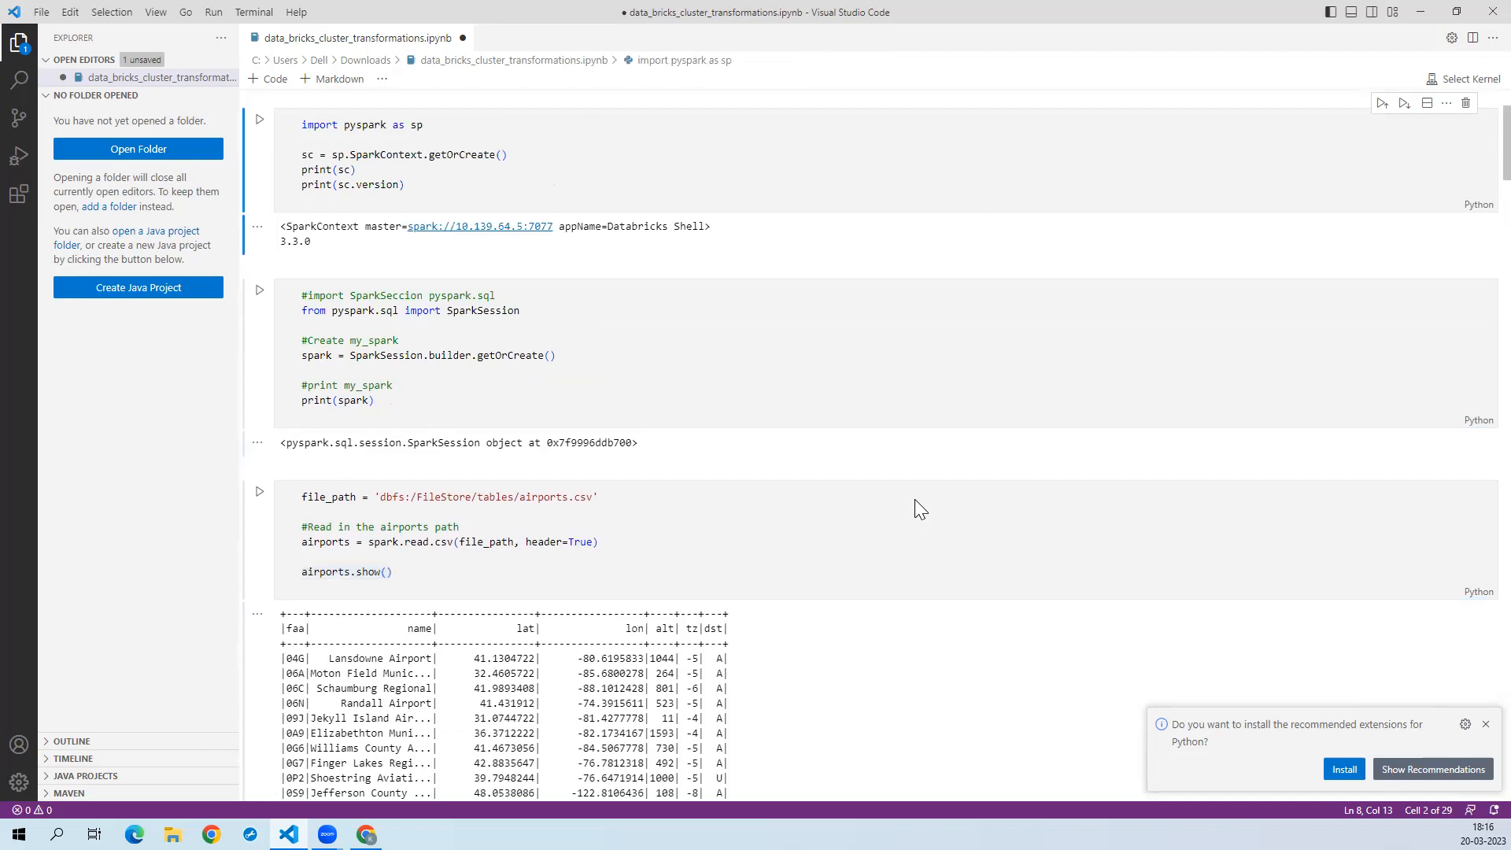
key(Down)
key(Down)
key(Down)
key(Down)
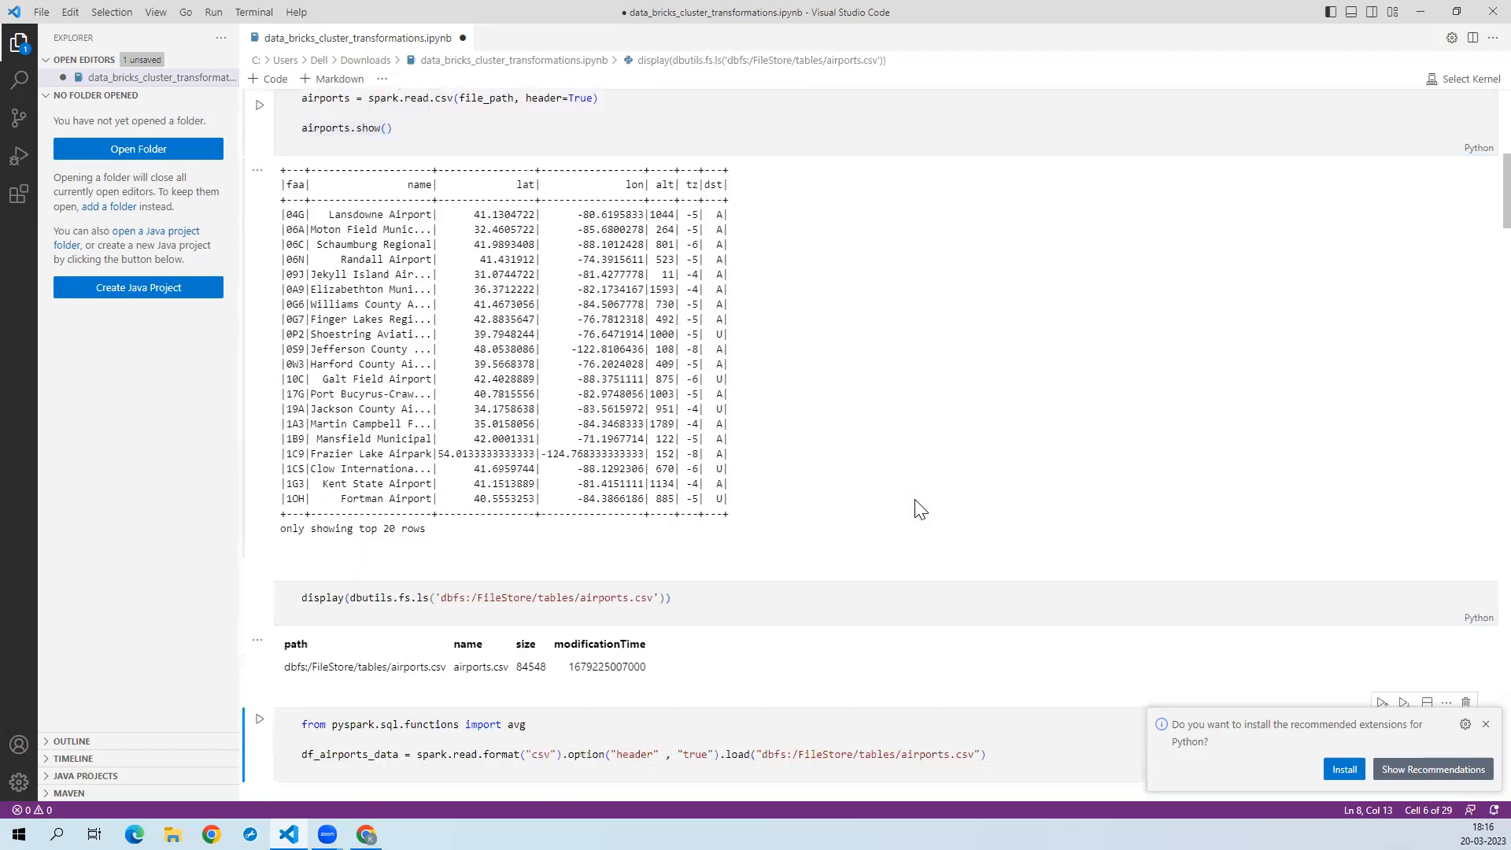
key(Down)
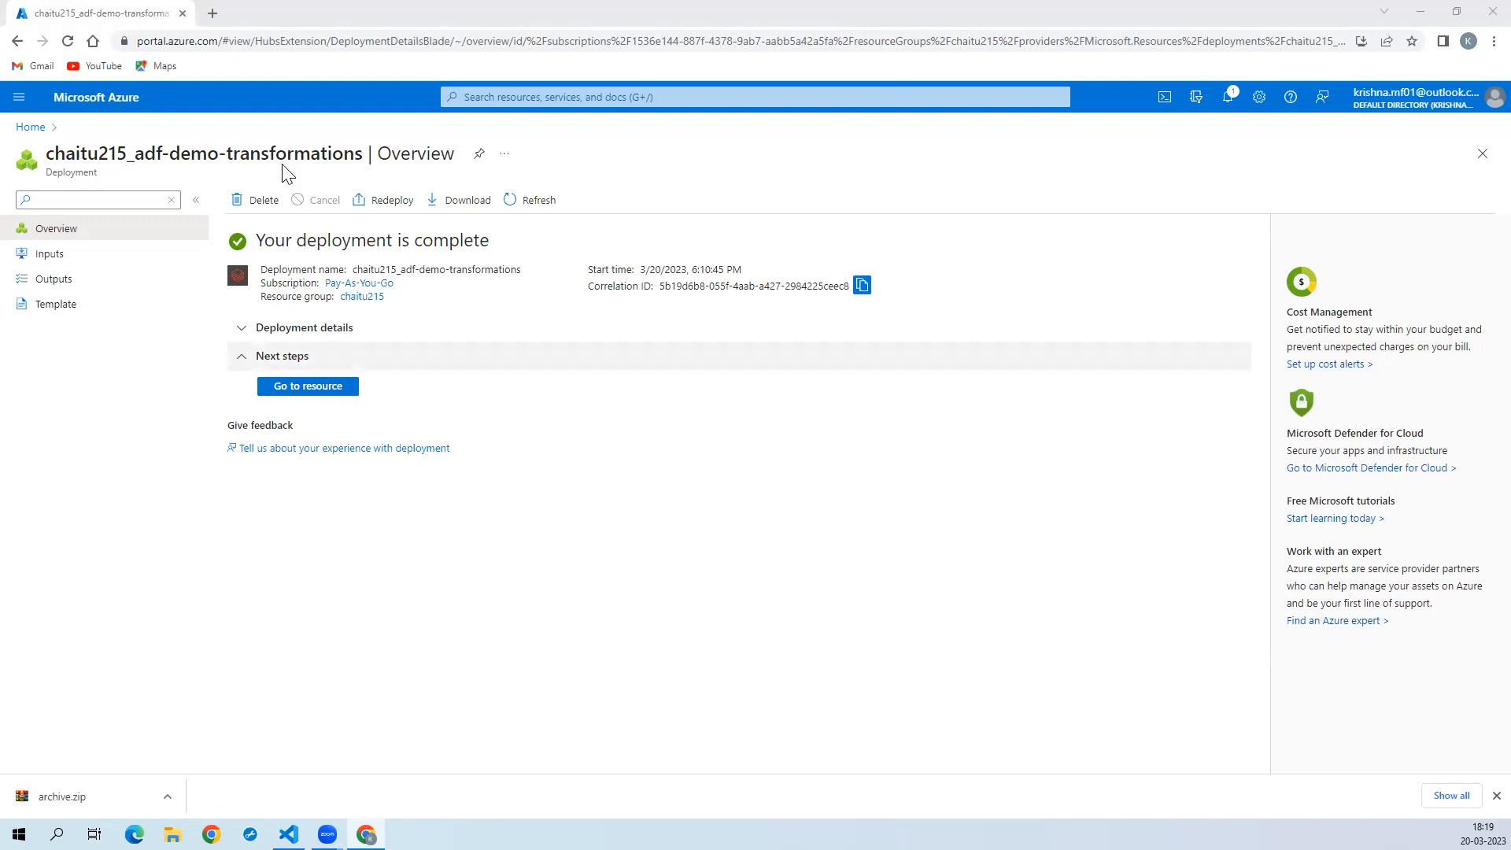
Step: Launch the deployed Databricks workspace from its Azure resource and choose "Exploring data (Python, R)" as the current data project
click(323, 390)
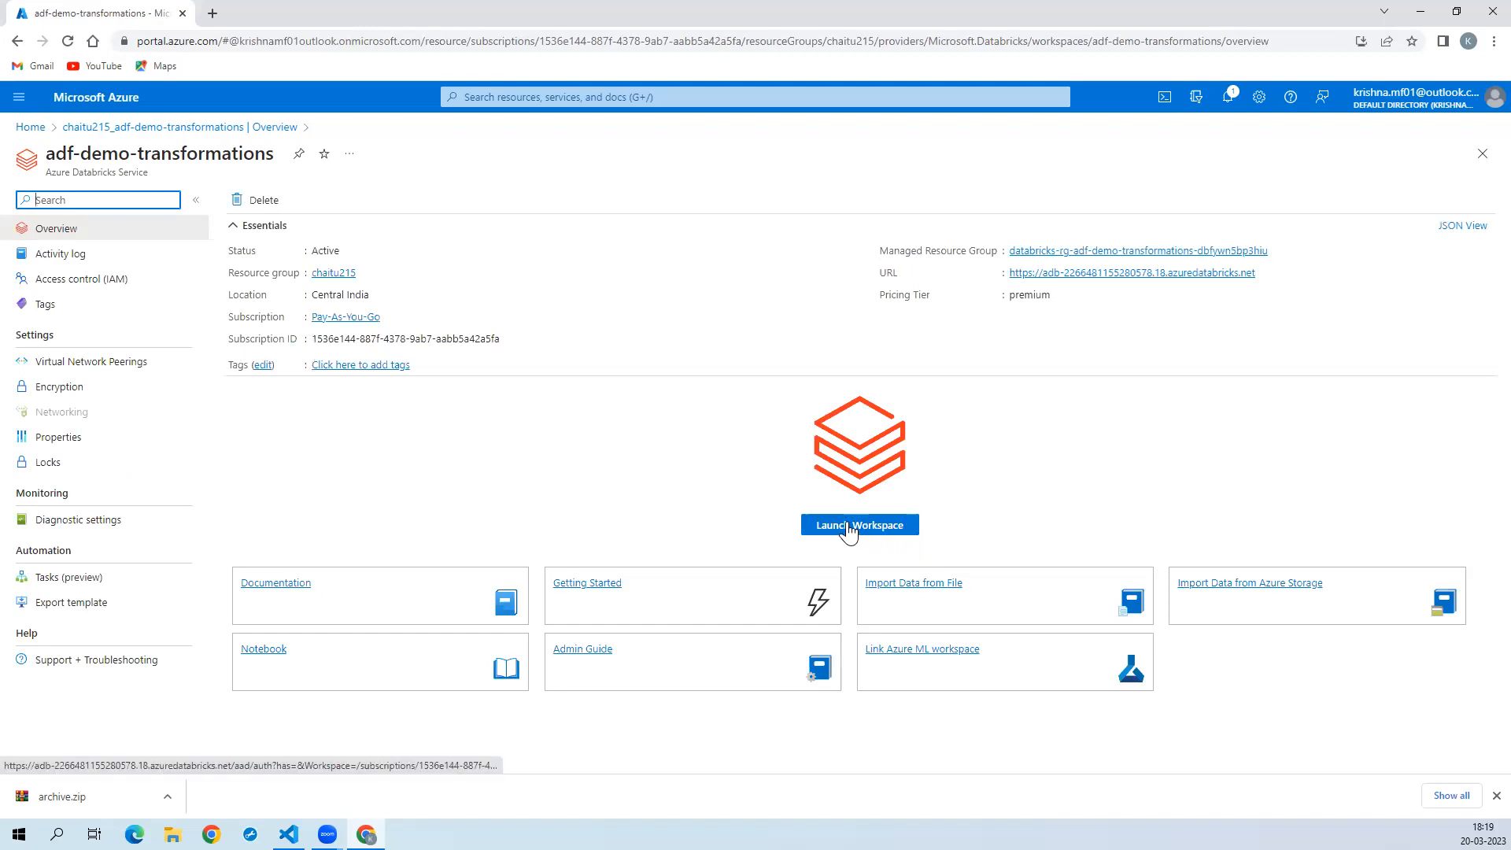
click(849, 528)
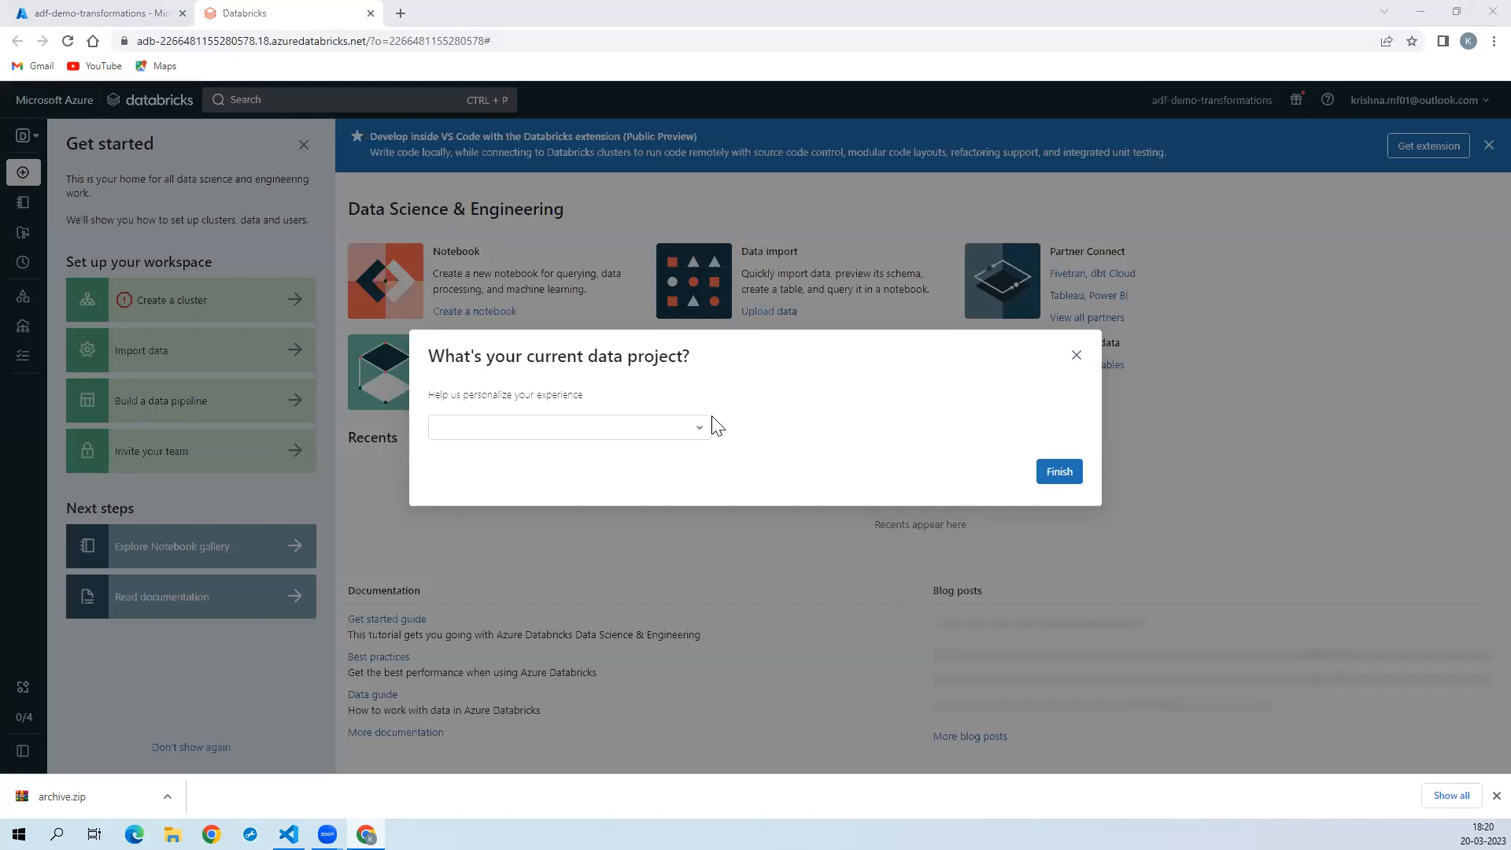
click(683, 427)
click(625, 471)
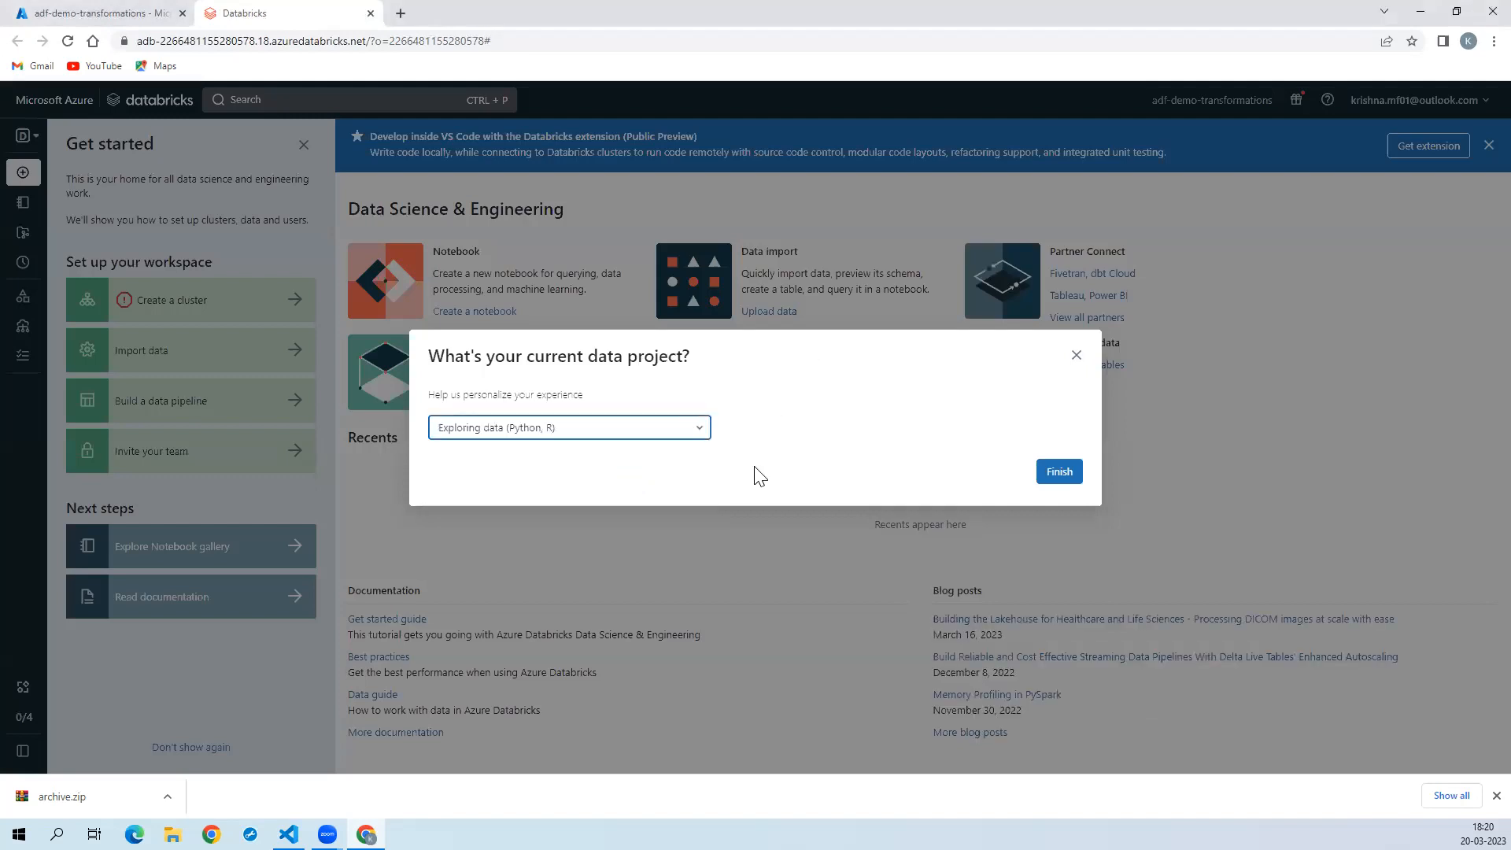
click(1059, 472)
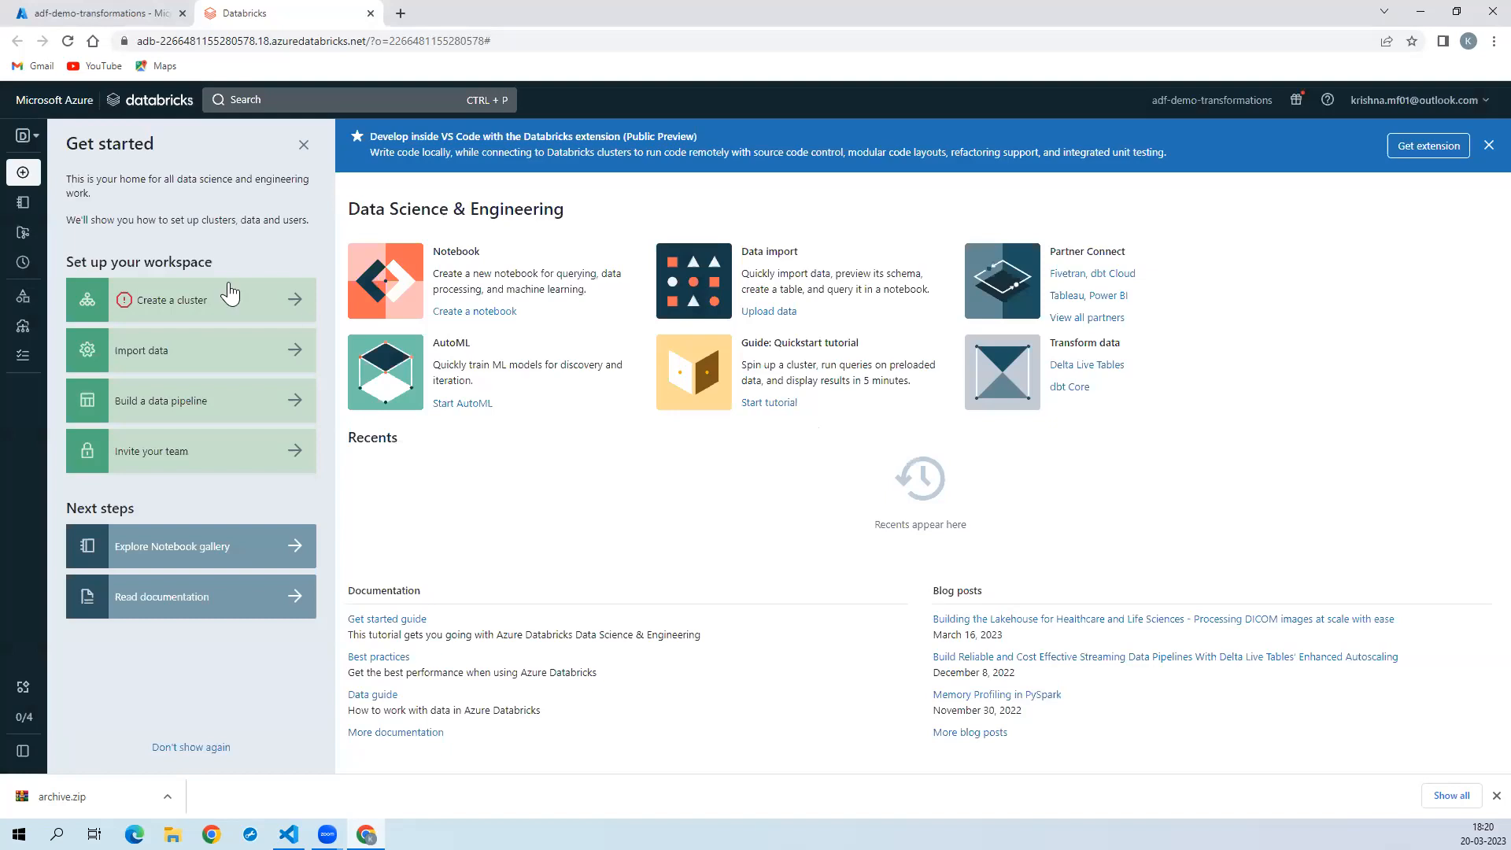
Step: Create an all-purpose compute cluster in the Databricks workspace with the default configuration
click(210, 312)
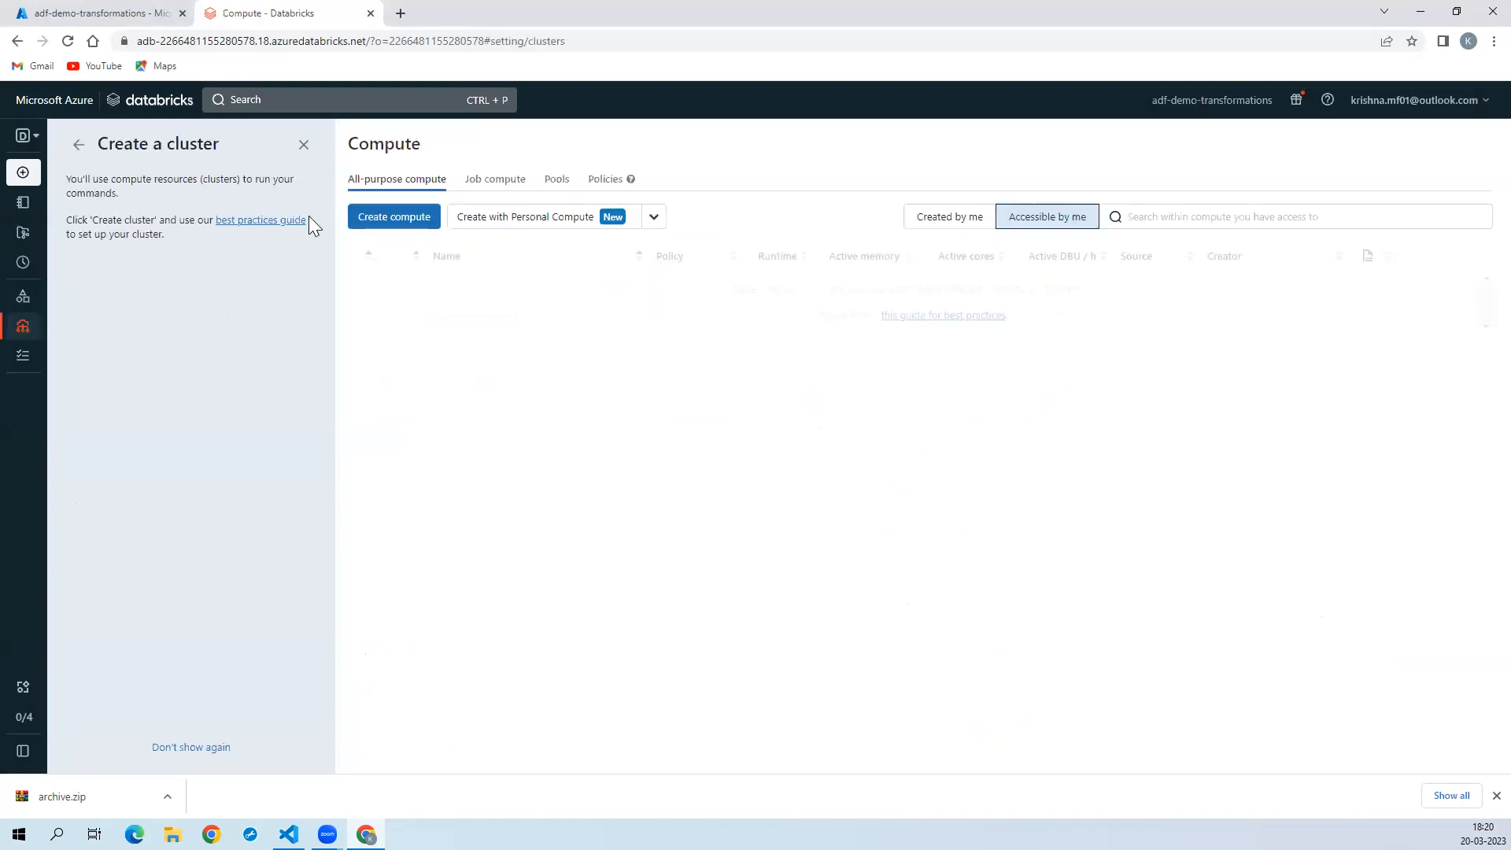
click(390, 221)
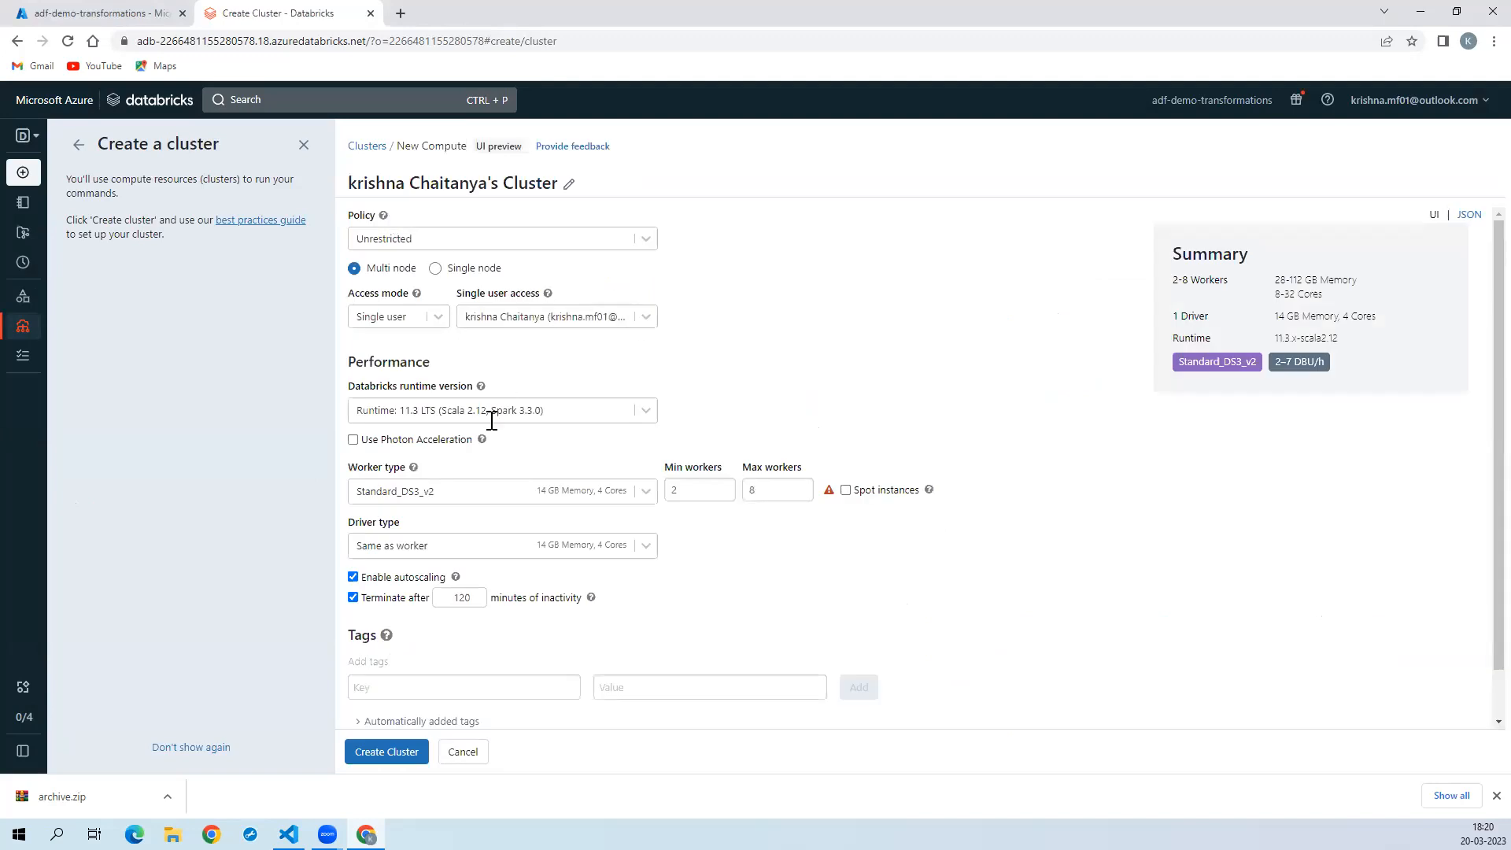
click(394, 752)
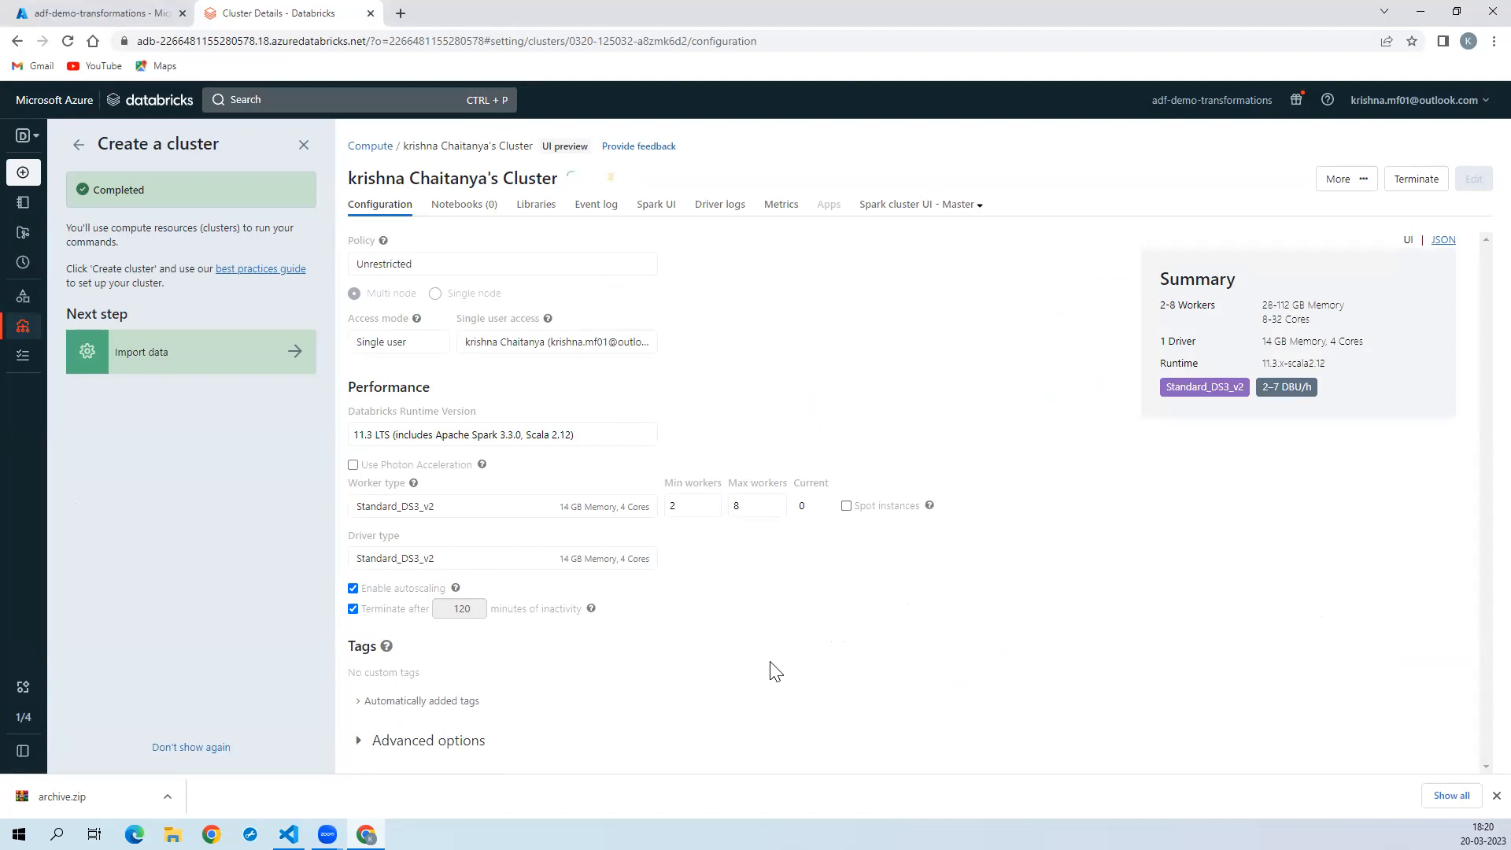
Step: Review the cluster's advanced options, covering Spark, logging, init scripts, JDBC/ODBC and permissions
click(432, 748)
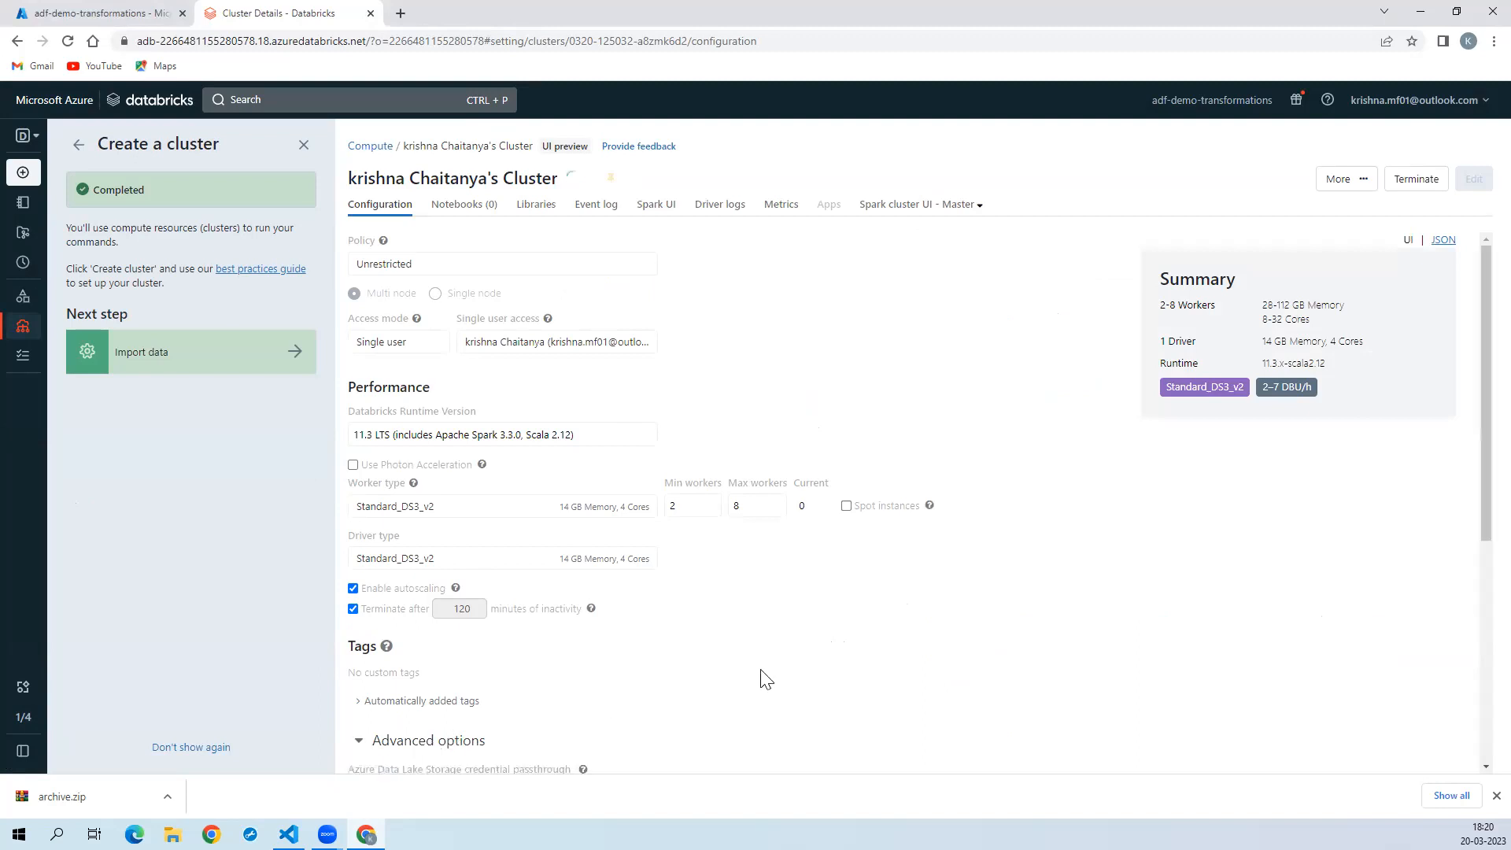
scroll(926, 692, down, 5)
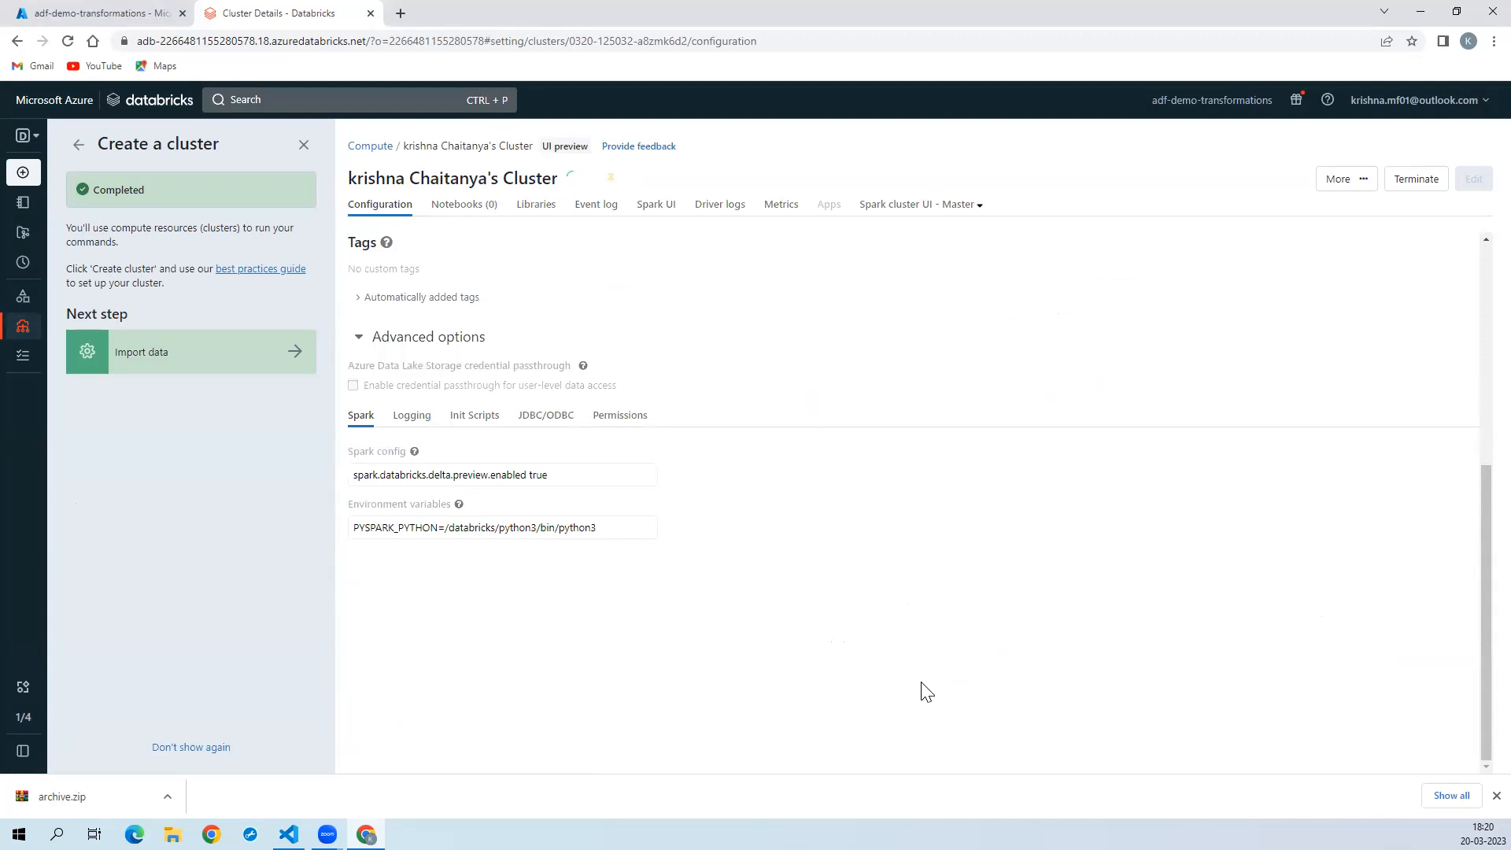
scroll(925, 692, up, 1)
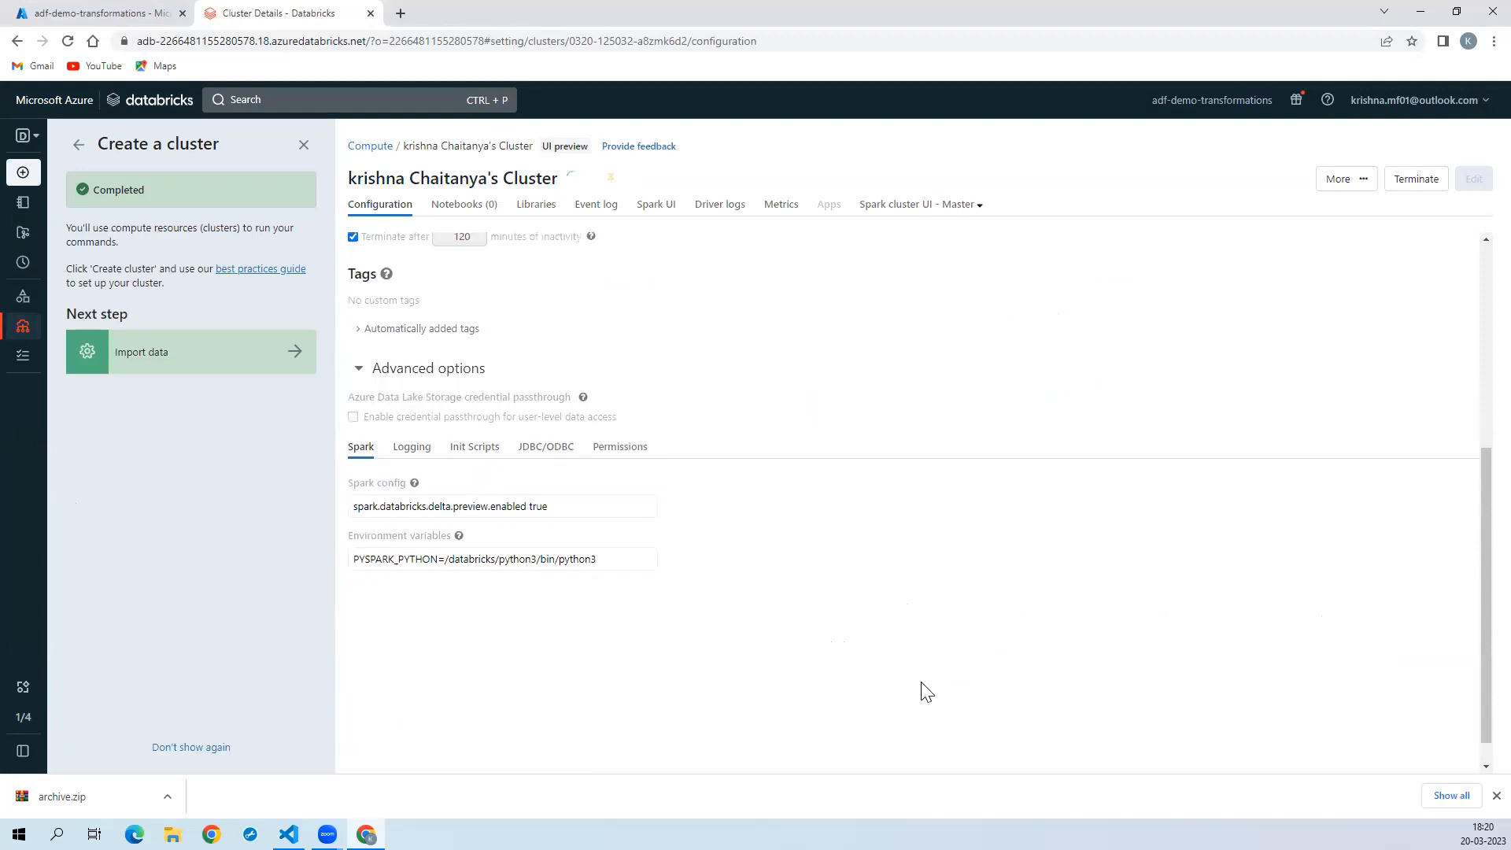
click(407, 459)
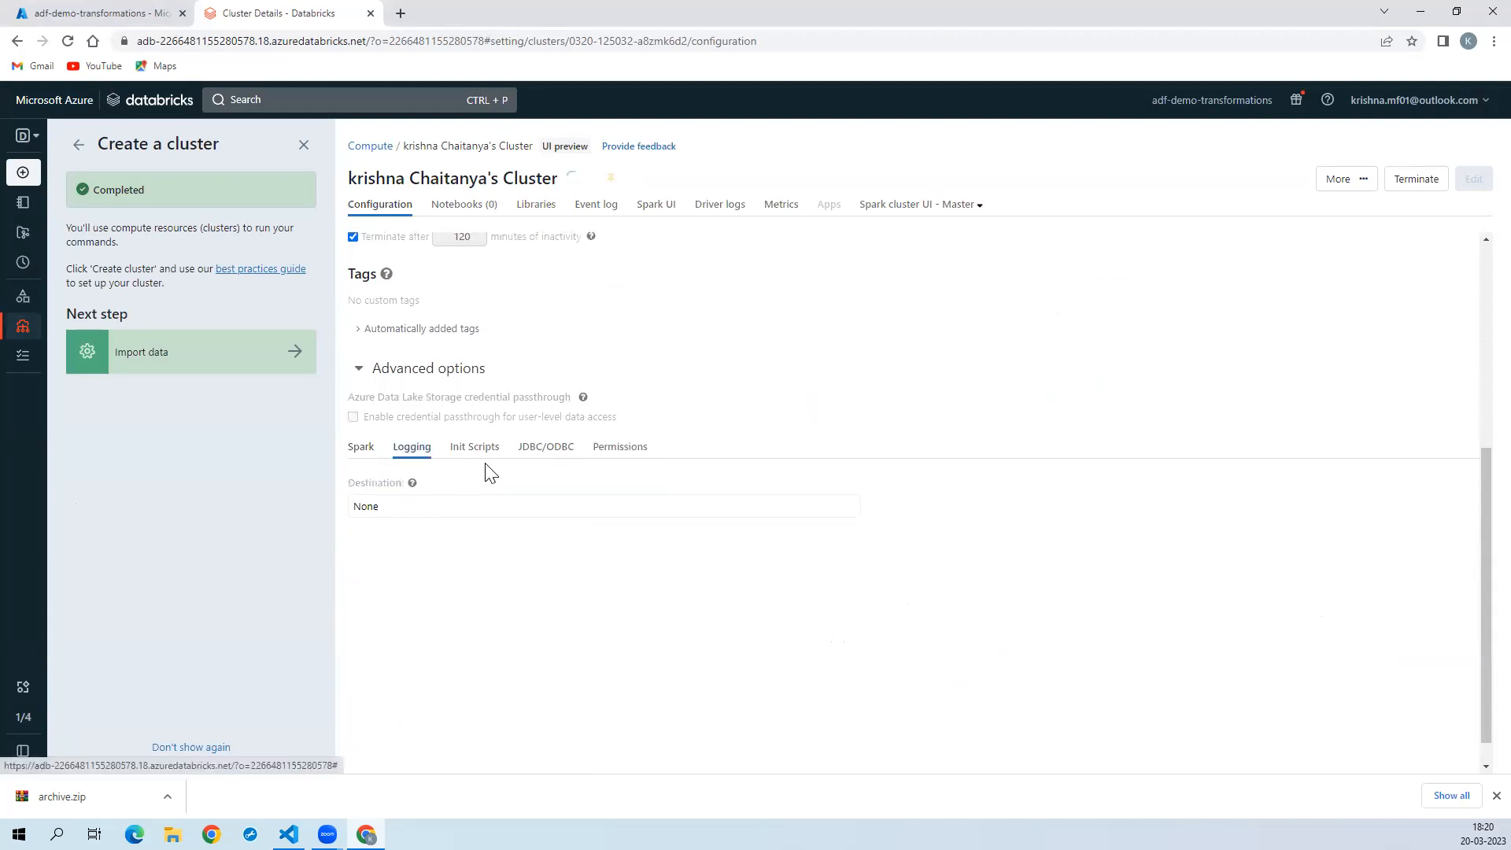
click(473, 461)
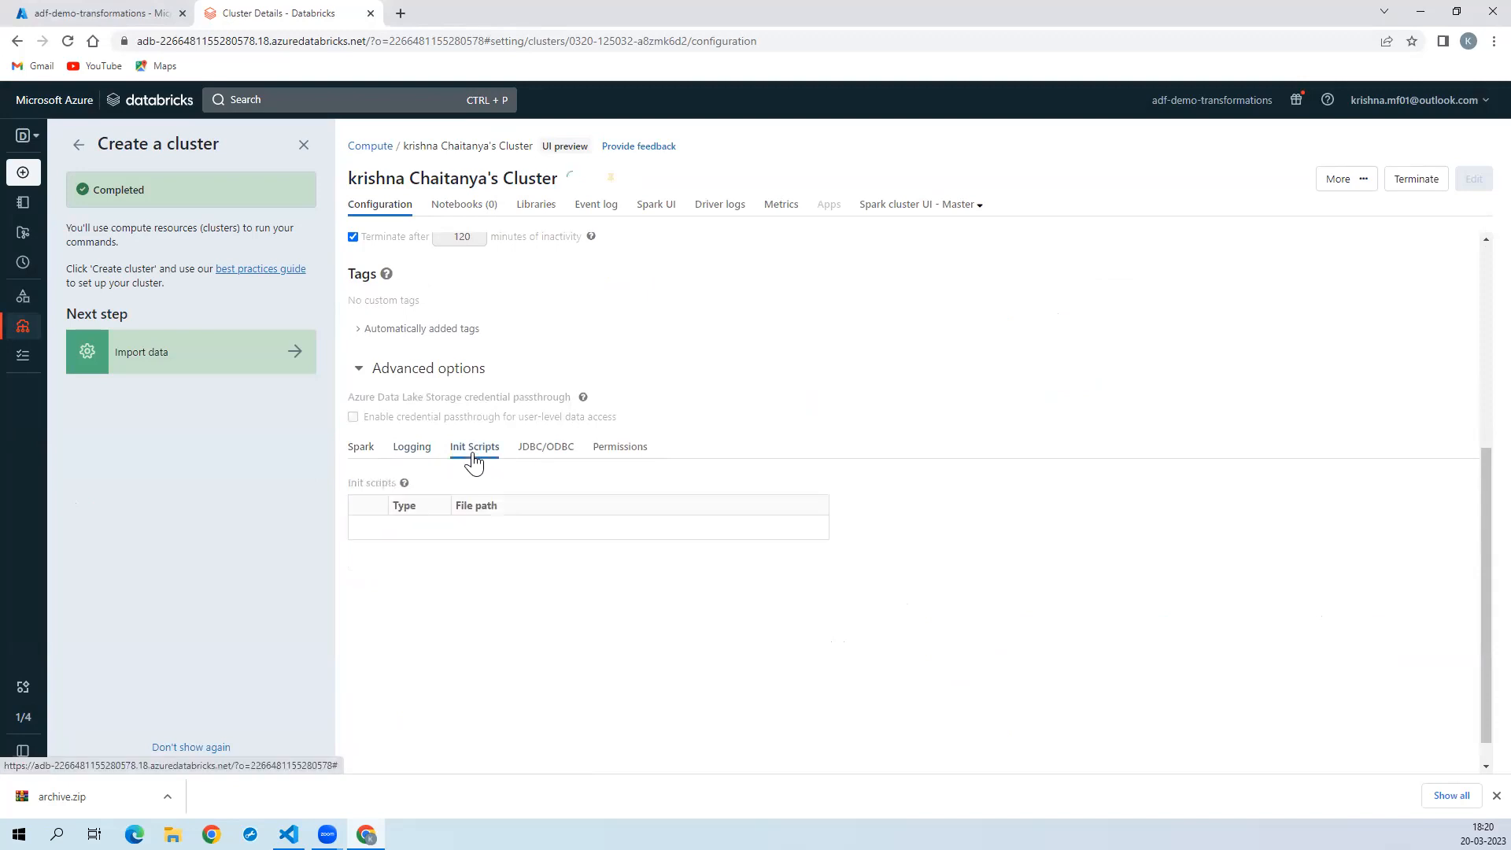
click(546, 447)
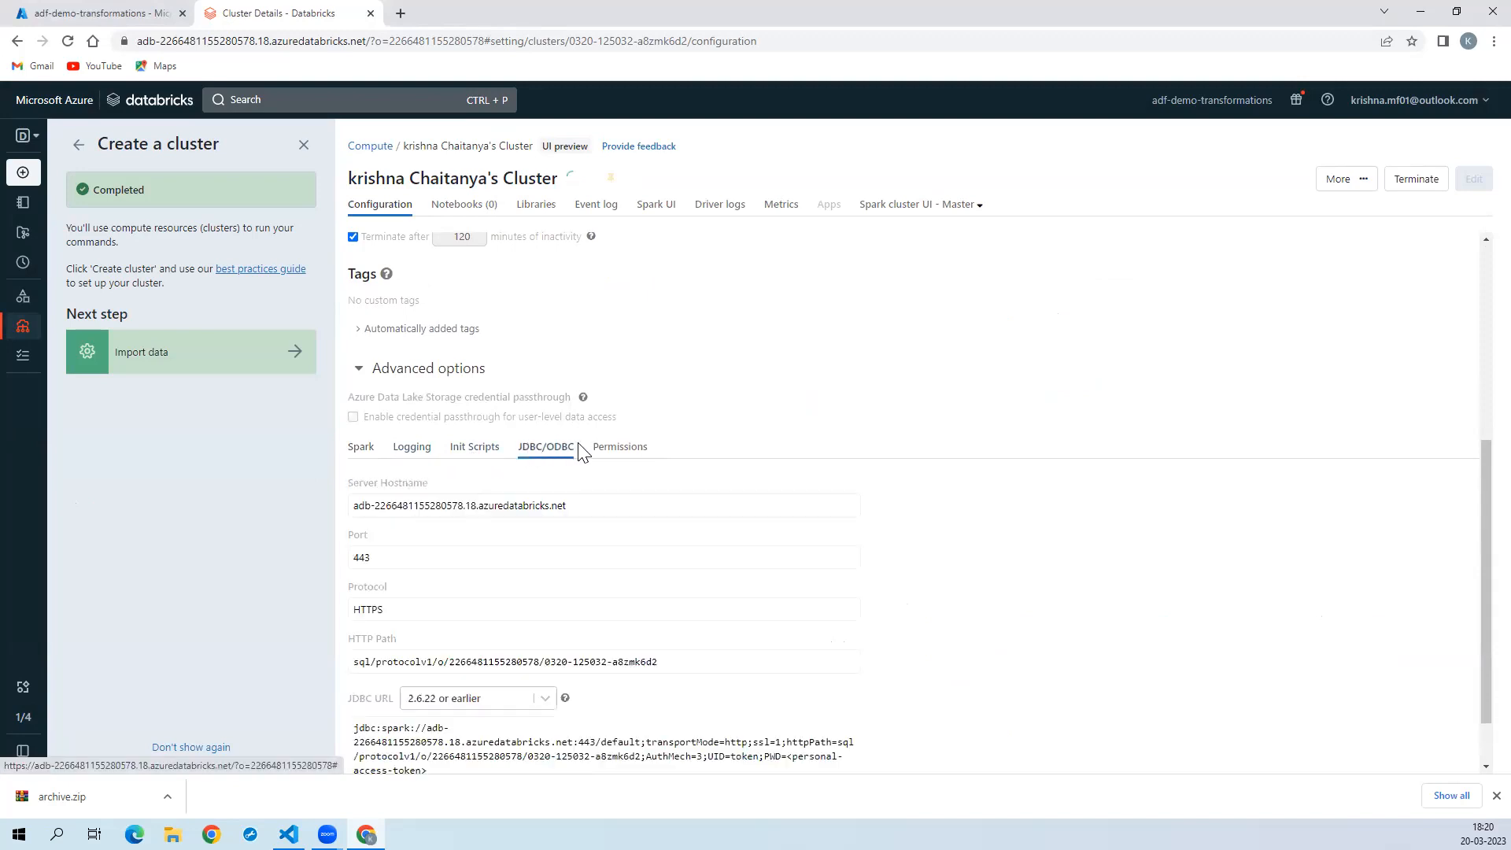
click(618, 448)
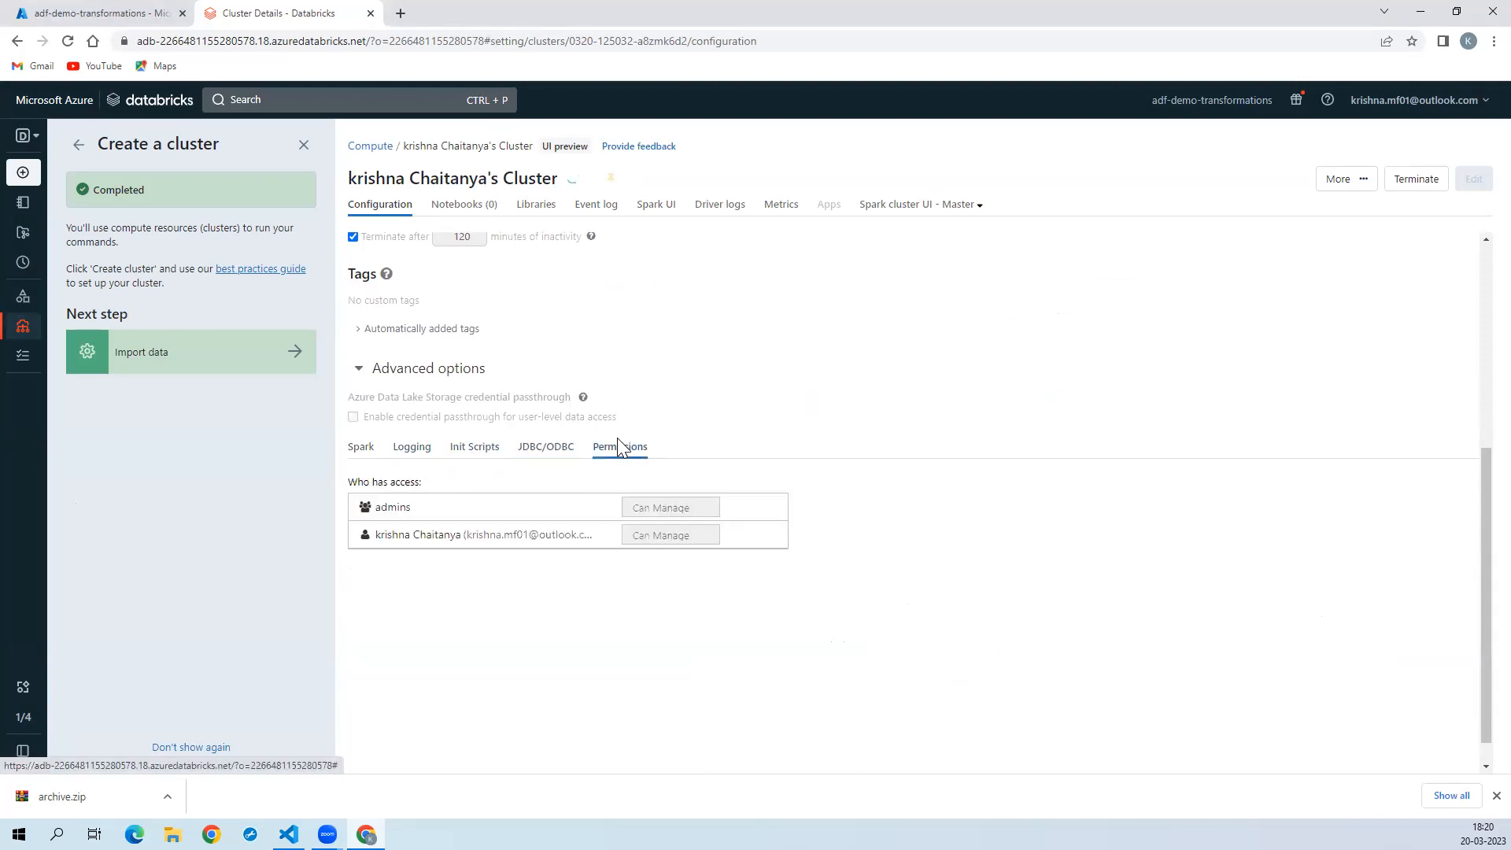
click(361, 457)
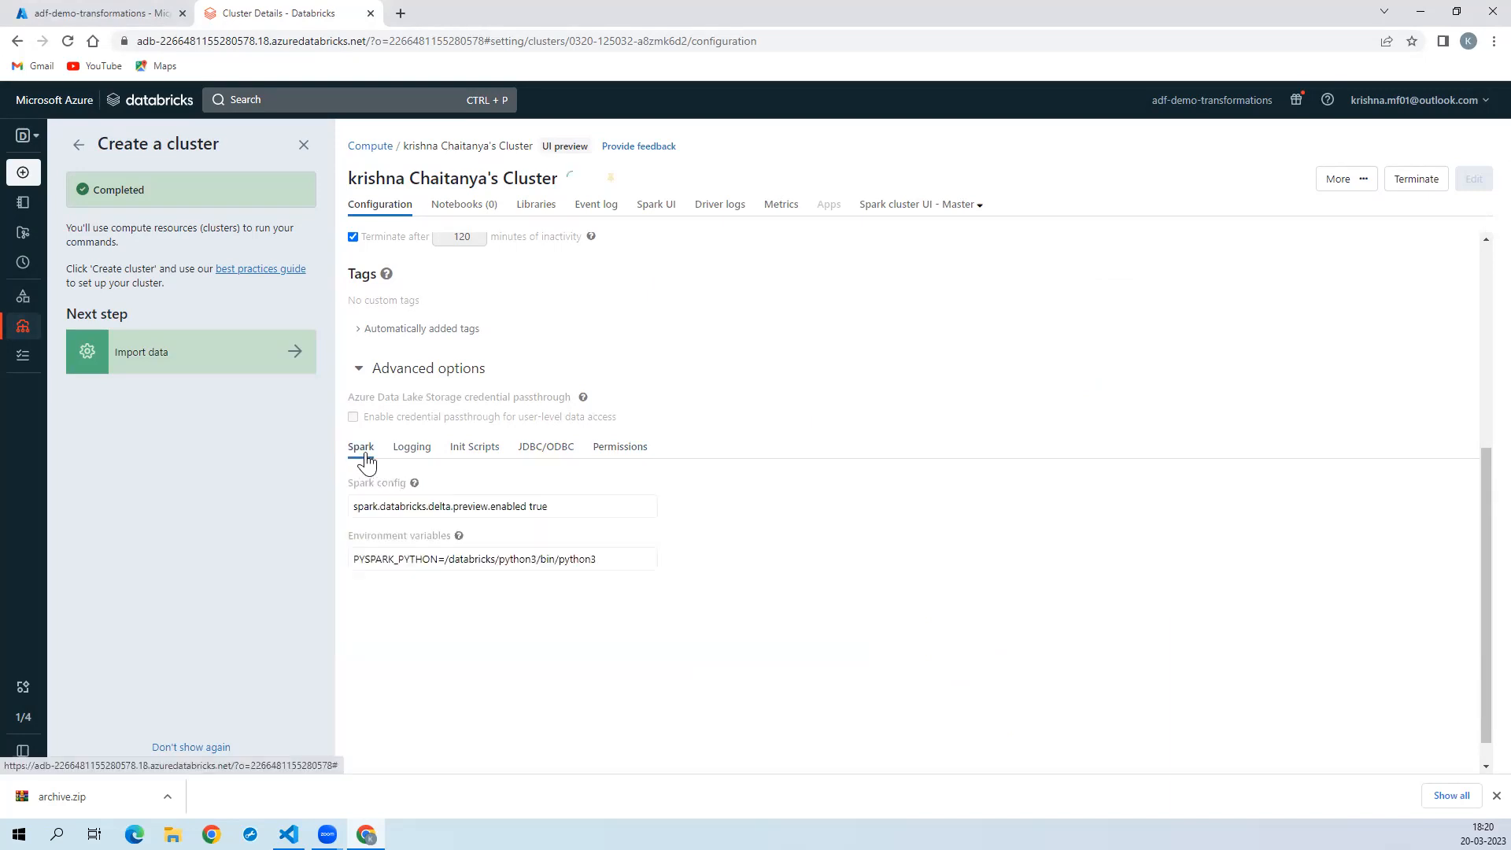
scroll(486, 634, up, 5)
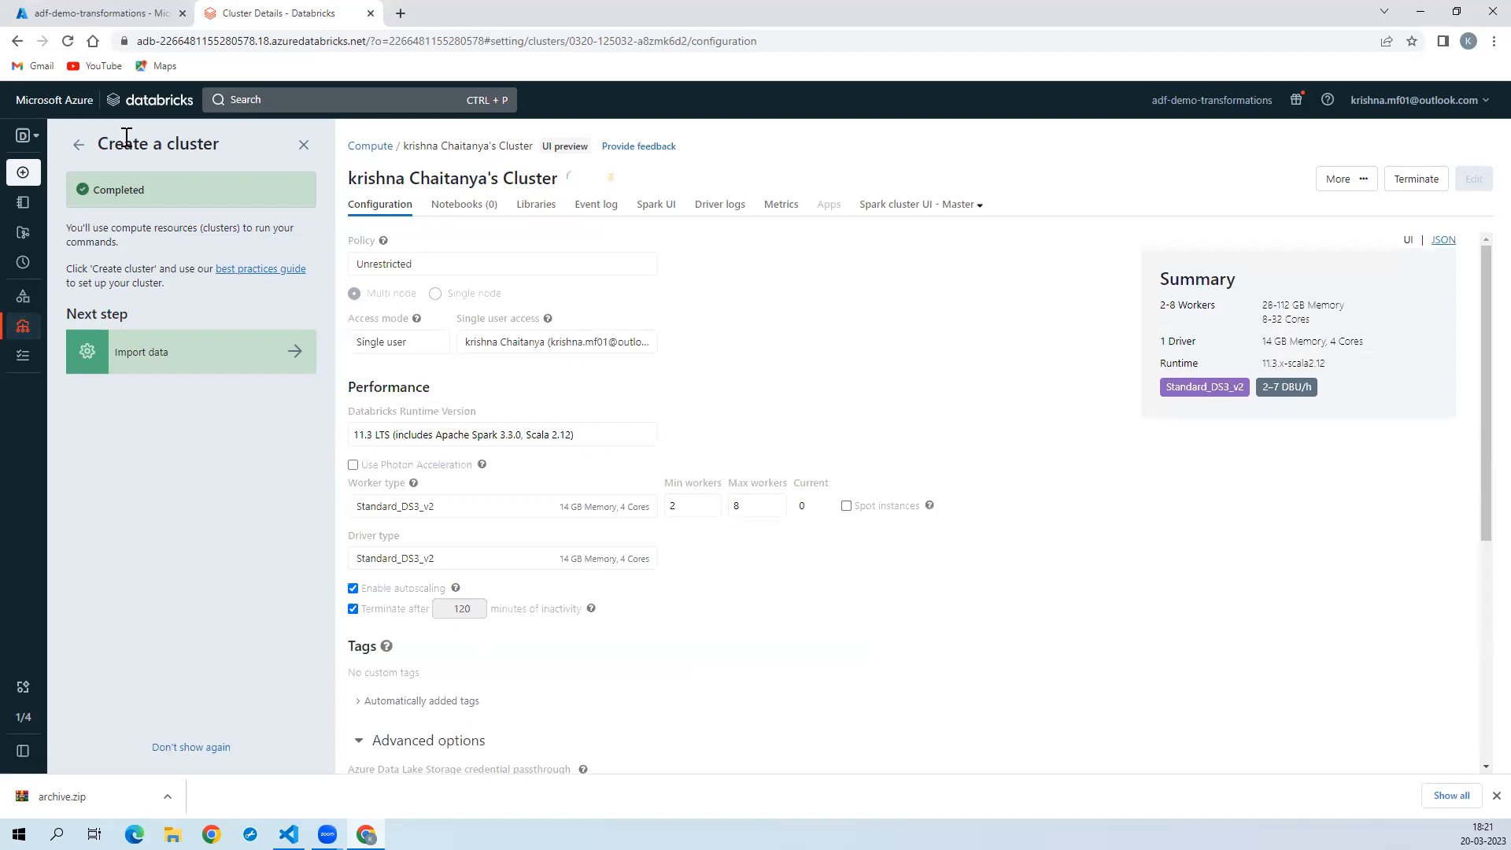
Step: Return to the Data Science & Engineering start page and browse the workspace's Shared and Users folders
click(80, 148)
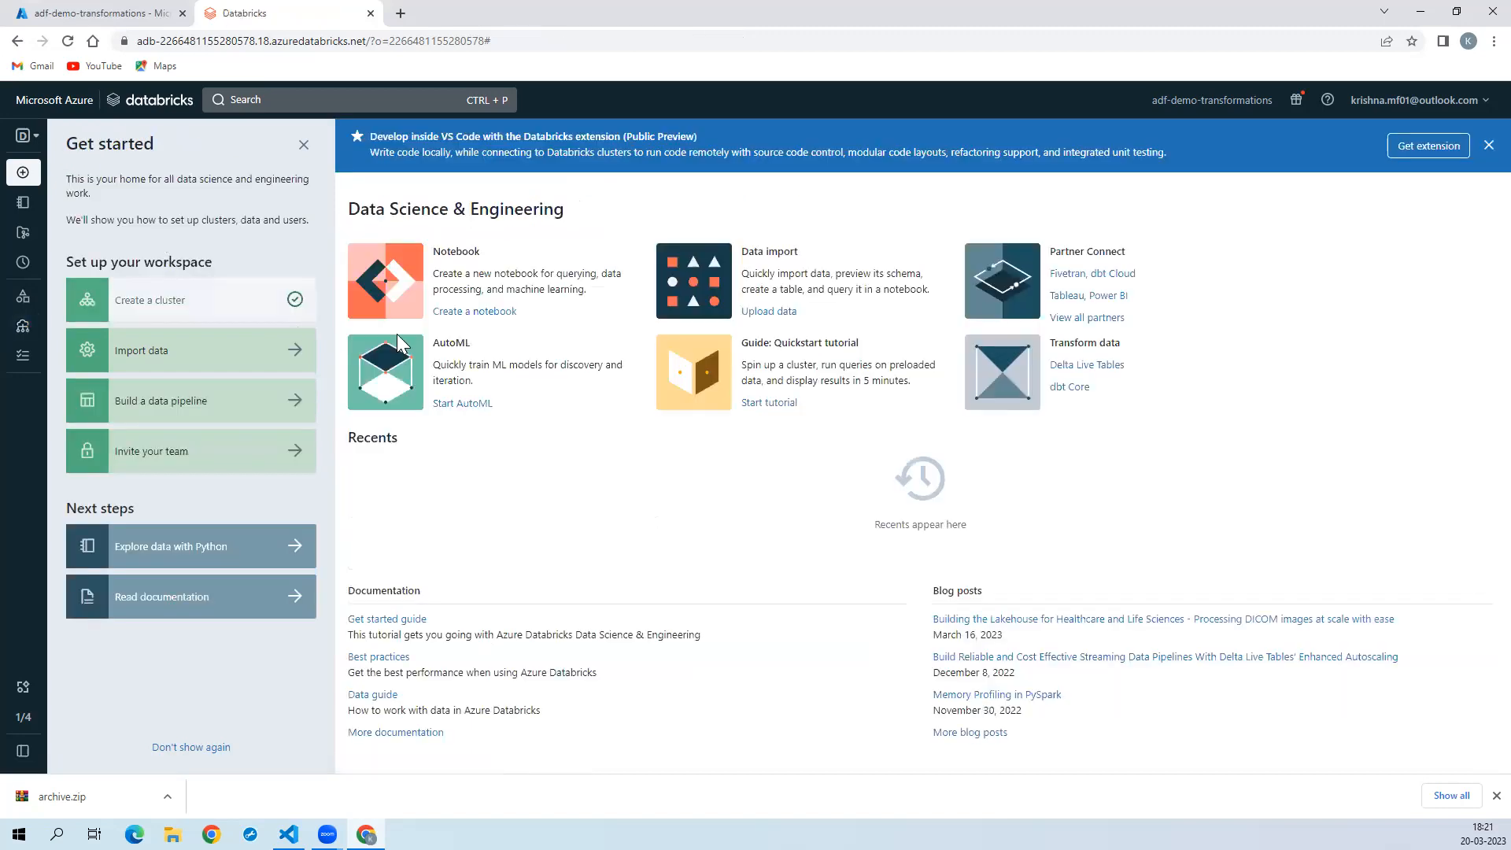
click(1296, 114)
click(1479, 109)
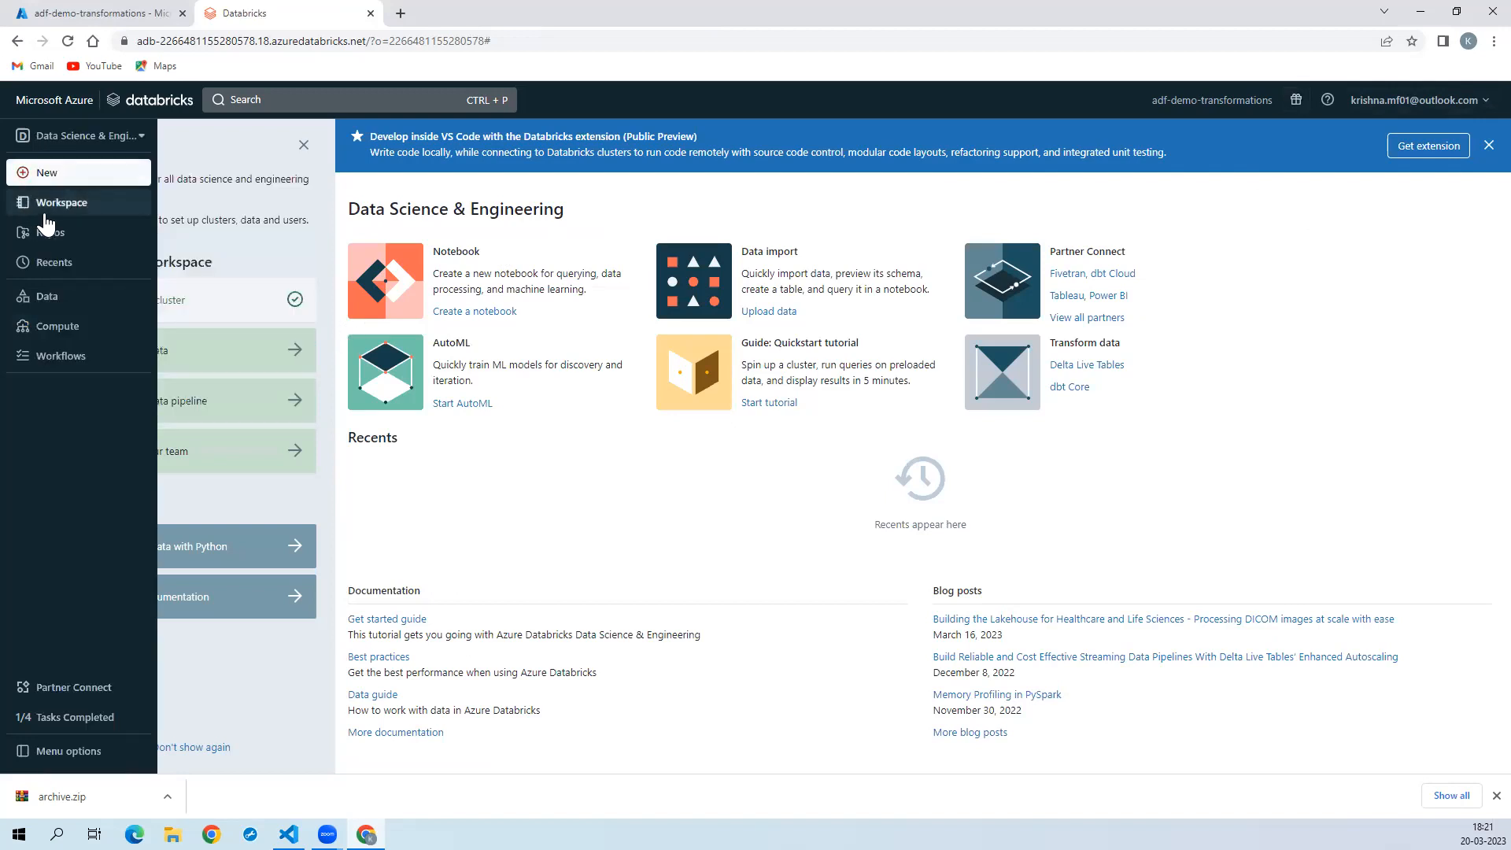
click(46, 209)
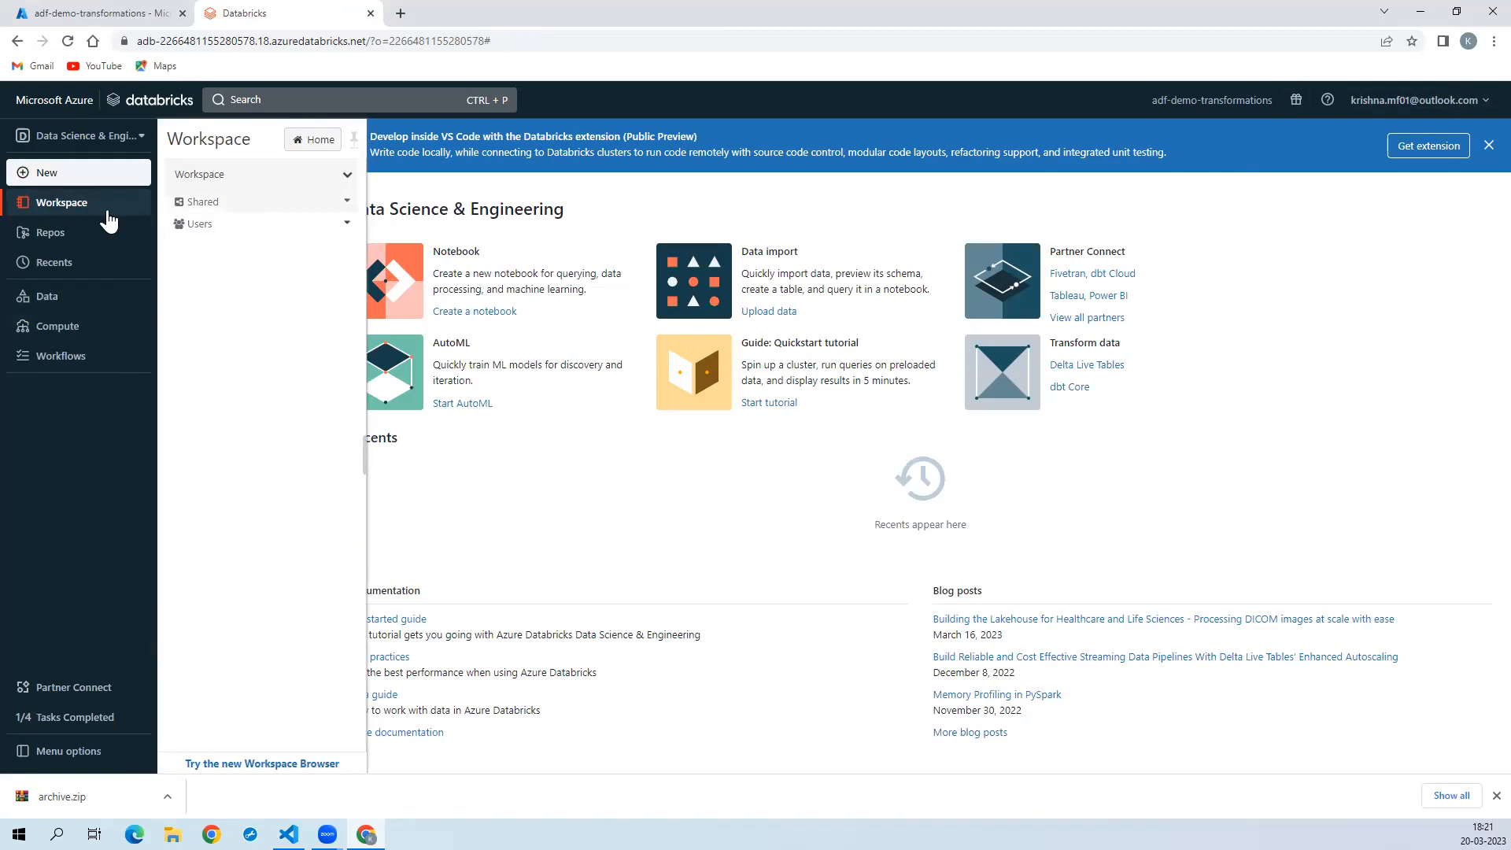
click(225, 206)
click(301, 226)
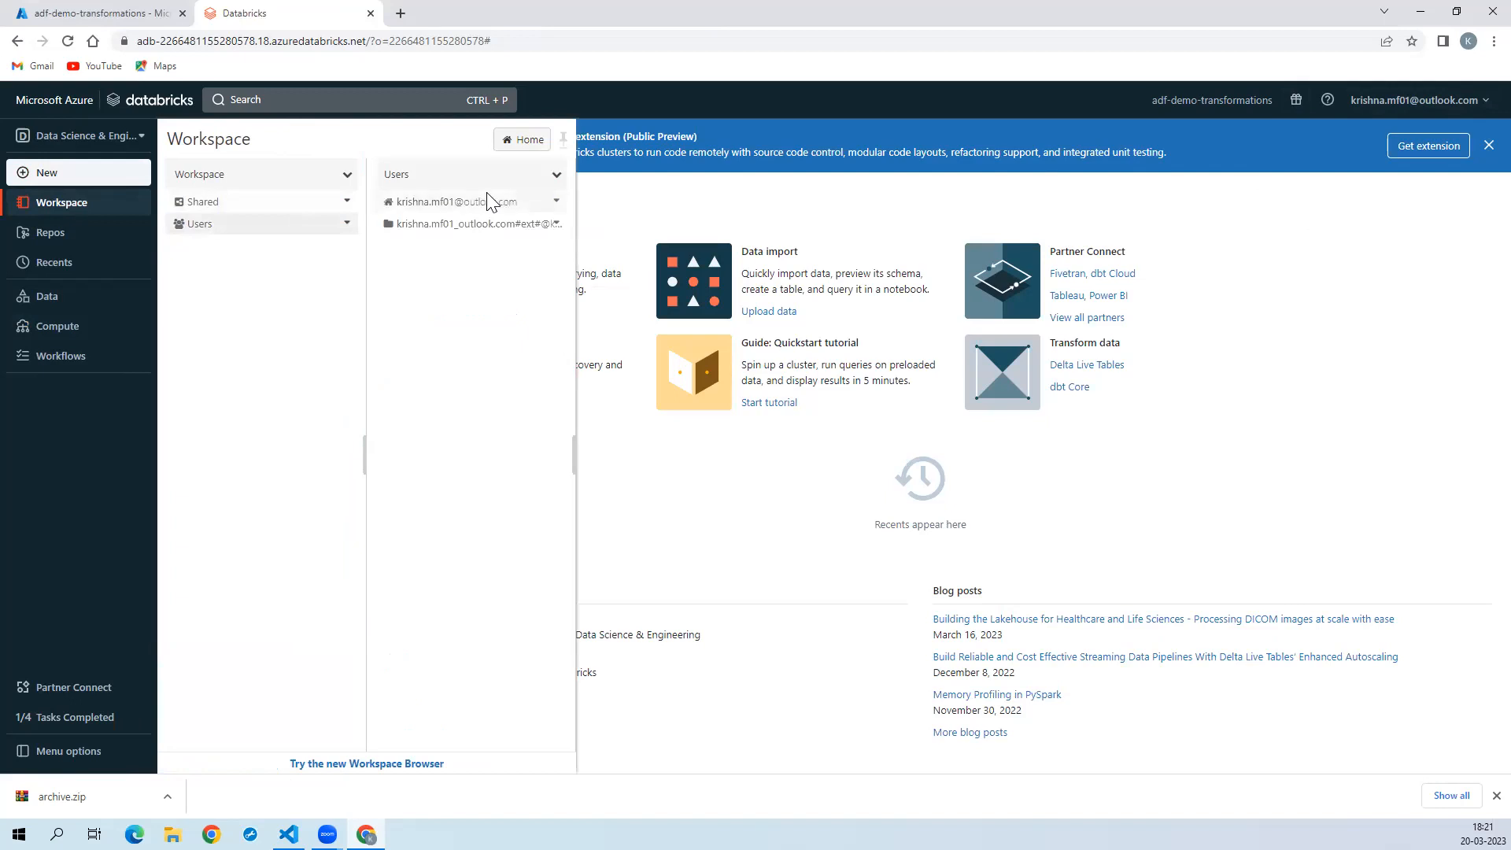
click(488, 201)
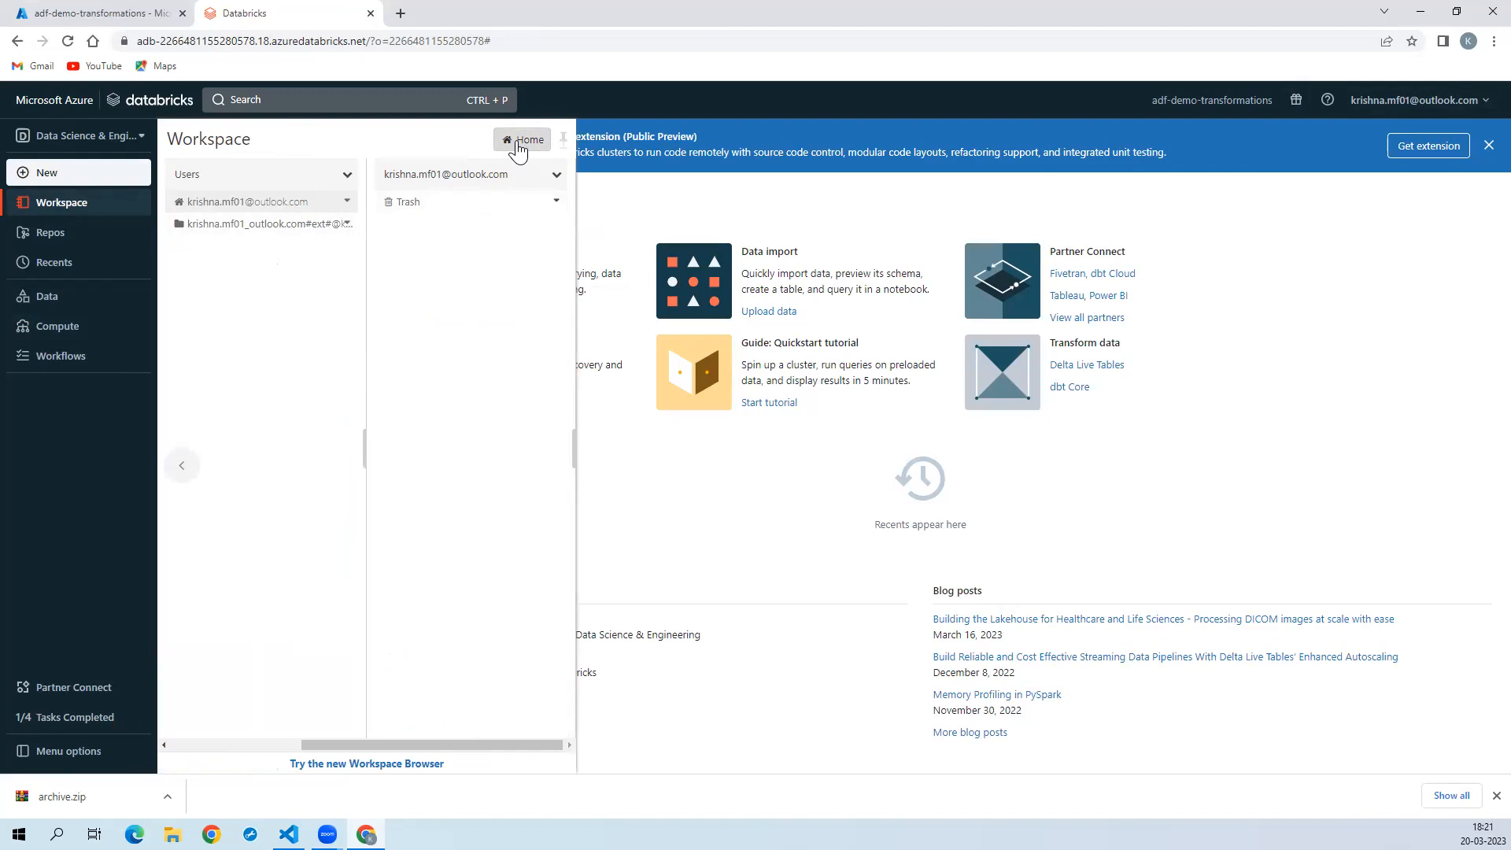
click(71, 210)
click(70, 210)
click(234, 200)
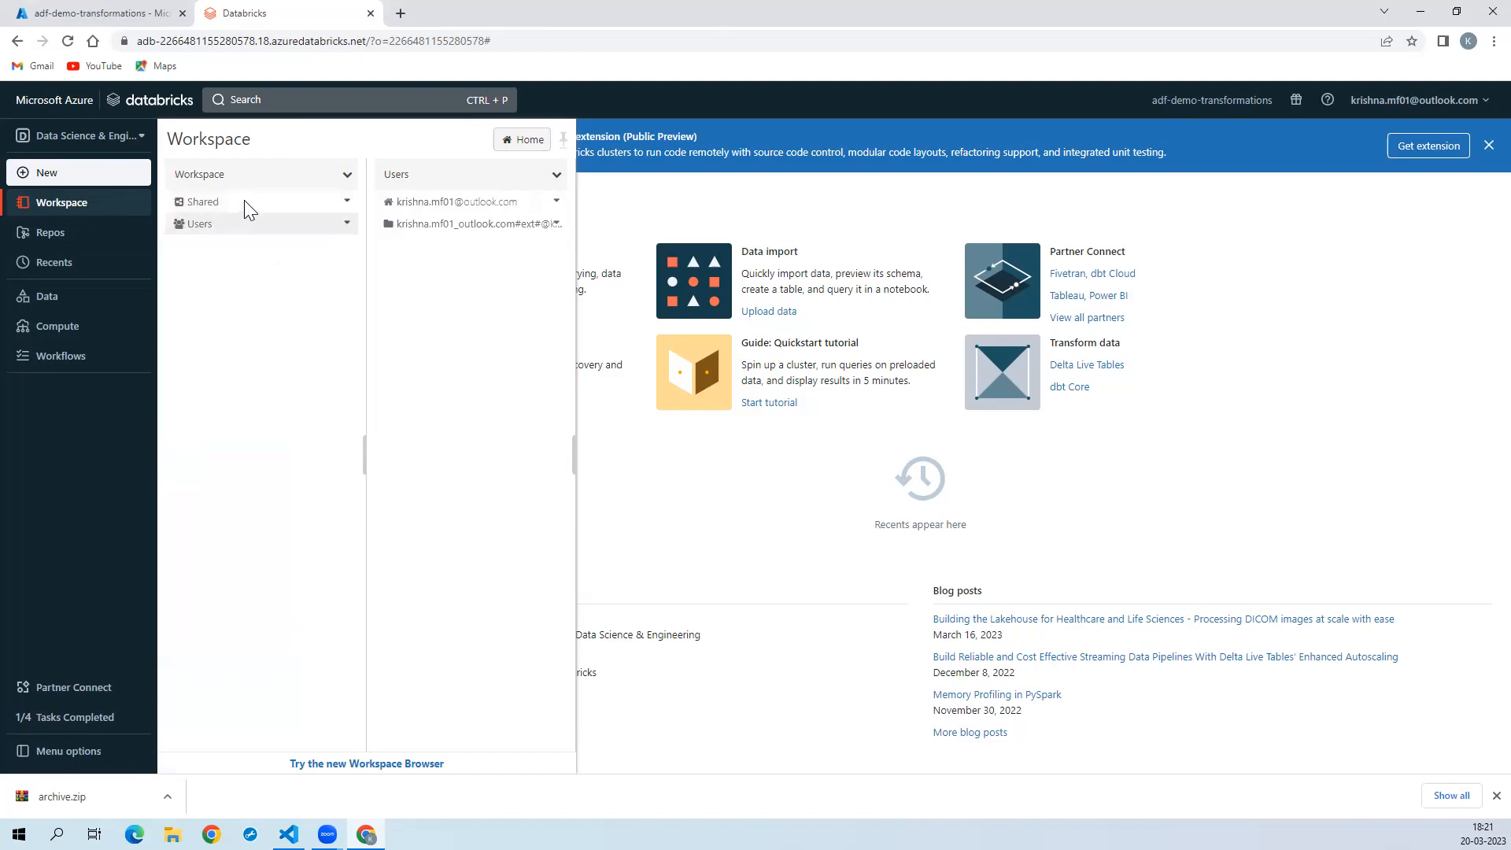
click(244, 201)
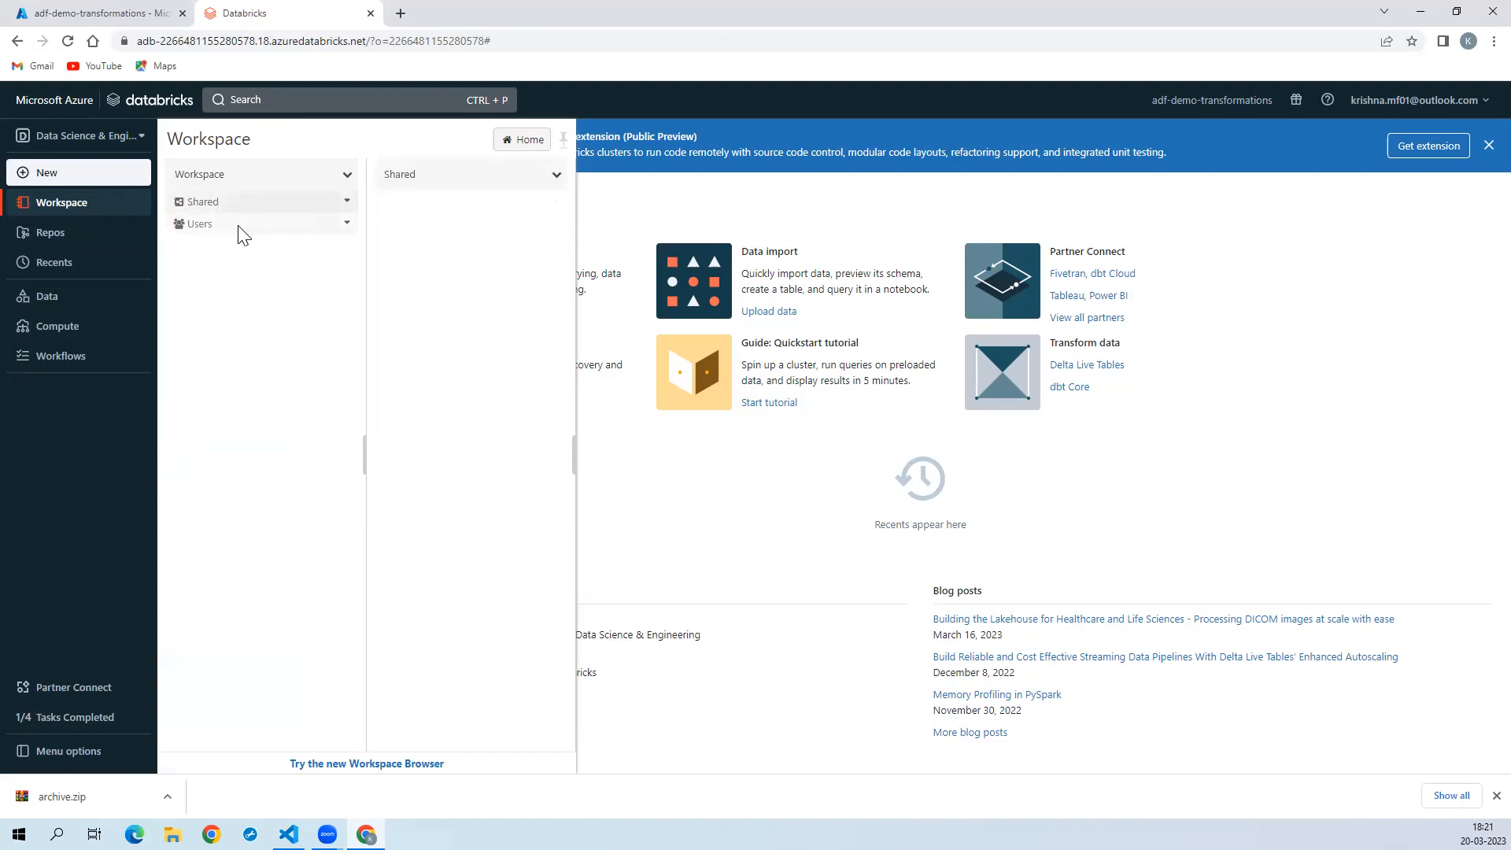
click(244, 225)
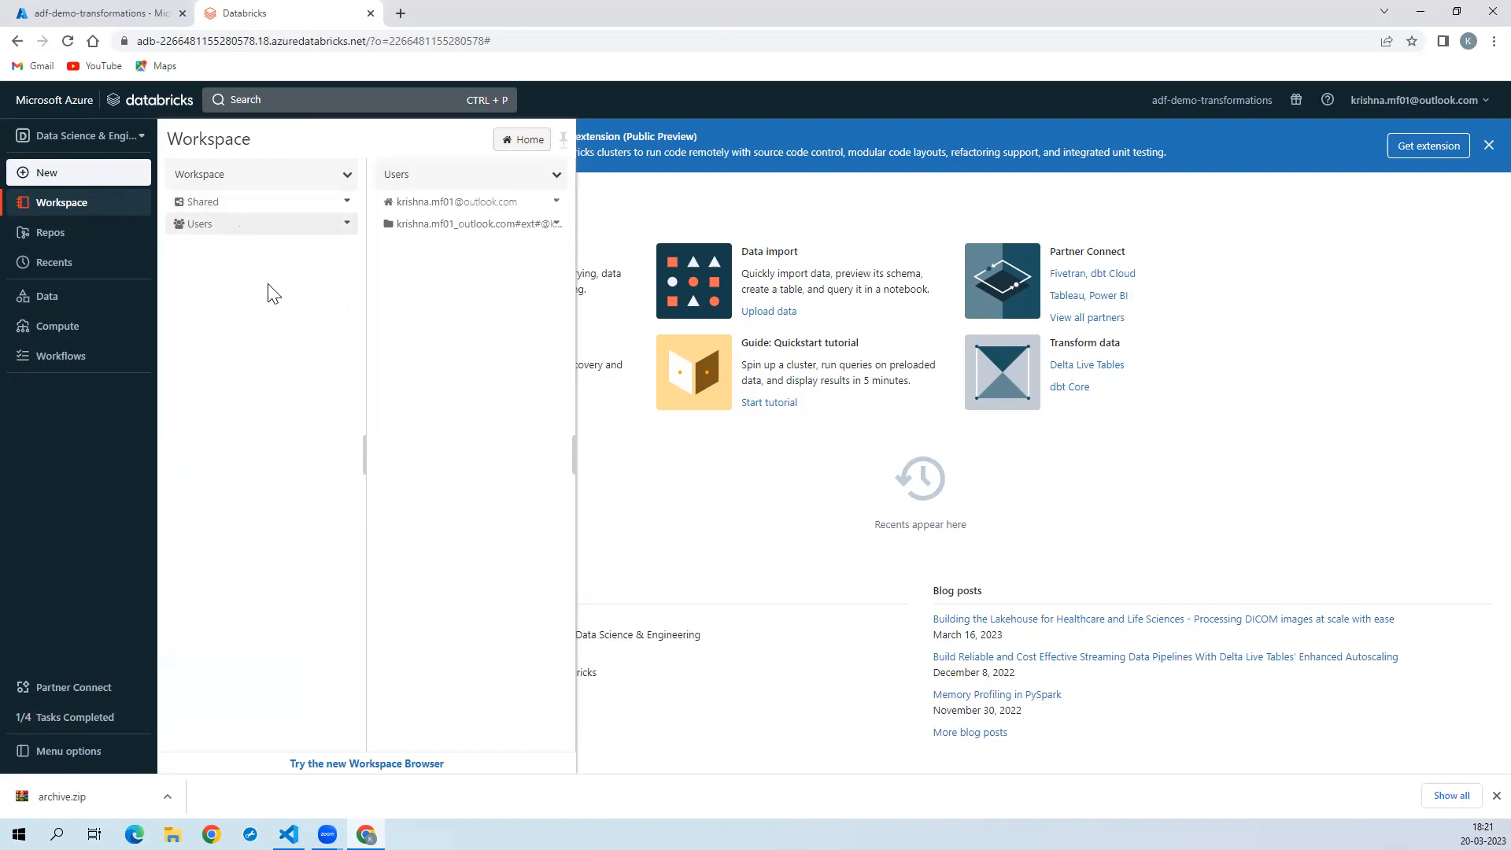
Step: View the Data Explorer and the access tokens section of the user settings
click(44, 303)
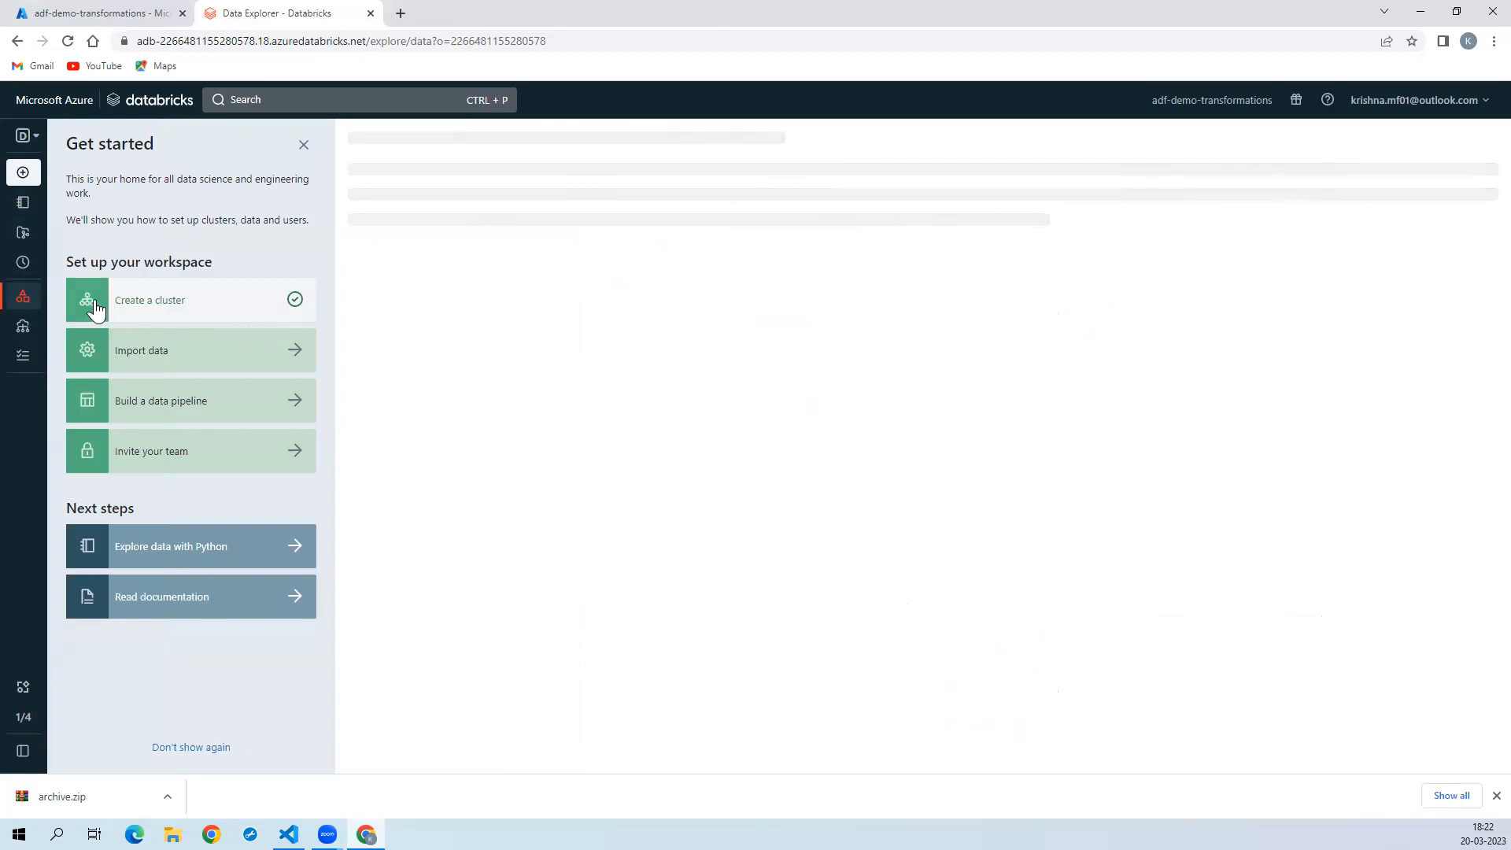
mouse_move(40, 310)
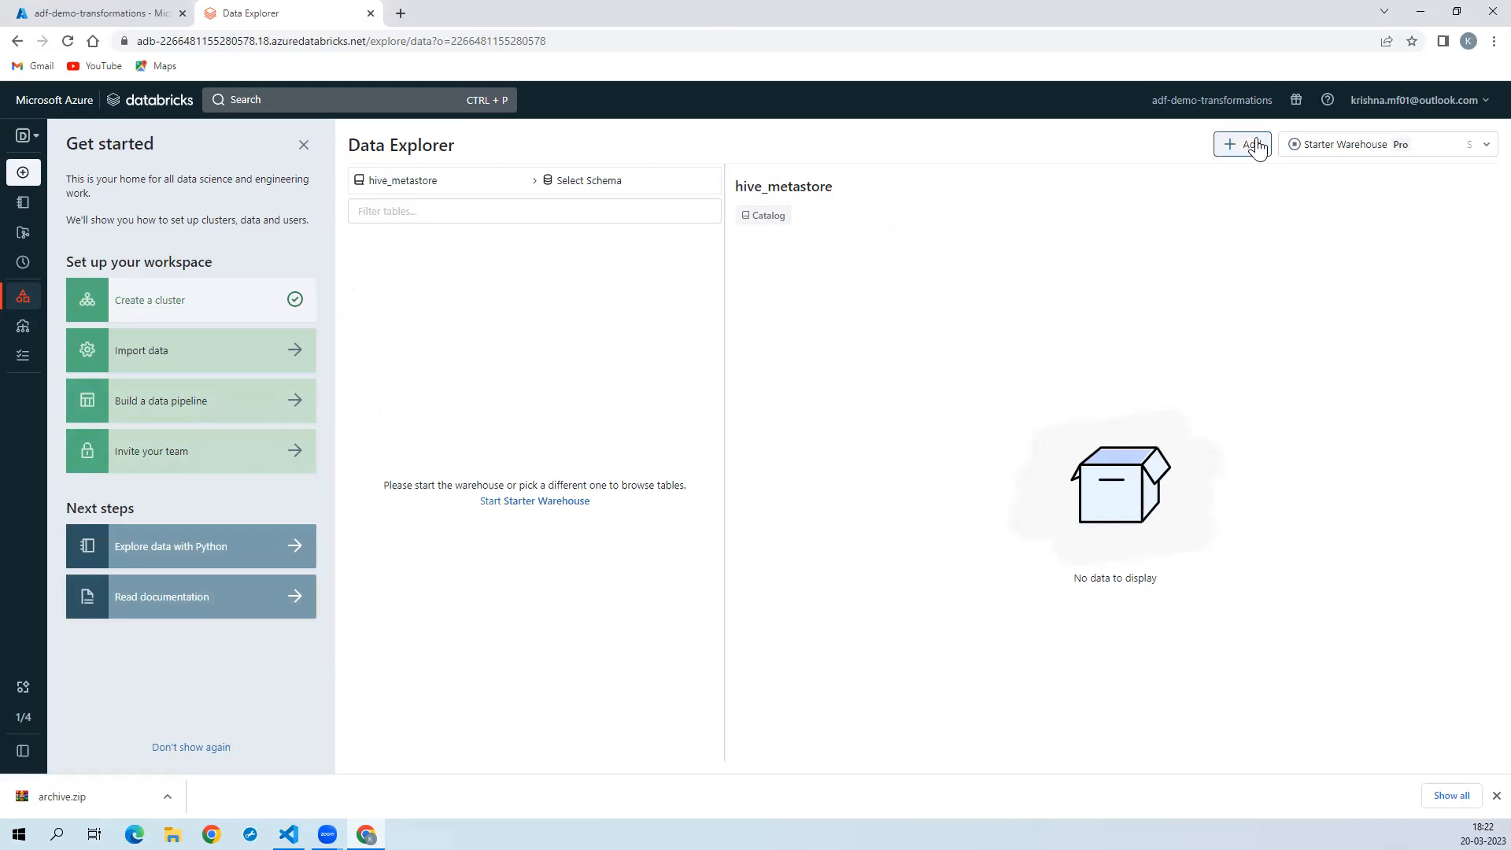
click(1409, 106)
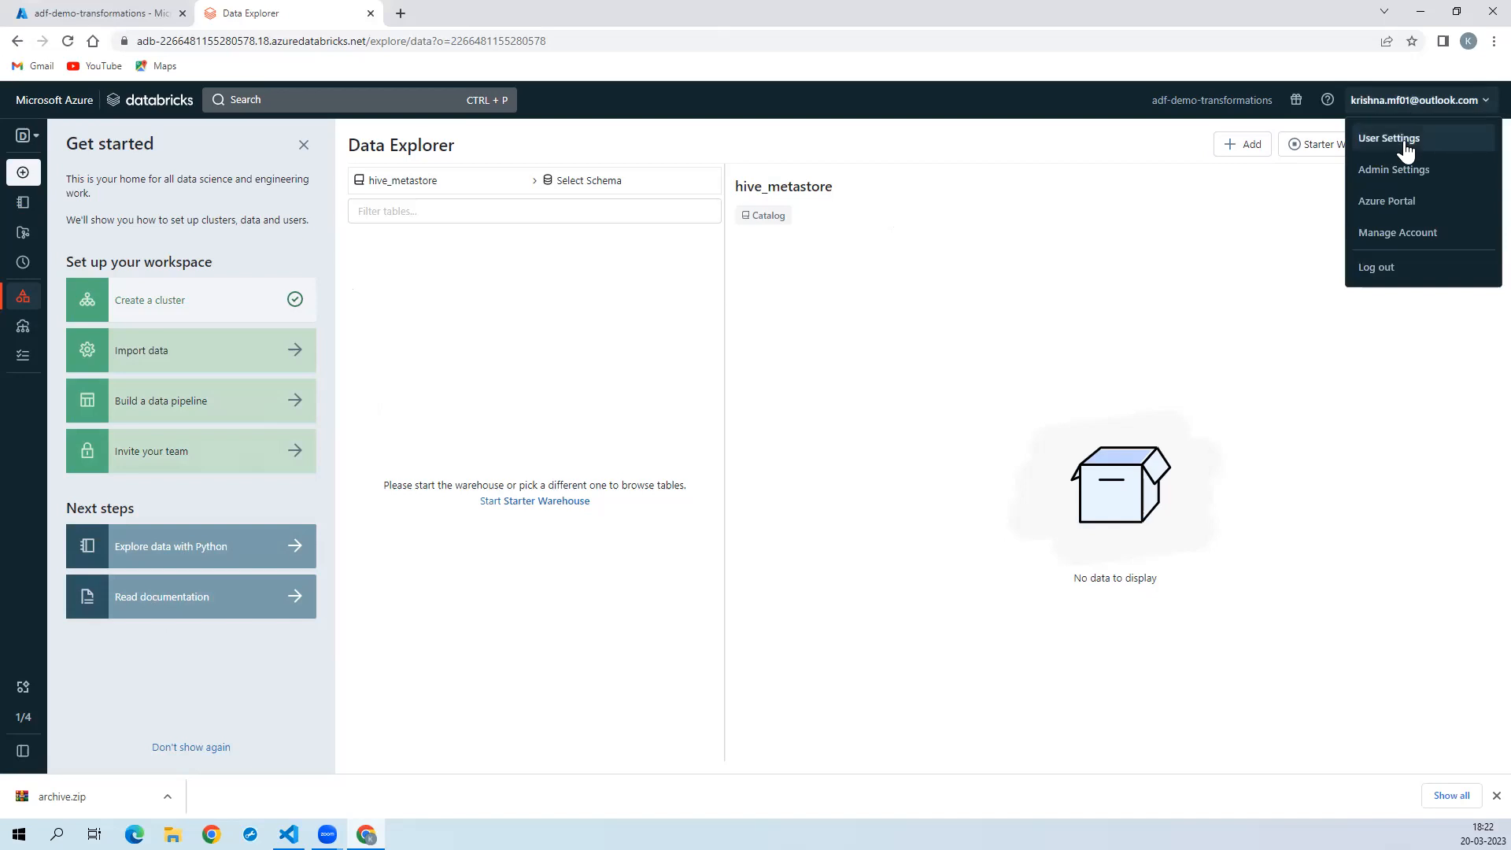
click(1406, 141)
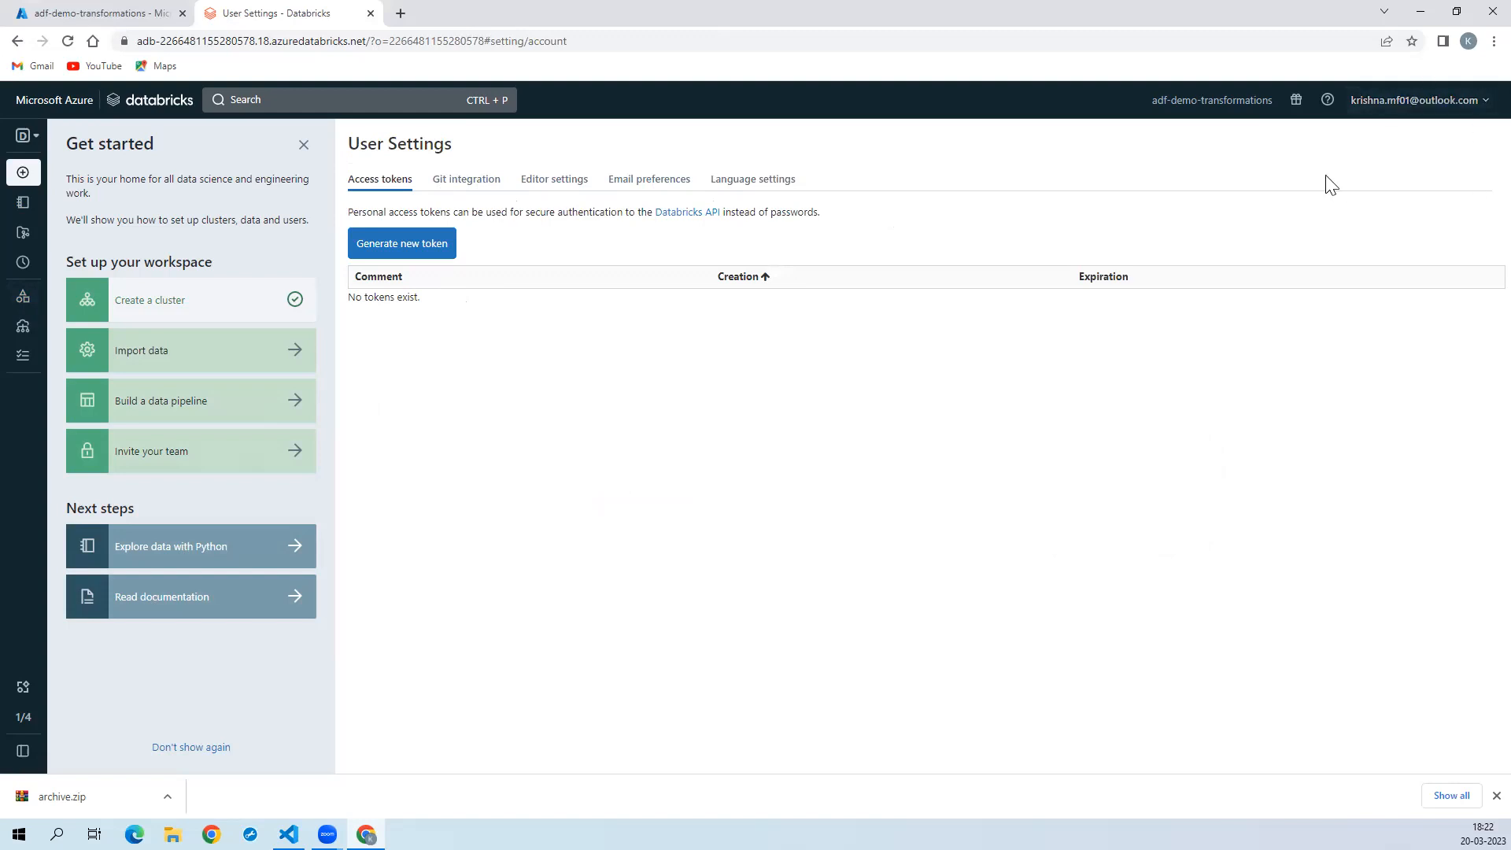
Step: Open the workspace settings in Admin Settings and look through the access control, storage, cluster, jobs, repos and advanced options
click(1397, 101)
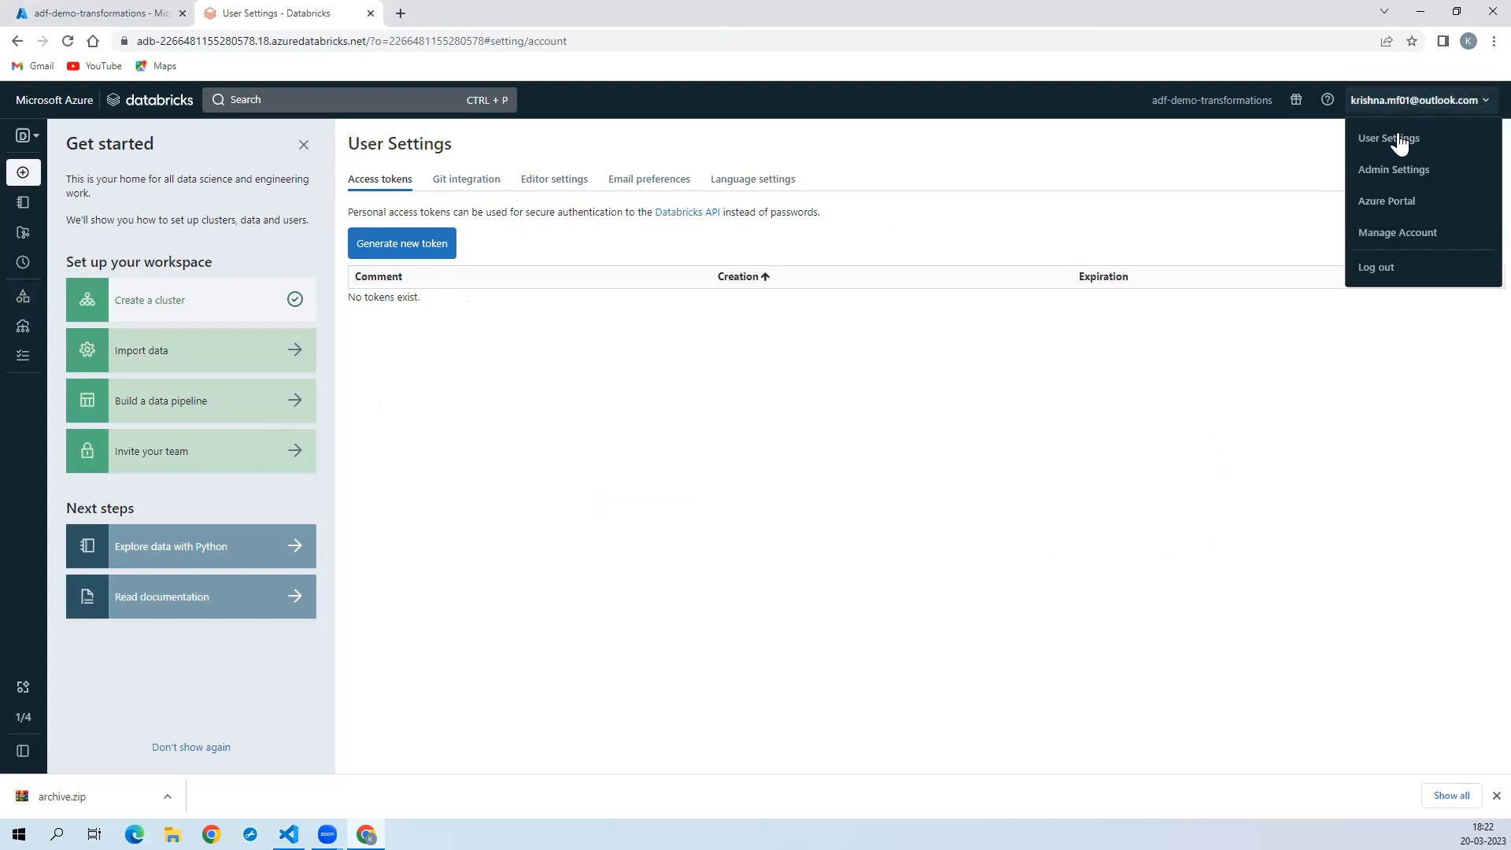
click(1399, 181)
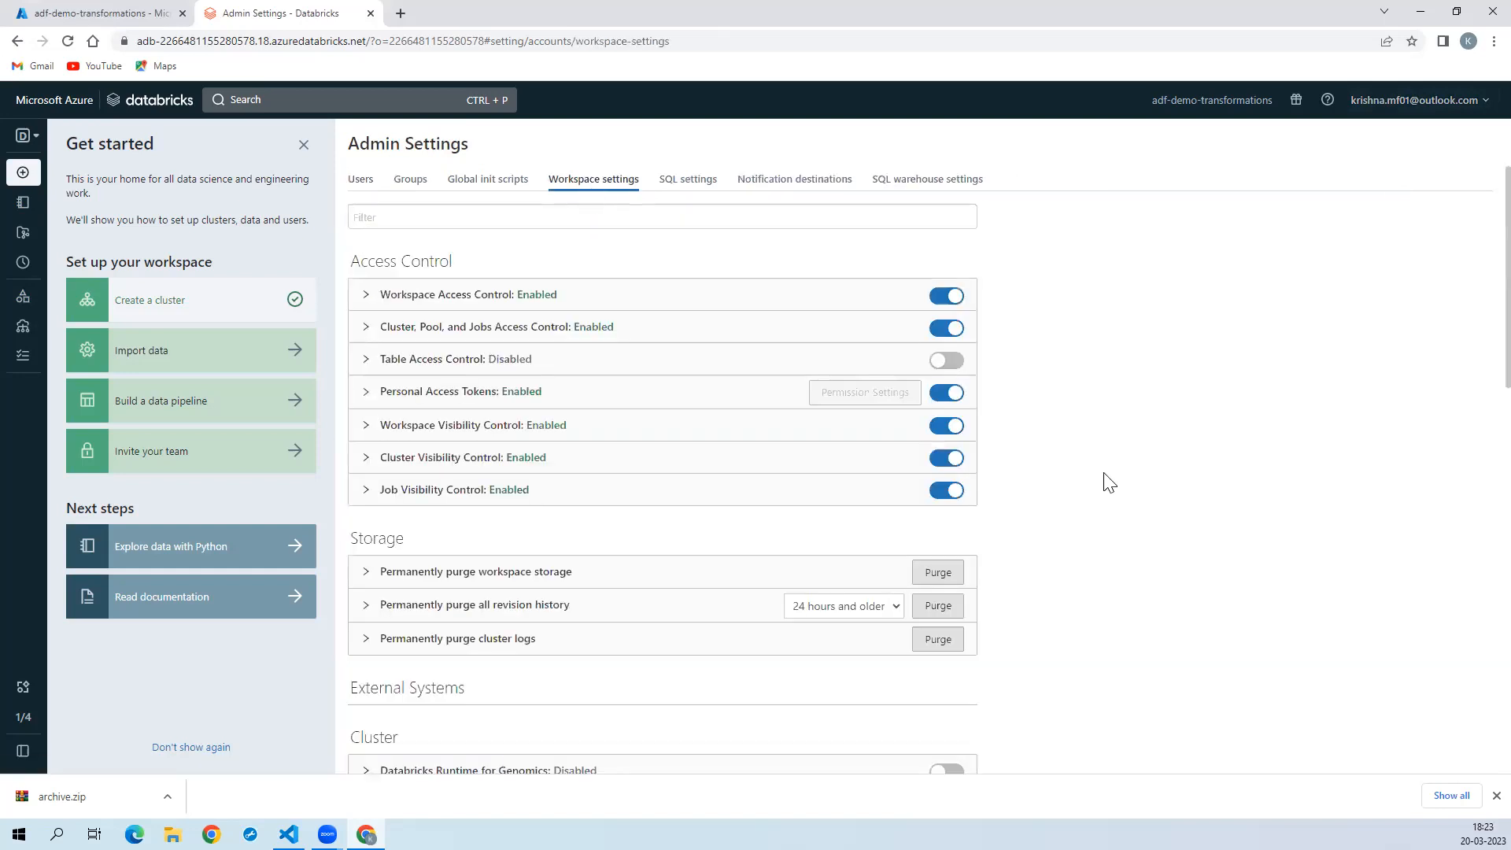
scroll(1189, 604, down, 8)
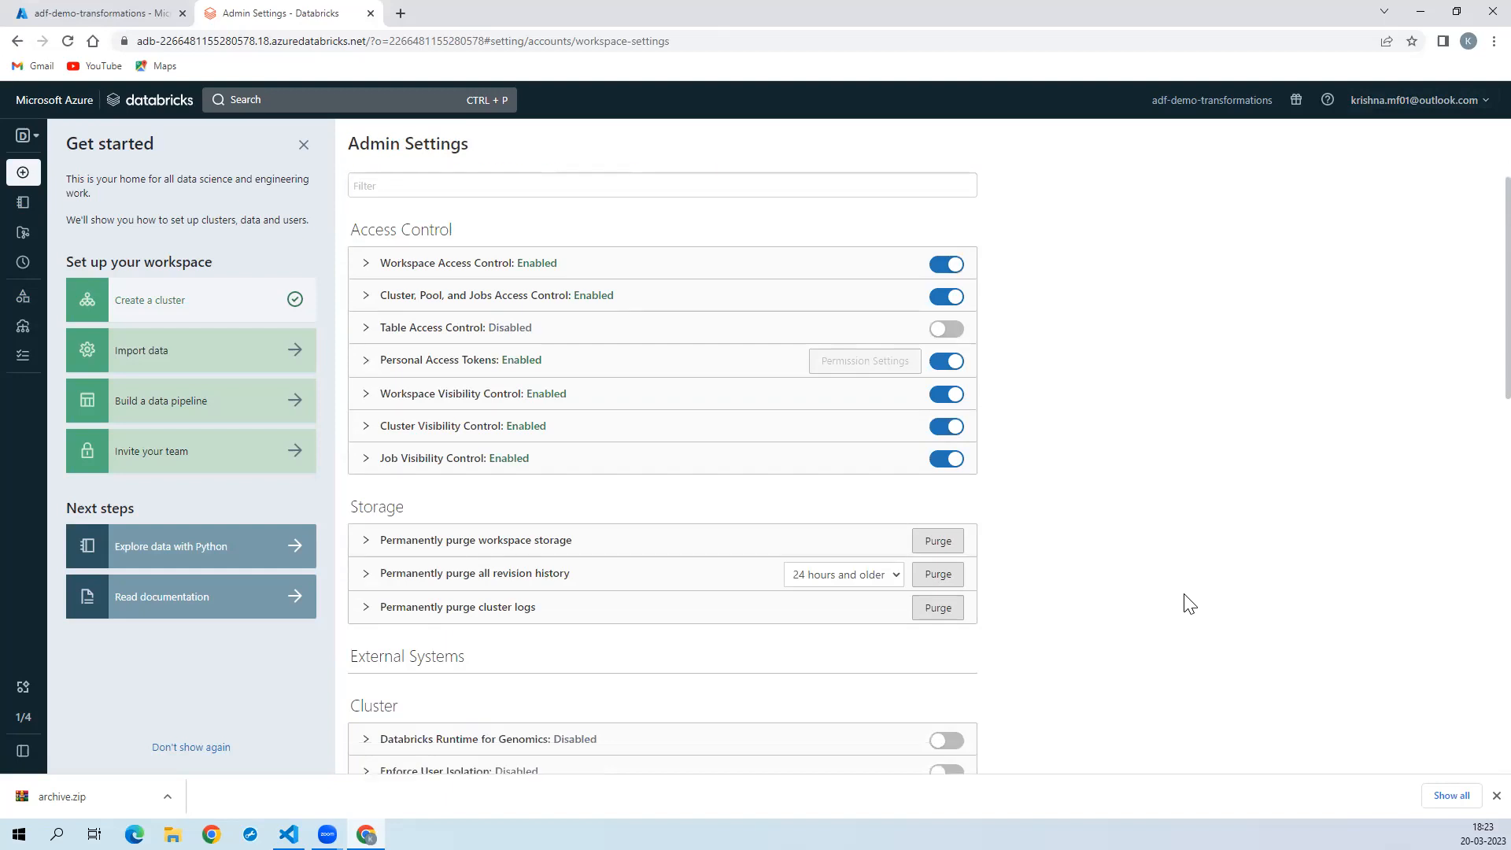
scroll(1188, 604, down, 4)
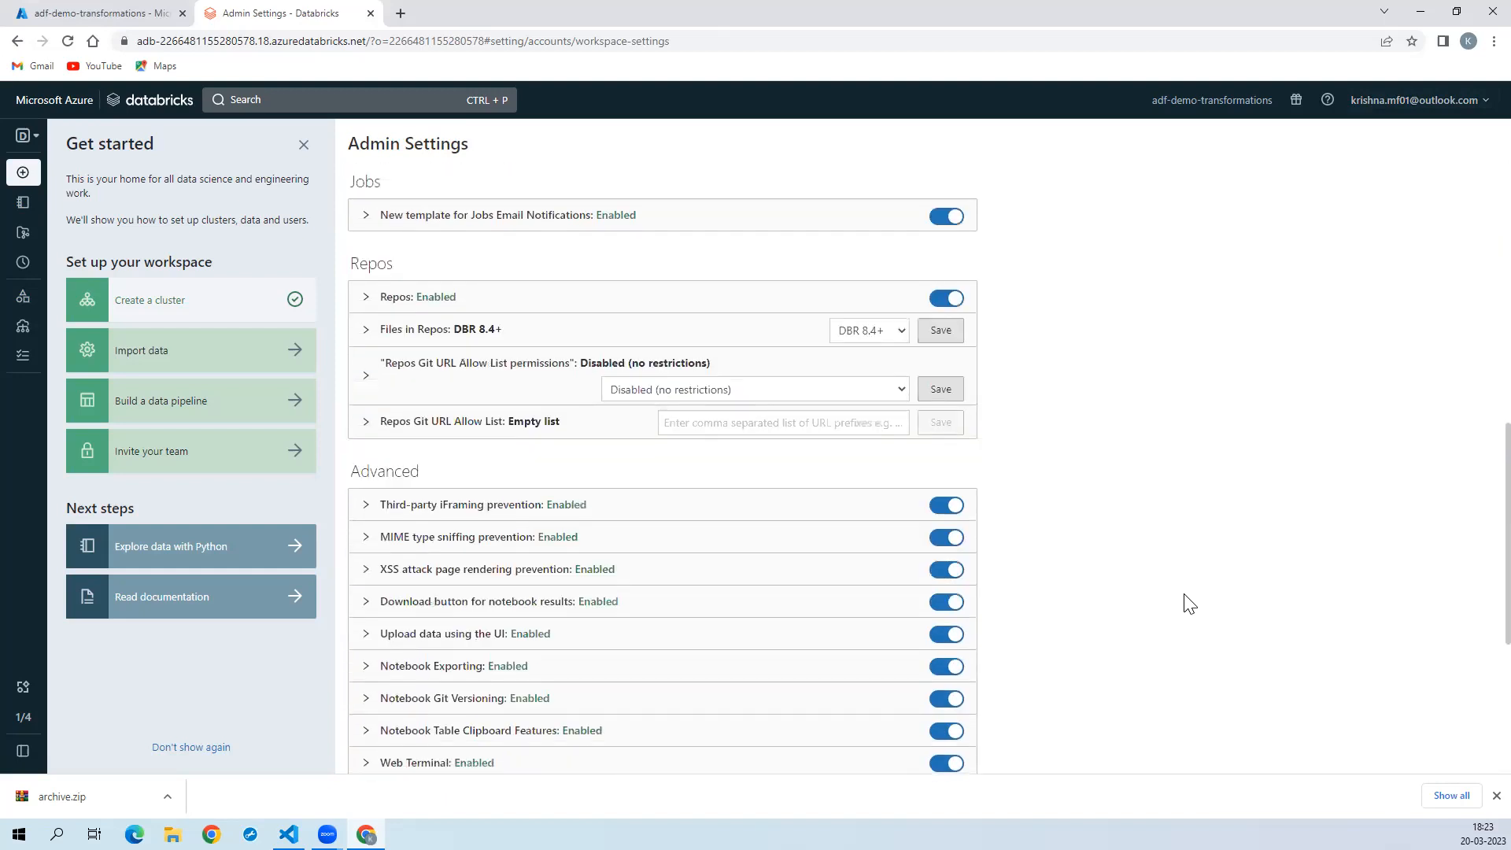
scroll(1188, 605, down, 2)
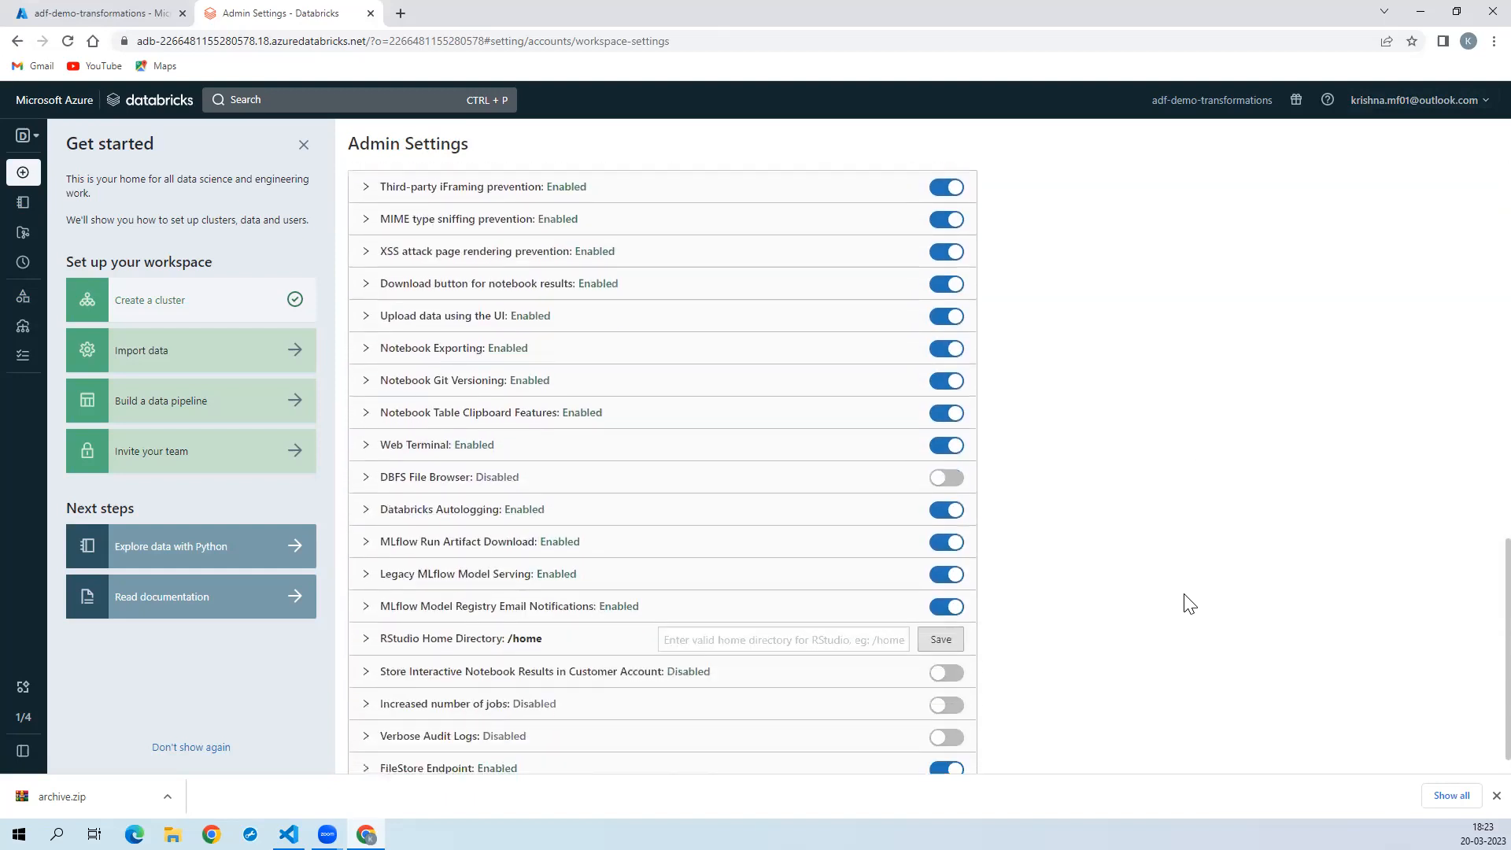
scroll(1188, 605, up, 6)
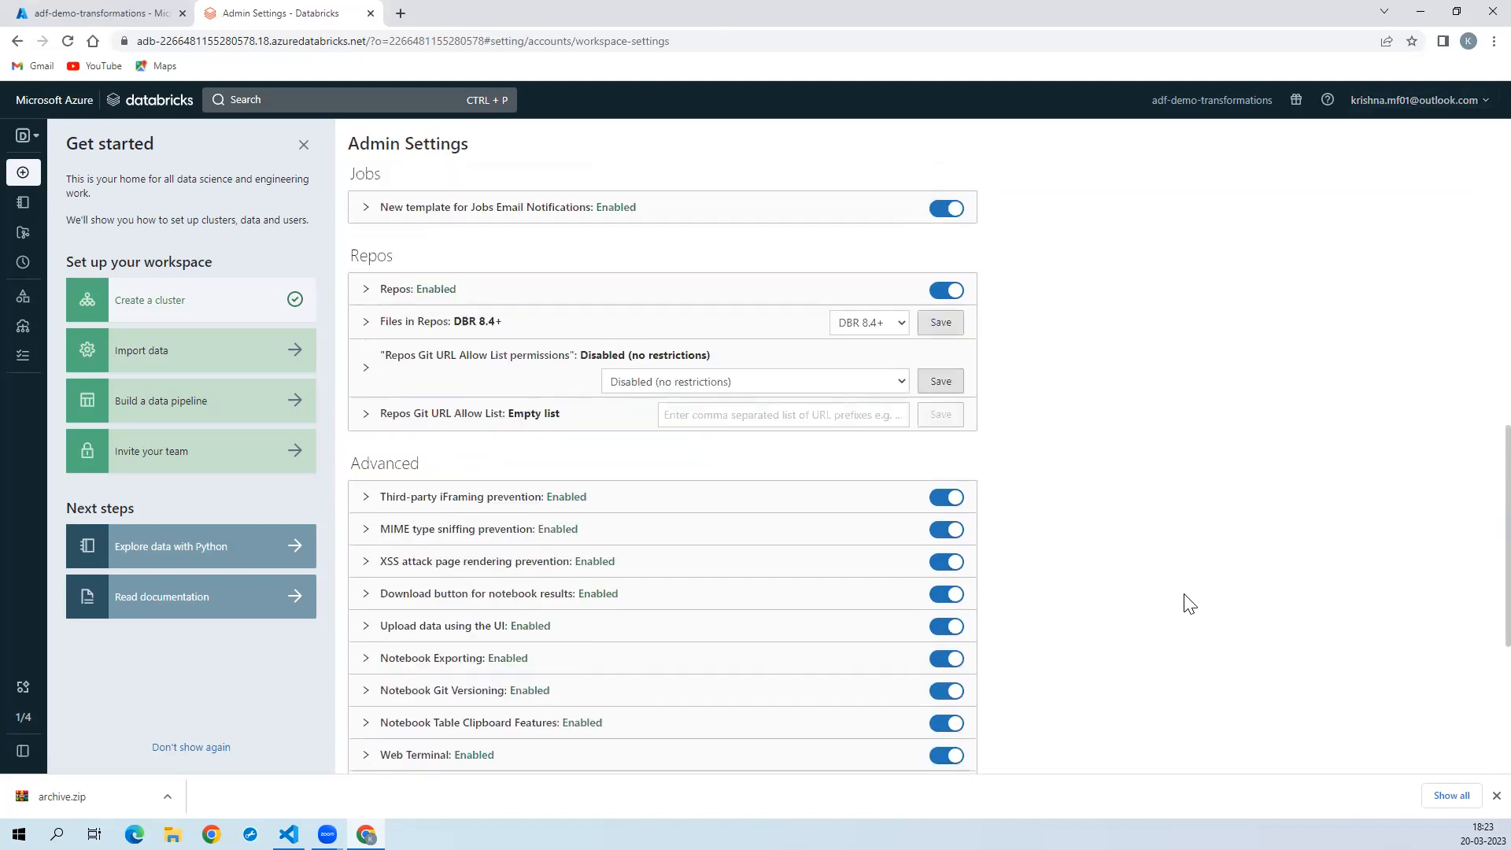
scroll(1189, 604, up, 7)
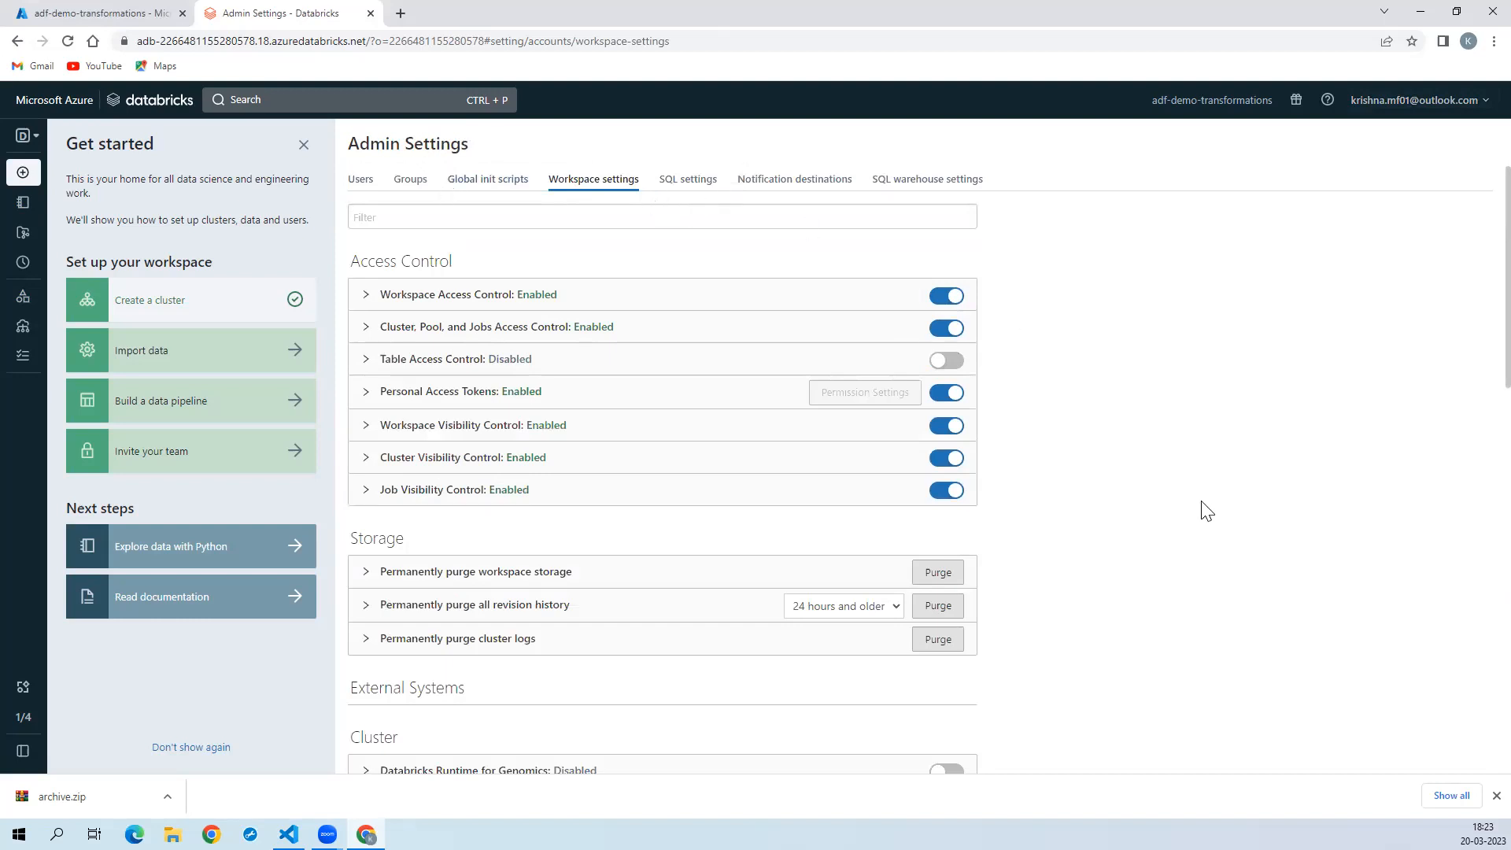
scroll(1189, 524, down, 1)
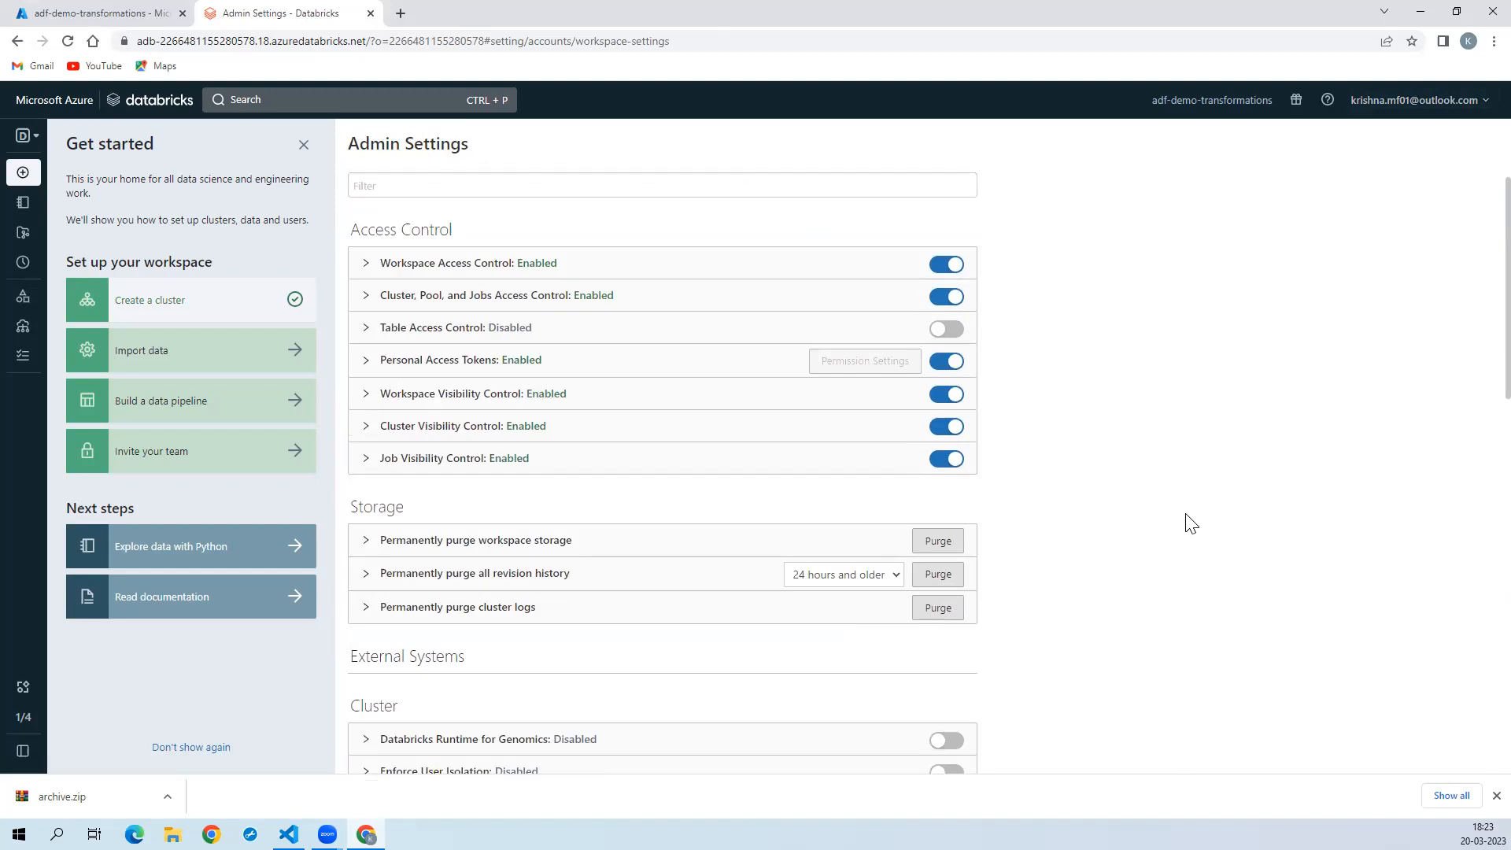
Step: Search the settings page for "db", enable the DBFS File Browser, reload the page and return to the workspace home
key(ctrl+f)
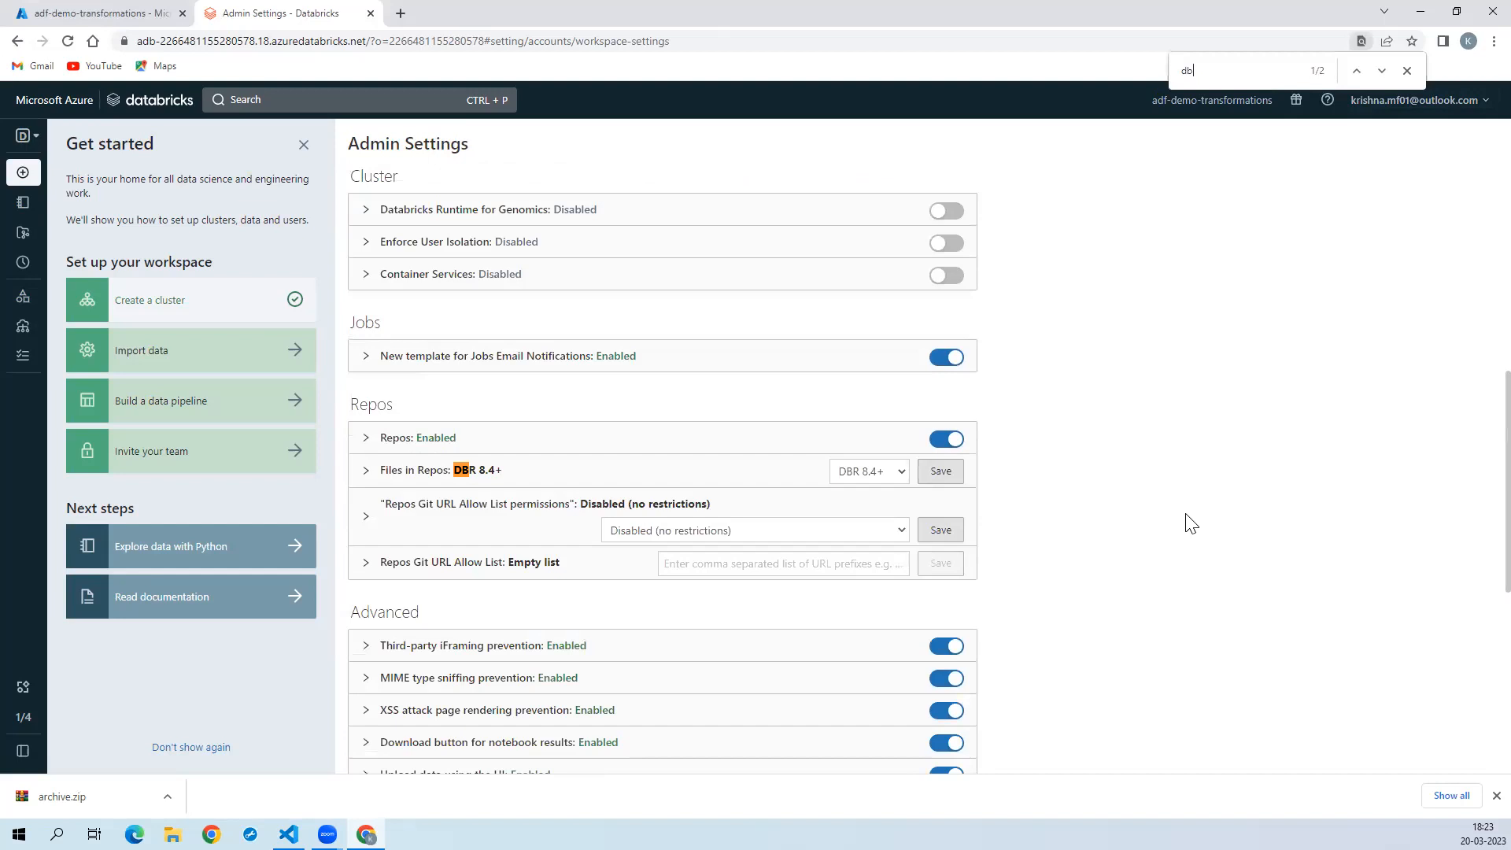
key(Return)
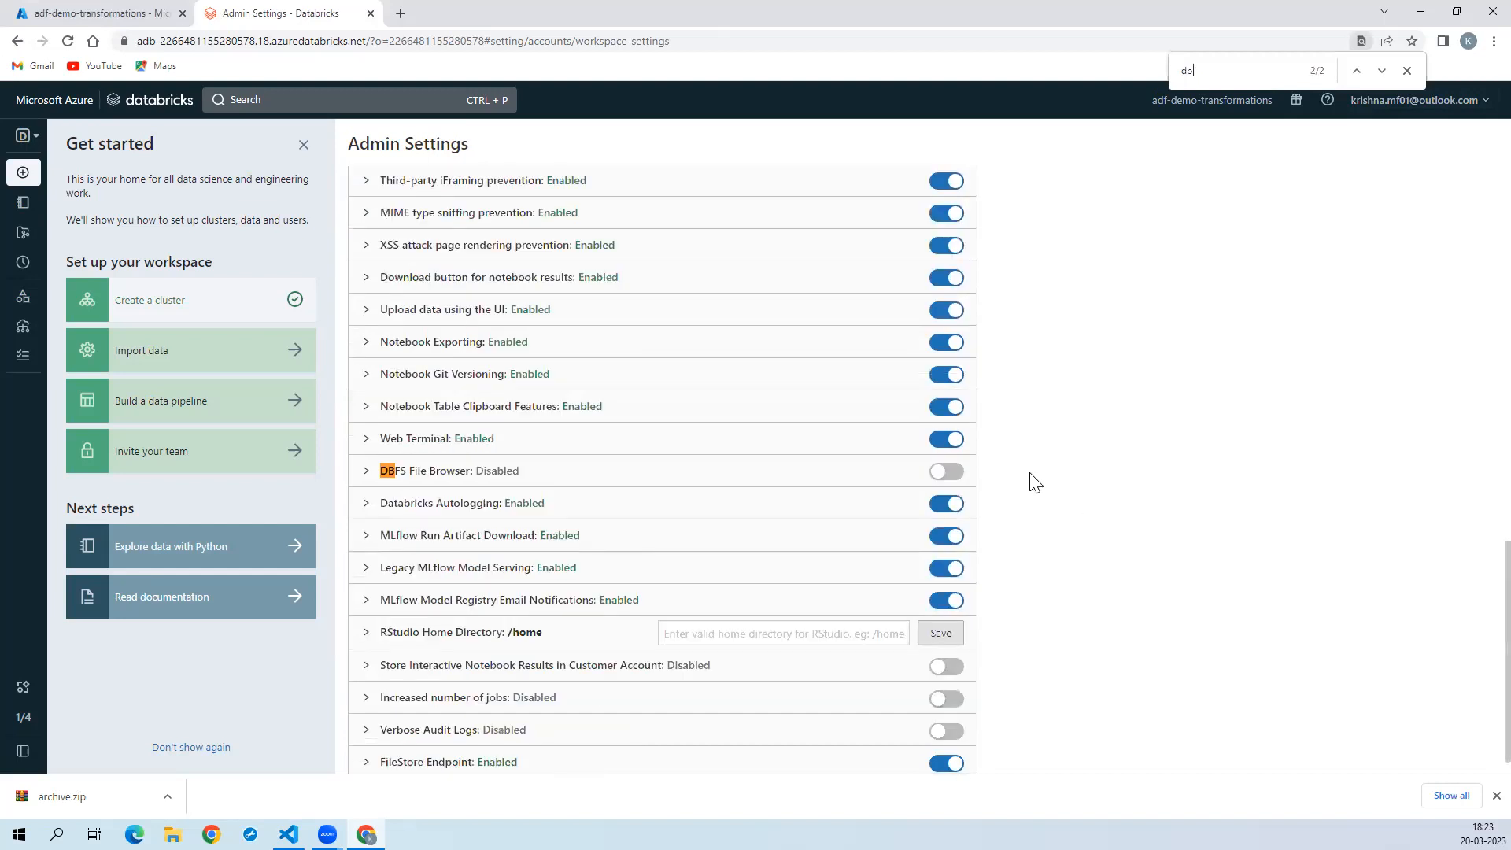
click(948, 472)
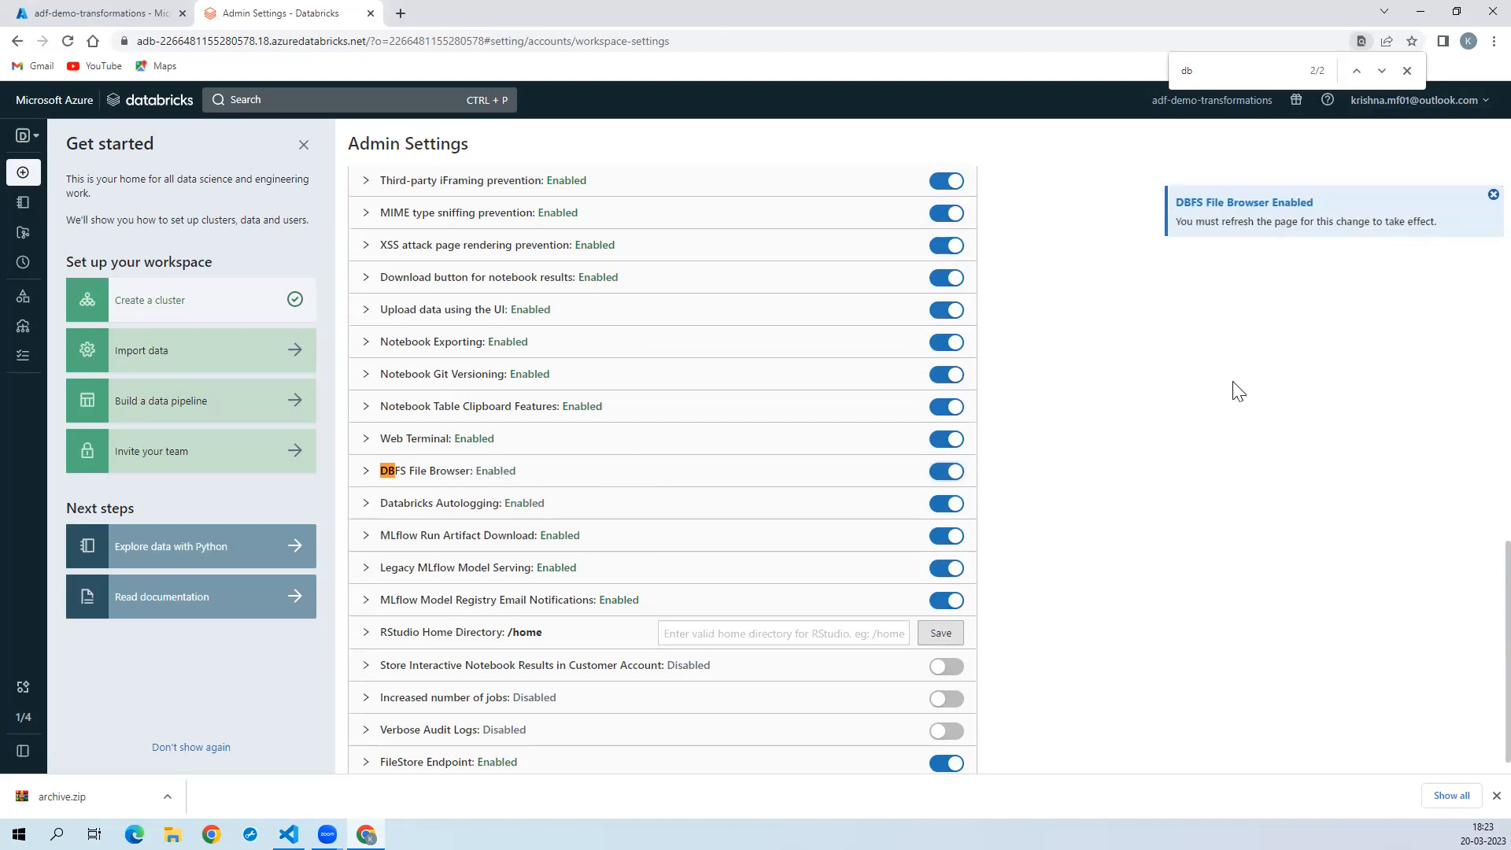
click(1486, 197)
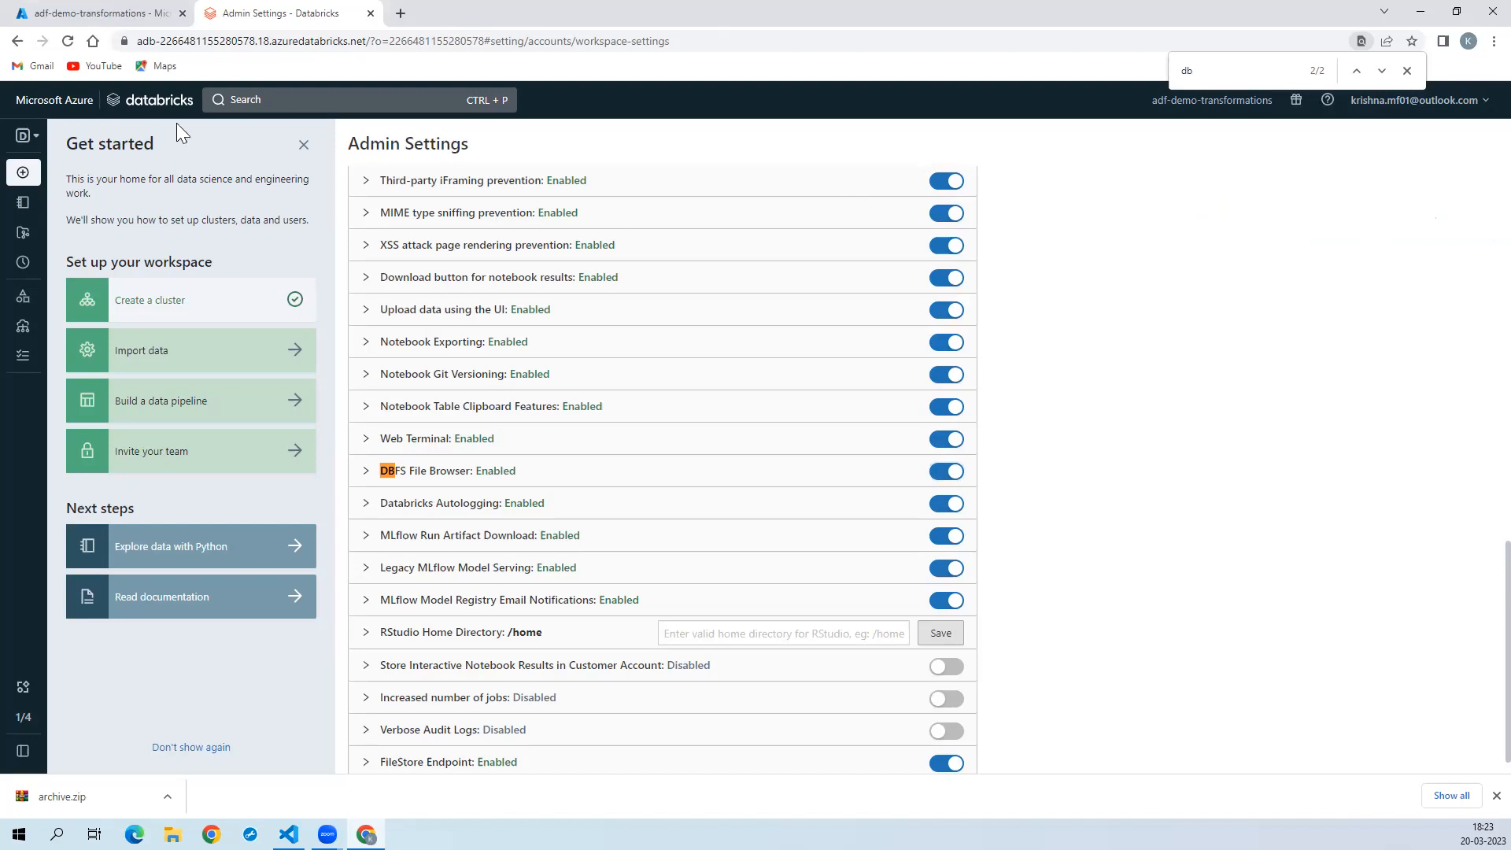
click(68, 43)
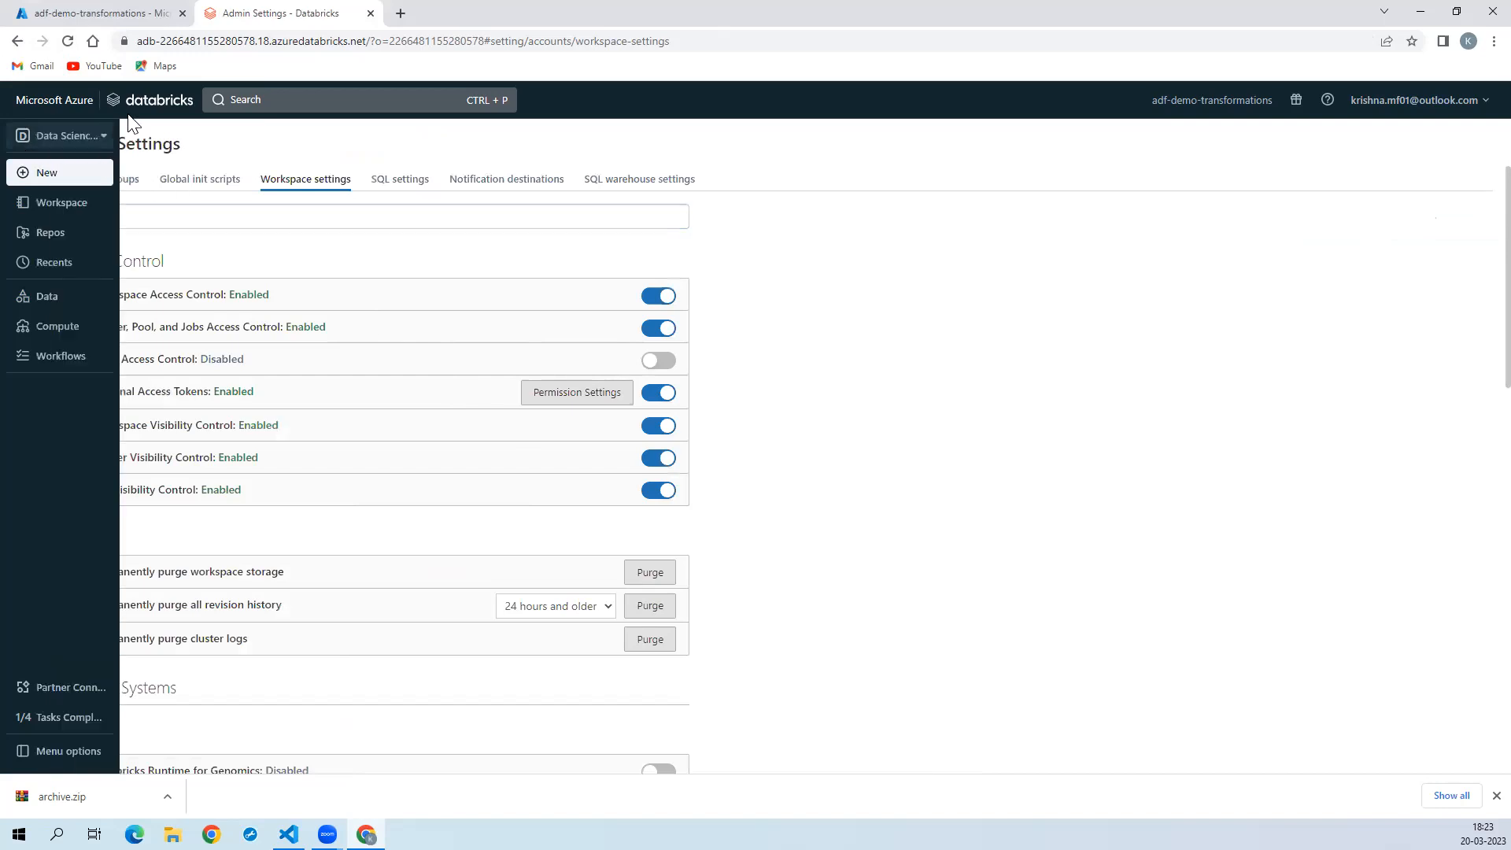
click(150, 104)
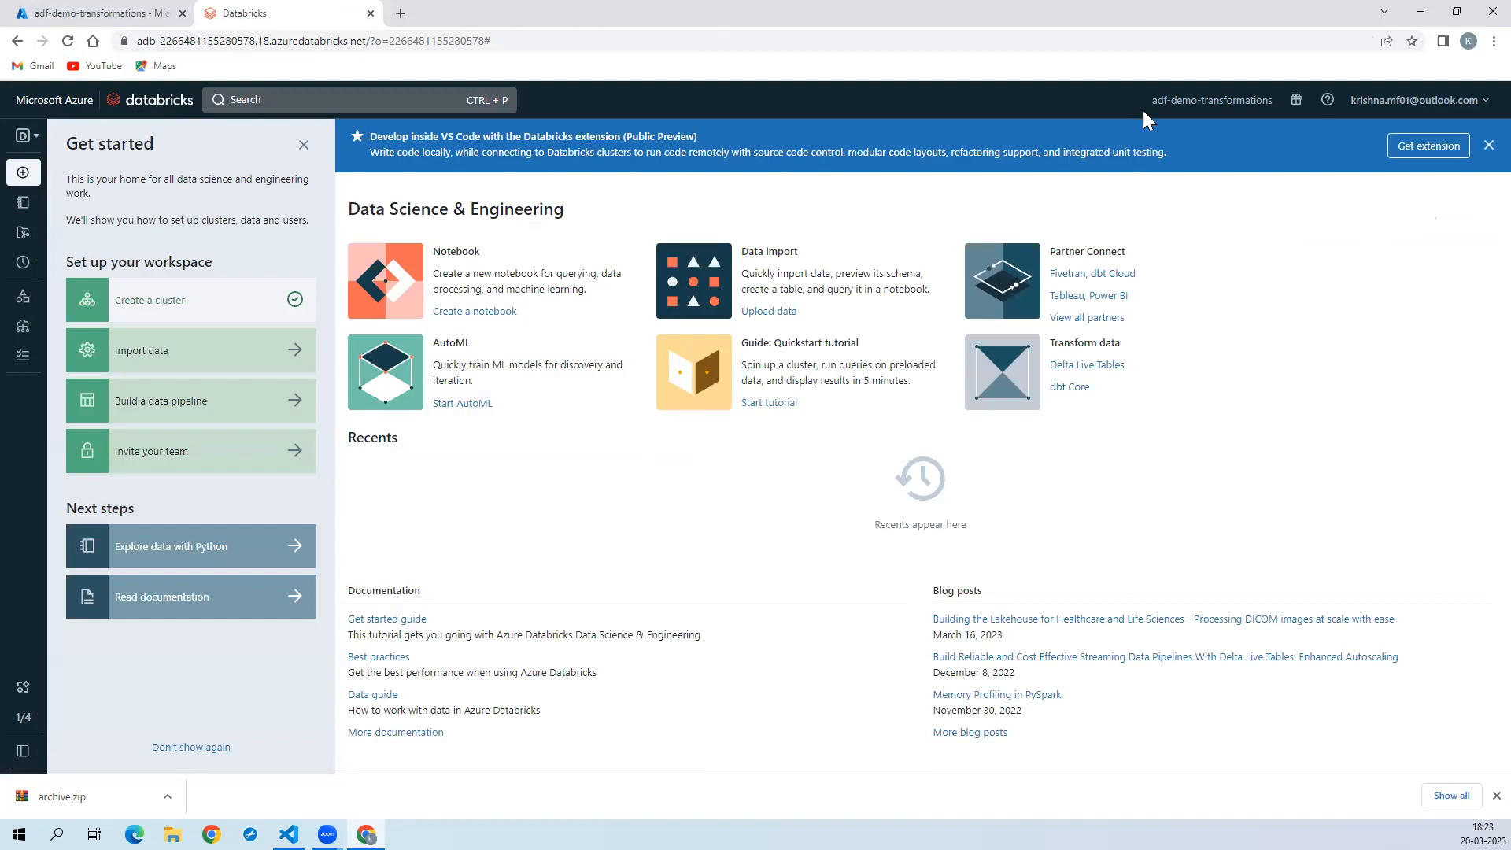
Step: Check the DBFS File Browser option in the workspace settings under Admin Settings, and return to the start page
click(1420, 102)
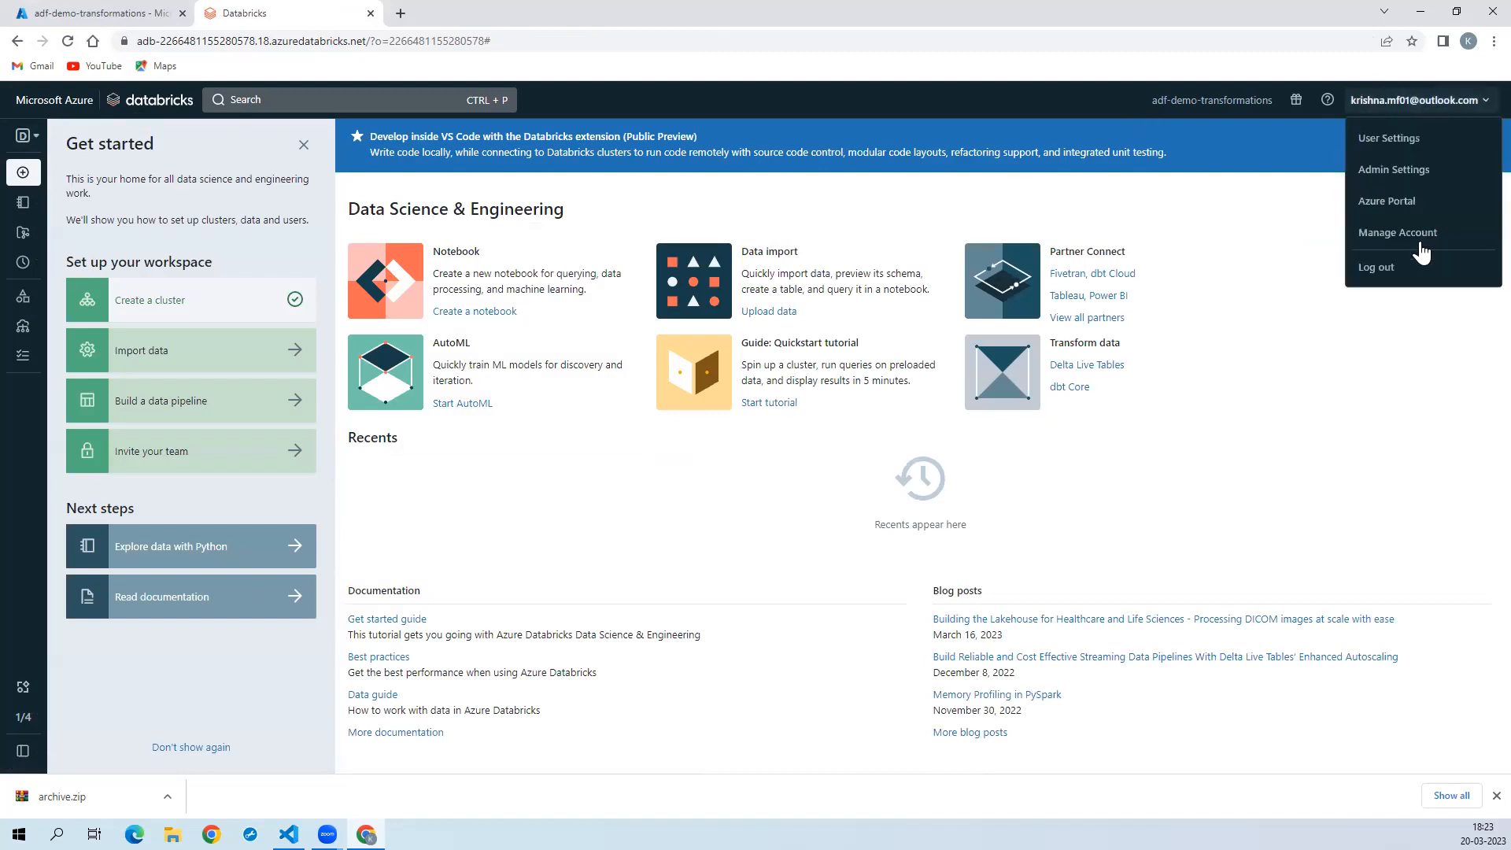
click(1395, 170)
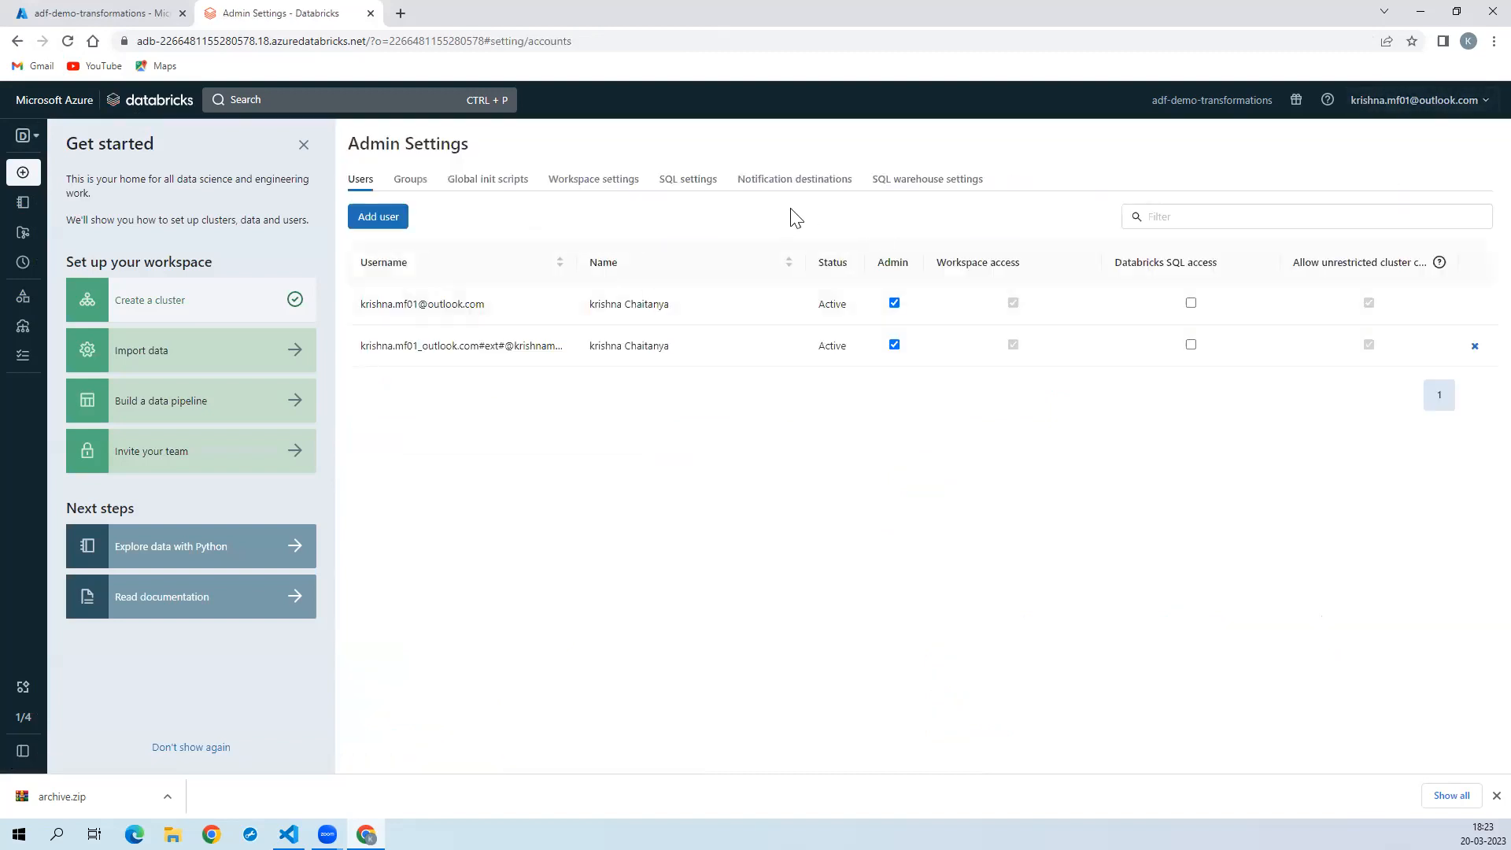
click(600, 185)
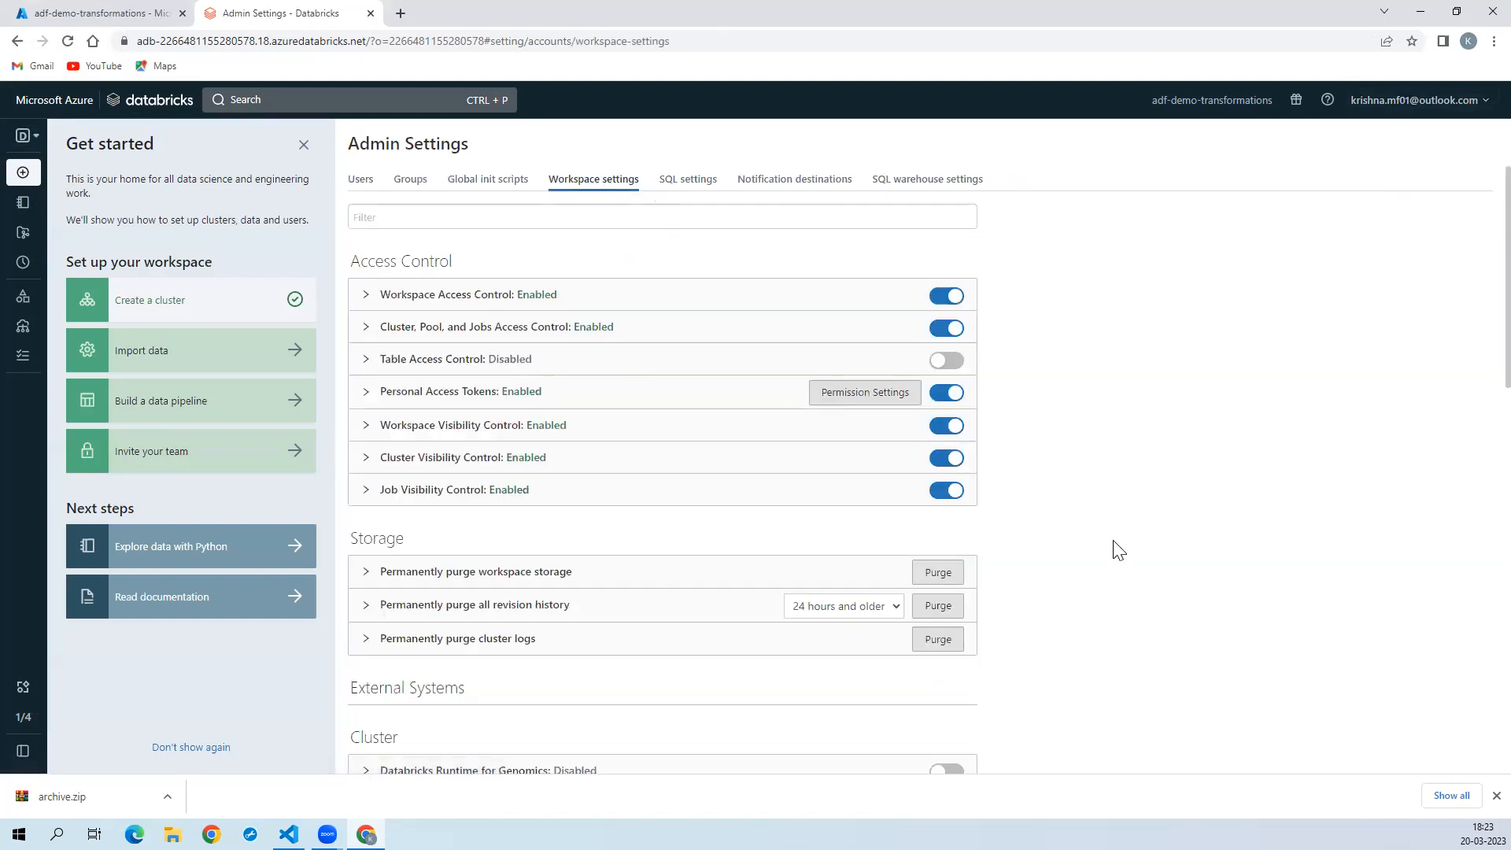
scroll(1119, 551, down, 7)
scroll(1119, 551, down, 7)
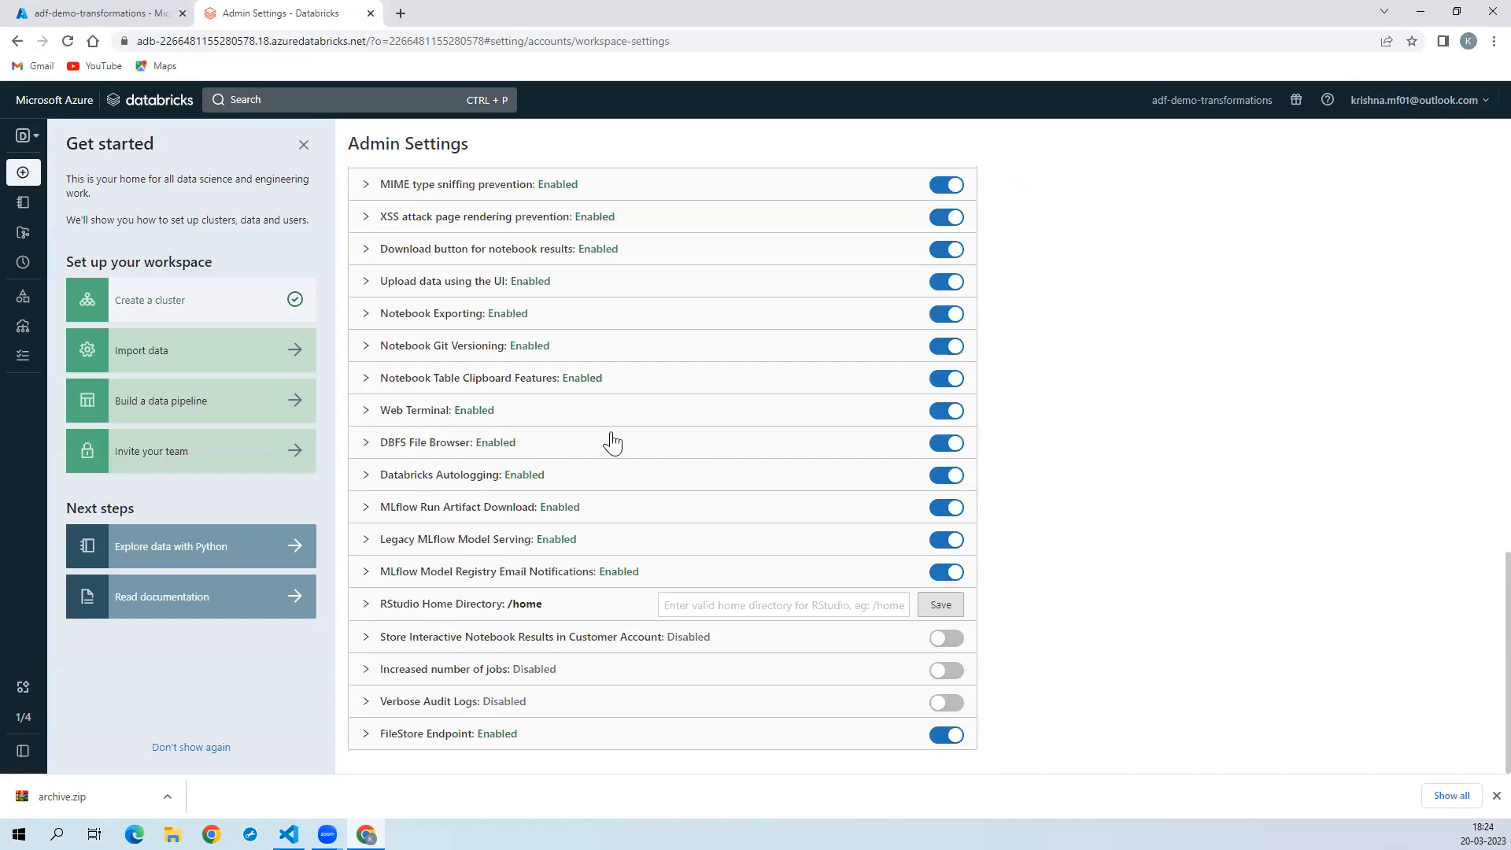
click(139, 102)
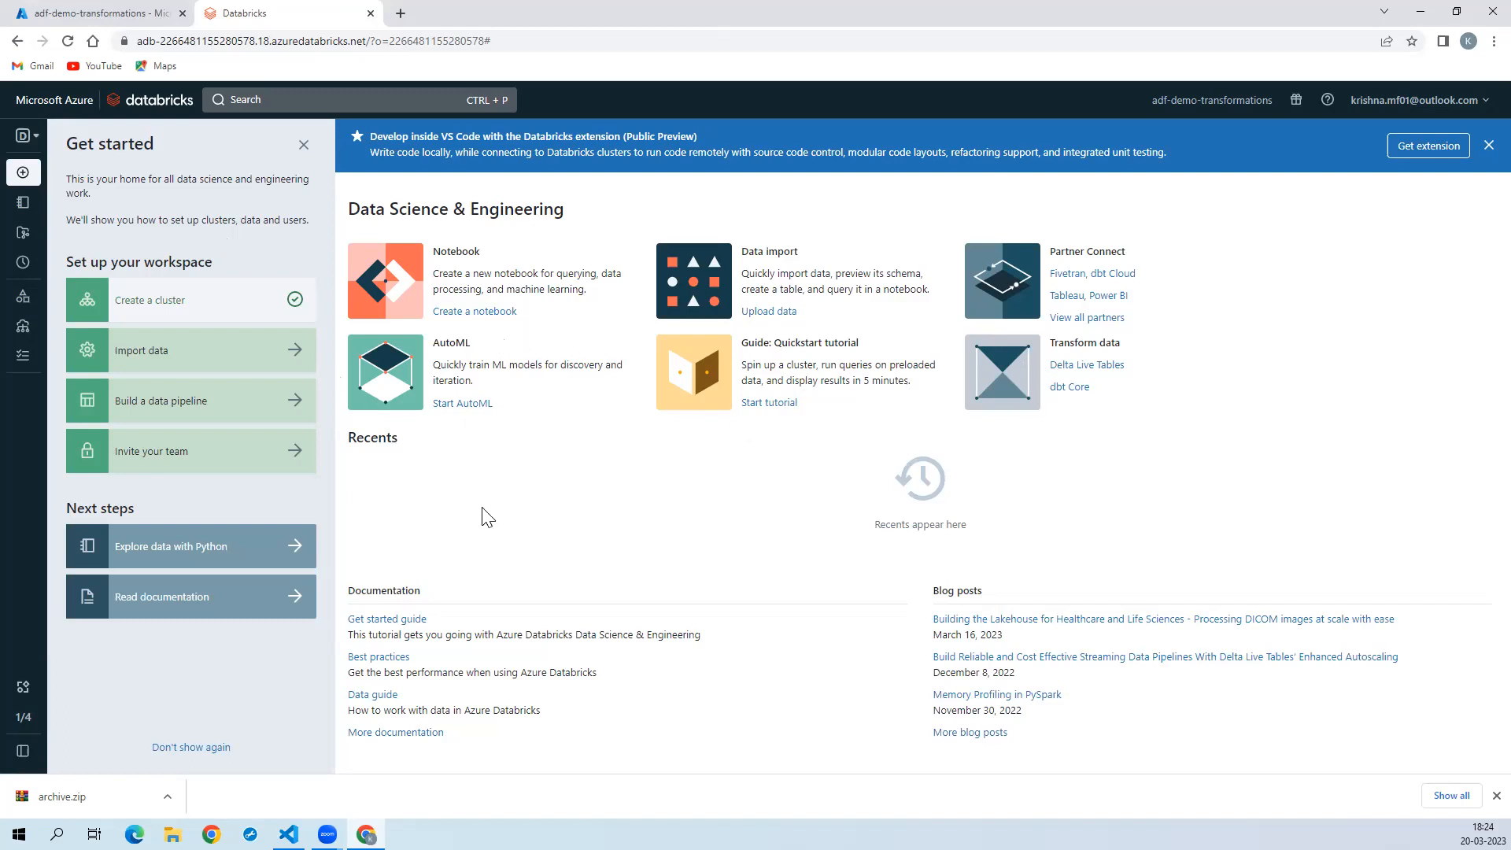
Step: Open the Data Explorer and browse DBFS to the /FileStore/tables folder
mouse_move(12, 210)
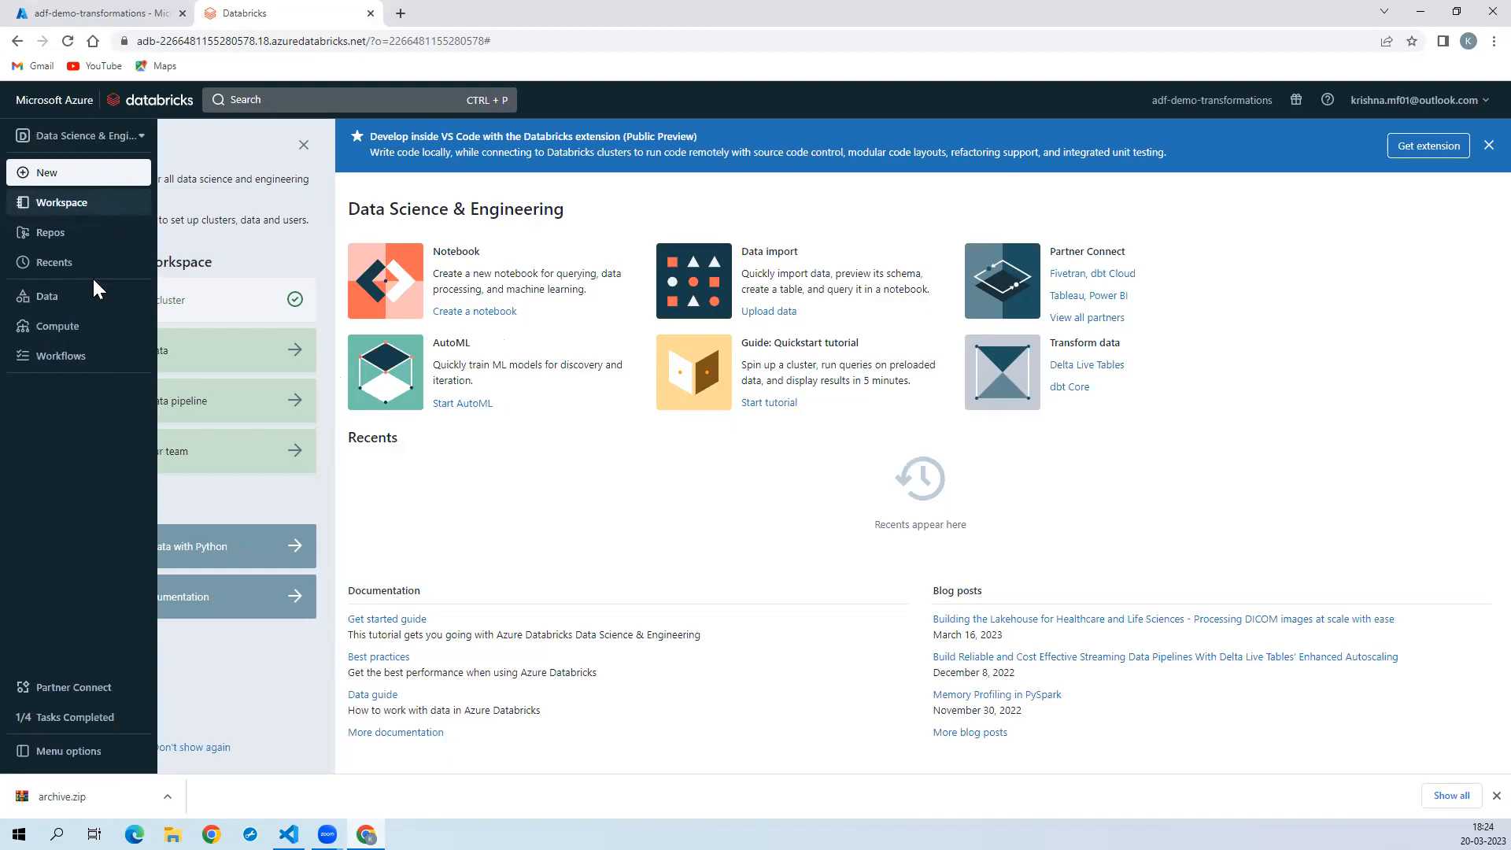
click(76, 300)
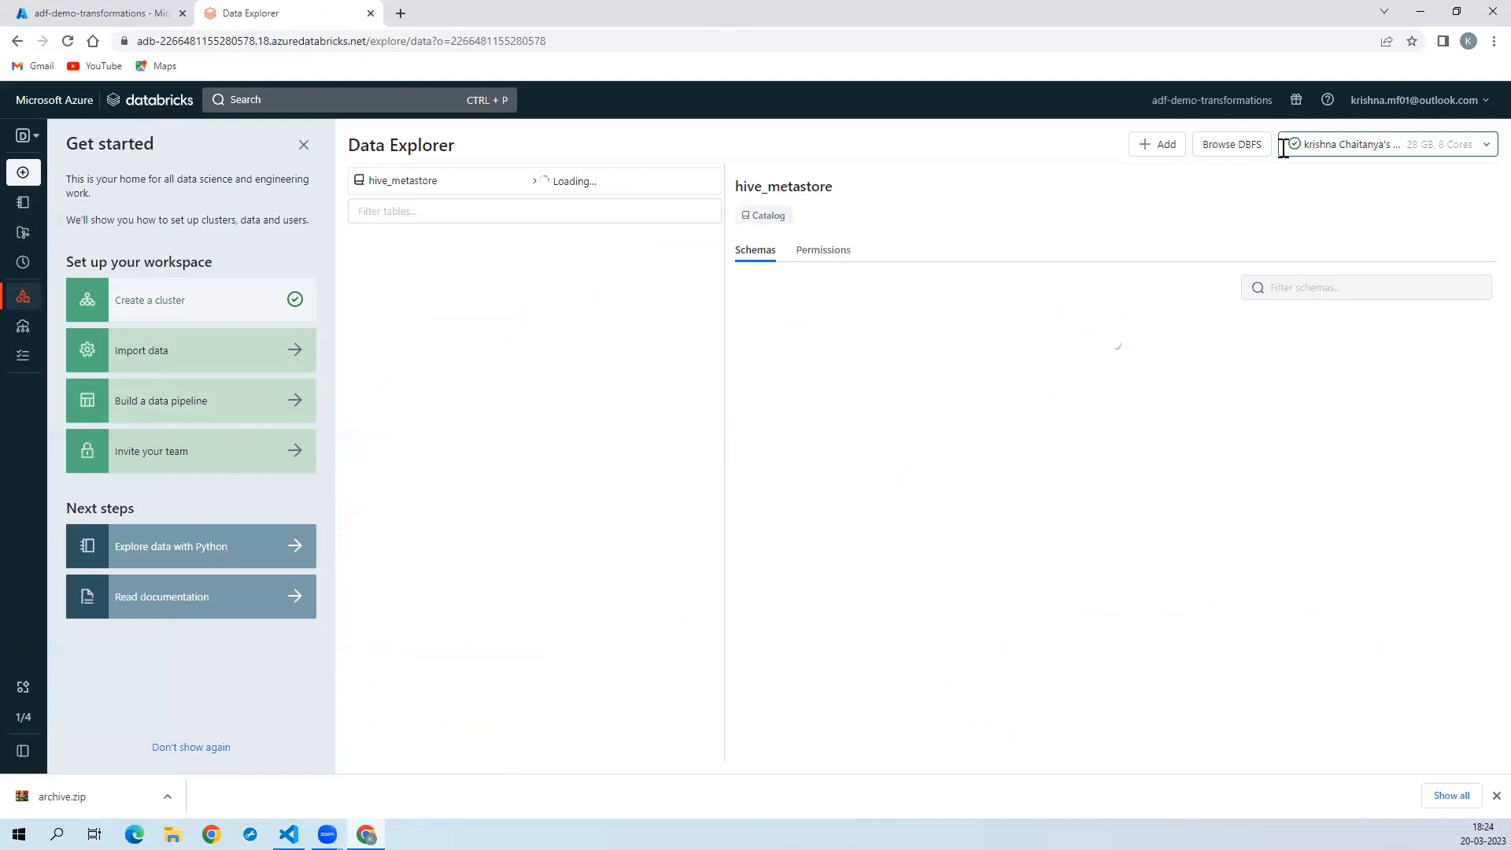
click(1219, 155)
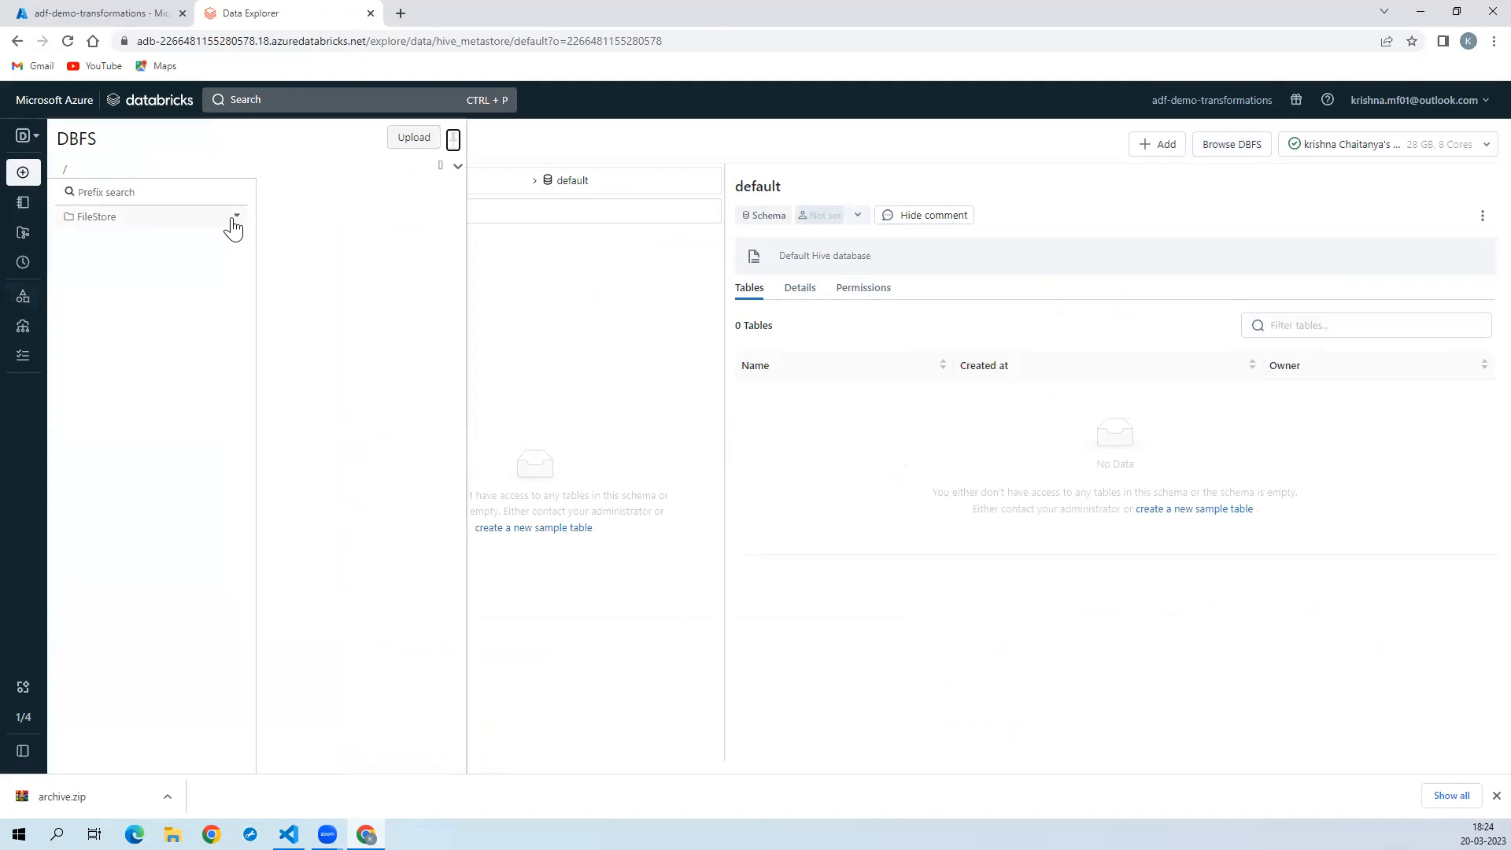
click(236, 217)
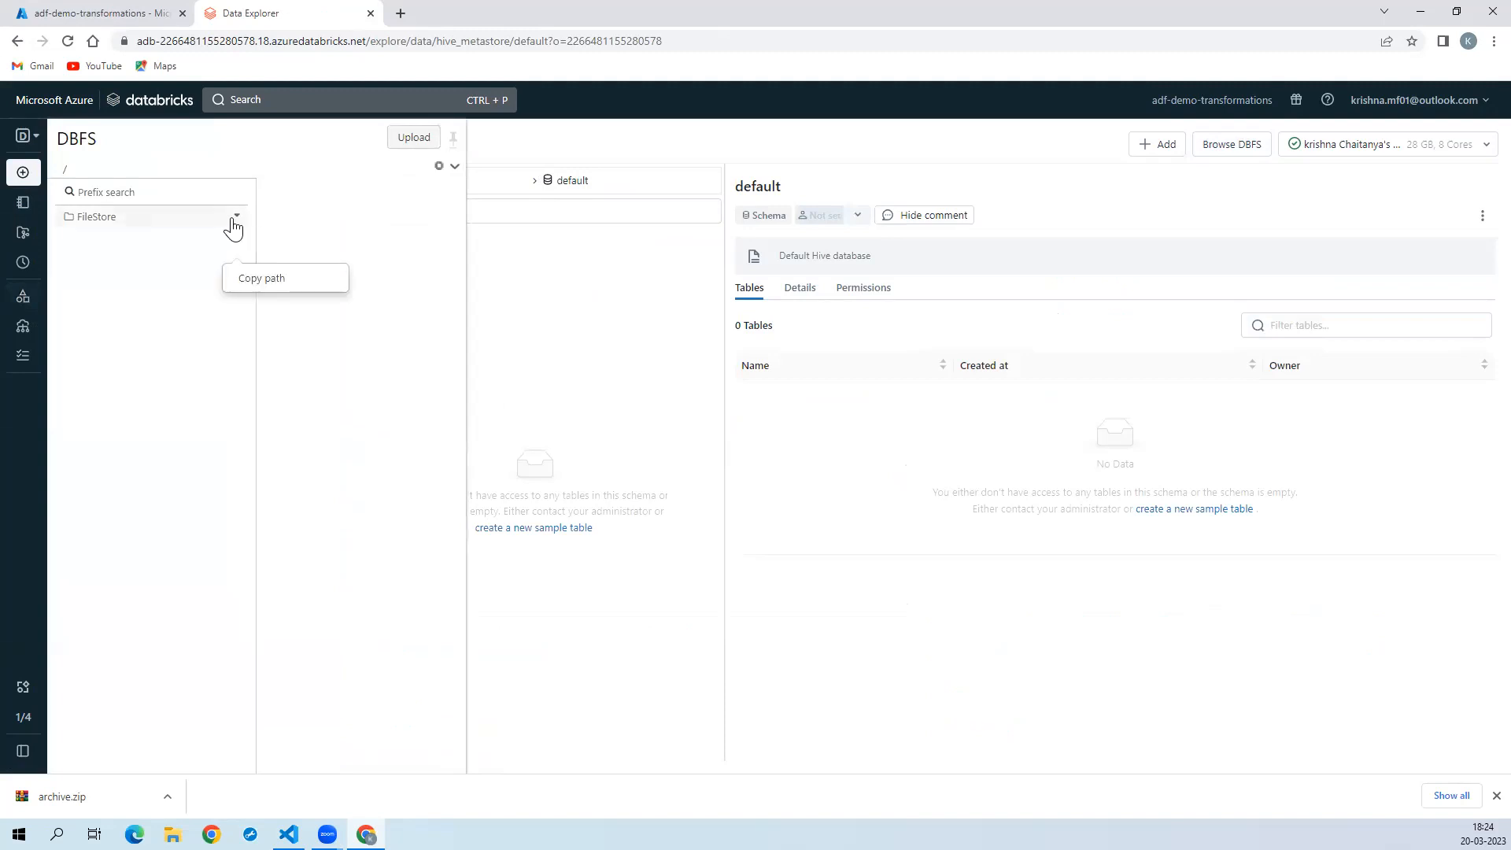
click(227, 220)
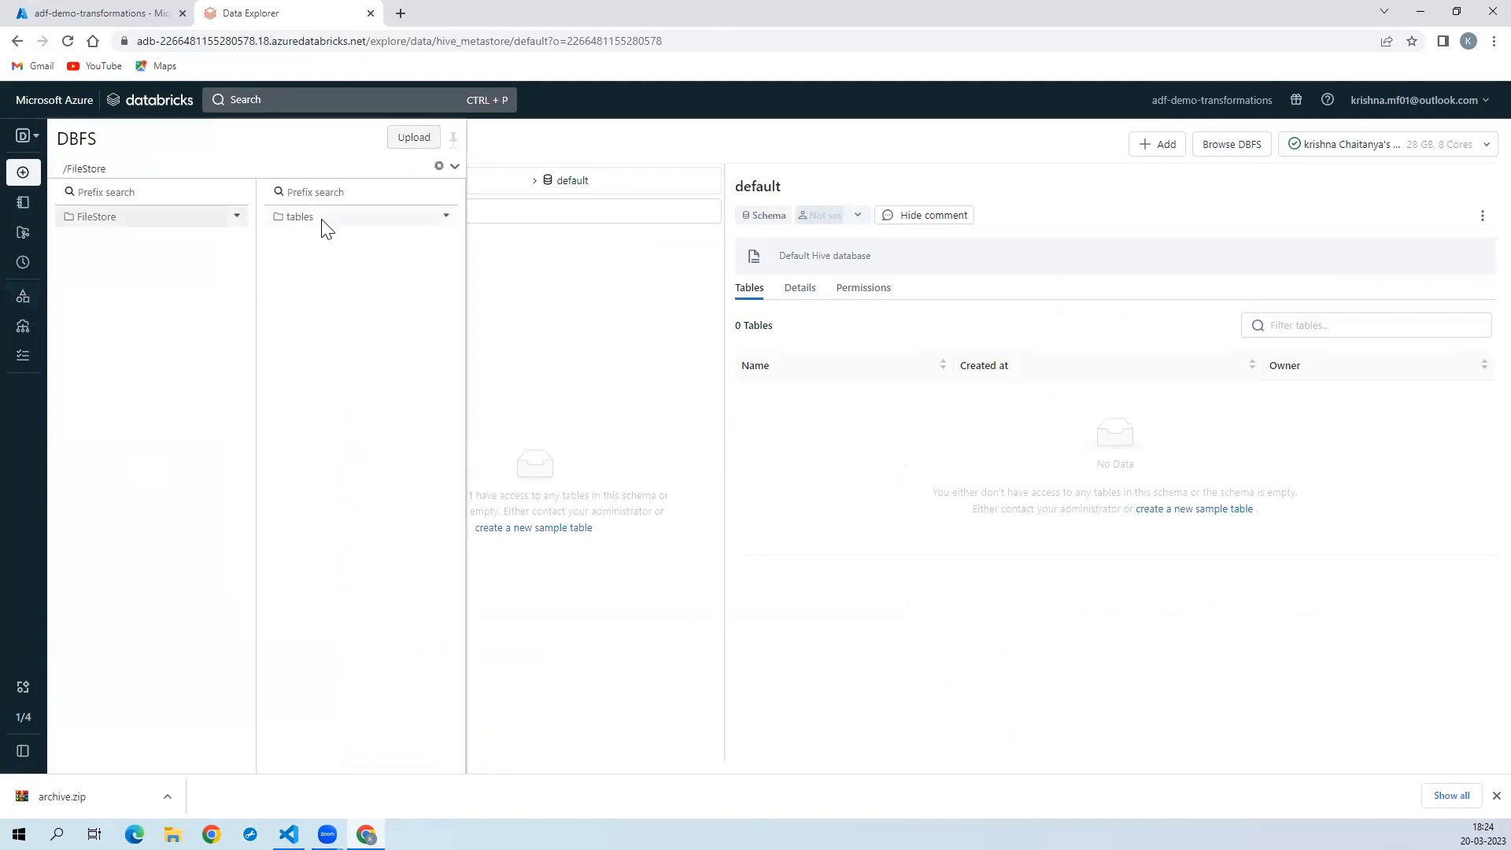
click(329, 224)
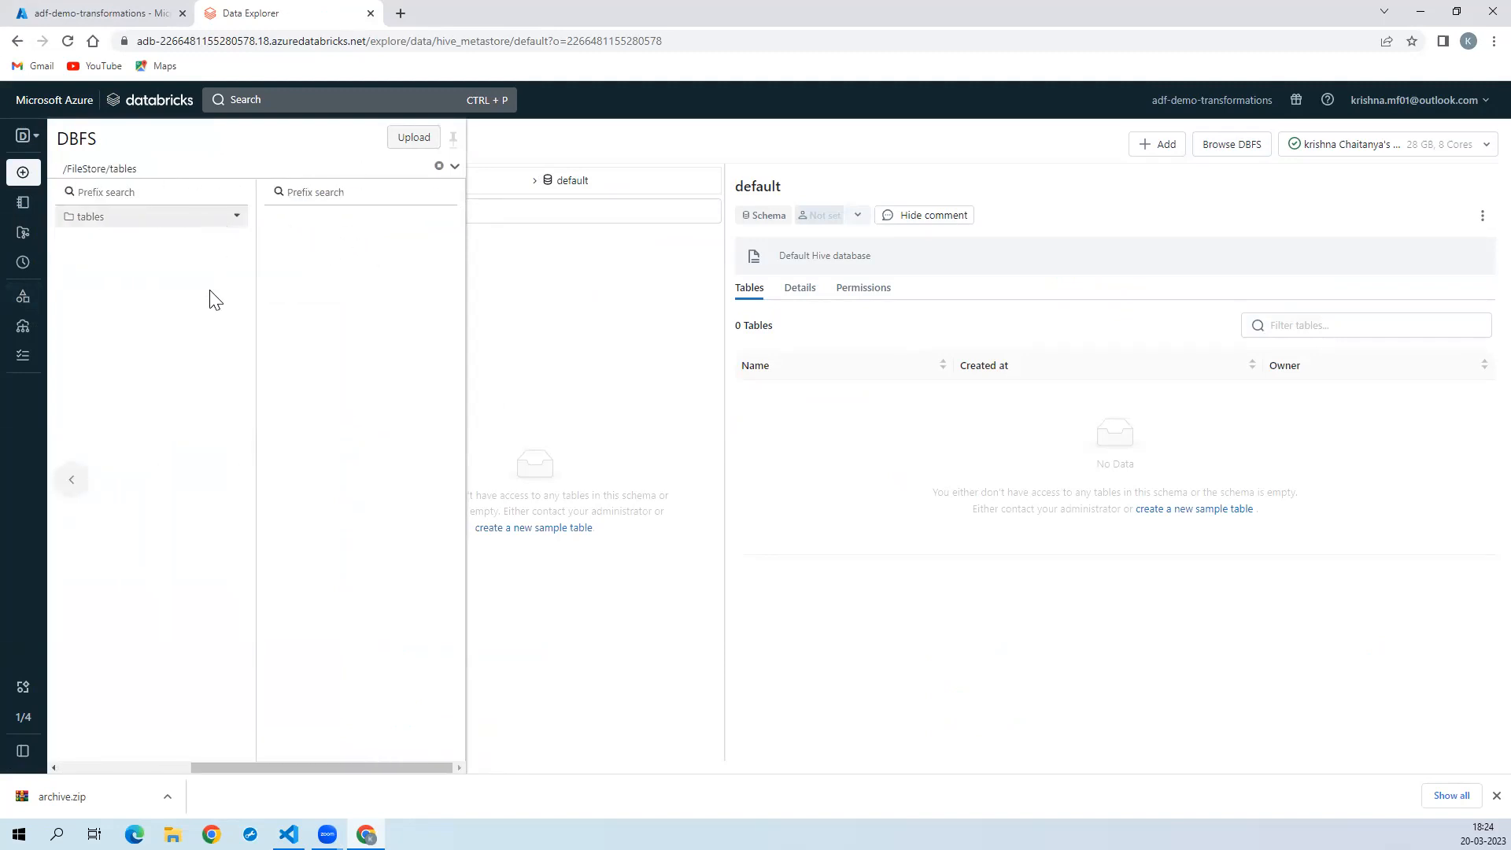
Step: Upload Airports.csv from the Downloads archive folder to the DBFS directory /FileStore/tables
click(414, 137)
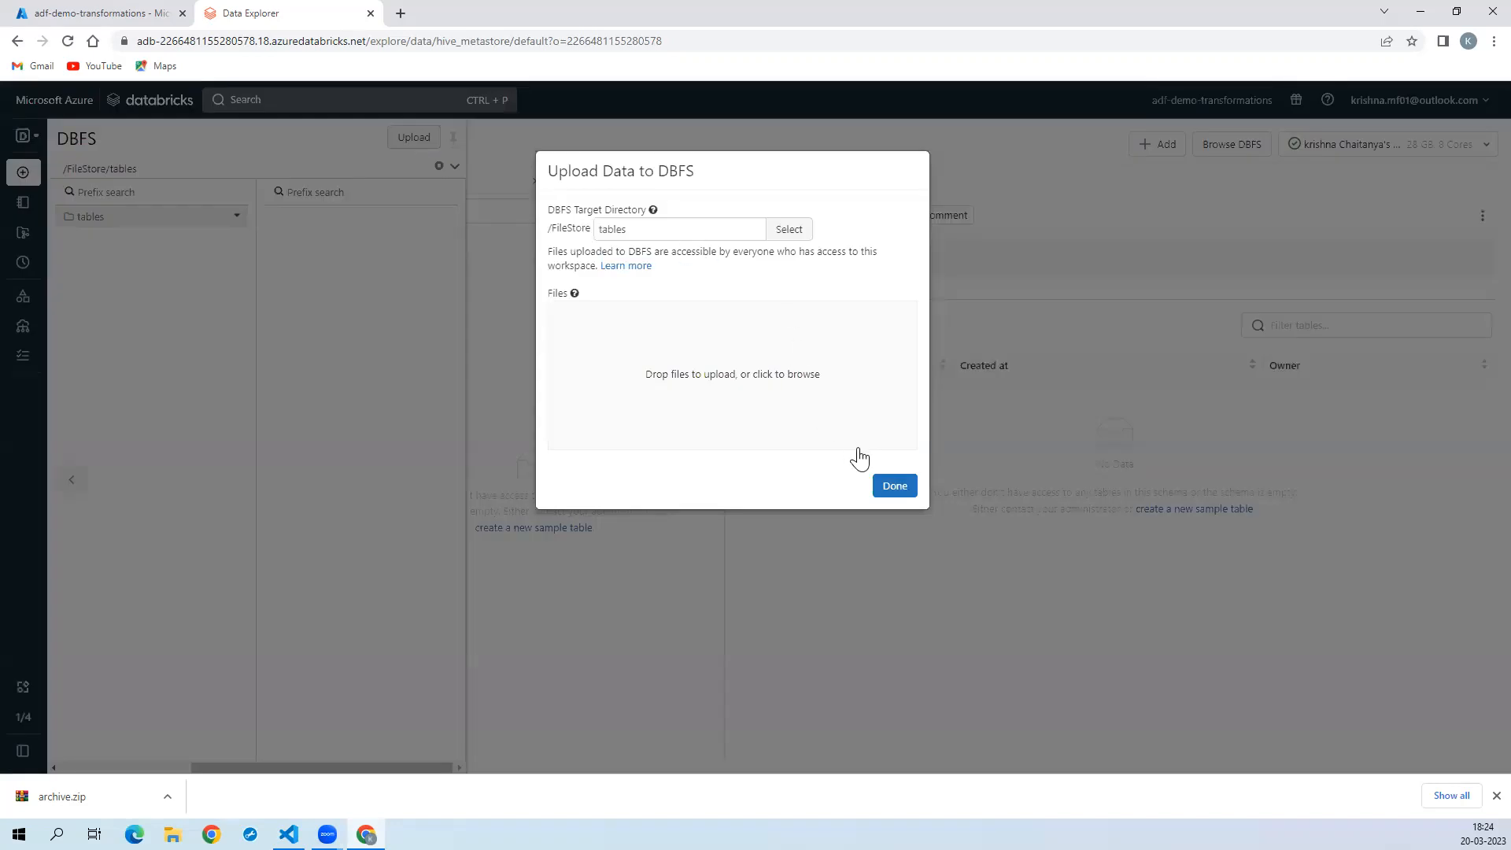
click(741, 375)
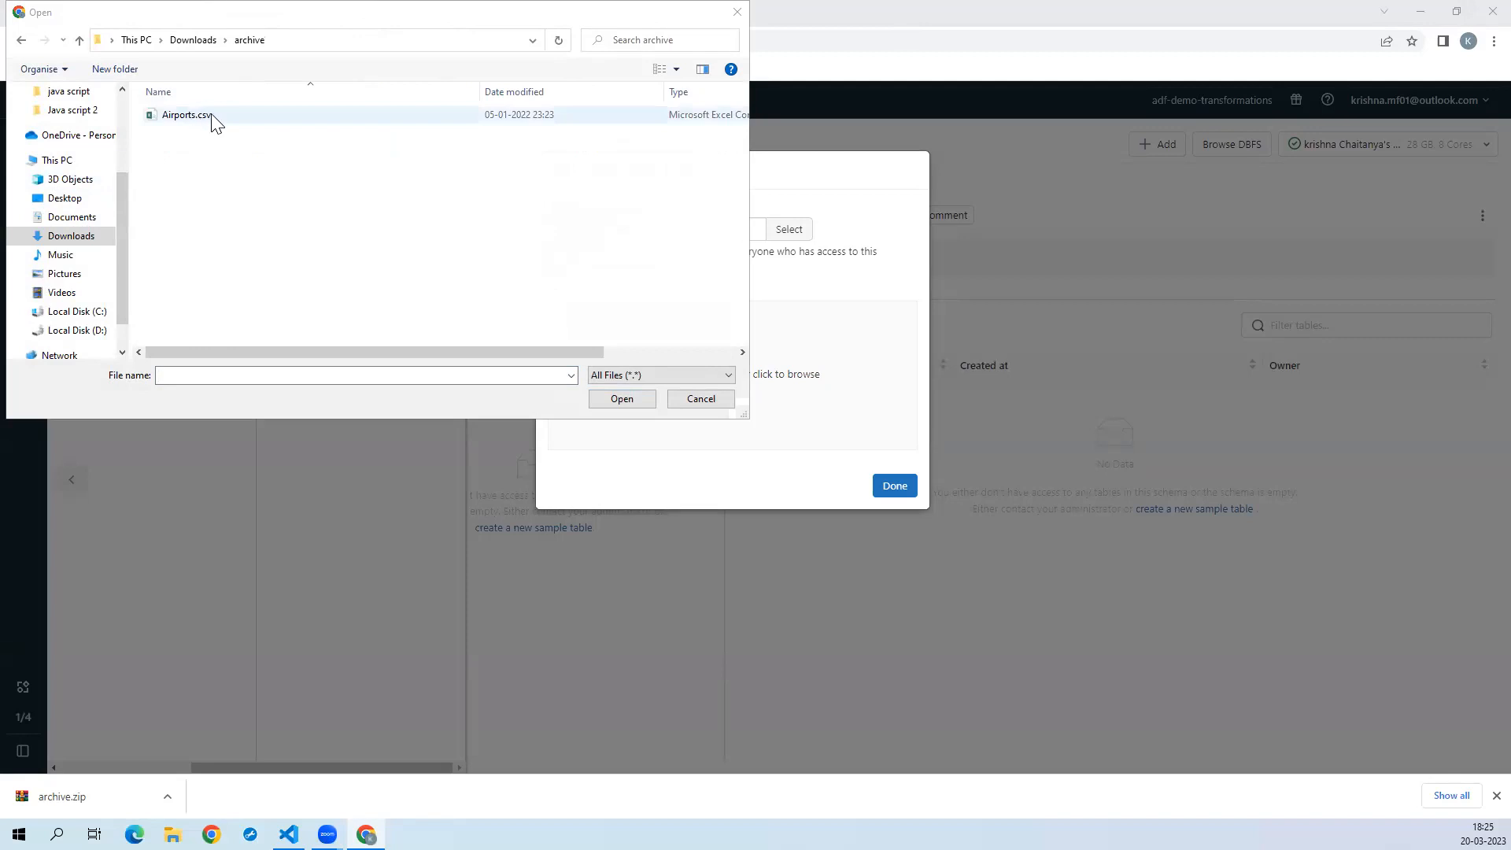
click(213, 122)
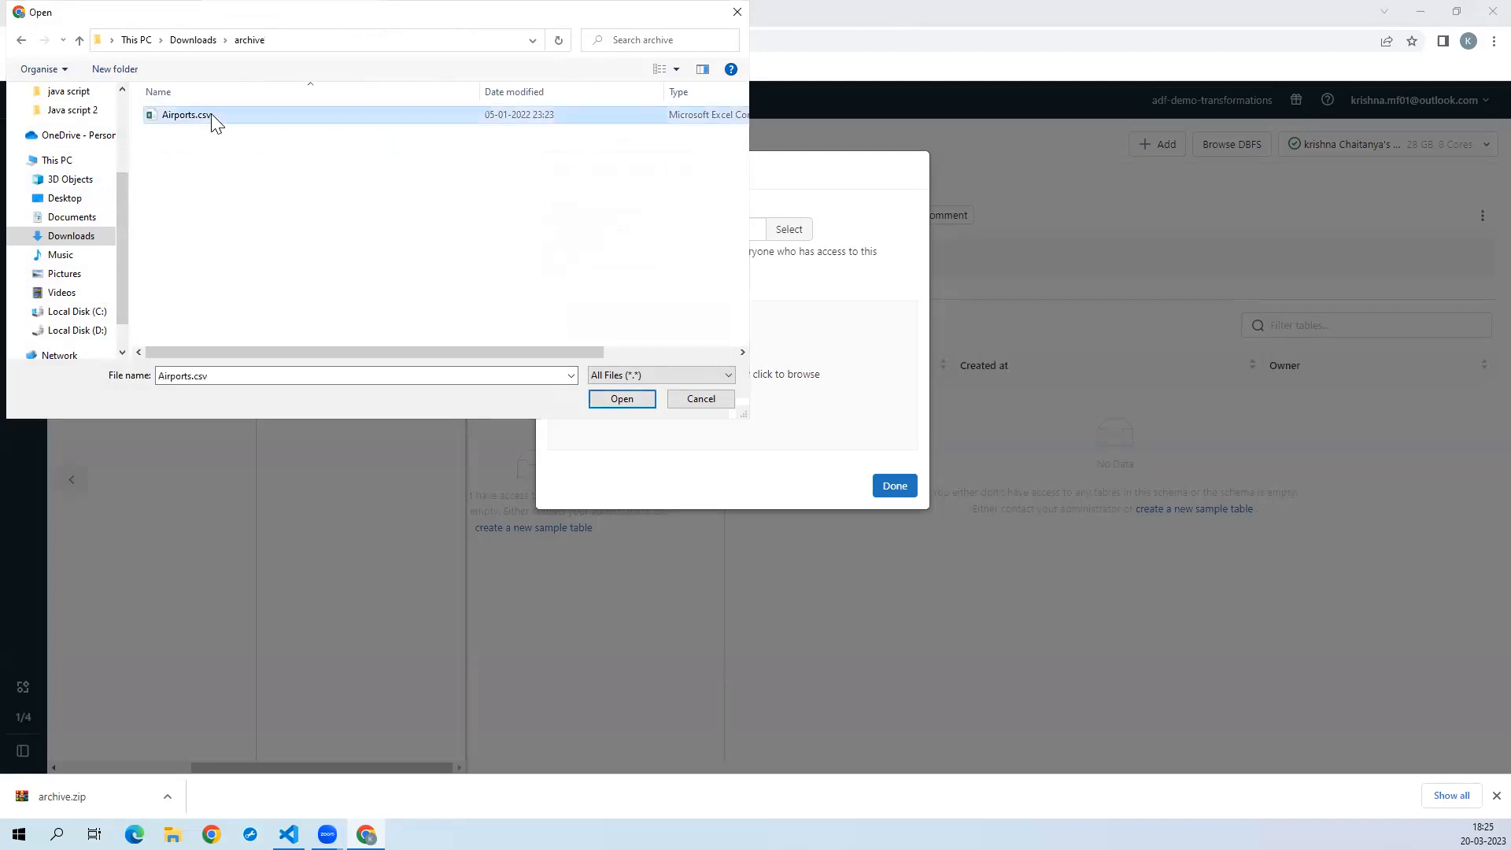
double_click(215, 121)
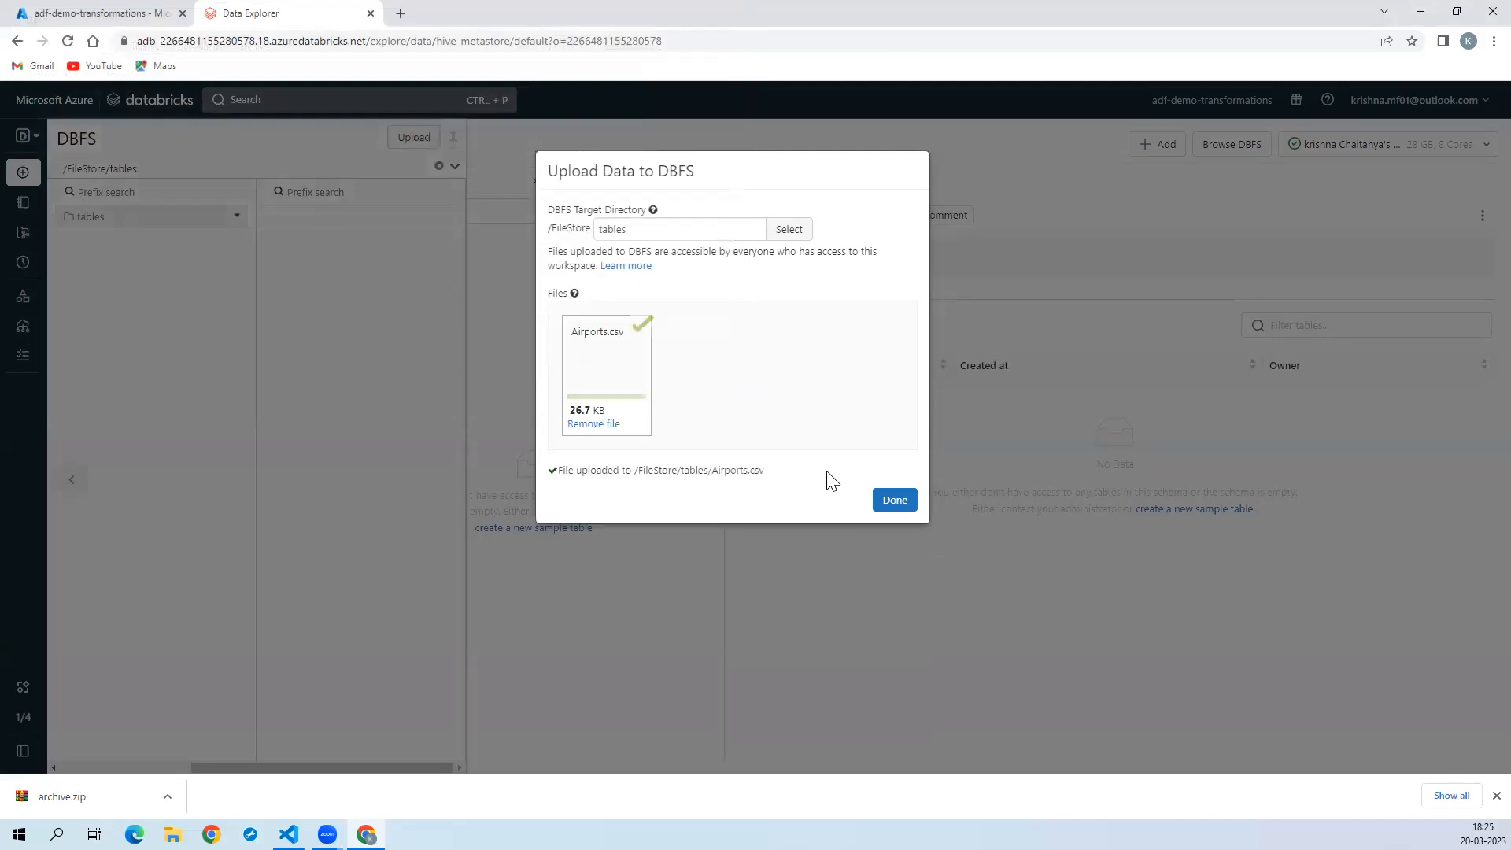
click(895, 501)
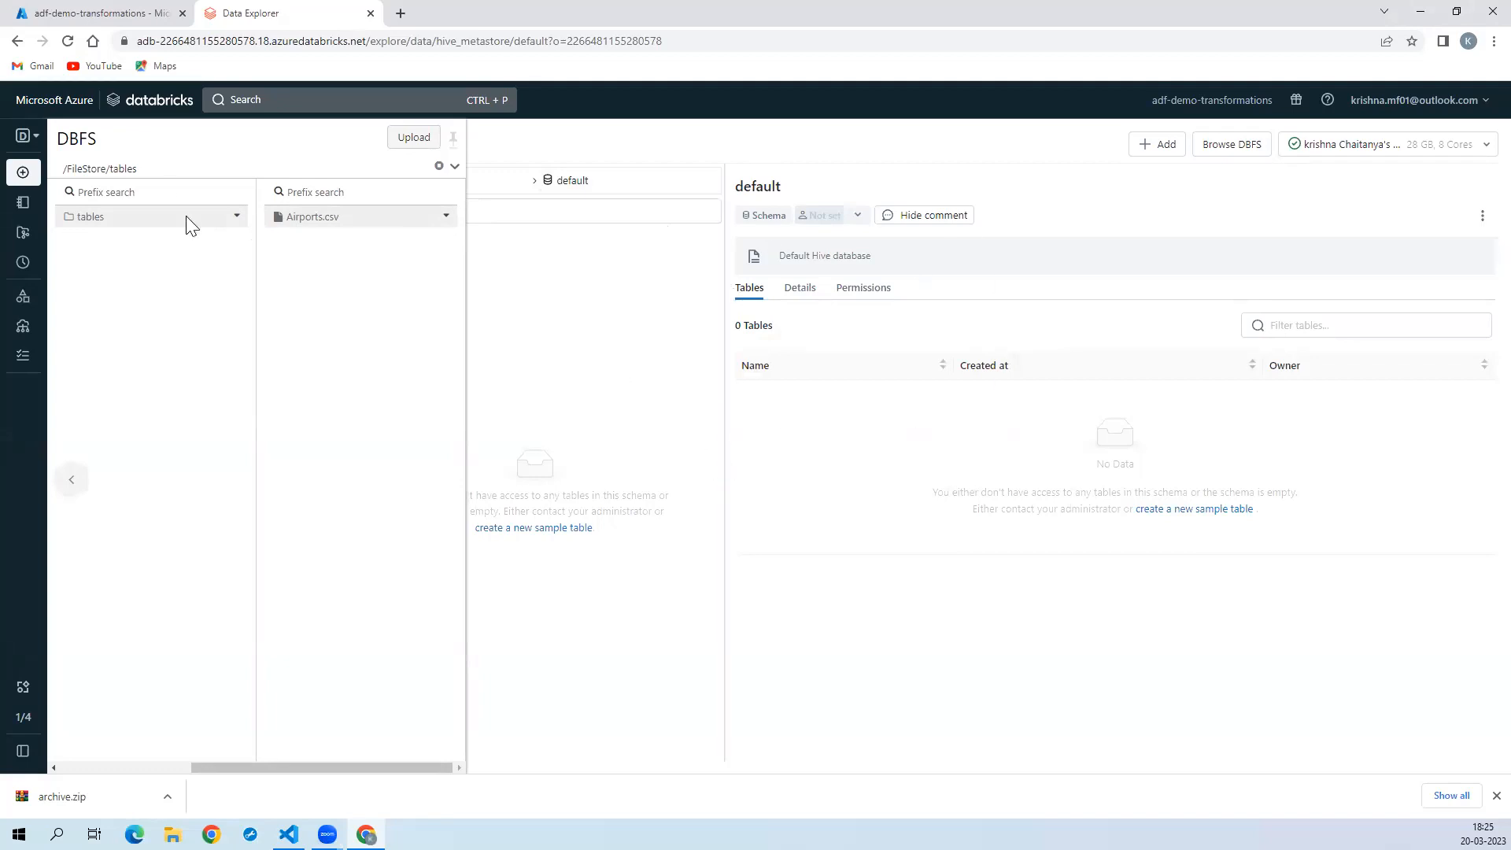
Step: Open the local Airports.csv in Excel, dismiss the activation wizard and maximize the window
mouse_move(22, 203)
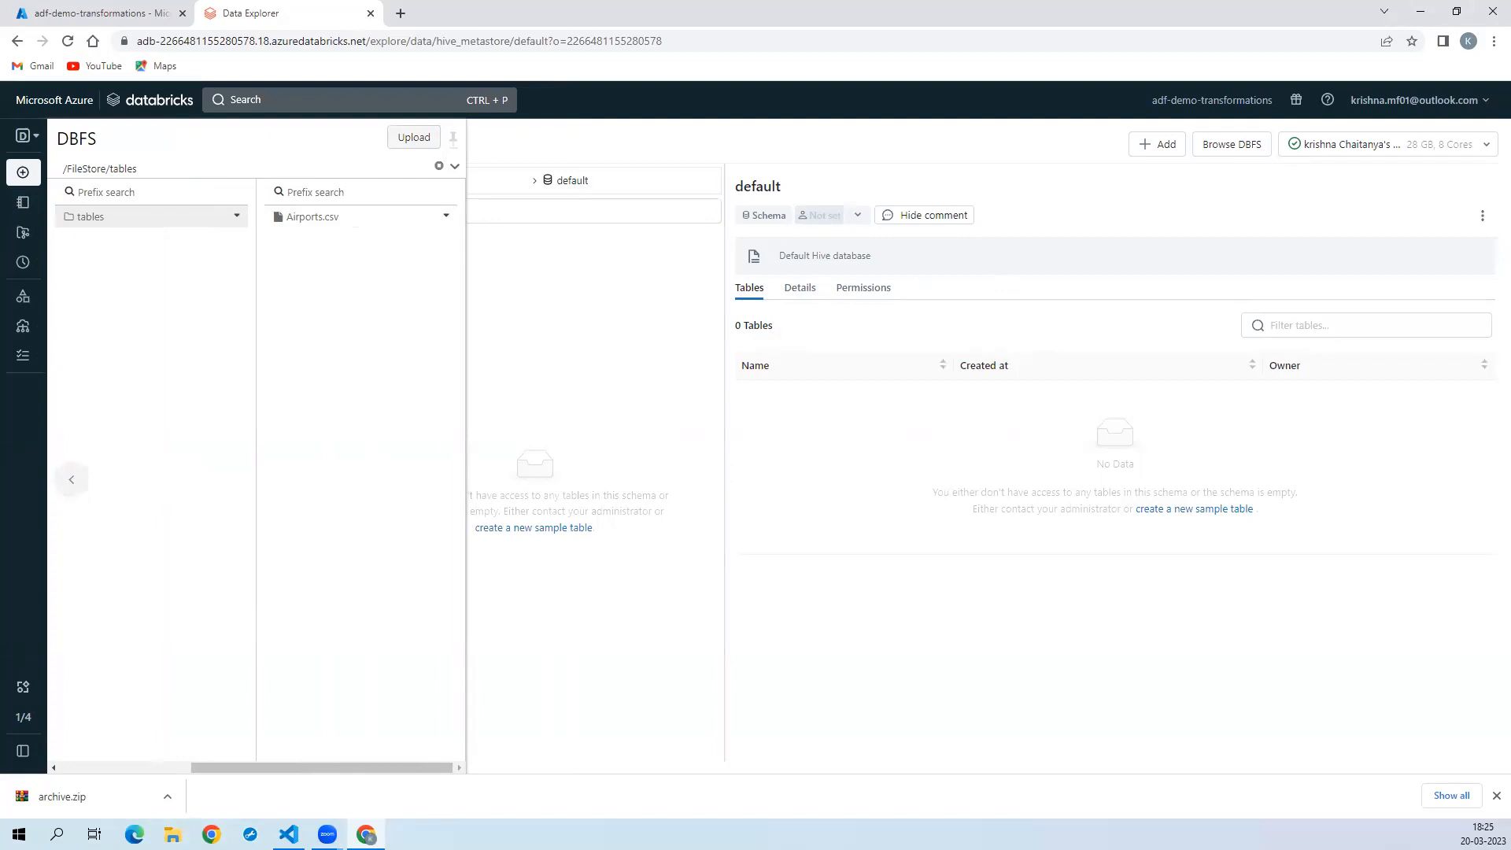
click(174, 834)
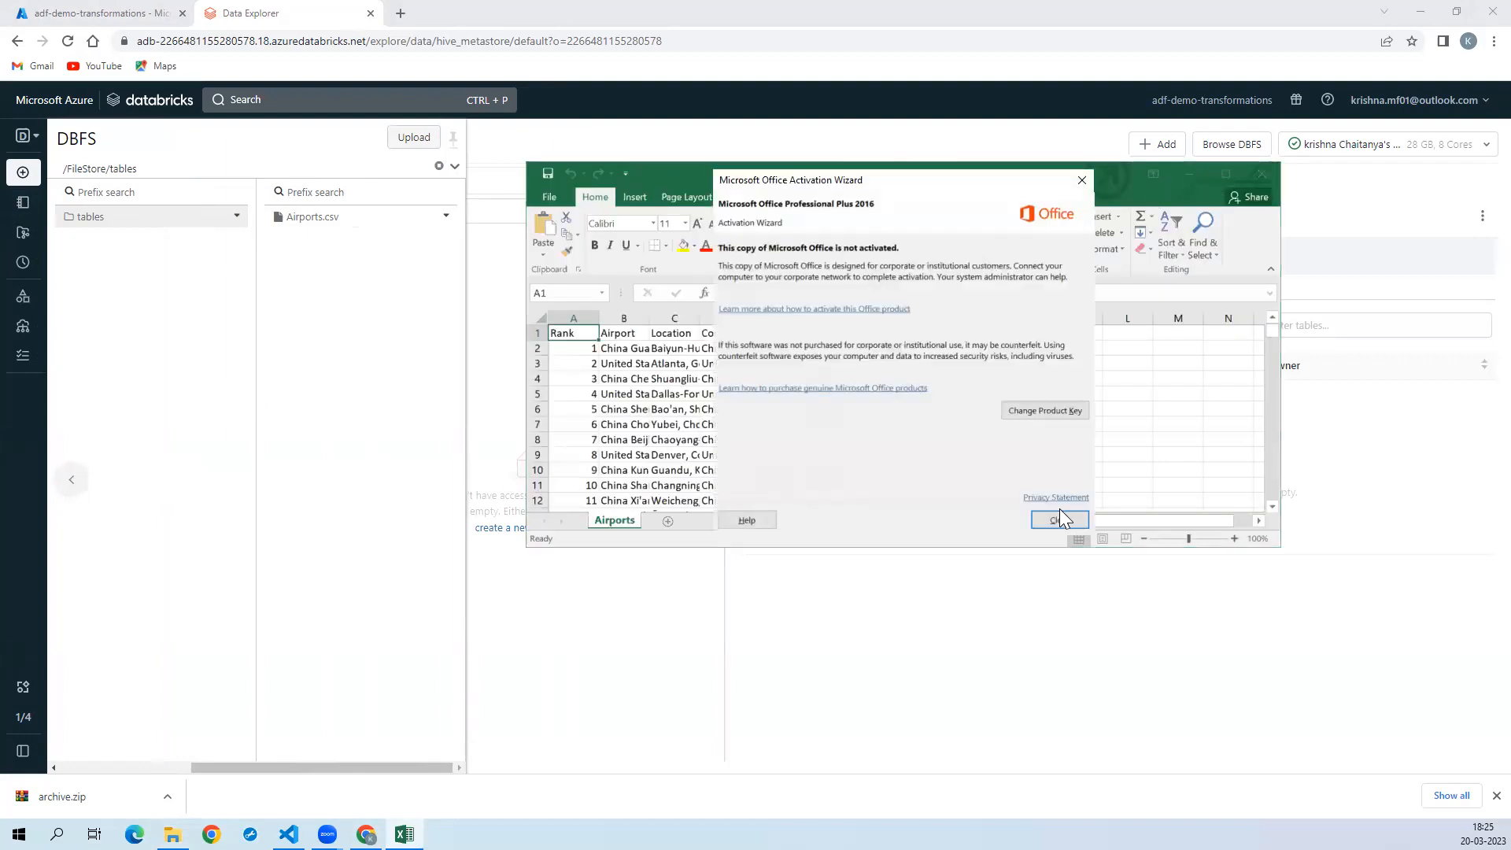
click(1062, 517)
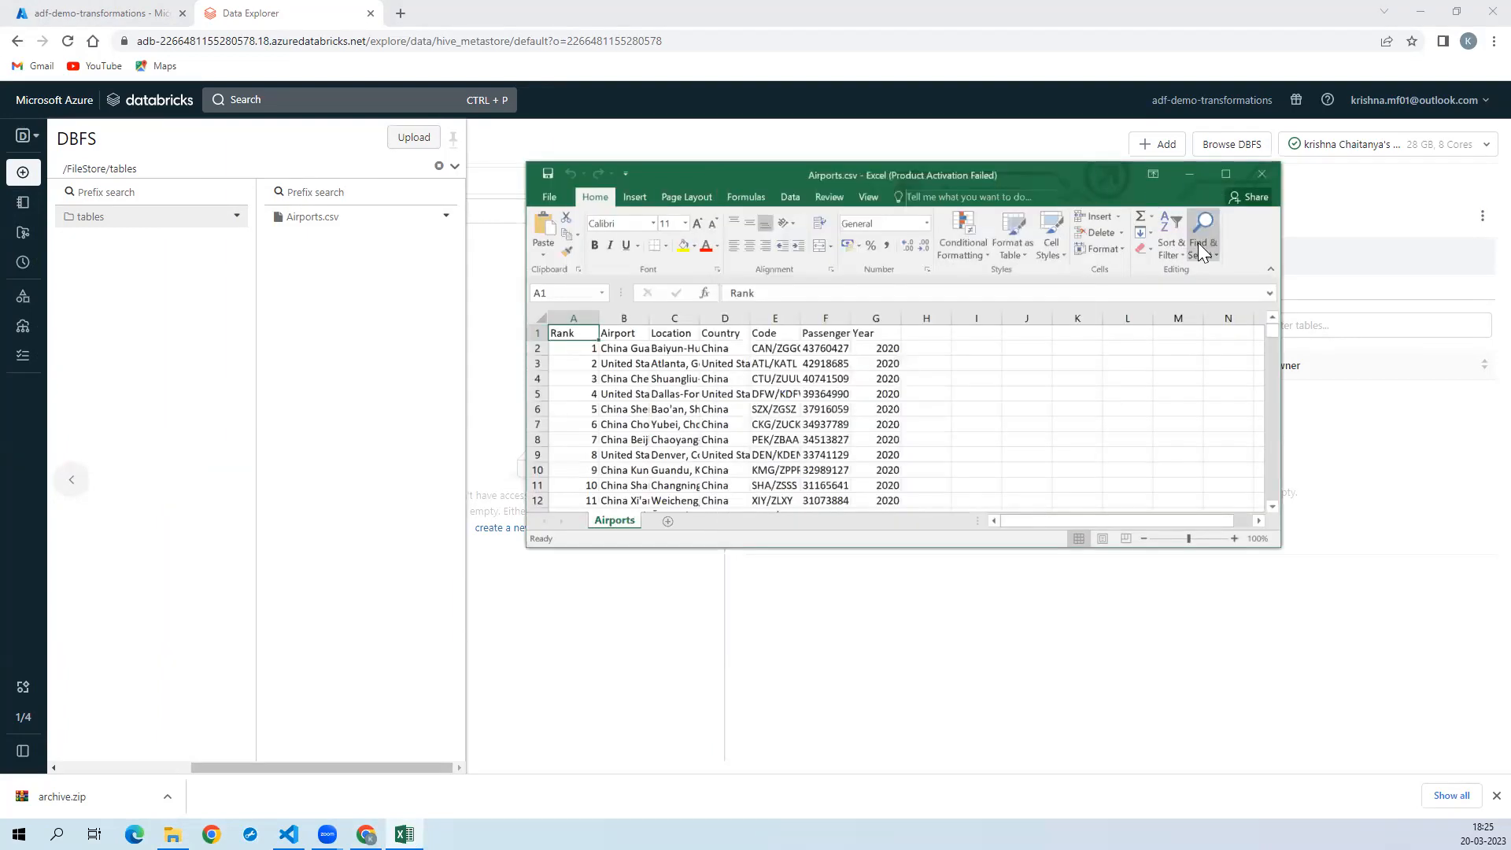
click(1223, 173)
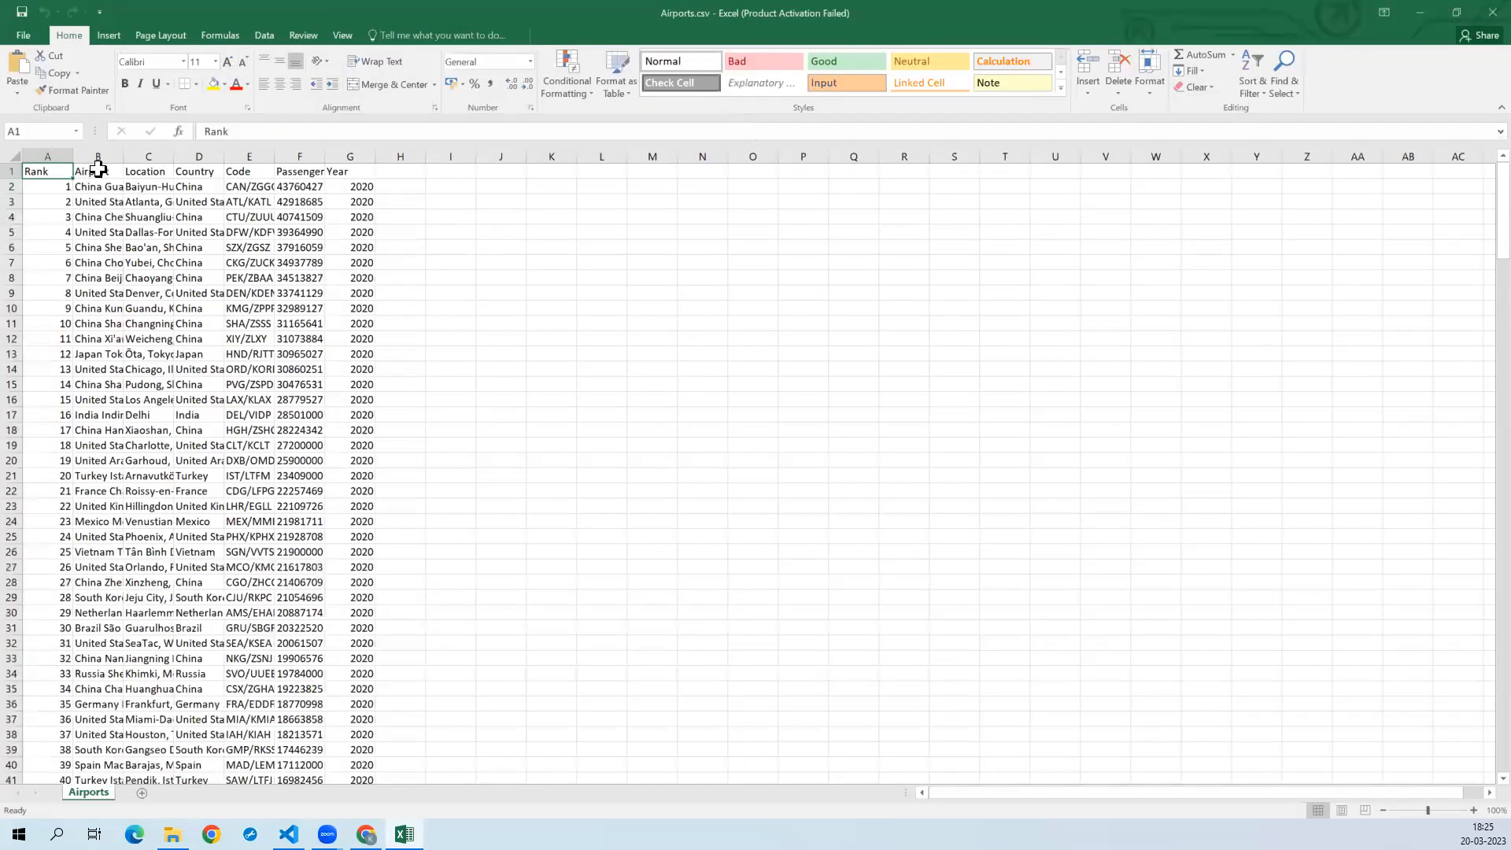
Step: Autofit the Airport, Location, Country, Code and Passengers columns to inspect the data, and close Airports.csv without saving
click(103, 170)
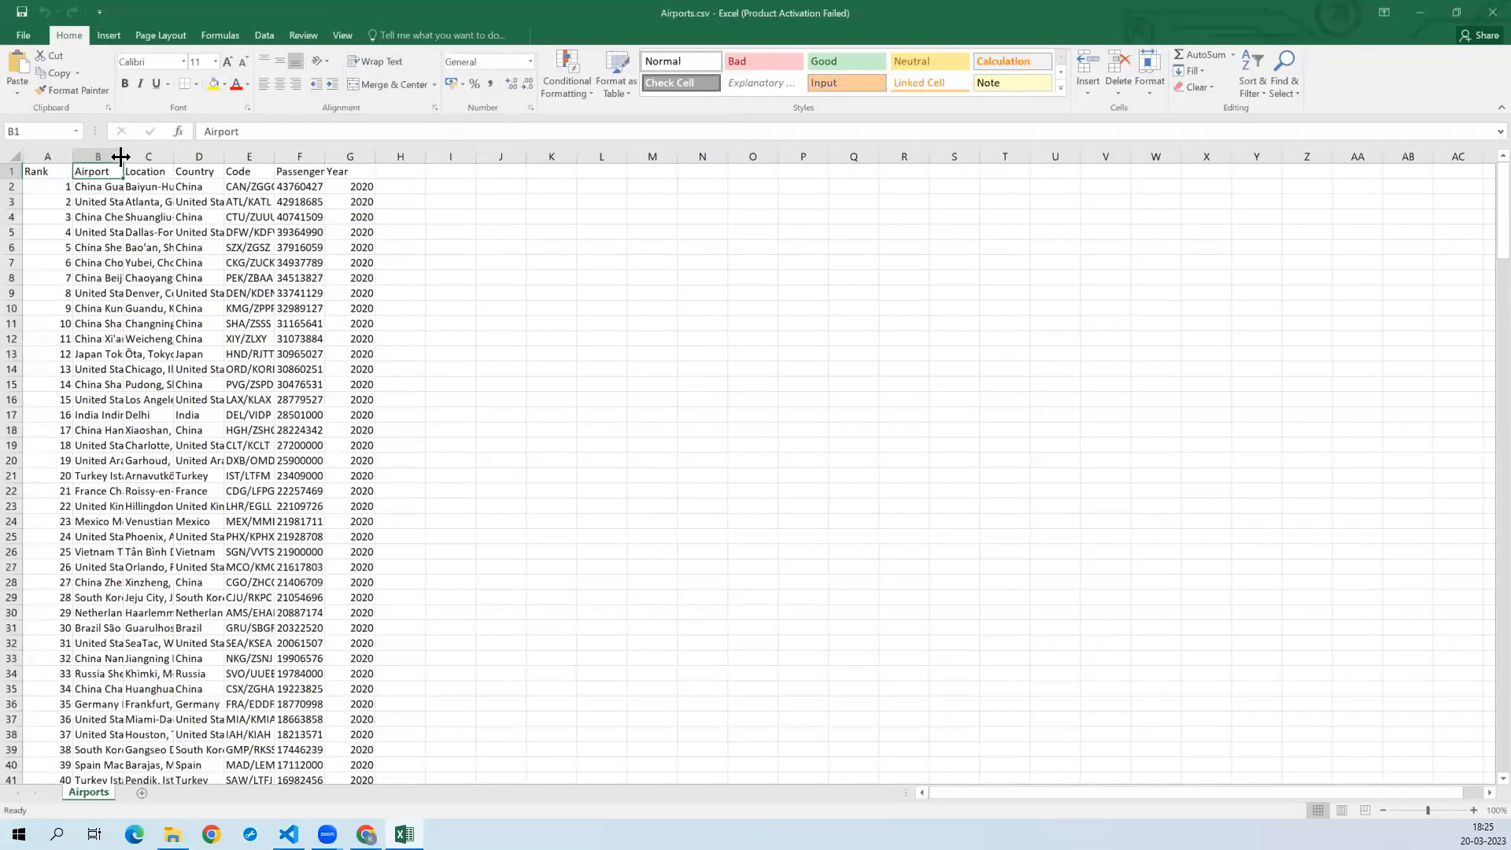
double_click(120, 156)
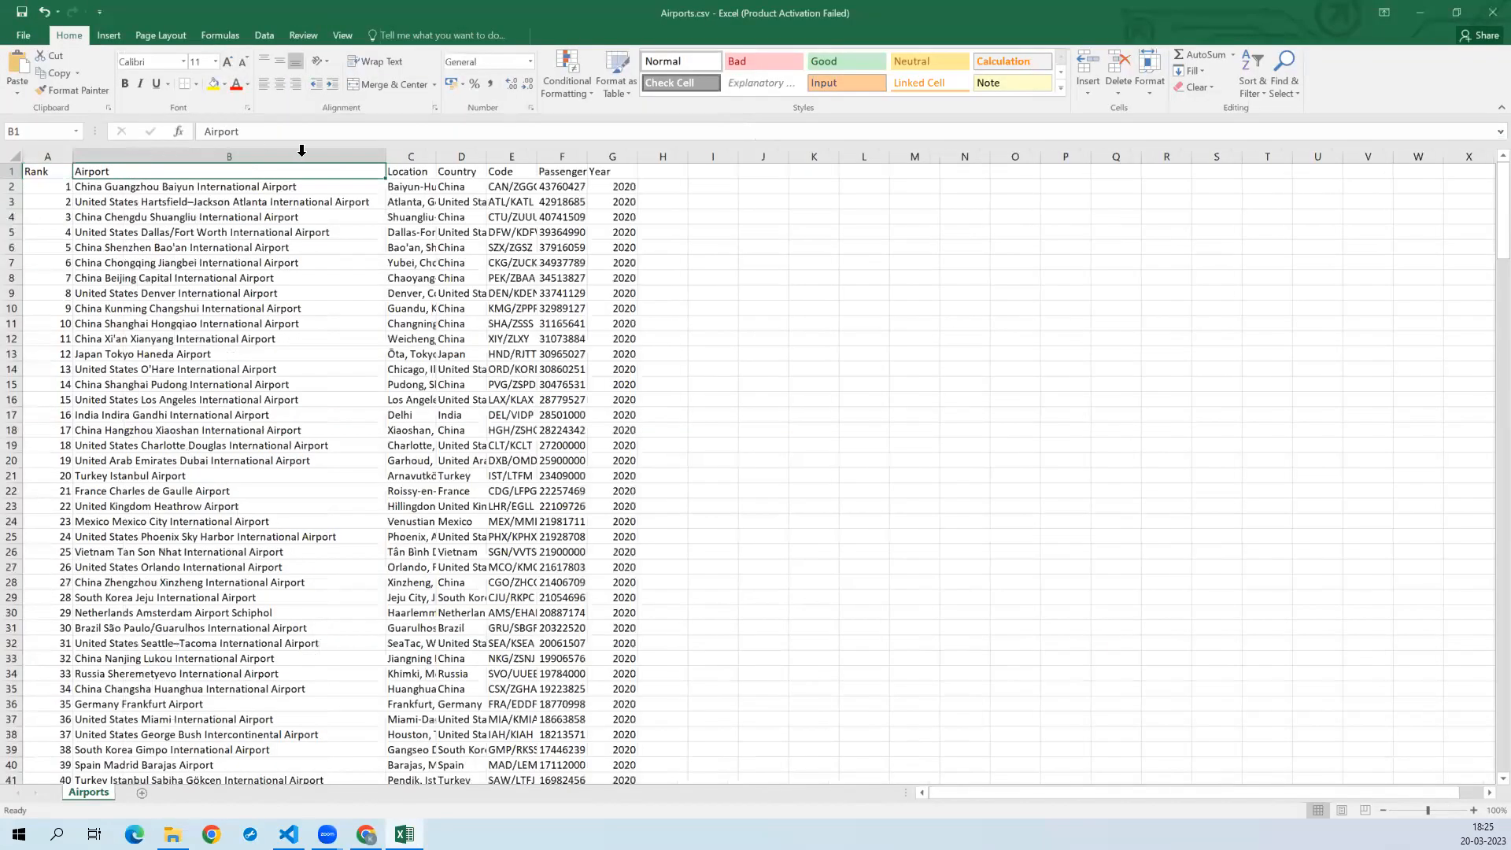
double_click(435, 155)
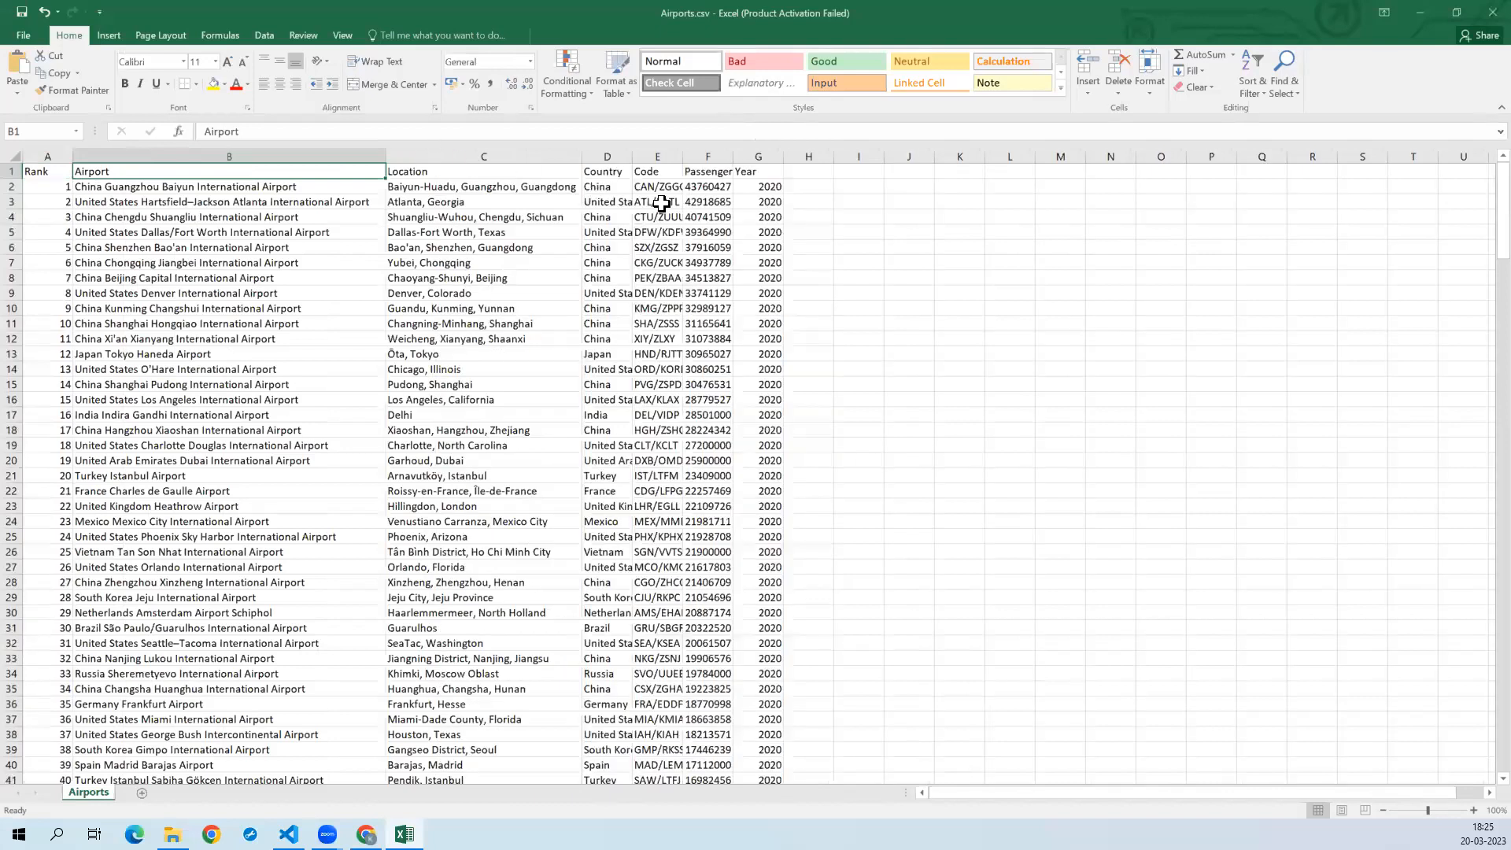
double_click(736, 152)
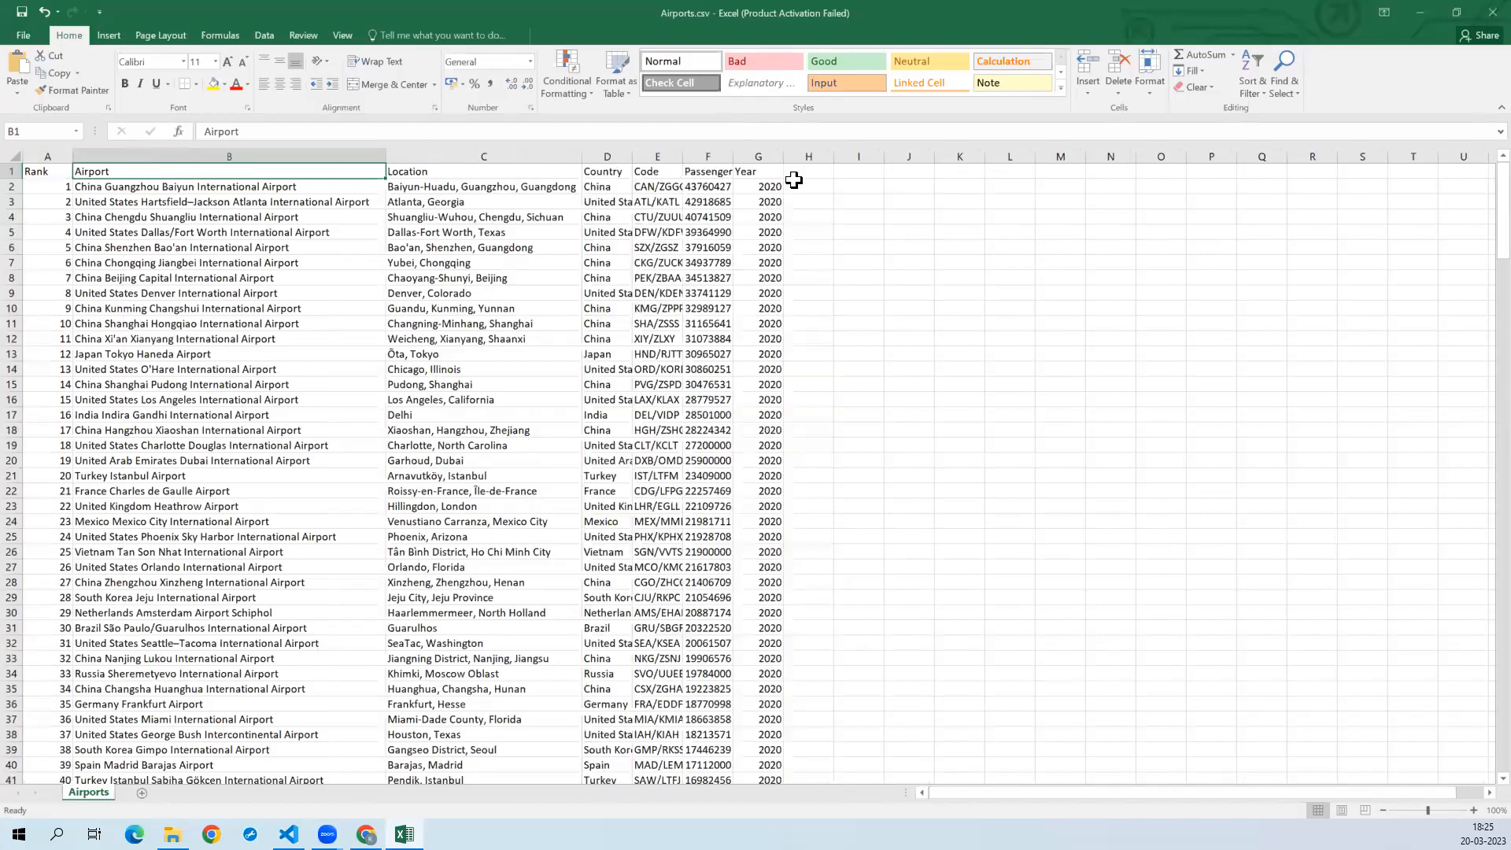
double_click(681, 152)
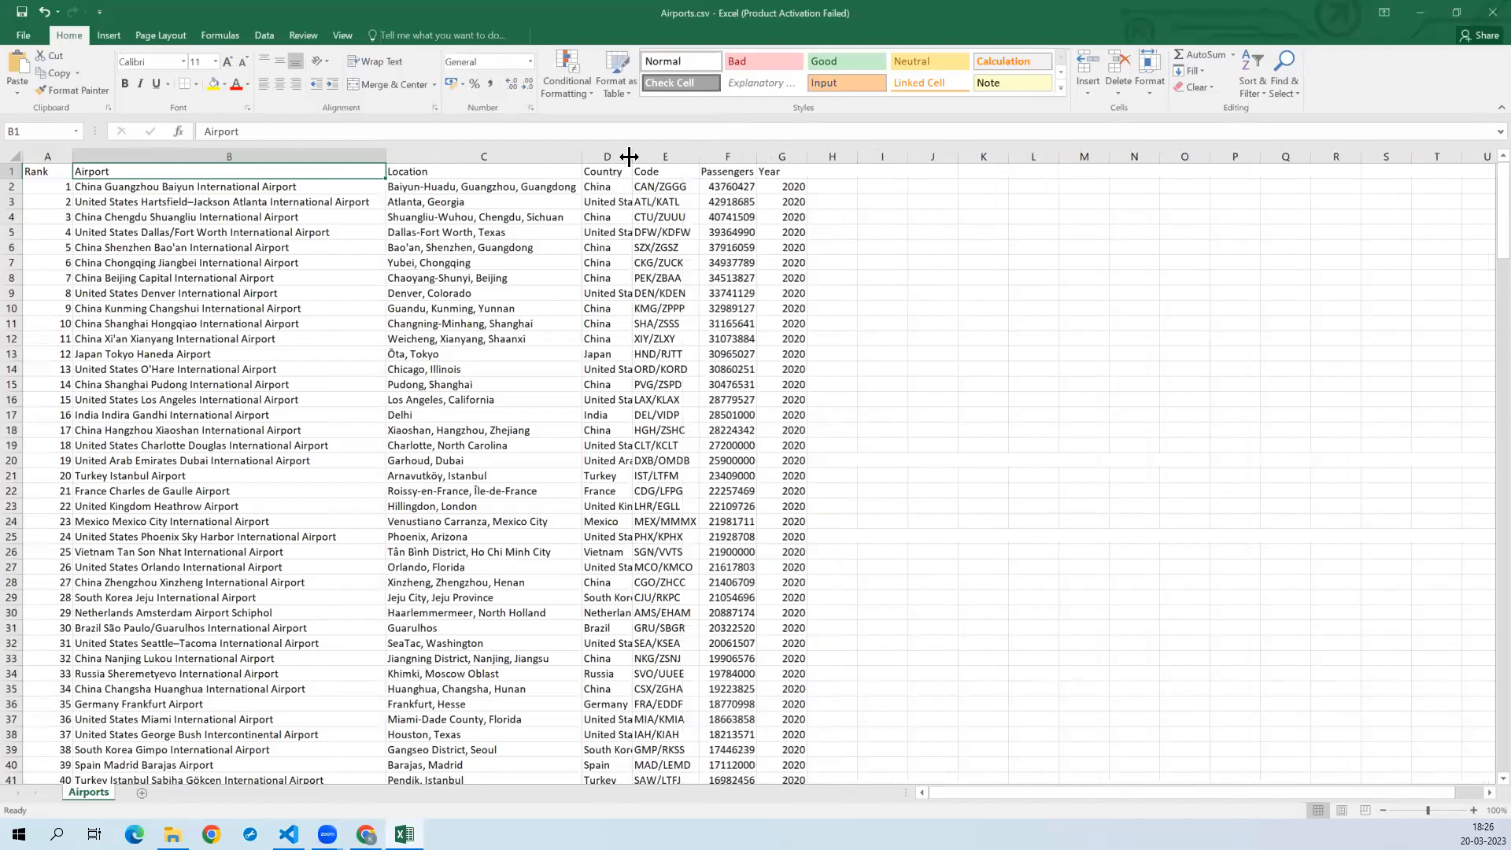
double_click(632, 155)
click(484, 369)
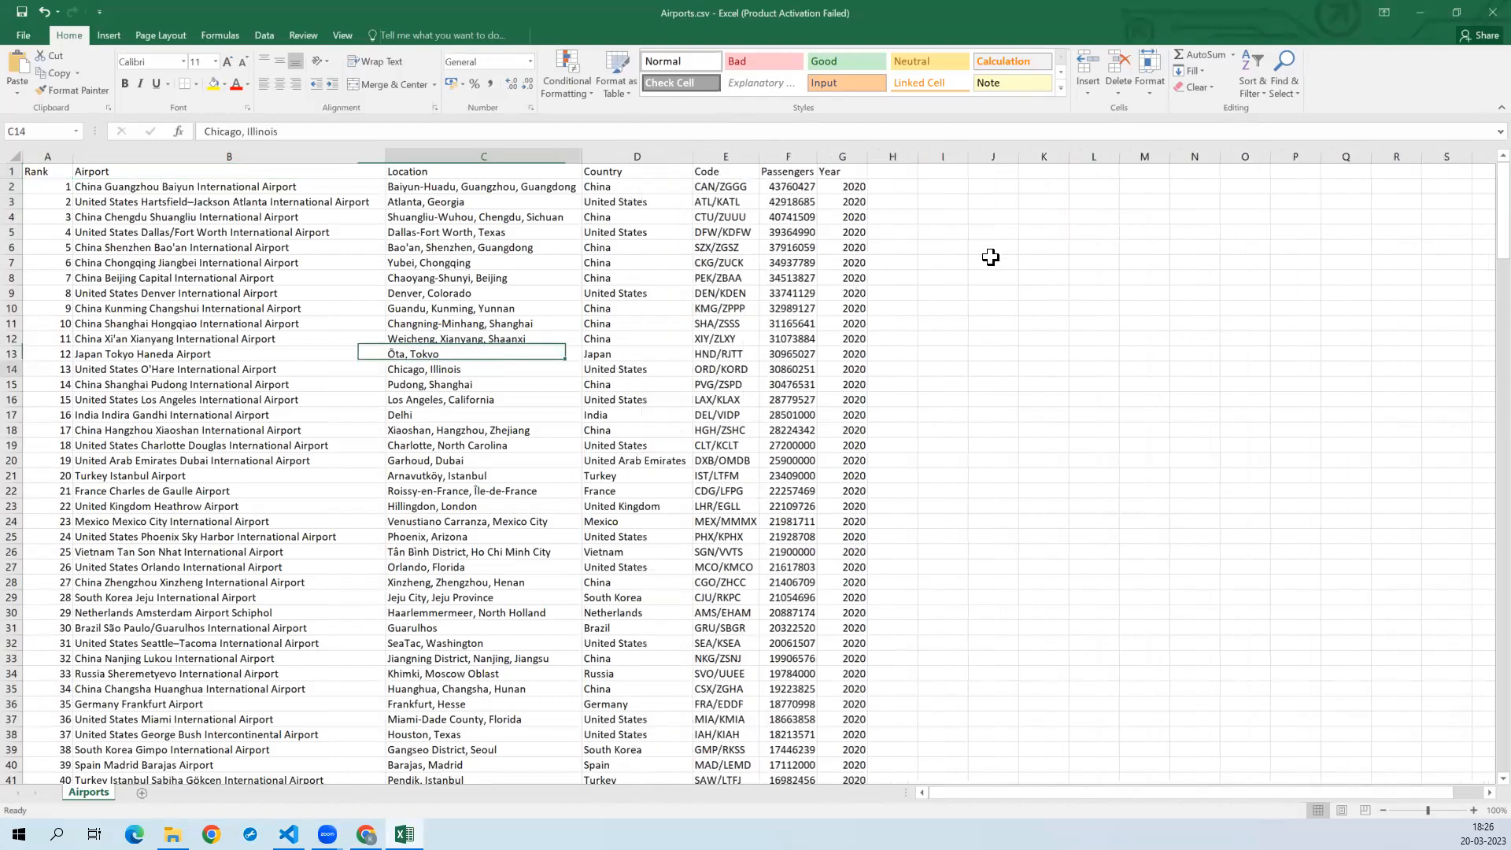
click(1478, 14)
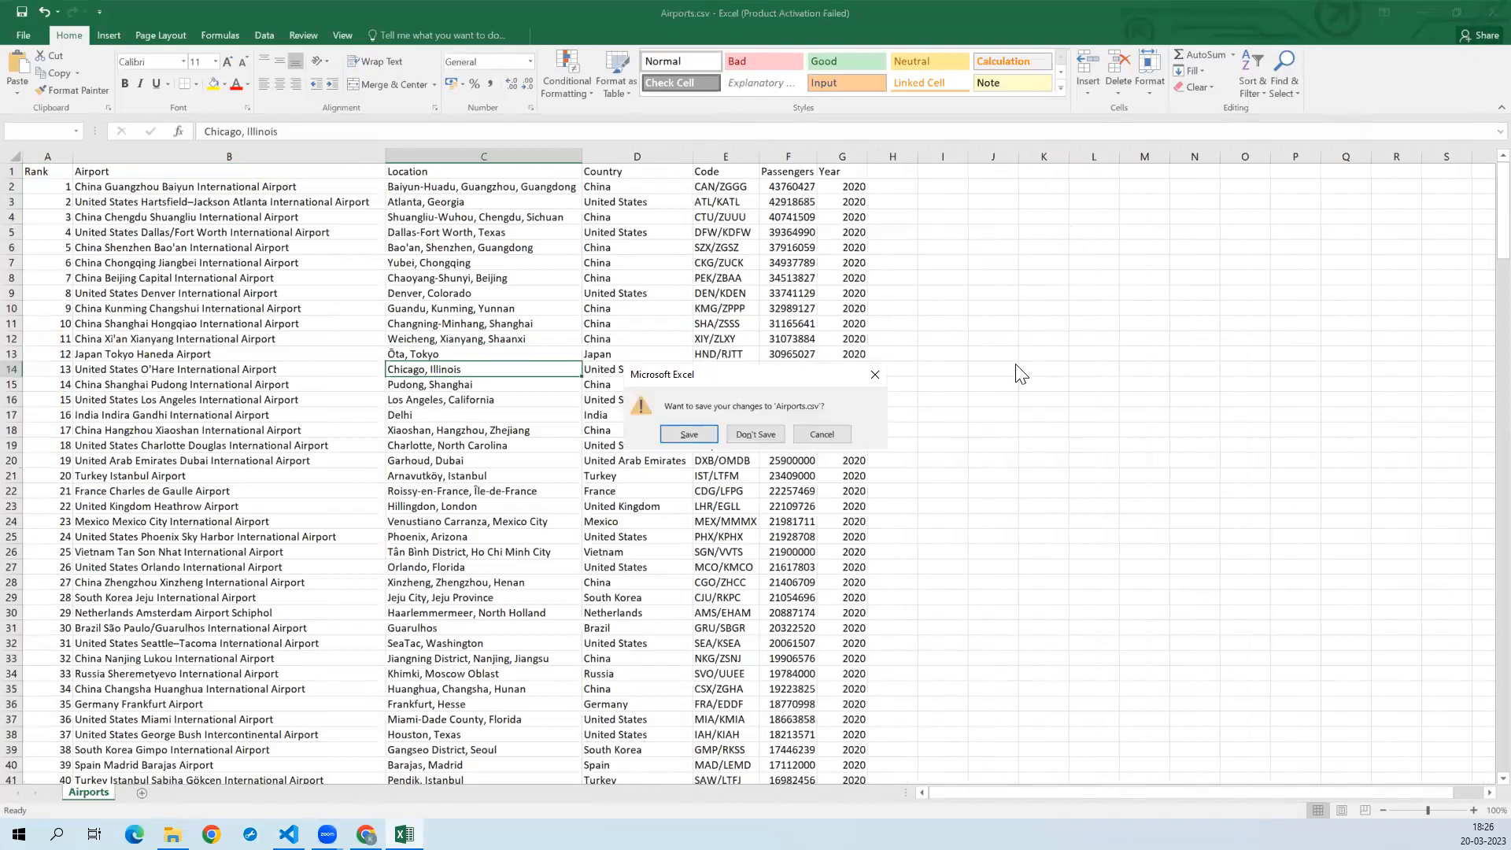
click(768, 433)
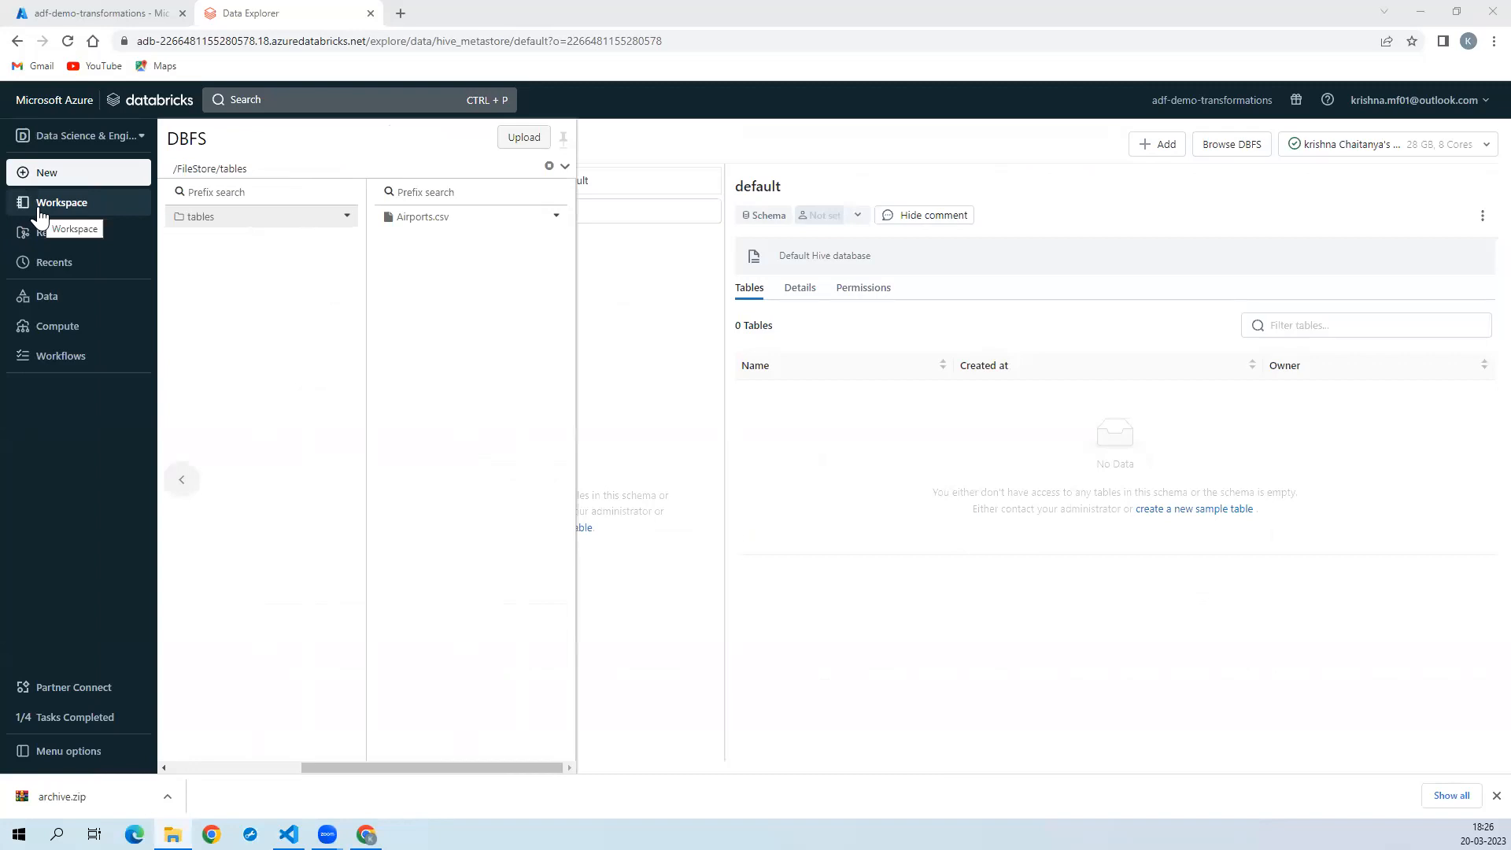
Step: Browse the Databricks workspace's Users folder and open the account's own home folder
click(91, 221)
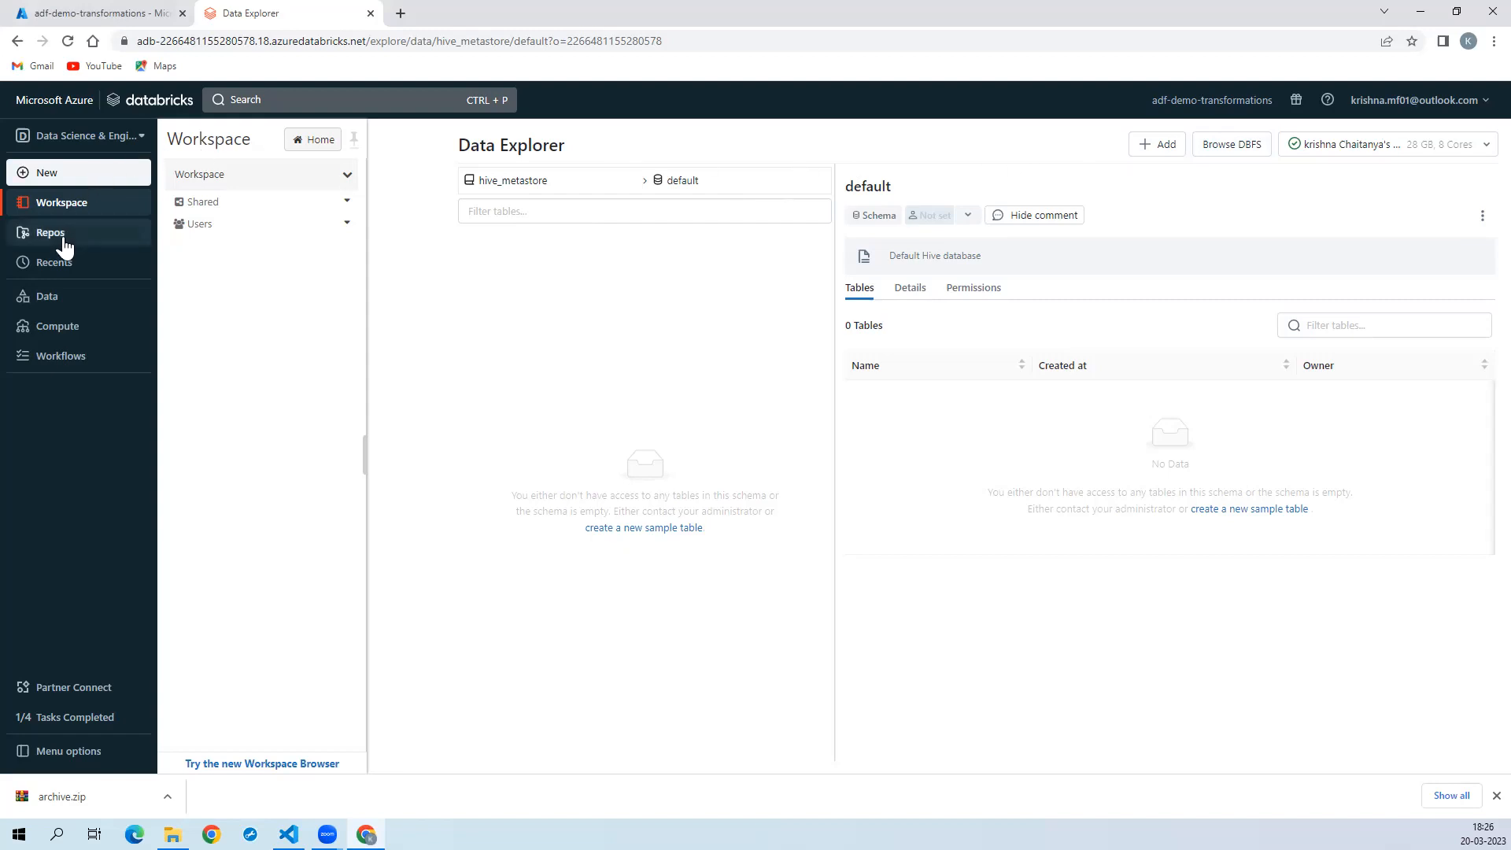
click(255, 227)
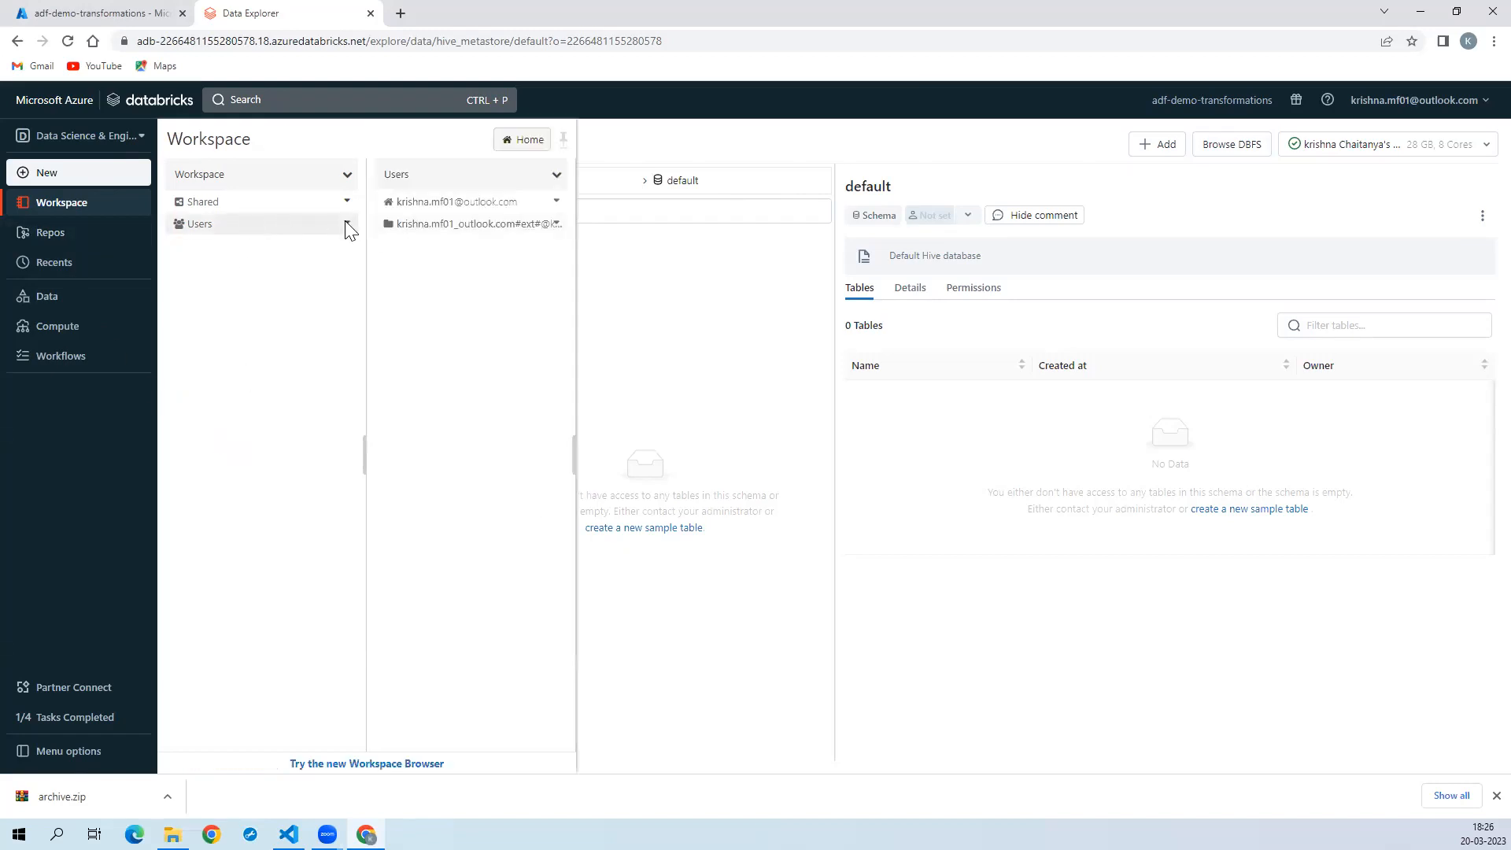
click(441, 205)
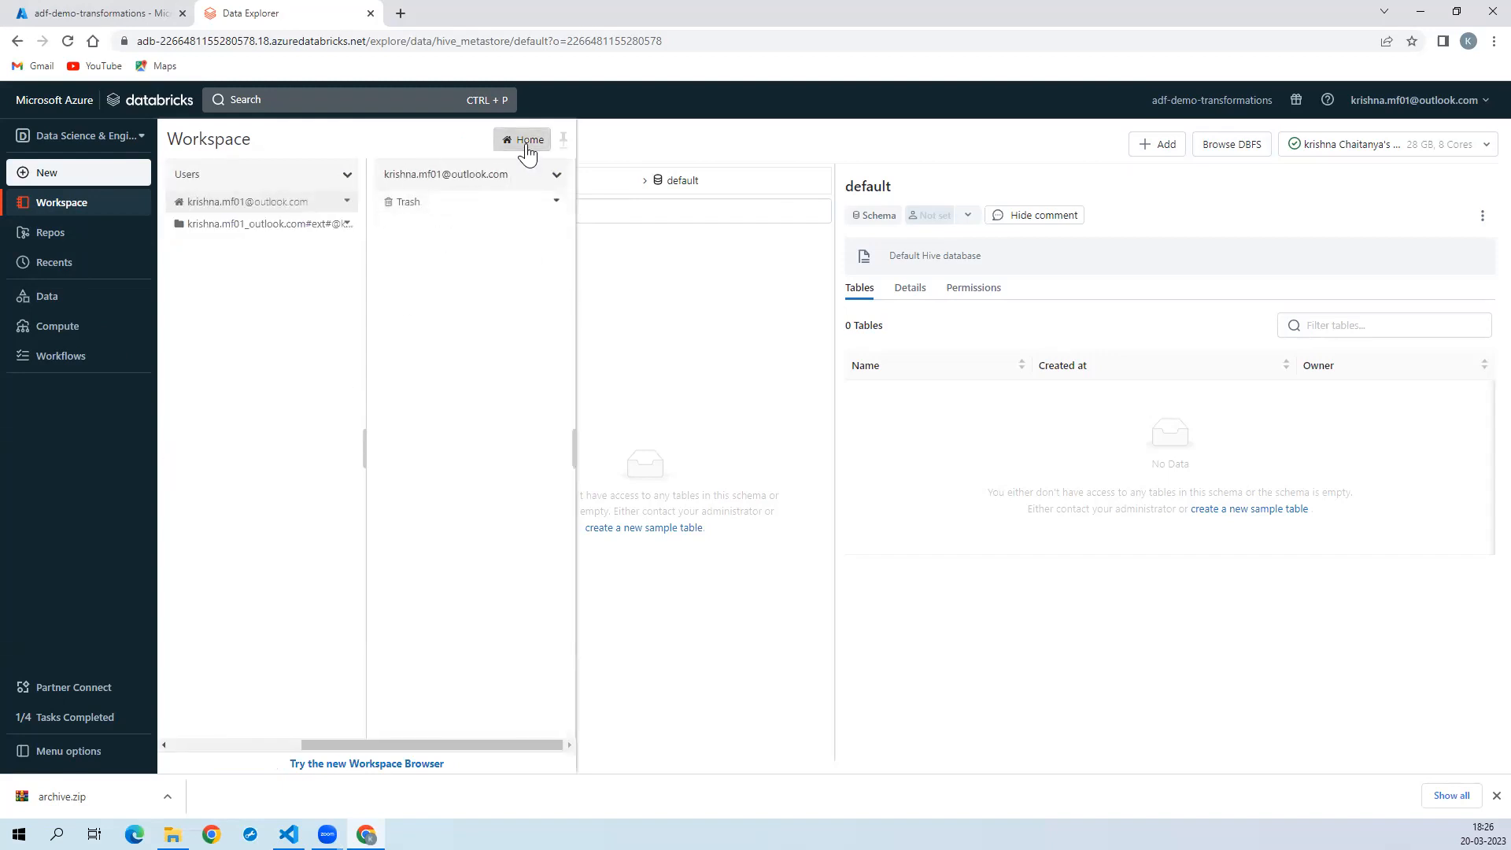
Step: Return to the Data Science & Engineering start page and start creating a notebook
click(154, 100)
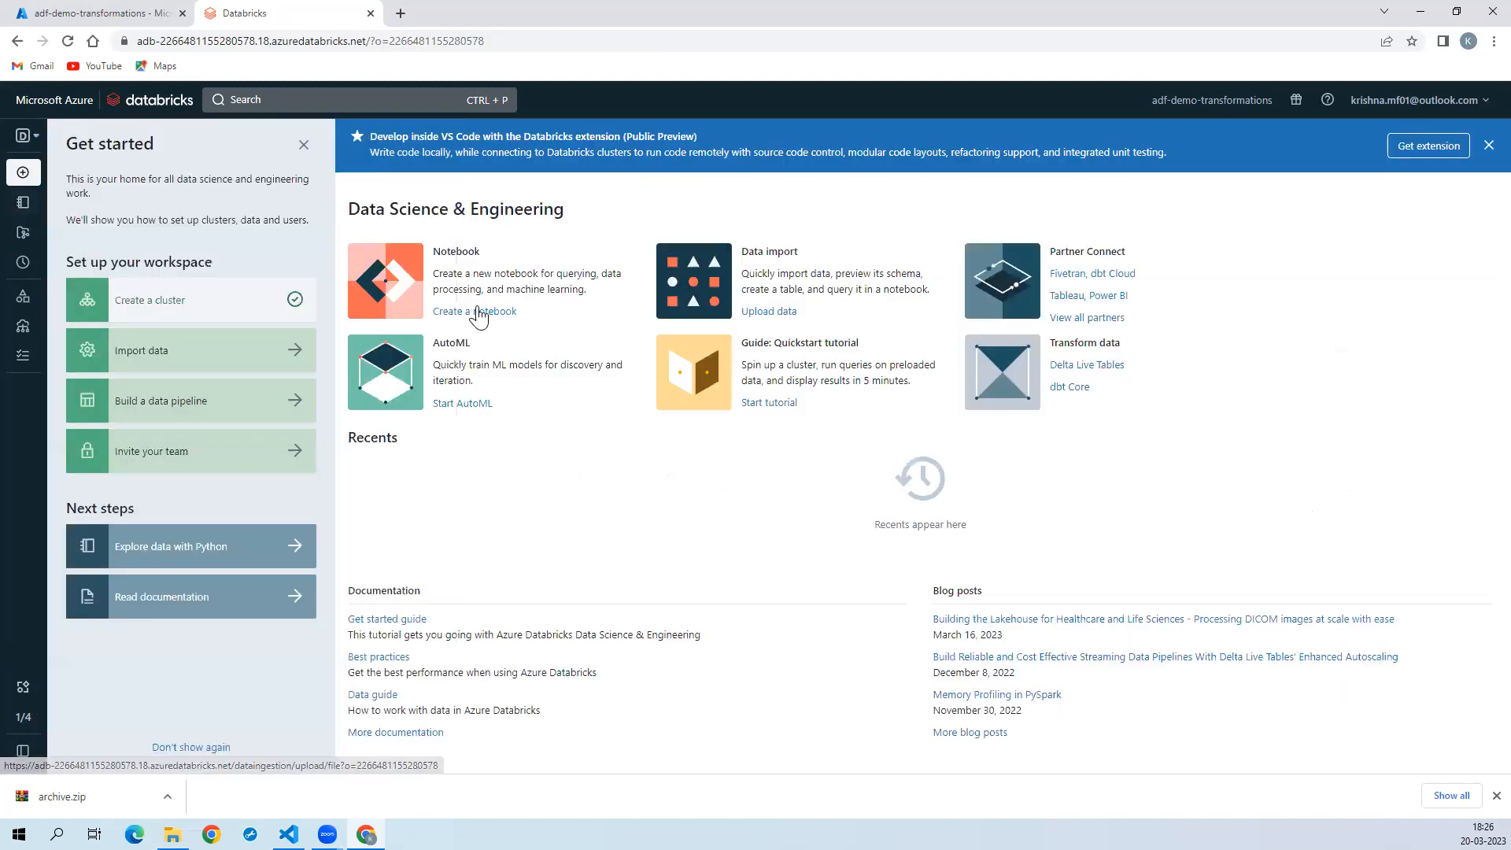
click(477, 314)
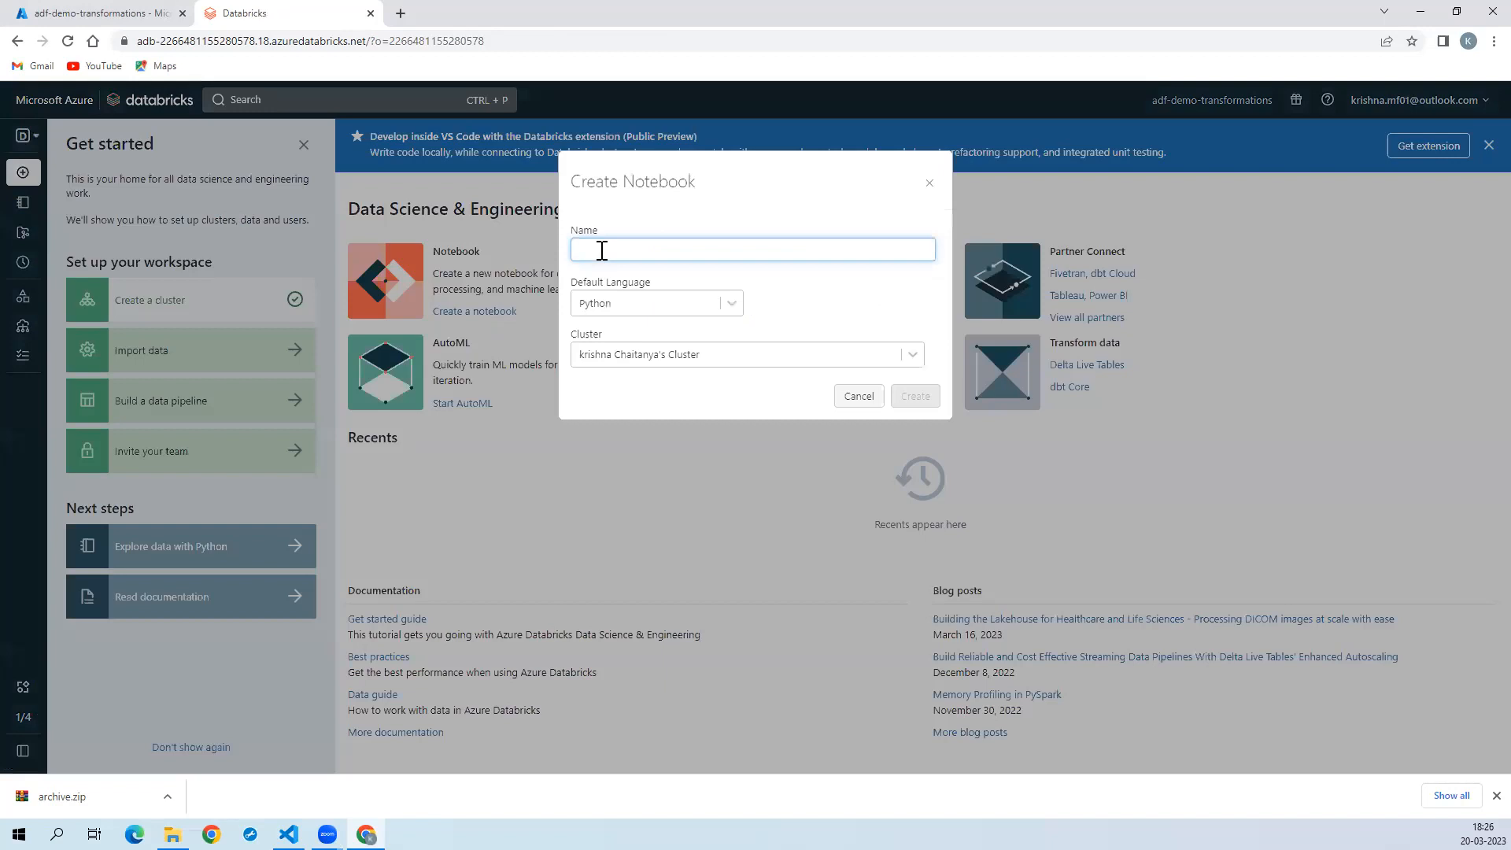
text(d)
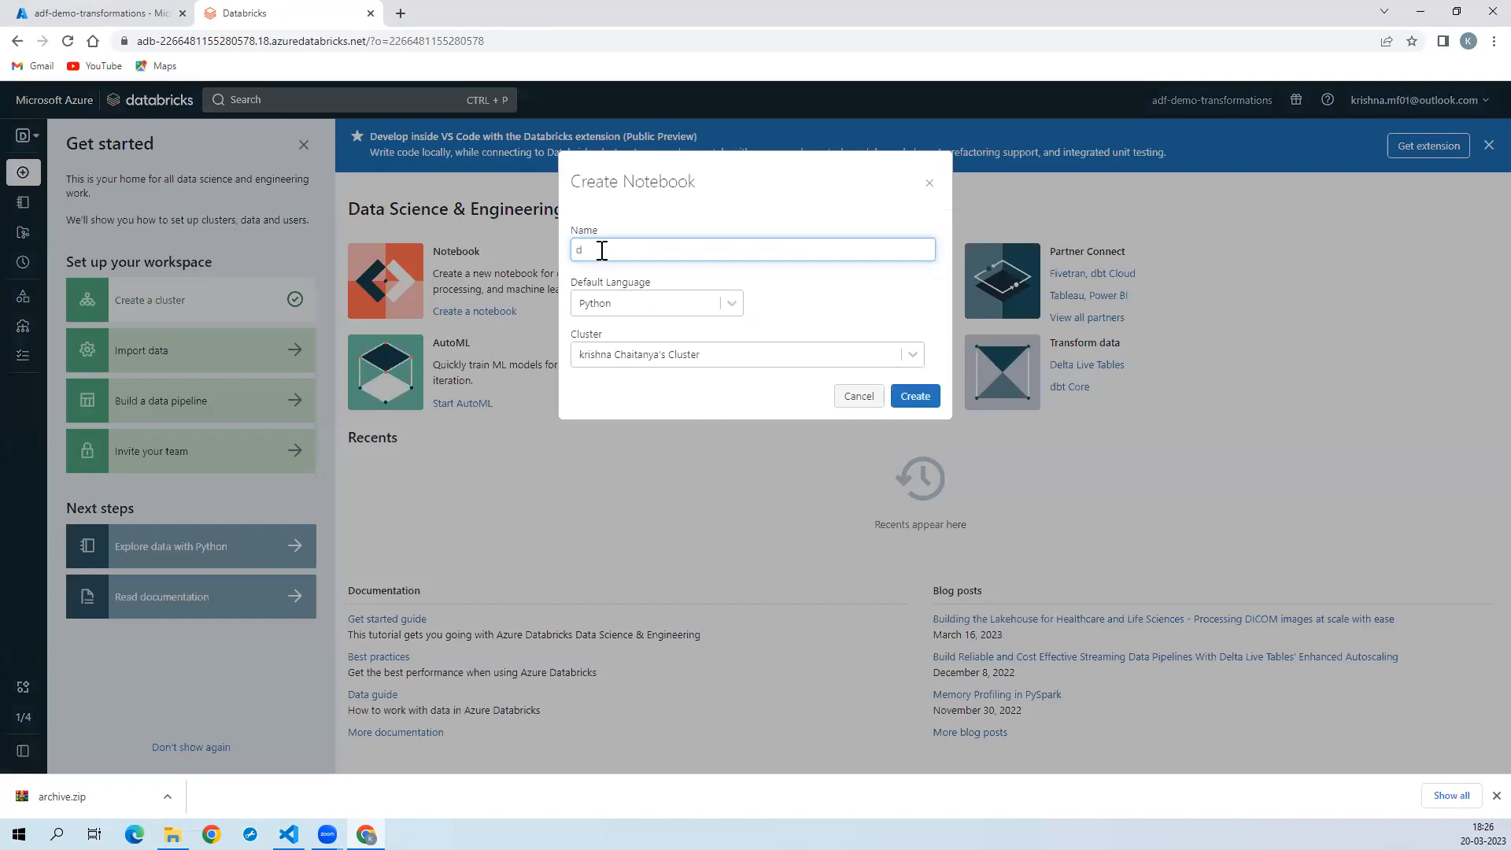
text(b)
text(fs)
text(_)
key(BackSpace)
key(BackSpace)
key(BackSpace)
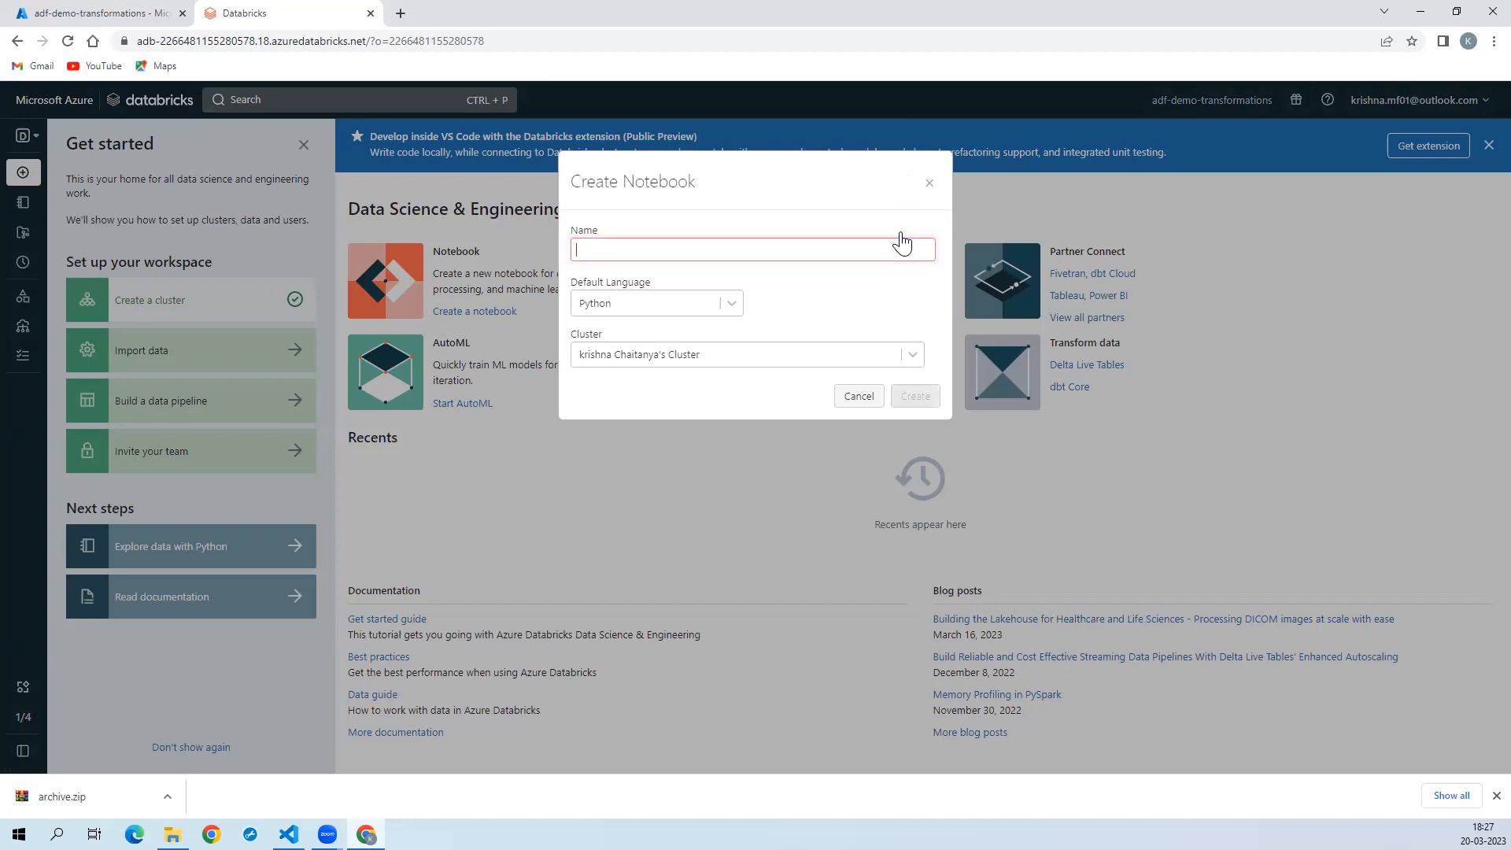
text(db_fs_)
key(BackSpace)
key(BackSpace)
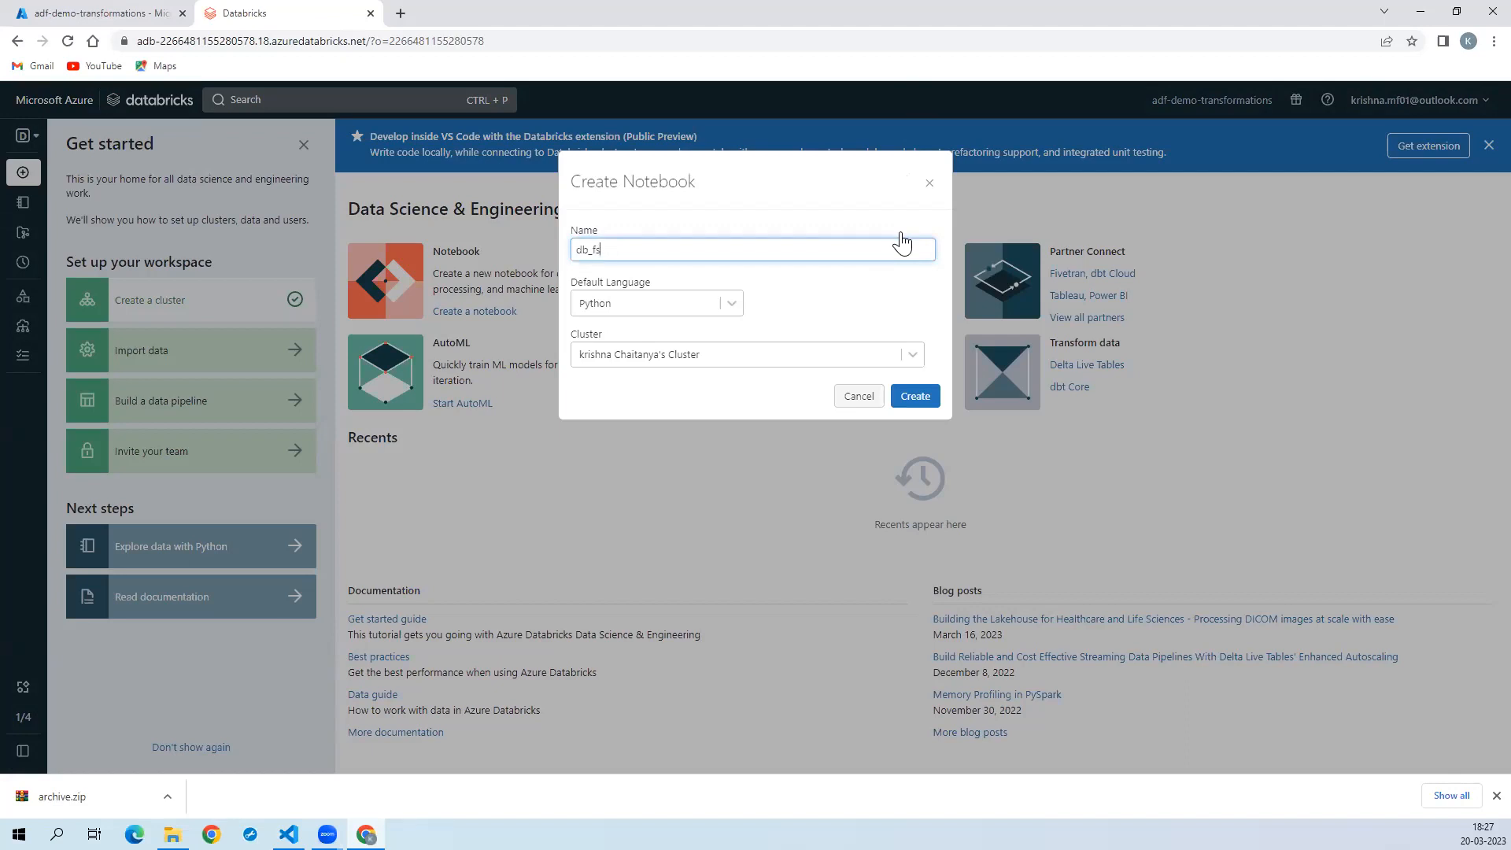
text(2)
key(BackSpace)
key(BackSpace)
key(BackSpace)
key(BackSpace)
key(BackSpace)
key(BackSpace)
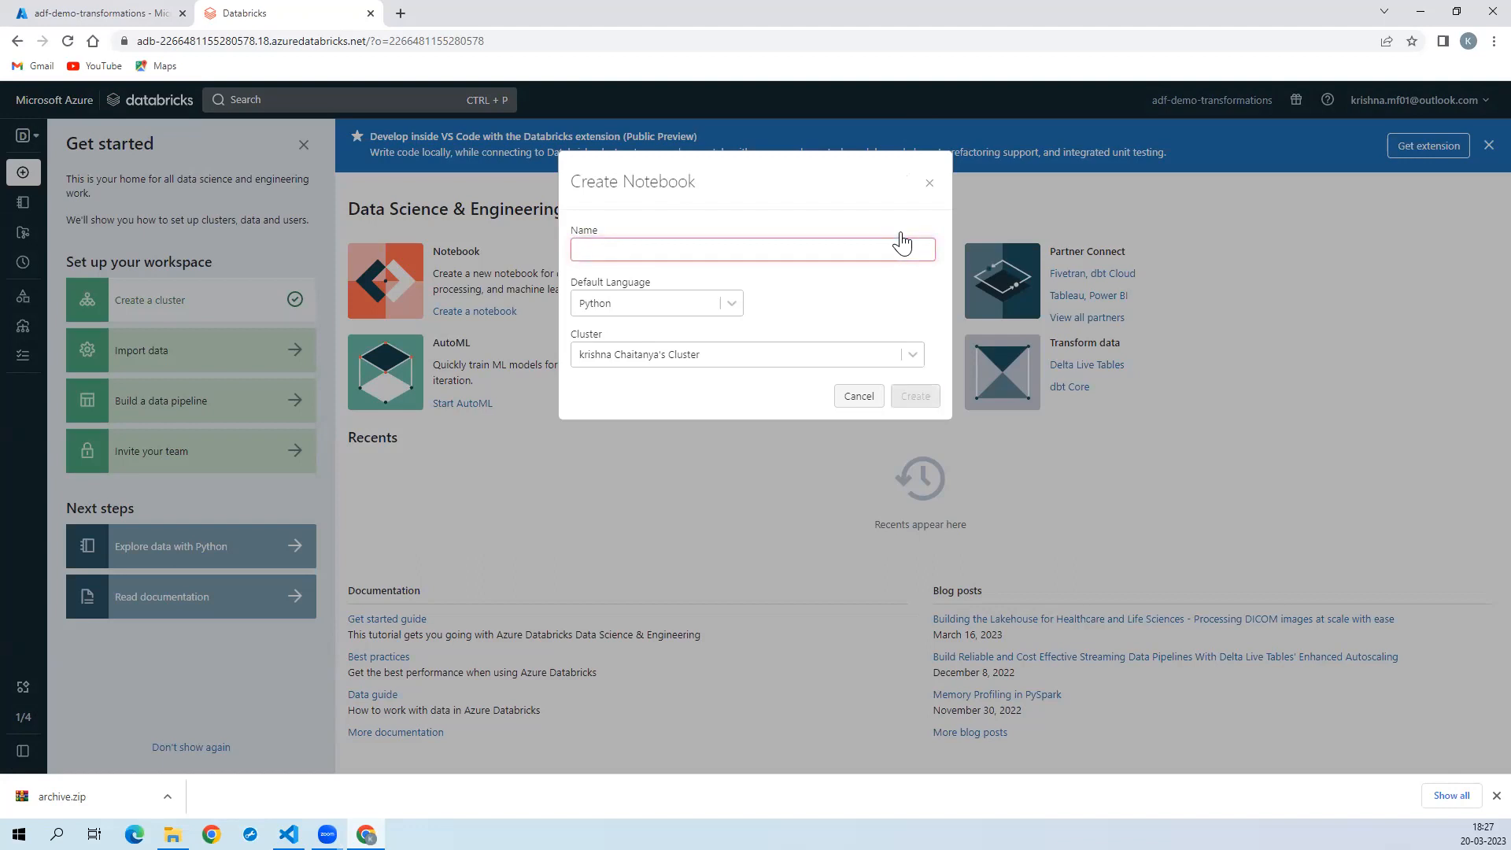
Step: Create a Python notebook named db_transformations on the existing cluster and accept trying the new notebook editor
text(db_transfp)
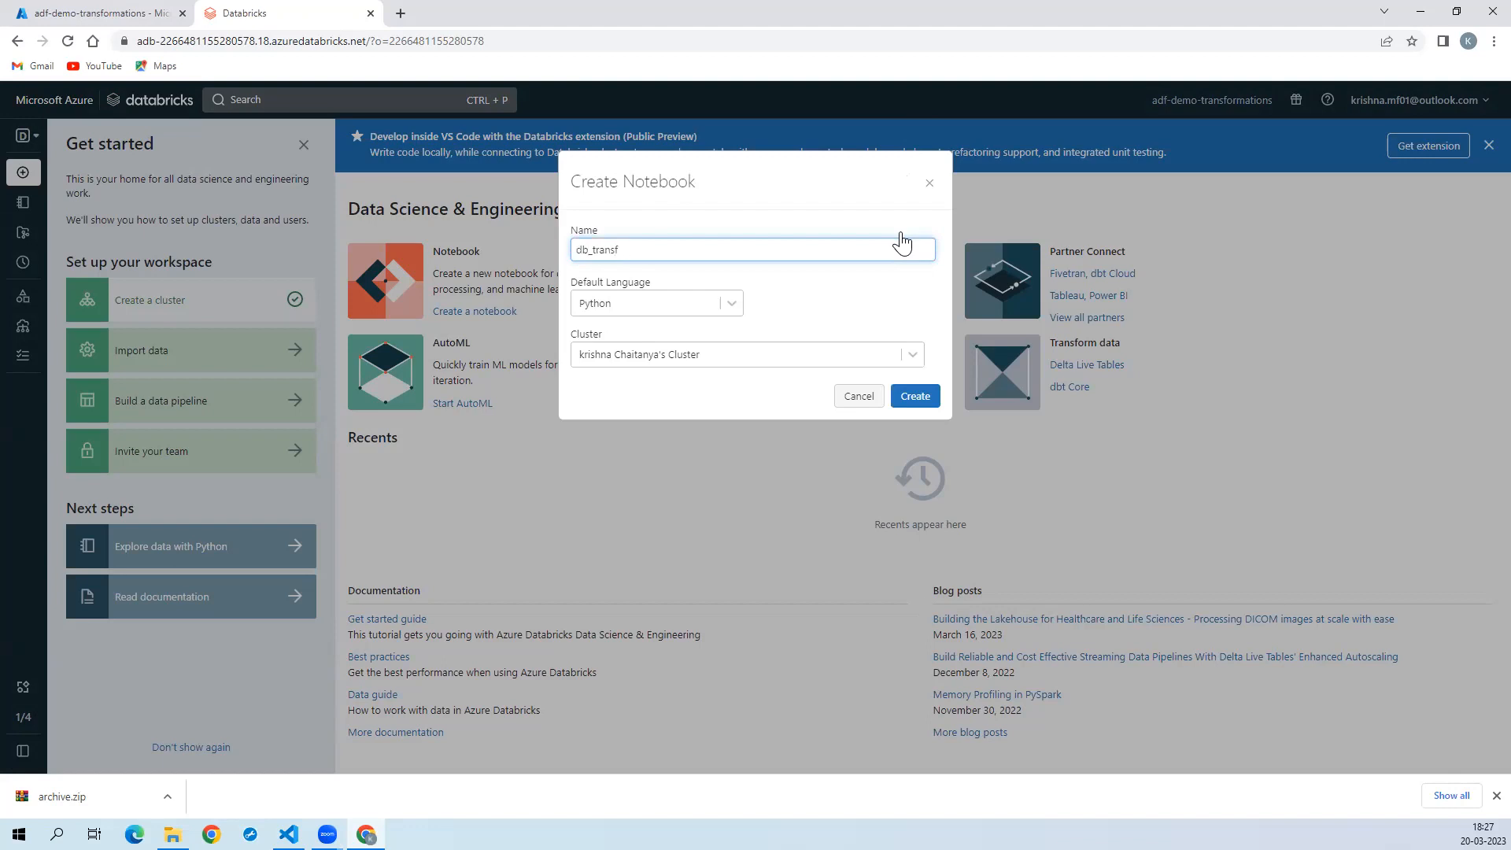
text(rmations)
click(919, 397)
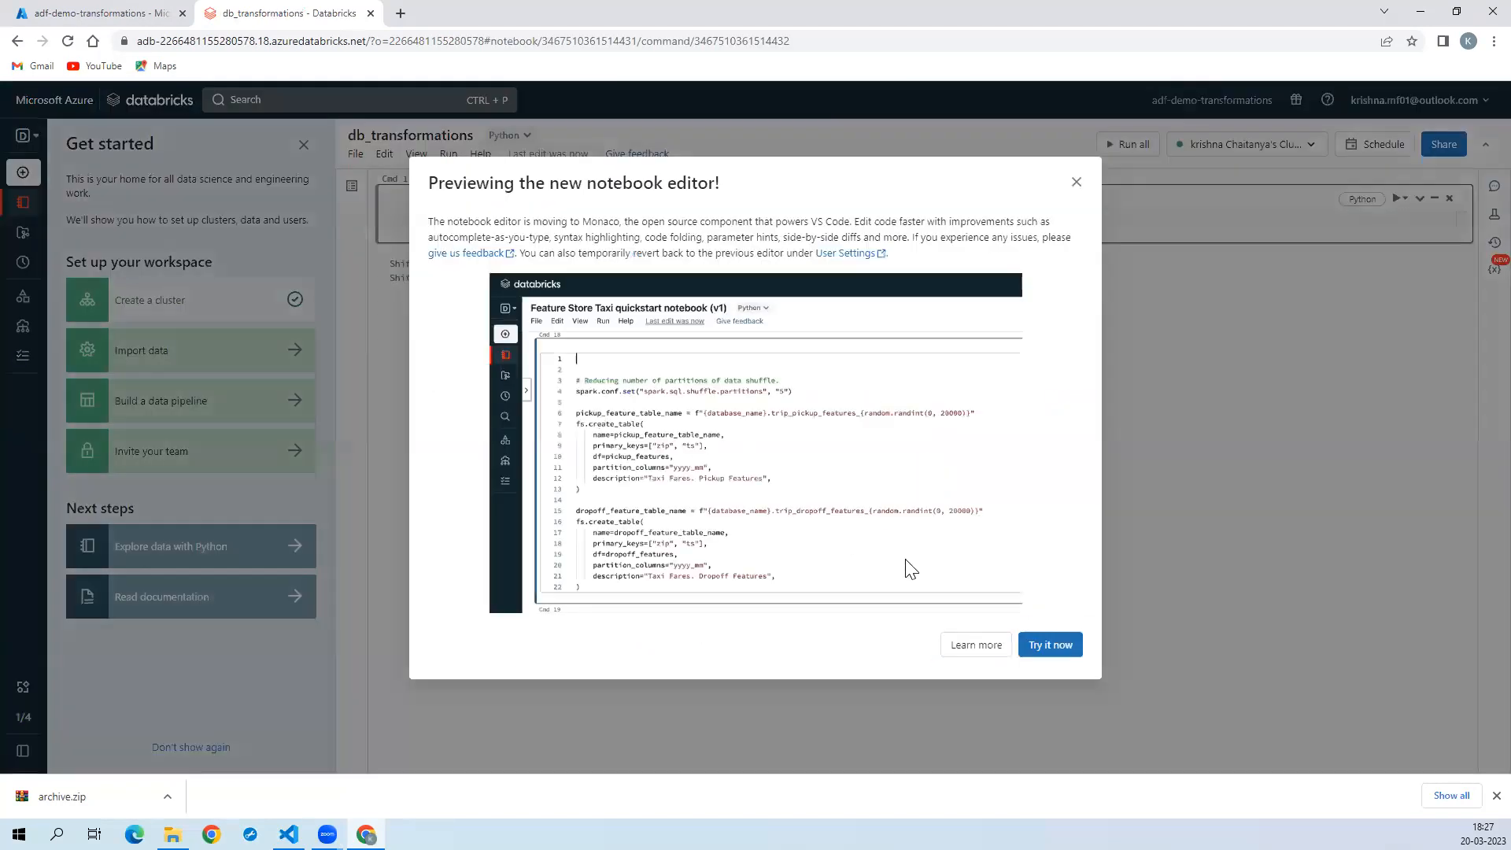
click(1052, 645)
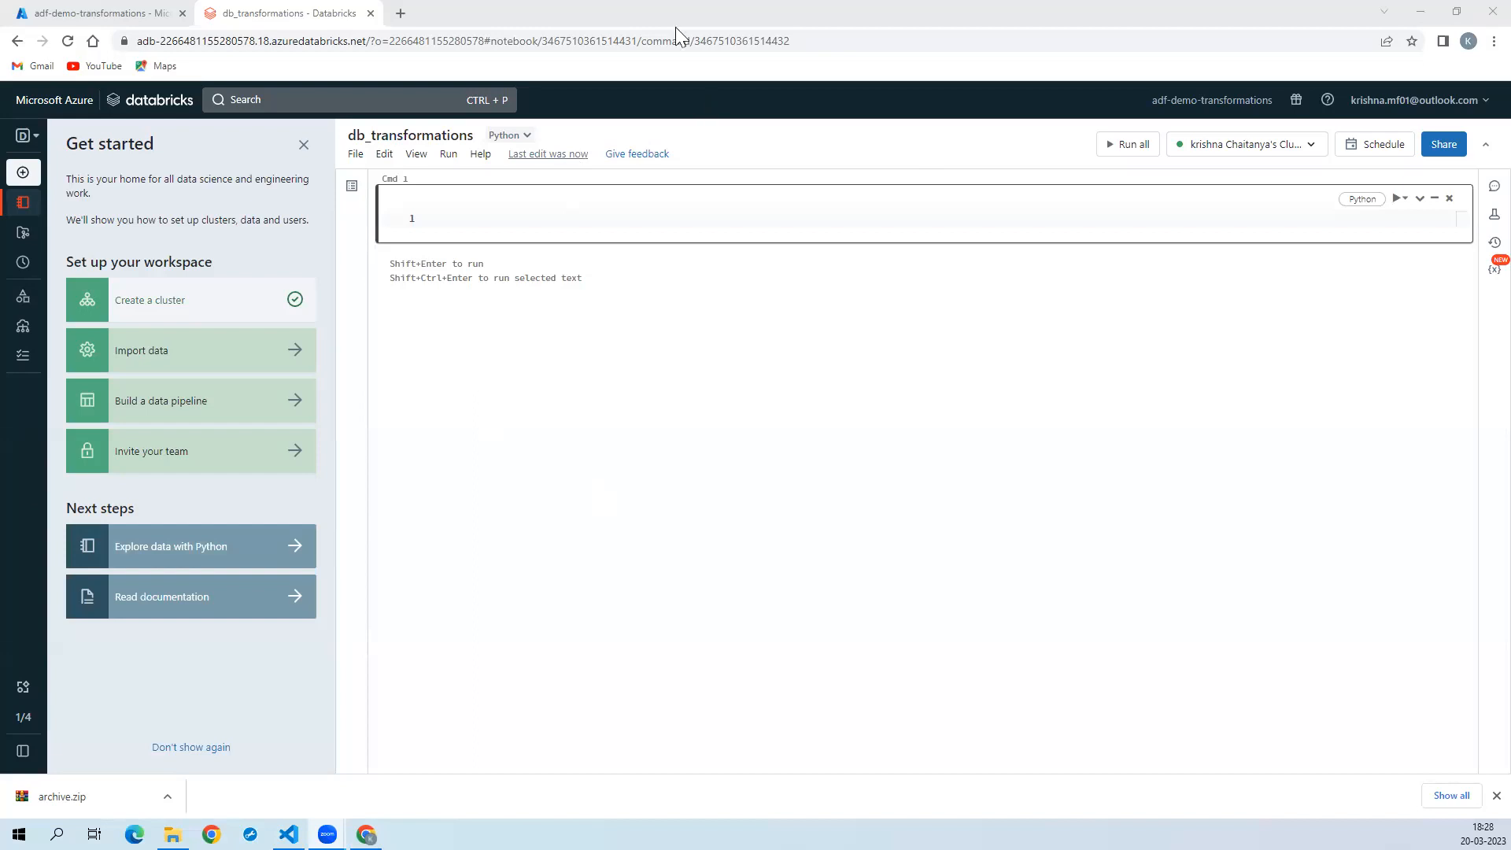
click(535, 218)
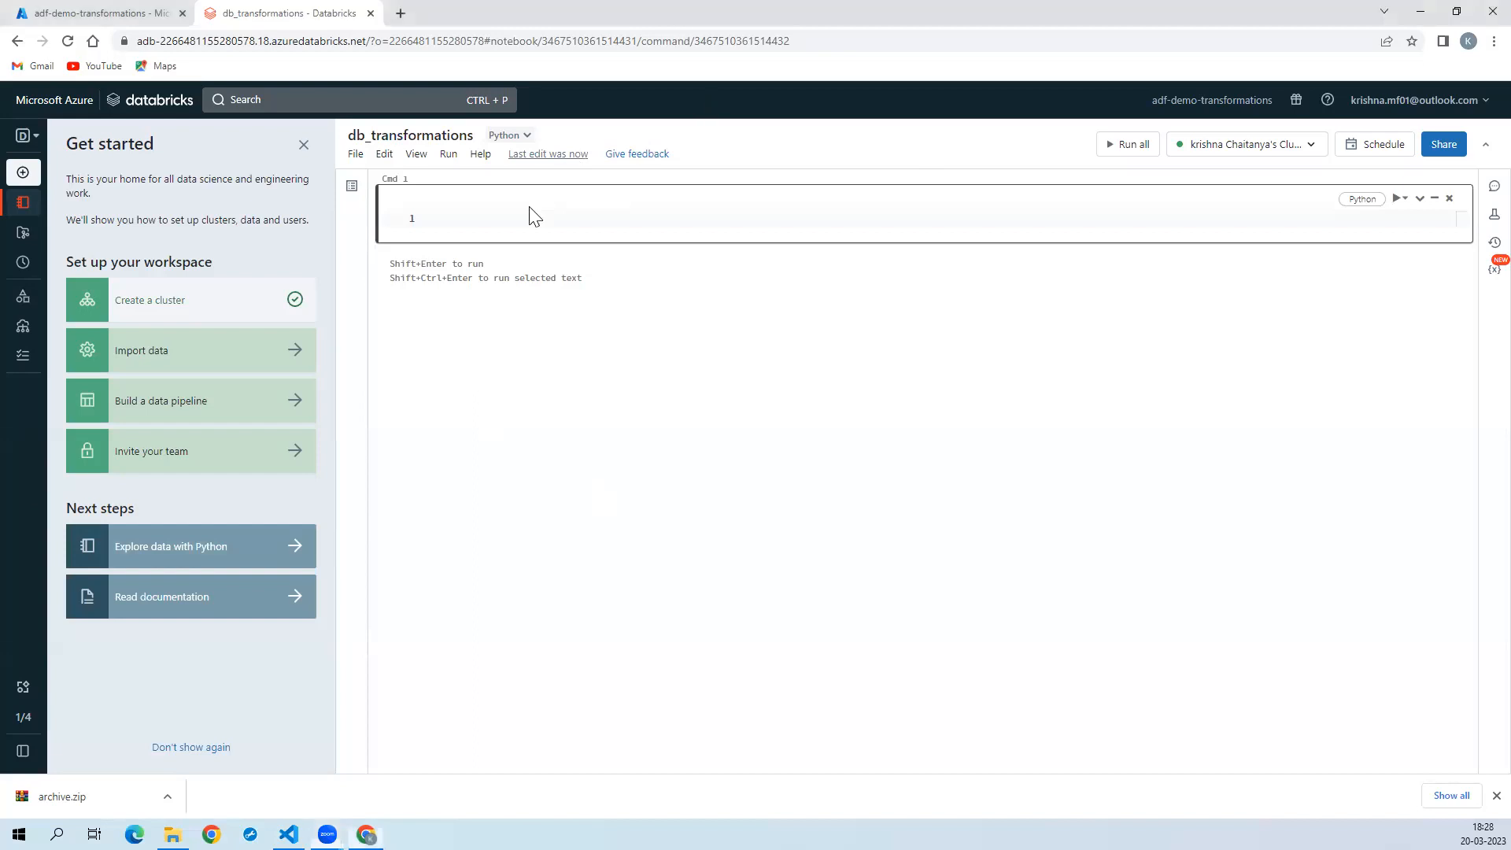
click(487, 221)
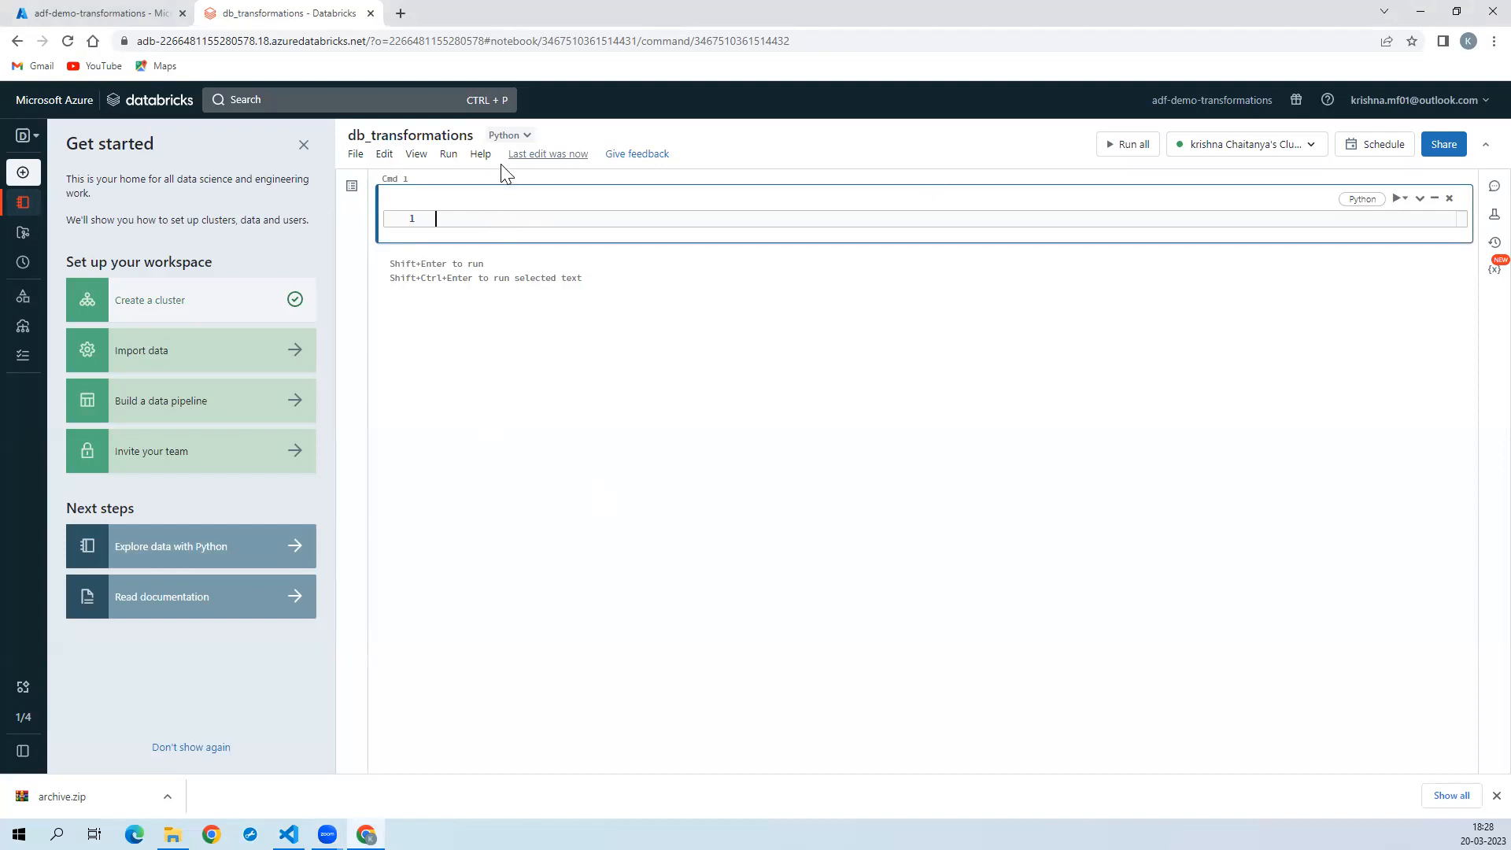
key(Escape)
click(475, 218)
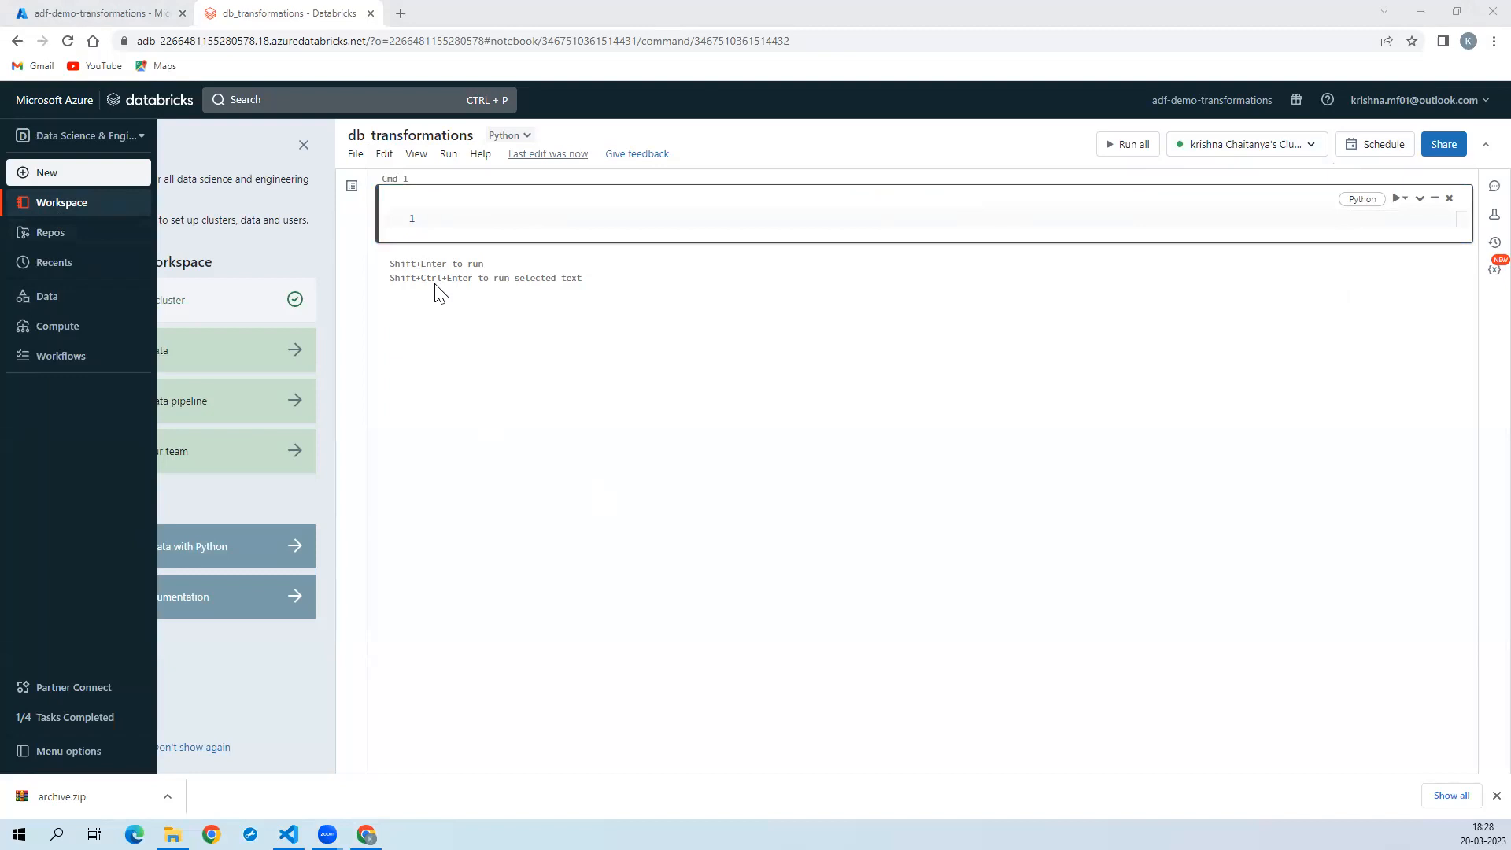
click(392, 128)
double_click(392, 127)
click(422, 425)
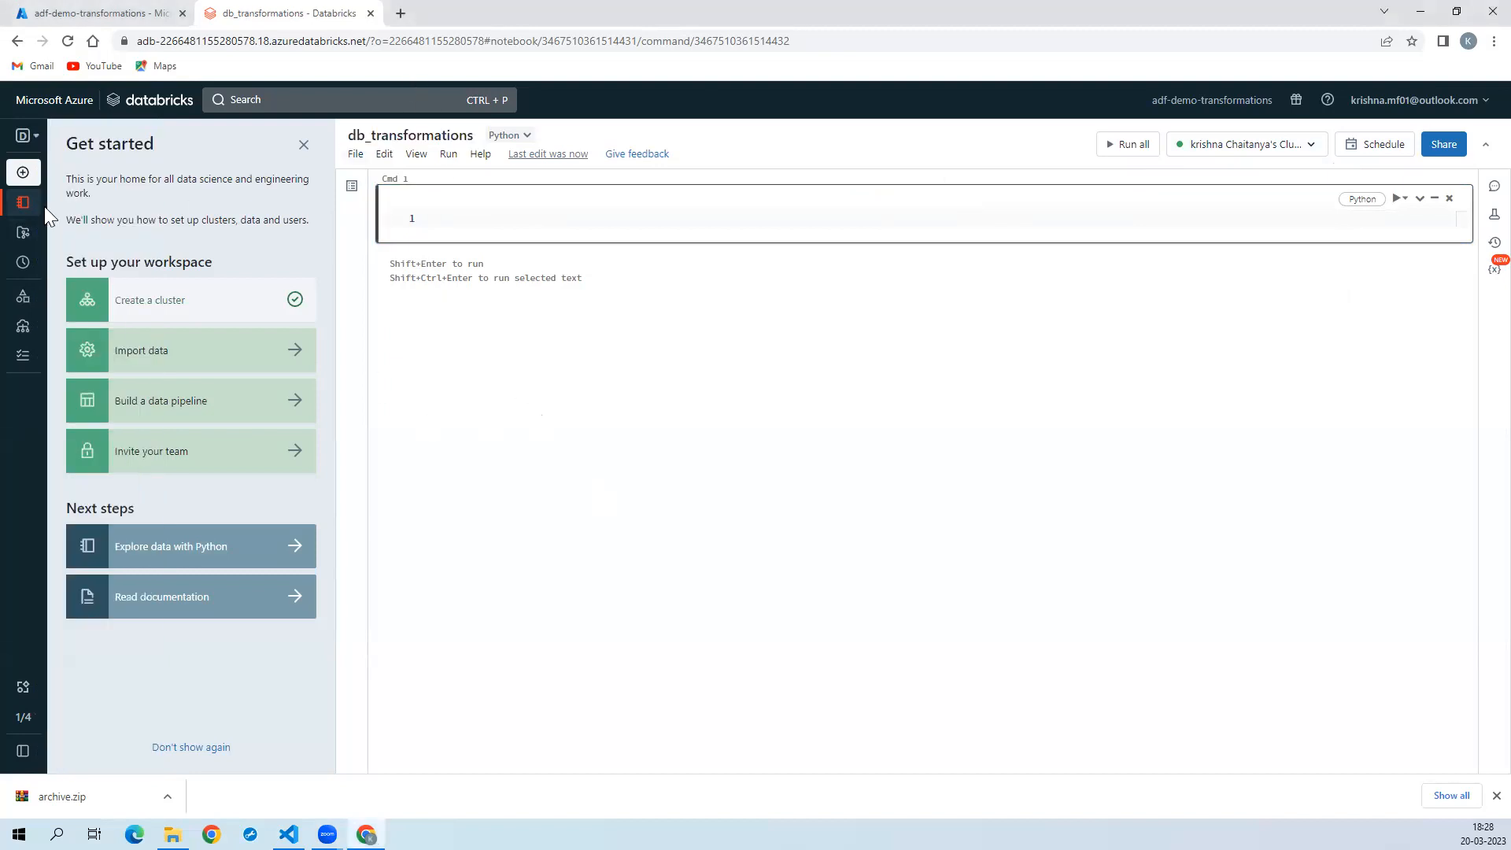
Step: Look through both user folders in the workspace for the new db_transformations notebook
click(106, 202)
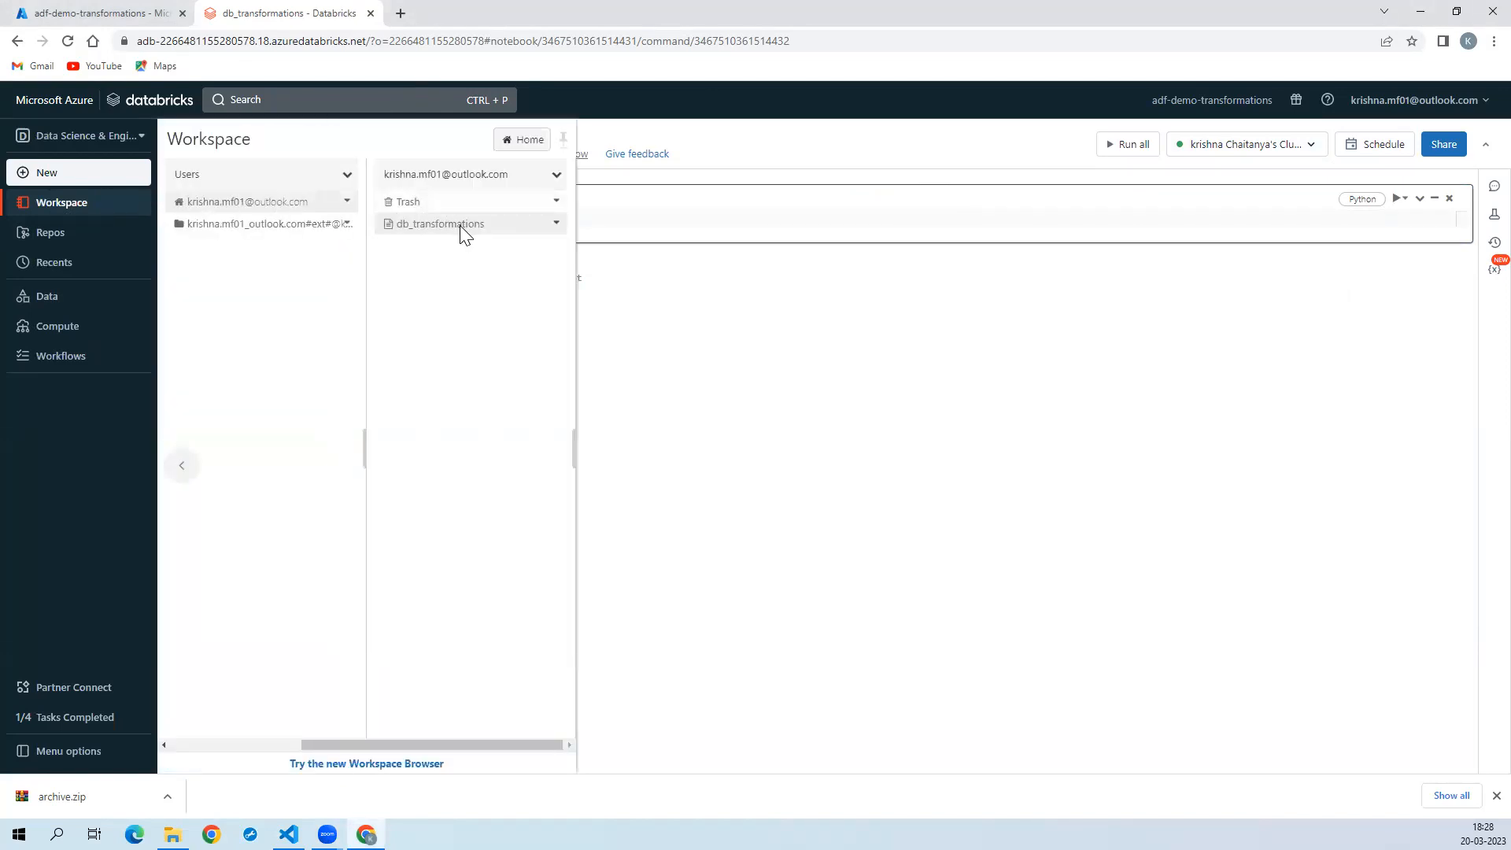
click(276, 215)
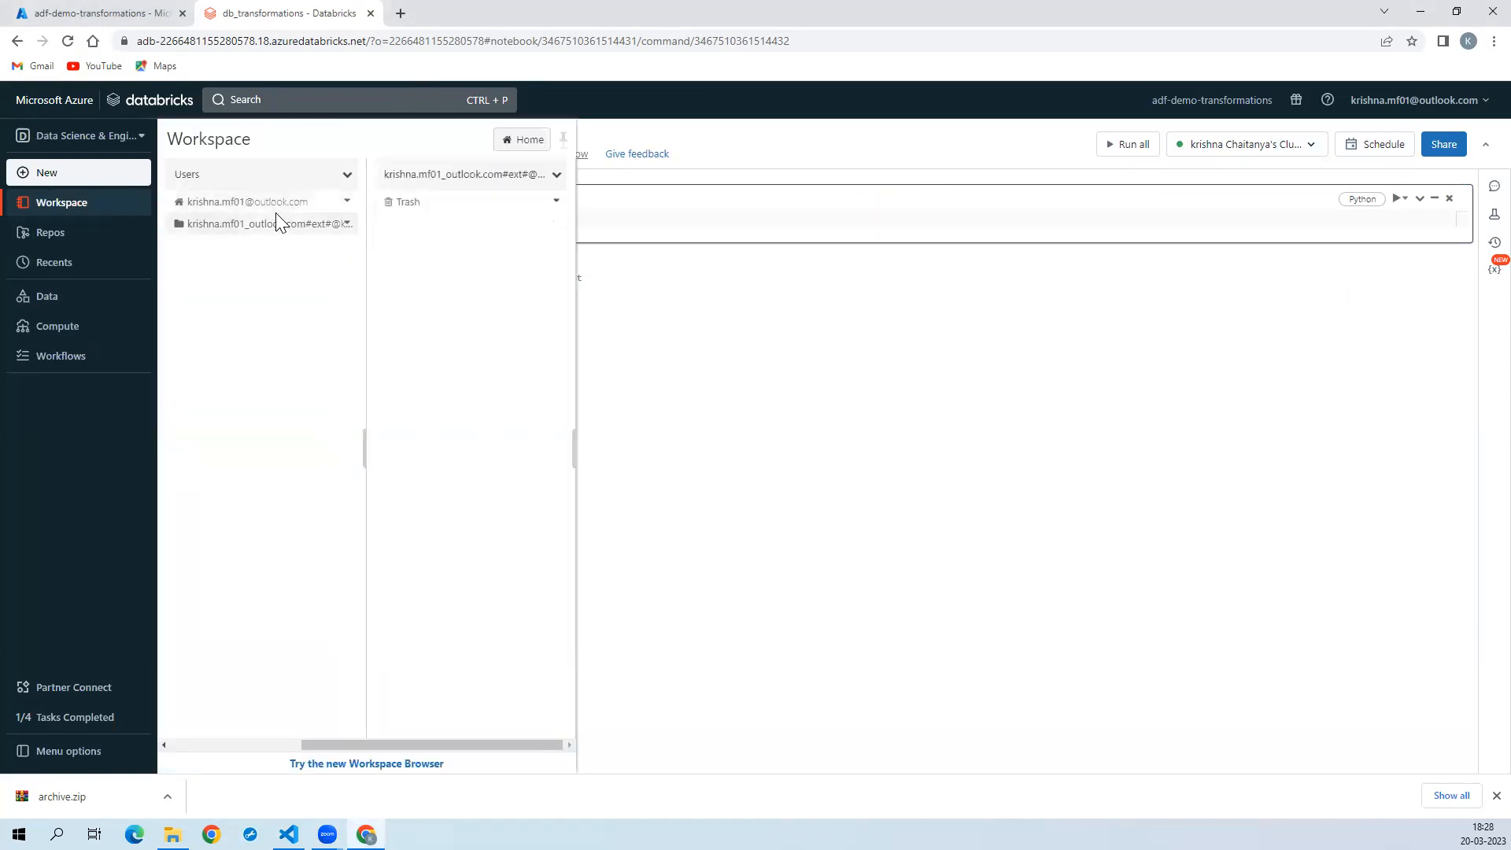
click(239, 199)
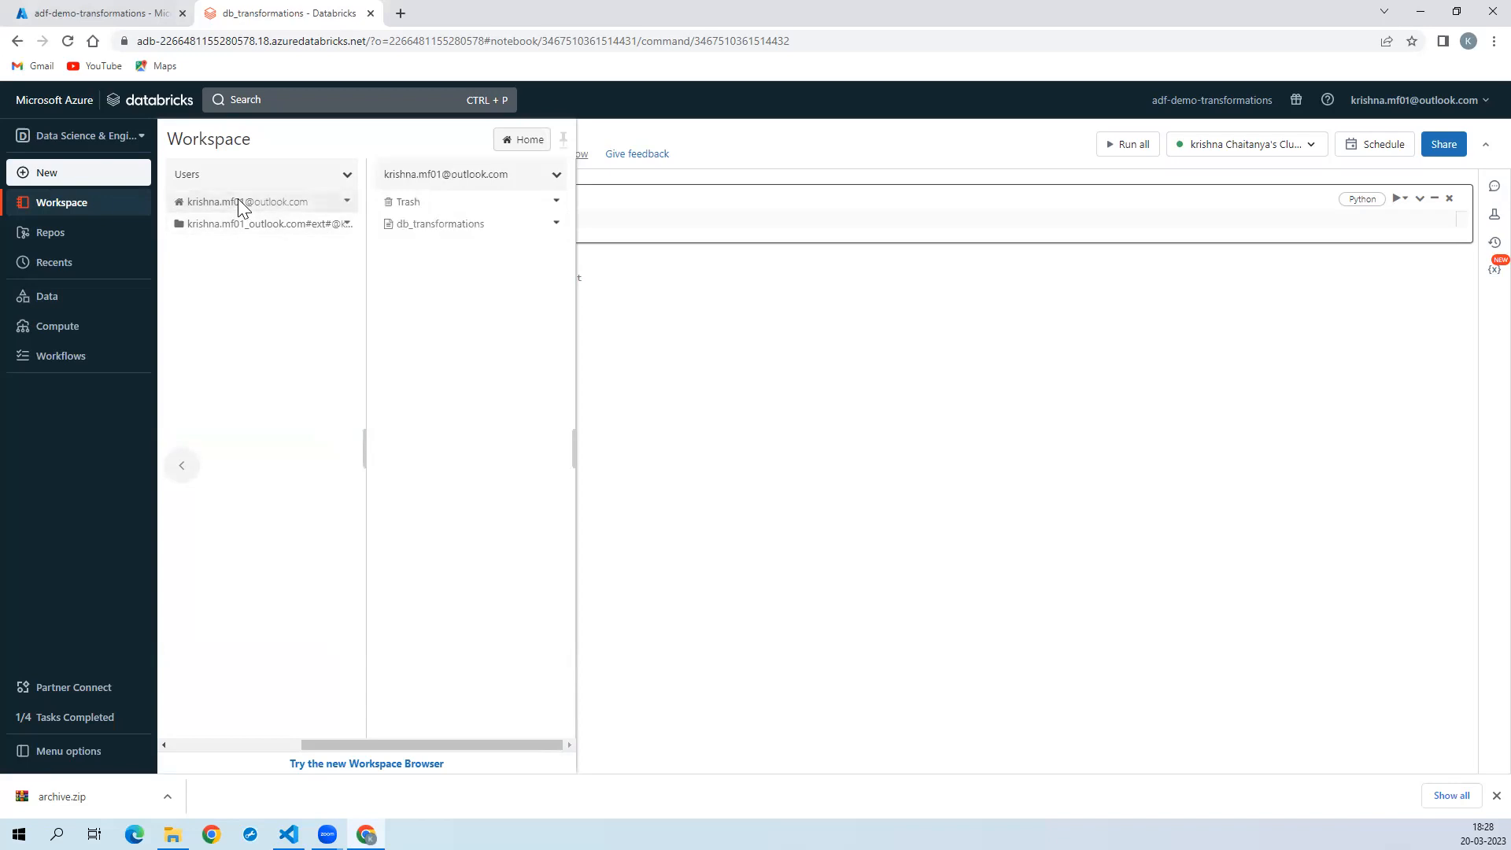
Step: Go back to the workspace root and open the db_transformations notebook from the account's home folder under Users
key(Left)
key(Left)
key(Left)
key(Left)
key(Left)
key(Left)
key(Left)
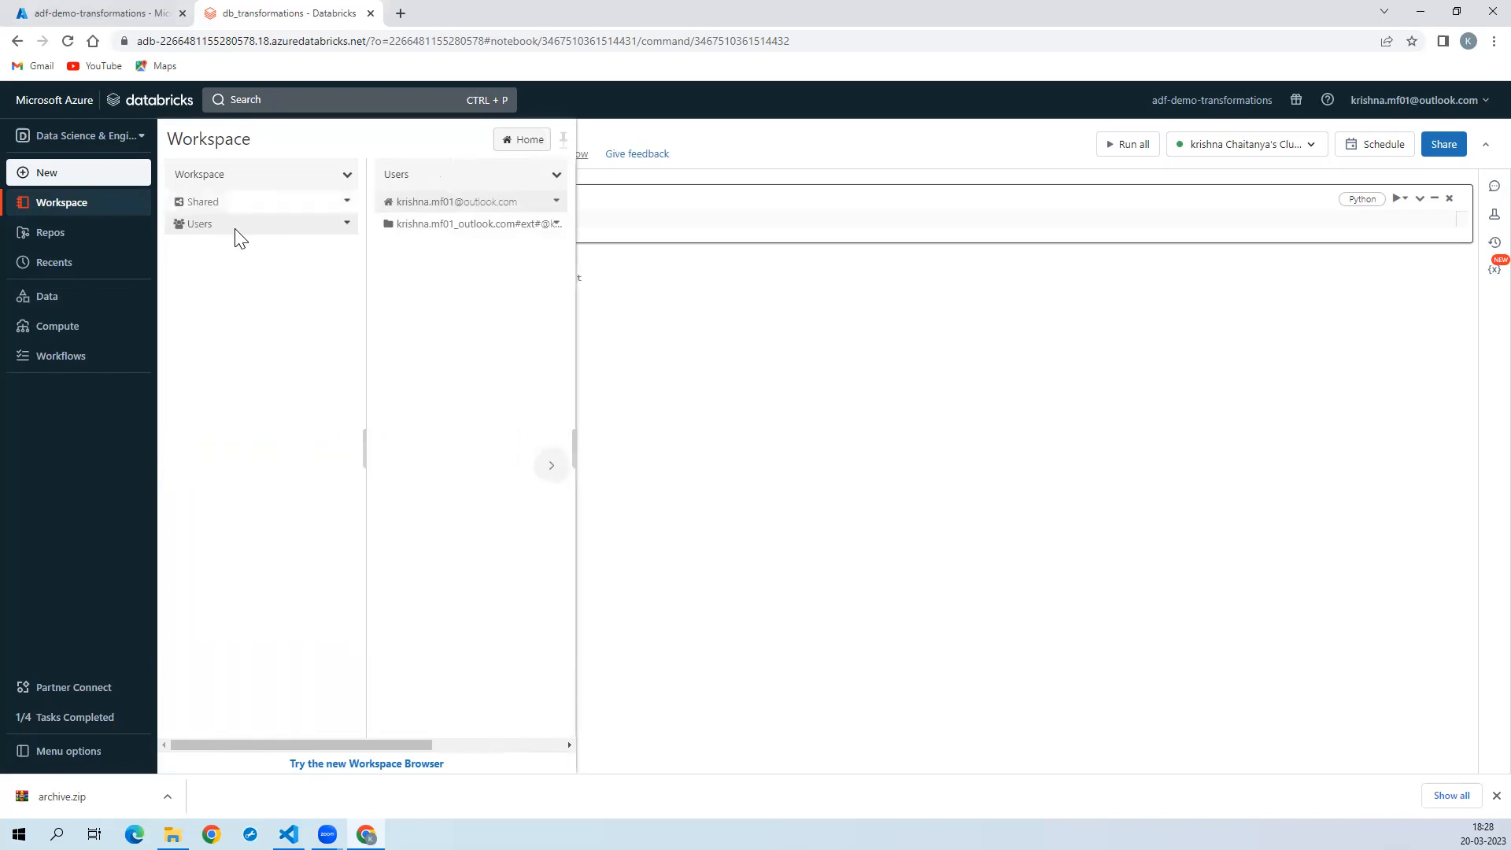
click(235, 229)
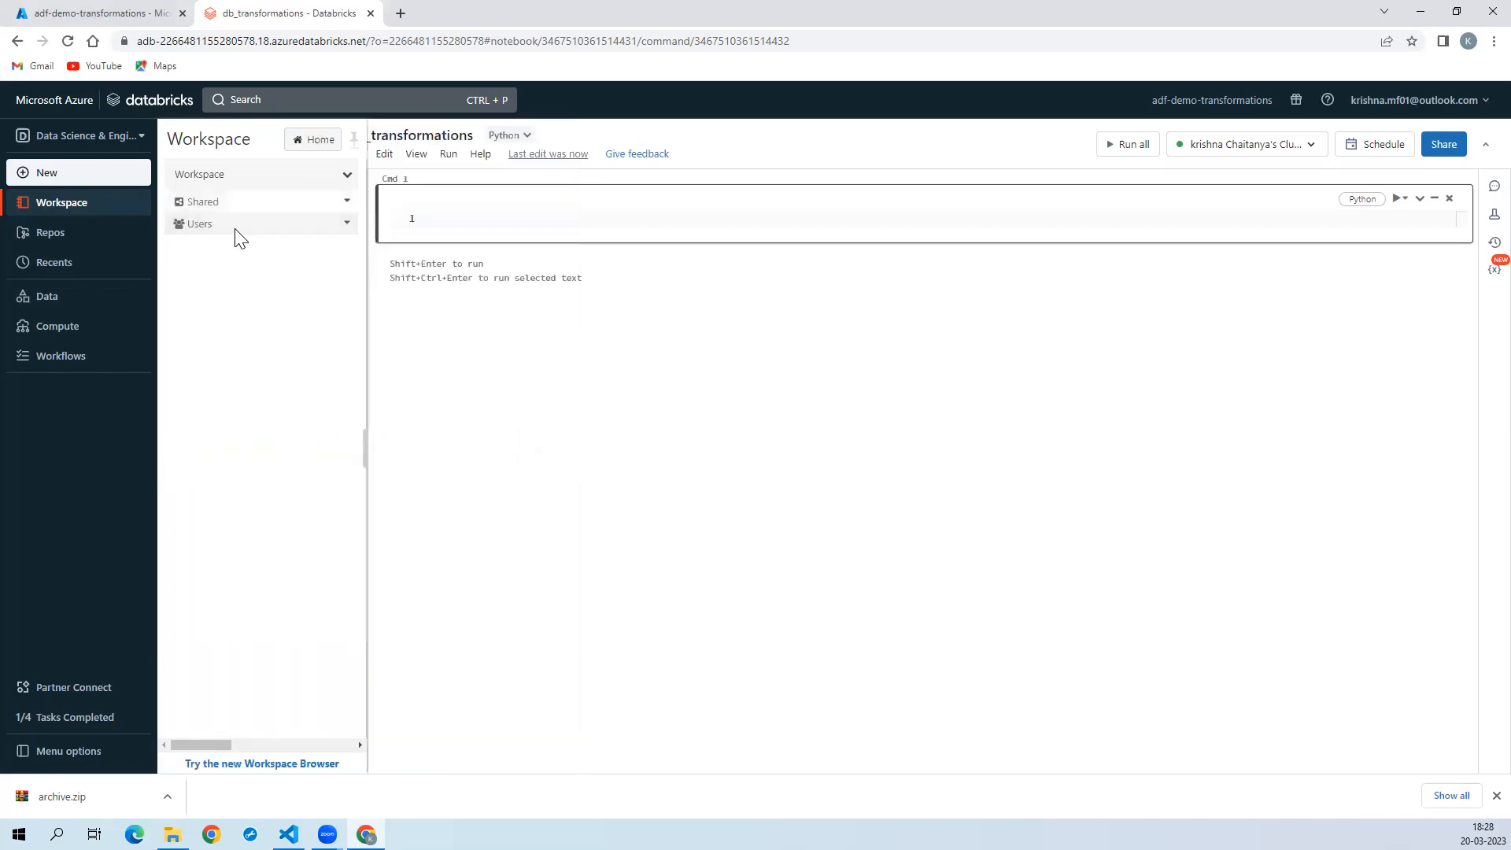
click(339, 227)
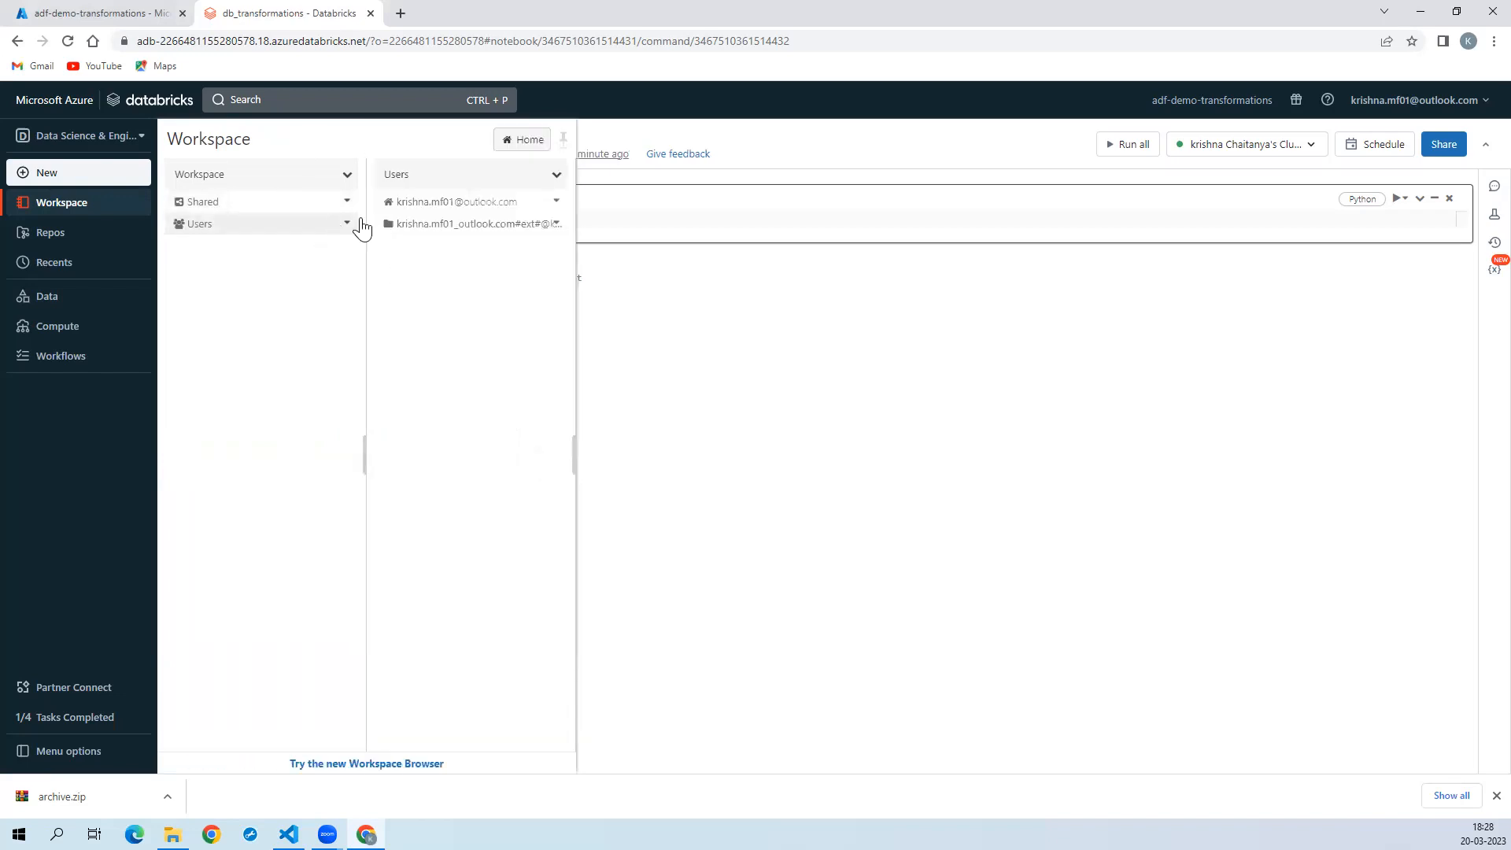
click(435, 203)
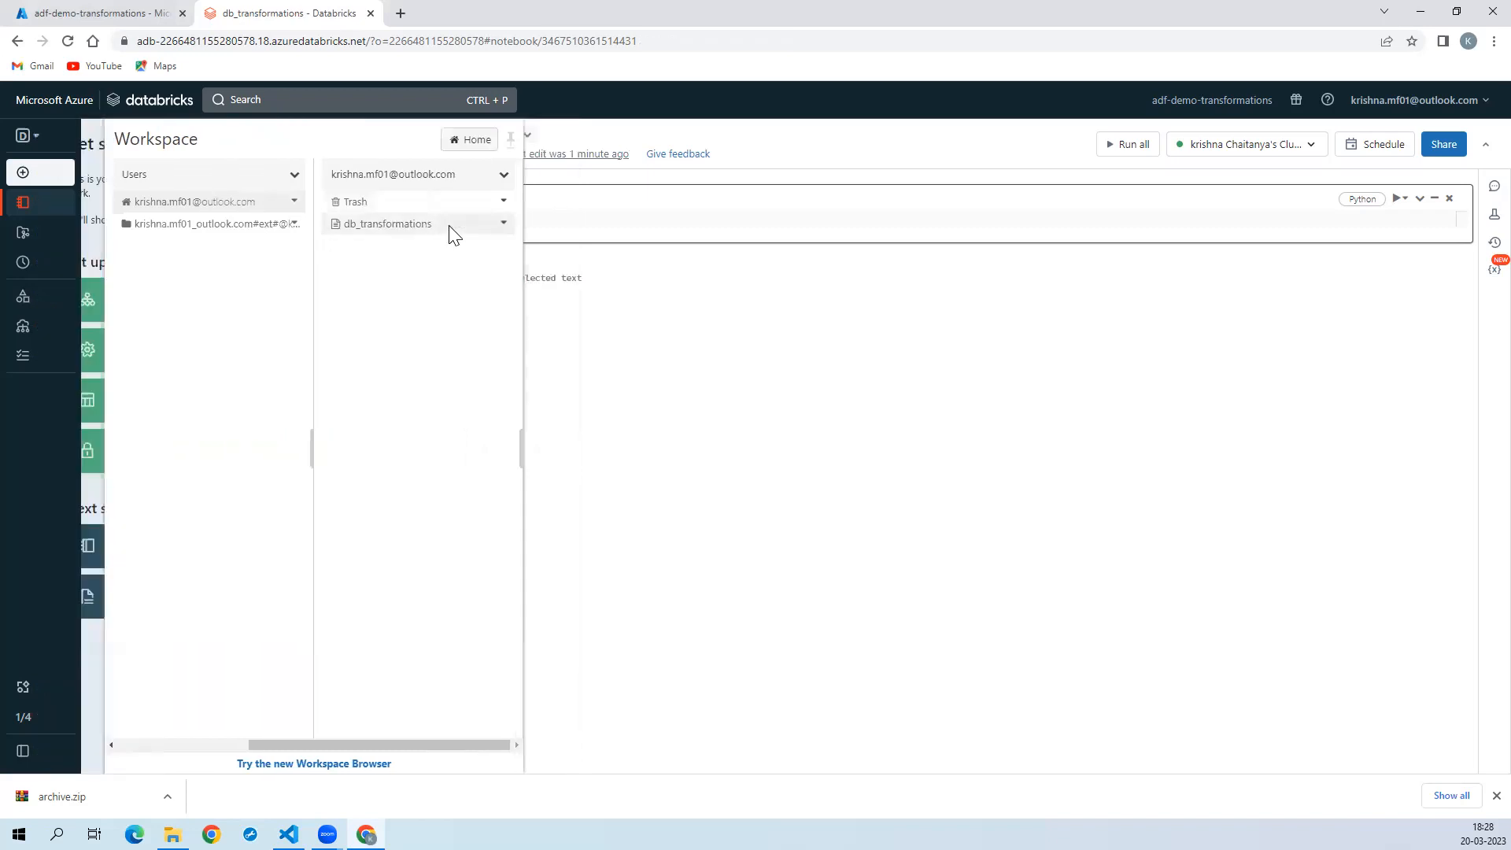
click(451, 228)
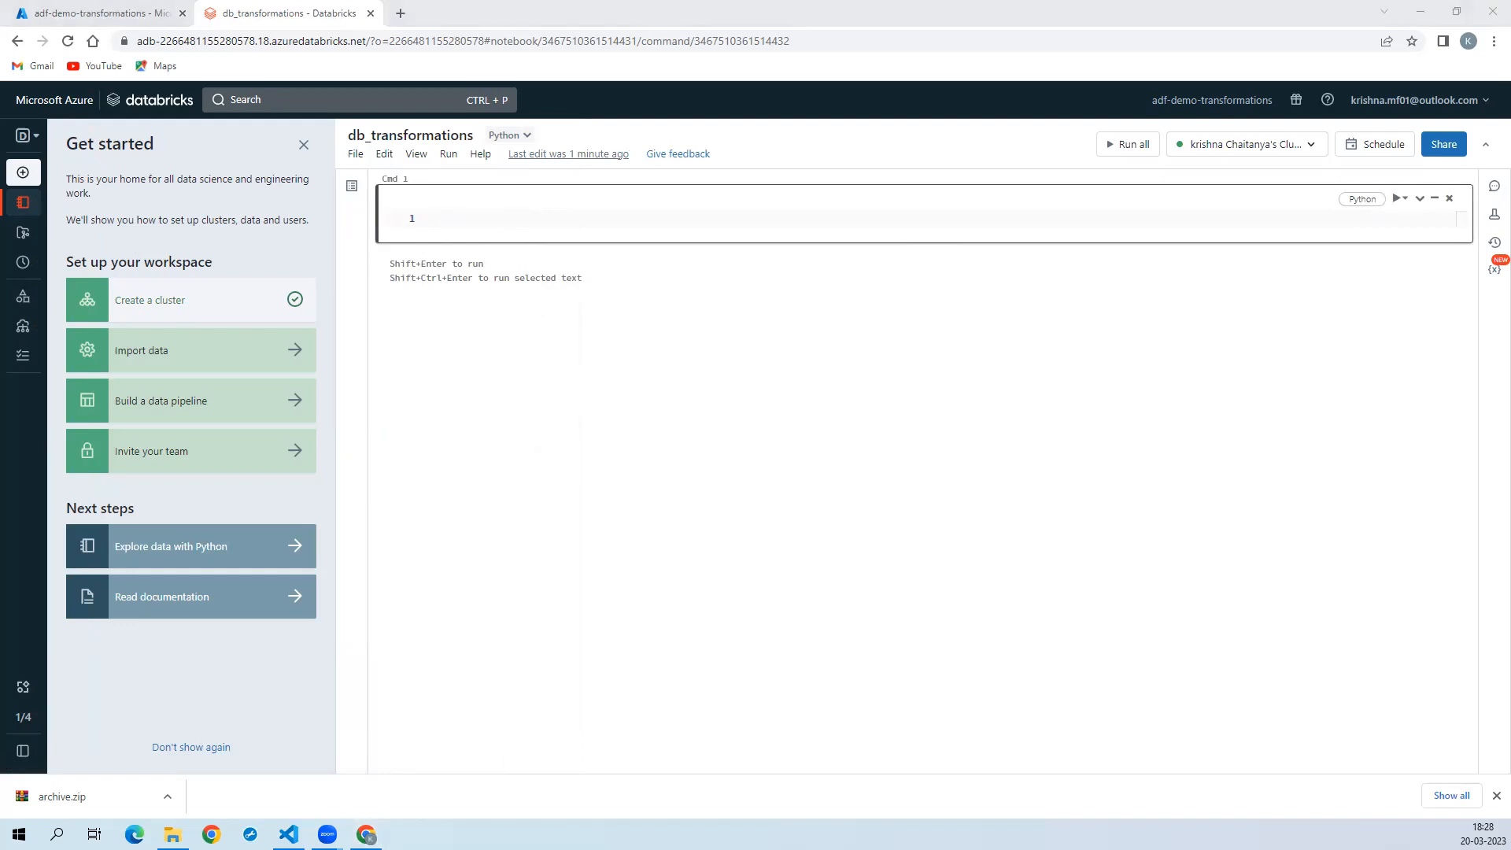
Step: Switch to VS Code and copy the line display(dbutils.fs.ls('dbfs:/FileStore/tables/airports.csv')) from data_bricks_cluster_transformations.ipynb
key(alt+Tab)
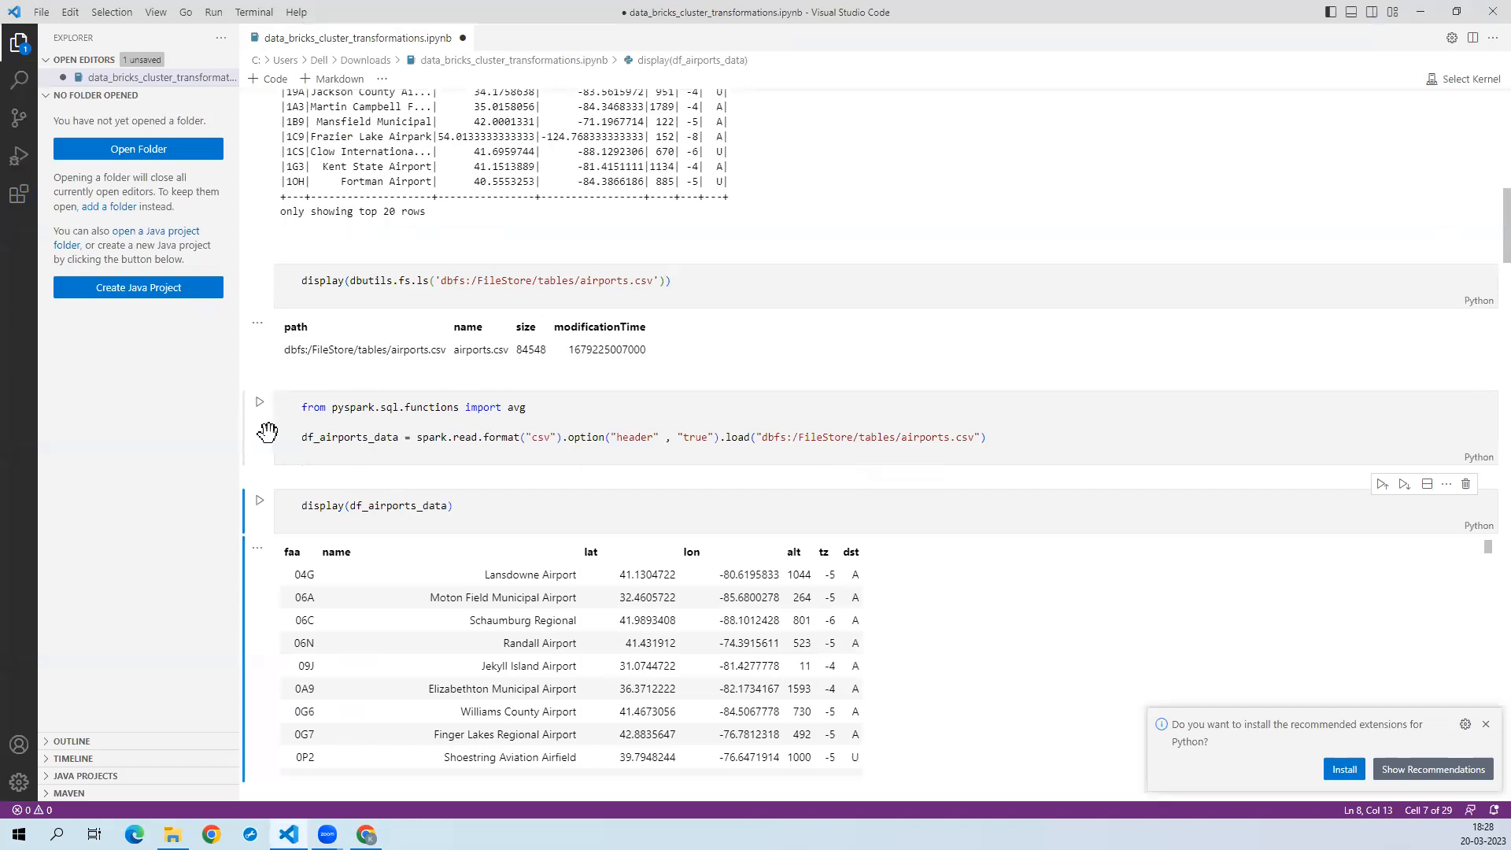
click(665, 280)
drag(665, 280, 290, 286)
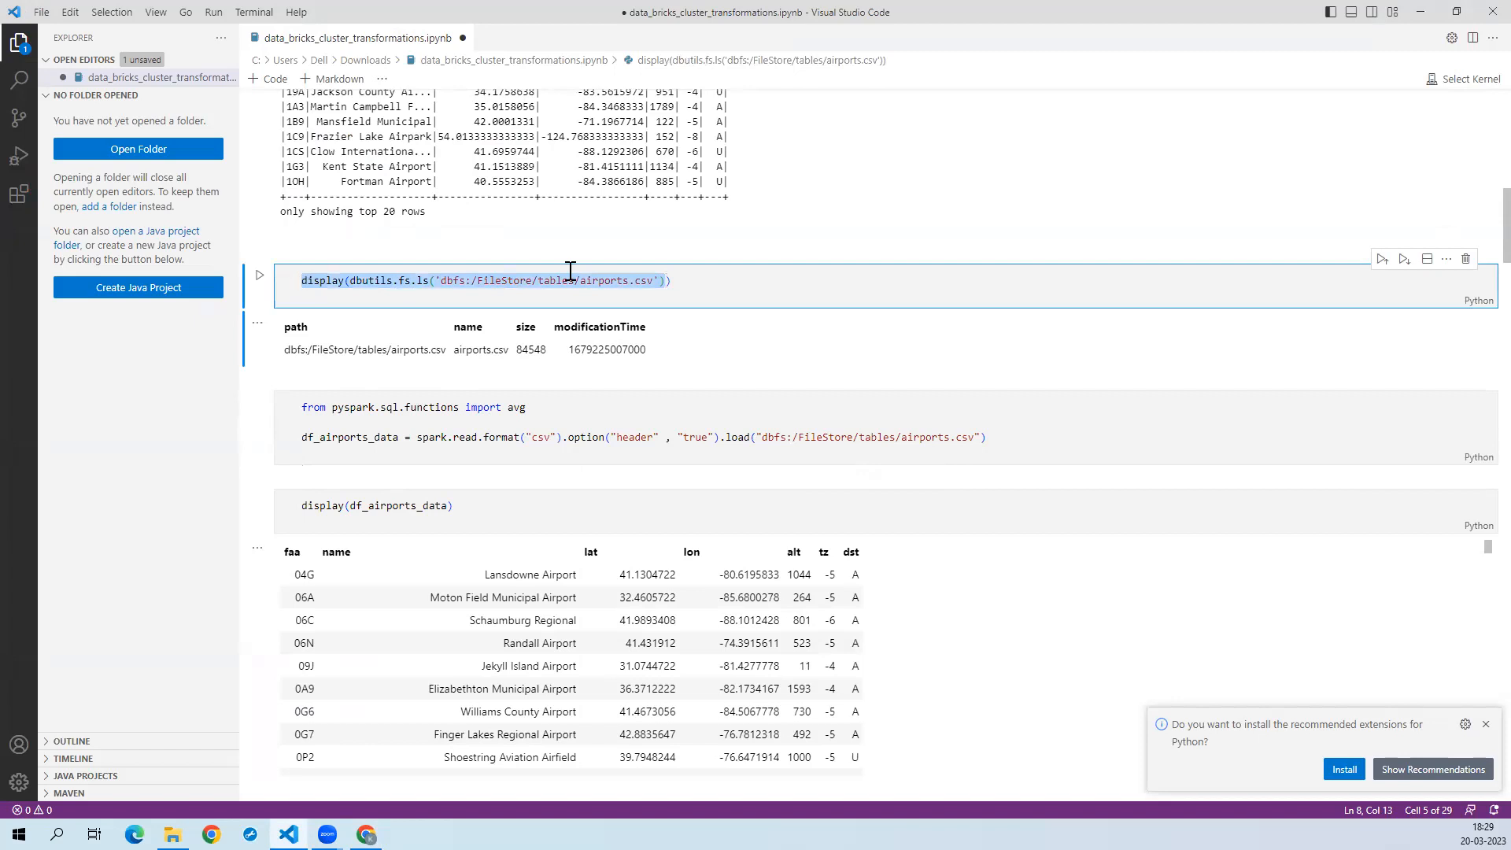
click(699, 283)
key(shift+Home)
key(ctrl+c)
click(419, 329)
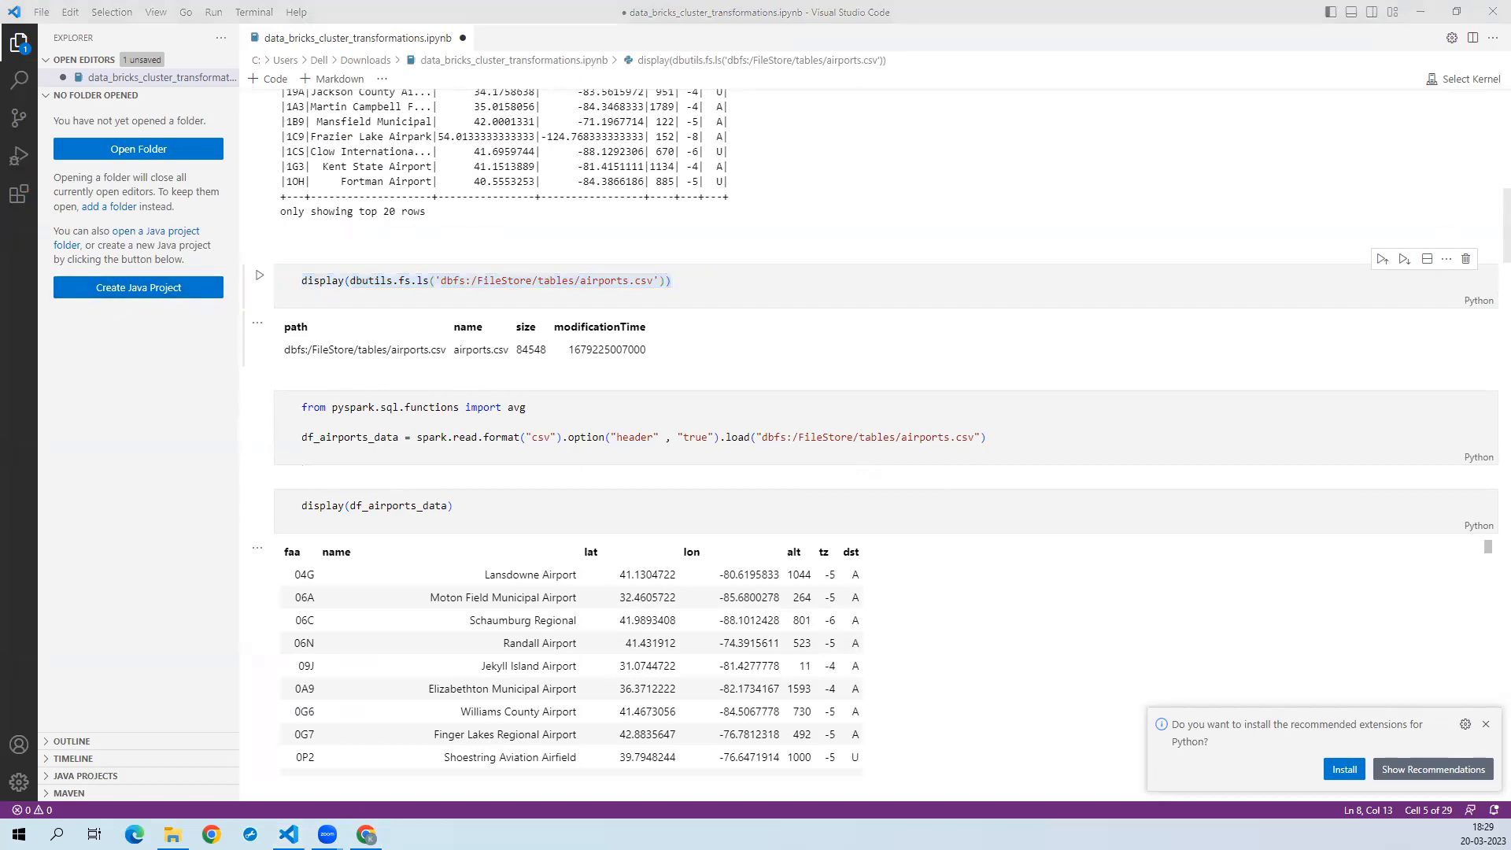
Step: Switch back to the Databricks notebook and paste the copied file-listing line into the first cell
key(alt+Tab)
click(489, 217)
key(ctrl+v)
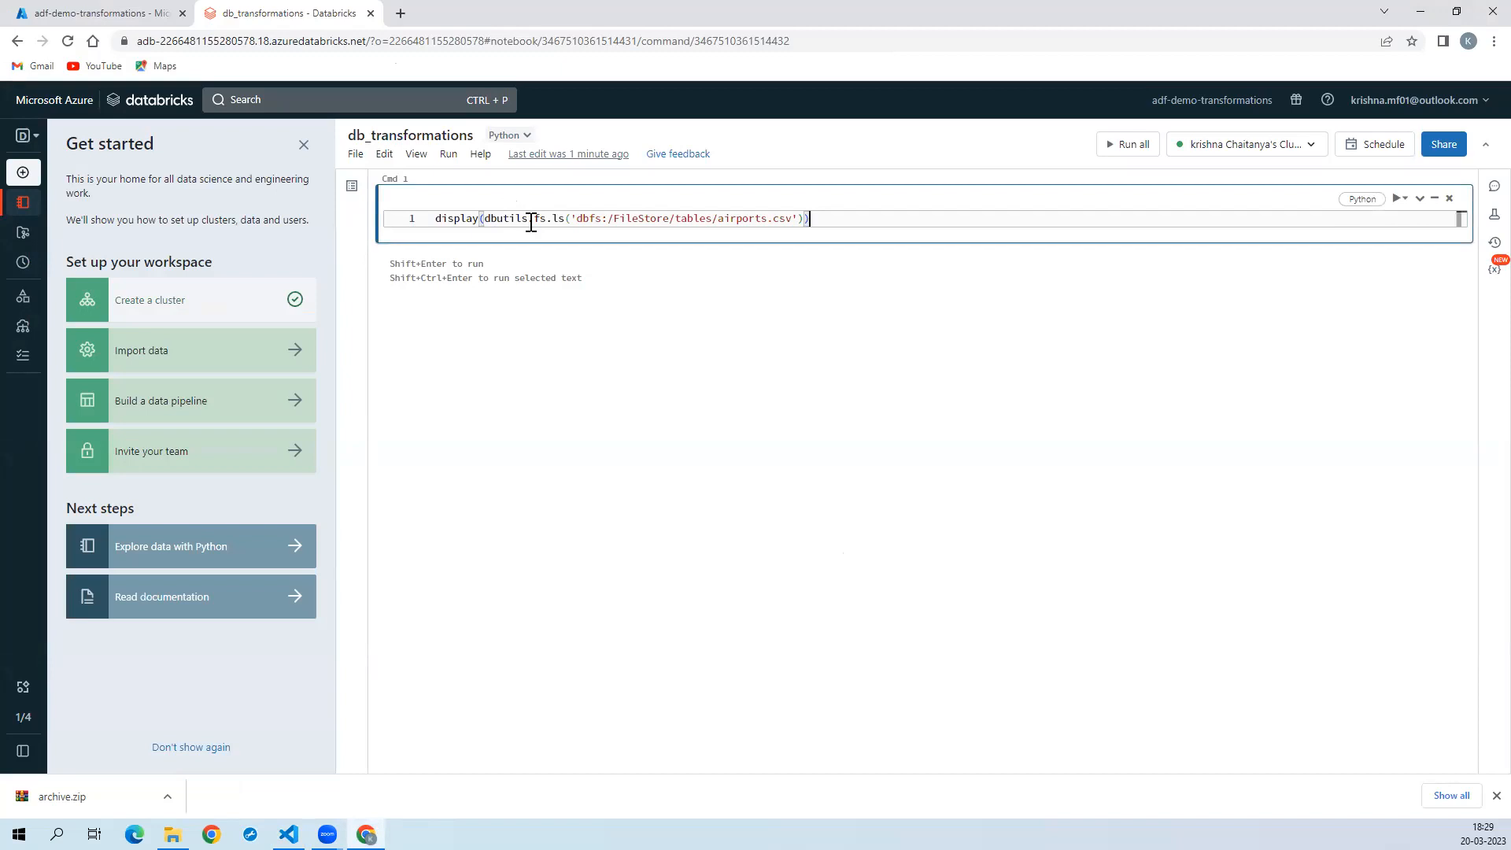
Step: Examine the dbutils, fs and ls parts of the file-listing command in the first cell
double_click(513, 218)
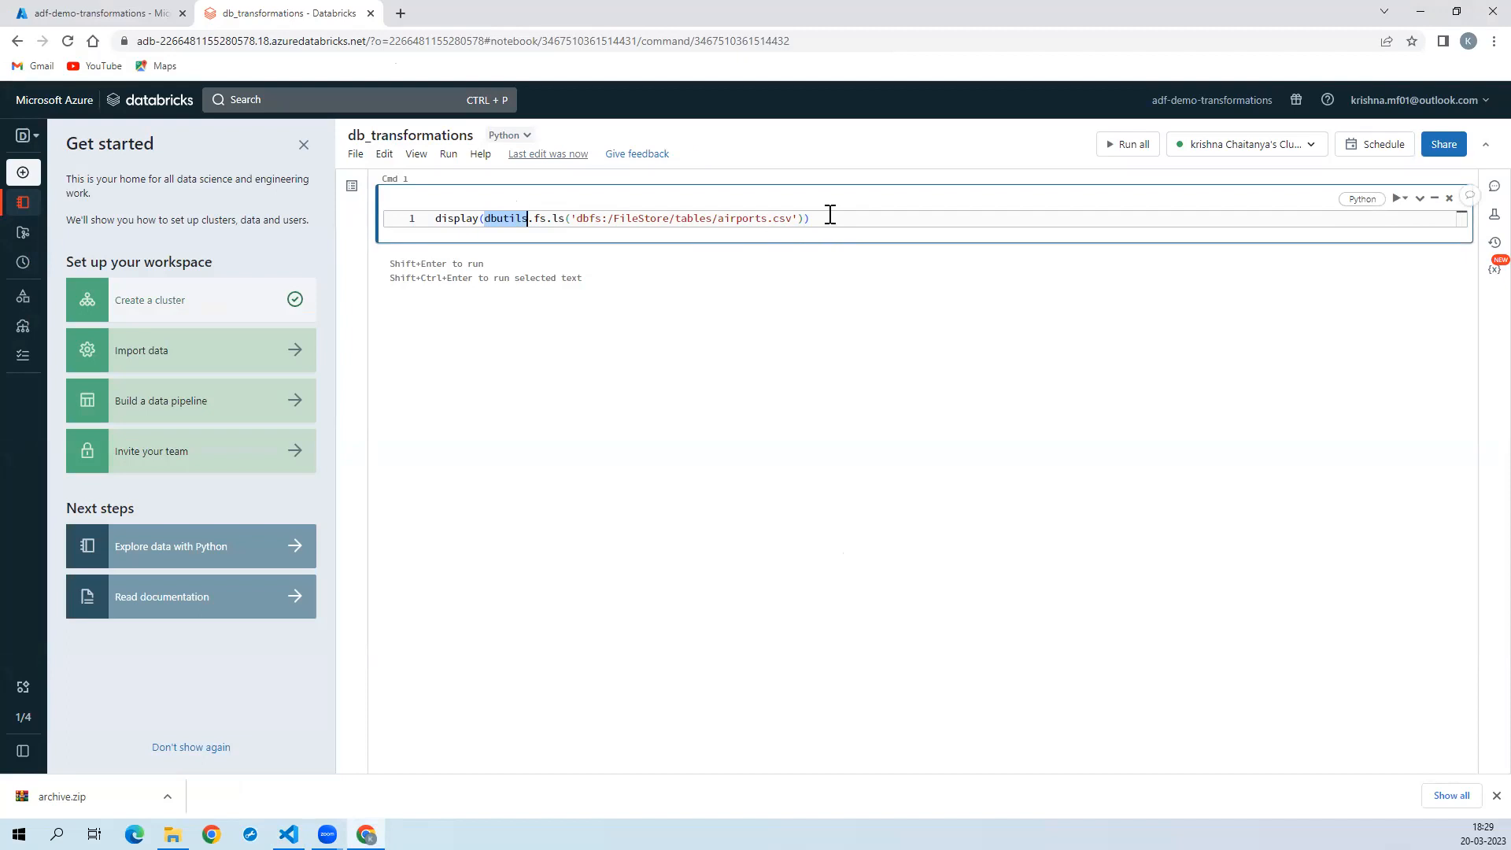
click(831, 216)
double_click(508, 219)
double_click(543, 219)
double_click(557, 218)
drag(483, 217, 569, 218)
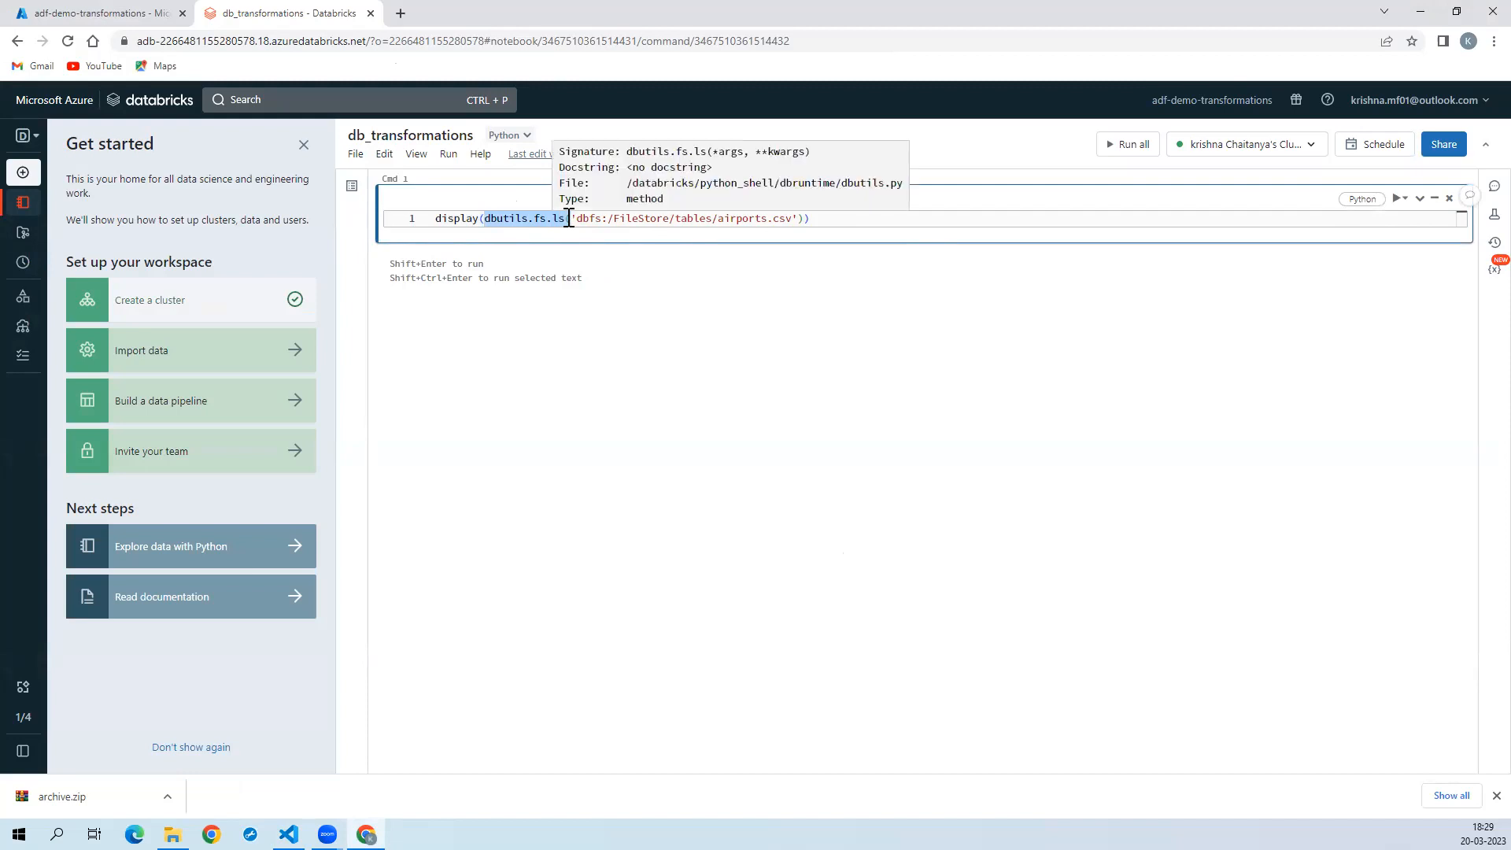
click(569, 219)
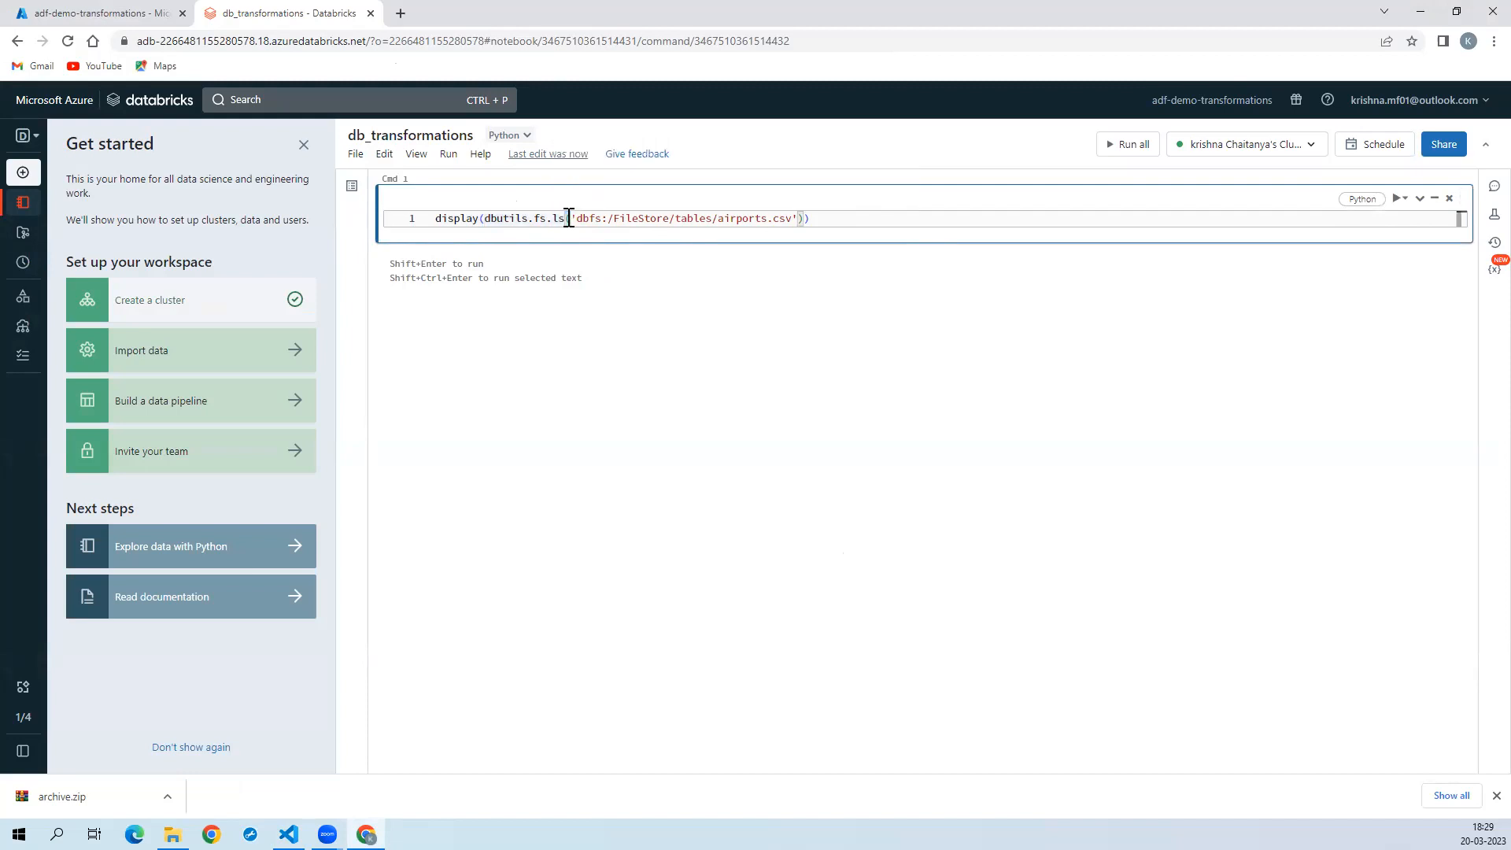
key(Escape)
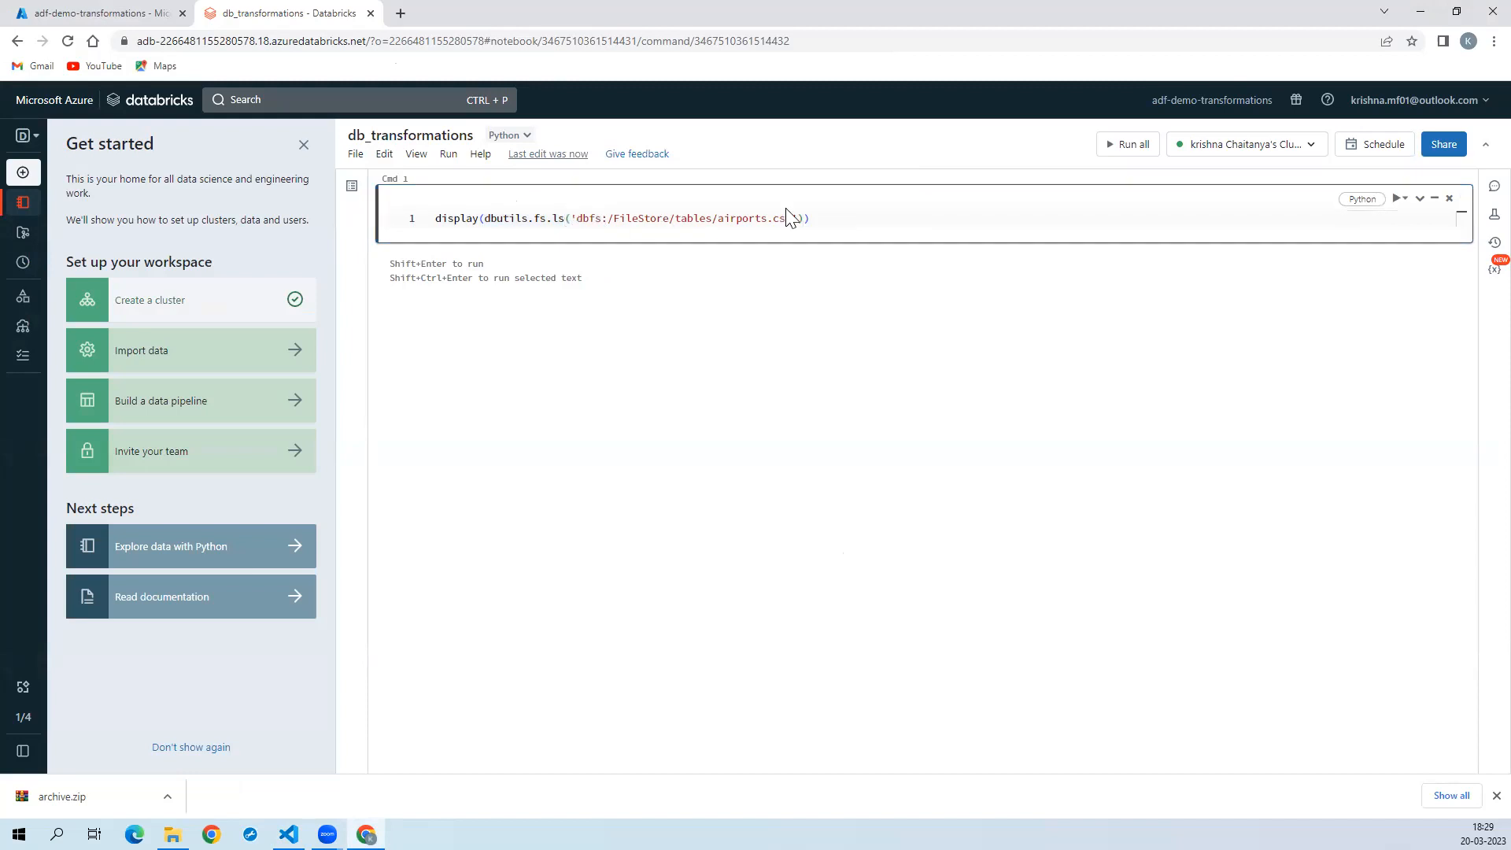
click(835, 221)
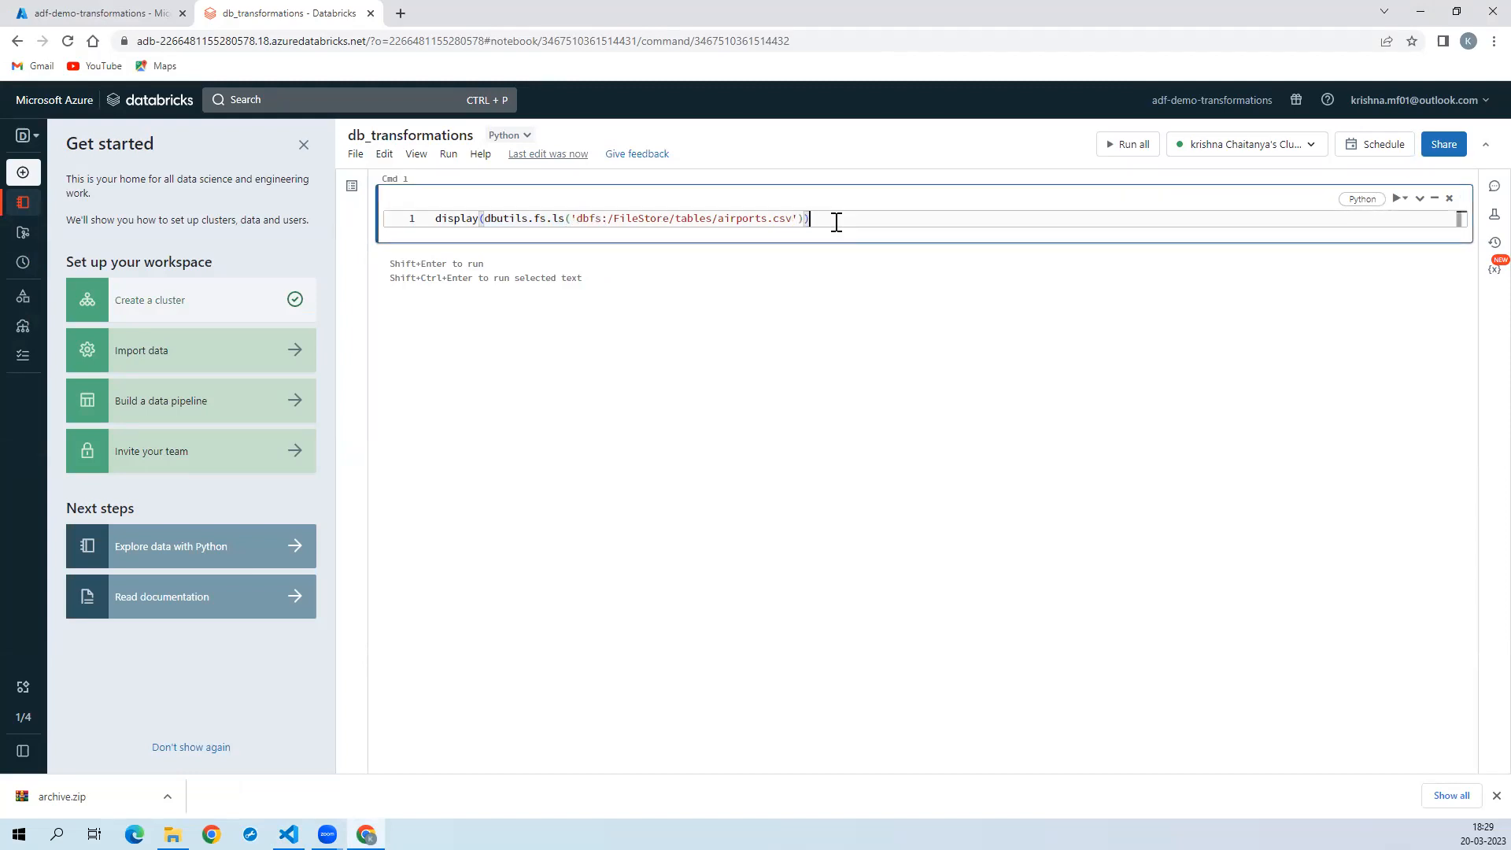
Step: Change the file name in the listing command's path to Airports.csv with a capital A
click(740, 218)
key(BackSpace)
text(S)
click(731, 250)
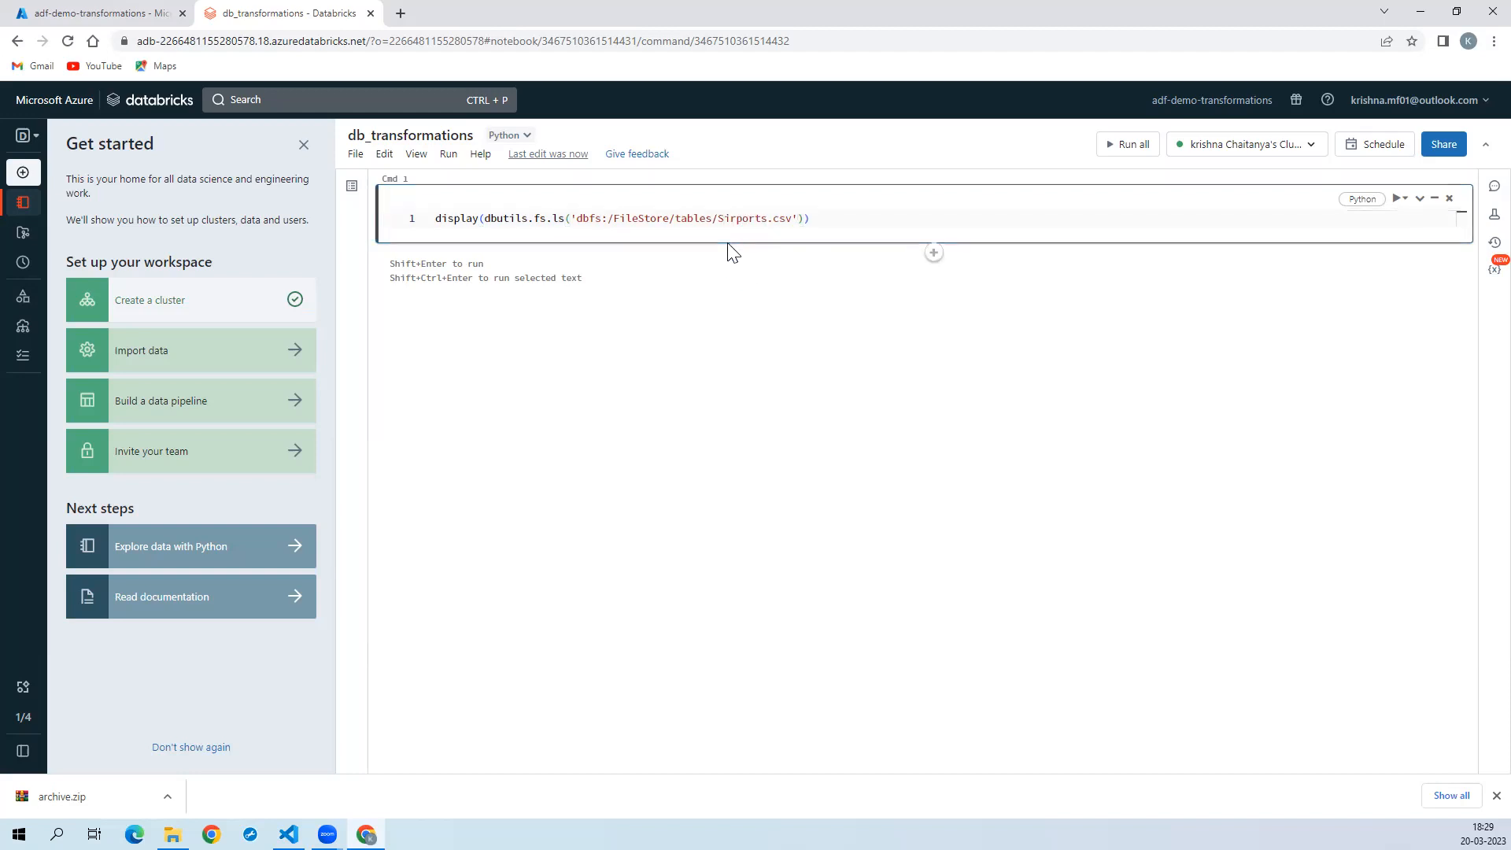
click(725, 220)
key(BackSpace)
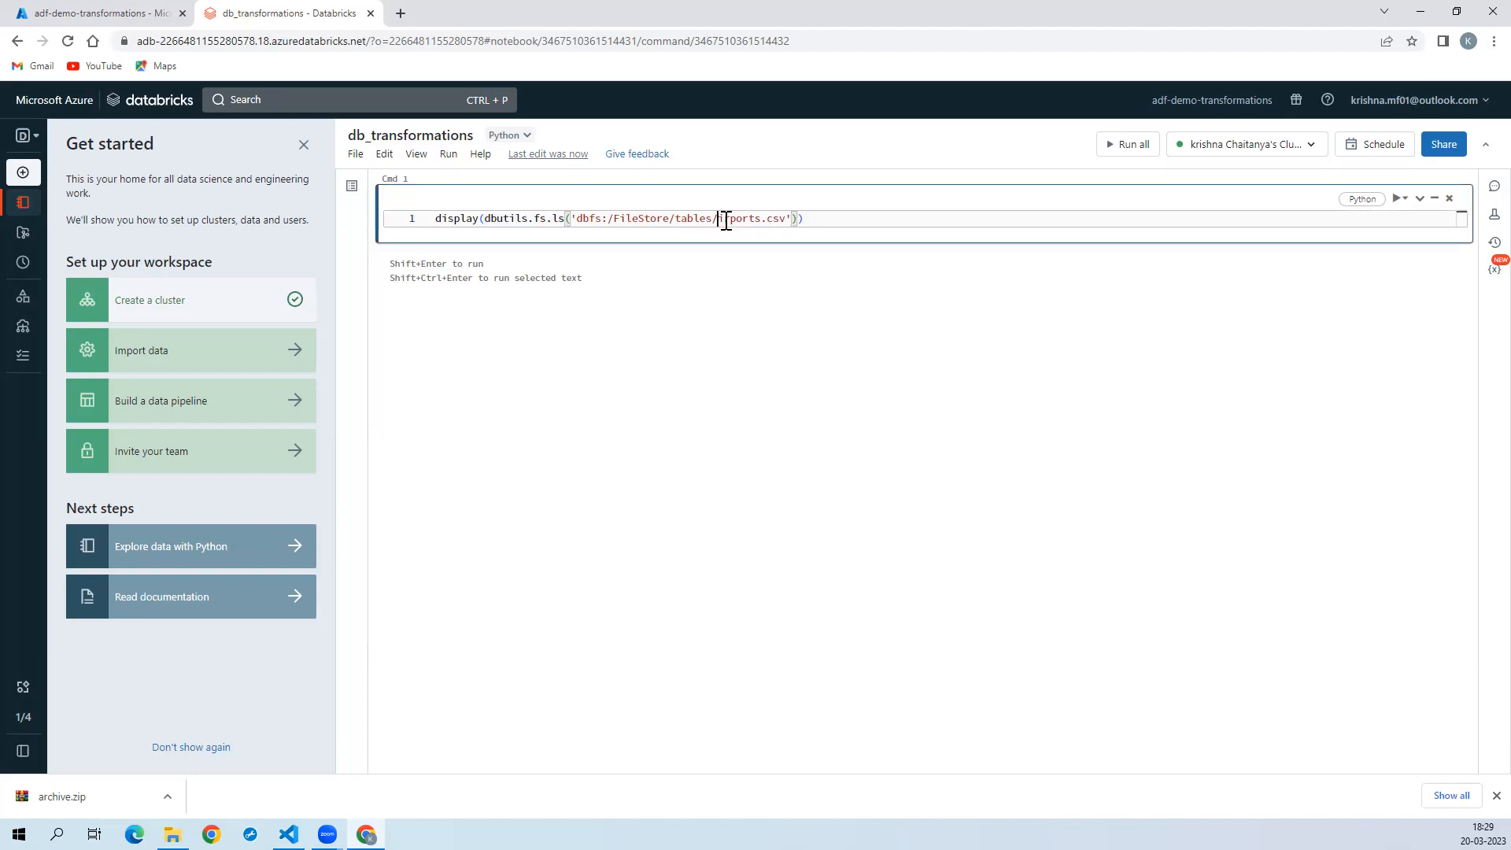
text(A)
Step: Run the first cell to list Airports.csv in DBFS and allow the site's browser notifications
click(1405, 201)
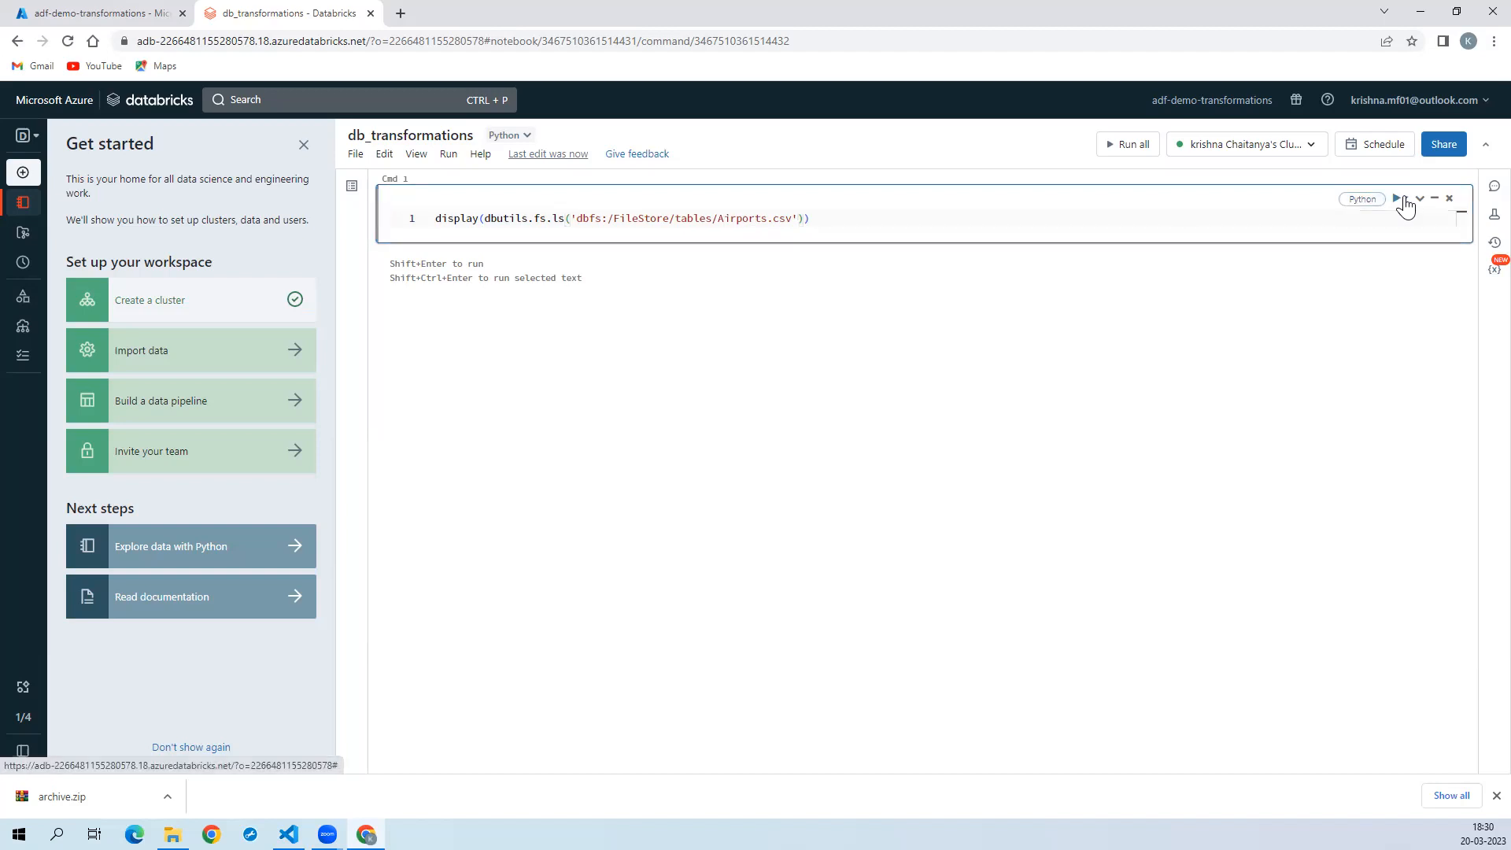
click(1405, 224)
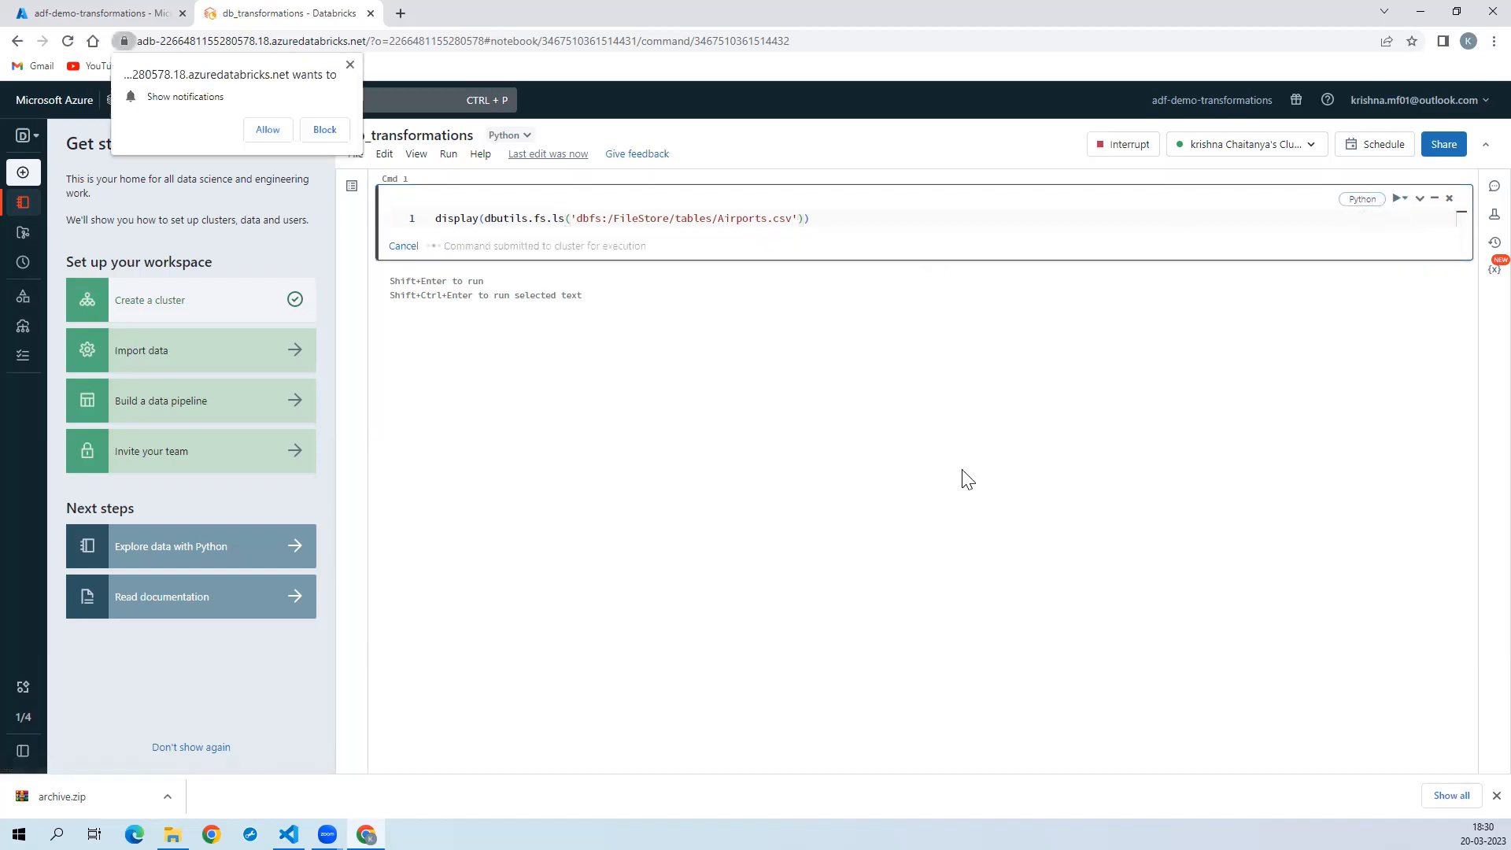
click(252, 128)
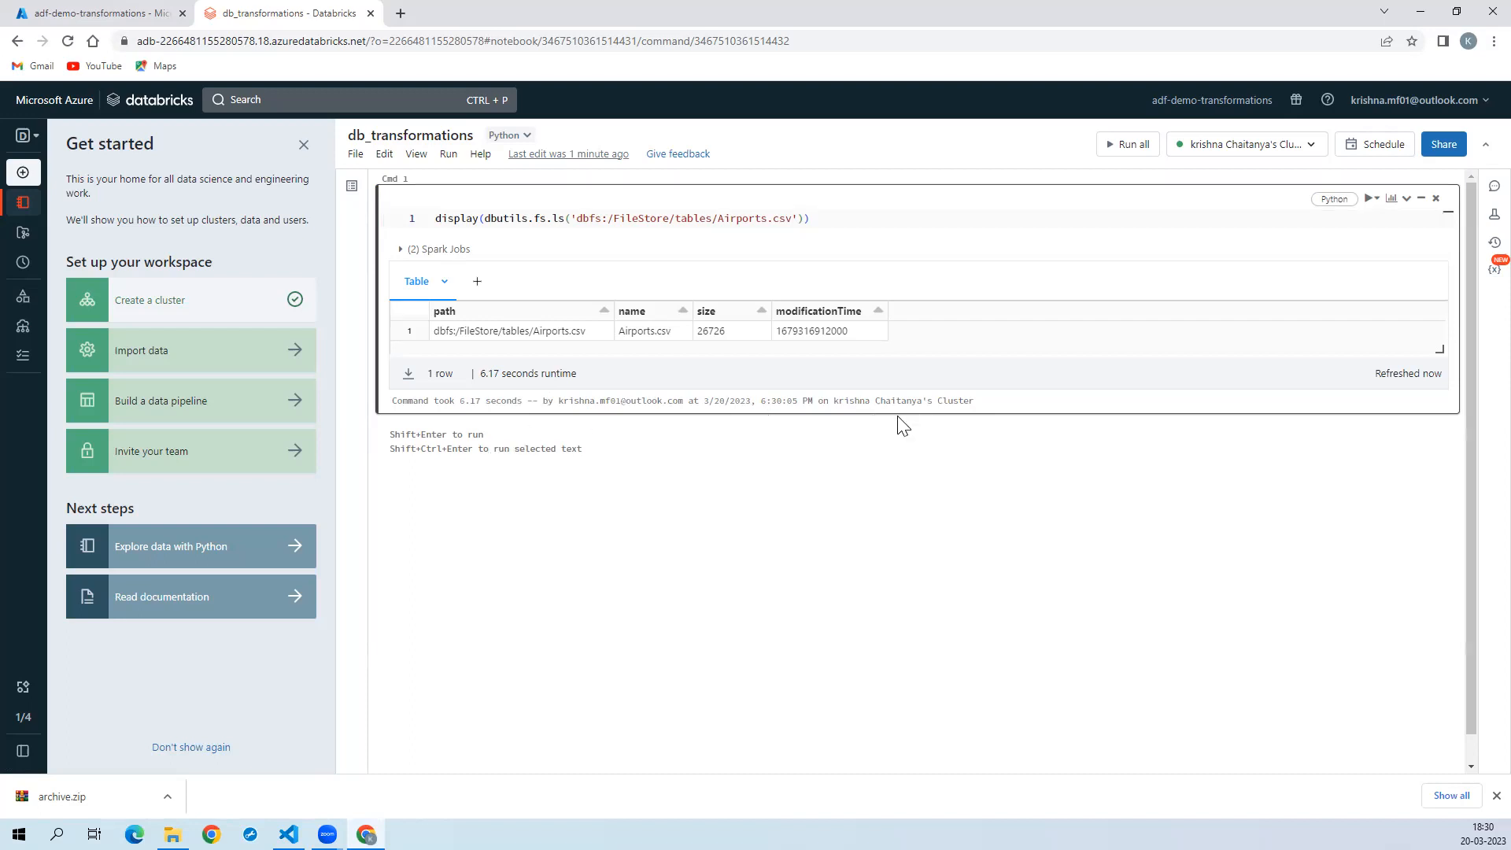
Step: Add a second notebook cell, then copy the SparkSession creation code from data_bricks_cluster_transformations.ipynb in Visual Studio Code
click(929, 425)
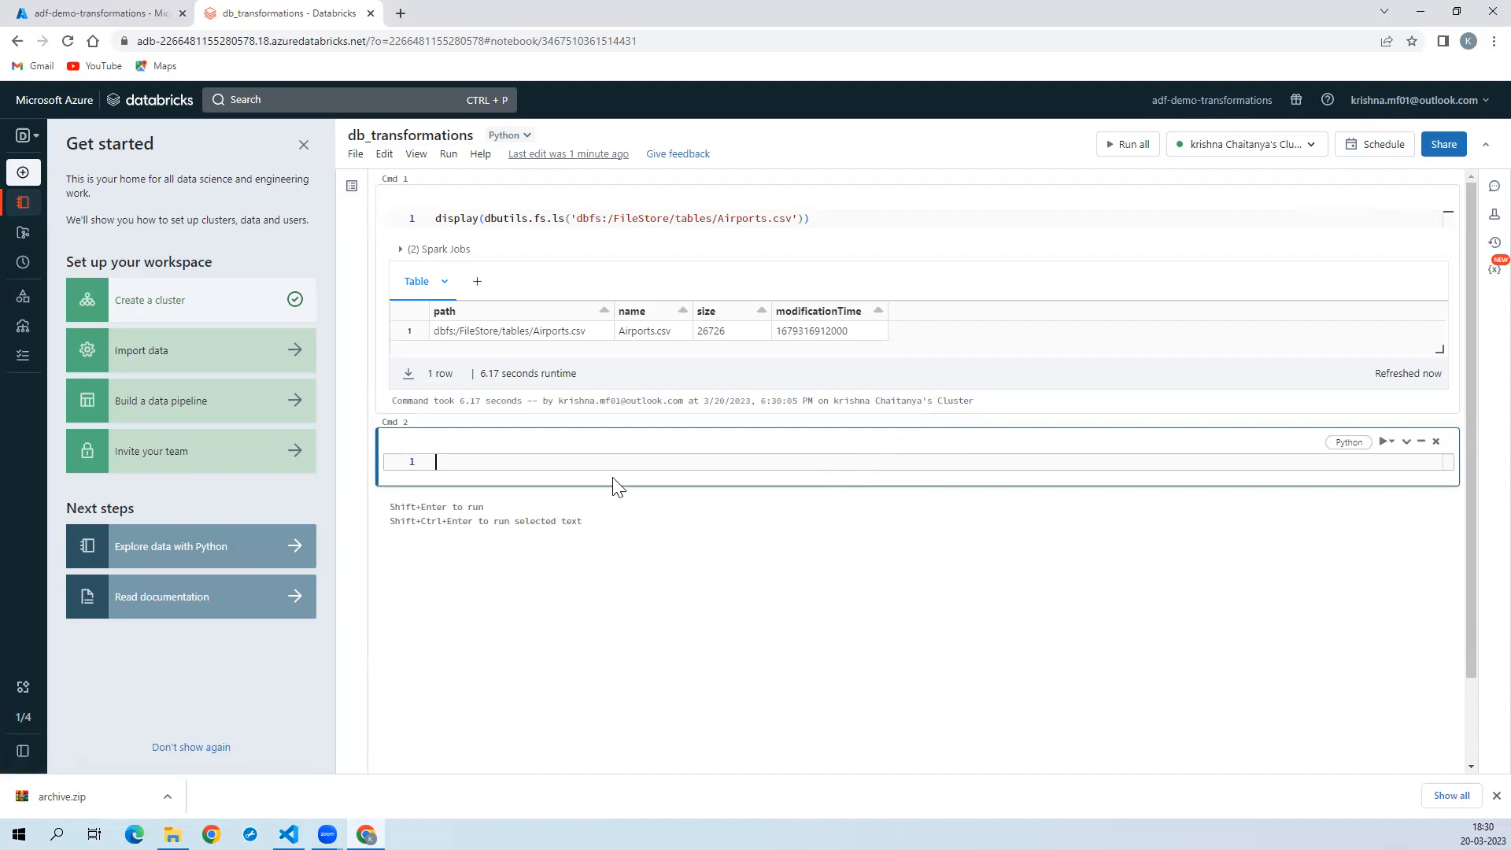
key(alt+Tab)
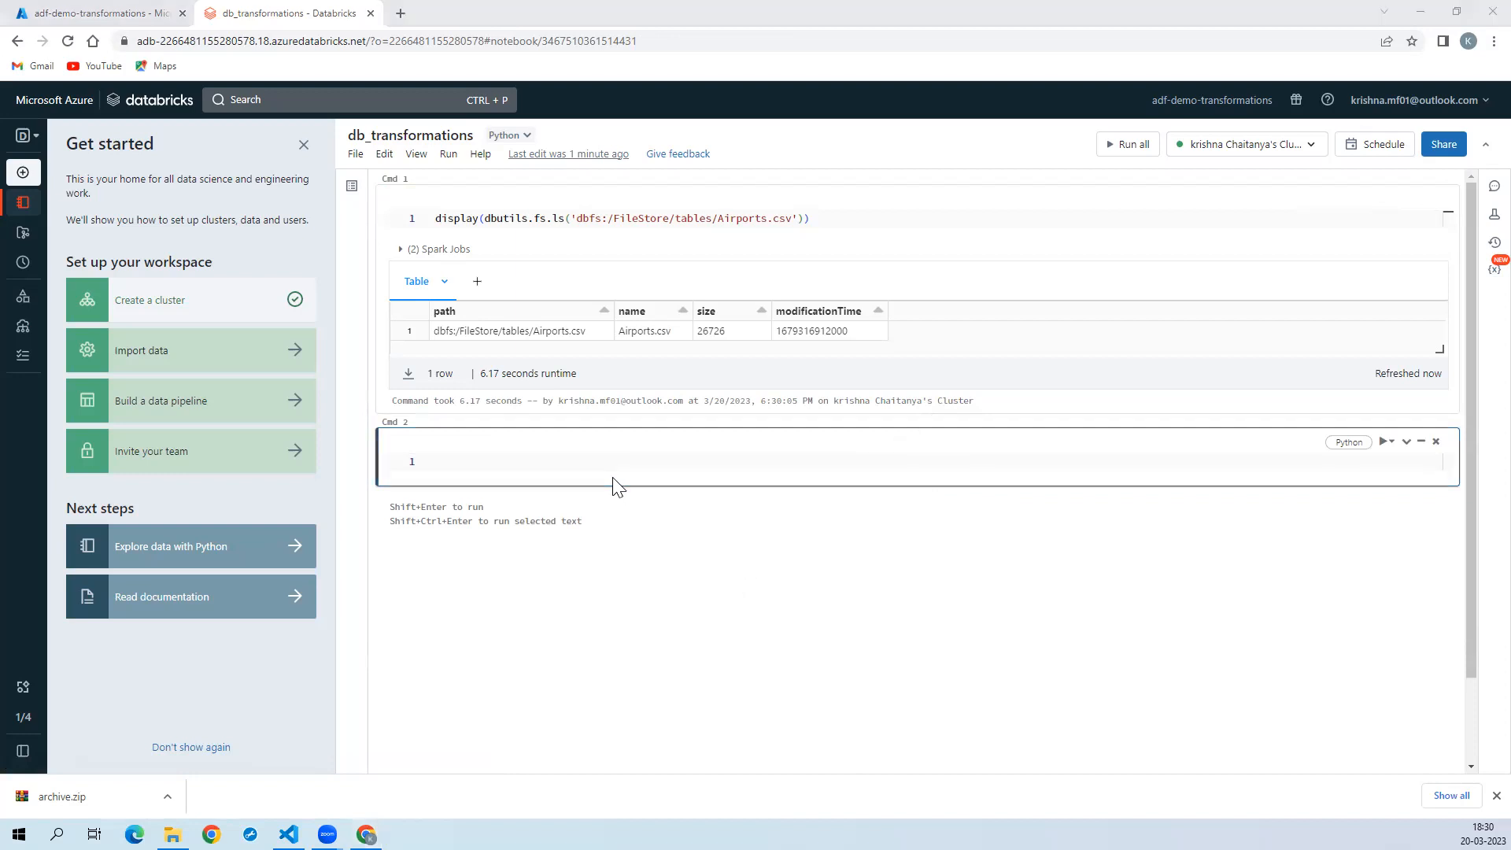
click(541, 459)
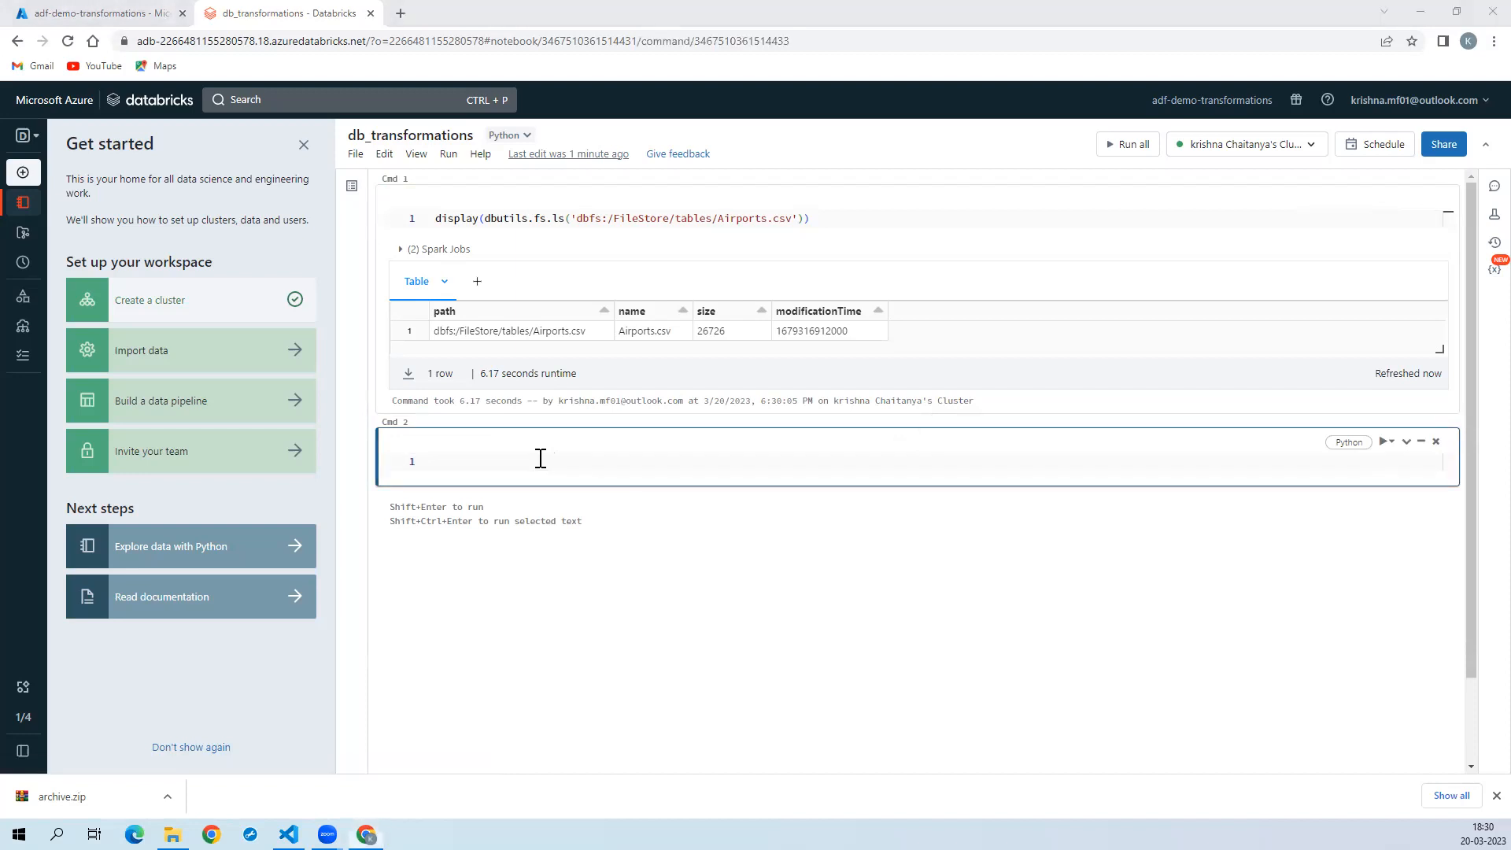
key(alt+Tab)
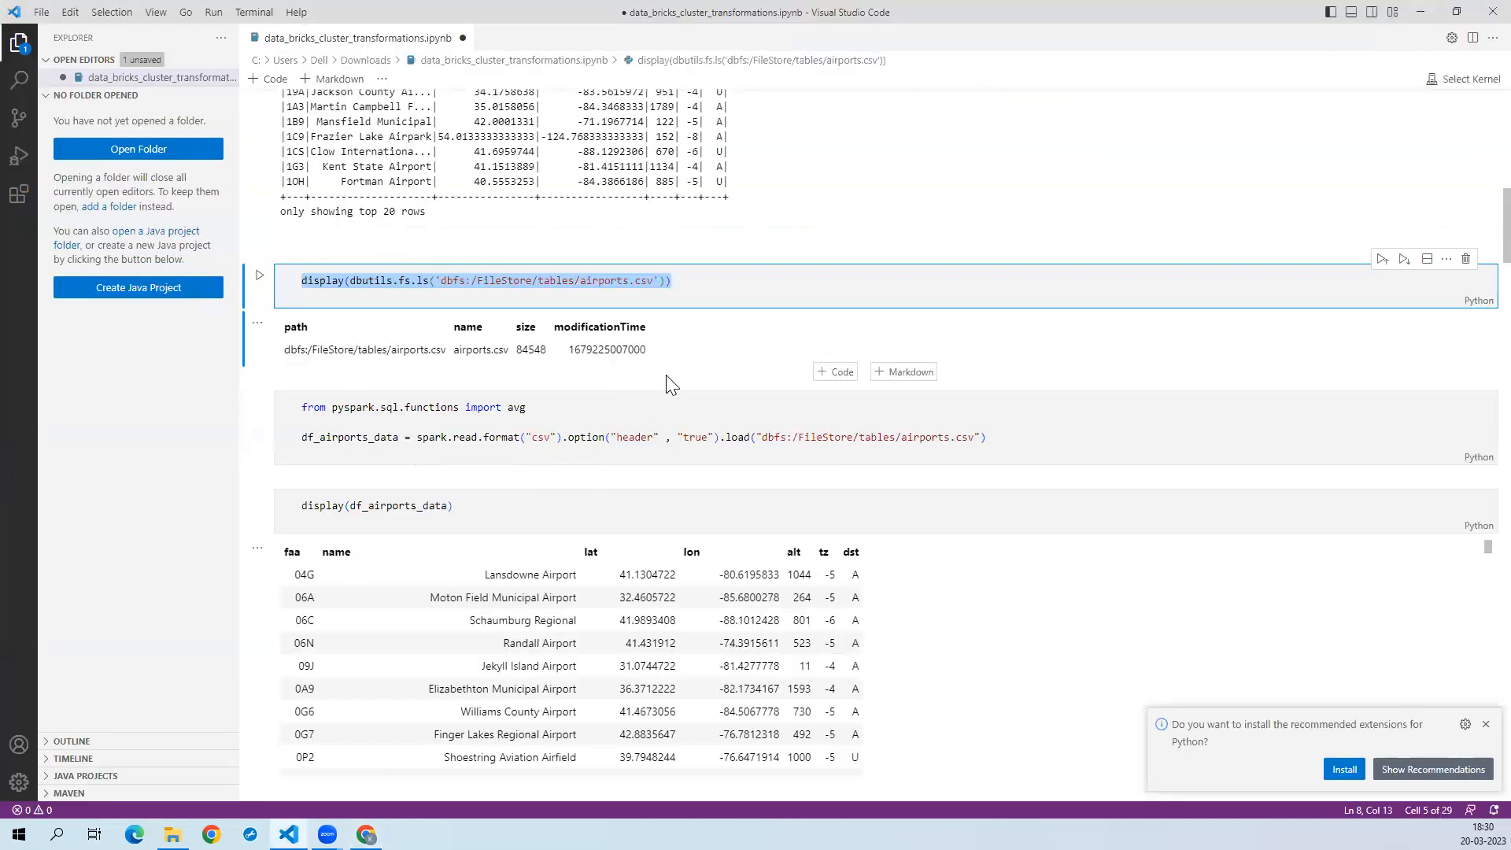
key(Escape)
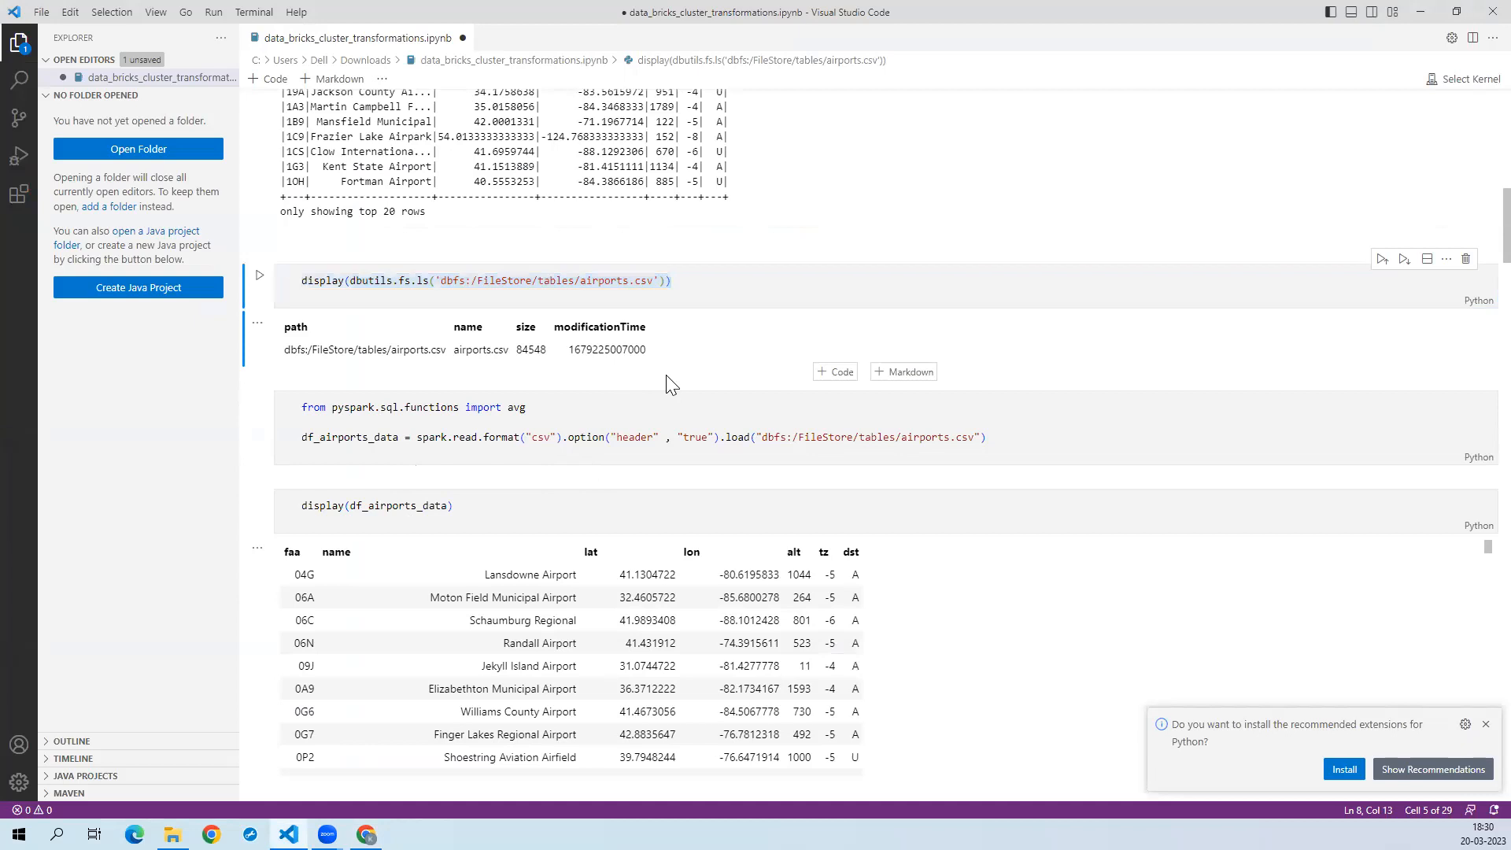
scroll(671, 385, up, 8)
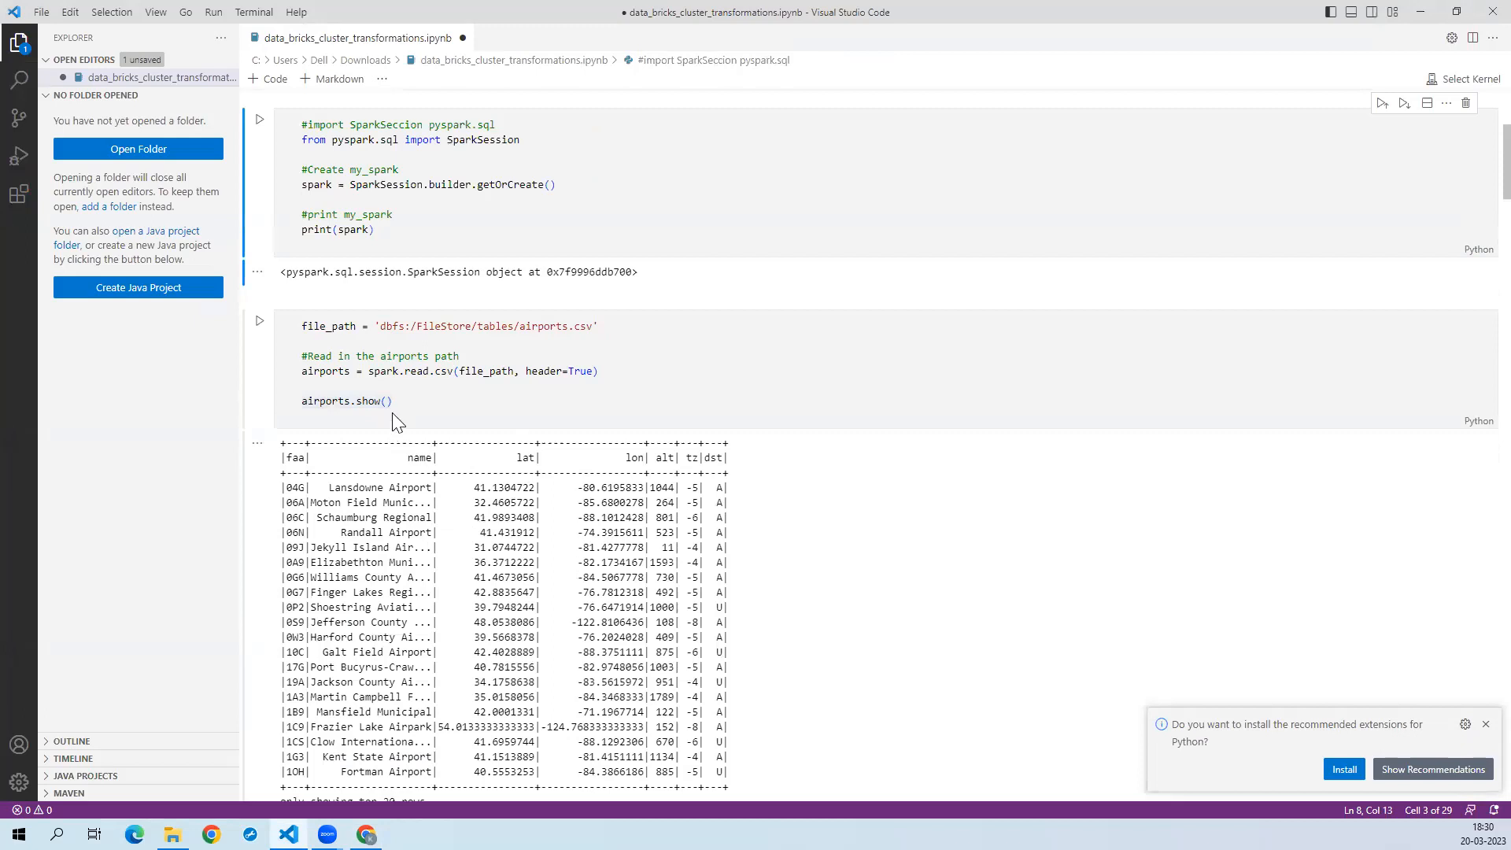
drag(395, 230, 276, 92)
key(ctrl+c)
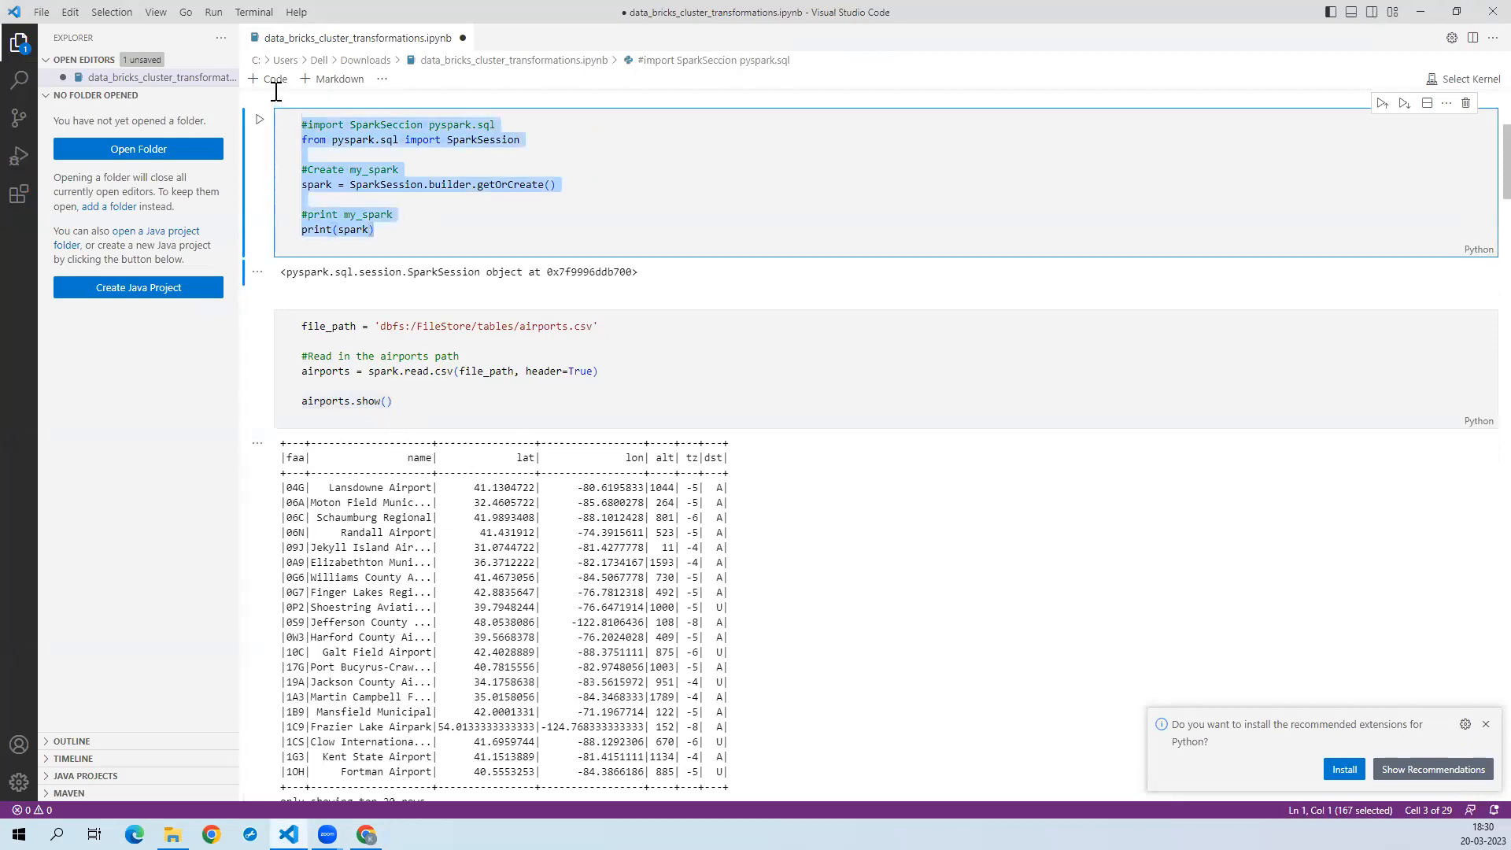
Step: Switch back to Databricks, sign in again with Azure AD, and paste the SparkSession code into the second cell
key(alt+Tab)
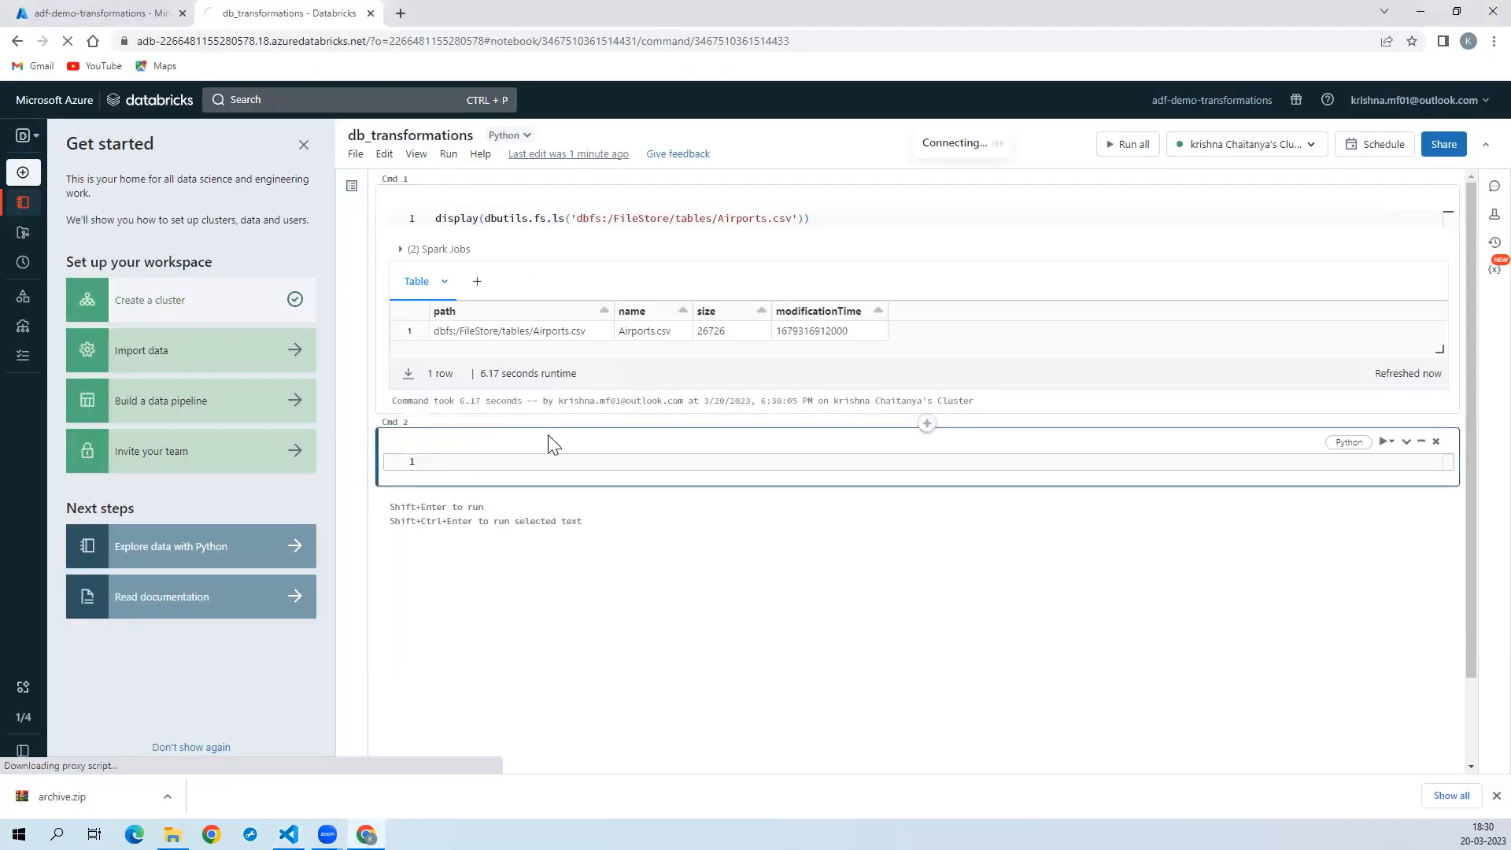
key(ctrl+v)
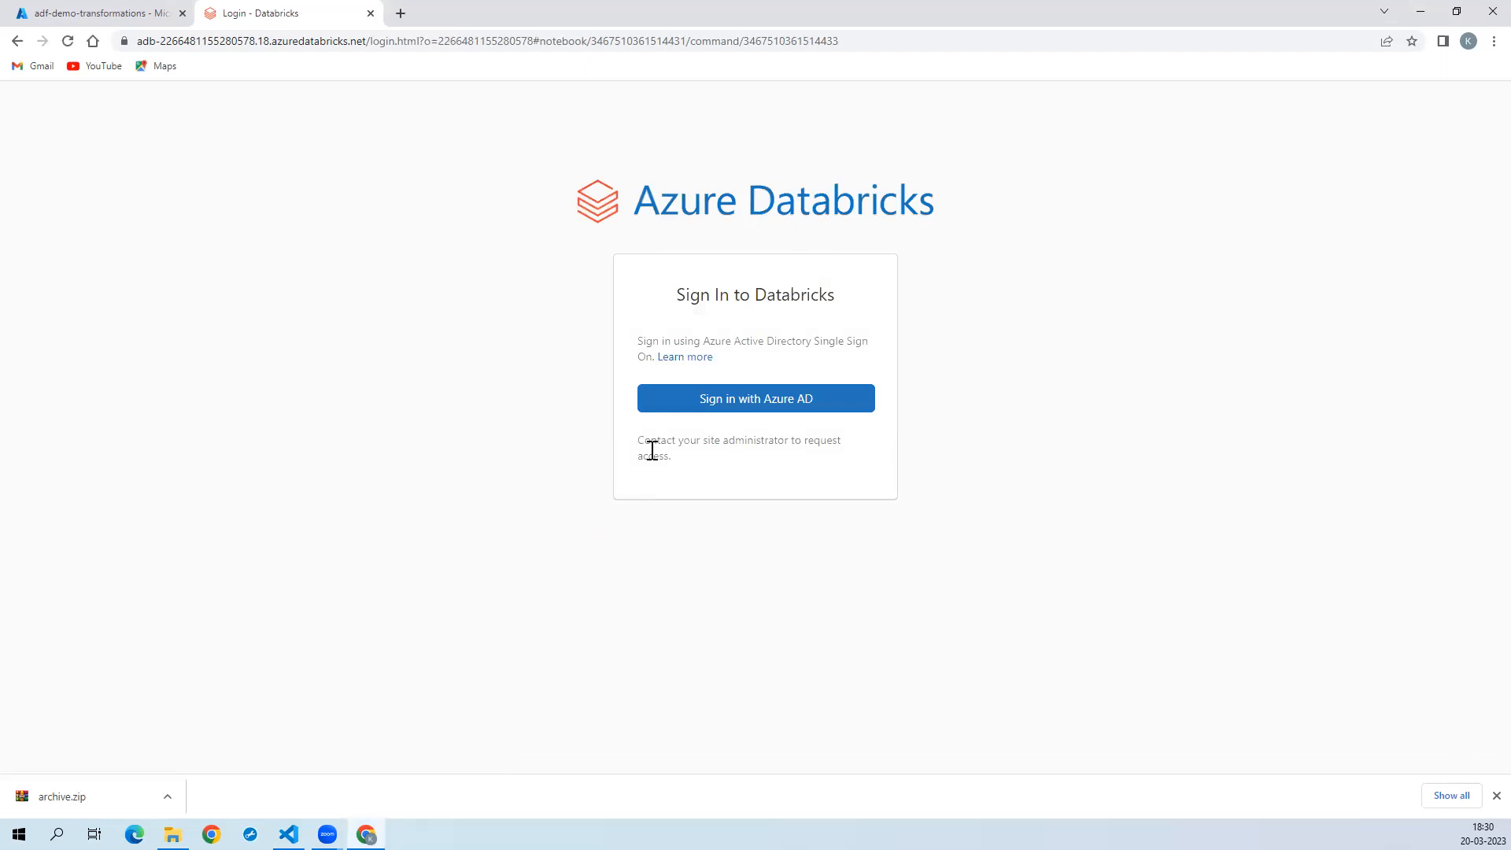
click(751, 410)
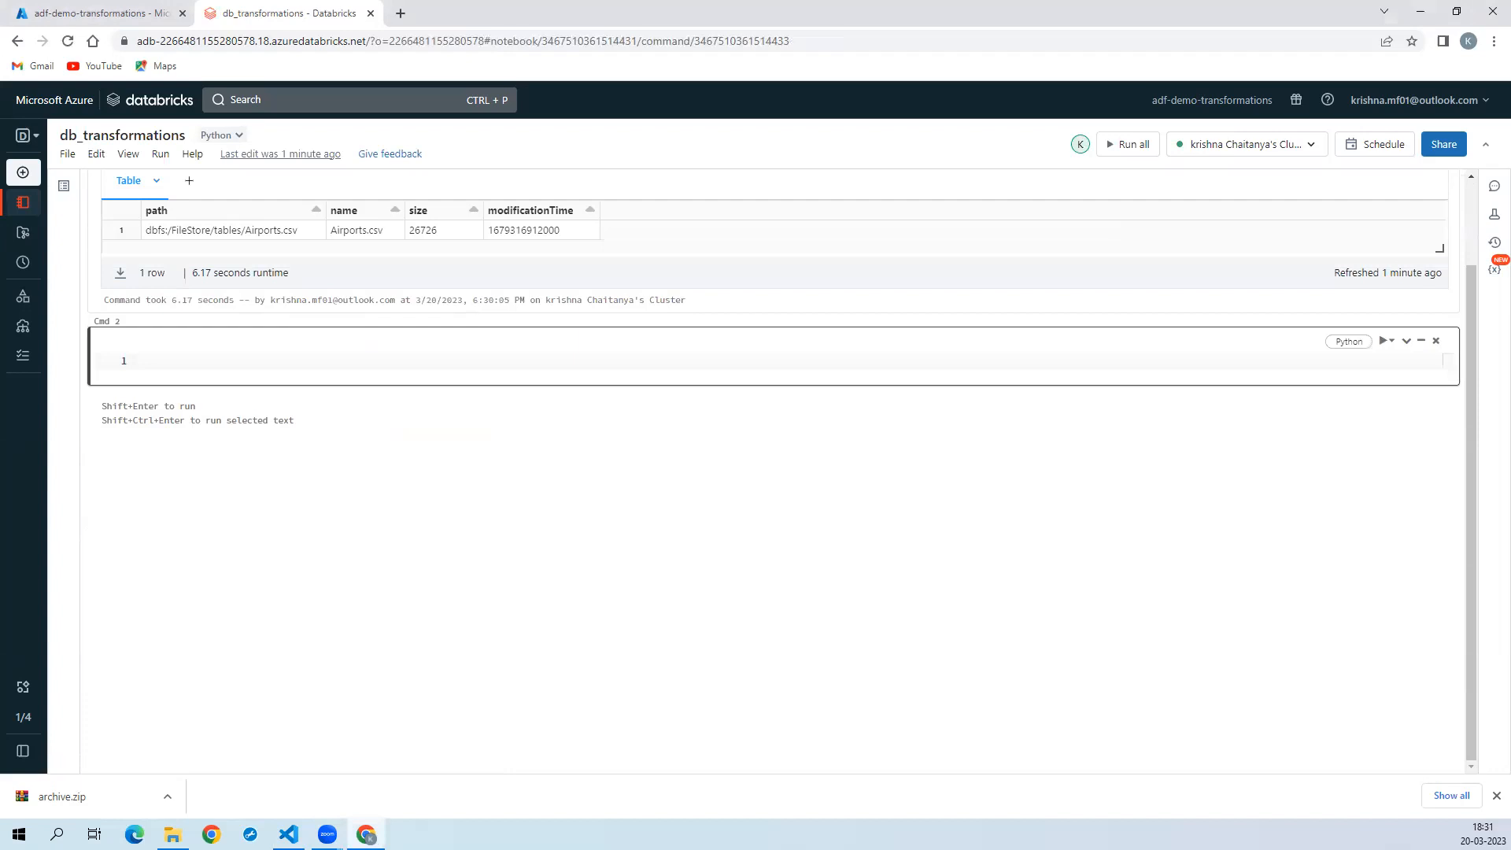
click(218, 361)
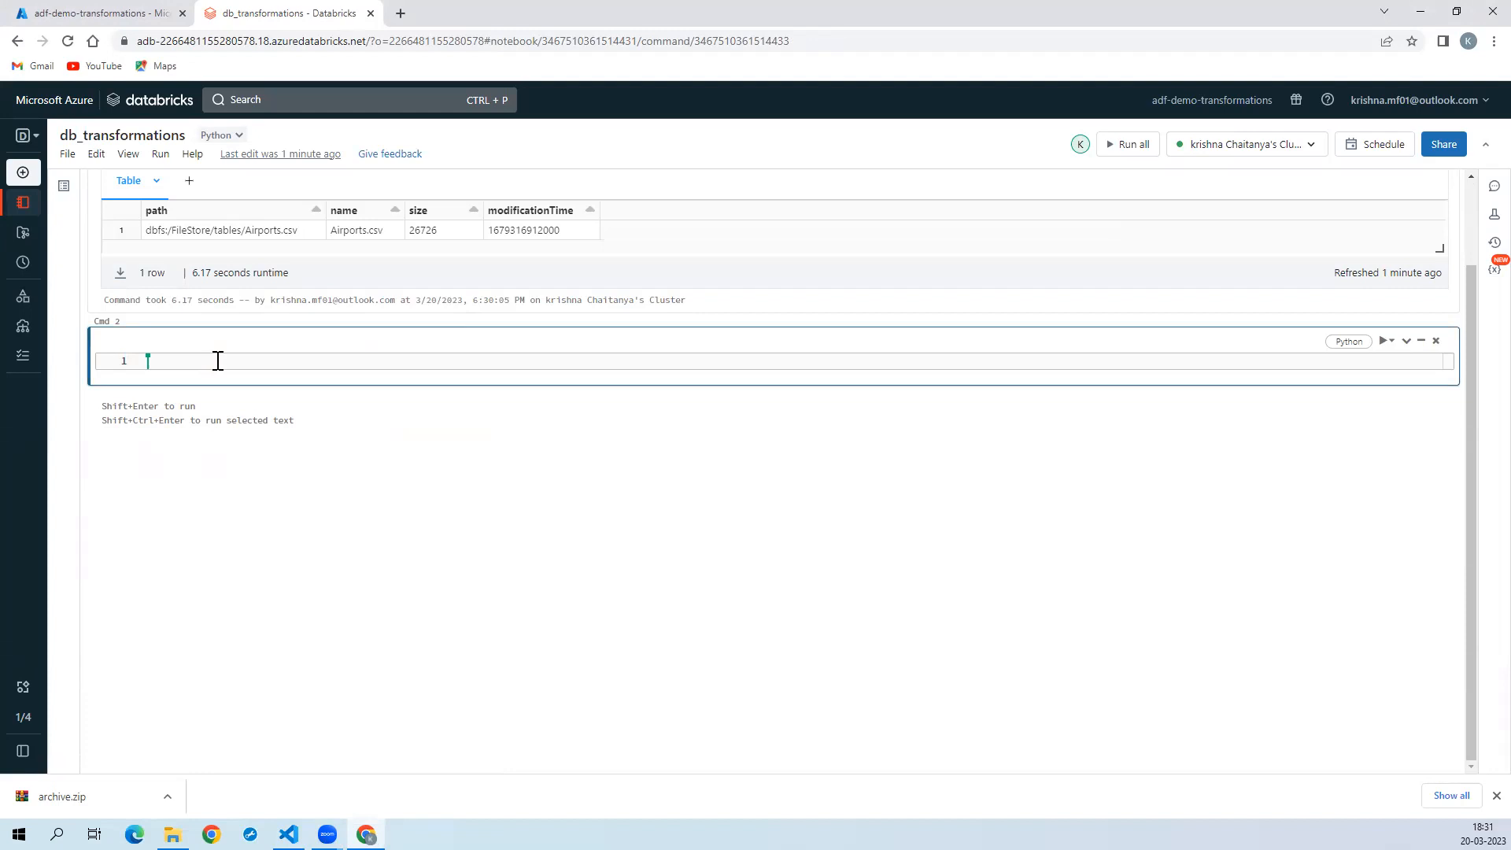
key(ctrl+v)
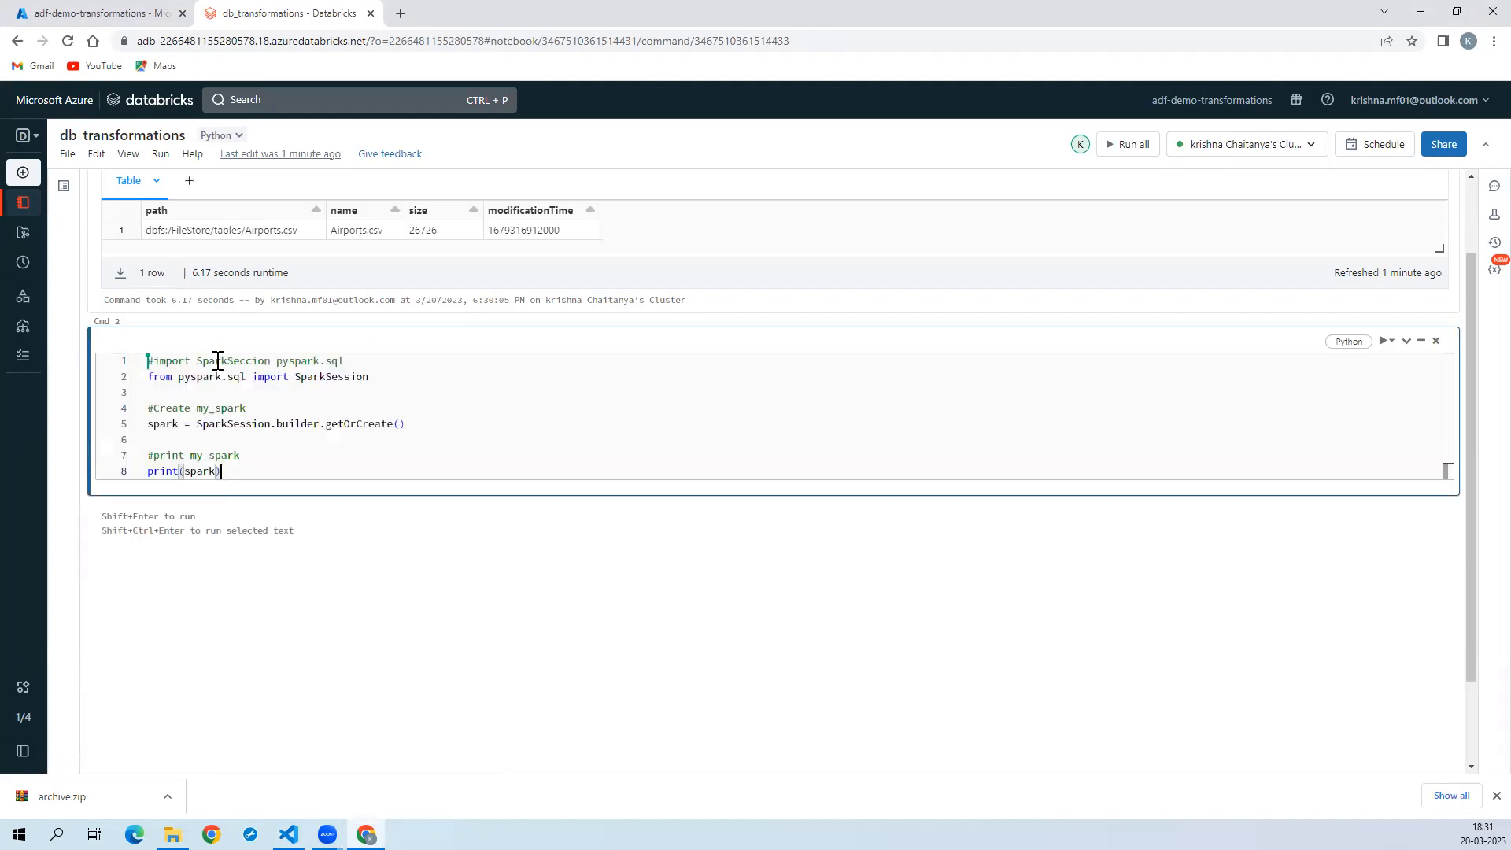
Step: Examine the pyspark.sql import of SparkSession and the builder and getOrCreate parts of the second cell
double_click(323, 378)
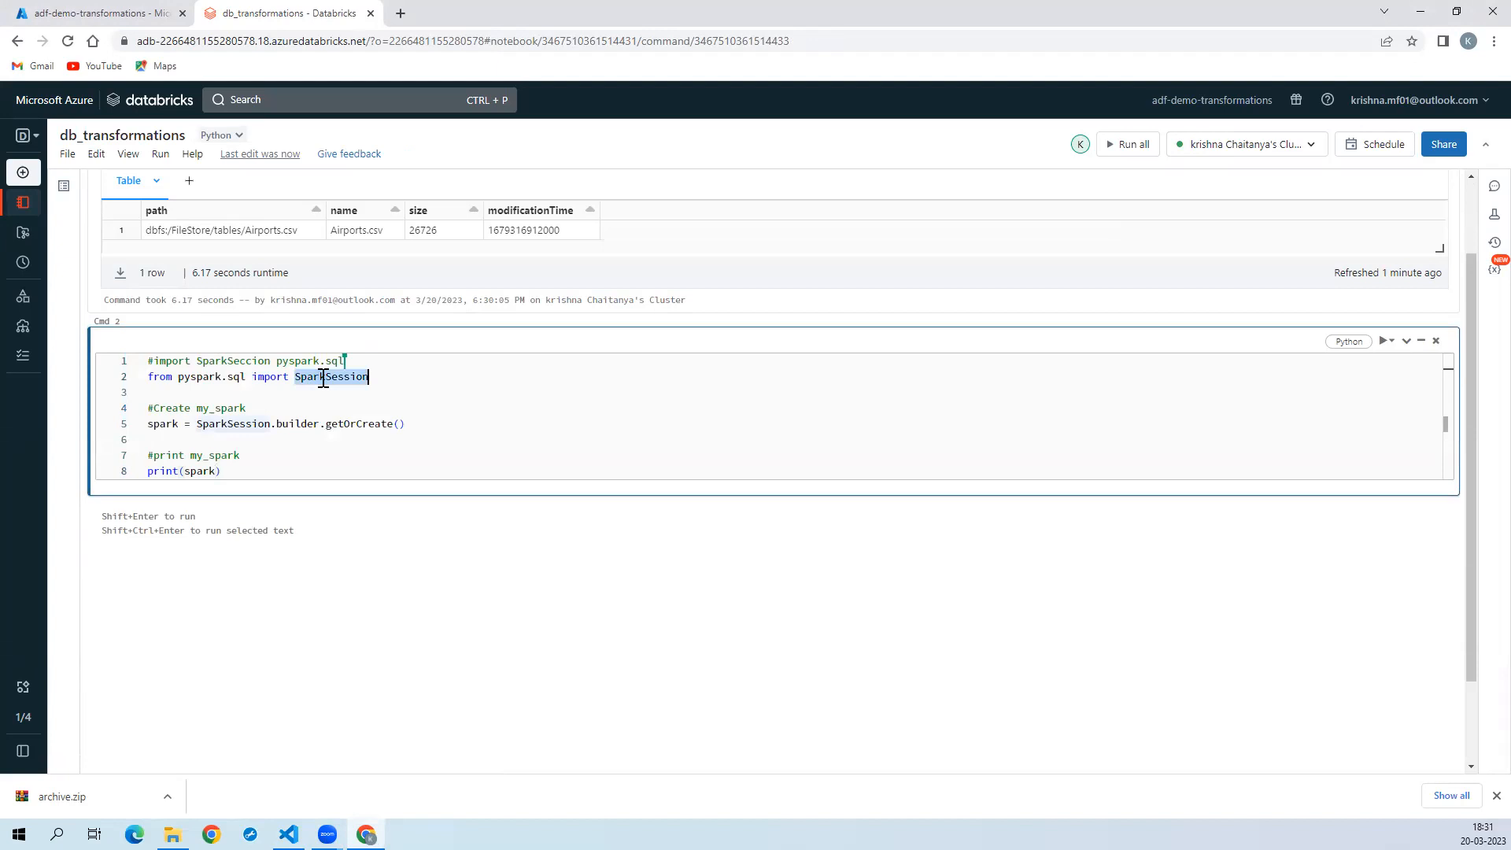
double_click(254, 425)
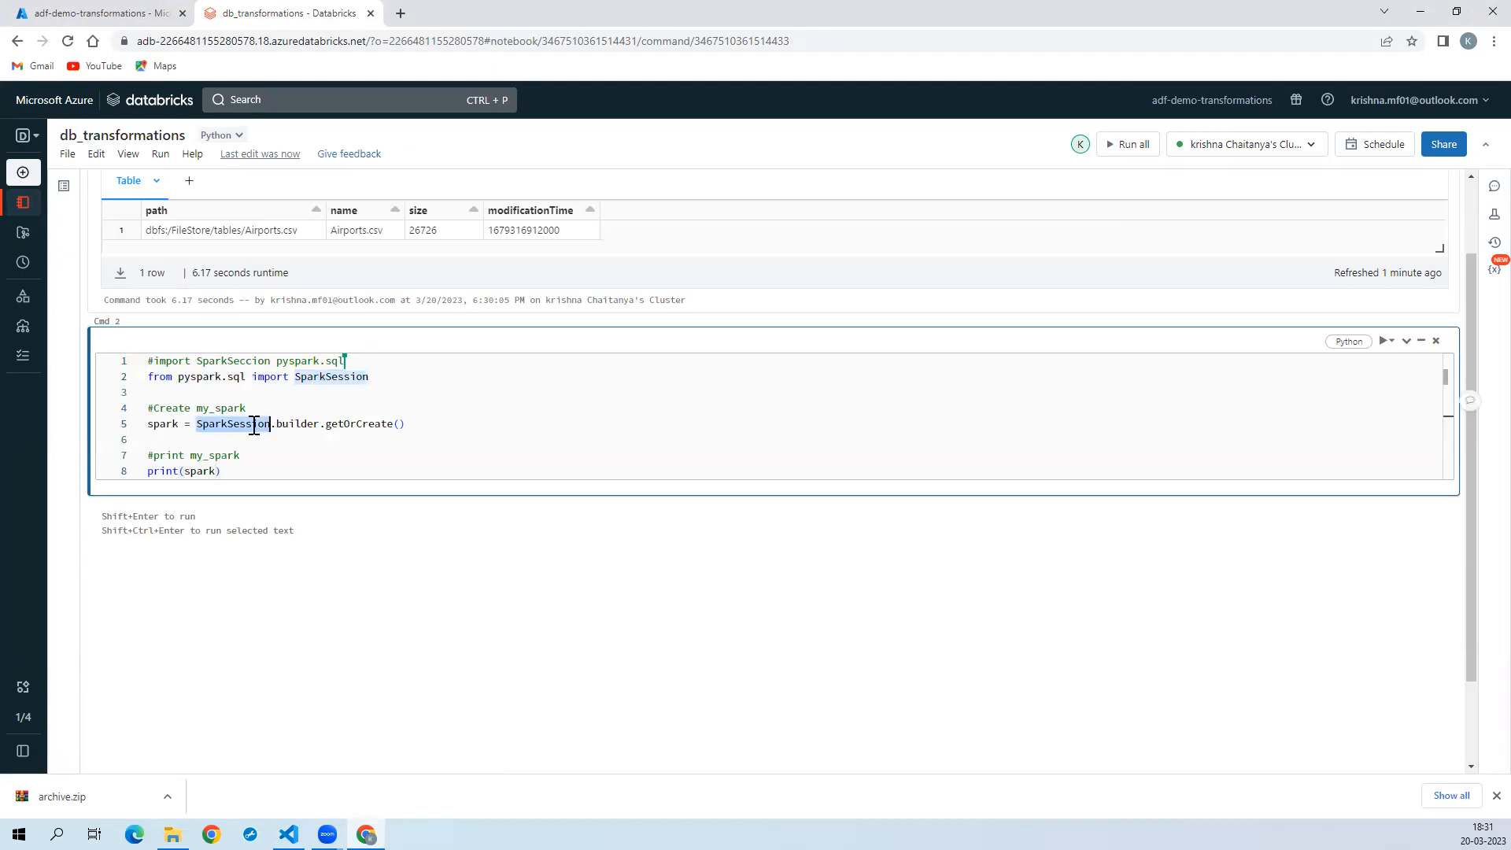
drag(252, 375, 180, 375)
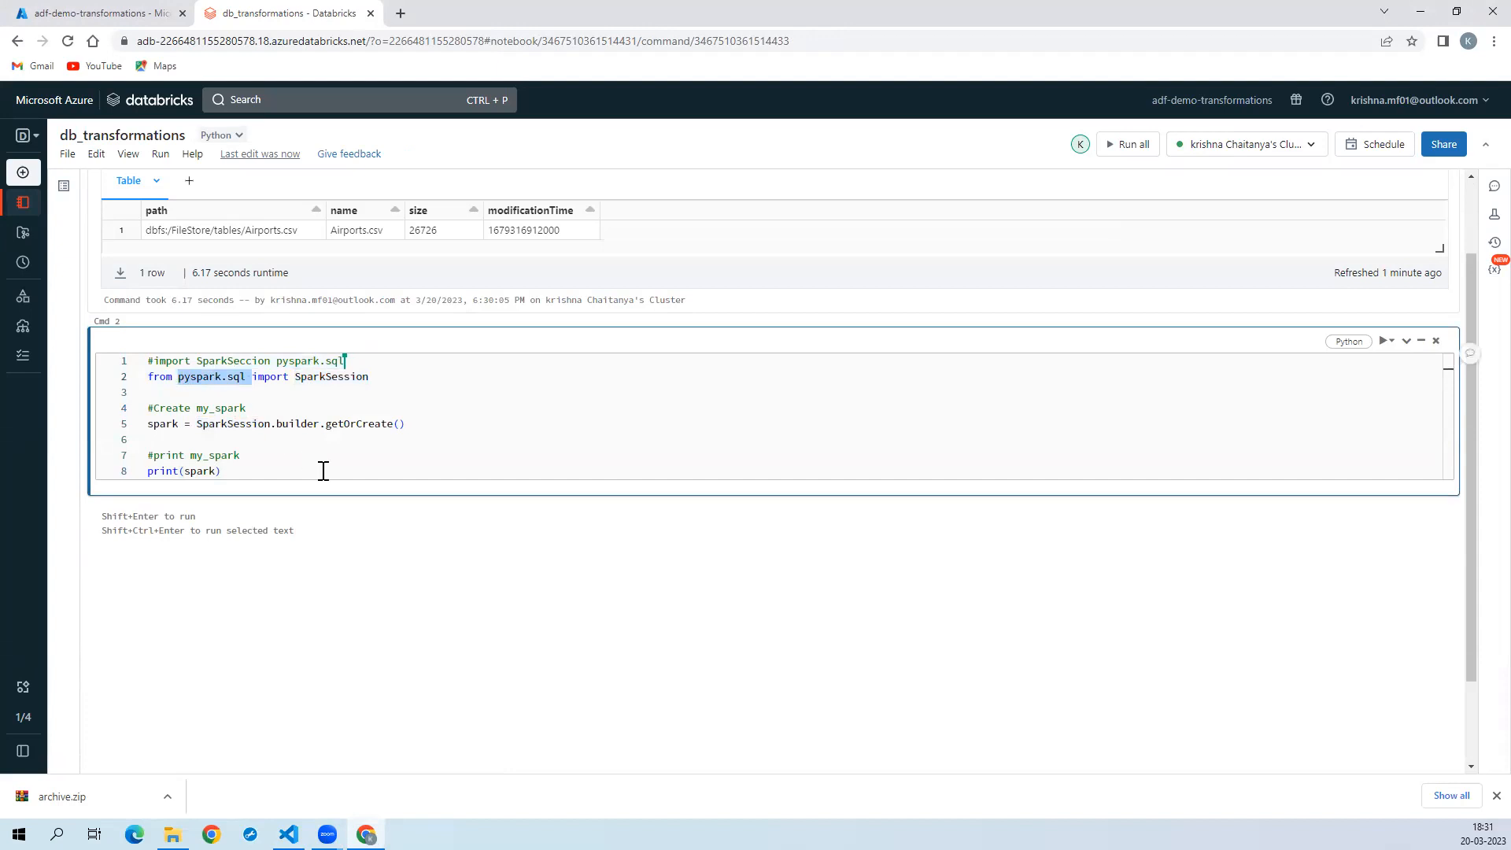
double_click(262, 425)
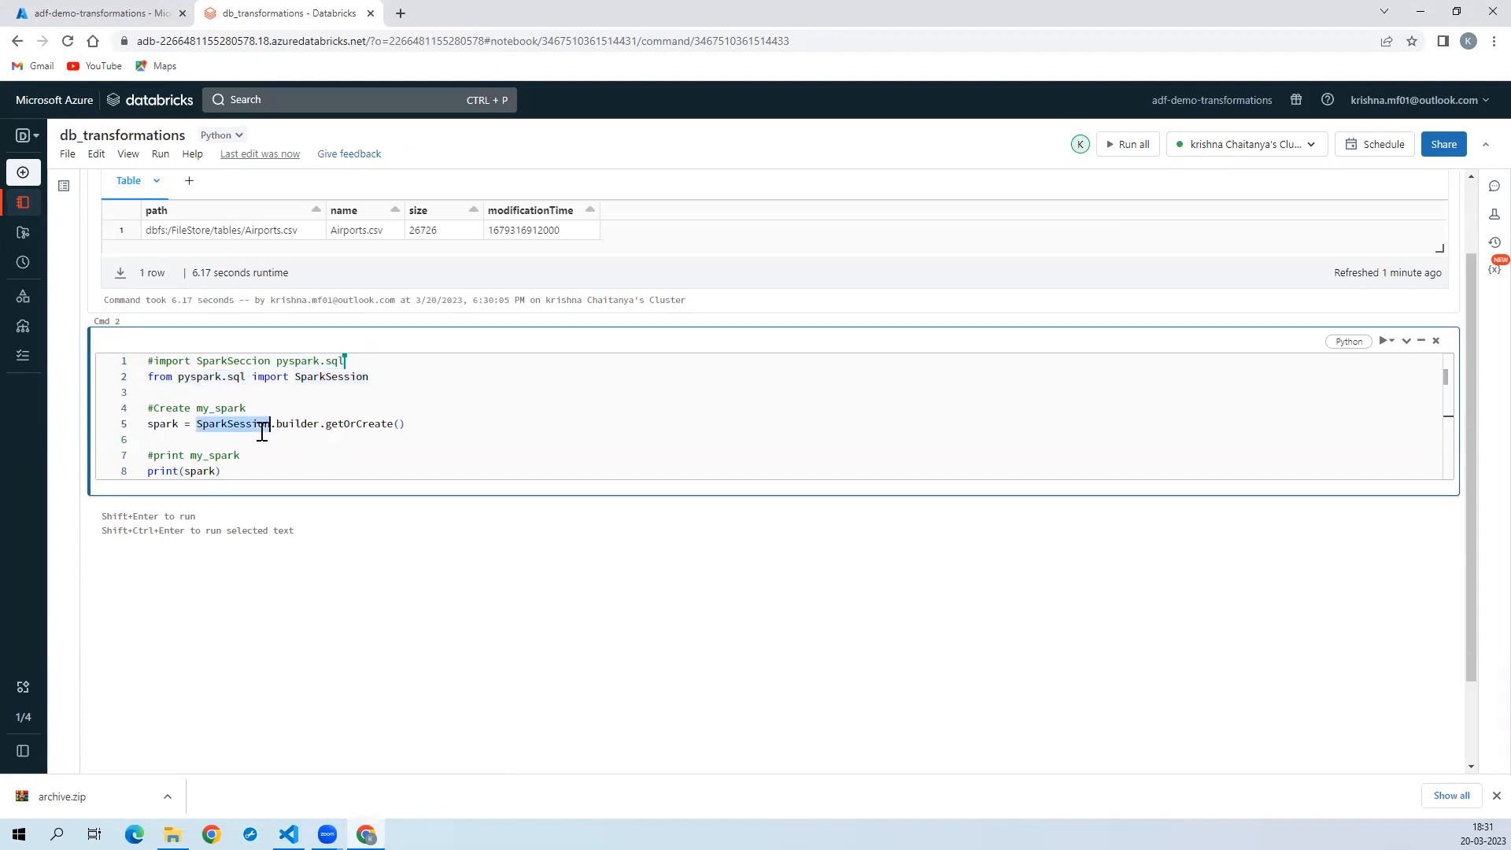
double_click(301, 425)
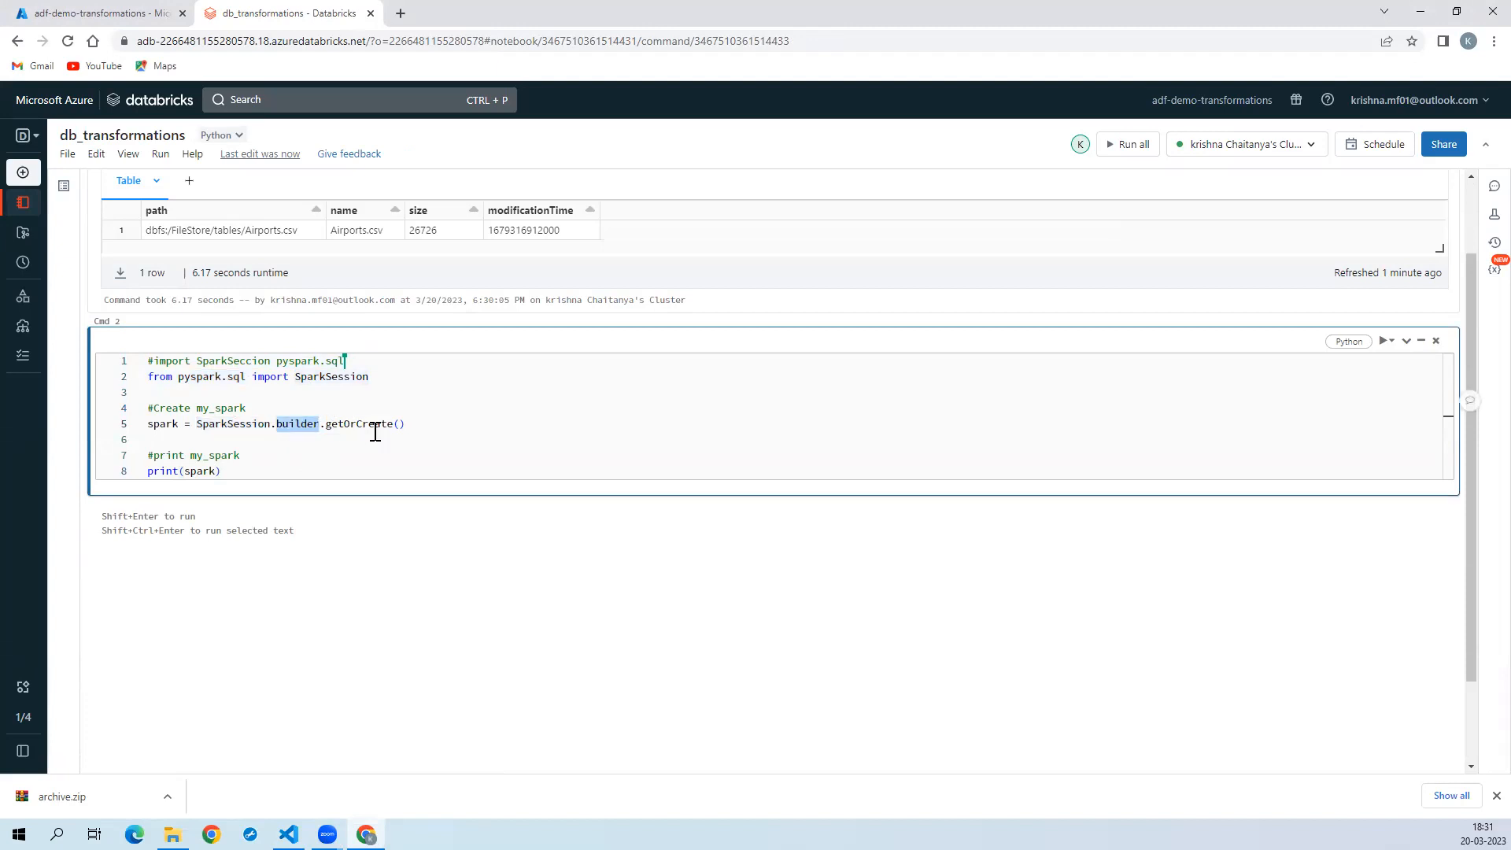
double_click(375, 425)
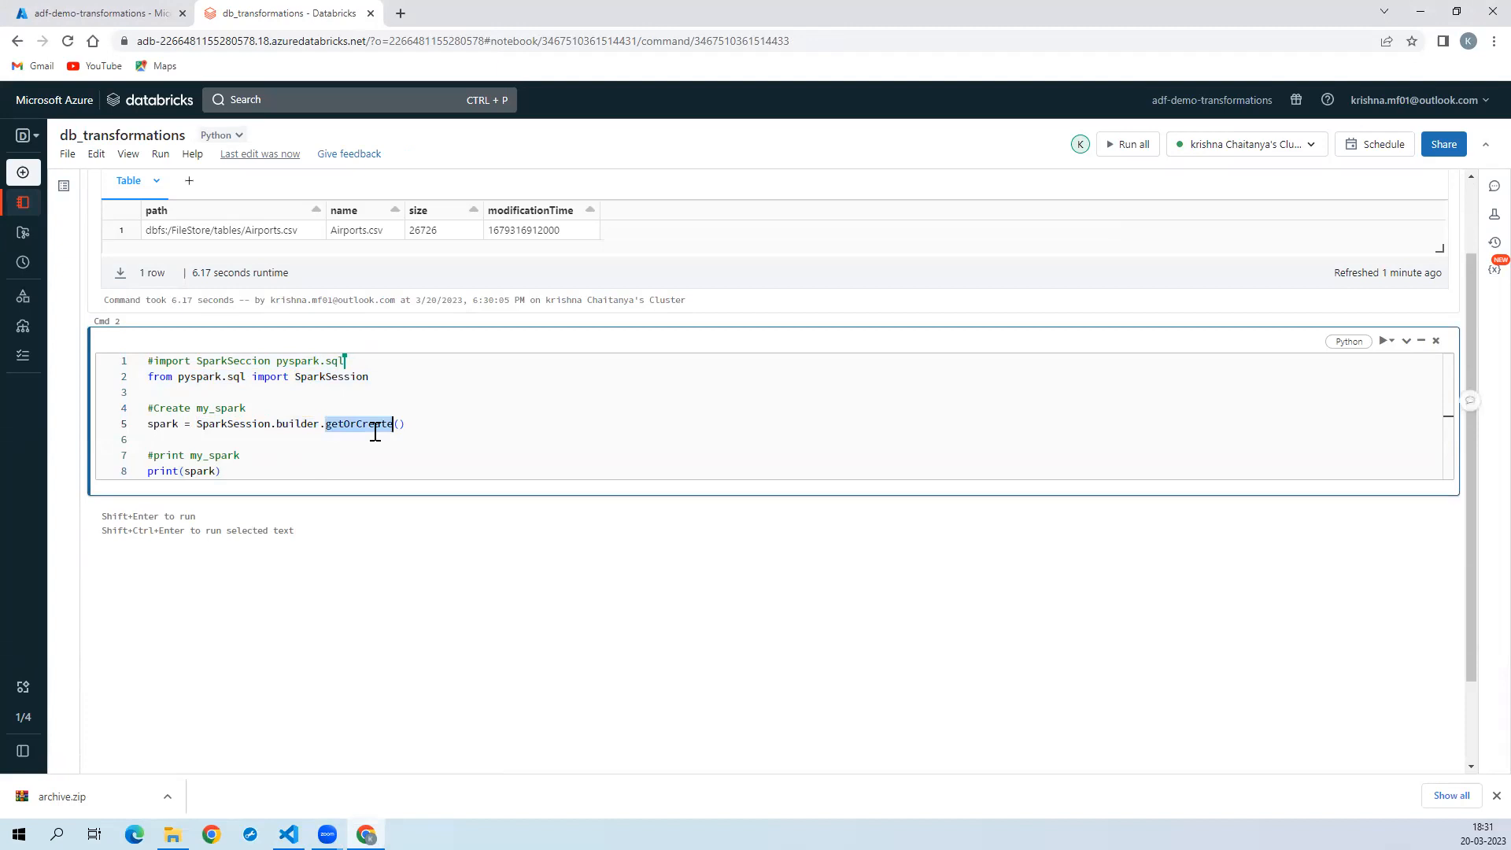
Step: Run the SparkSession cell and add a third cell below it
click(290, 460)
click(269, 470)
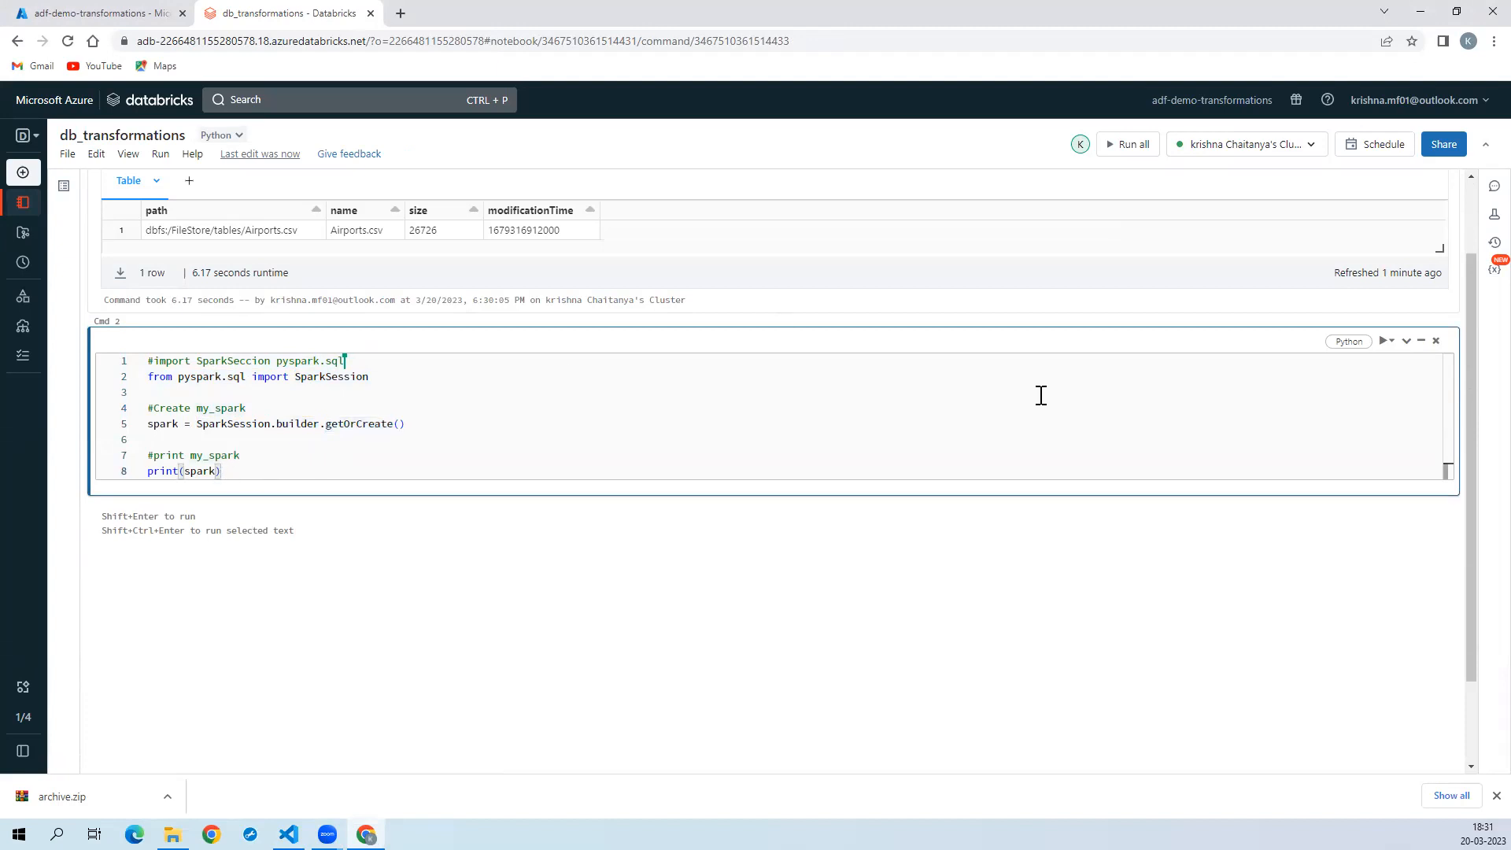
click(1386, 346)
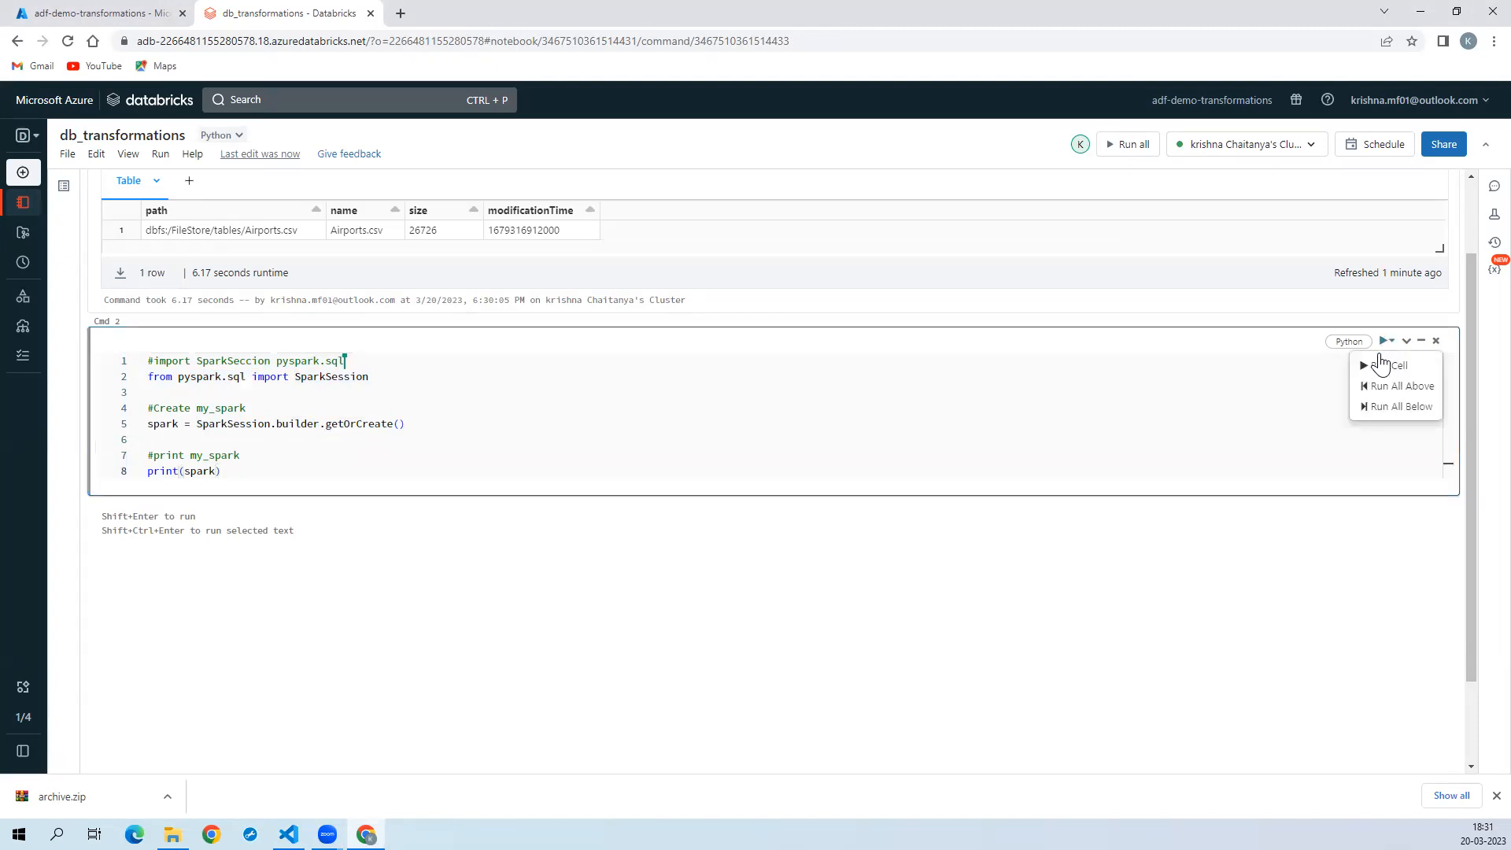
click(1381, 366)
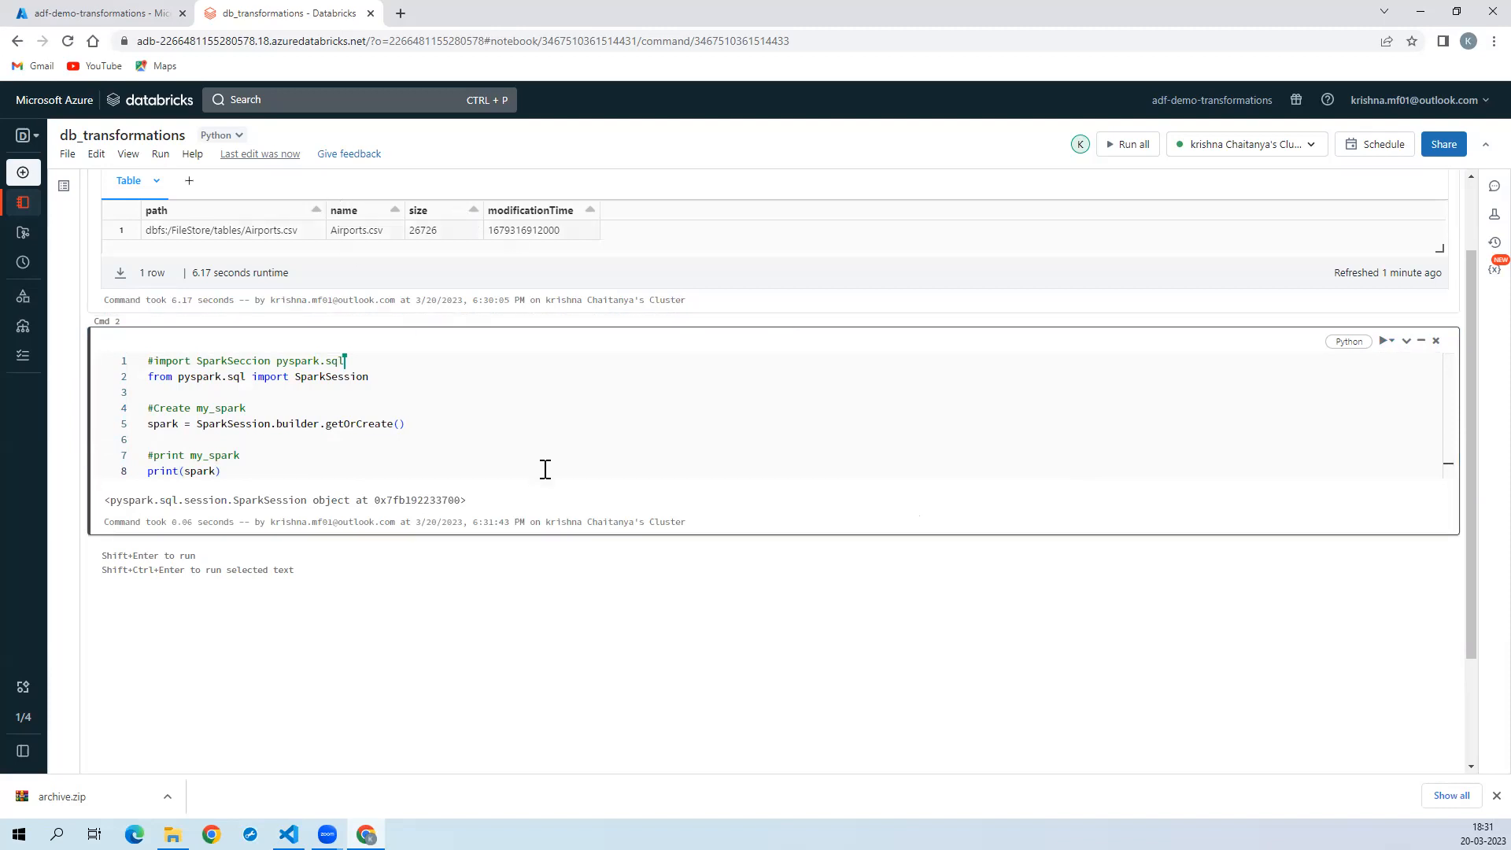
click(780, 545)
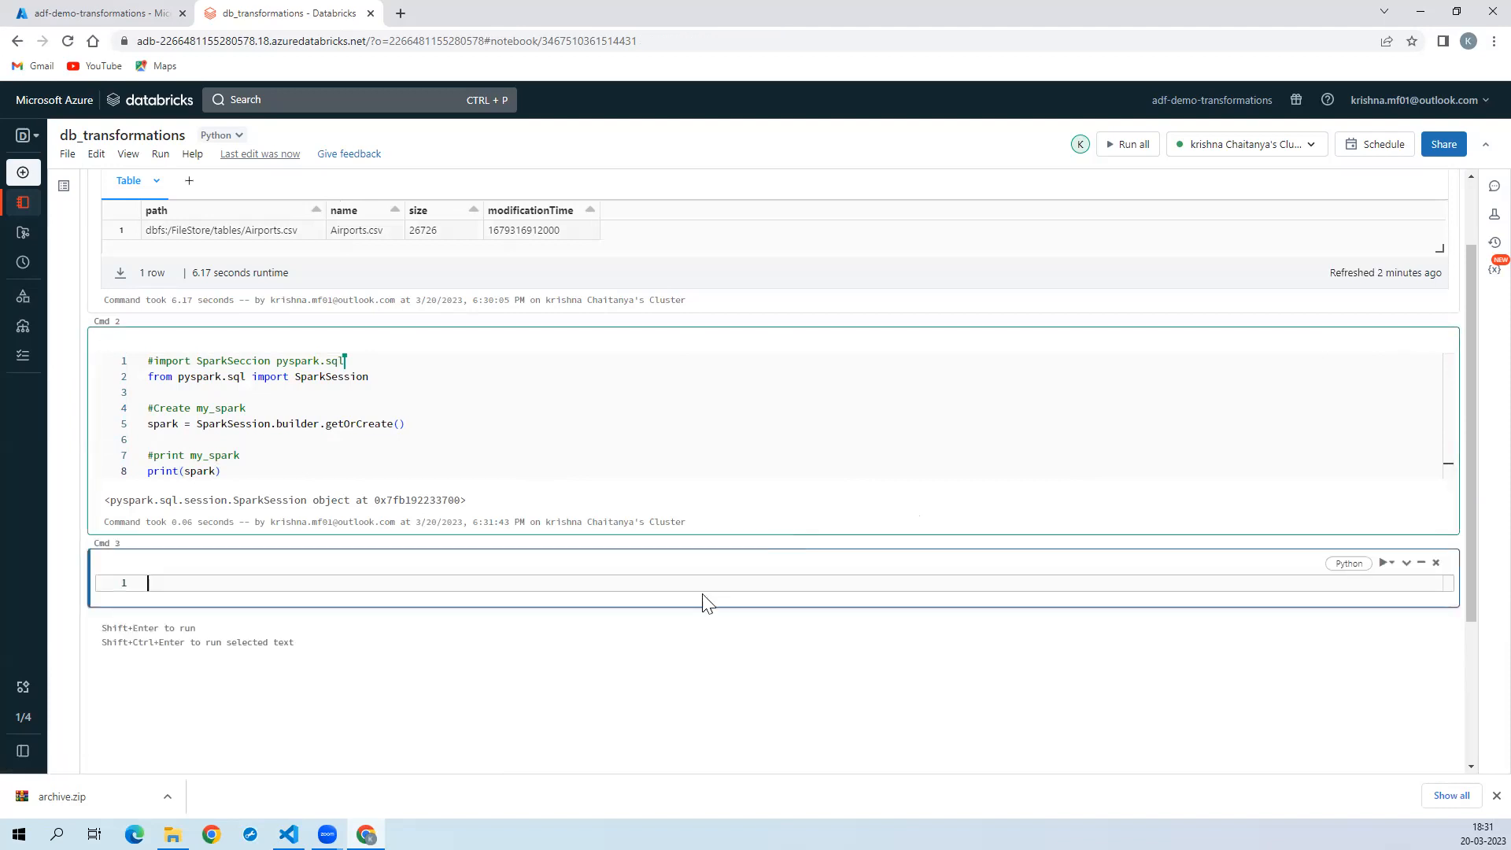
Step: Switch to Visual Studio Code and copy the file_path cell that reads airports.csv with spark.read.csv and shows it
key(alt+Tab)
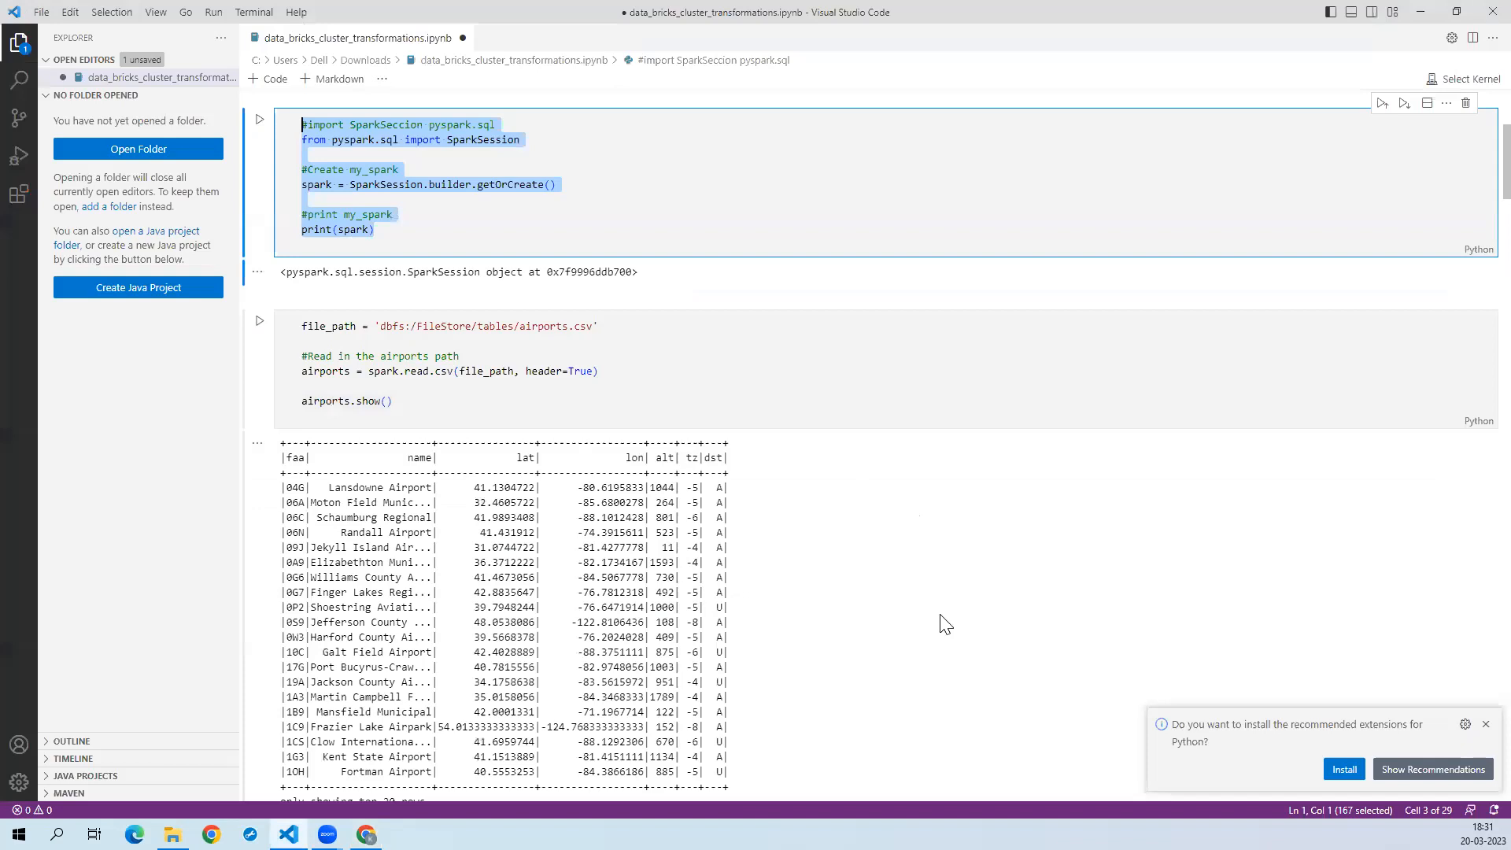
click(410, 413)
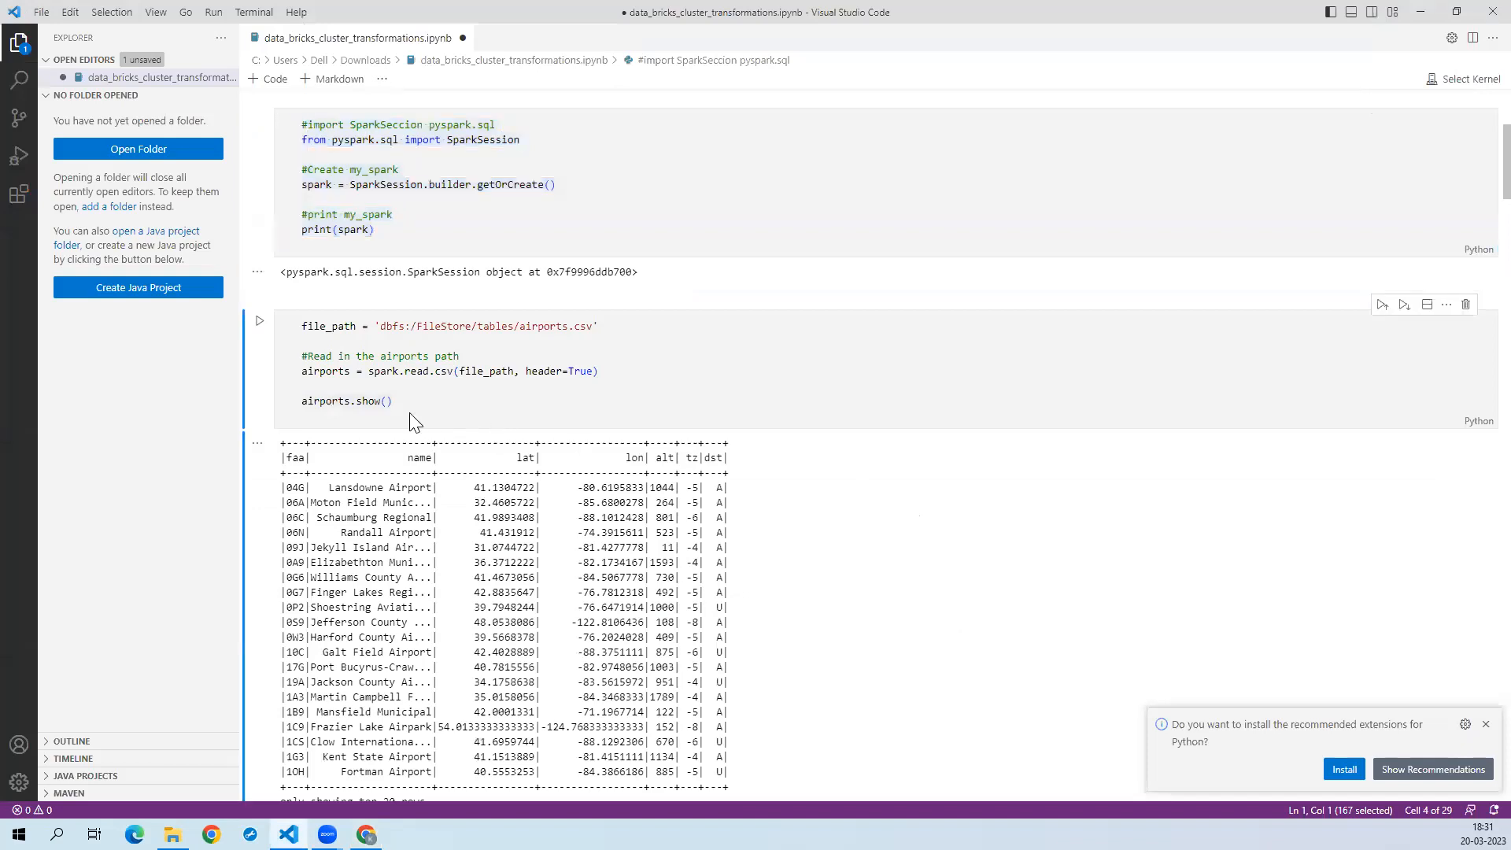
drag(377, 387, 405, 402)
click(406, 403)
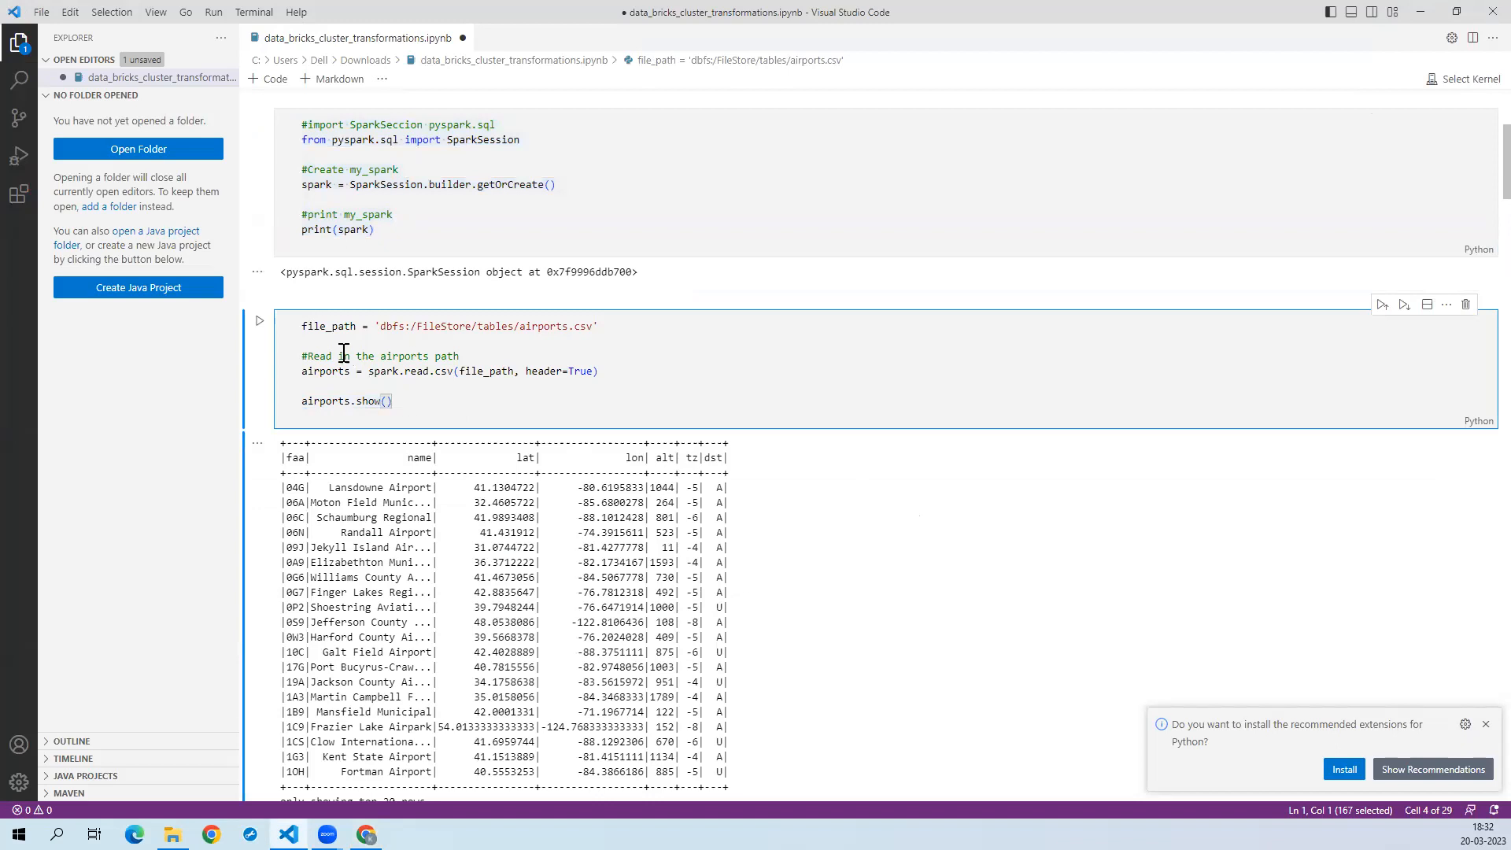
shift+click(299, 319)
key(ctrl+c)
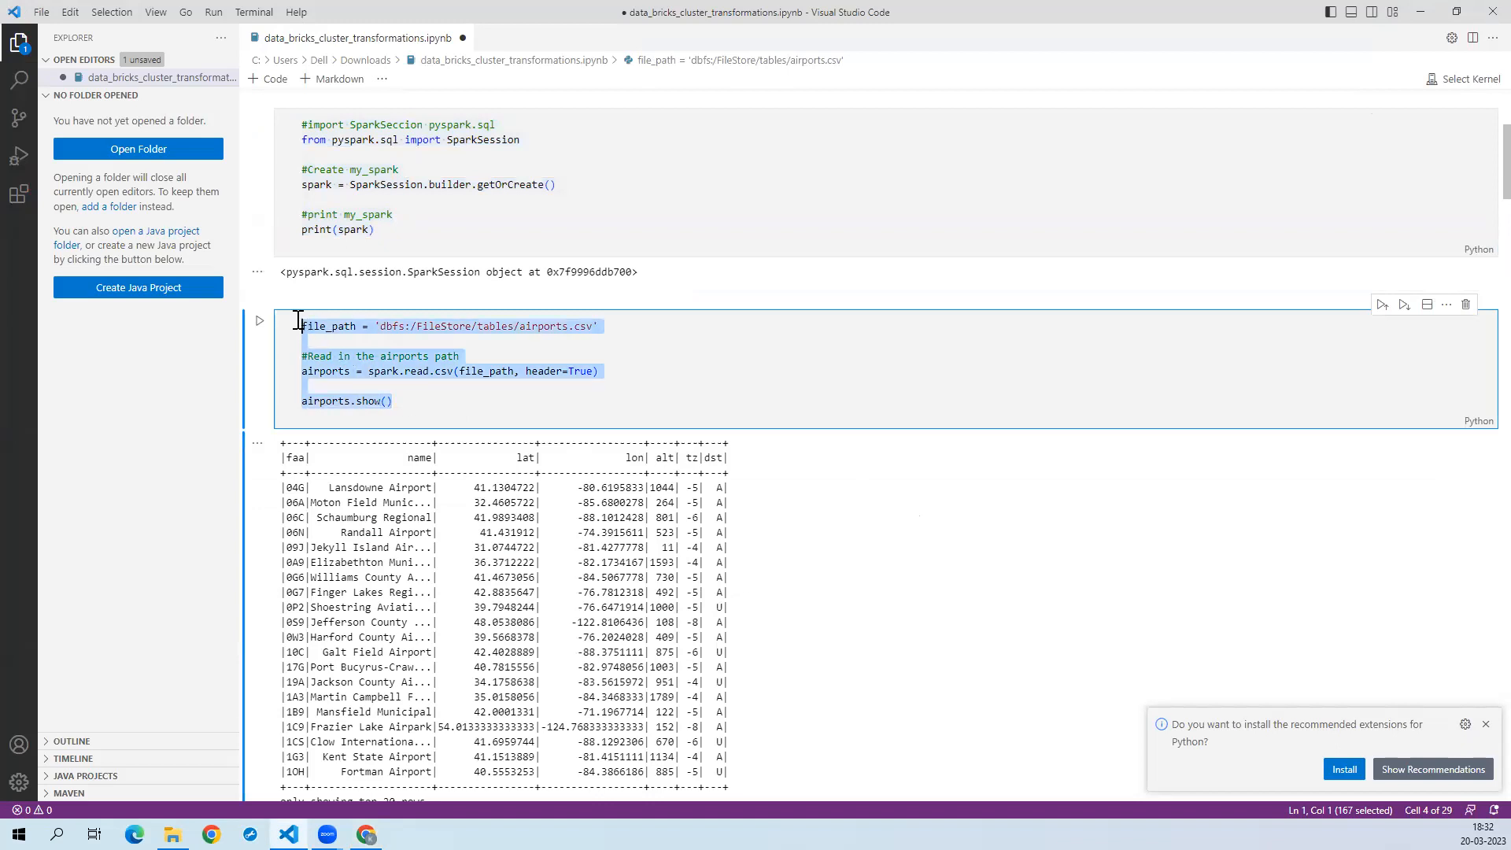
Step: Paste the CSV-reading code into the third Databricks cell and change the file name in file_path to Airports.csv
key(alt+Tab)
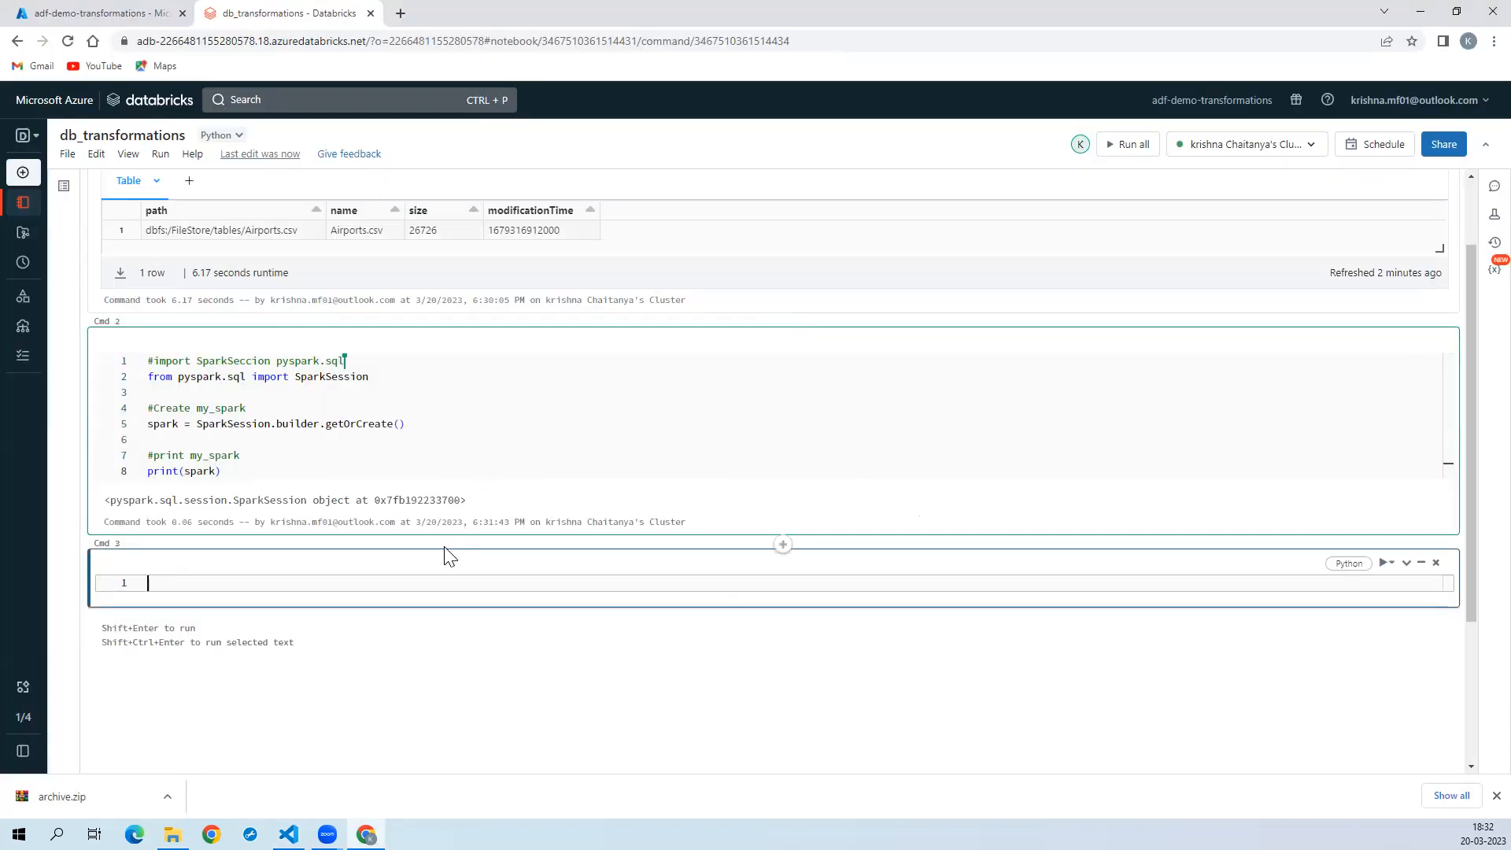
key(ctrl+v)
click(381, 582)
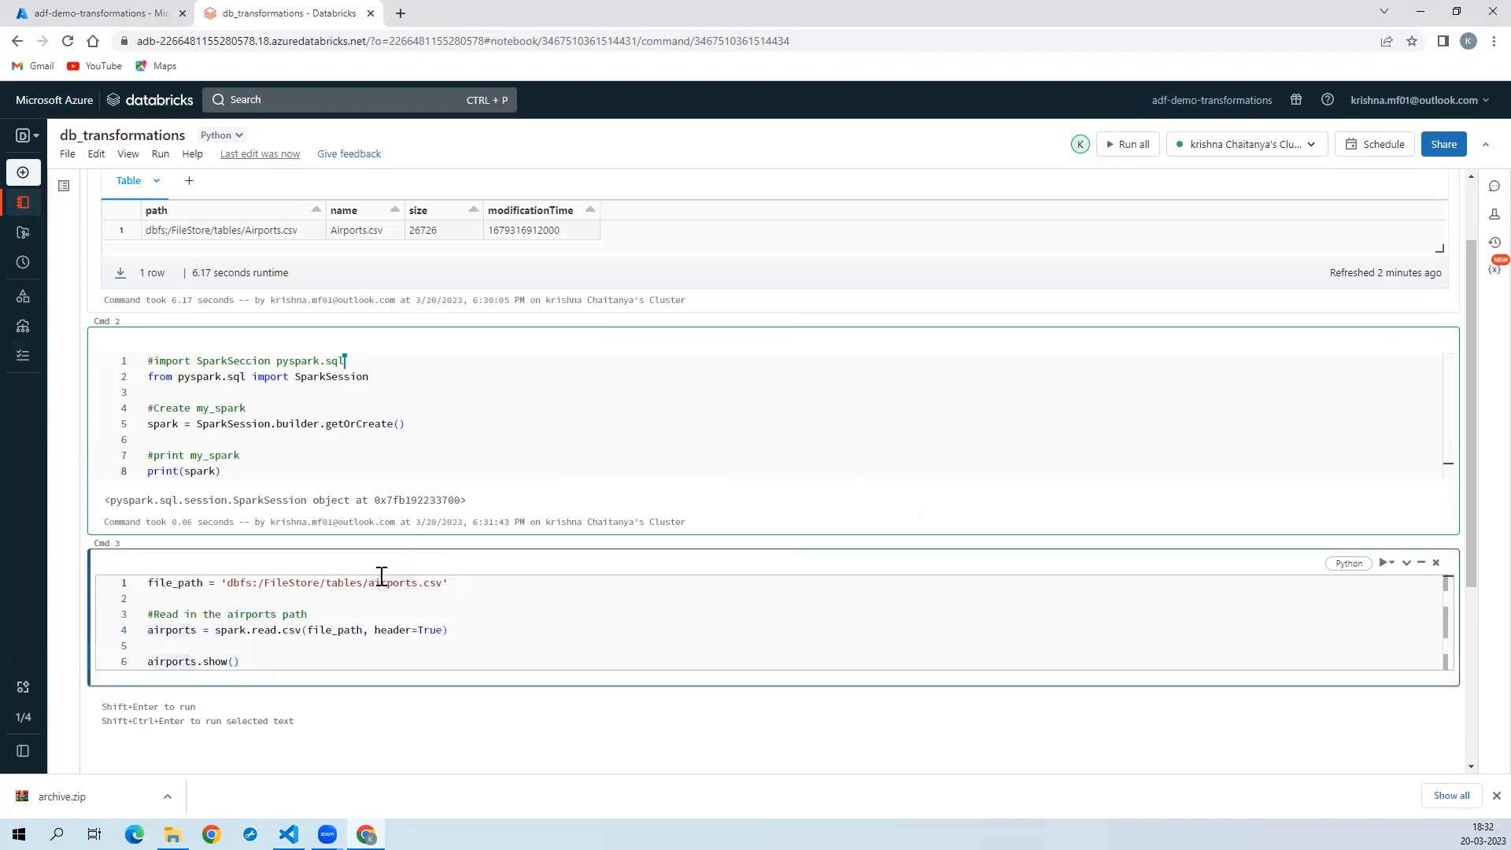
key(BackSpace)
text(A)
Step: Browse DBFS from the Data Explorer to check the uploaded file's name under /FileStore/tables, and close the browser
click(23, 303)
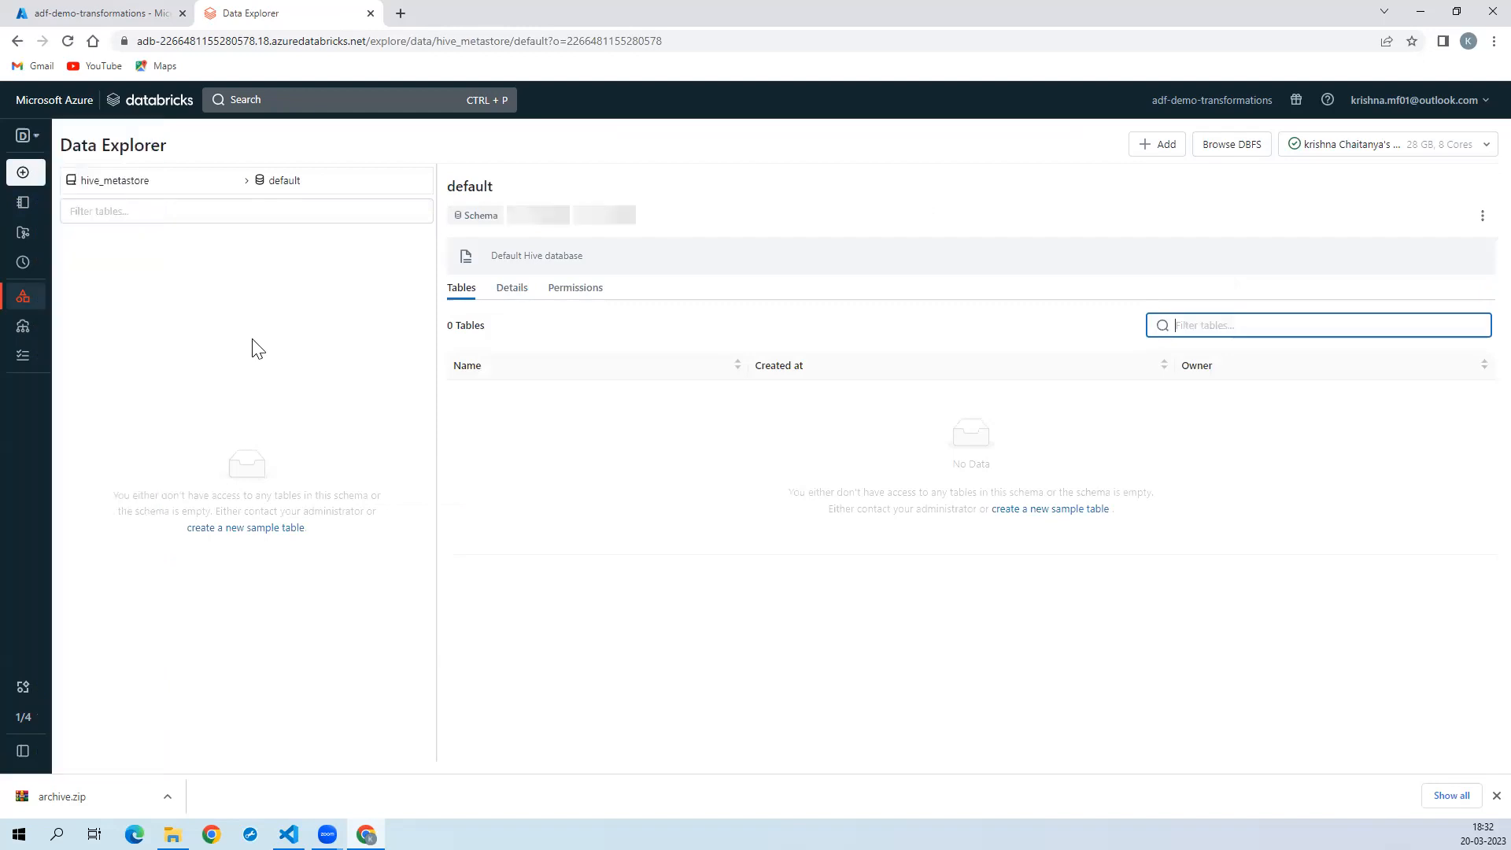
click(154, 211)
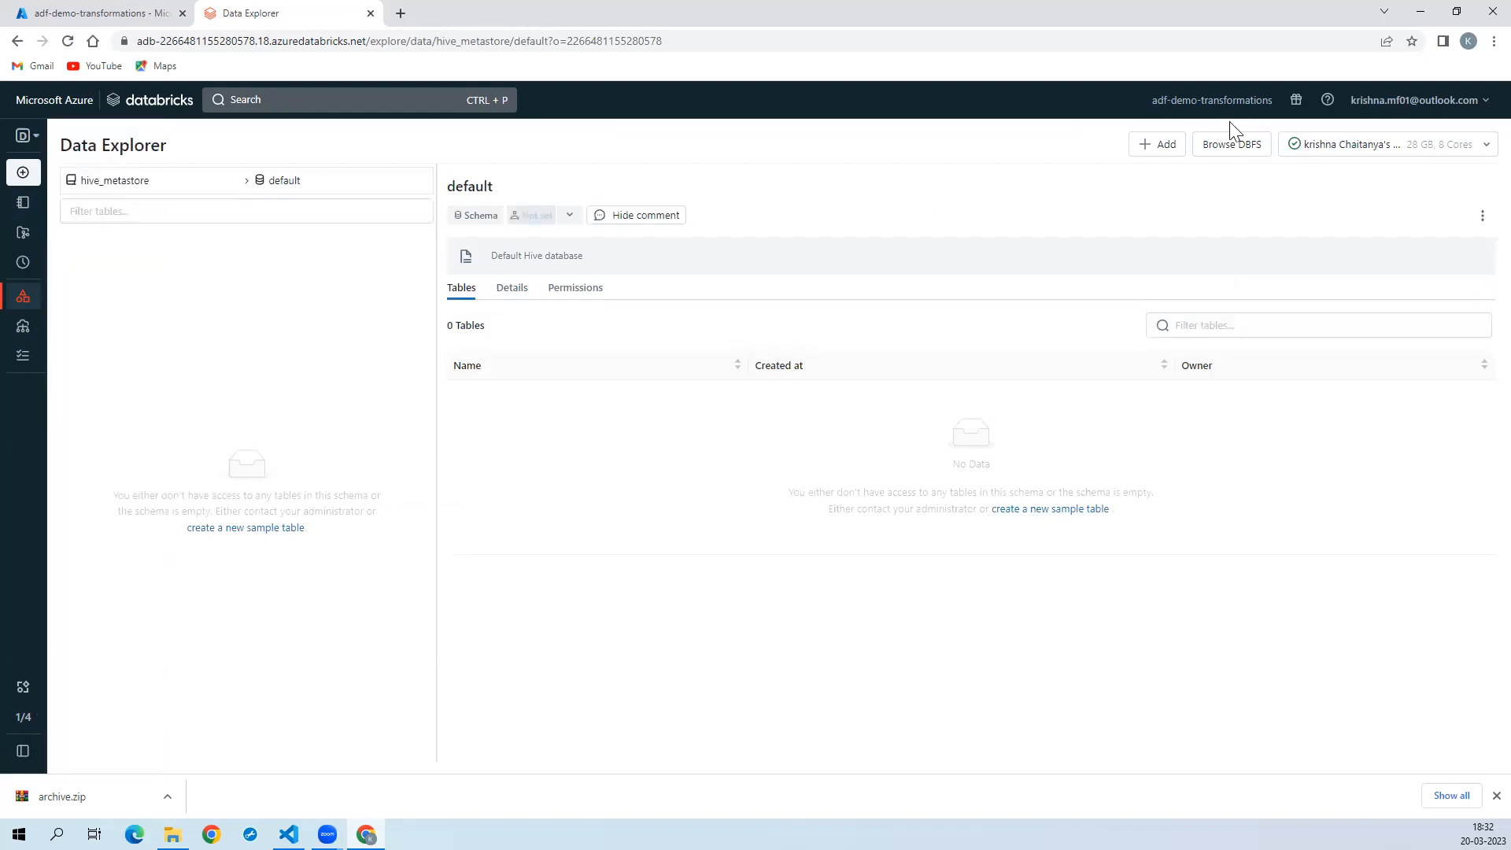
click(1232, 153)
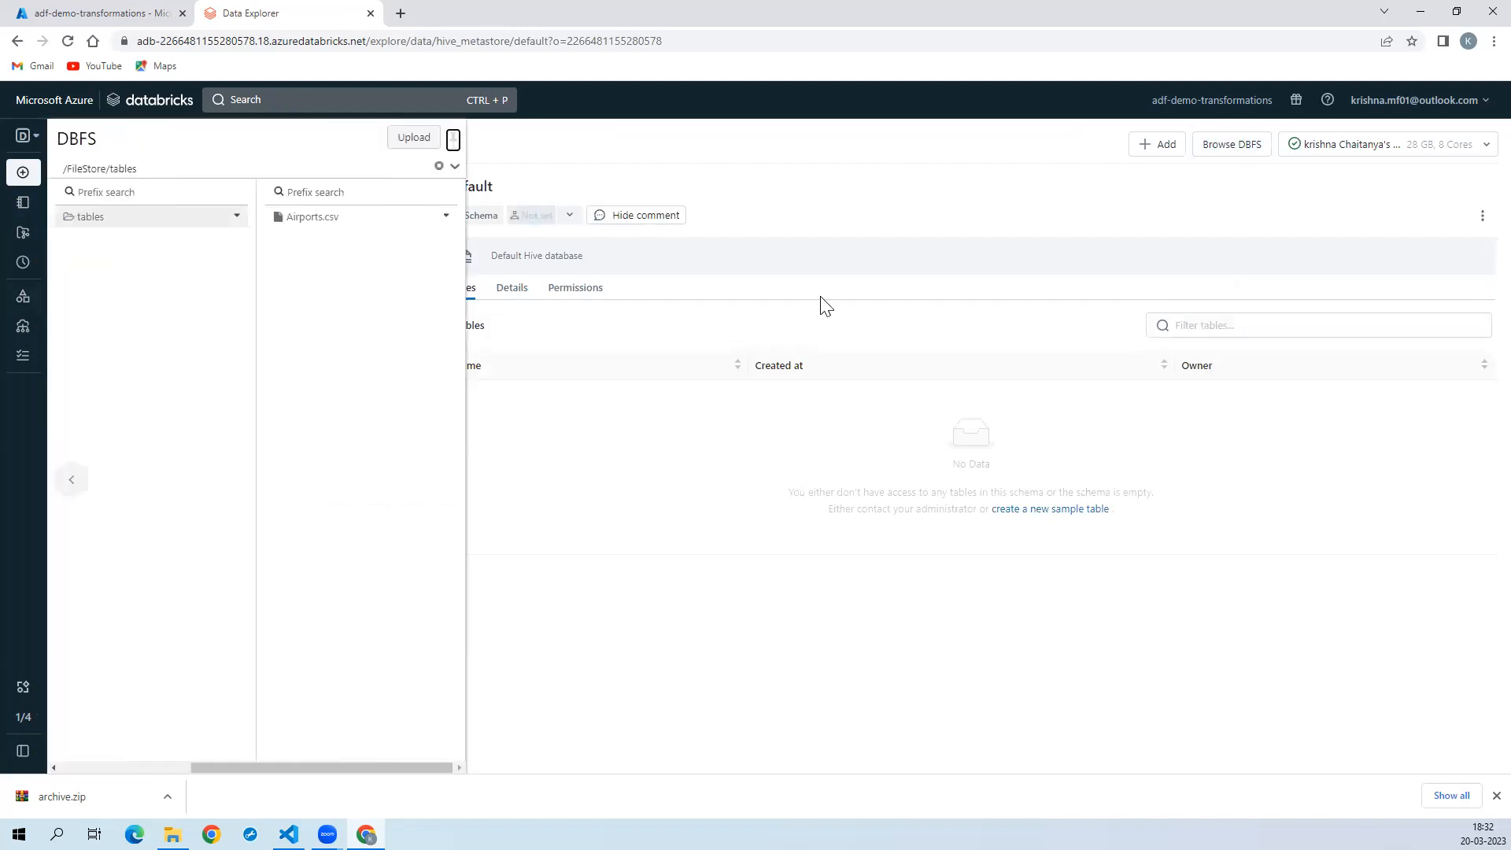
click(164, 218)
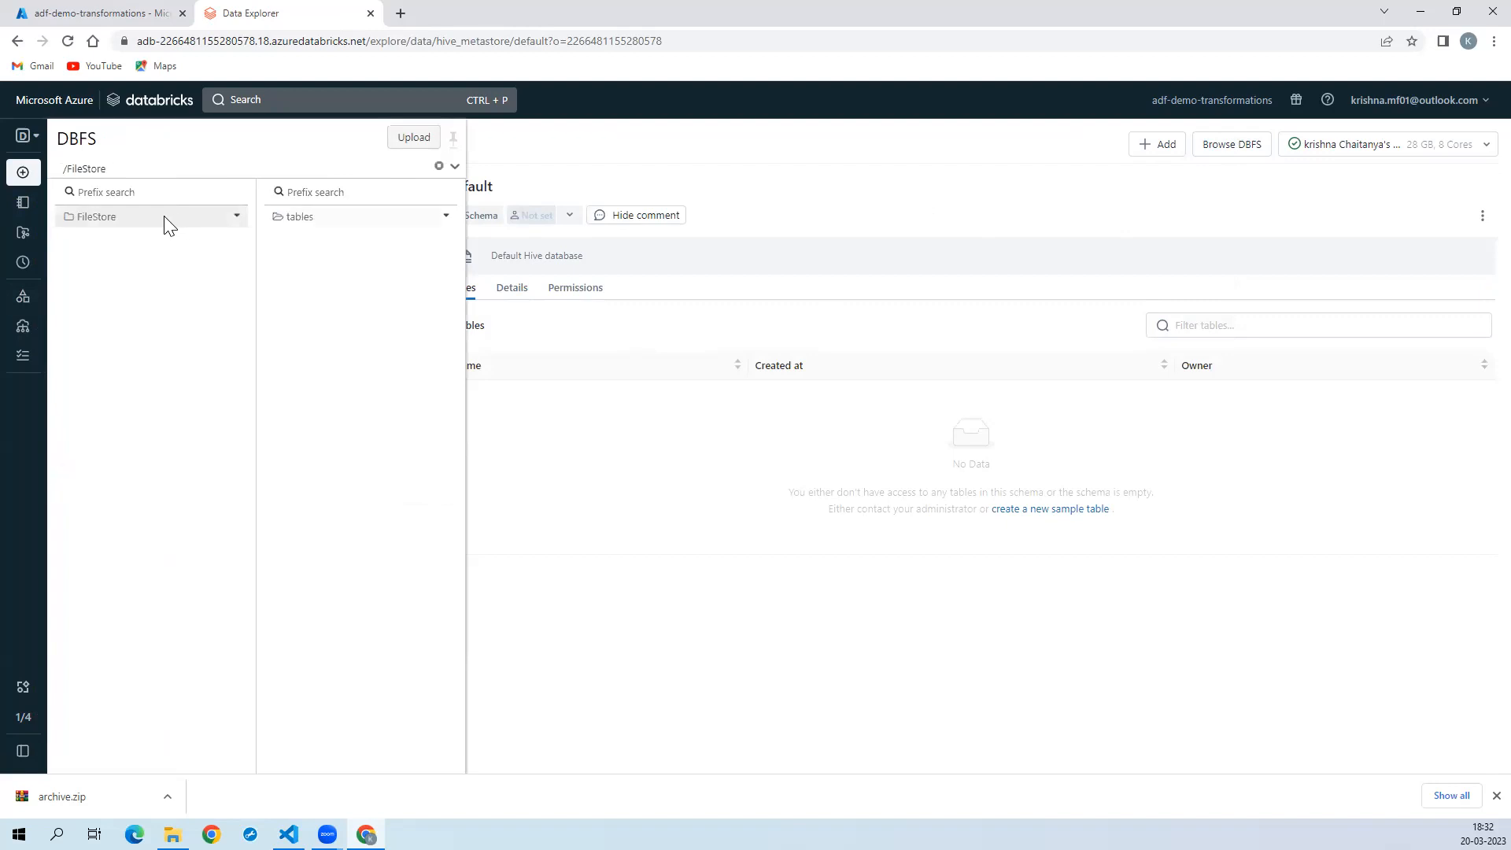
click(334, 221)
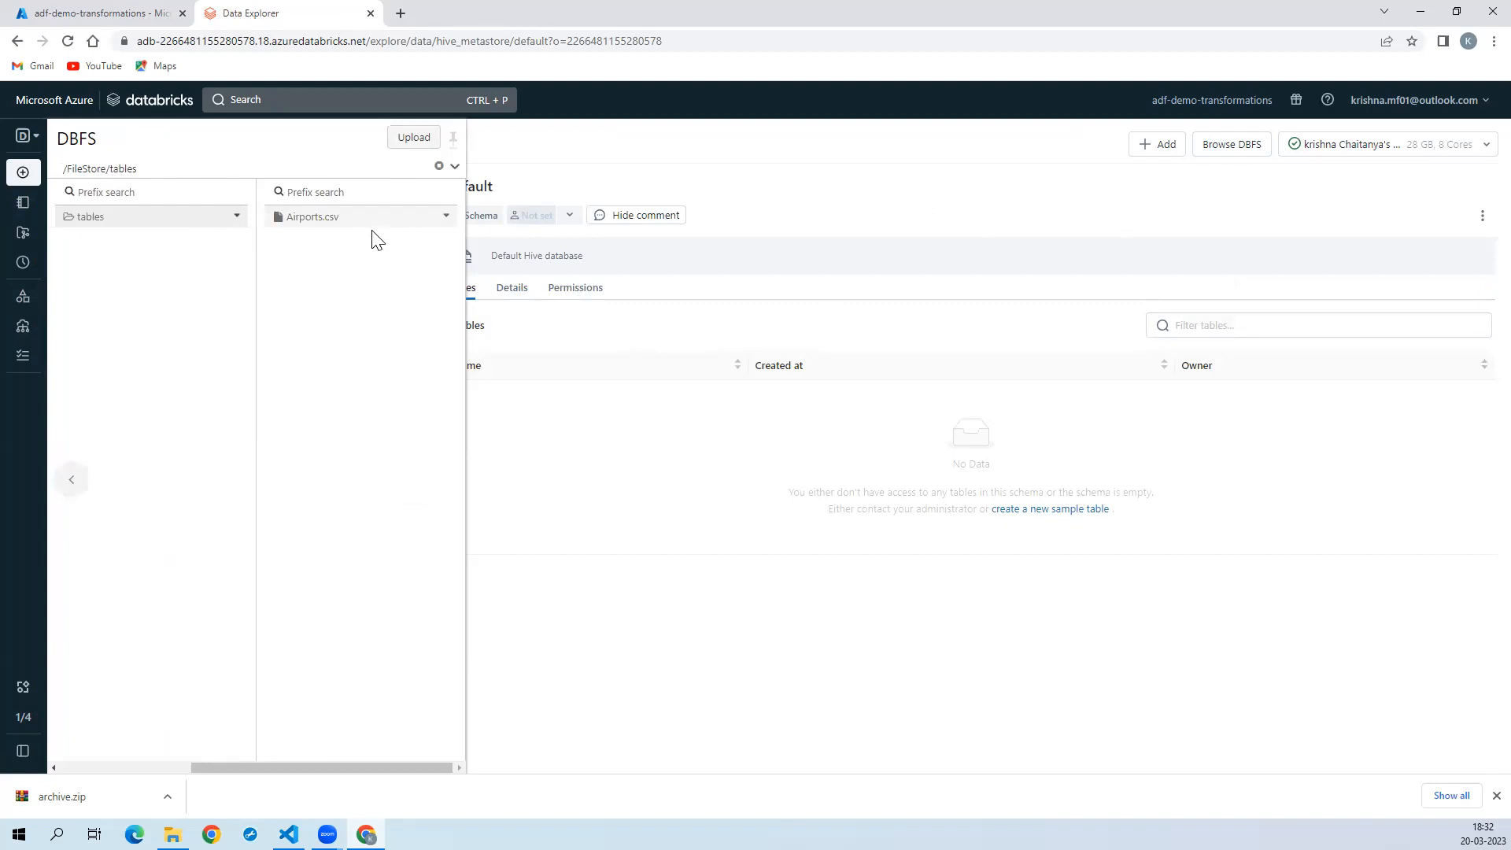
click(790, 174)
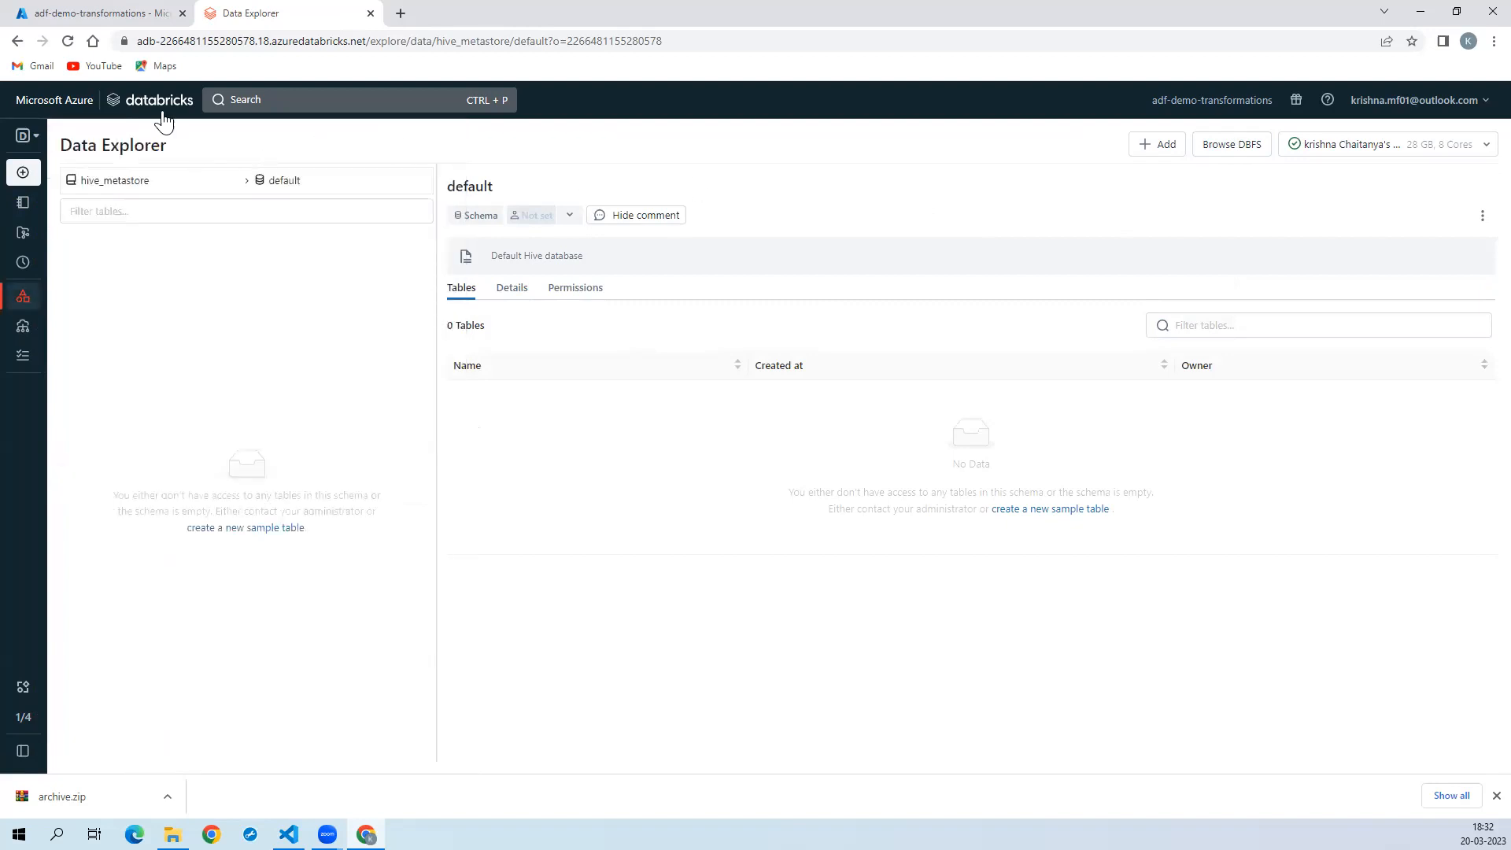
mouse_move(19, 218)
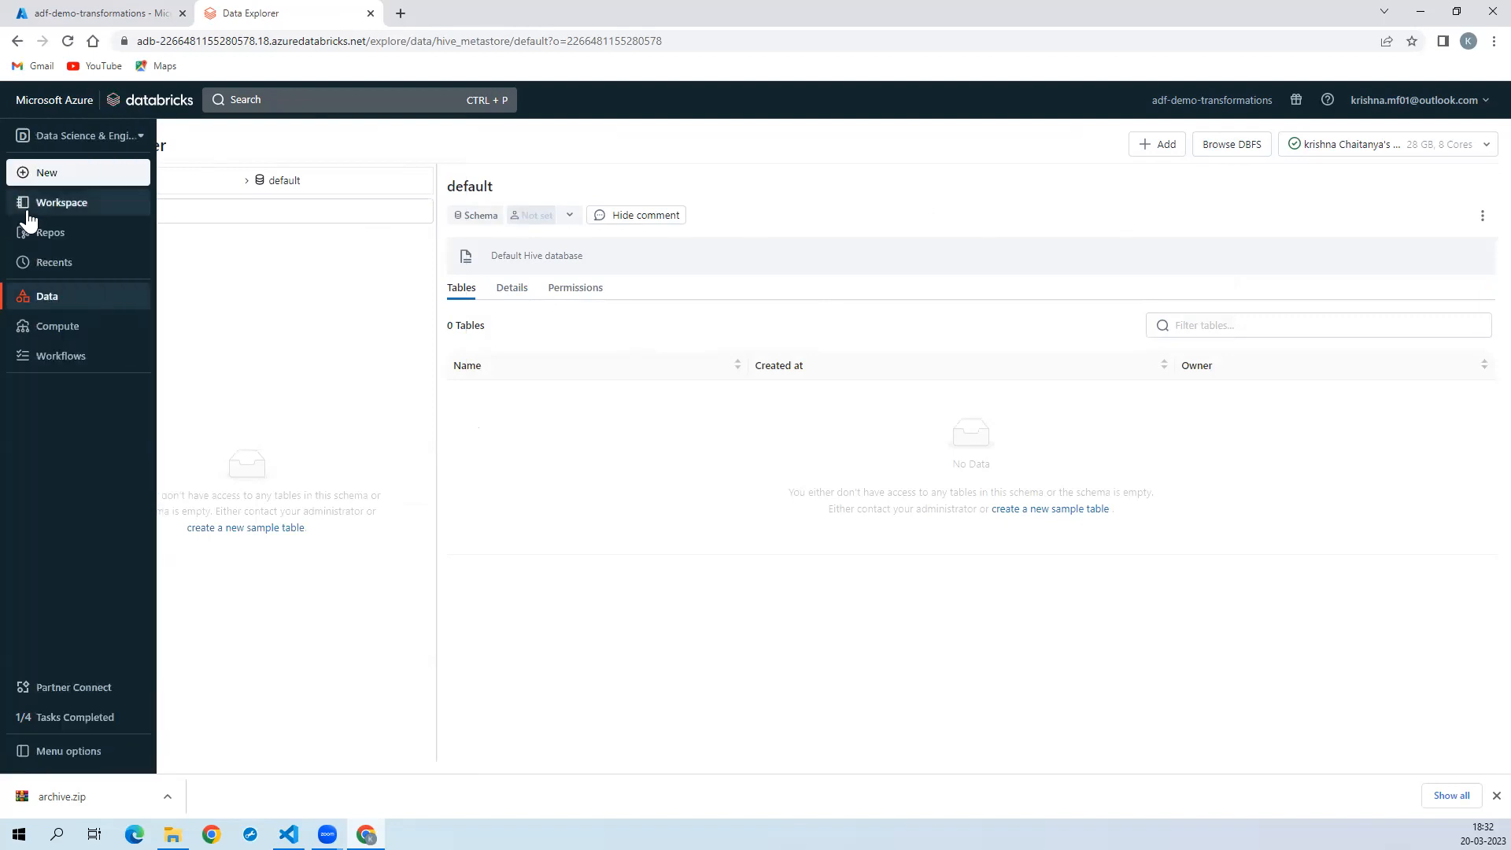
Step: Reopen the db_transformations notebook from the workspace and go to its third cell
click(99, 205)
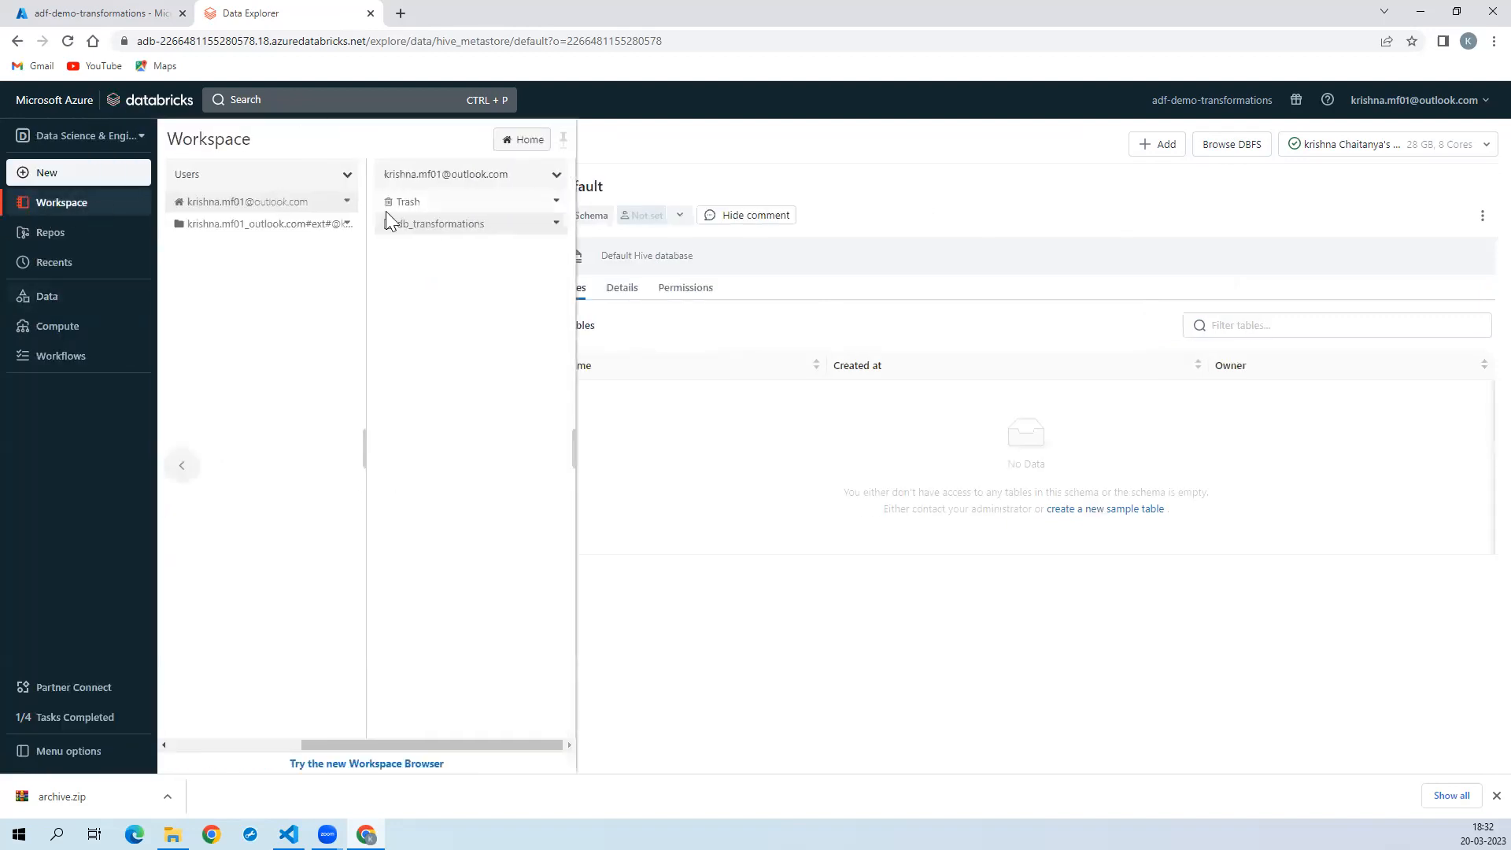
click(446, 223)
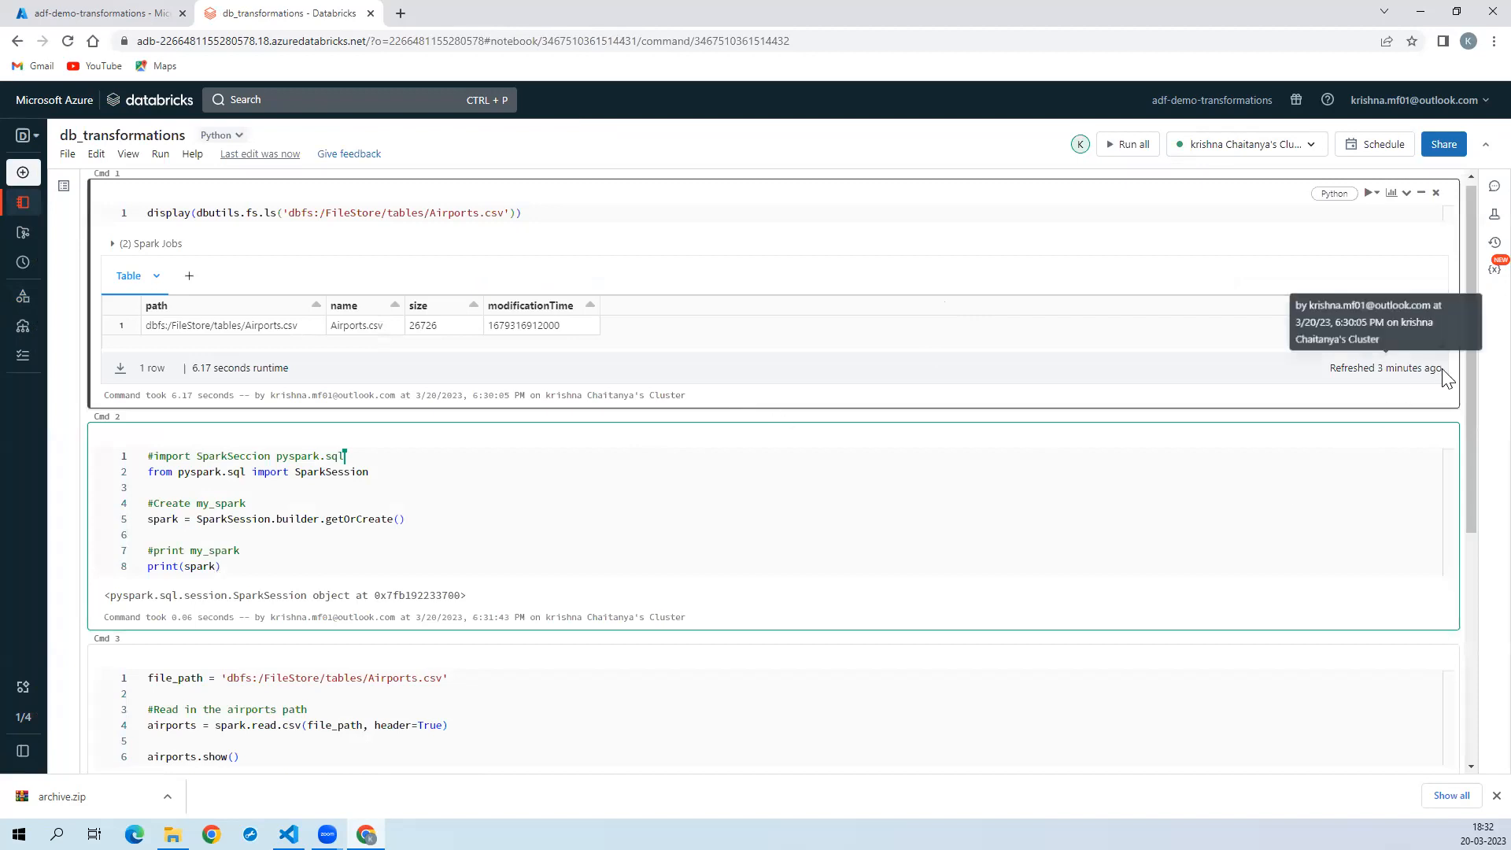
drag(1473, 345, 1474, 595)
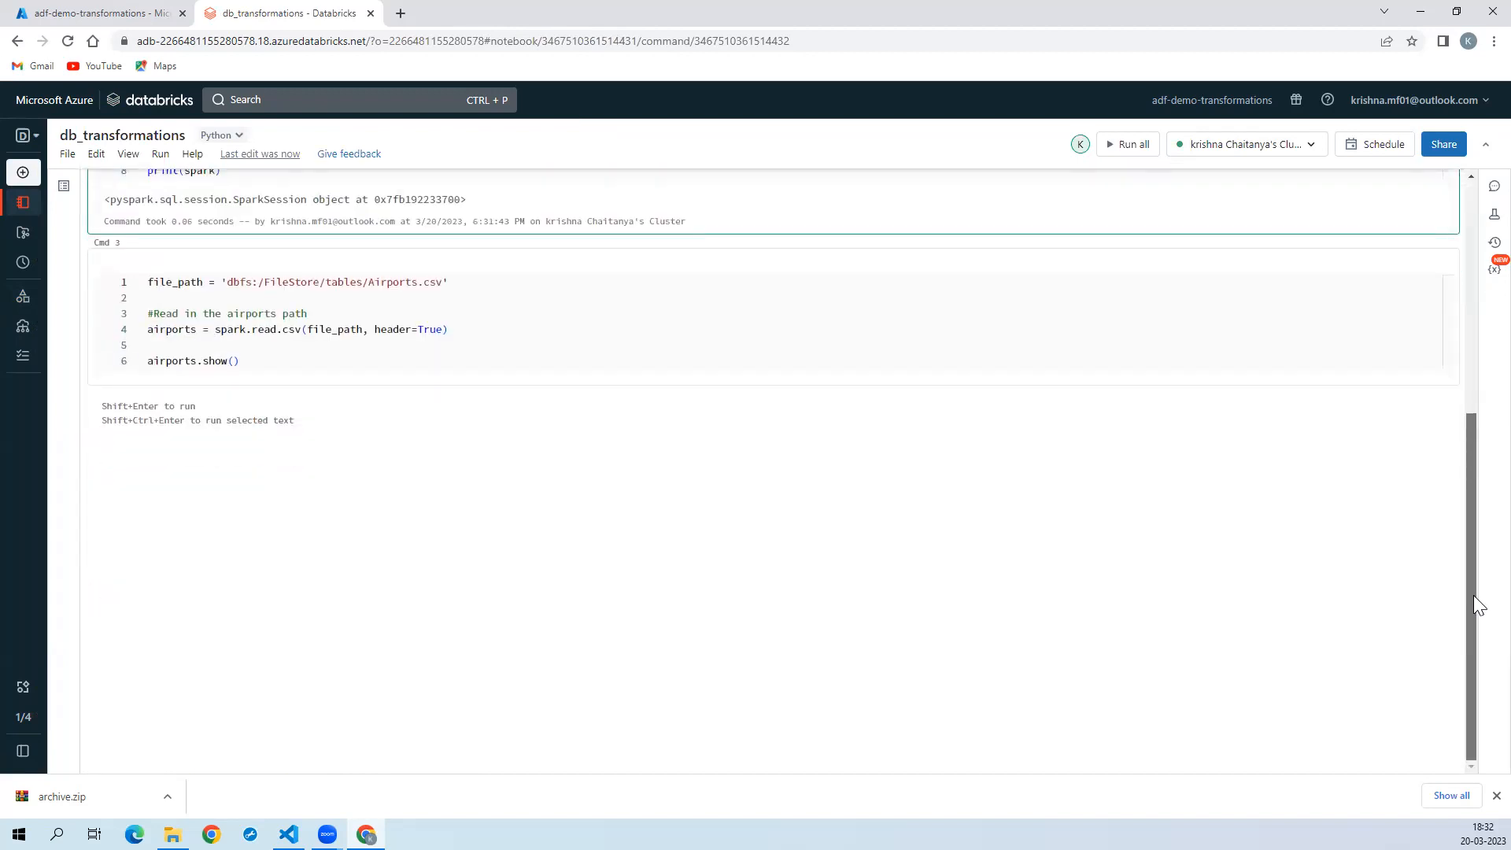
click(318, 353)
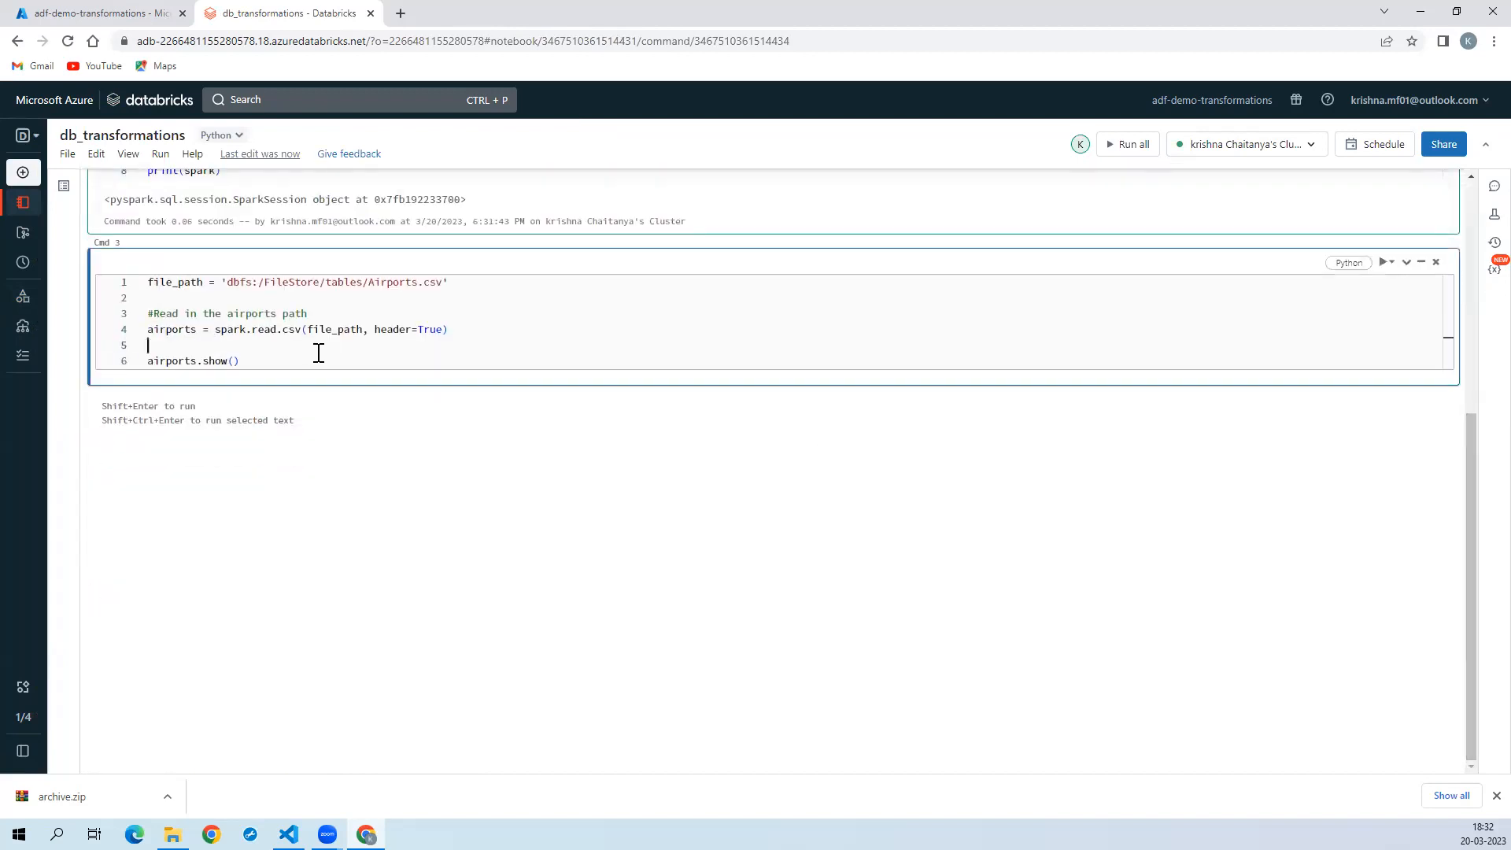
right_click(282, 353)
click(431, 263)
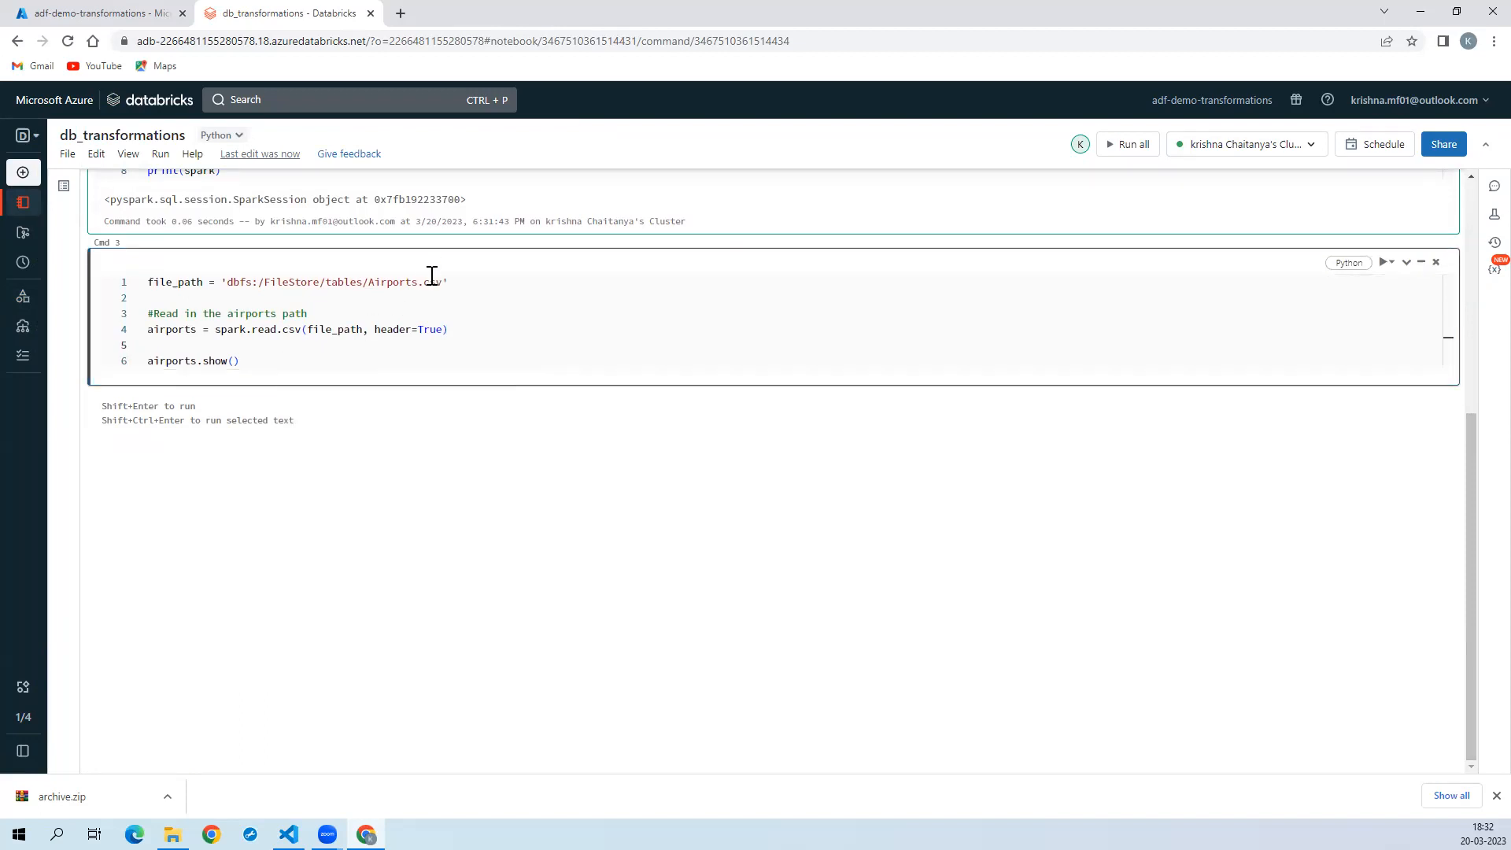
Step: Examine the third cell's file_path line and the spark.read.csv call with its file_path and header arguments
triple_click(424, 282)
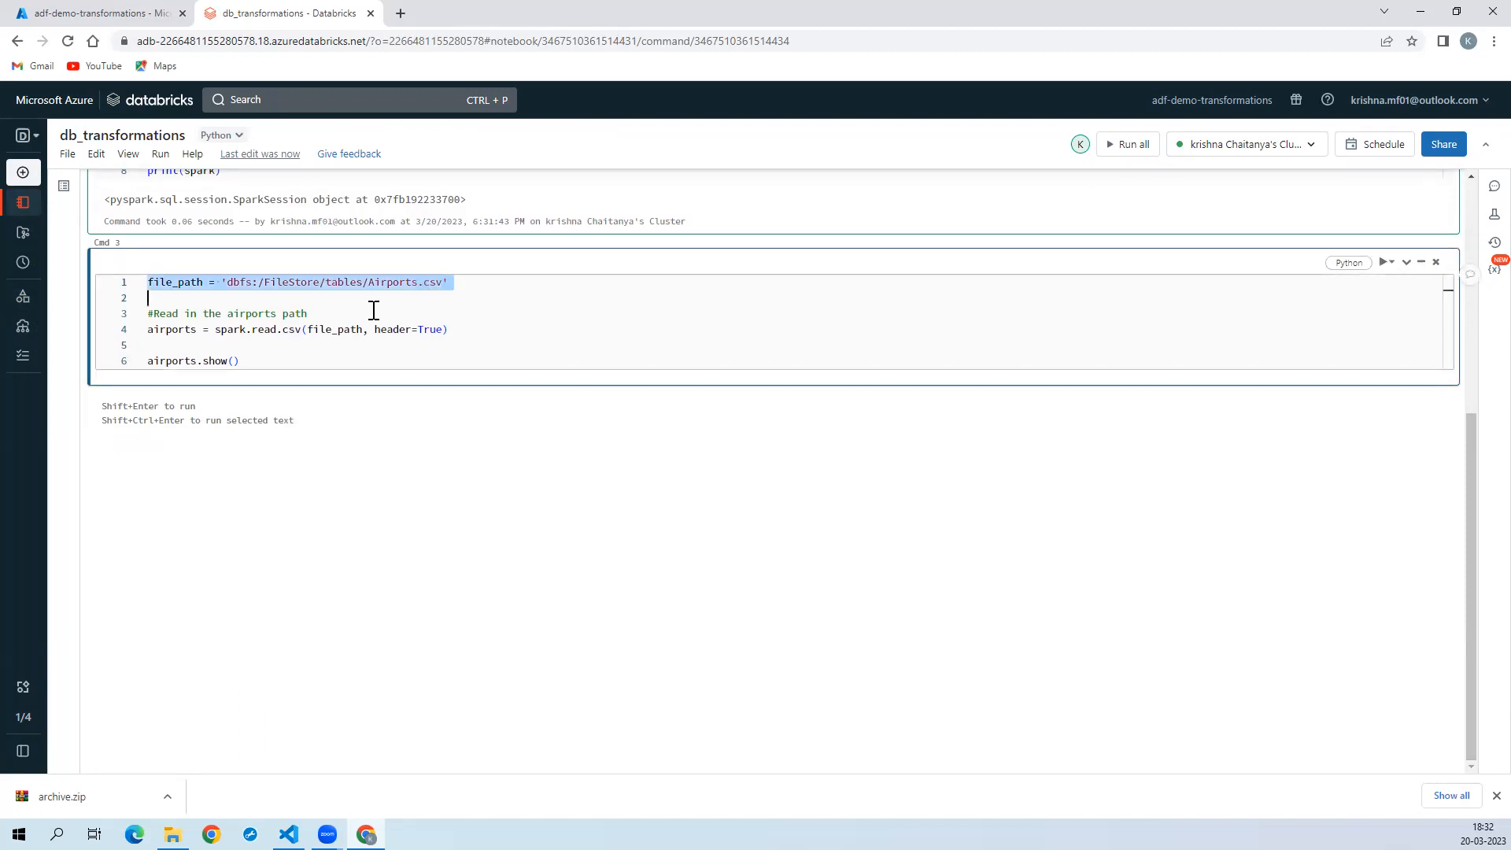
double_click(234, 331)
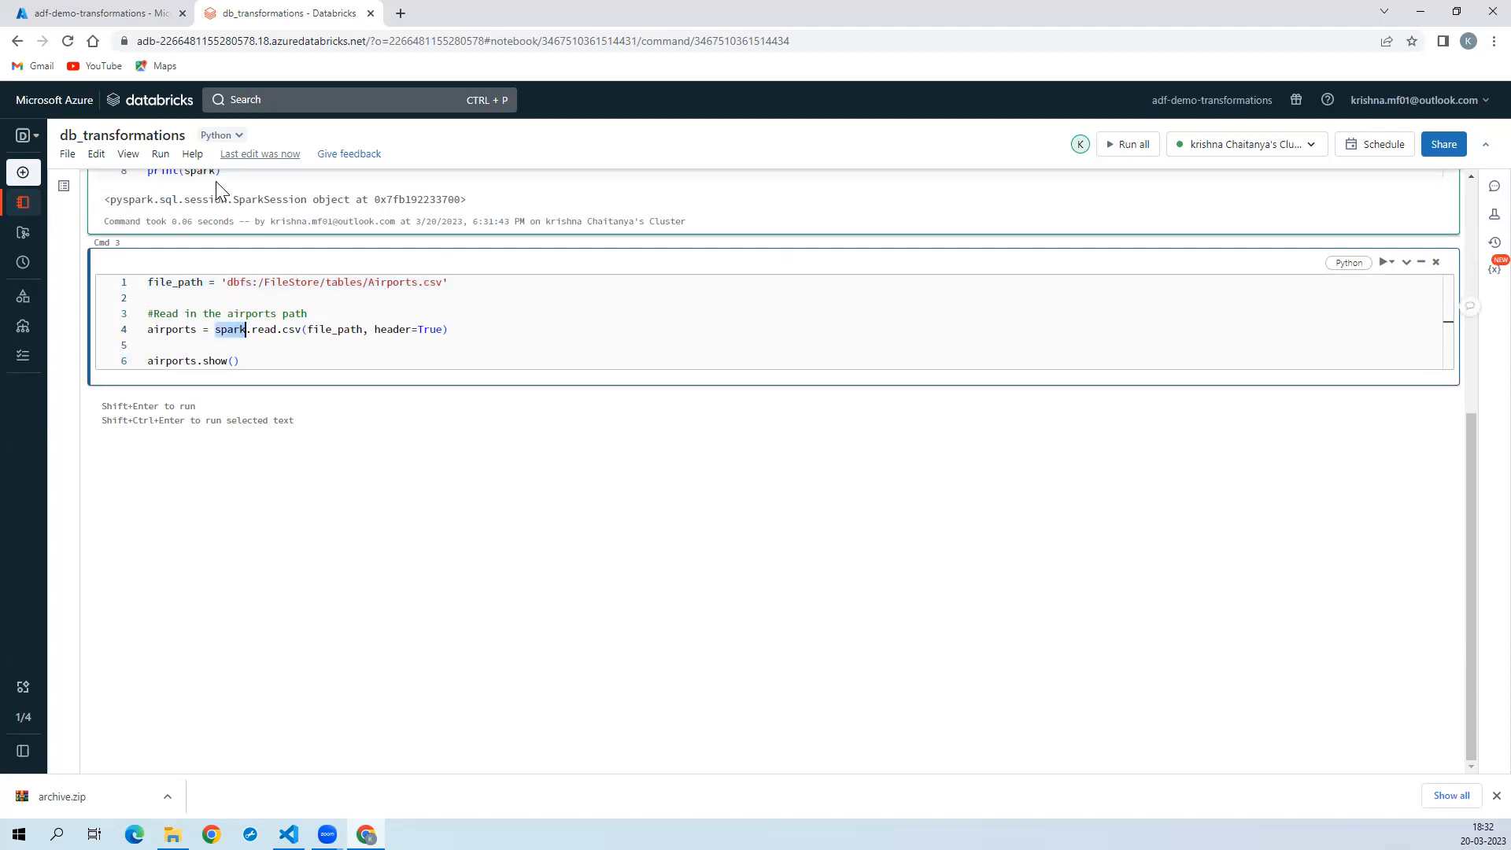
double_click(267, 330)
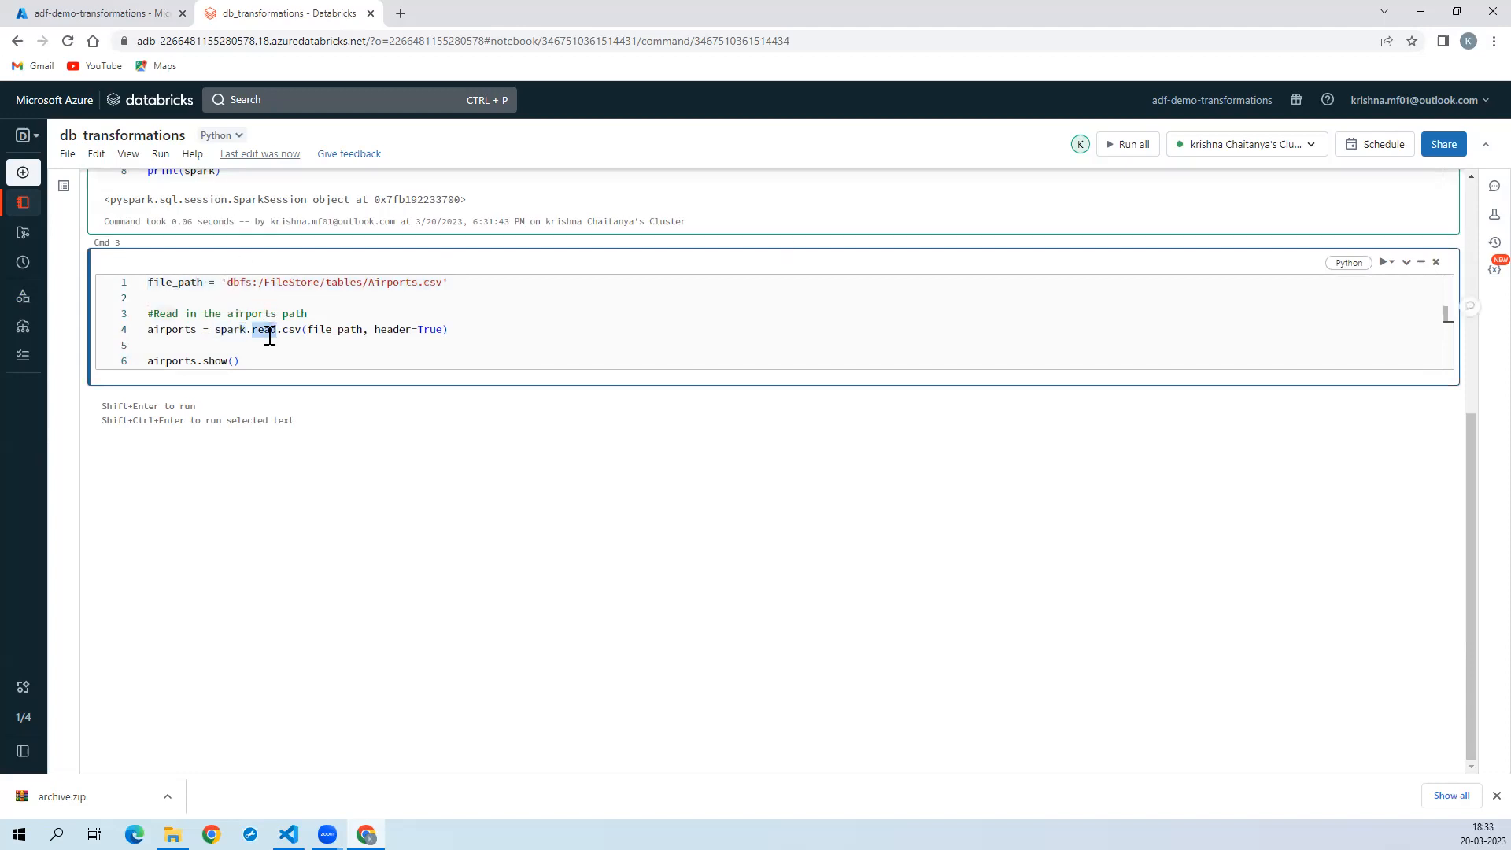
double_click(294, 331)
double_click(334, 330)
drag(452, 285, 148, 283)
double_click(392, 329)
triple_click(467, 332)
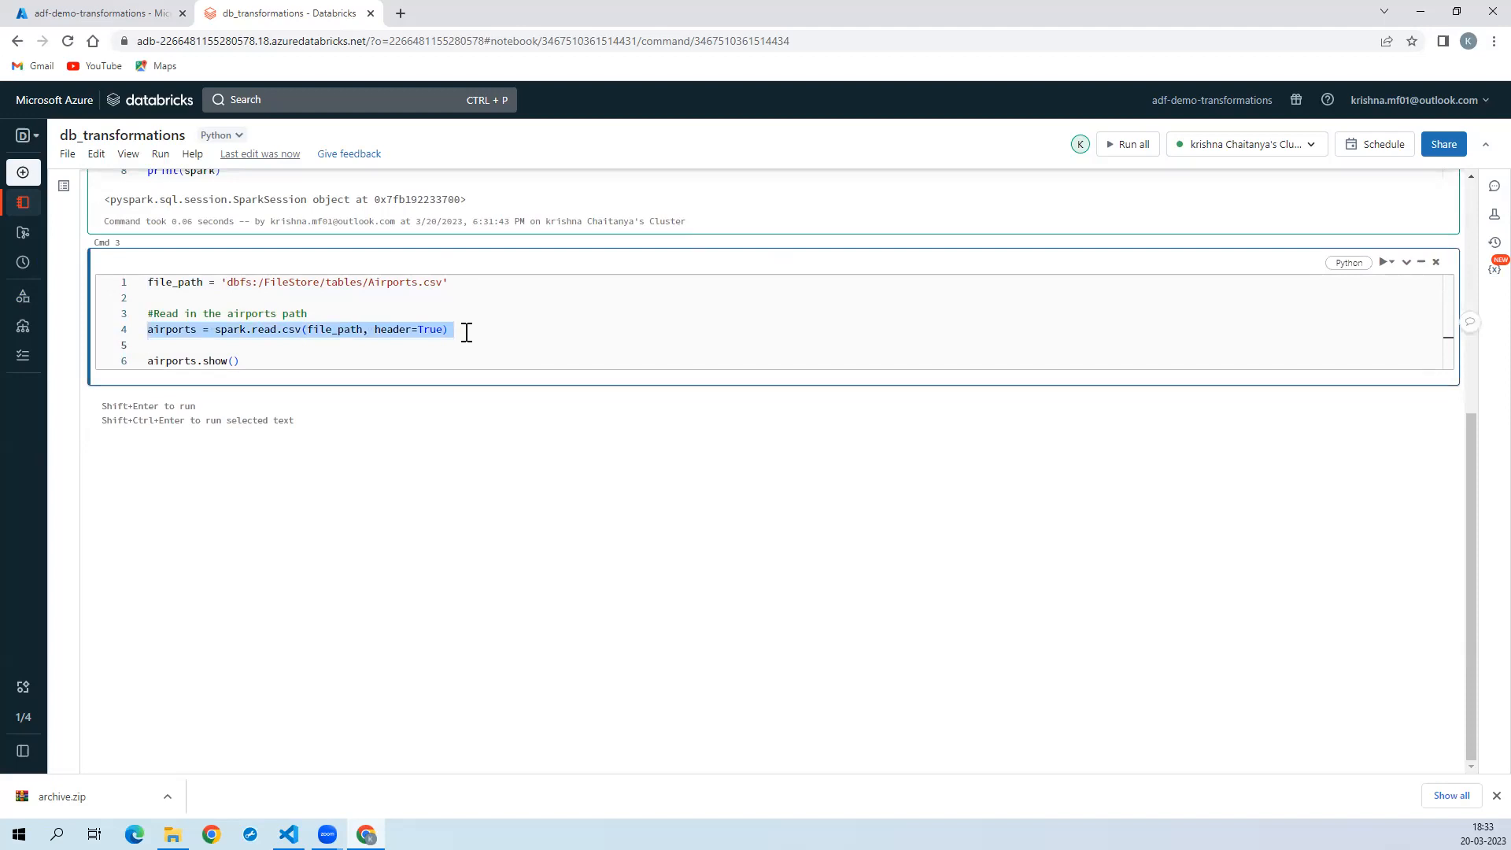
Step: Run the third cell to read Airports.csv and show the airports DataFrame
click(322, 360)
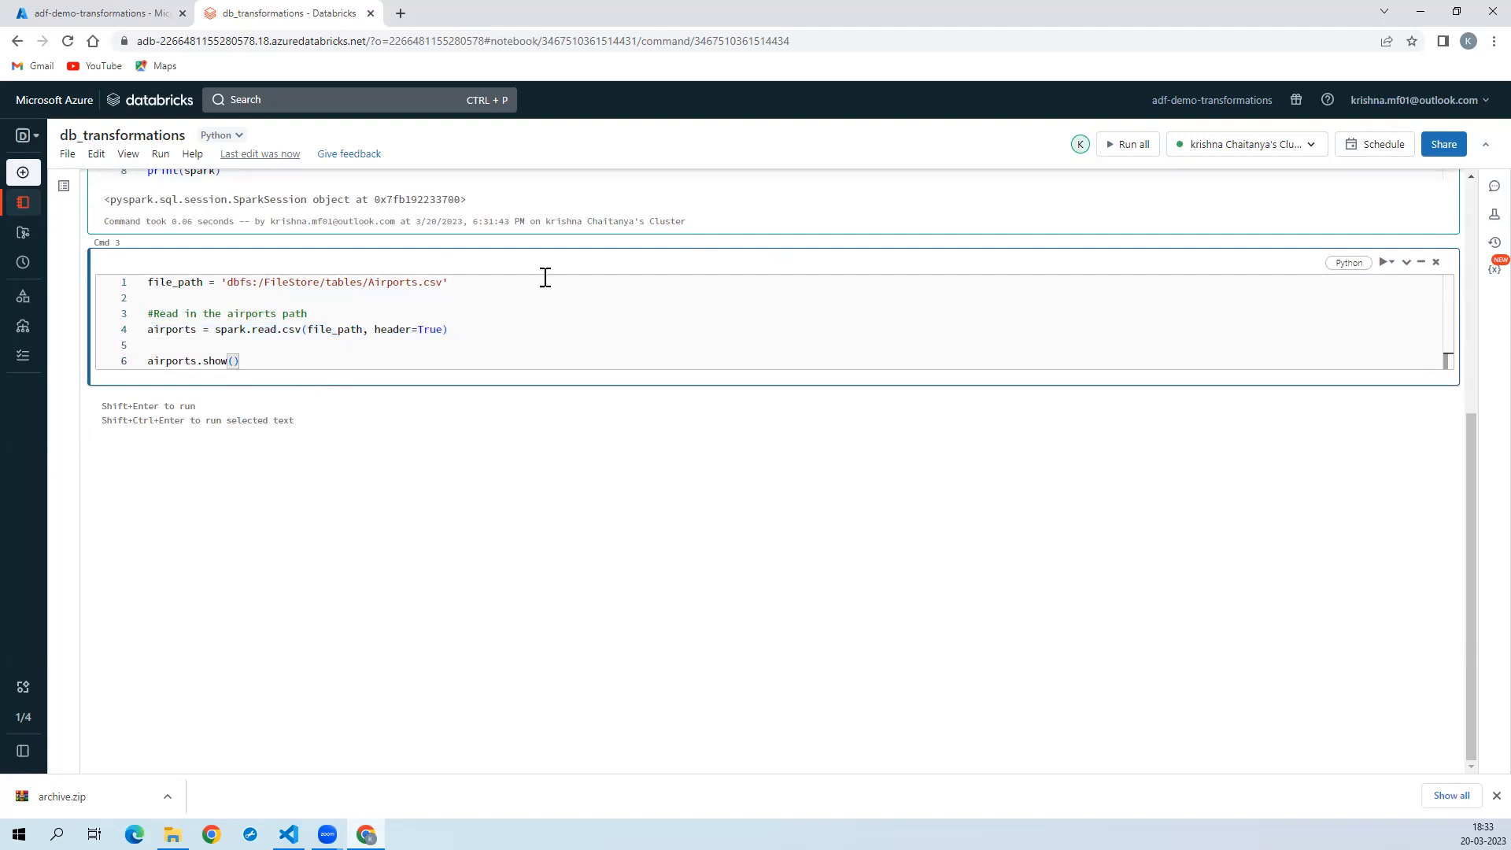
click(1385, 267)
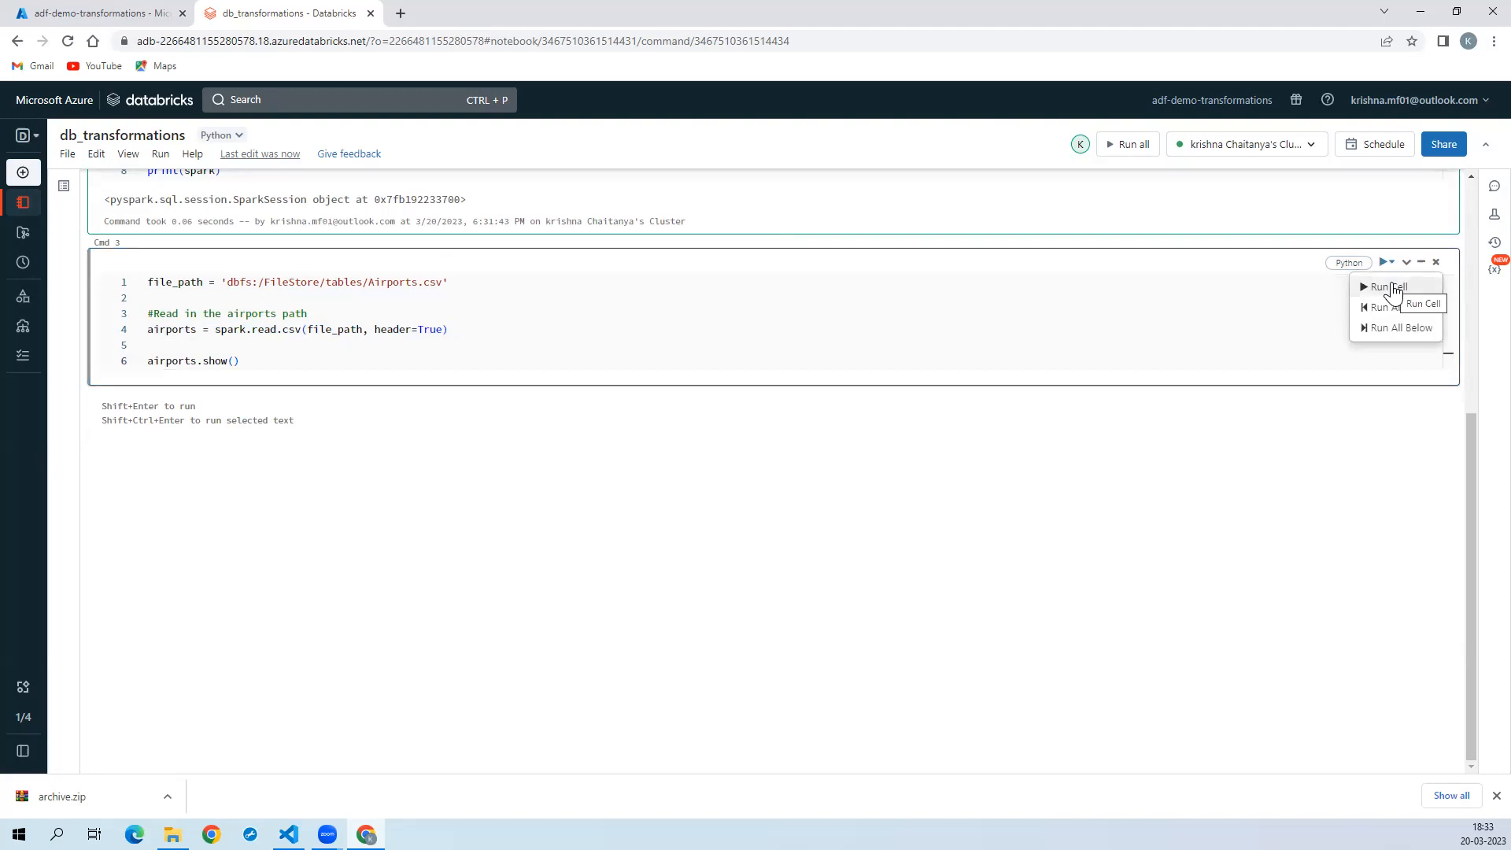
click(1389, 287)
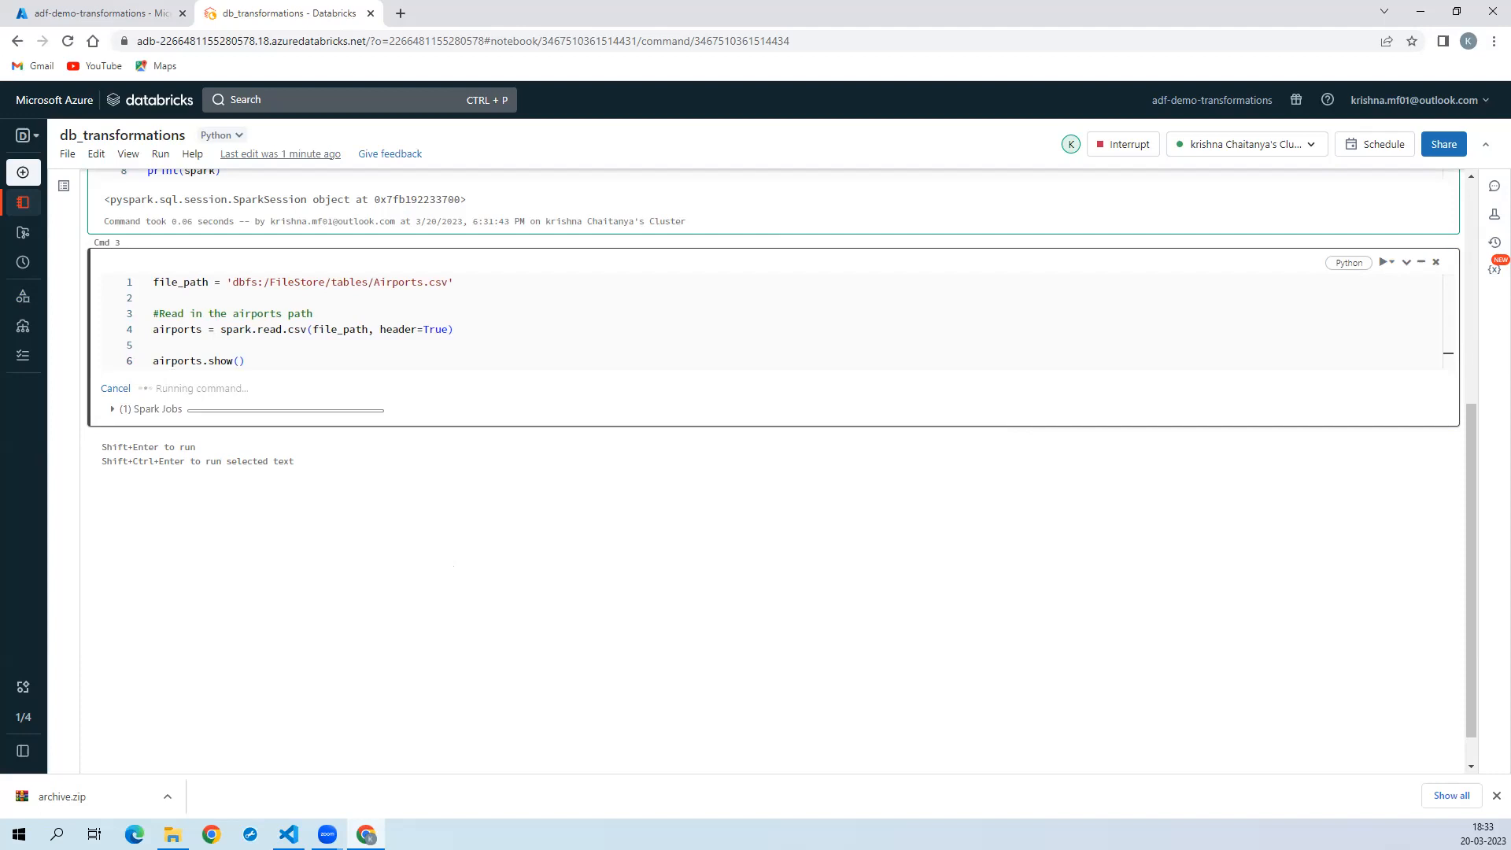
Step: Switch to Excel, dismiss the activation wizard, check the column headers of Airports.csv, and close the workbook to return to the notebook
key(alt+Tab)
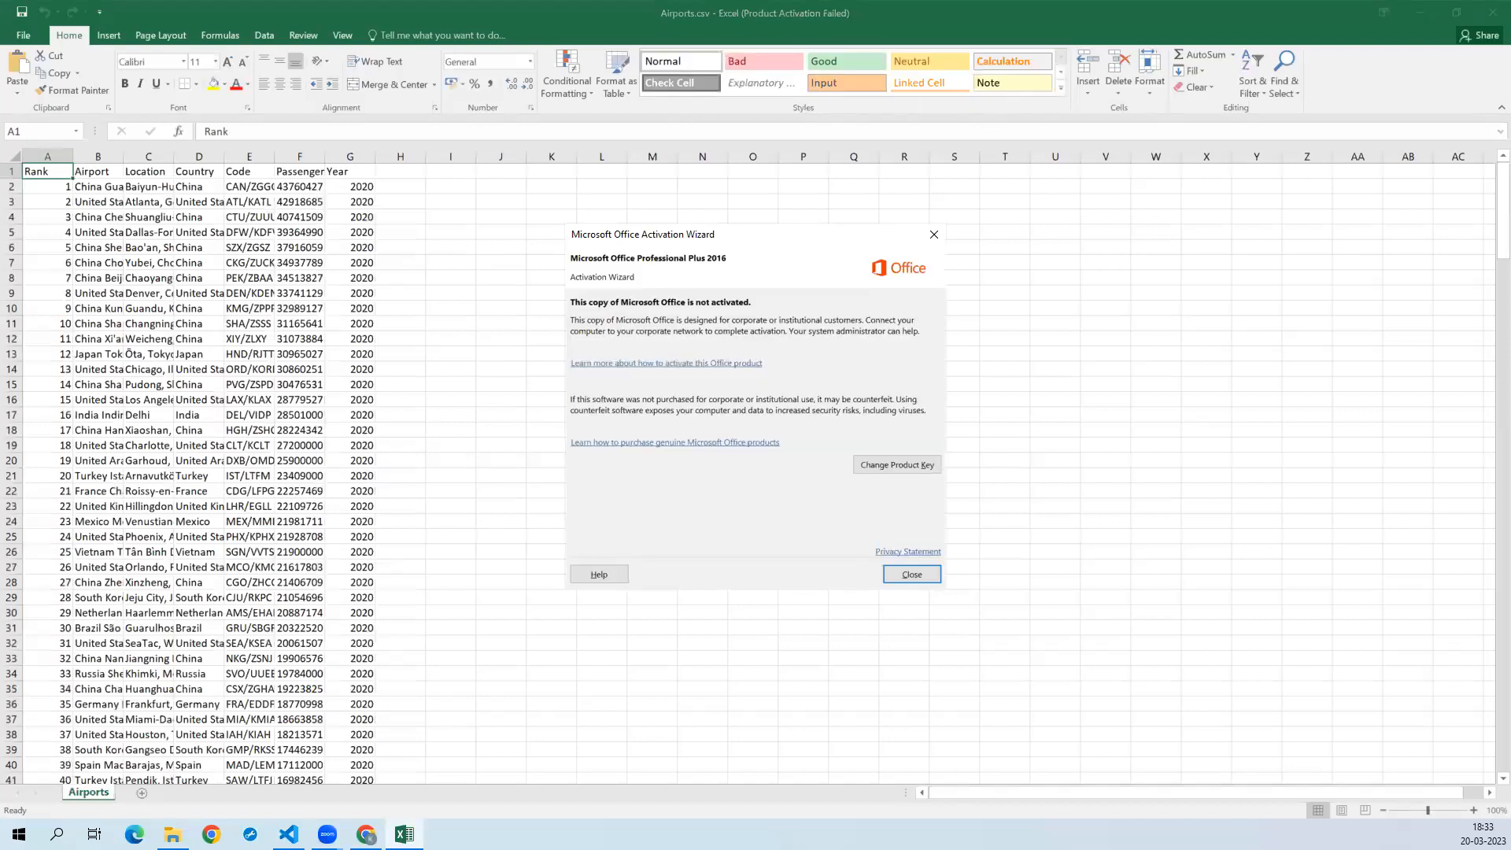
click(935, 235)
click(141, 172)
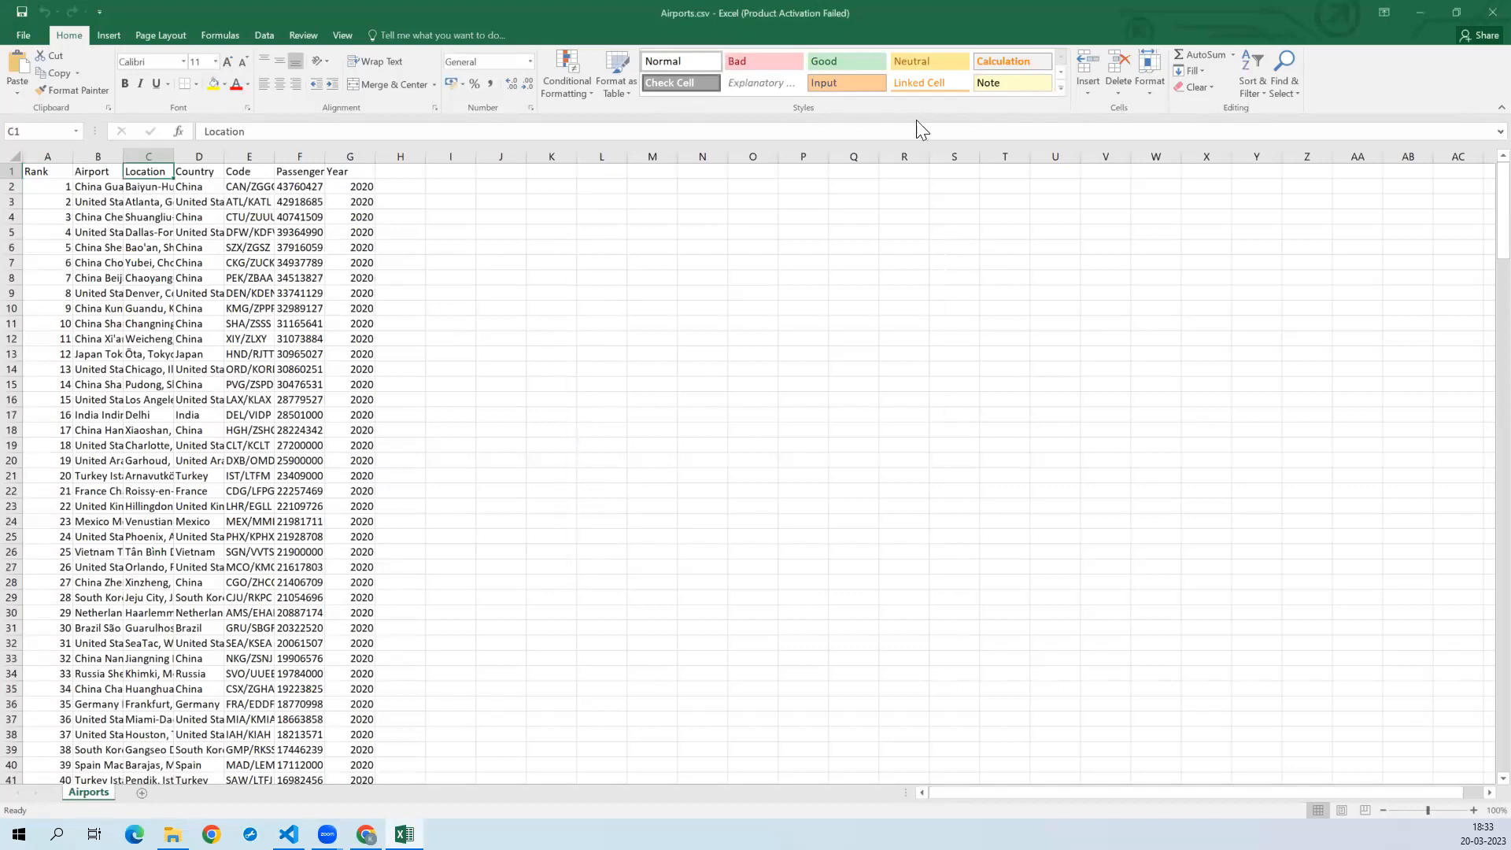
click(1493, 12)
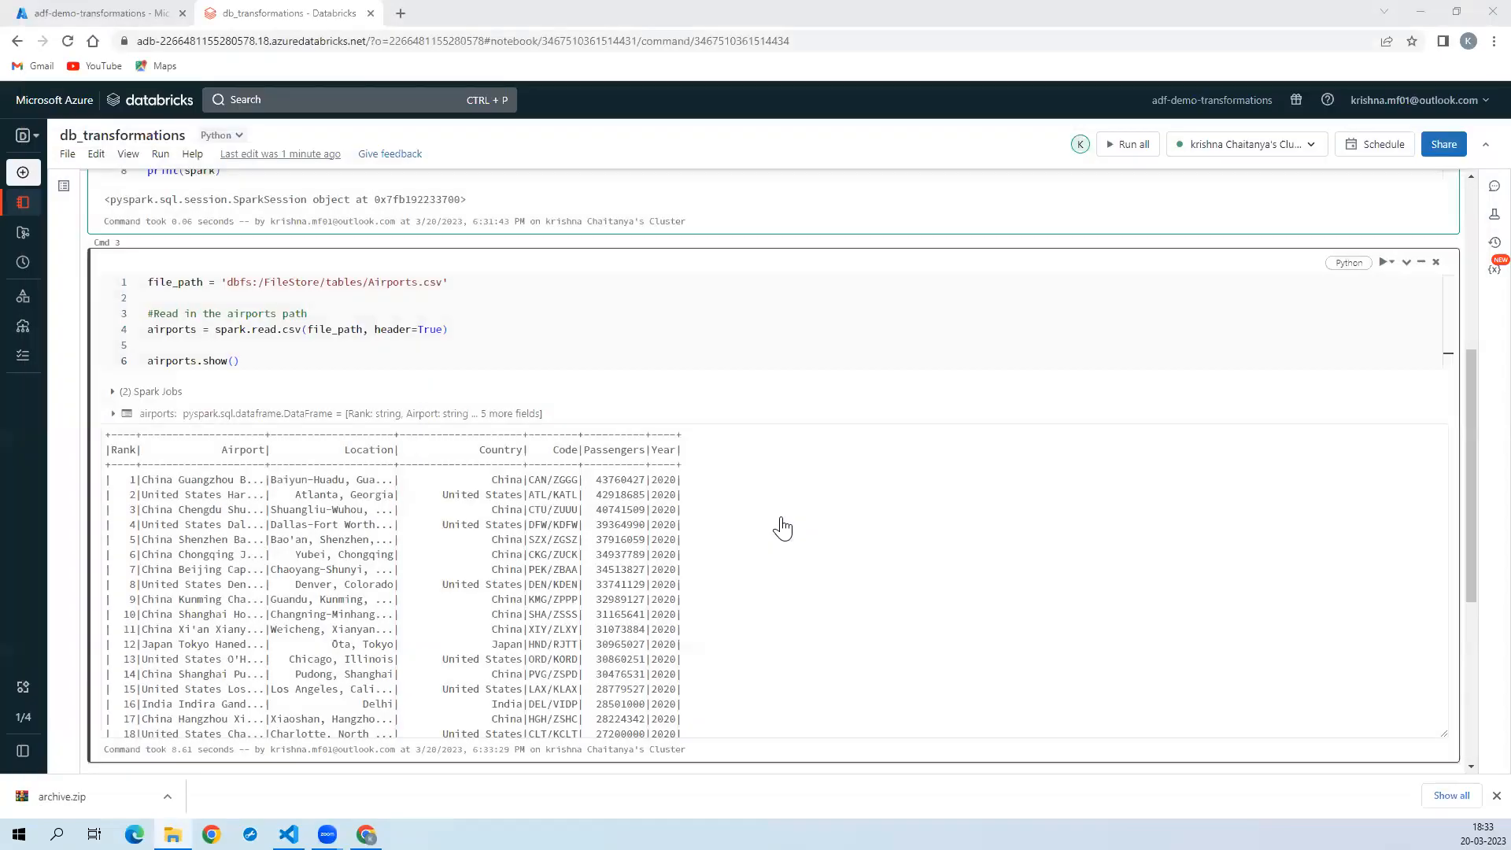
click(385, 353)
click(384, 353)
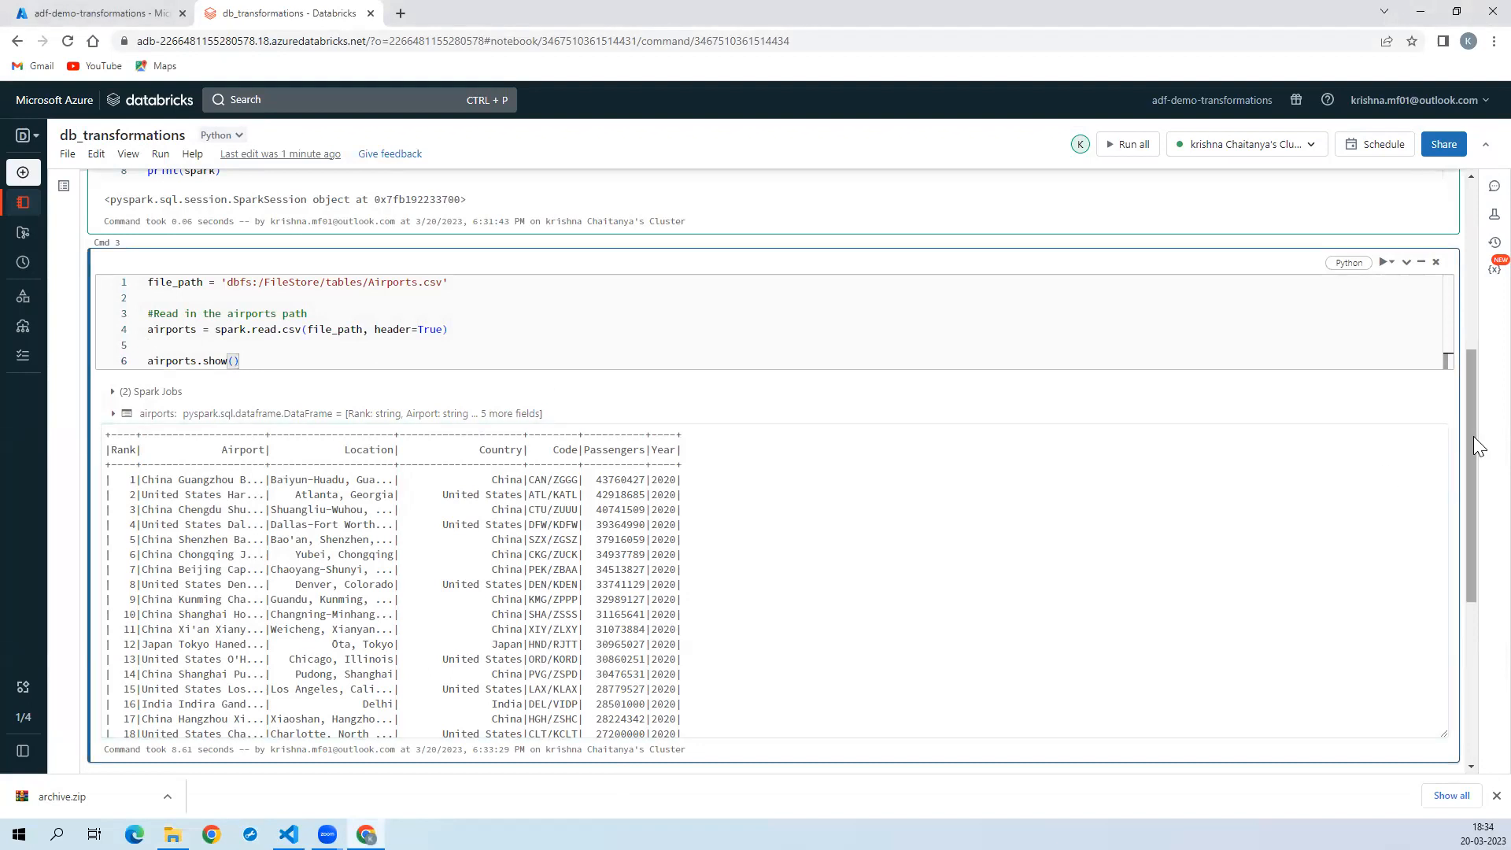
Step: Add a fourth cell below the airports.show() output
drag(1469, 586, 1471, 770)
click(814, 455)
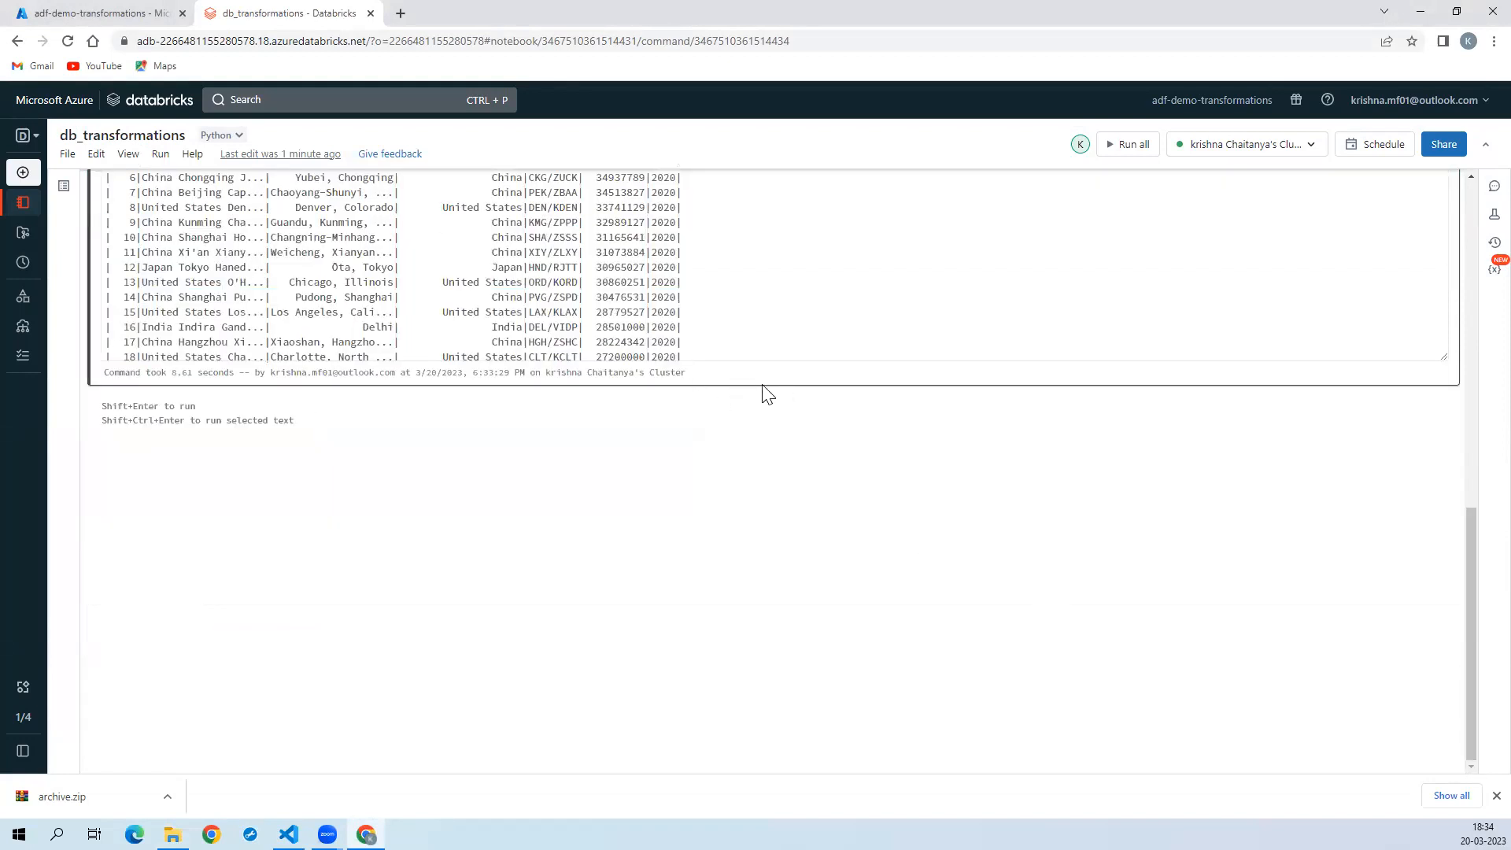
click(782, 400)
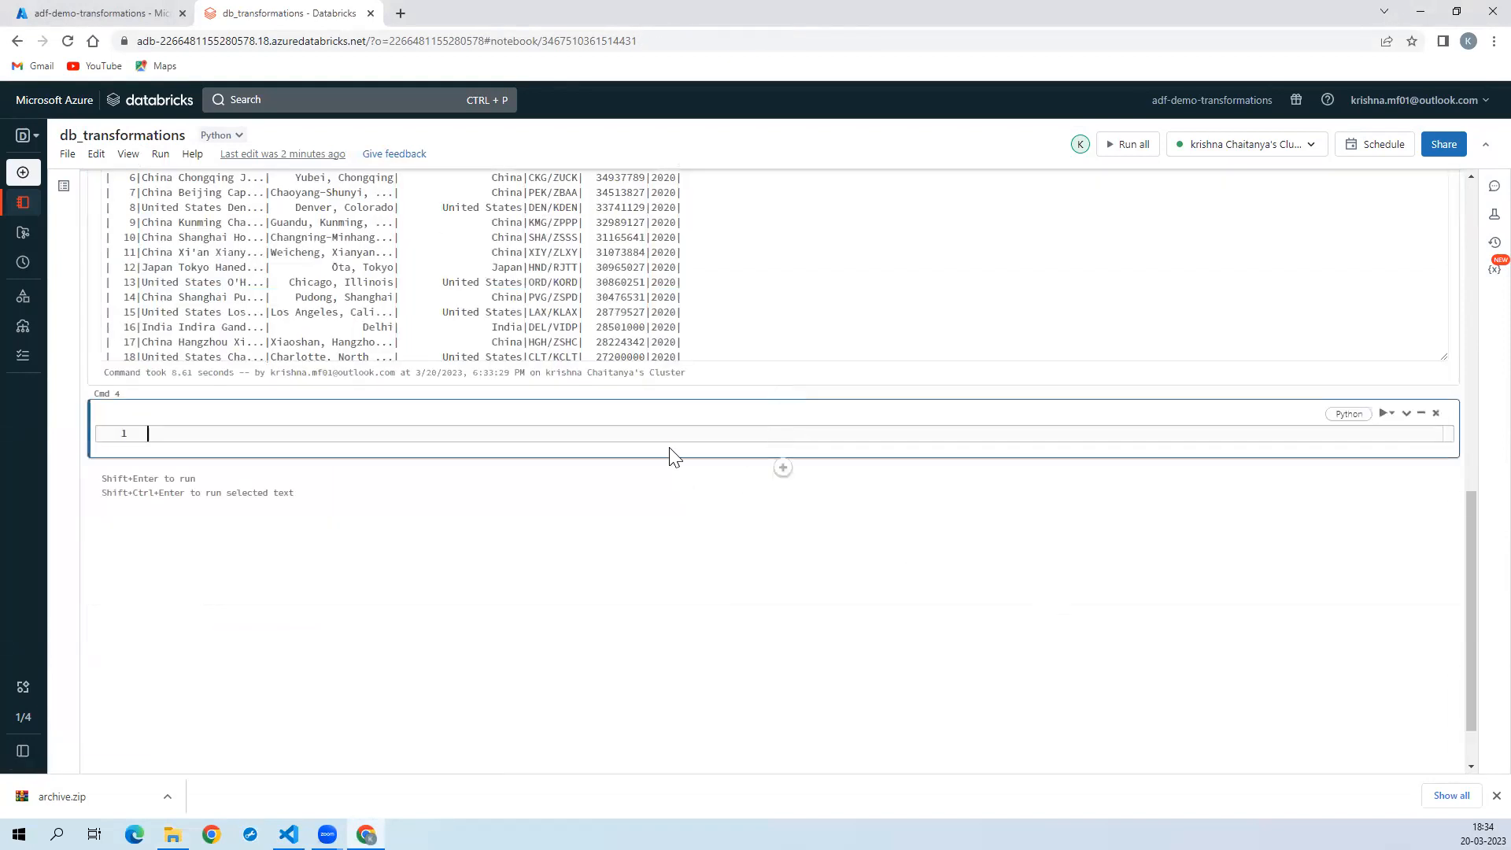
Step: Switch to Visual Studio Code and copy the df_airports_data line that loads airports.csv with spark.read.format("csv") and the header option
key(super+e)
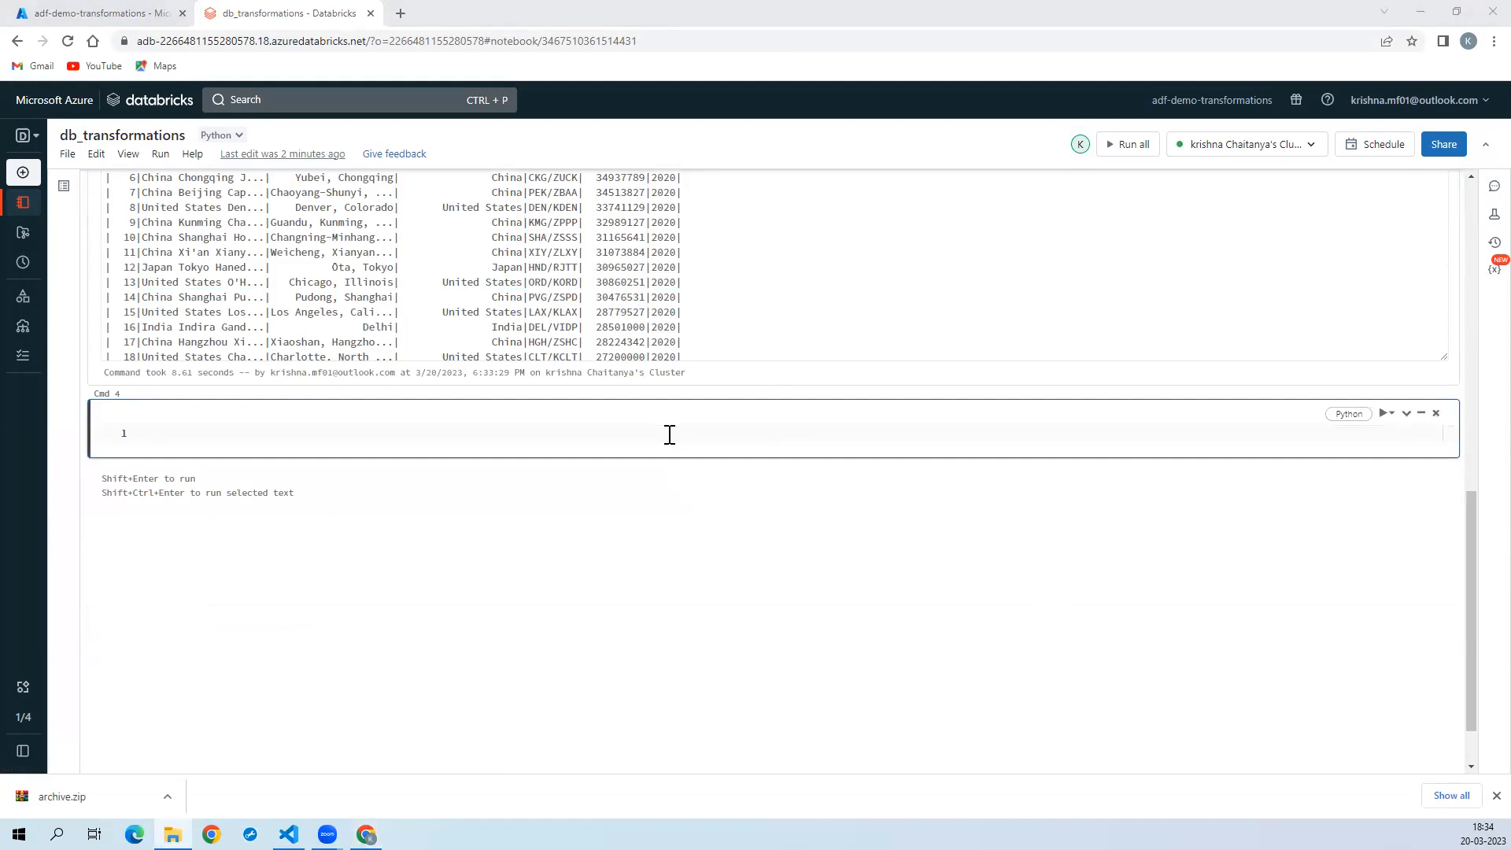
key(alt+Tab)
key(ctrl+a)
click(610, 402)
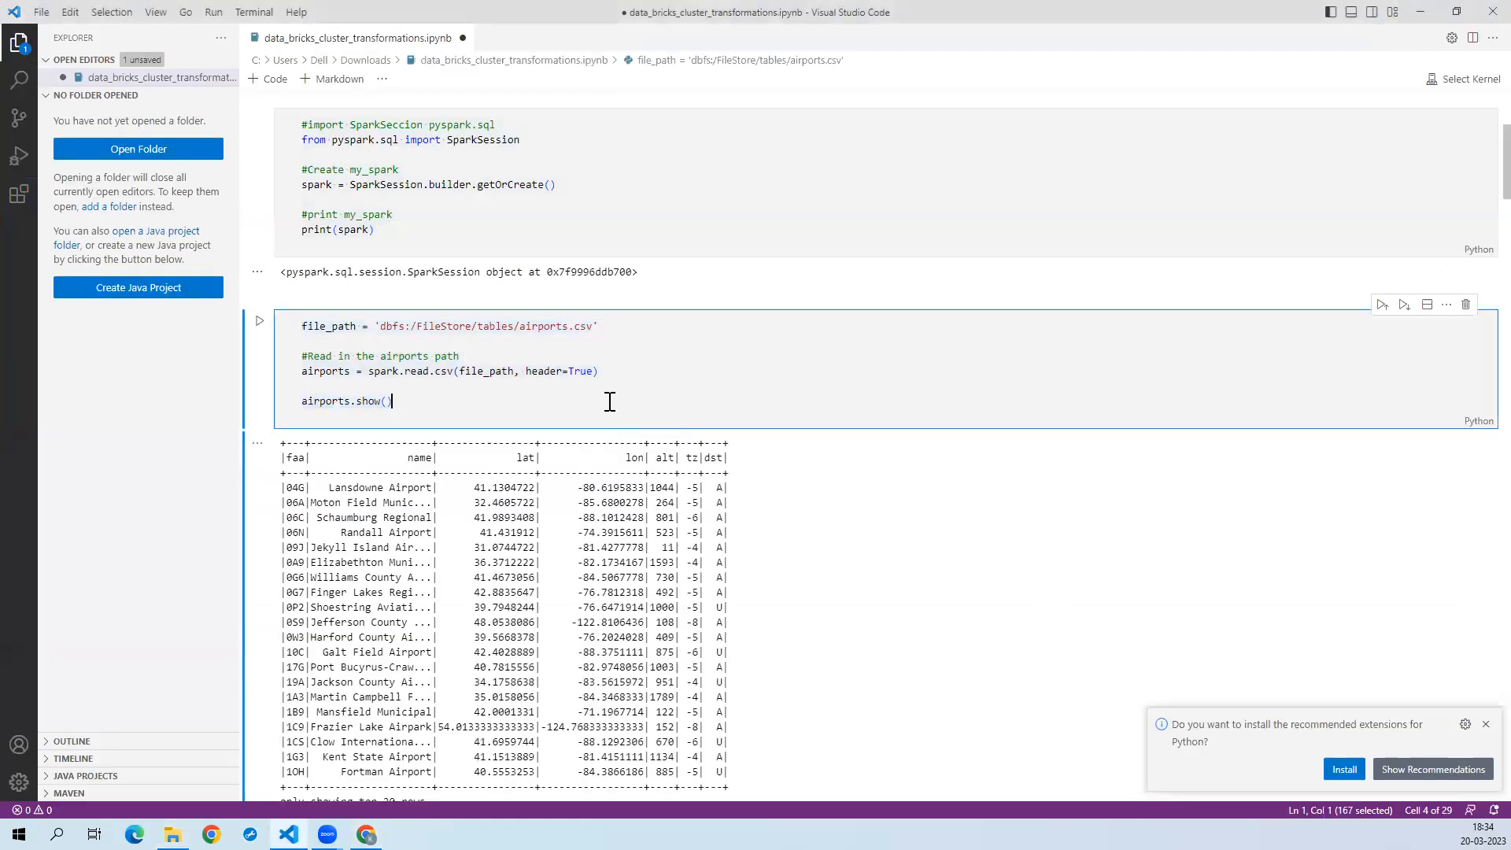
key(Down)
key(Down)
key(Down)
key(Down)
key(Down)
key(Down)
key(Down)
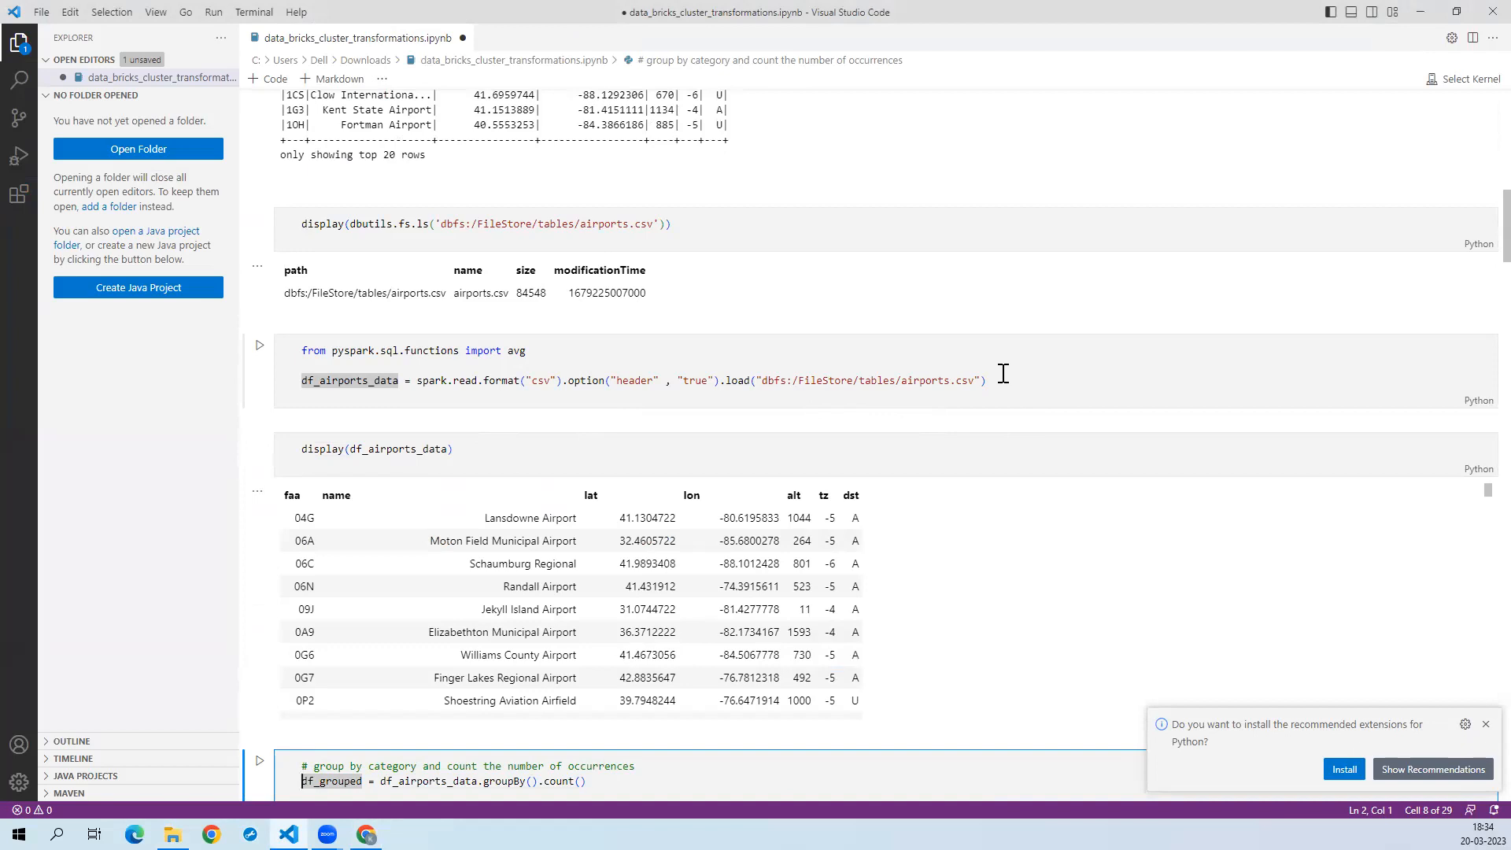
drag(1003, 379, 259, 377)
key(ctrl+c)
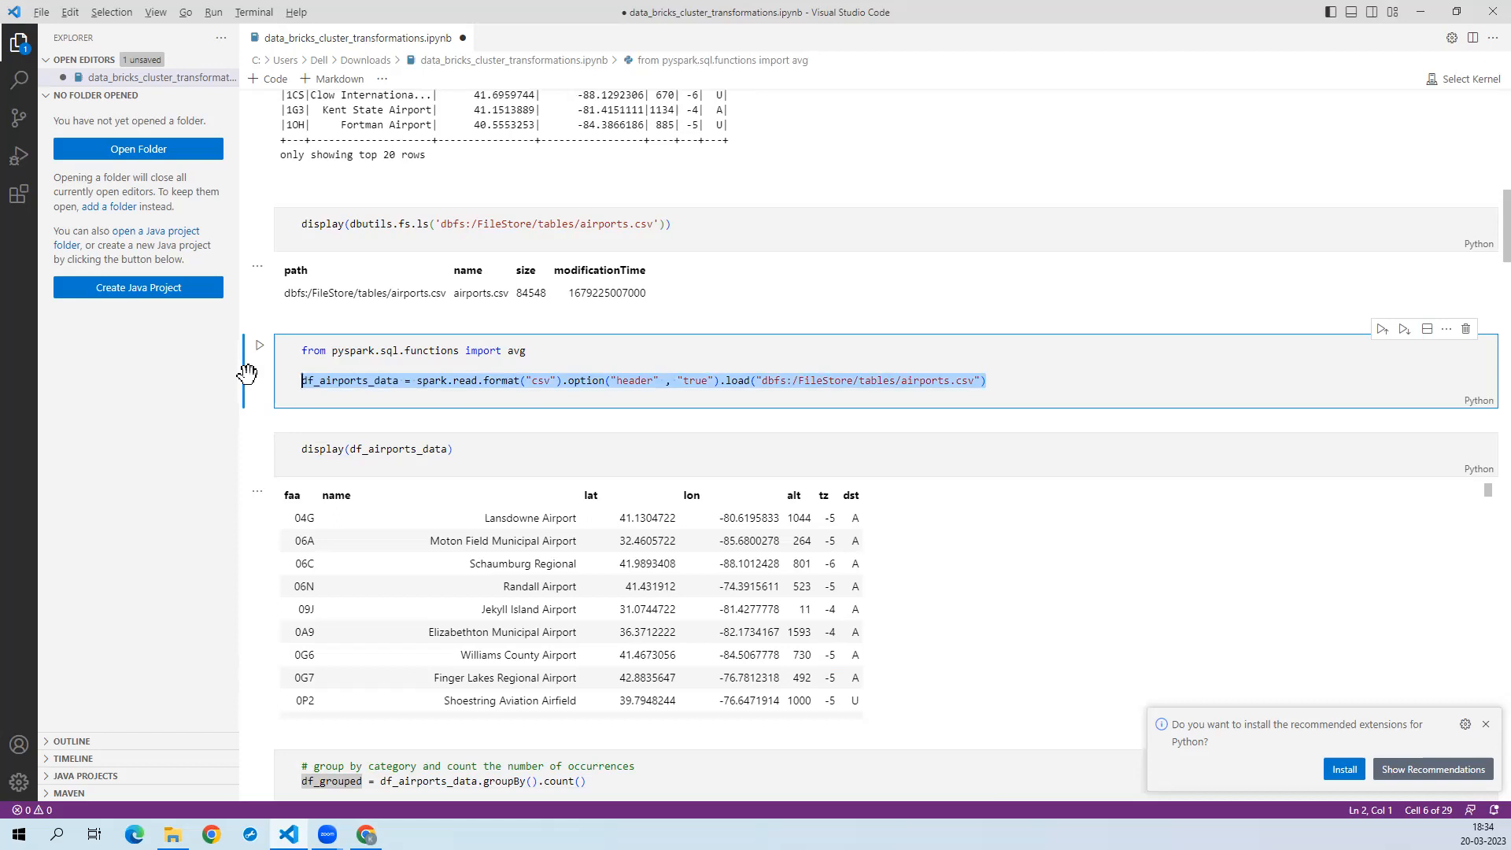
Step: Return to the Databricks notebook in the browser and paste the df_airports_data line into the fourth cell
key(alt+Tab)
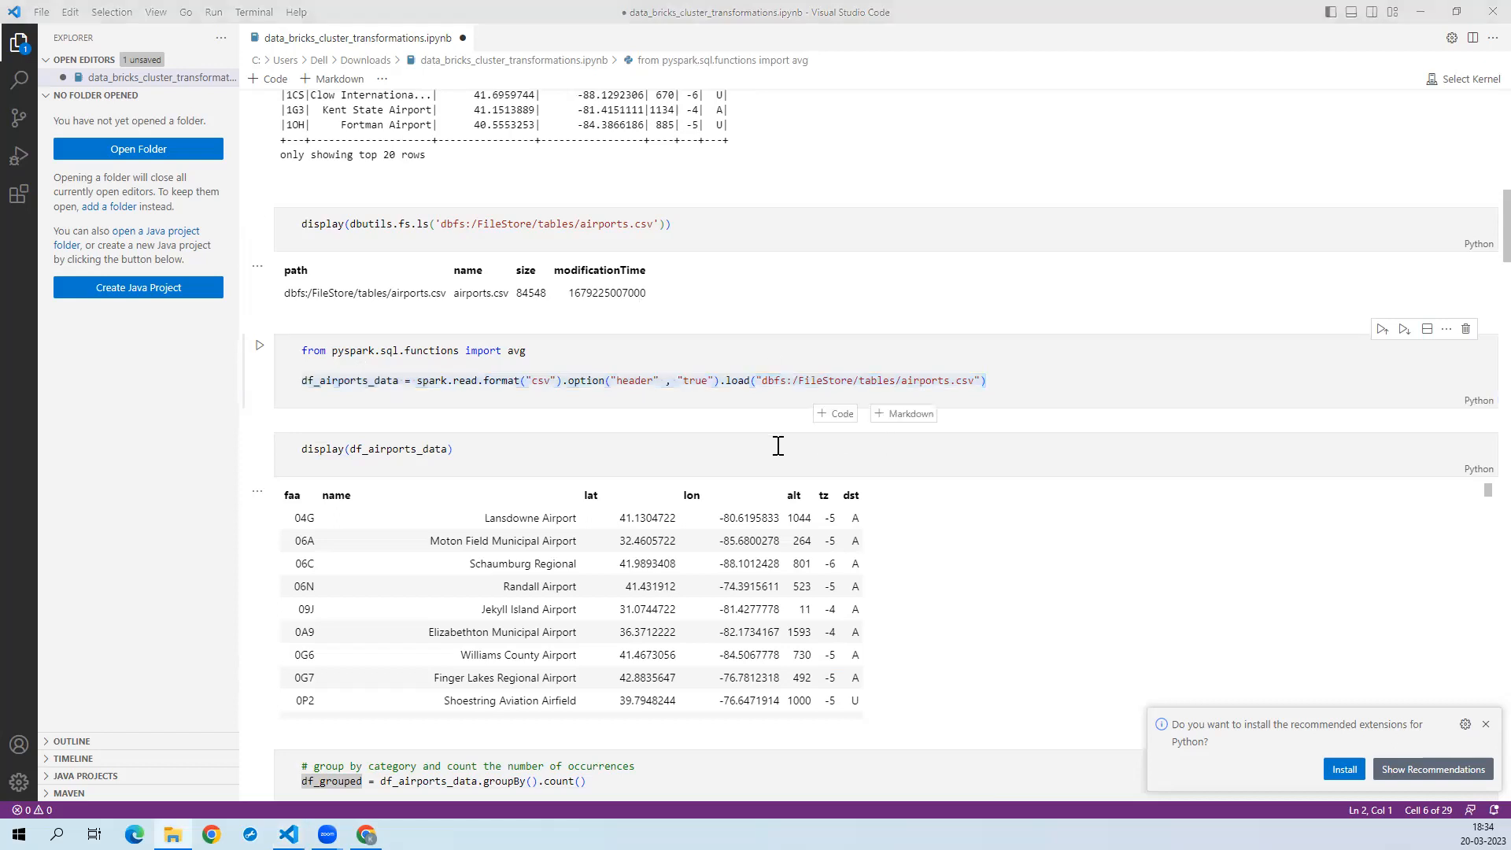
key(alt+Tab)
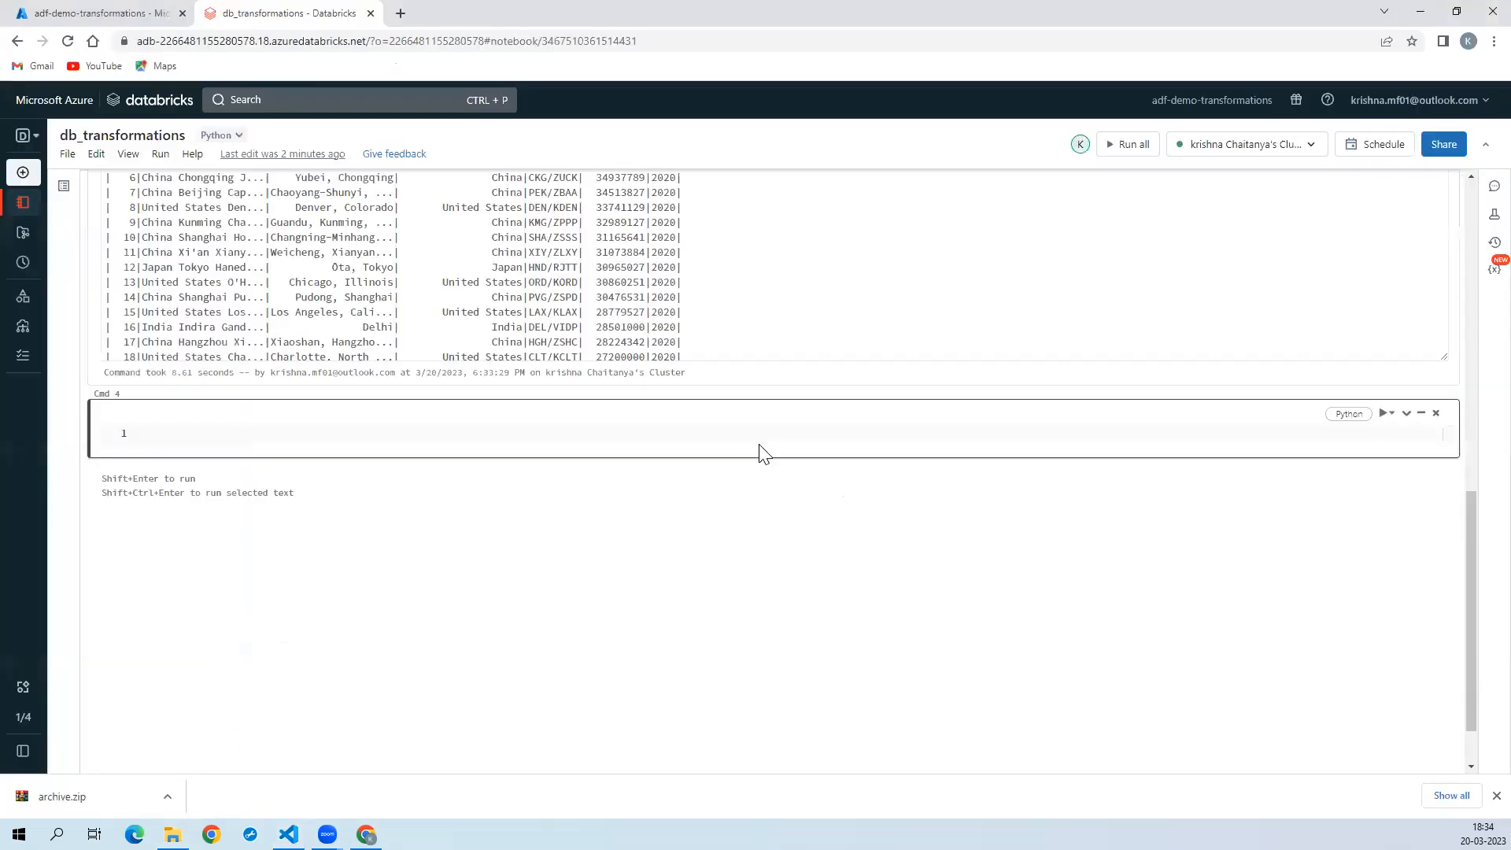
key(ctrl+v)
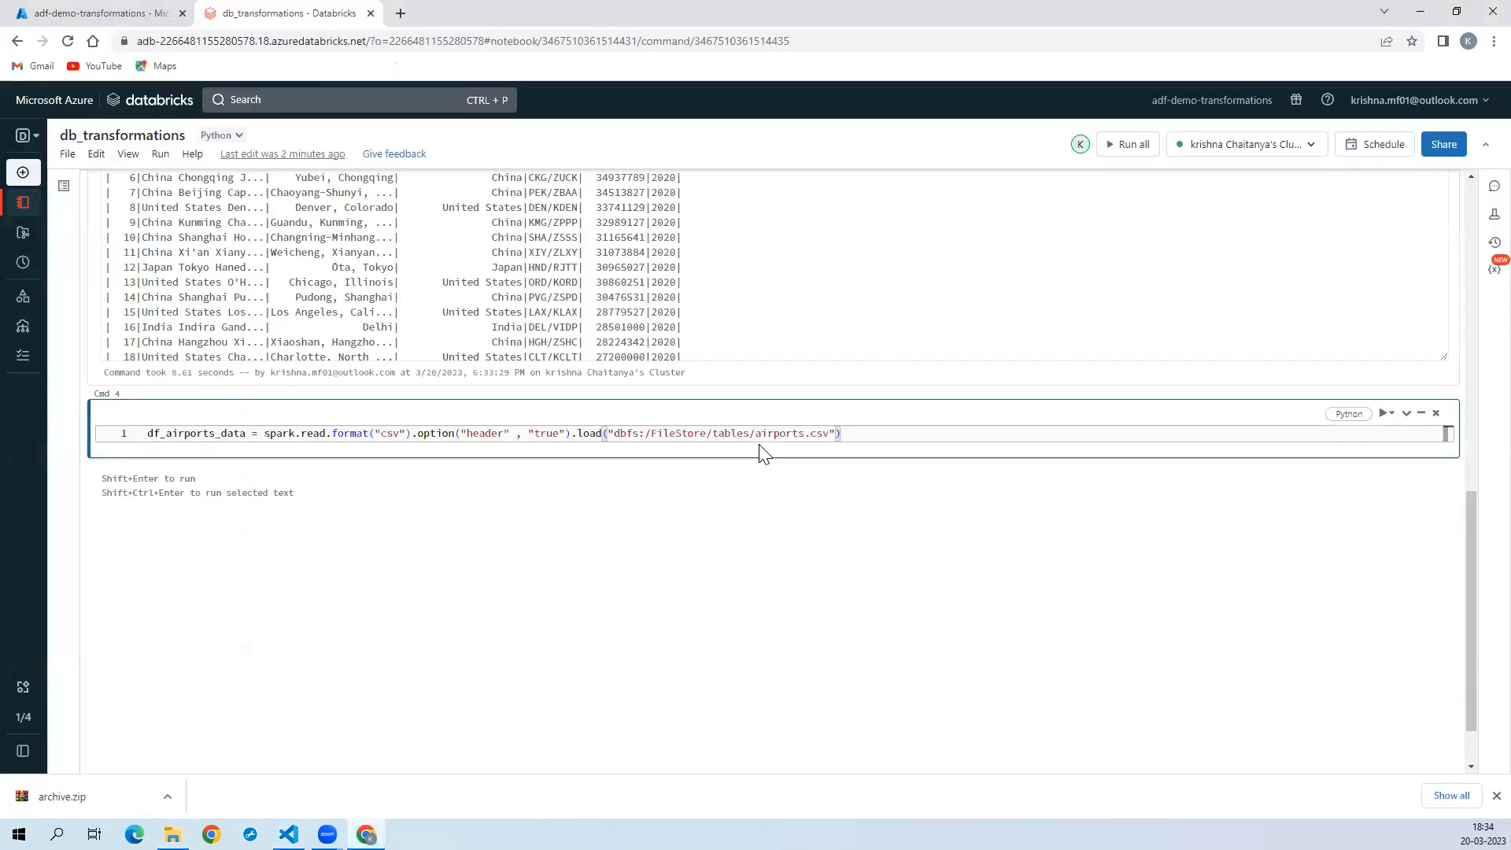
Step: Examine the df_airports_data variable and the file path passed to load in the pasted line
double_click(228, 434)
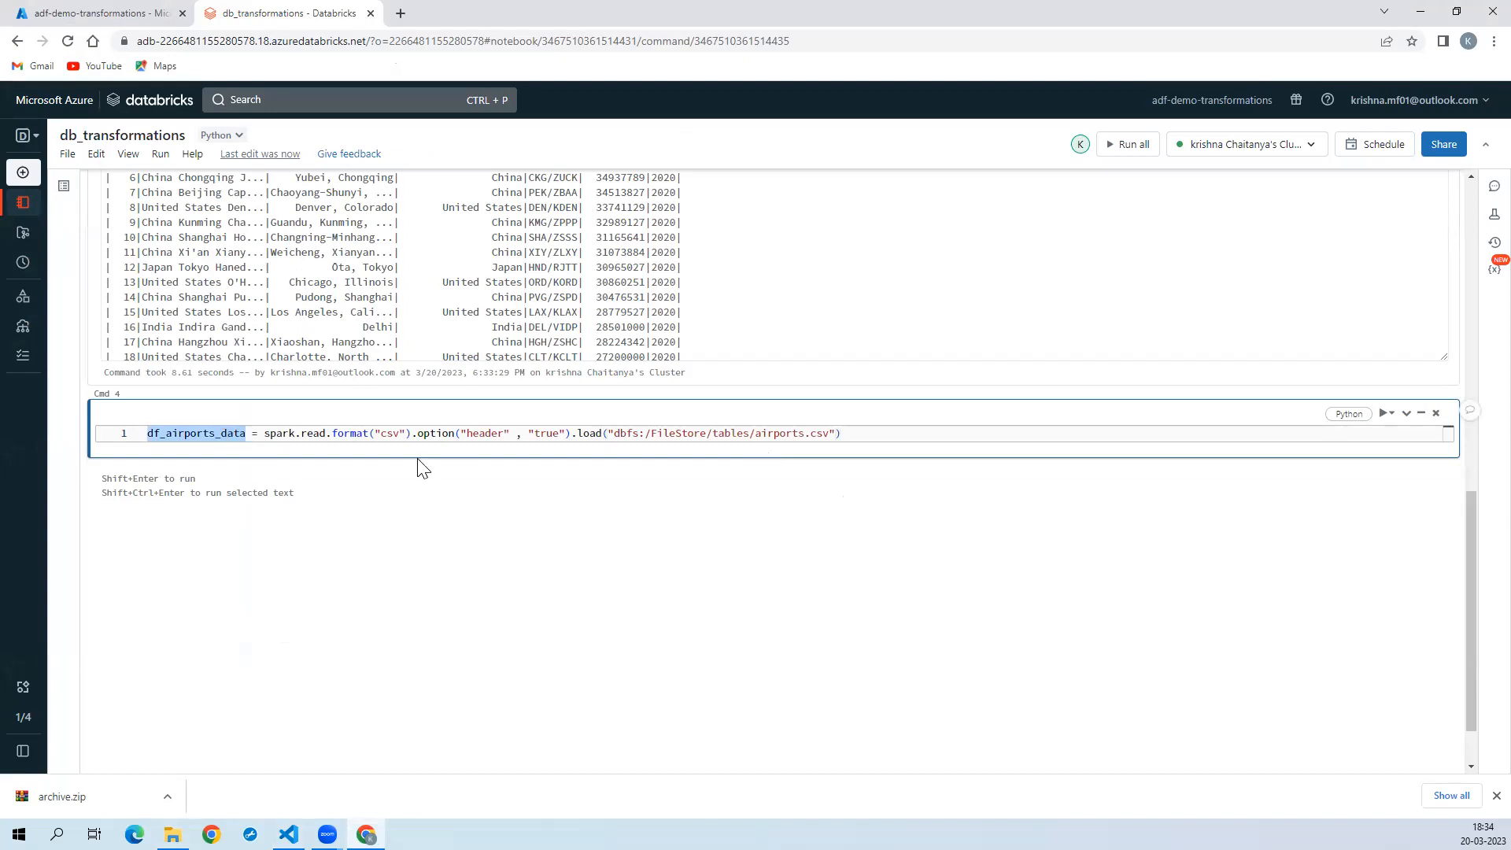
click(831, 434)
key(shift+Home)
shift+click(616, 433)
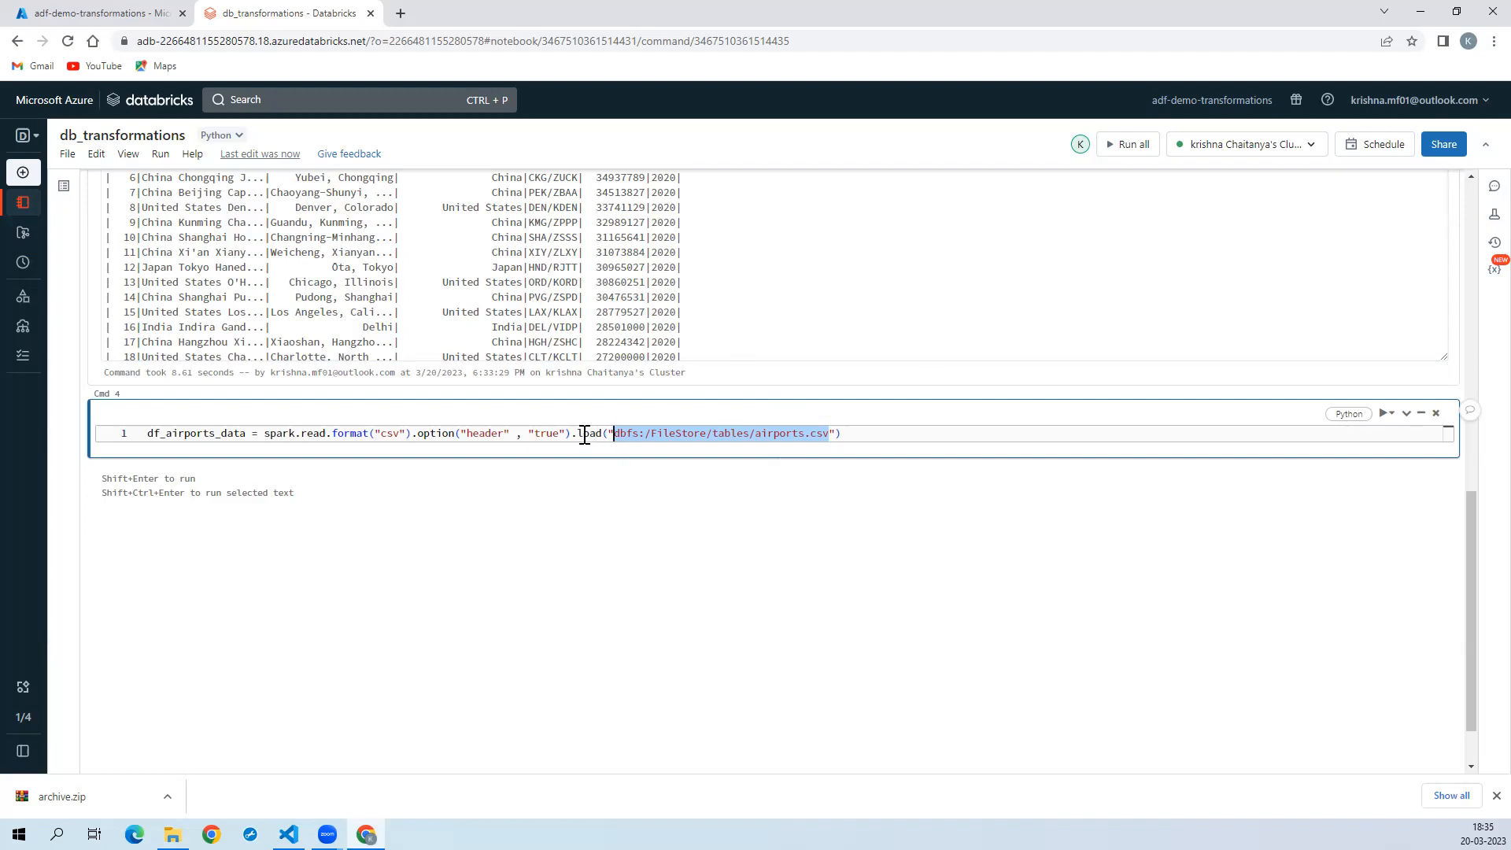
click(688, 433)
double_click(688, 433)
double_click(746, 433)
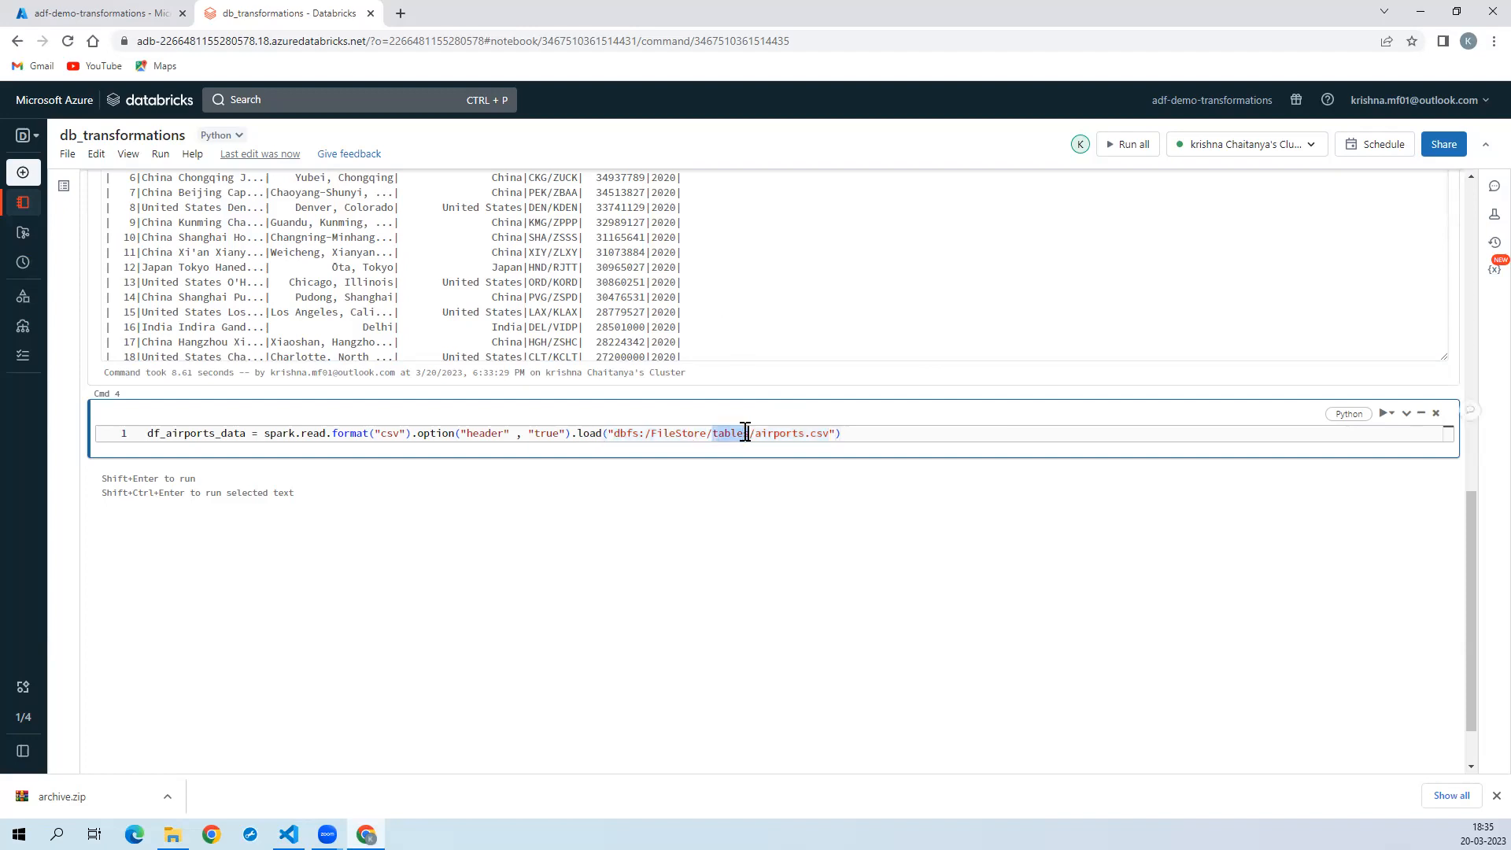
Step: Change the file name in the fourth cell's load path to Airports.csv with a capital A
click(767, 435)
key(BackSpace)
text(A)
key(Left)
key(Left)
key(Left)
key(Left)
key(Left)
key(Left)
key(Left)
key(Left)
key(Left)
key(Left)
key(Left)
key(Left)
key(Left)
key(Left)
key(Left)
key(Left)
key(Left)
key(Left)
key(Left)
Step: Run the fourth cell to load df_airports_data and add a fifth cell below it
click(977, 432)
click(1386, 414)
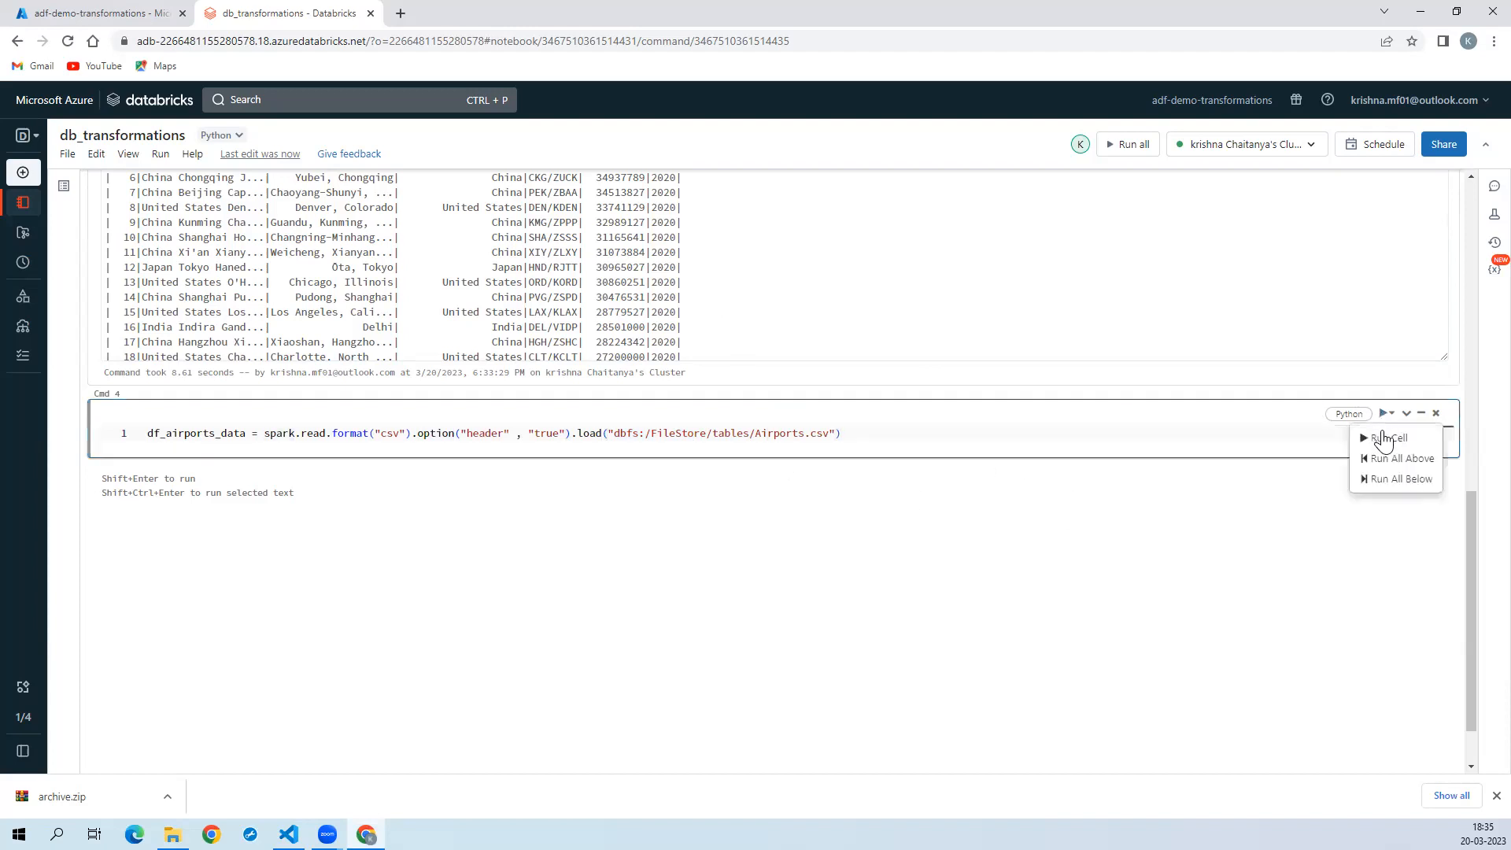
click(1384, 437)
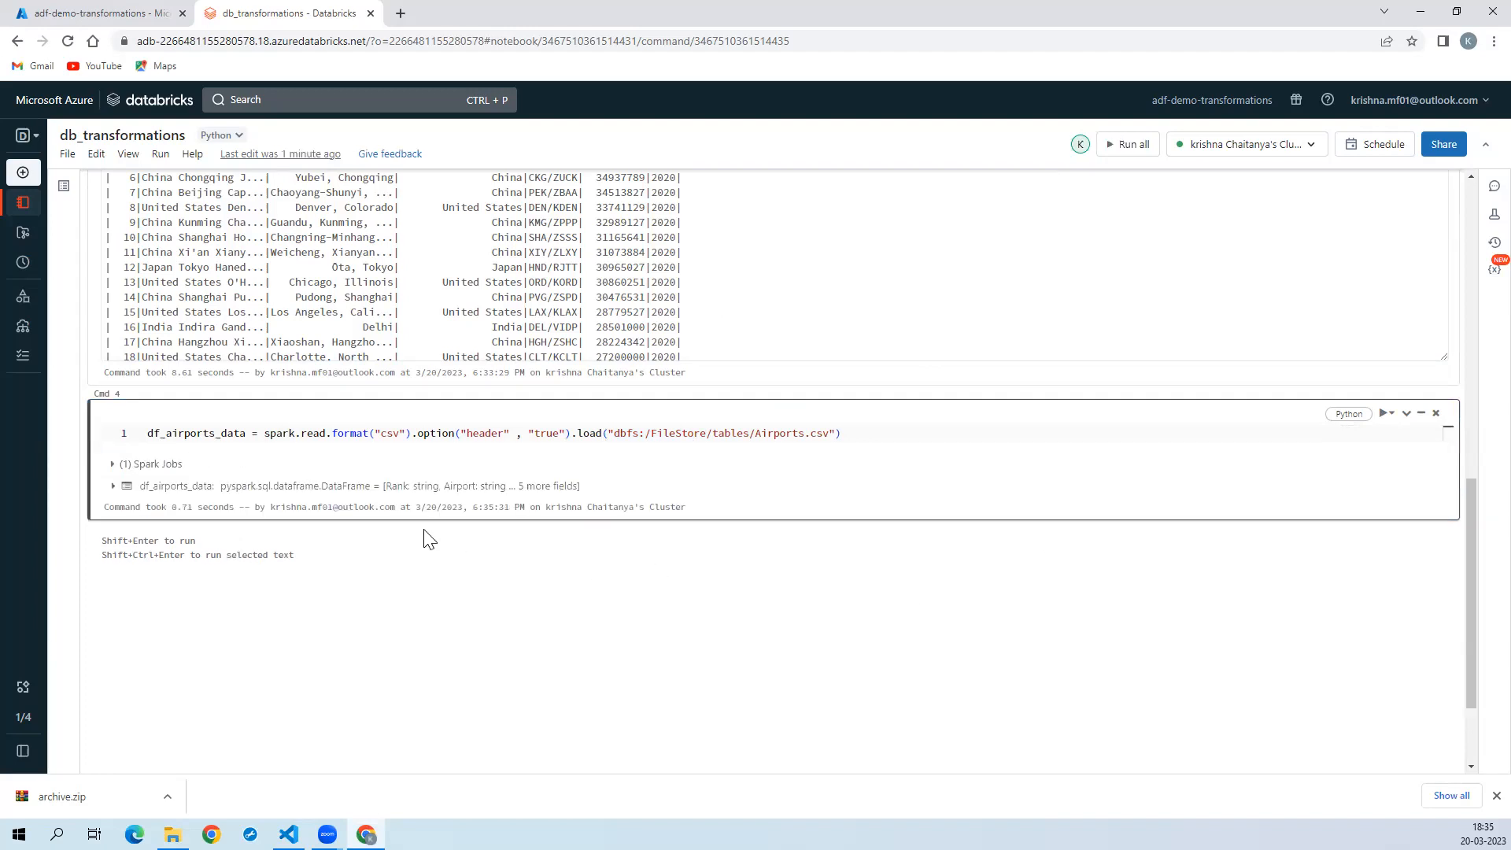
click(783, 533)
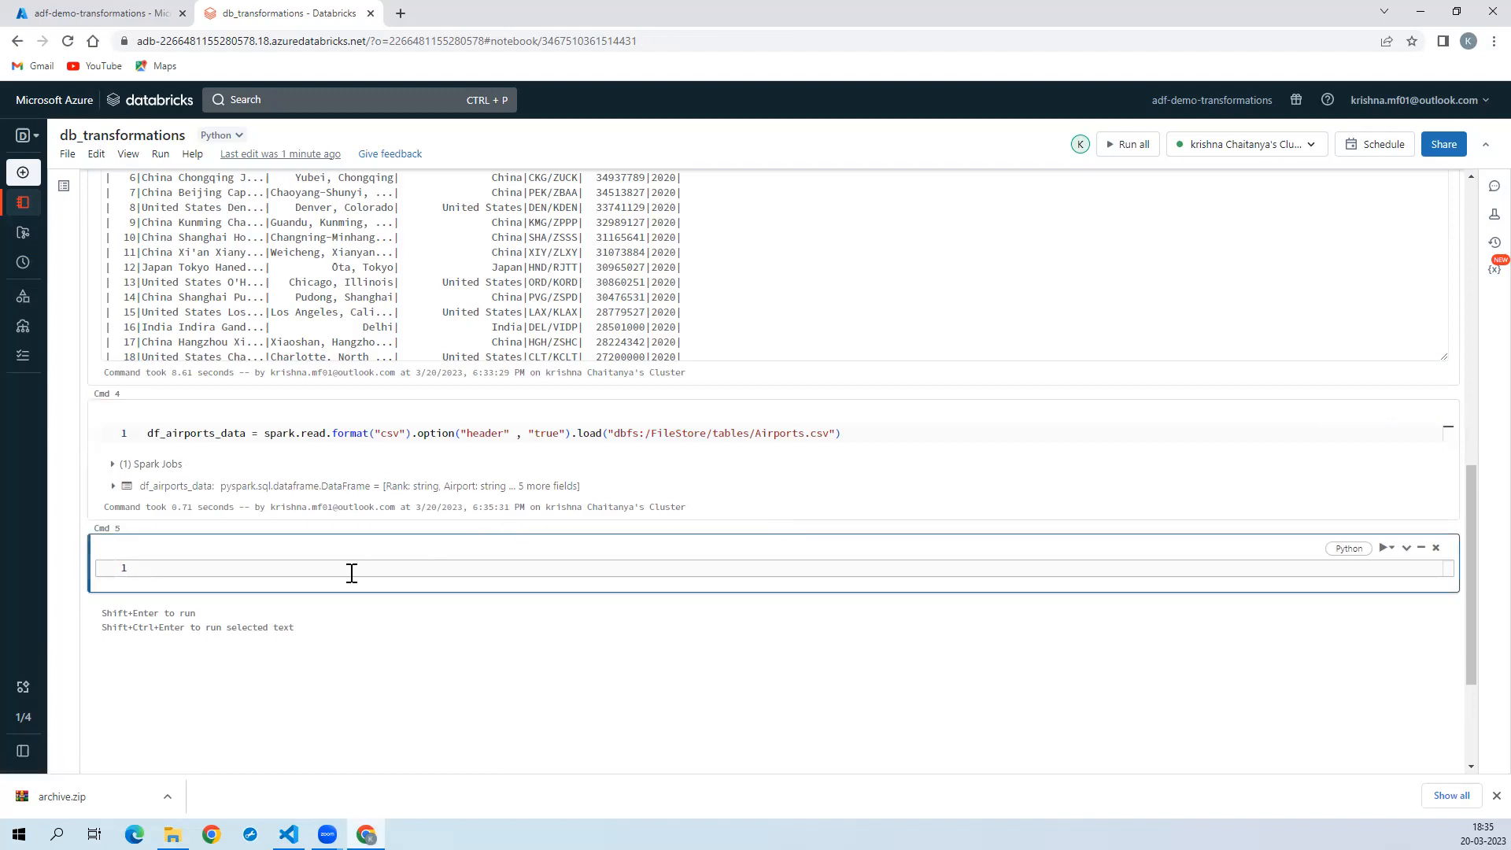
Step: Expand the df_airports_data schema under the fourth cell, and write and run display(df_airports_data) in the fifth cell
click(547, 487)
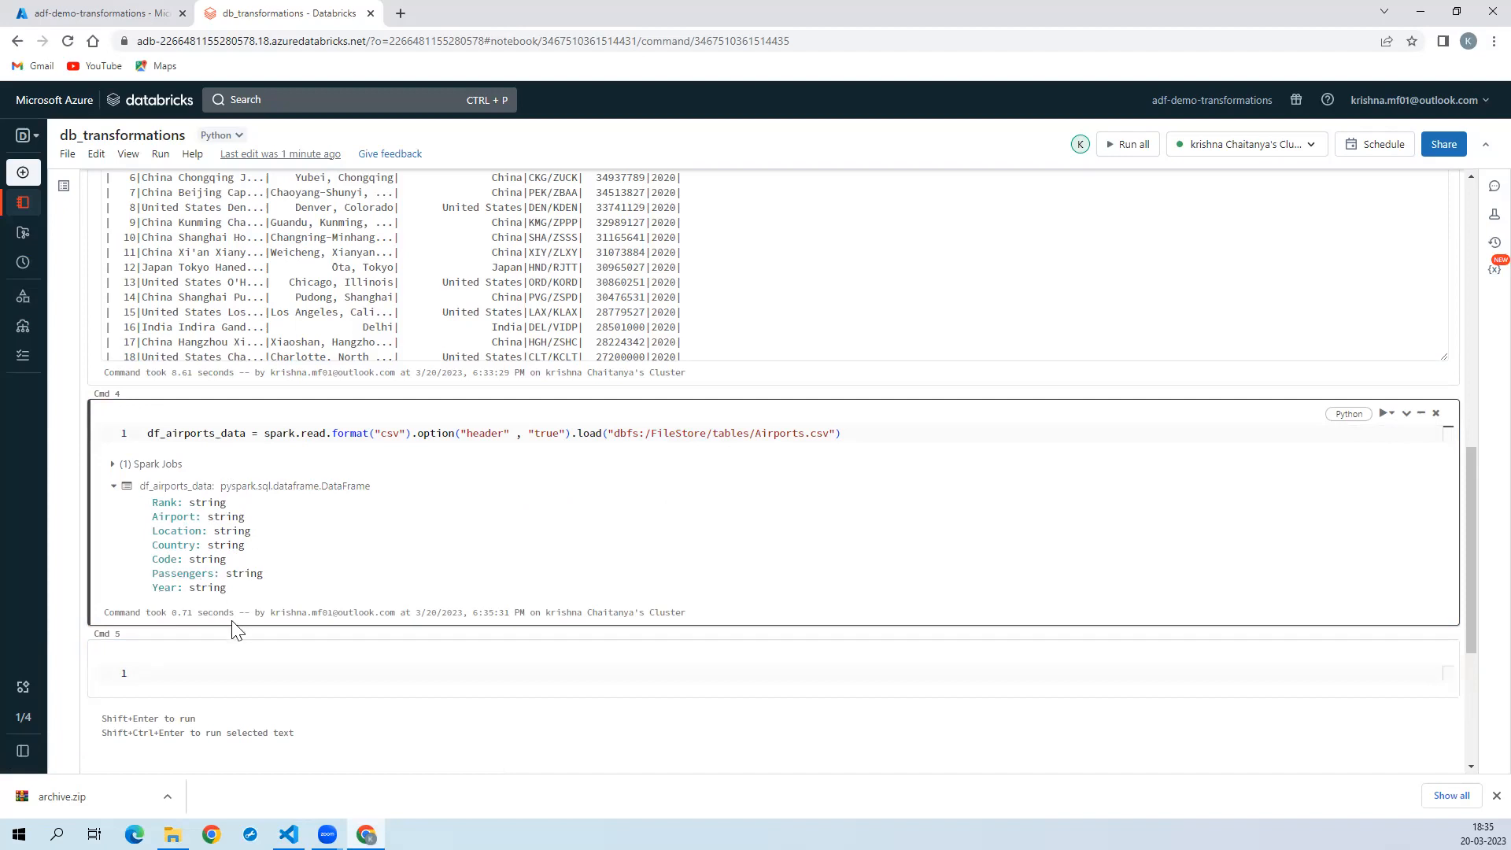
click(218, 668)
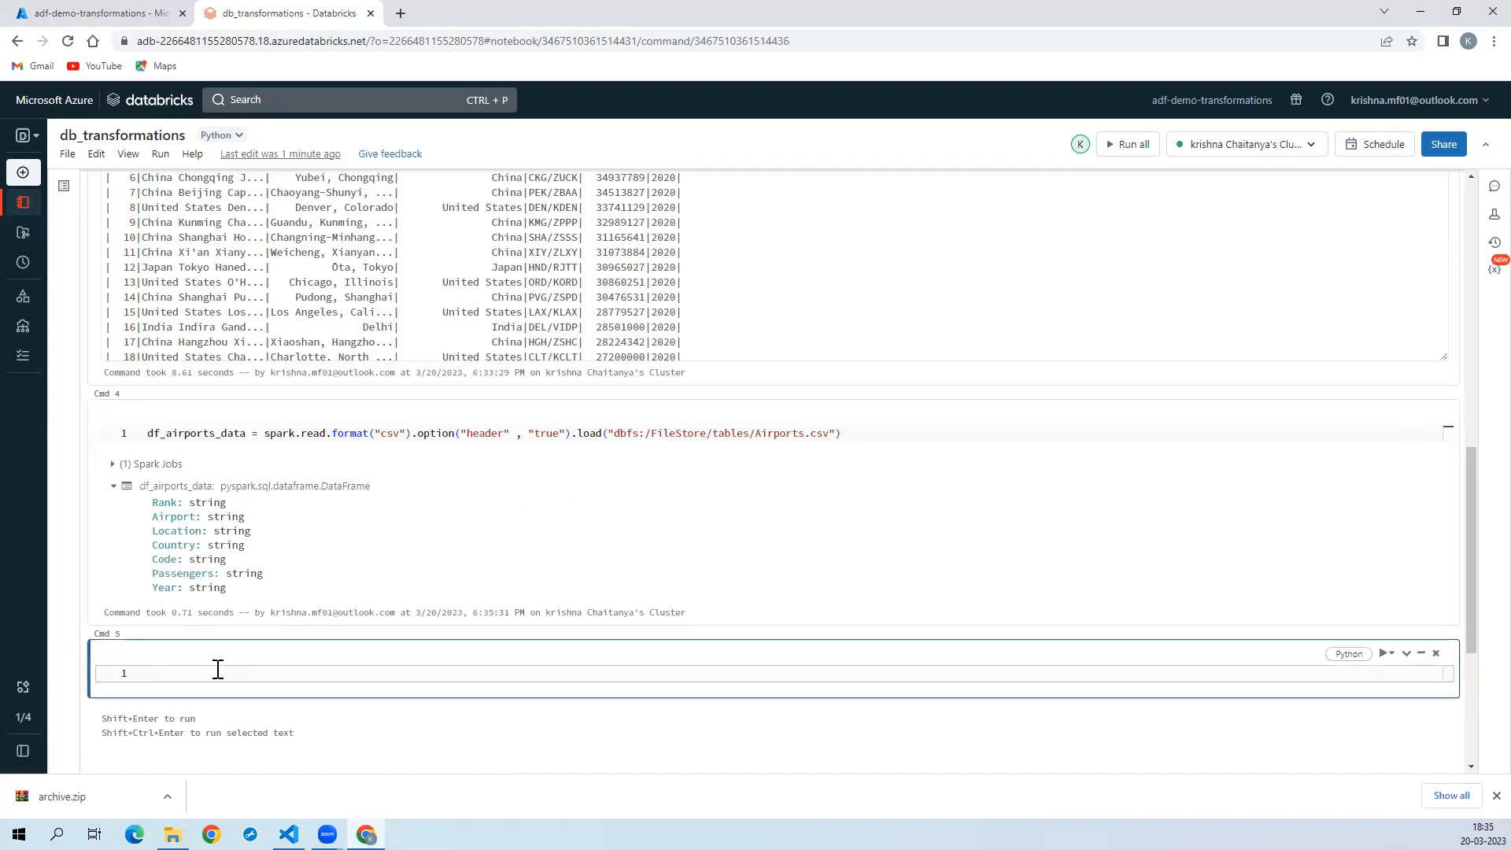
text(dis;apl)
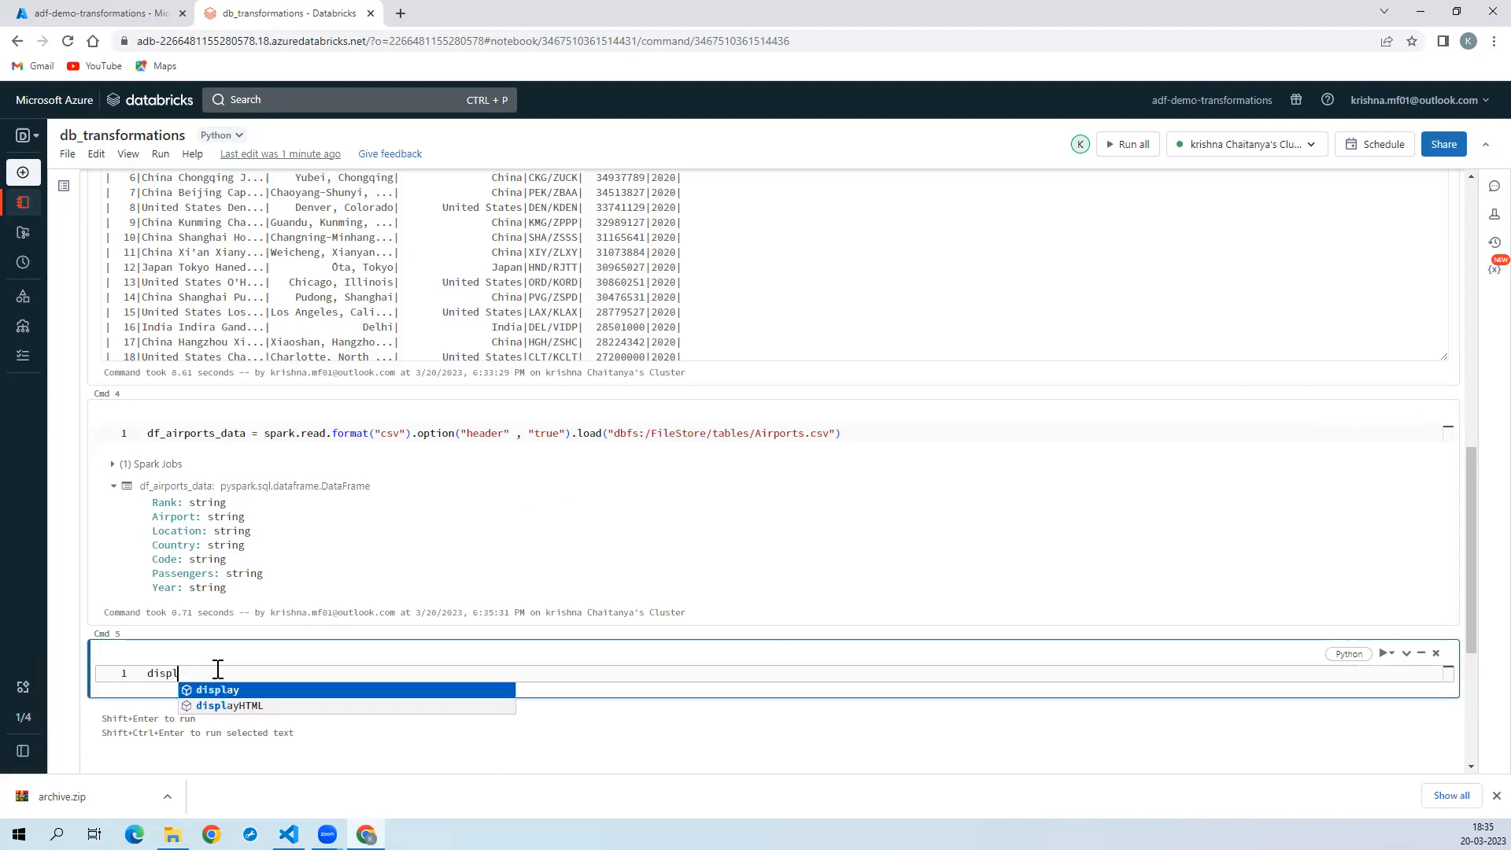
text(ay()
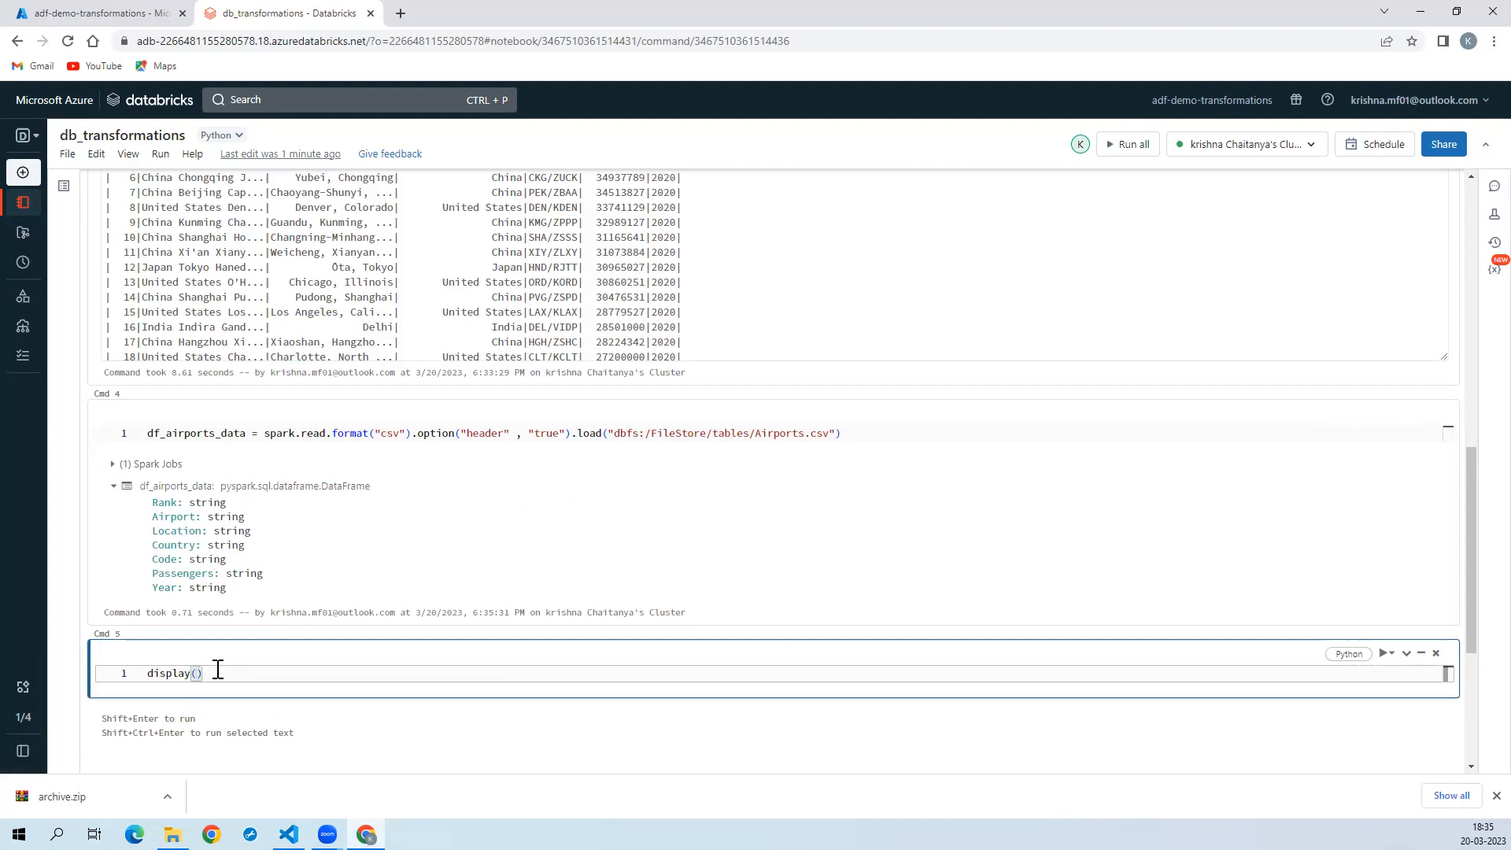
text(df)
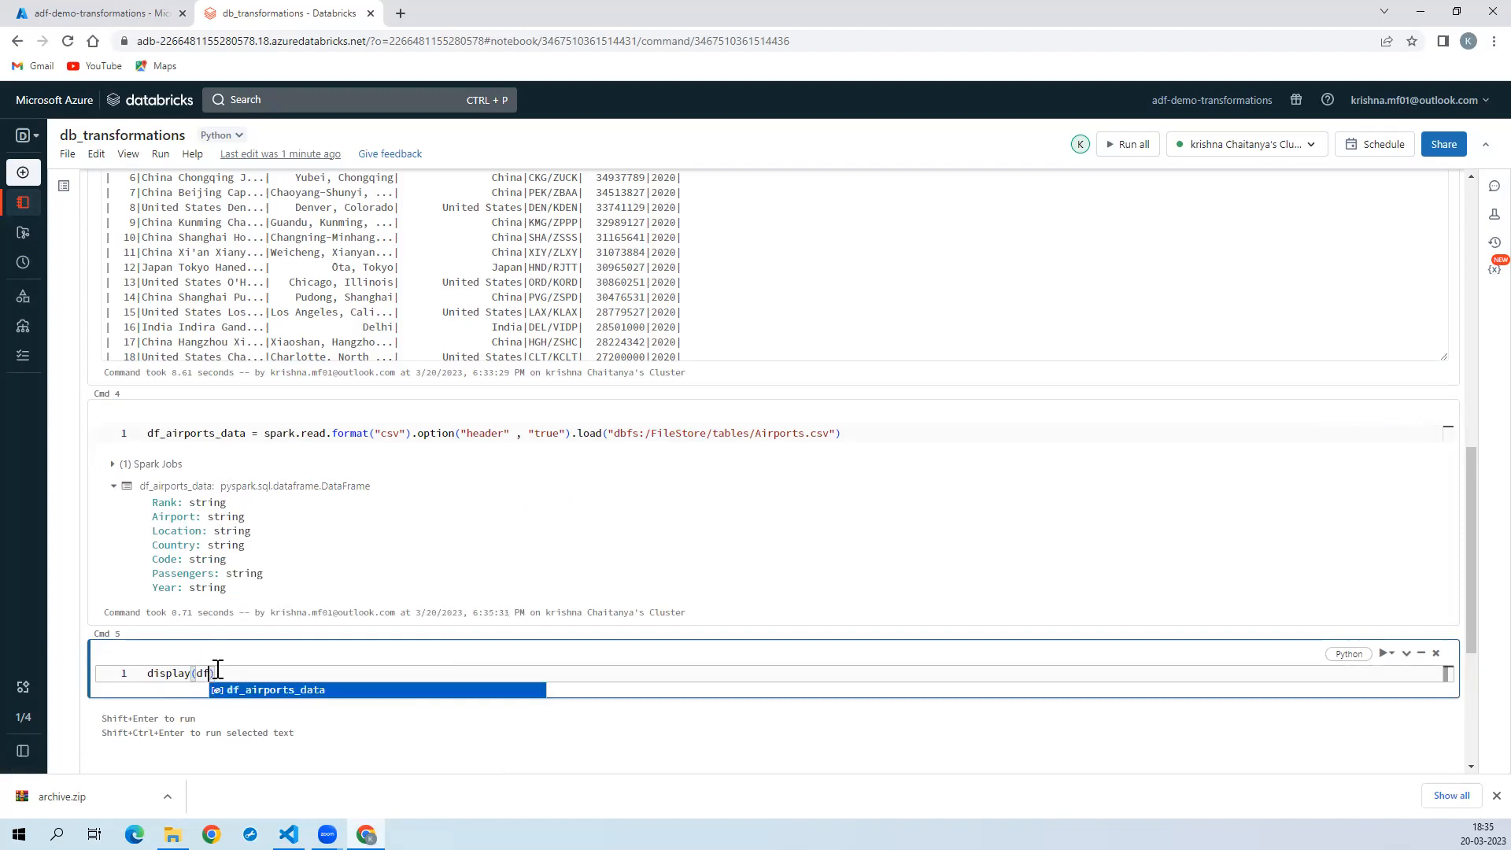
text(_airports_data))
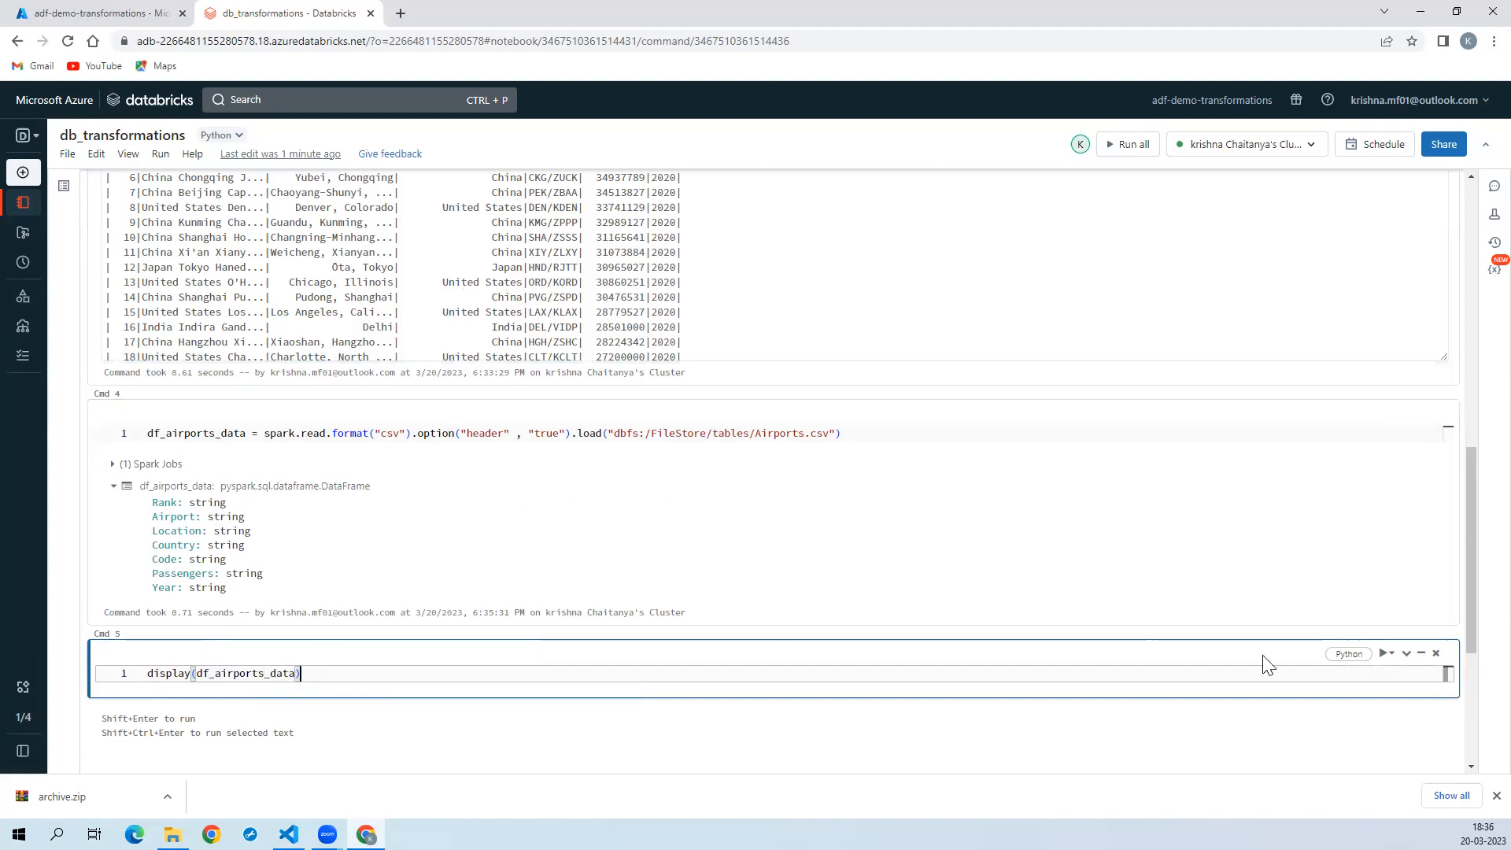
click(1386, 654)
click(1378, 679)
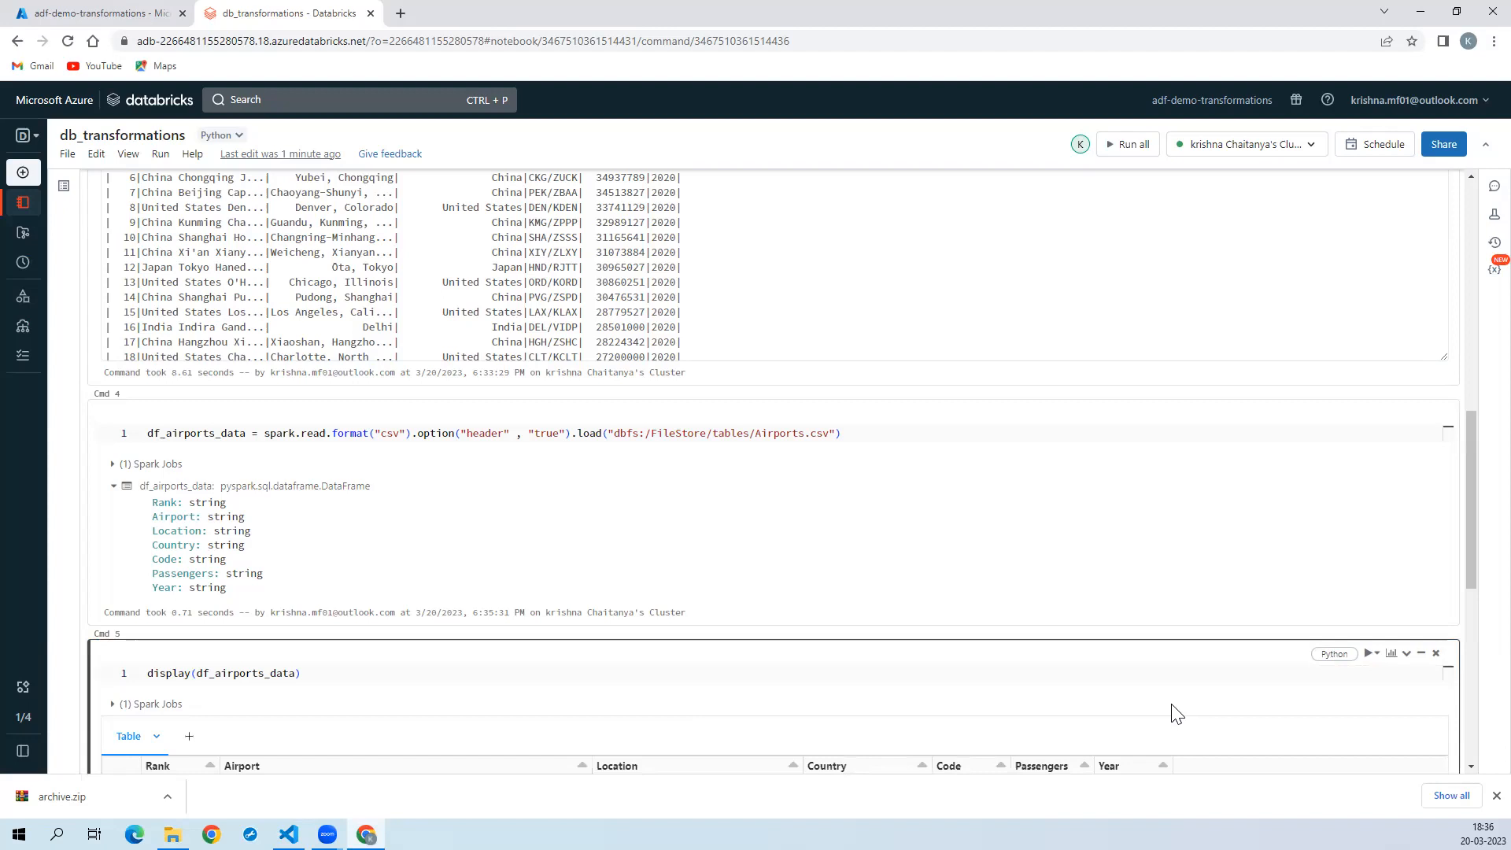
Step: Examine the airport rows and columns in the fifth cell's table output and compare them with the schema above
scroll(1176, 714, down, 6)
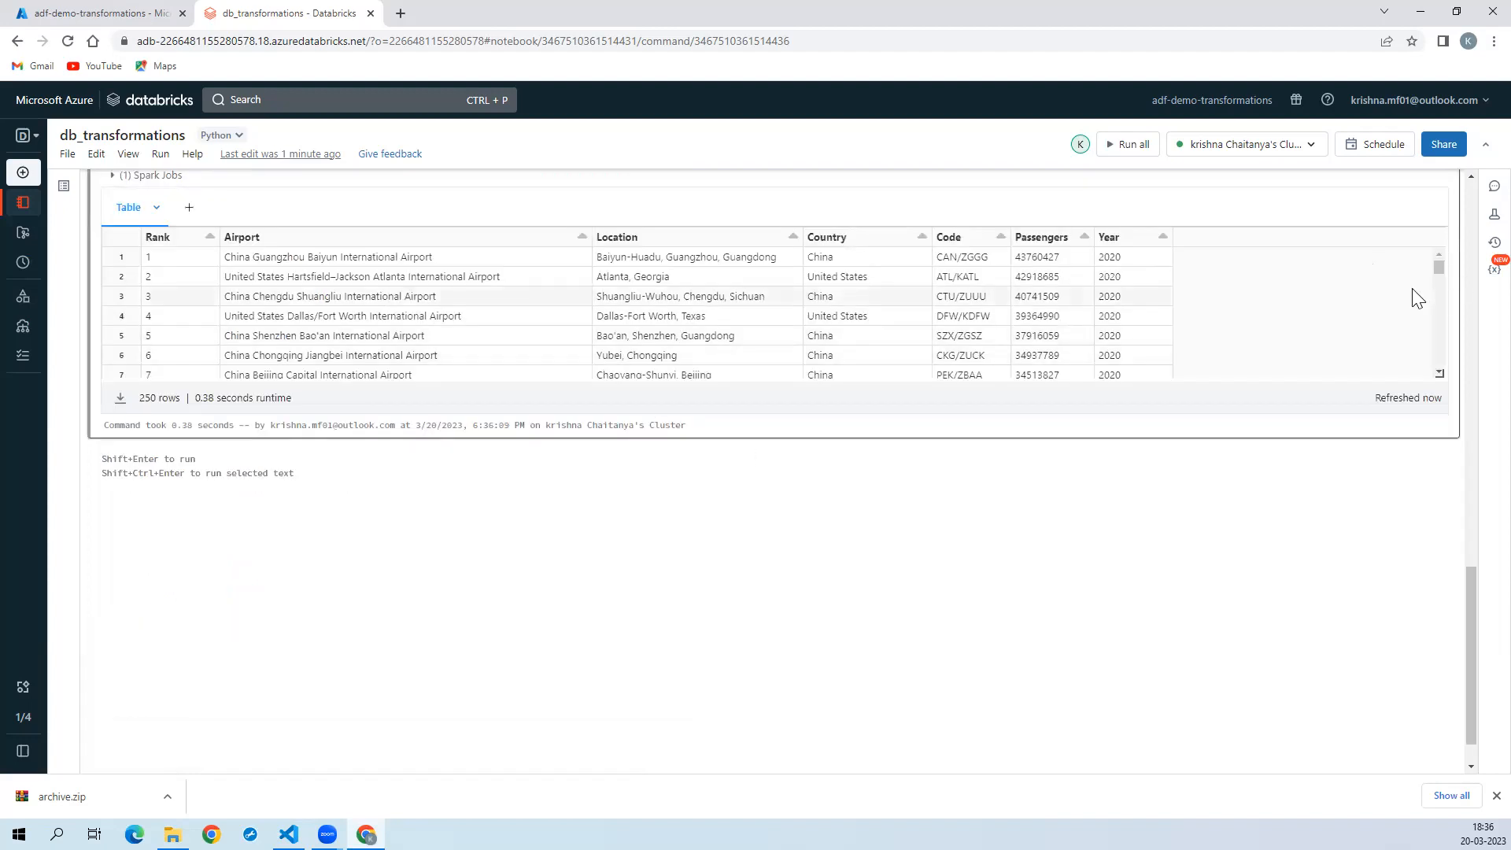
scroll(1417, 298, down, 5)
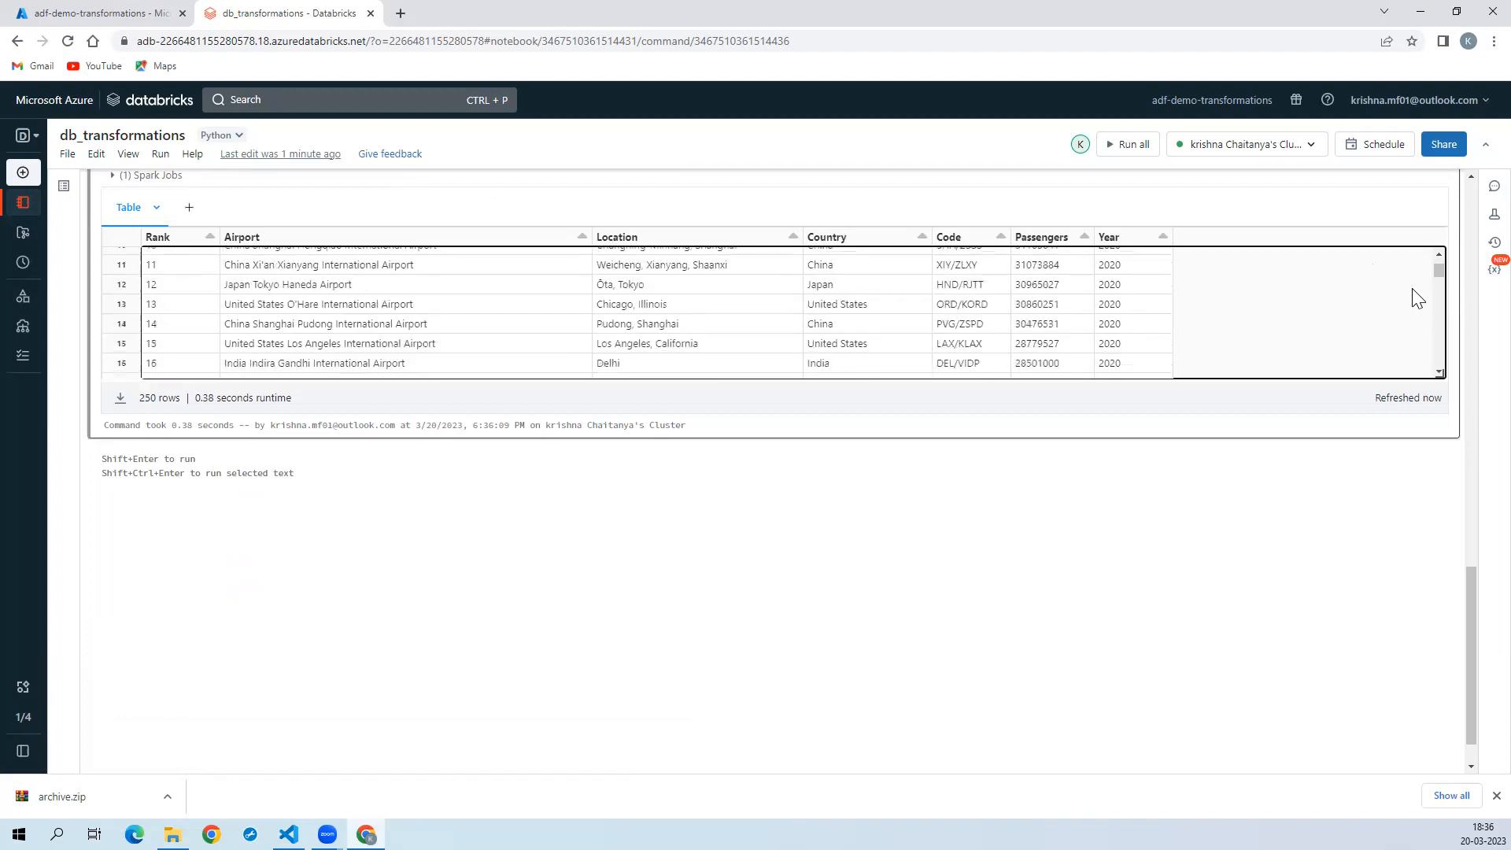
scroll(1417, 298, down, 2)
scroll(1417, 297, up, 4)
scroll(1417, 297, down, 5)
scroll(1416, 298, down, 5)
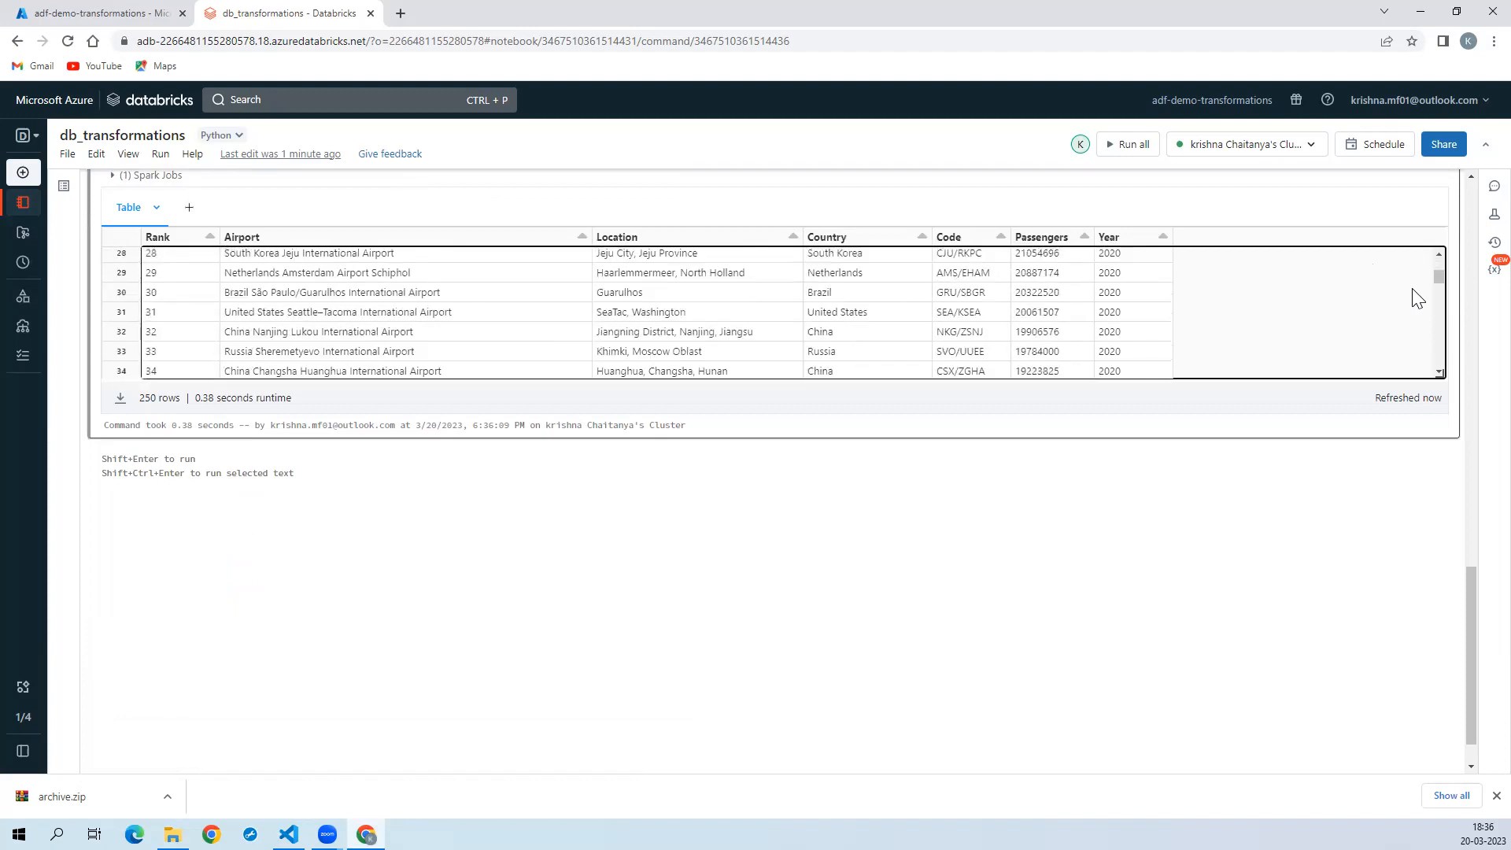
scroll(1416, 298, down, 2)
scroll(1416, 298, up, 11)
scroll(1416, 297, up, 6)
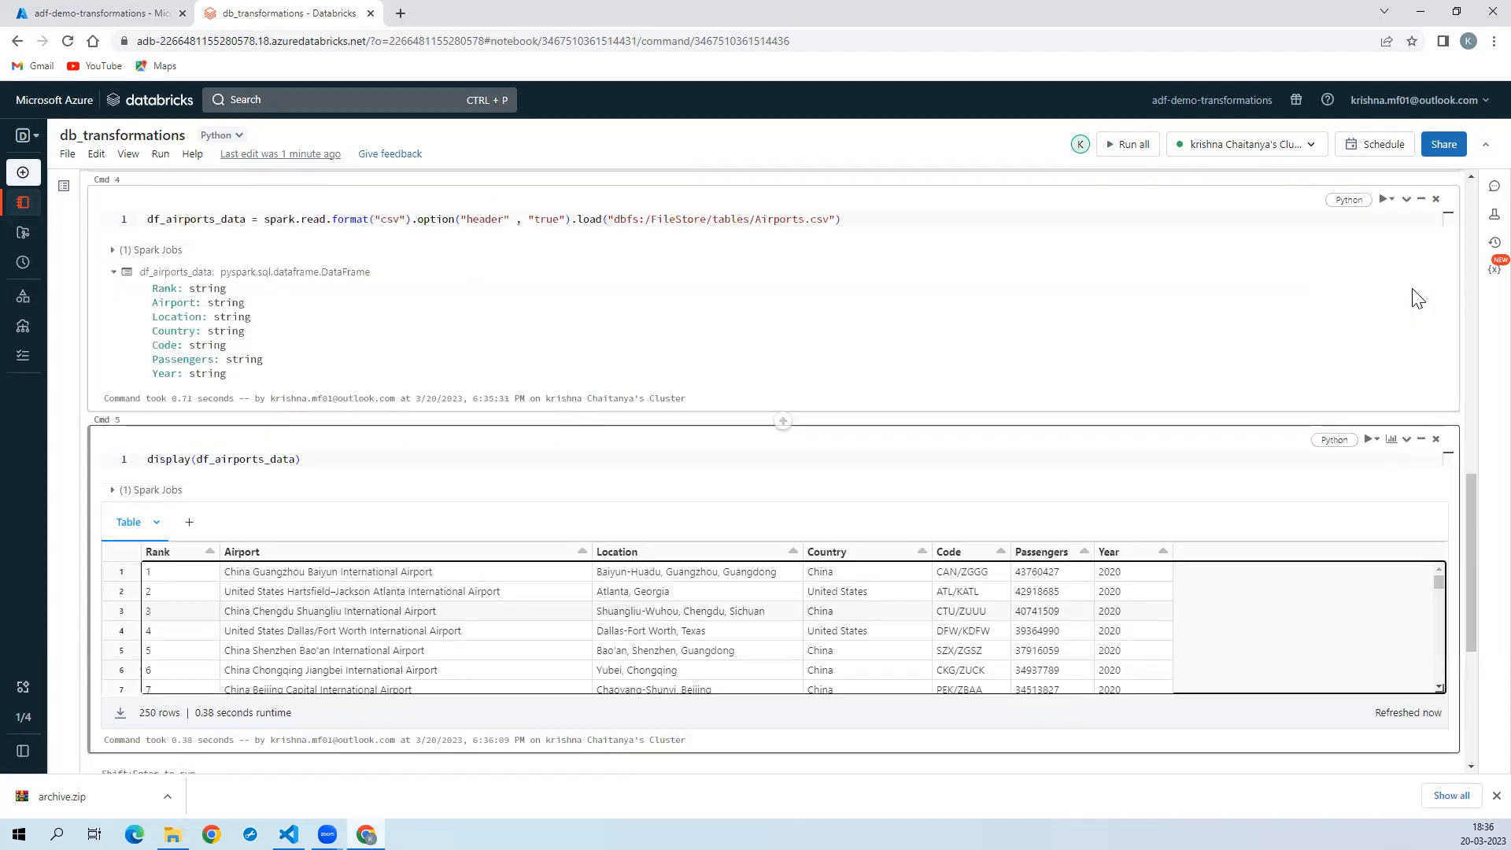
scroll(1417, 298, down, 2)
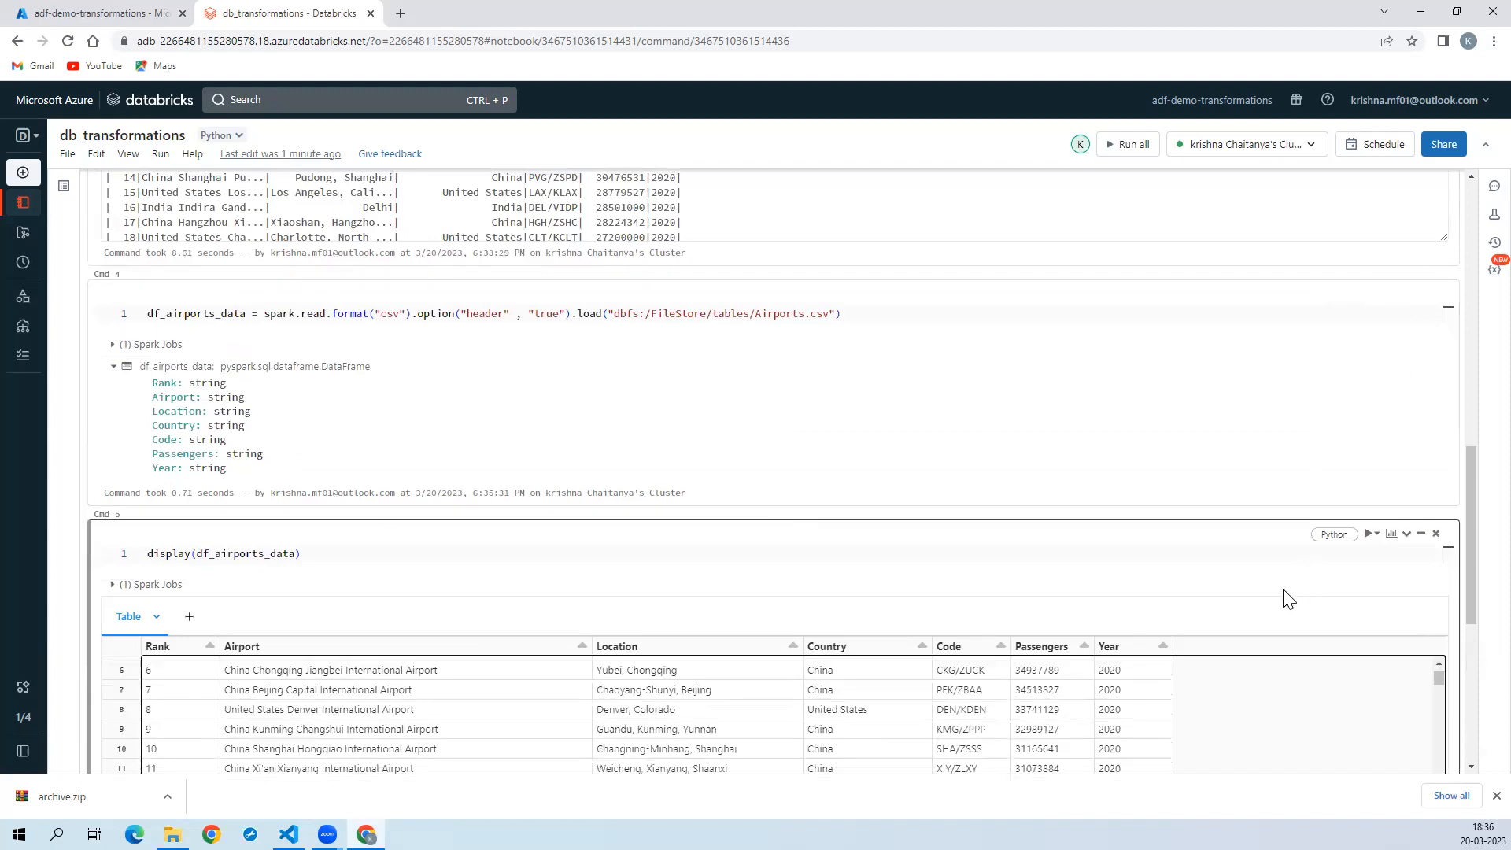
scroll(1288, 600, down, 5)
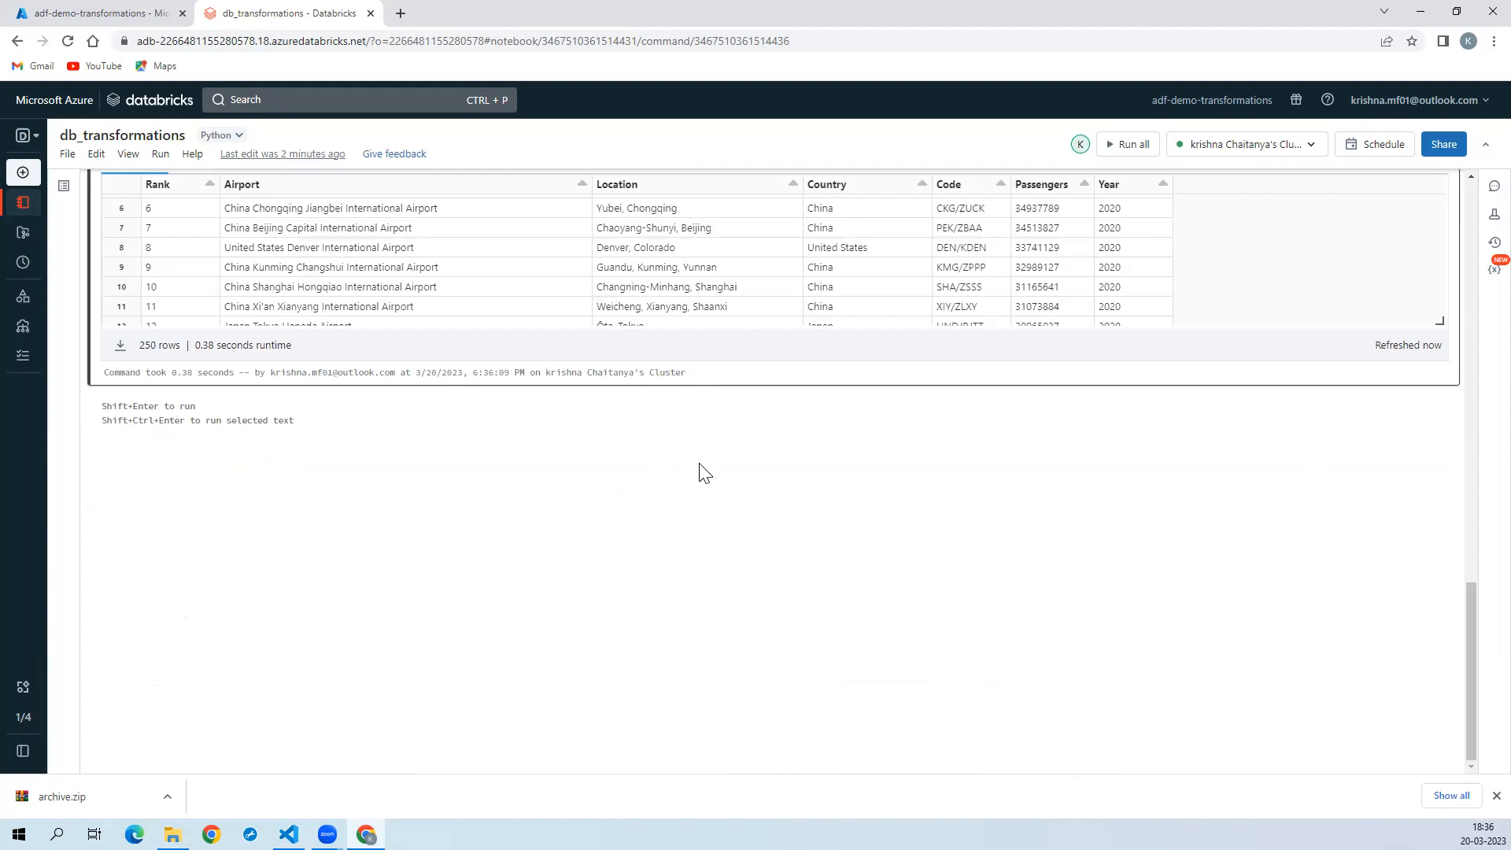
Step: Switch to Visual Studio Code and copy the cell that groups df_airports_data, counts the occurrences and displays df_grouped
key(super+e)
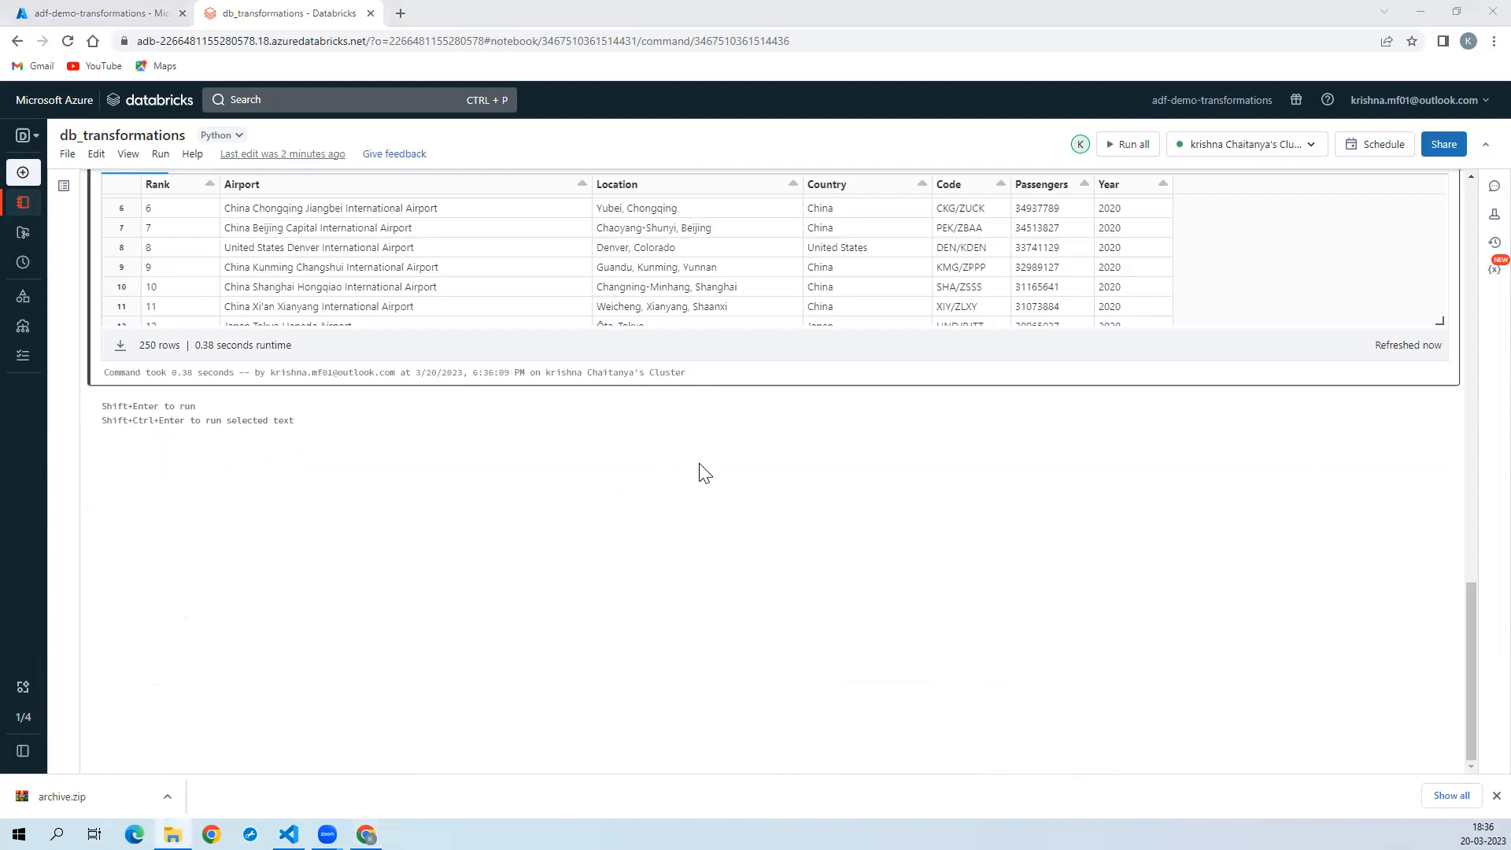
key(alt+Tab)
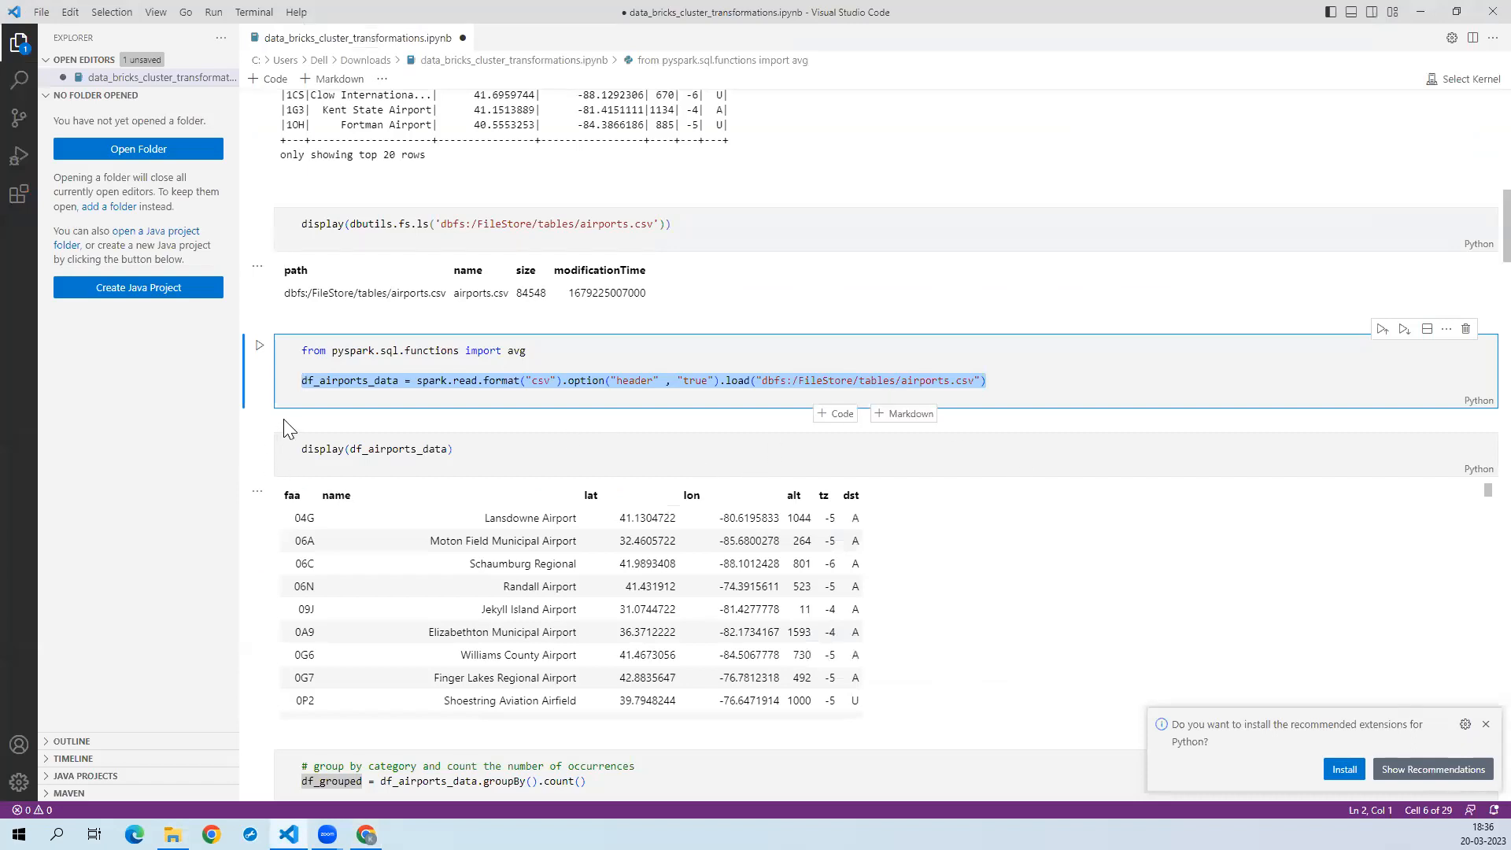
key(Escape)
key(Down)
key(Down)
key(Down)
key(Down)
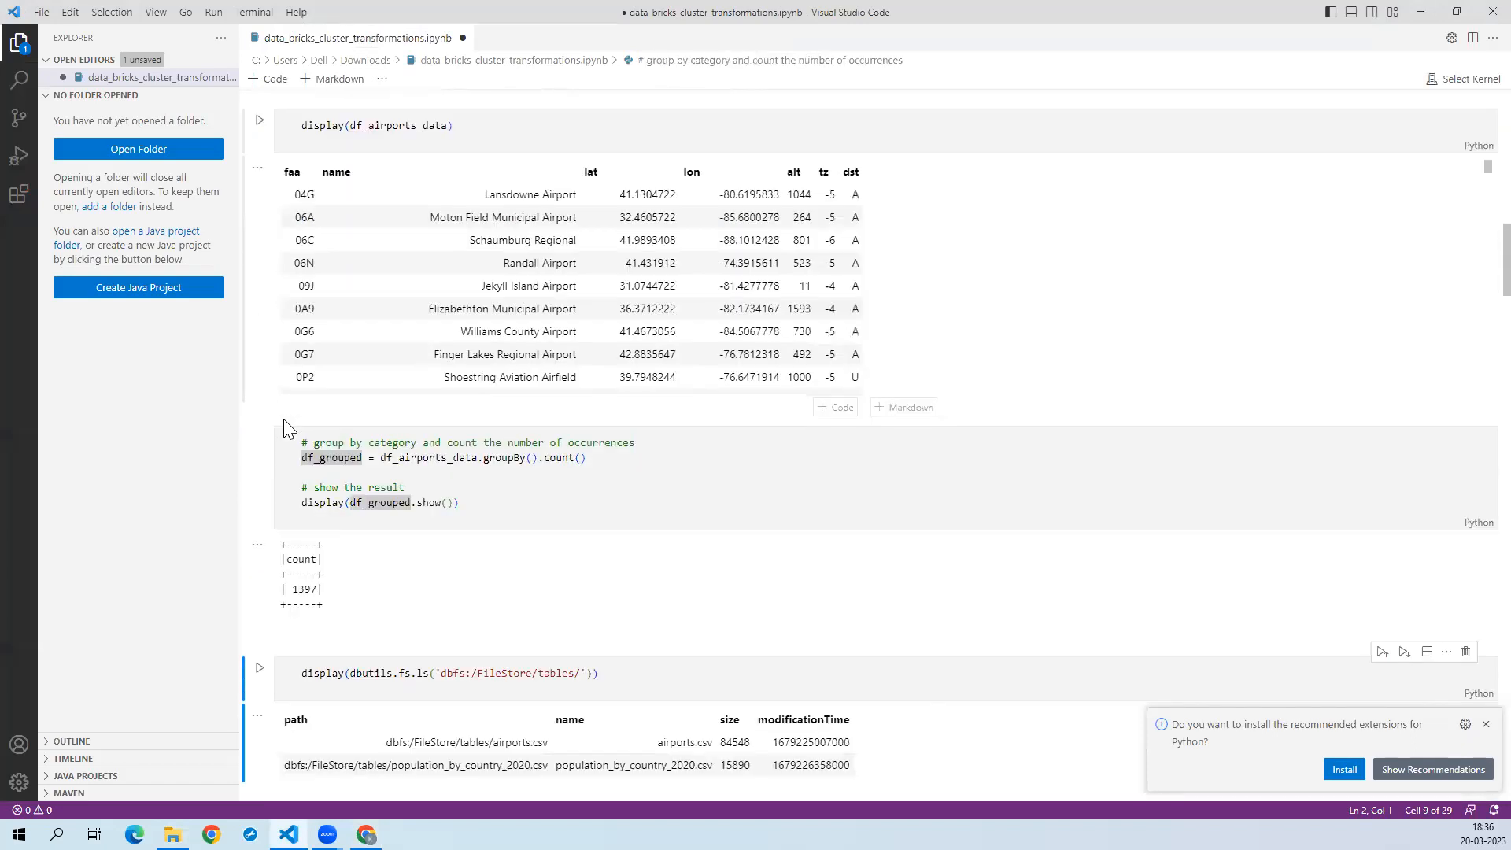
click(491, 370)
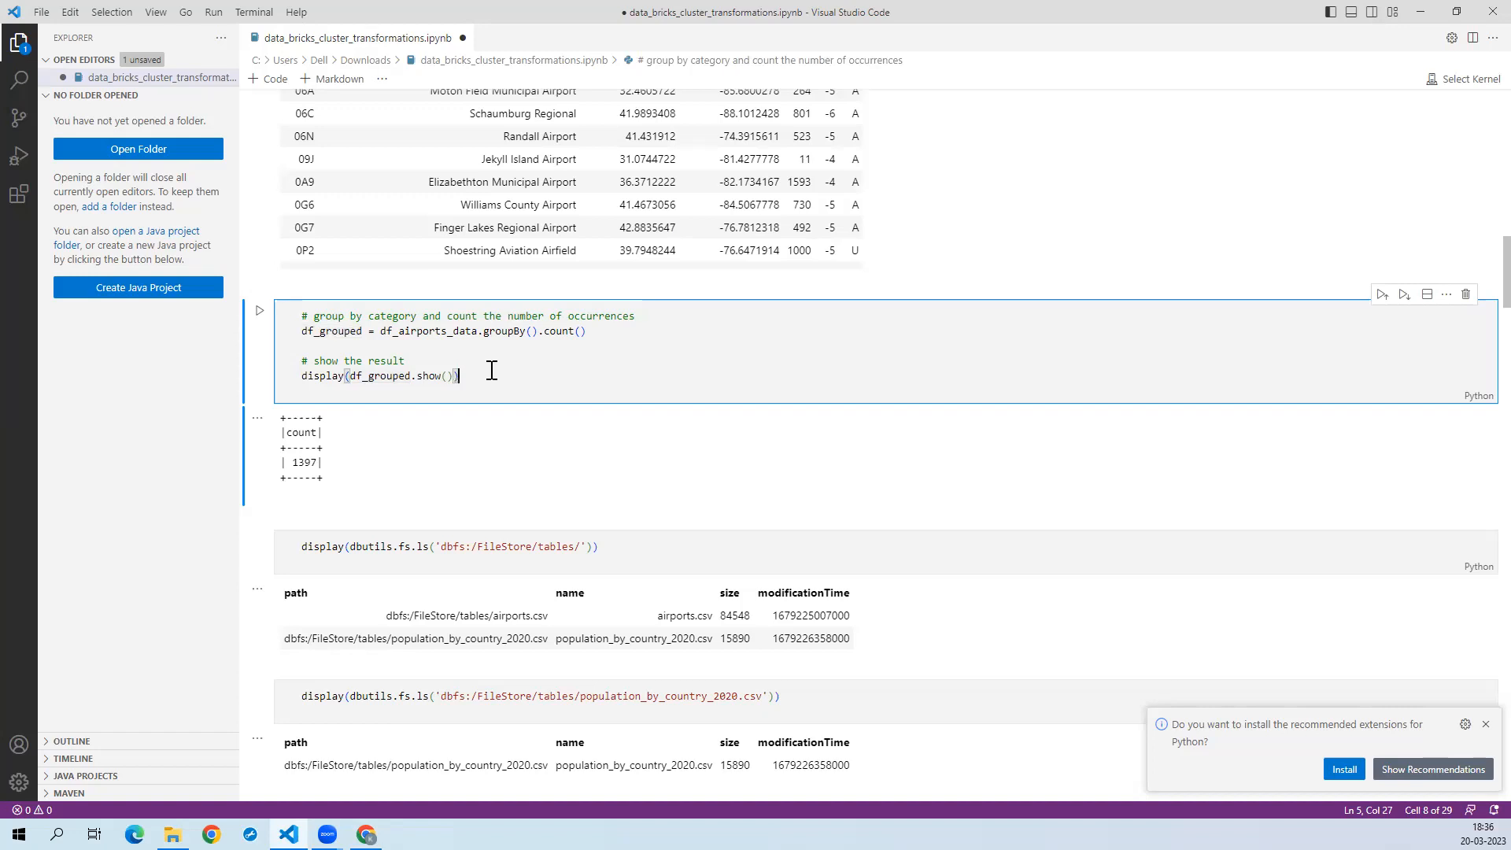
drag(491, 370, 252, 310)
key(ctrl+c)
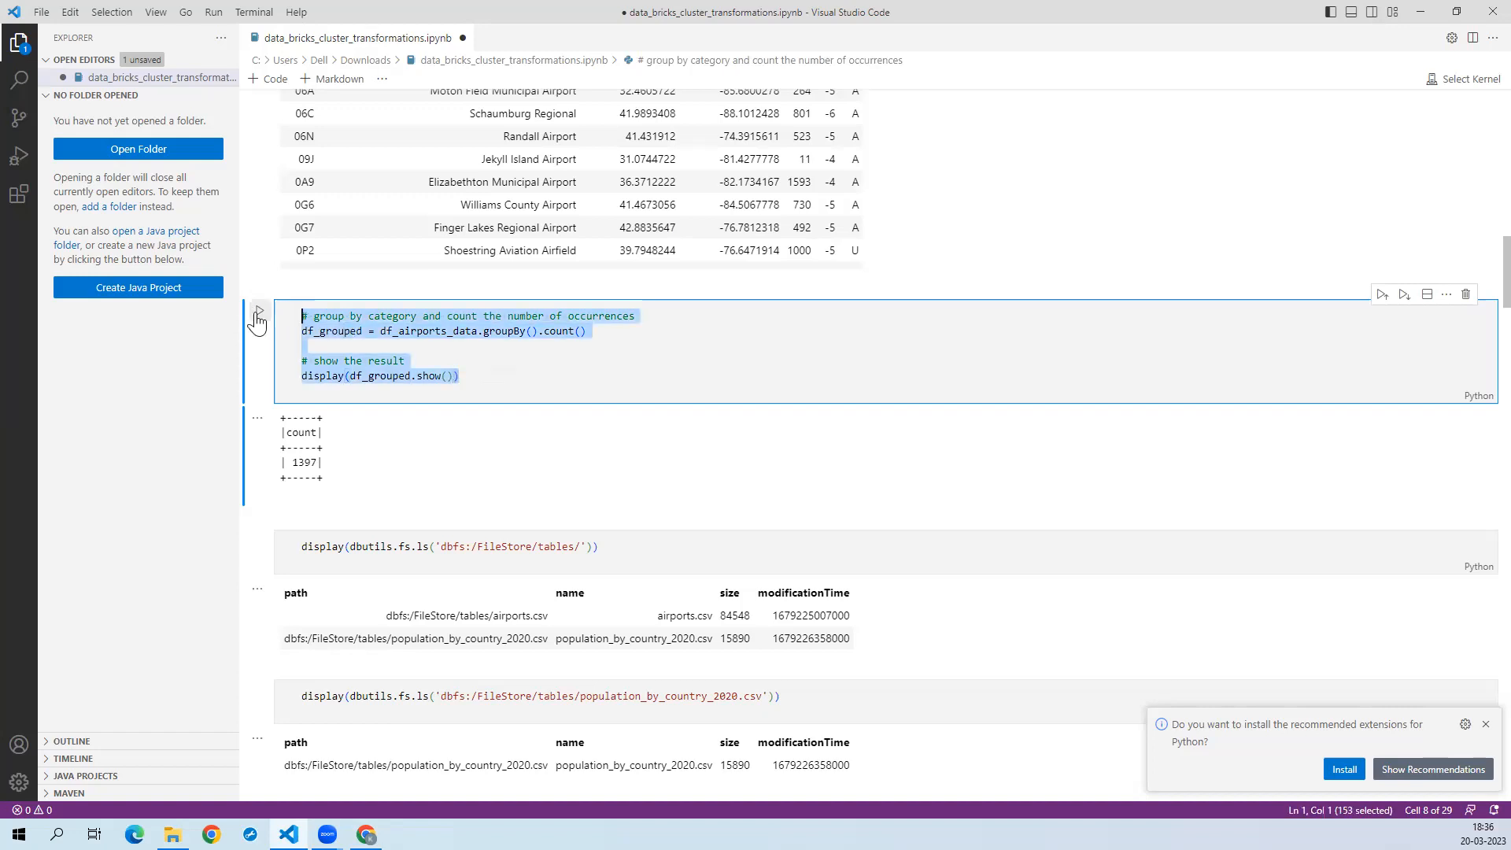
click(465, 280)
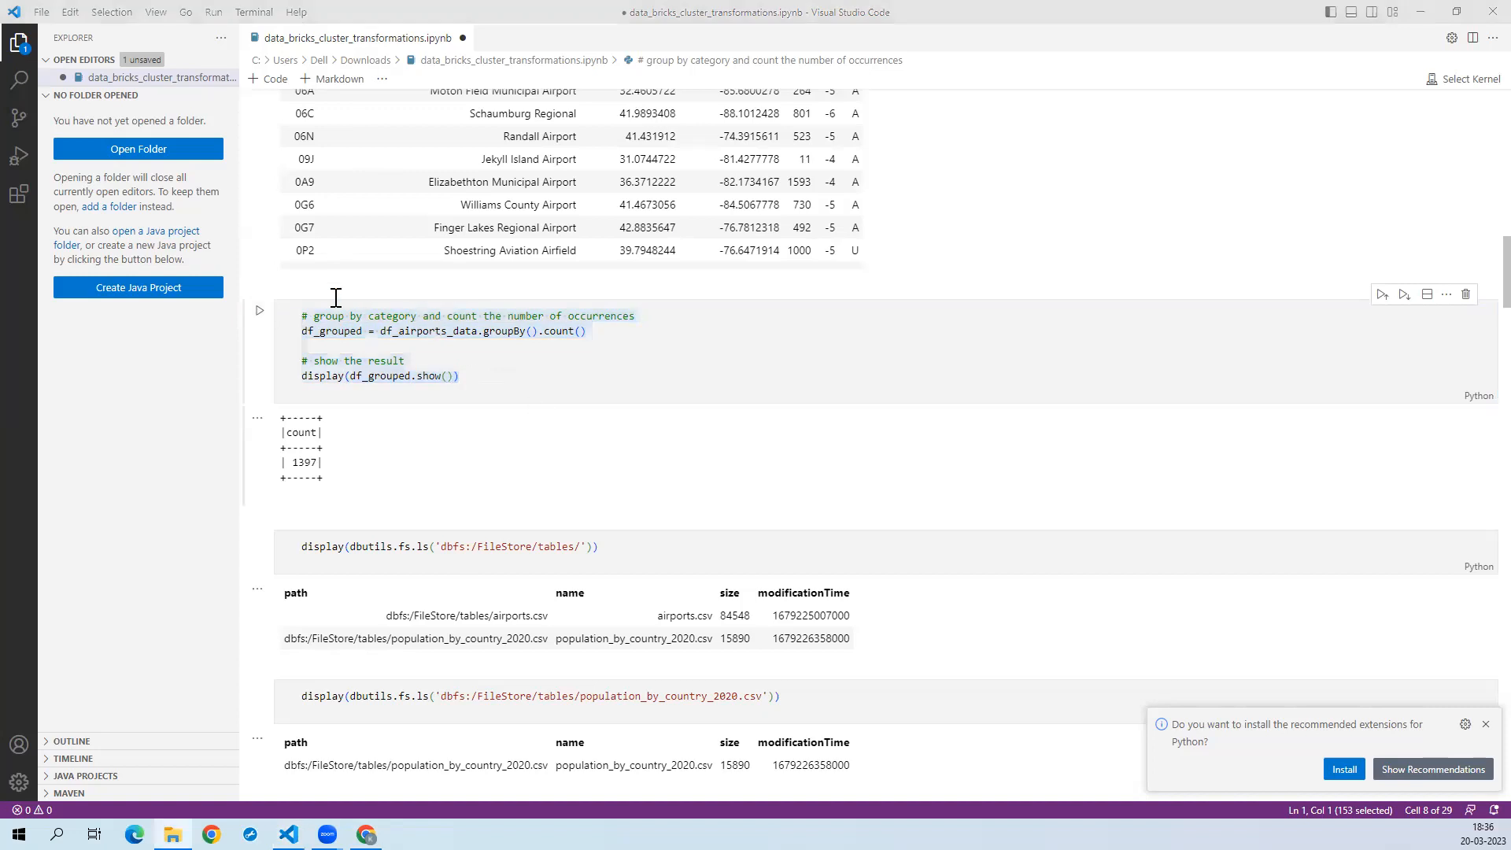
Step: Return to the Databricks notebook, add a sixth cell and paste the group-and-count code into it
key(alt+Tab)
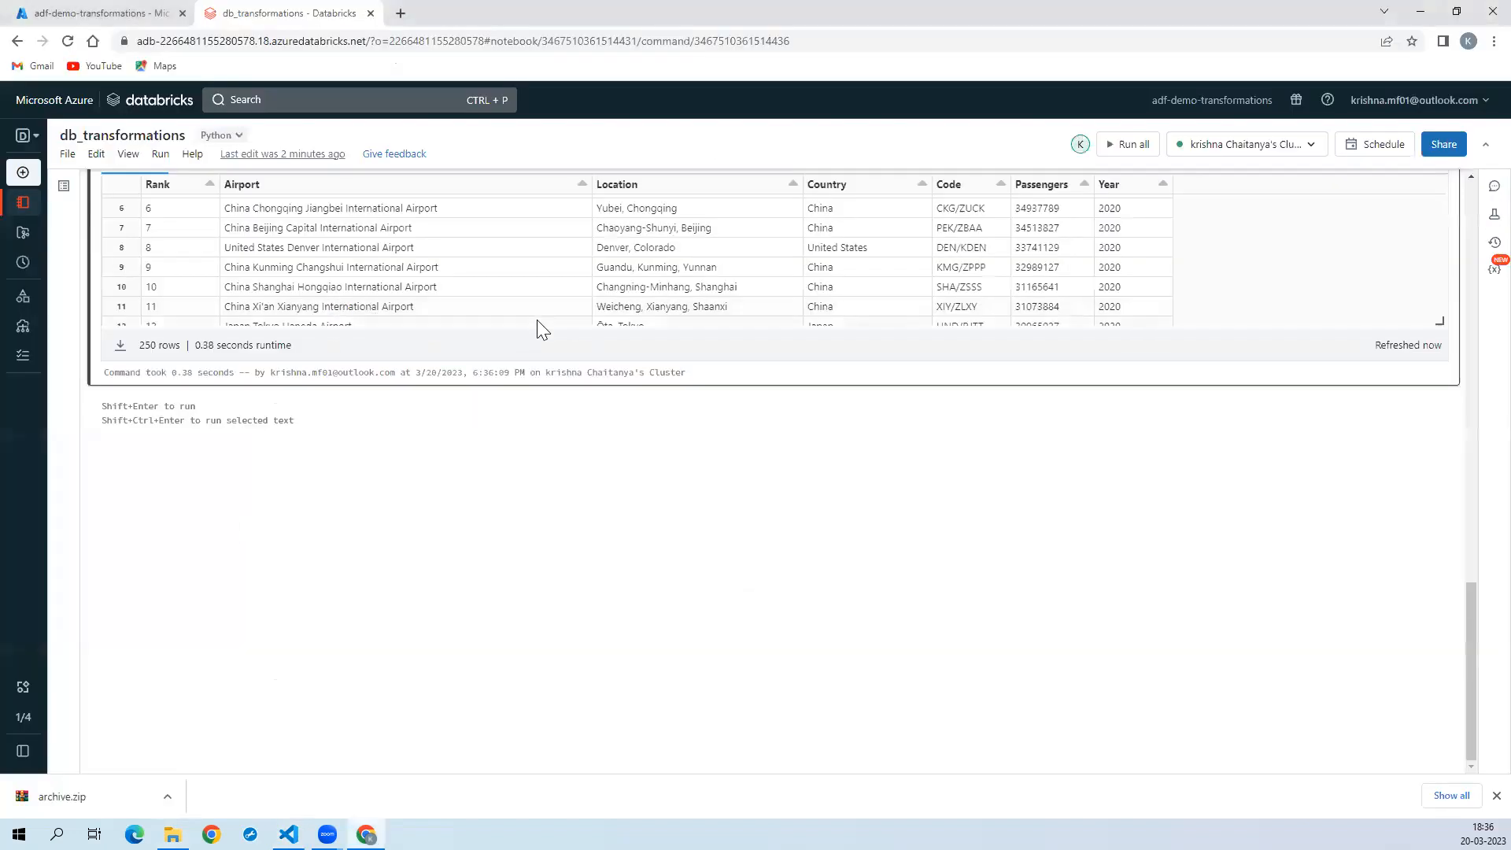
click(783, 396)
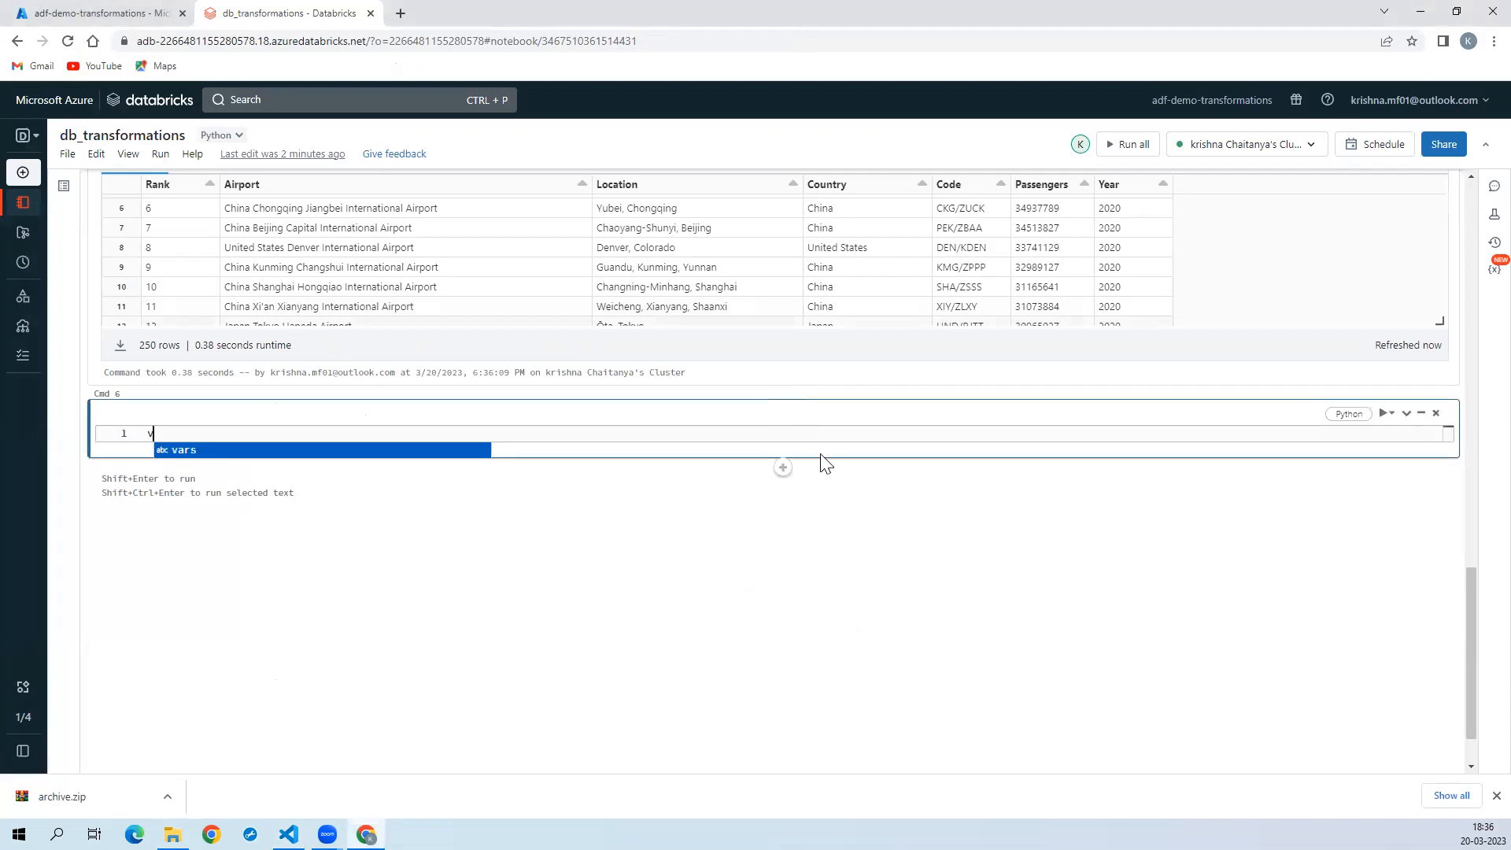
key(BackSpace)
key(ctrl+v)
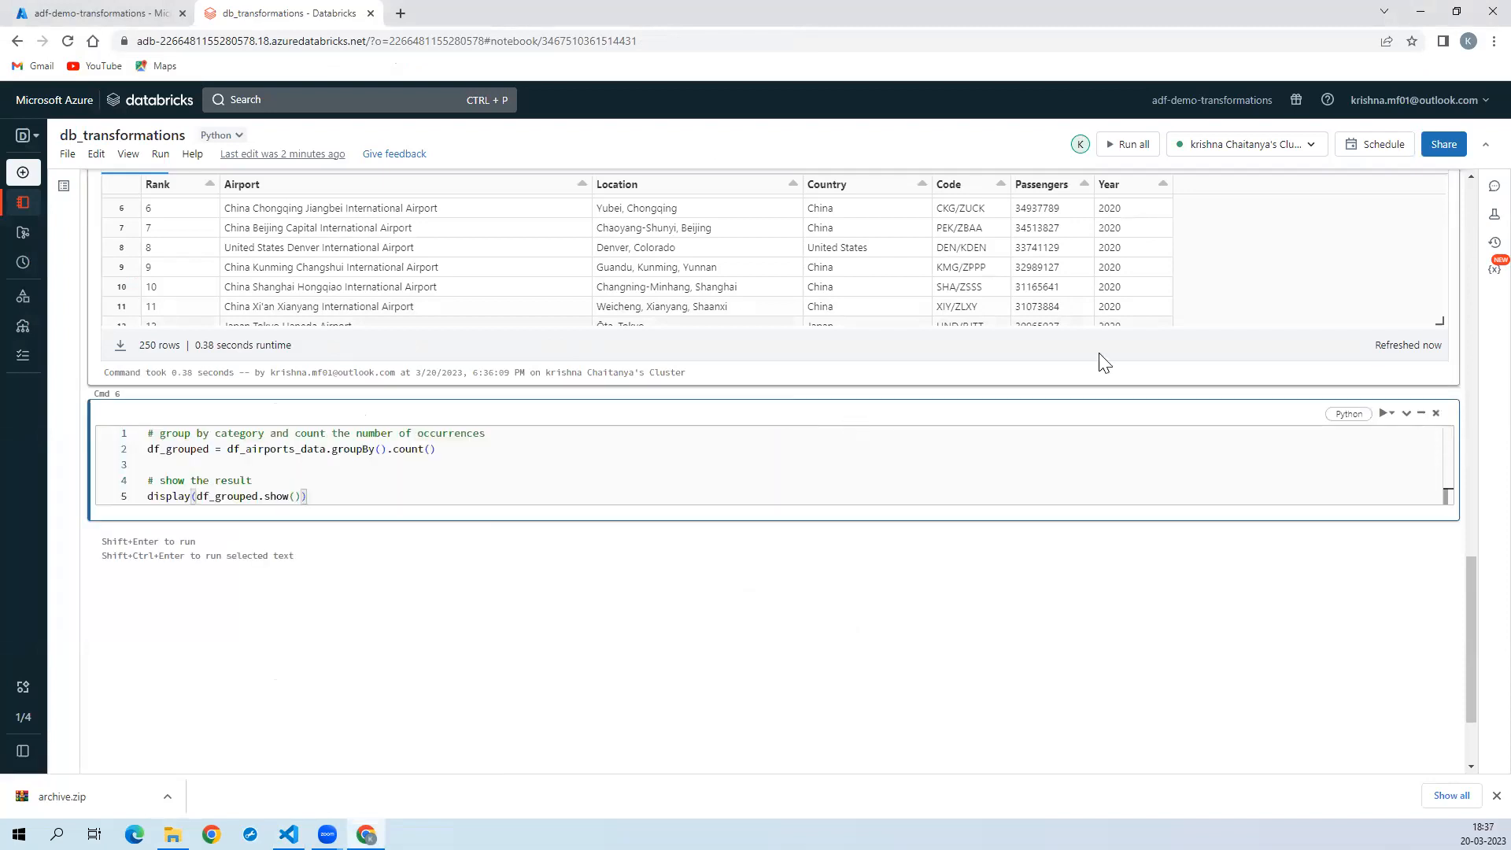
Step: Examine the comment on line 1 and the groupBy call on line 2 of the sixth cell
double_click(381, 432)
triple_click(492, 432)
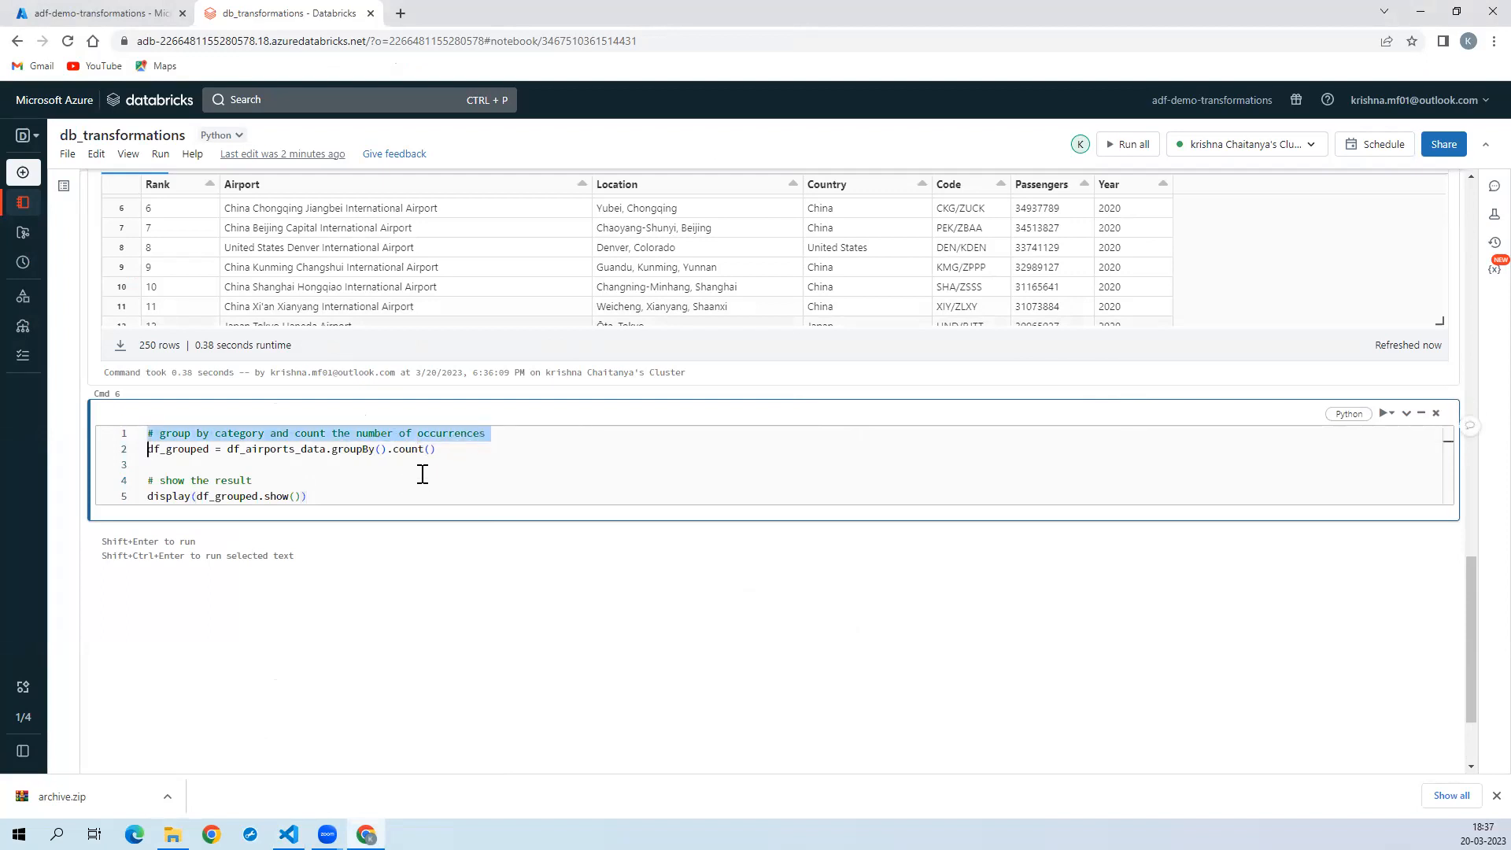
click(366, 463)
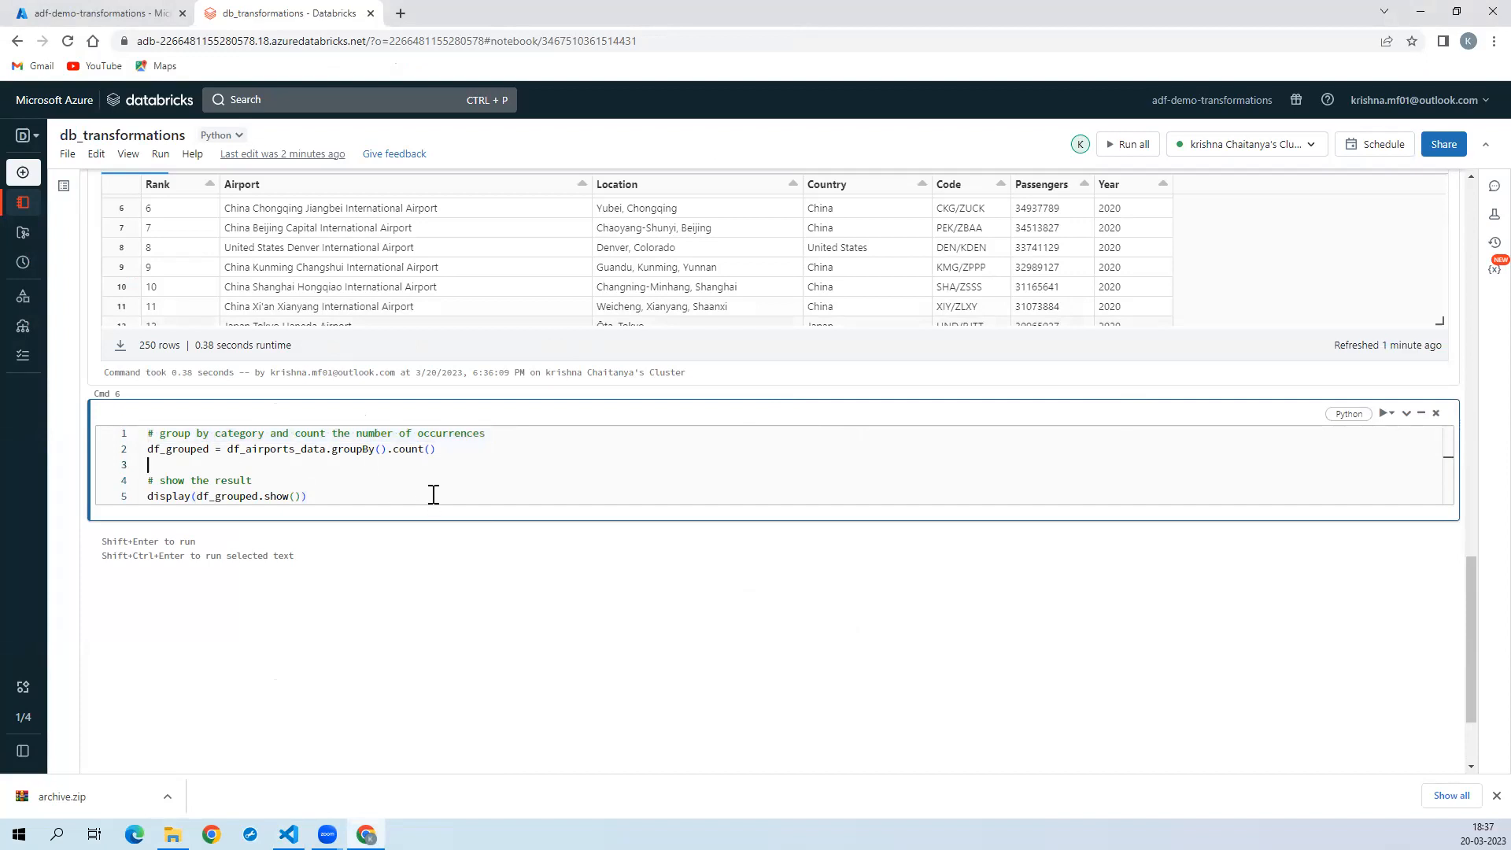
double_click(368, 450)
Step: Switch to Visual Studio Code and examine the pyspark.sql.functions avg import above the df_airports_data line
key(super+e)
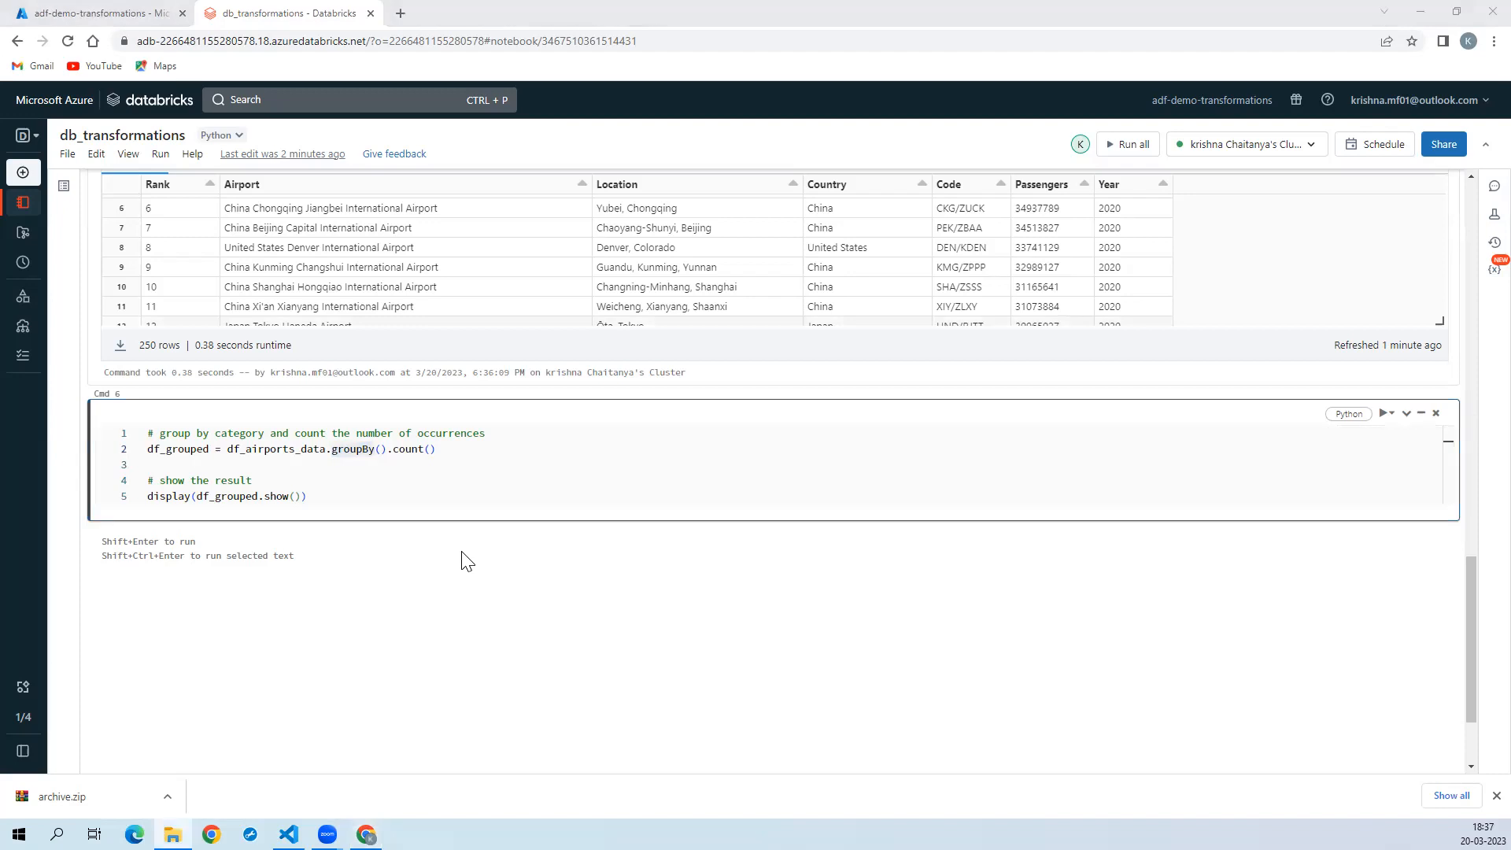
key(alt+Tab)
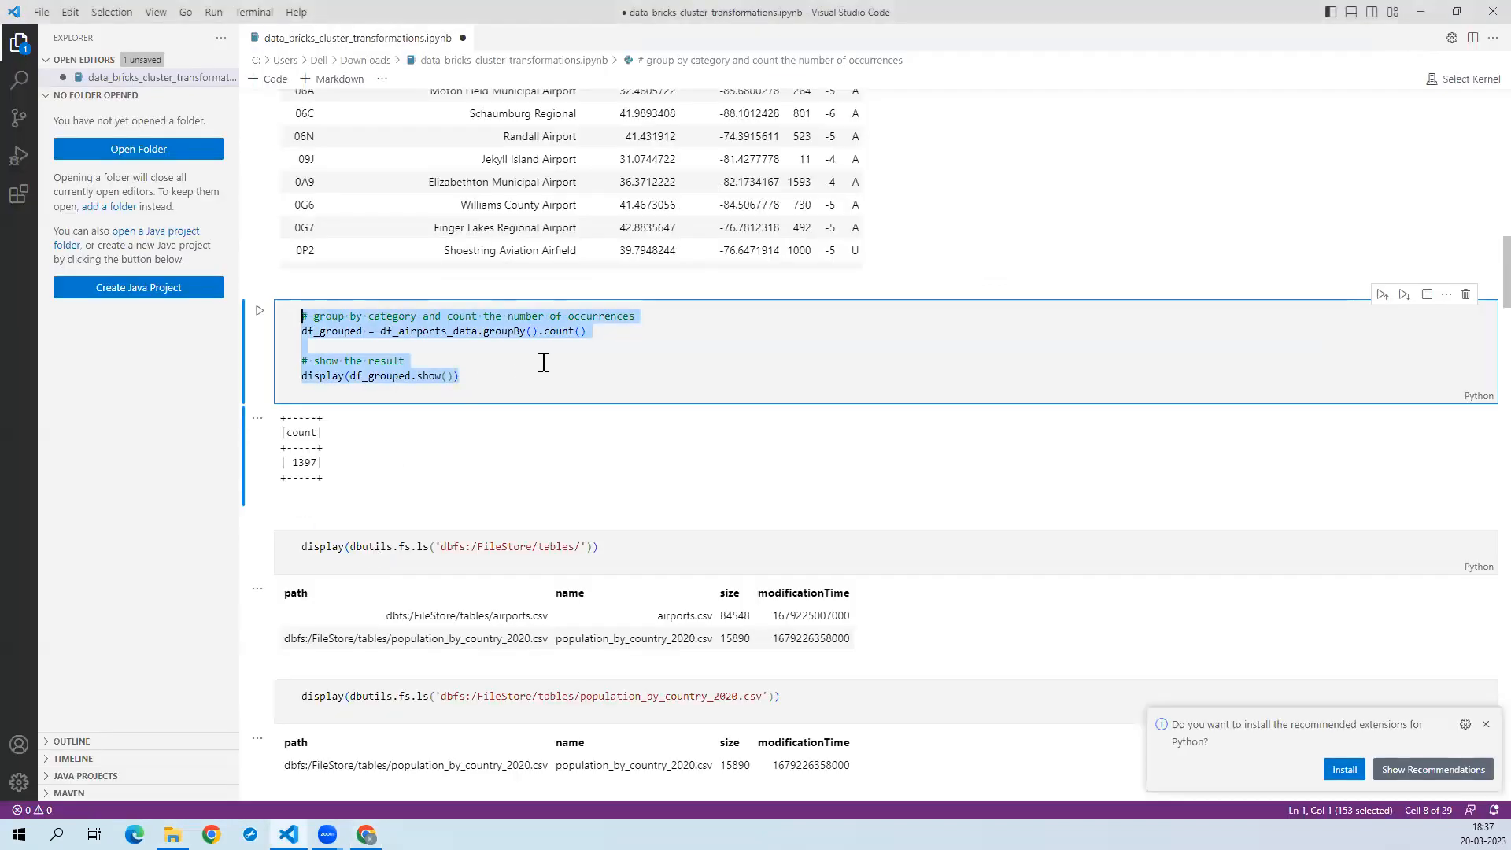
click(471, 469)
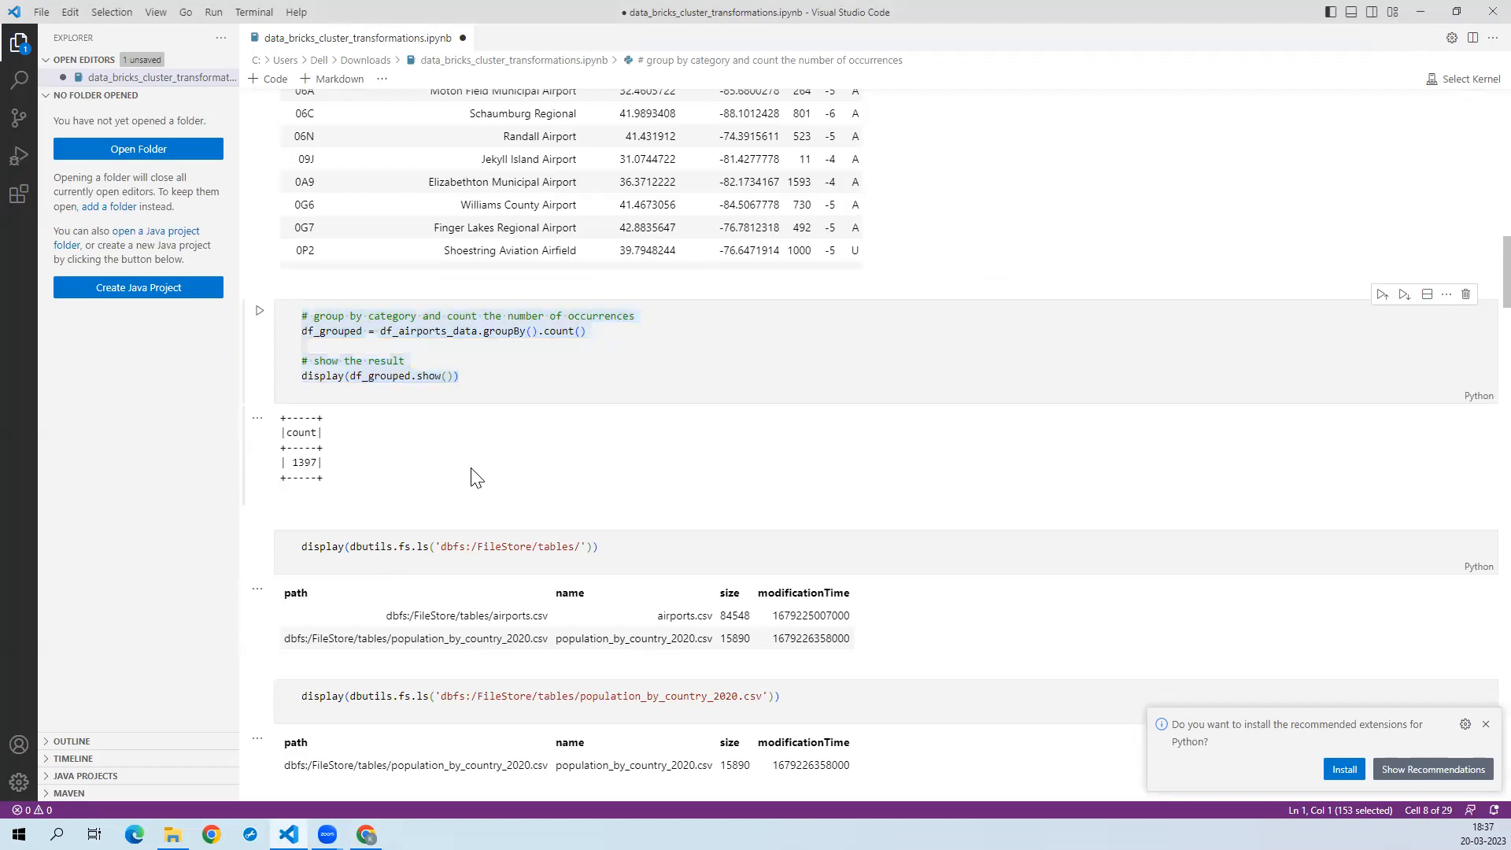
key(Page_Up)
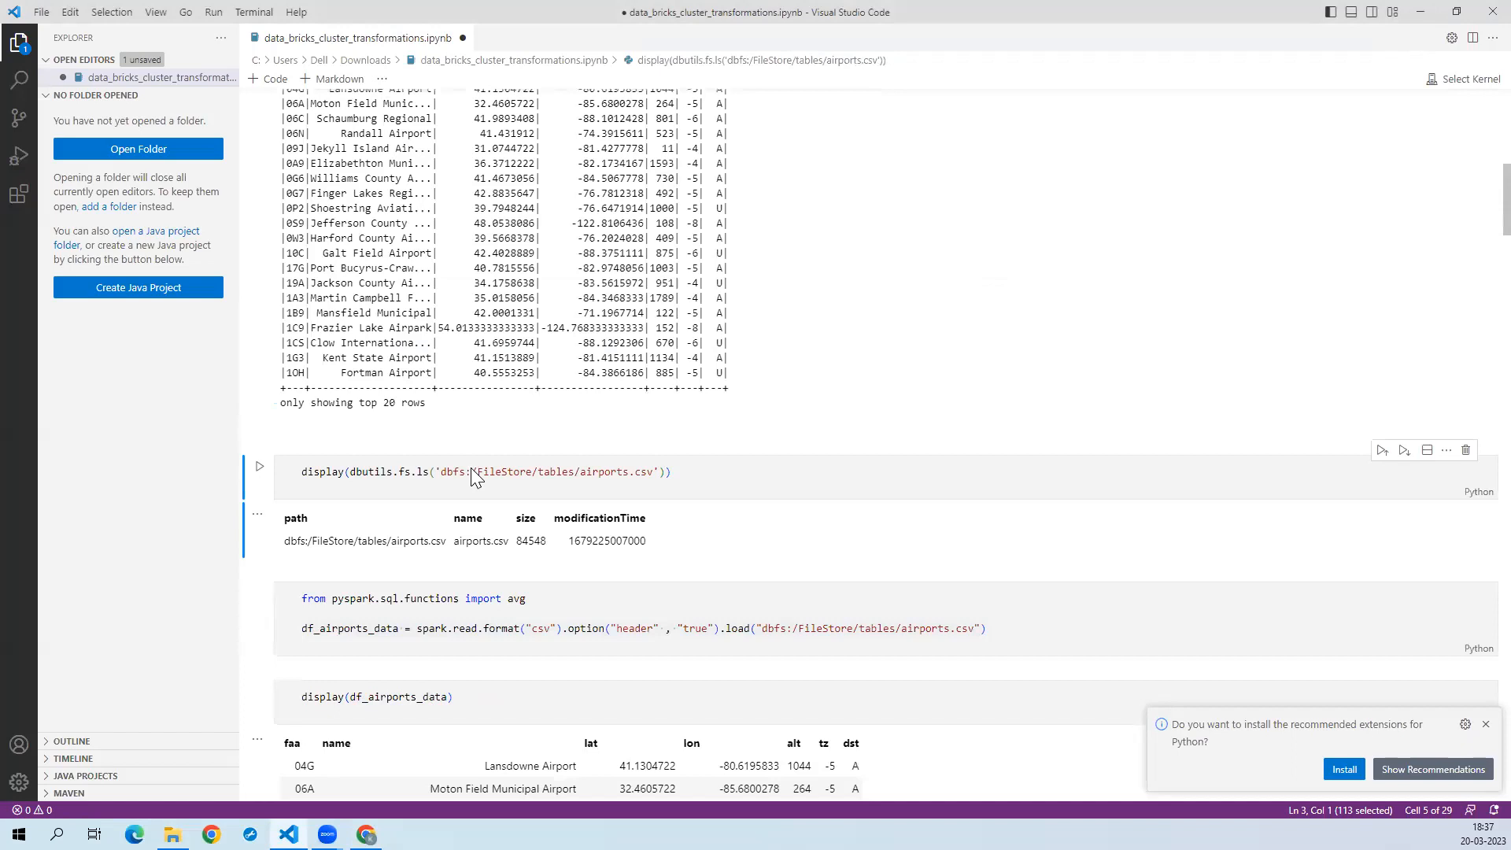
drag(549, 600, 262, 596)
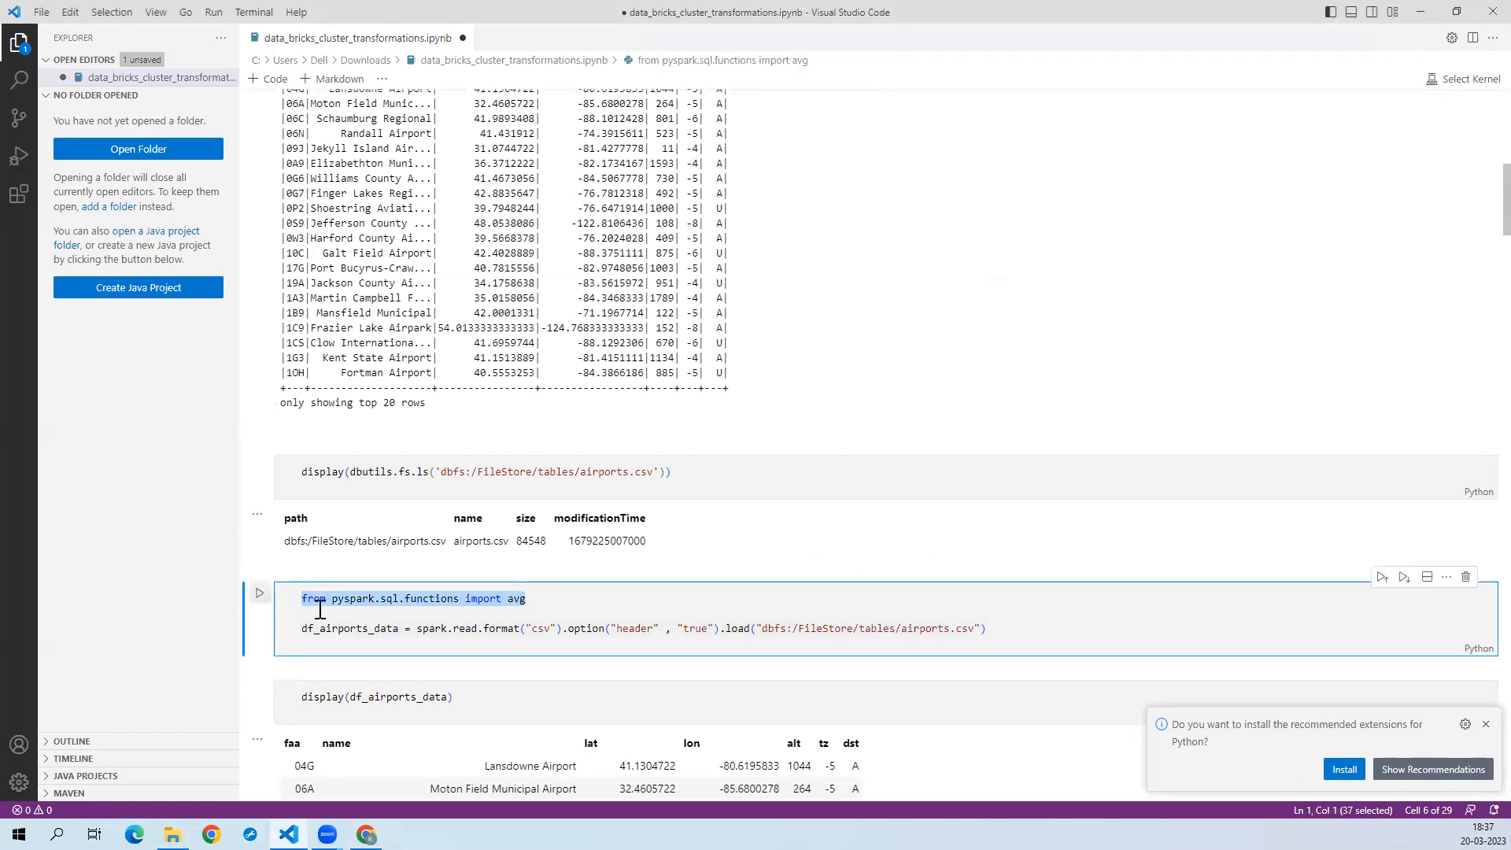
Step: Return to the Databricks notebook and rename the variable assigned on line 2 of the sixth cell to df_grouped_count
key(alt+Tab)
key(alt+Tab)
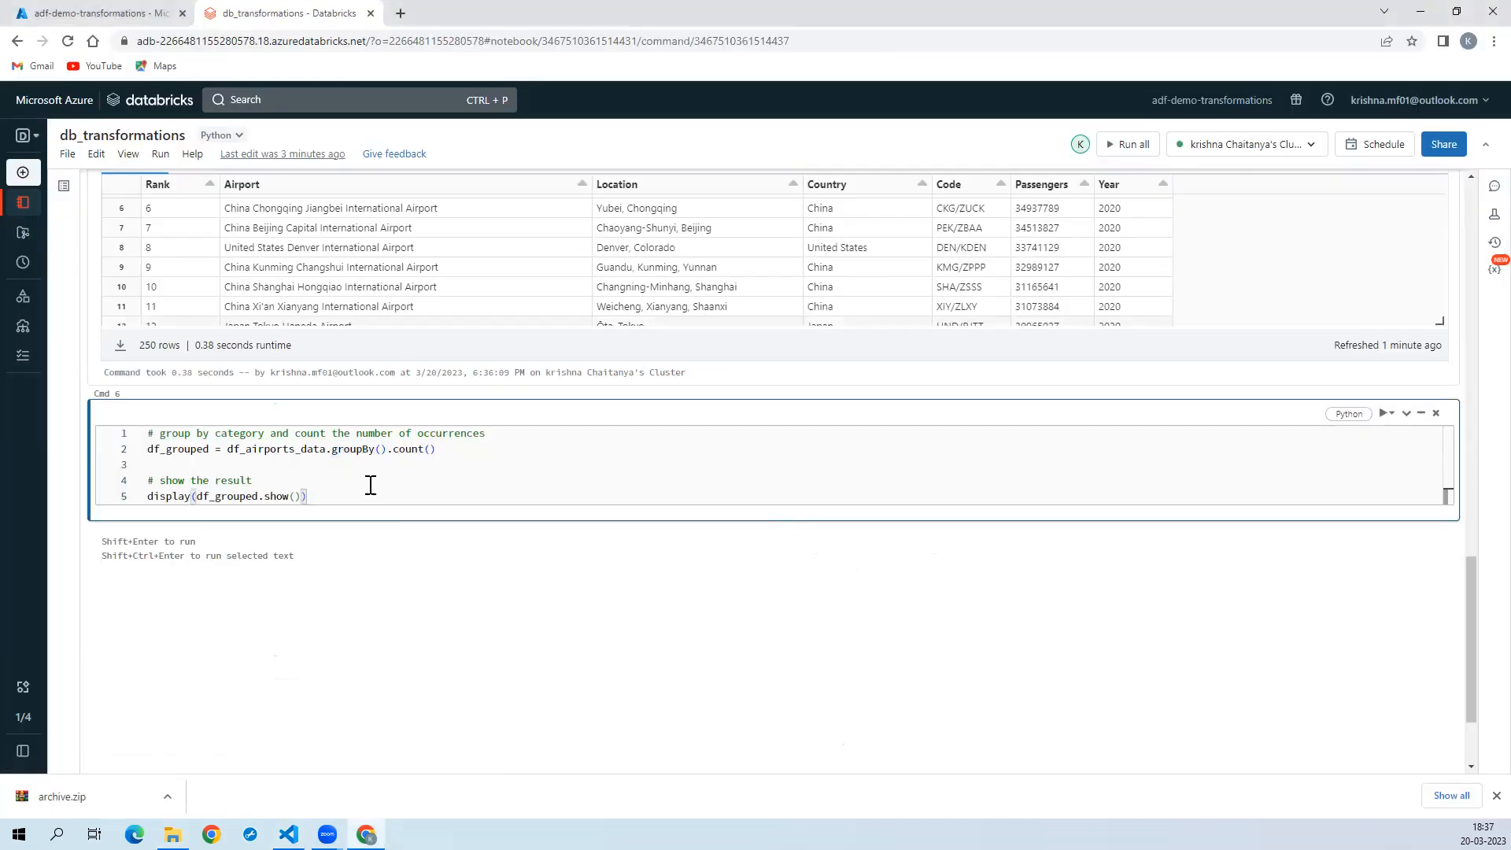
click(450, 447)
double_click(195, 450)
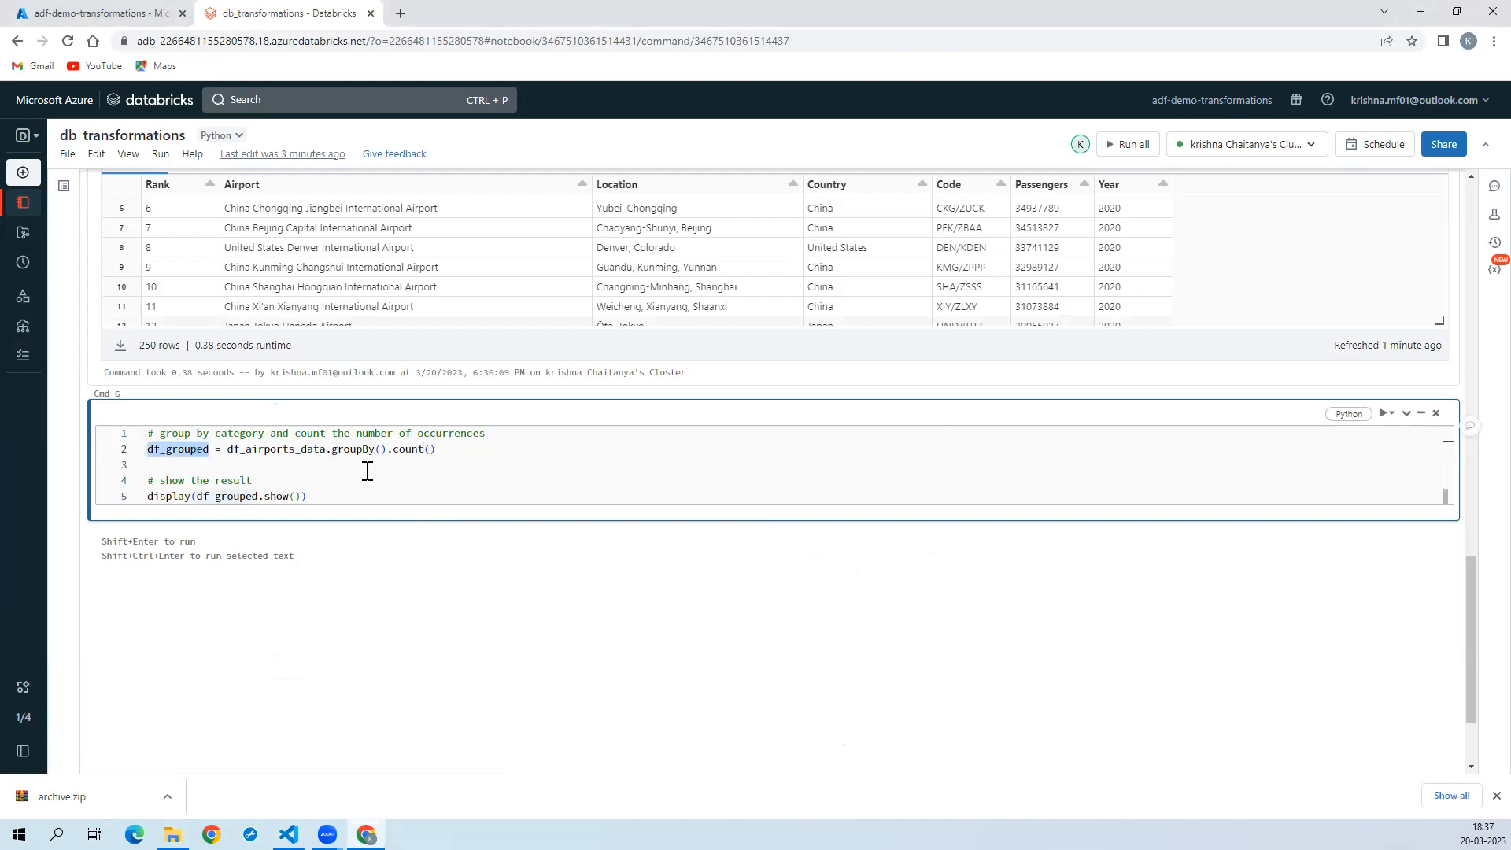
triple_click(188, 446)
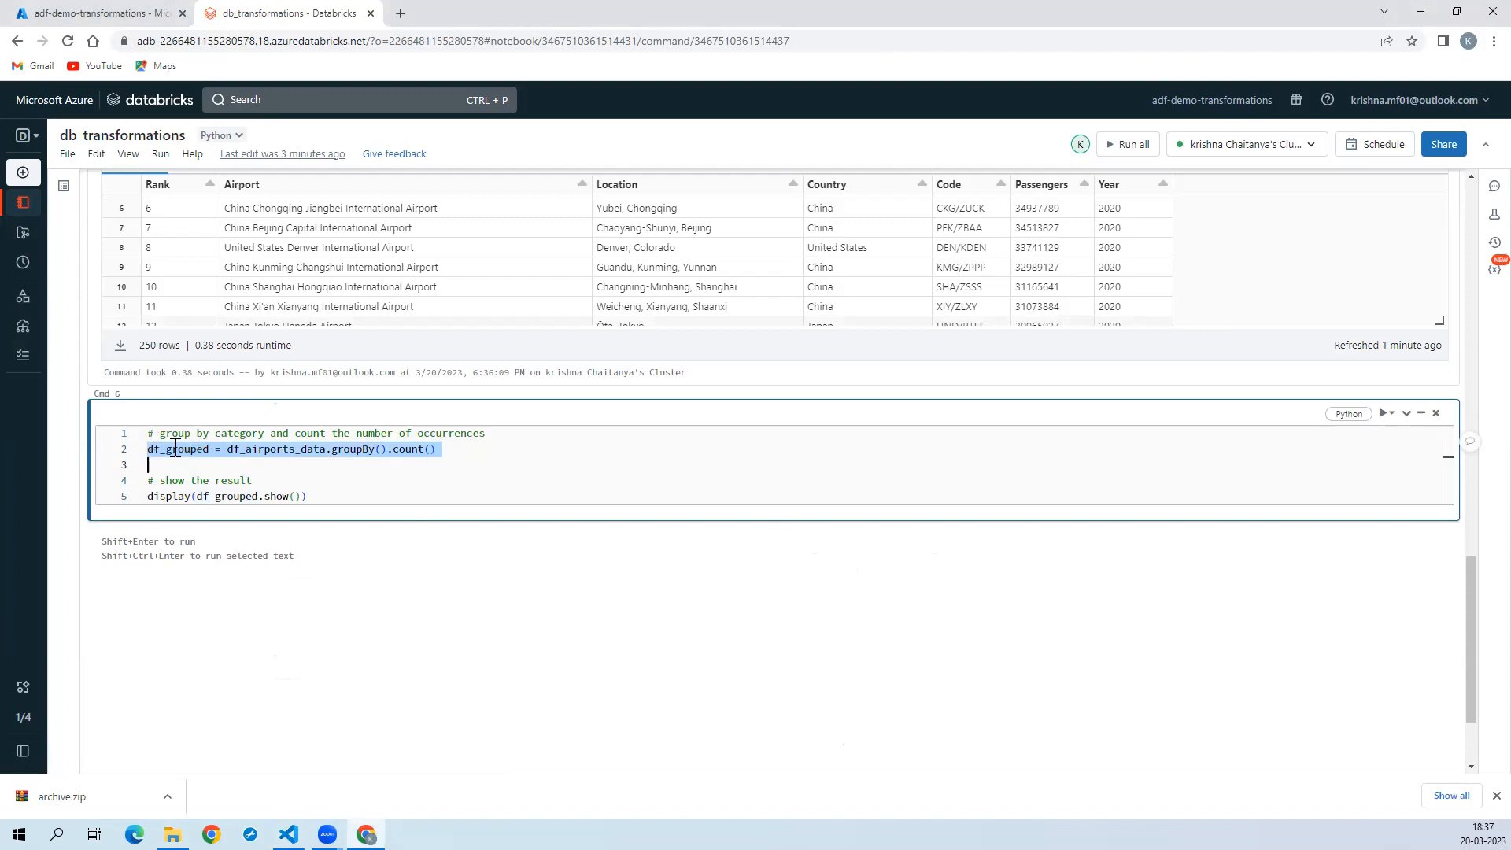
double_click(175, 448)
click(211, 448)
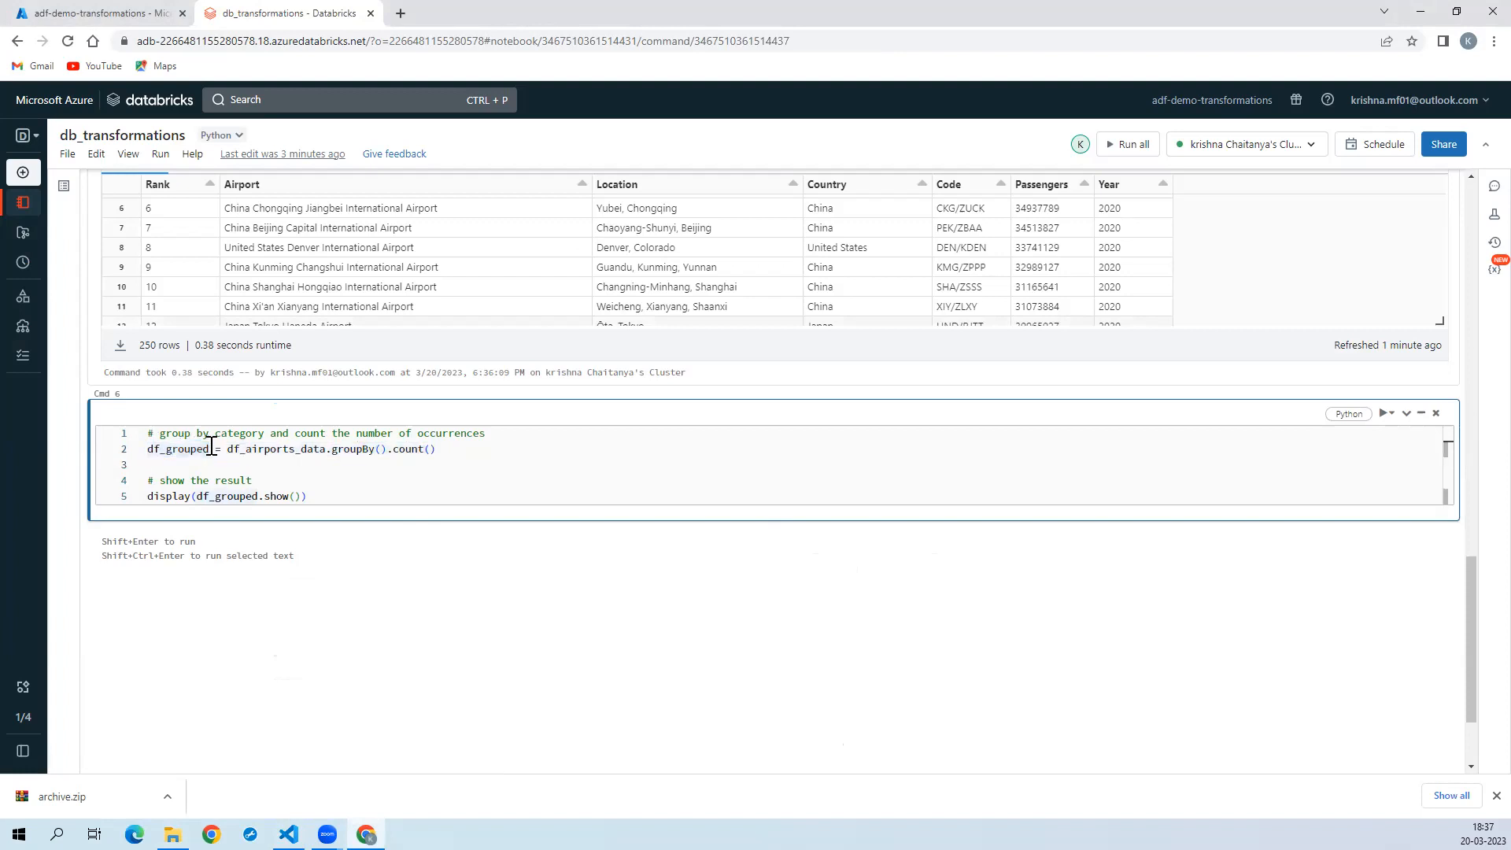
text(_count)
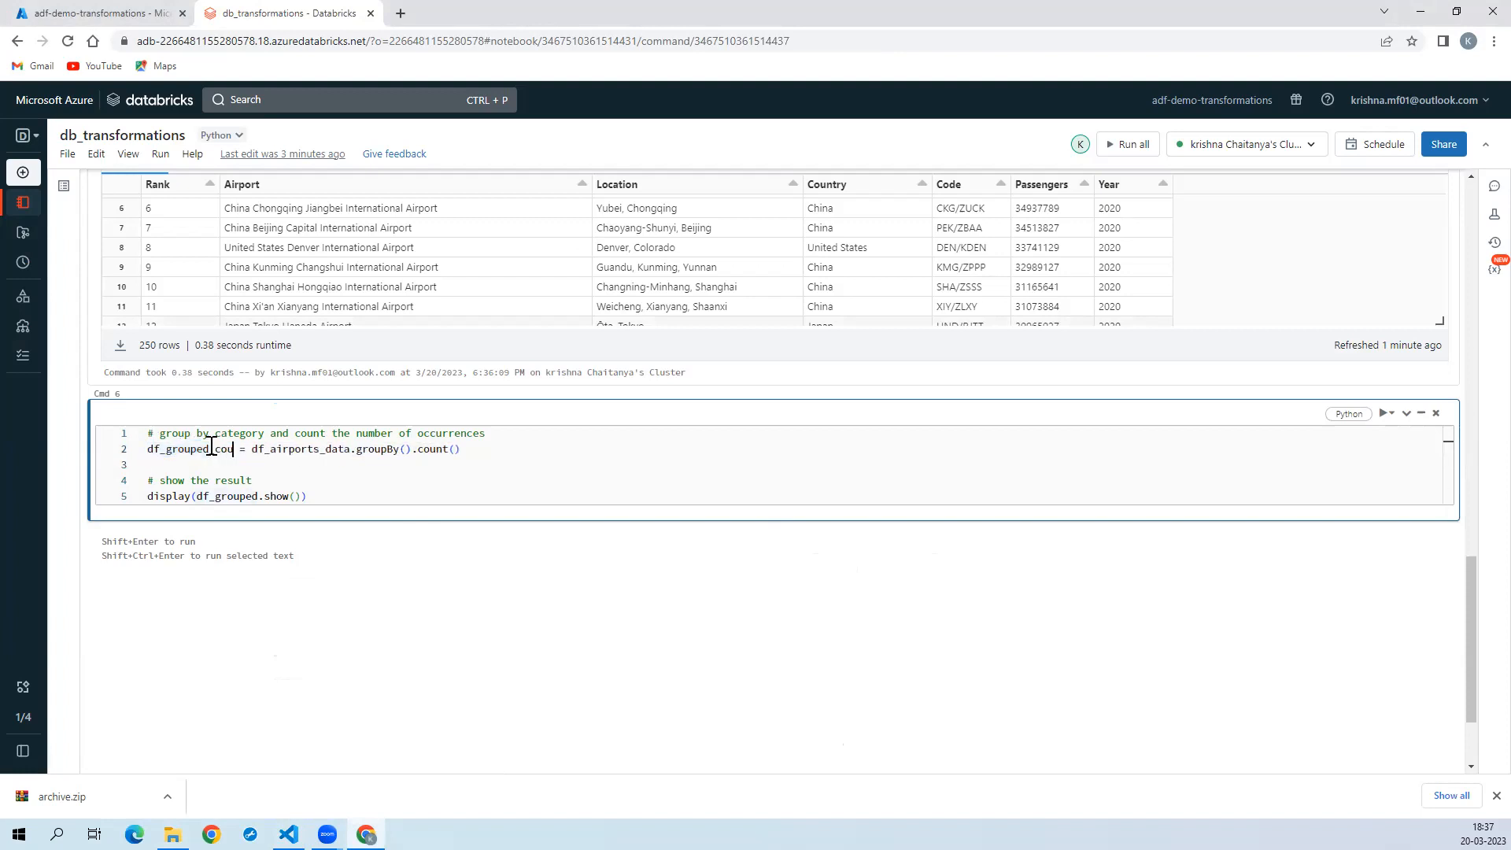
Step: Change the dataframe in the display call on line 5 of the sixth cell to df_grouped_count and run the cell
key(Down)
key(Down)
key(Down)
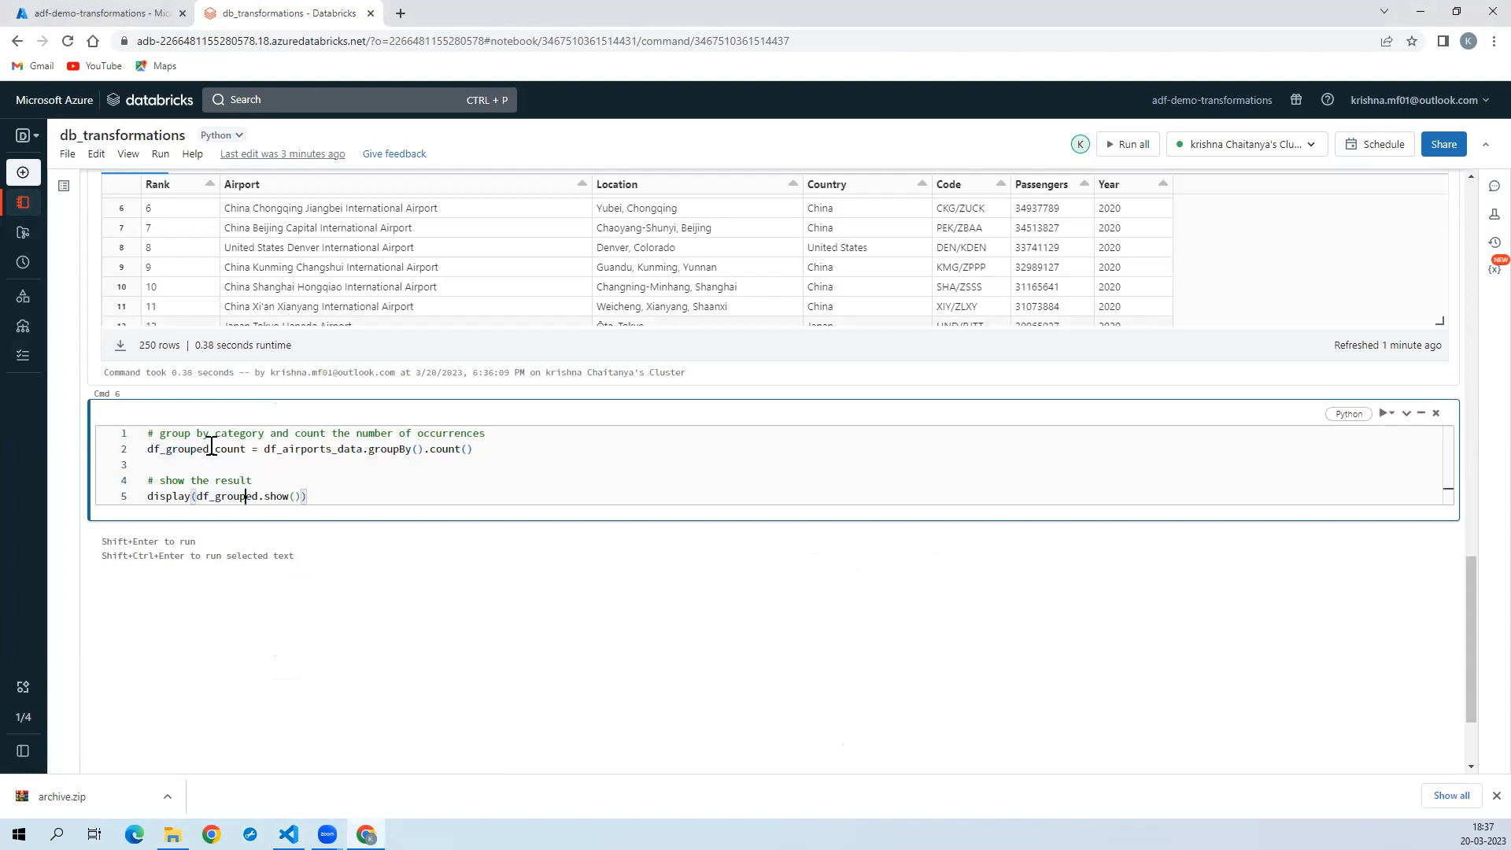
text(_count)
click(1388, 413)
click(1389, 438)
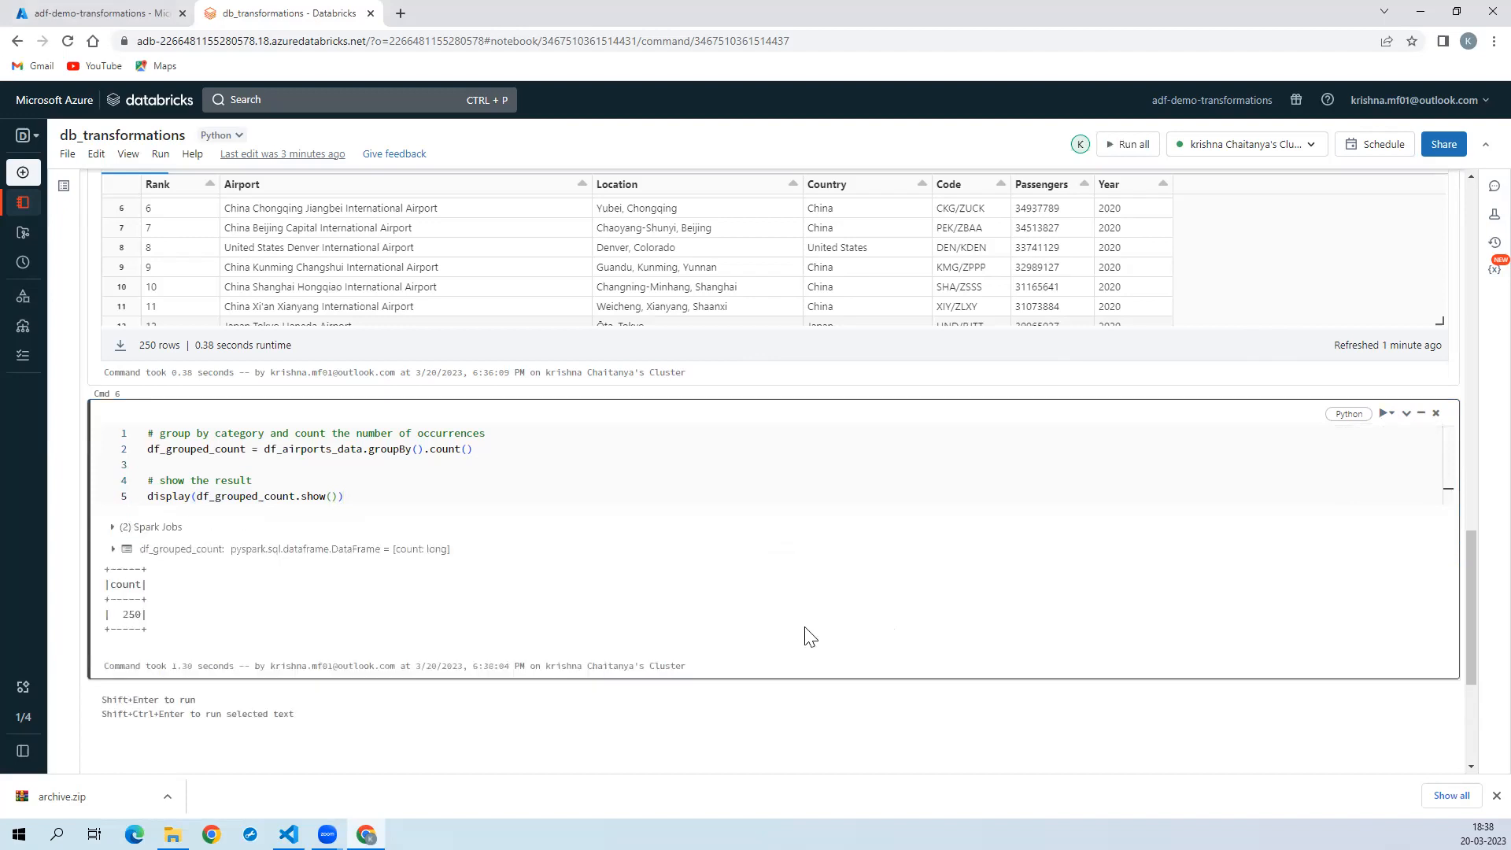
Step: Compare the count output of the sixth cell with the airports table displayed above it
double_click(132, 615)
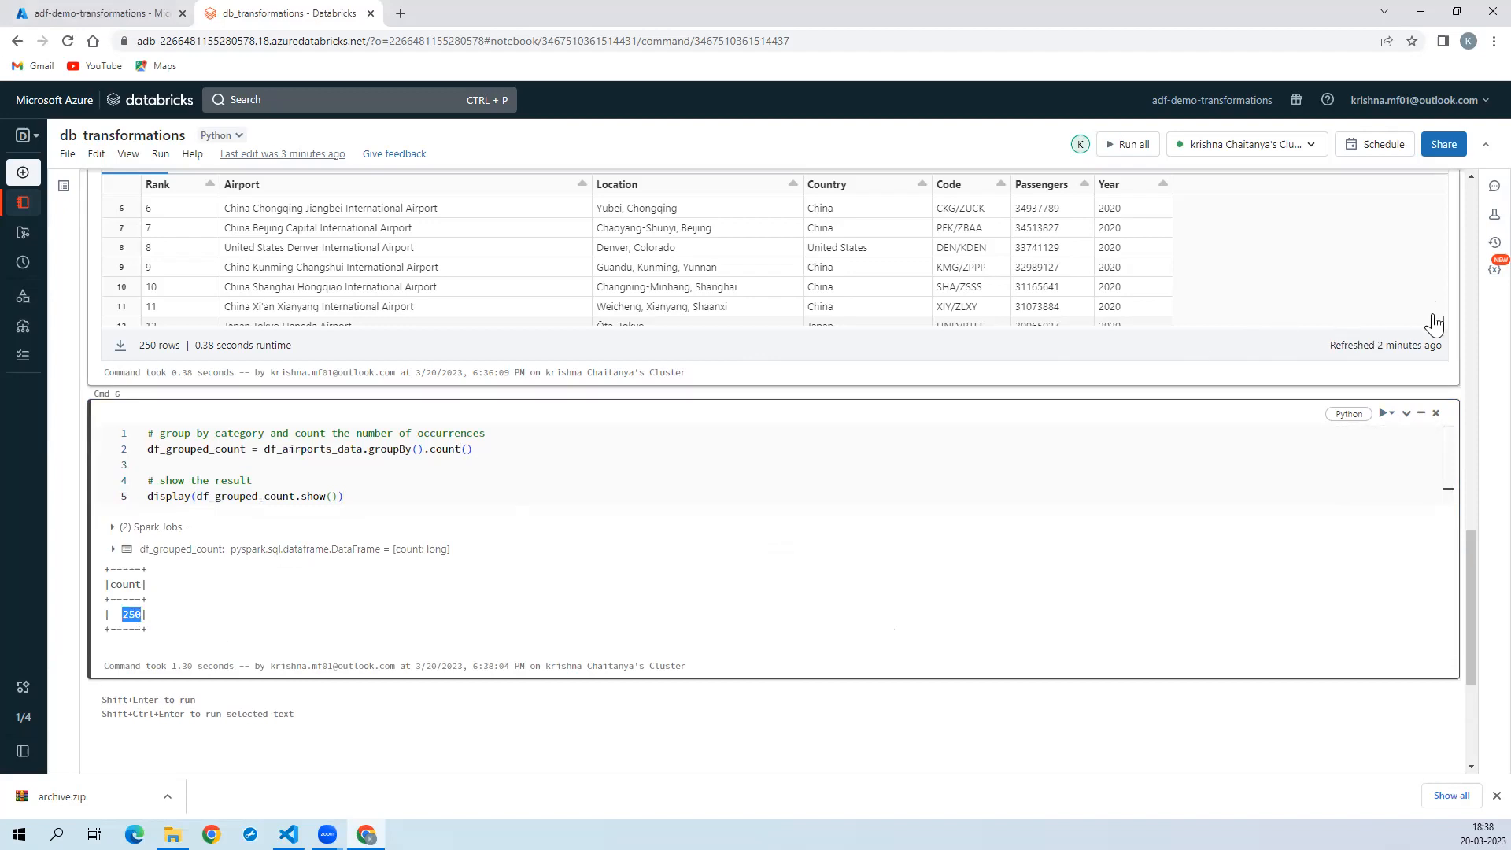
click(1434, 290)
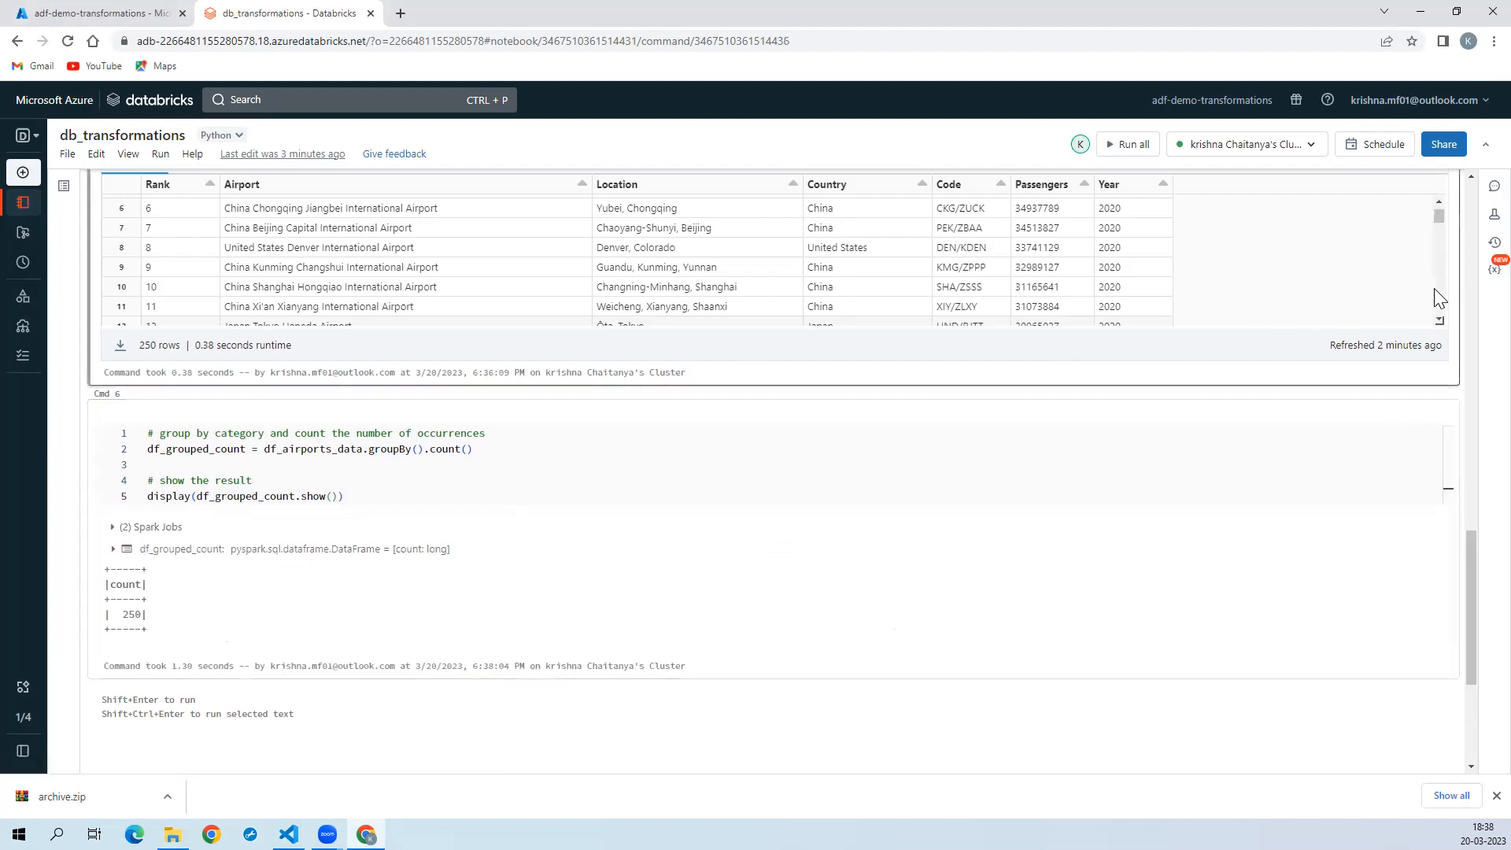
scroll(1433, 289, down, 20)
scroll(1434, 297, down, 10)
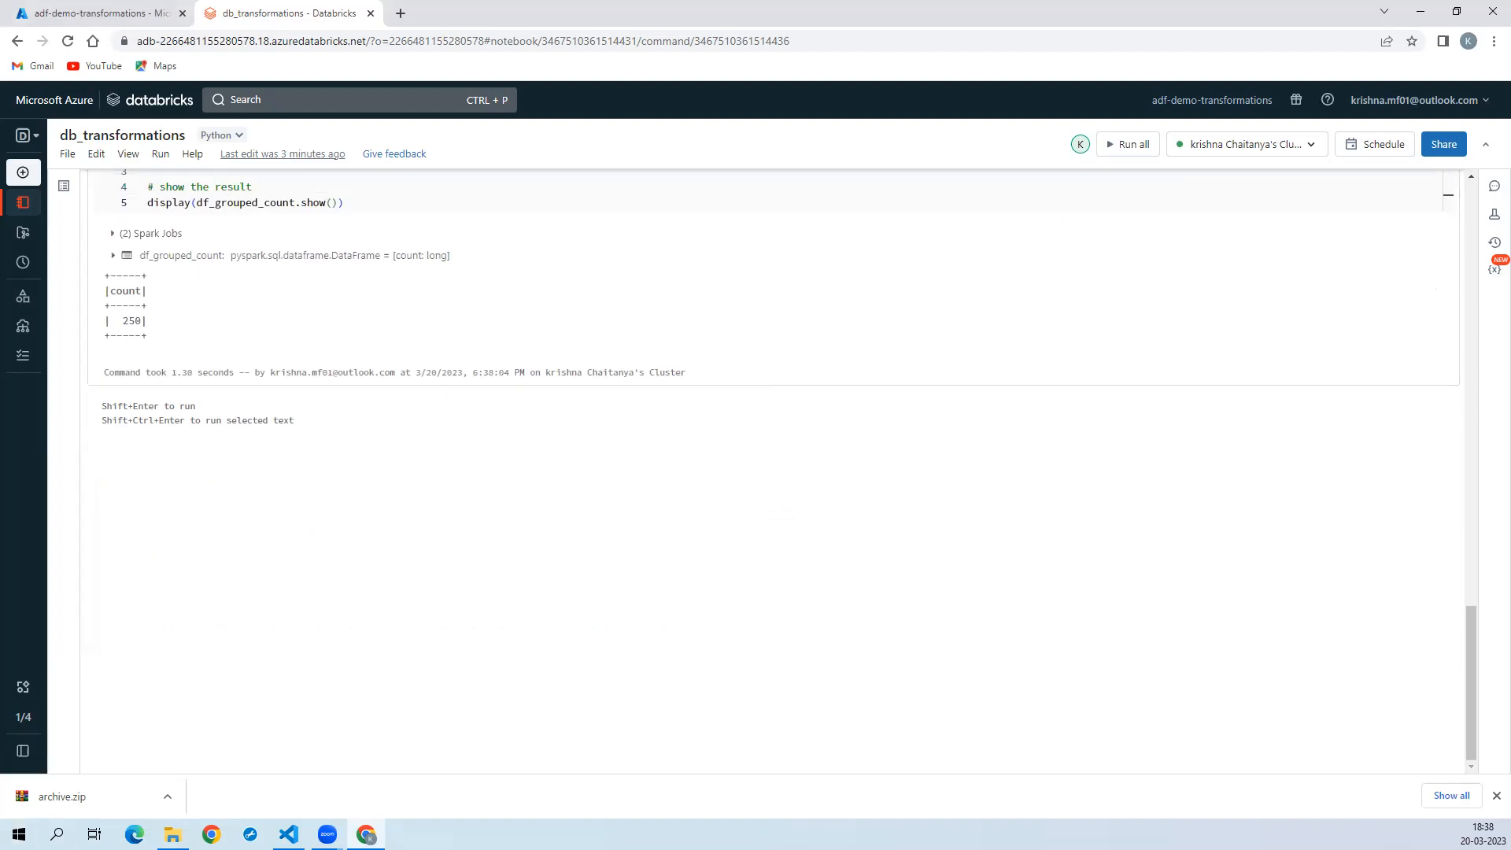
Step: Switch to Airports.csv in Excel, close the activation wizard and check the number of entries in the Year column
key(alt+Tab)
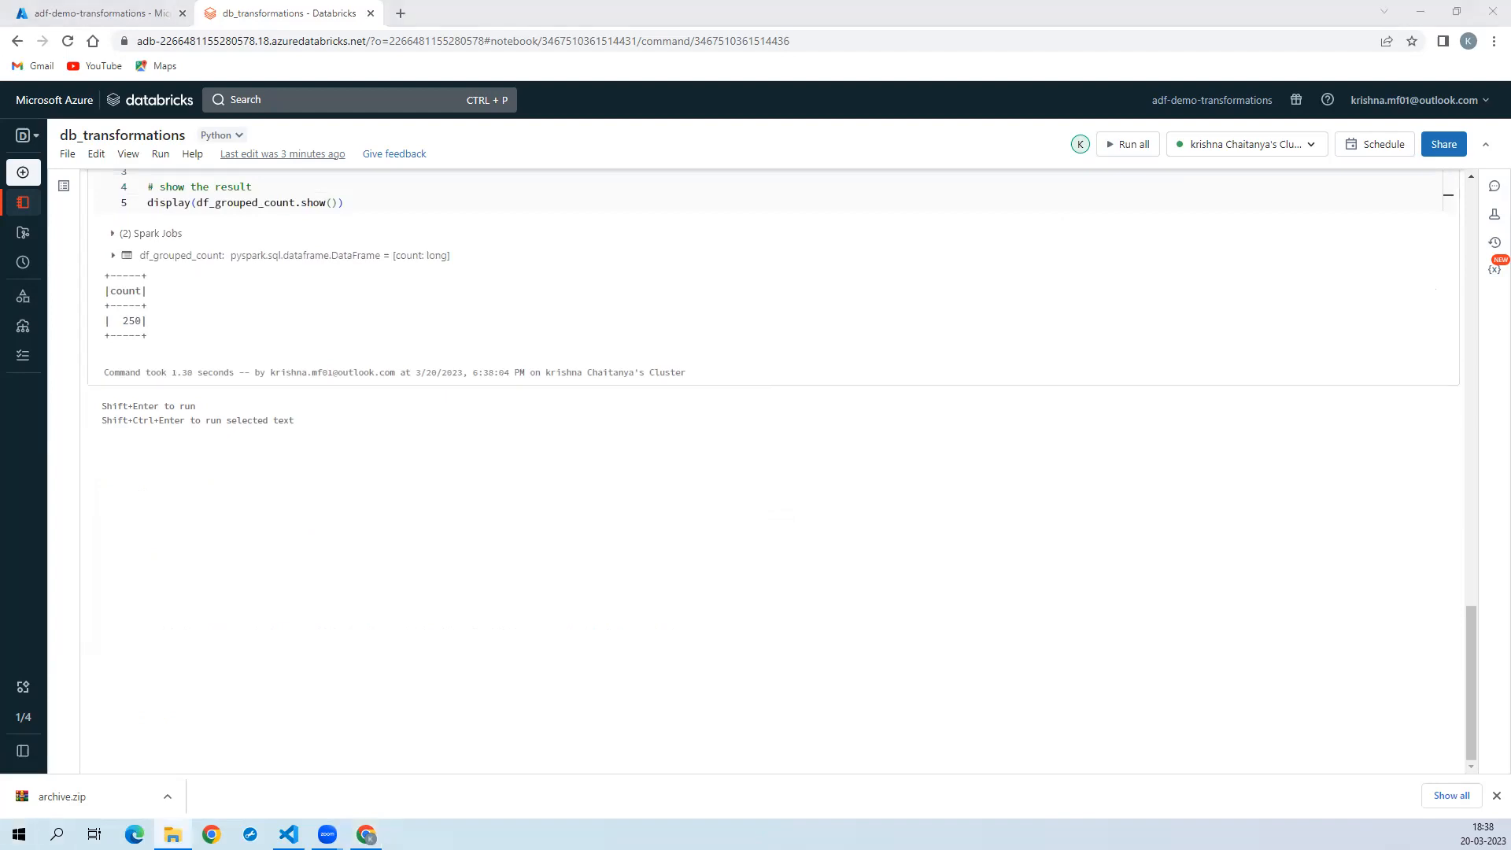
key(alt+Tab)
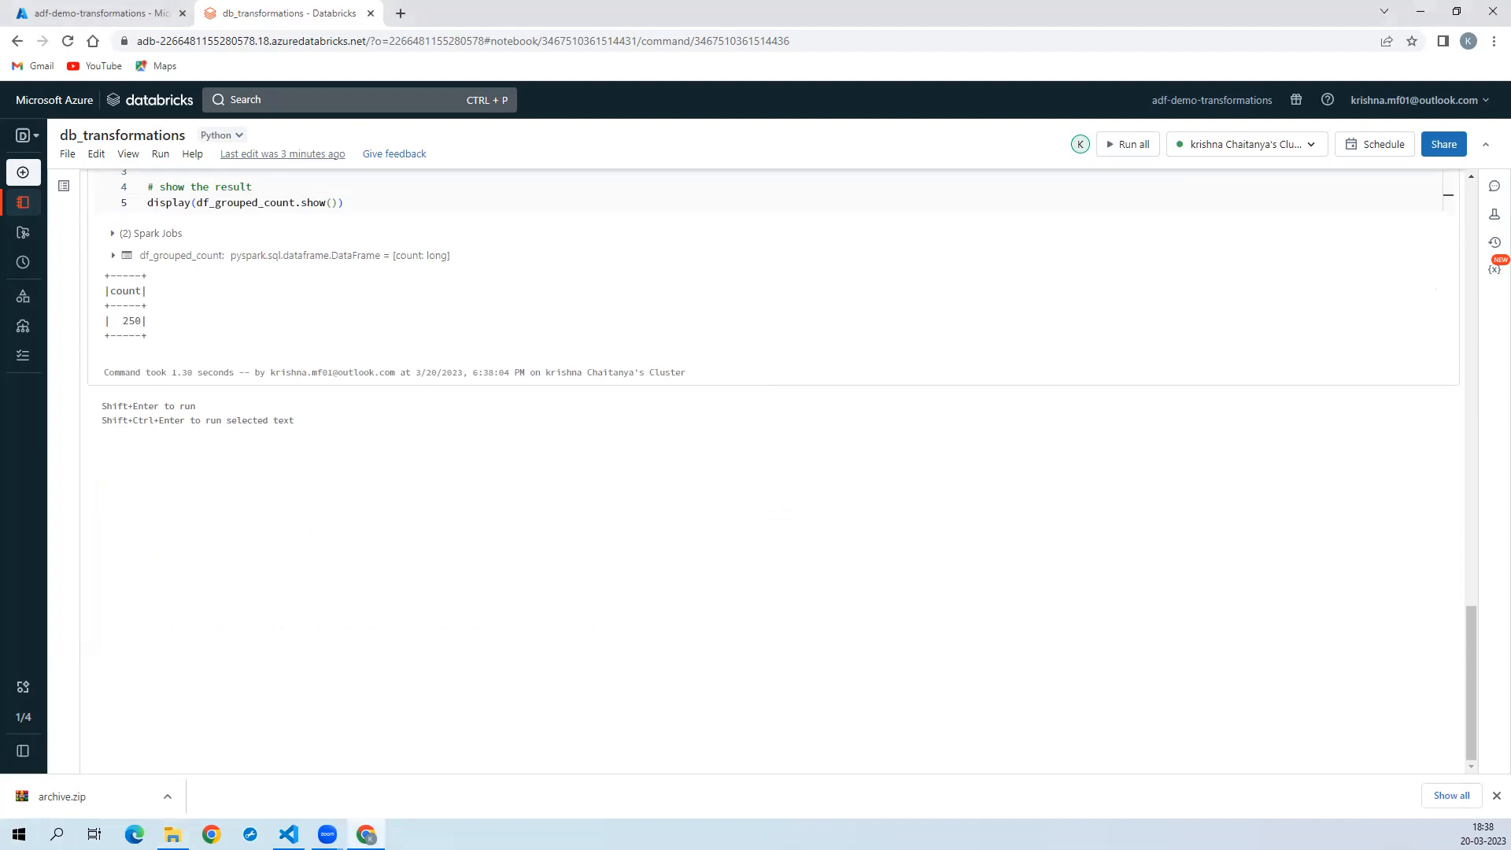
key(alt+Tab)
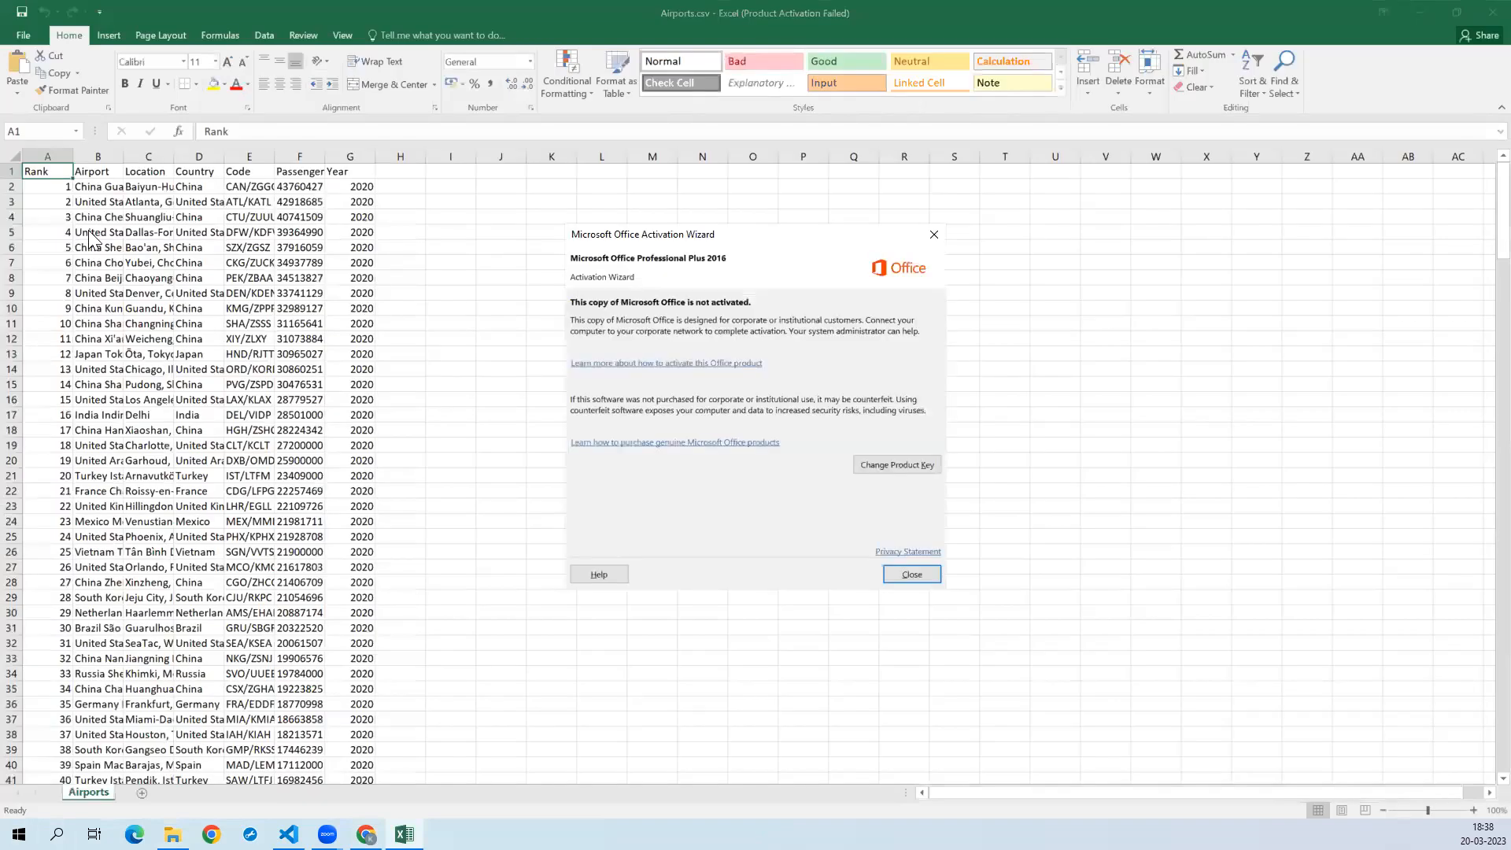
click(924, 575)
click(347, 152)
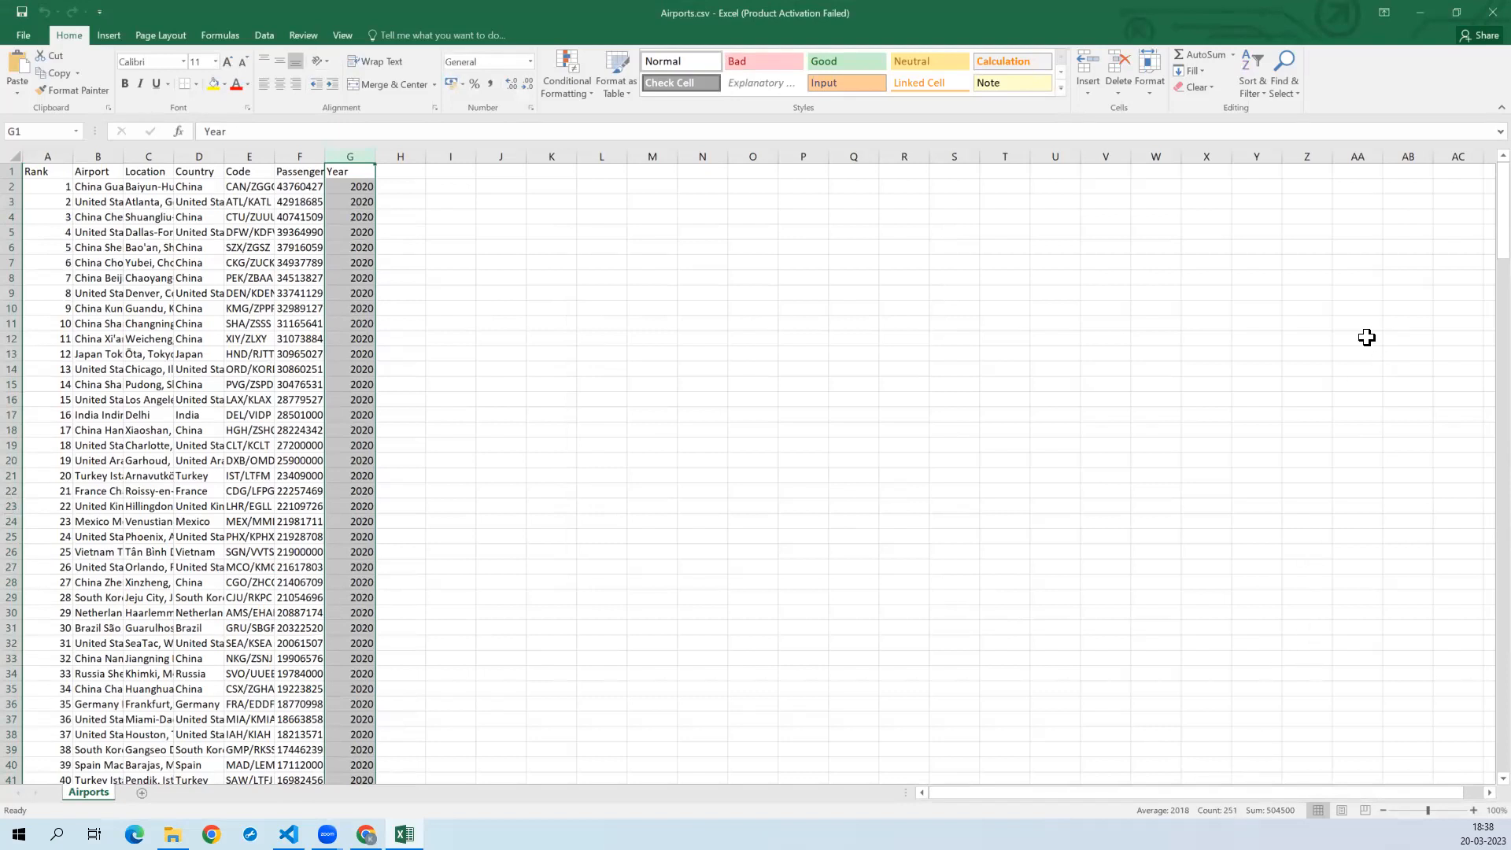
click(1418, 11)
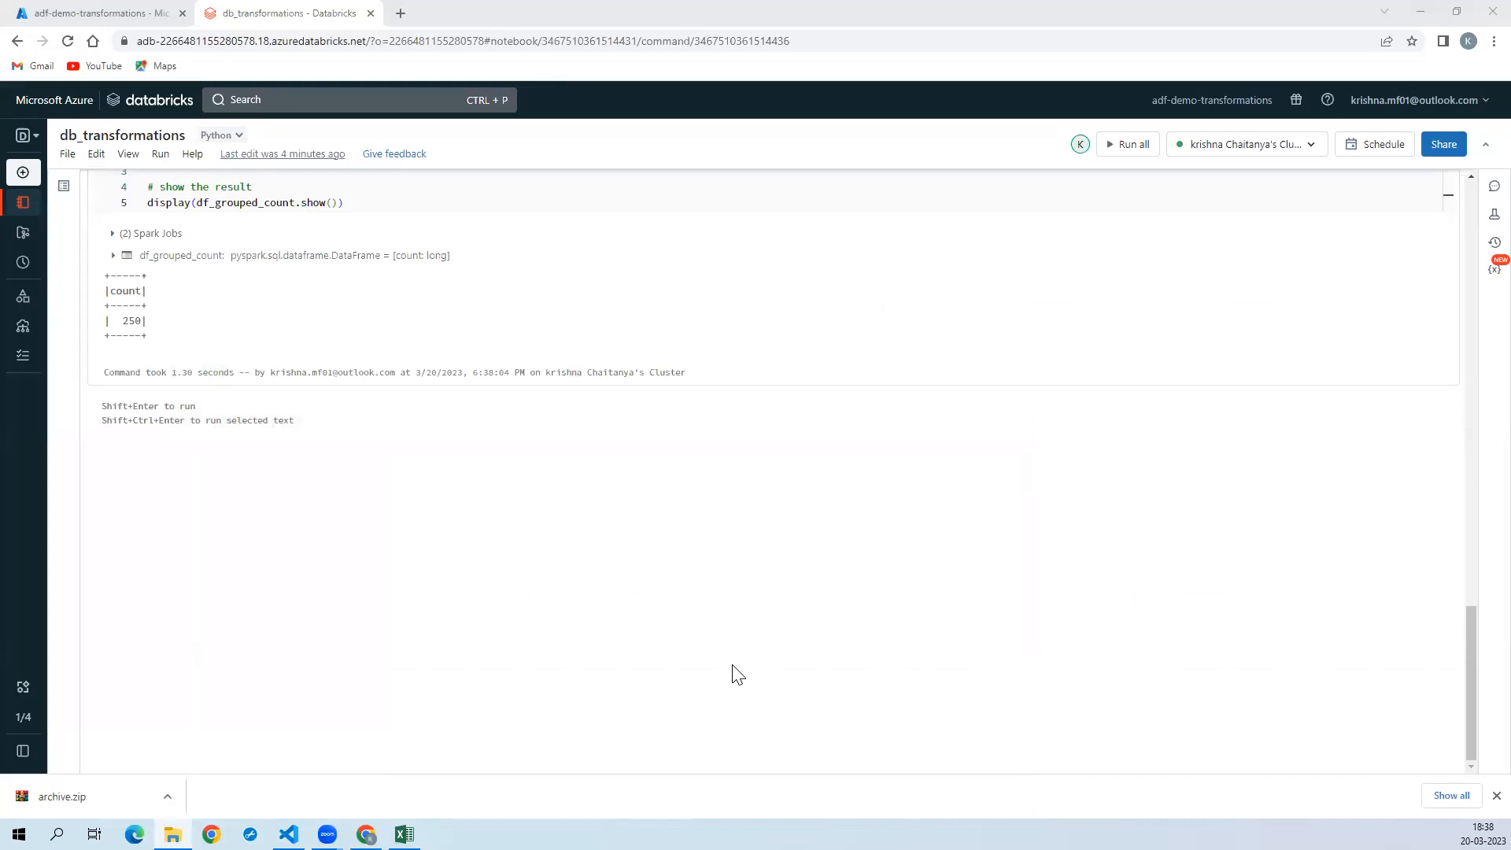
Step: Switch to Visual Studio Code and look through the notebook cells from the avg import down to the df_population_data table
key(alt+Tab)
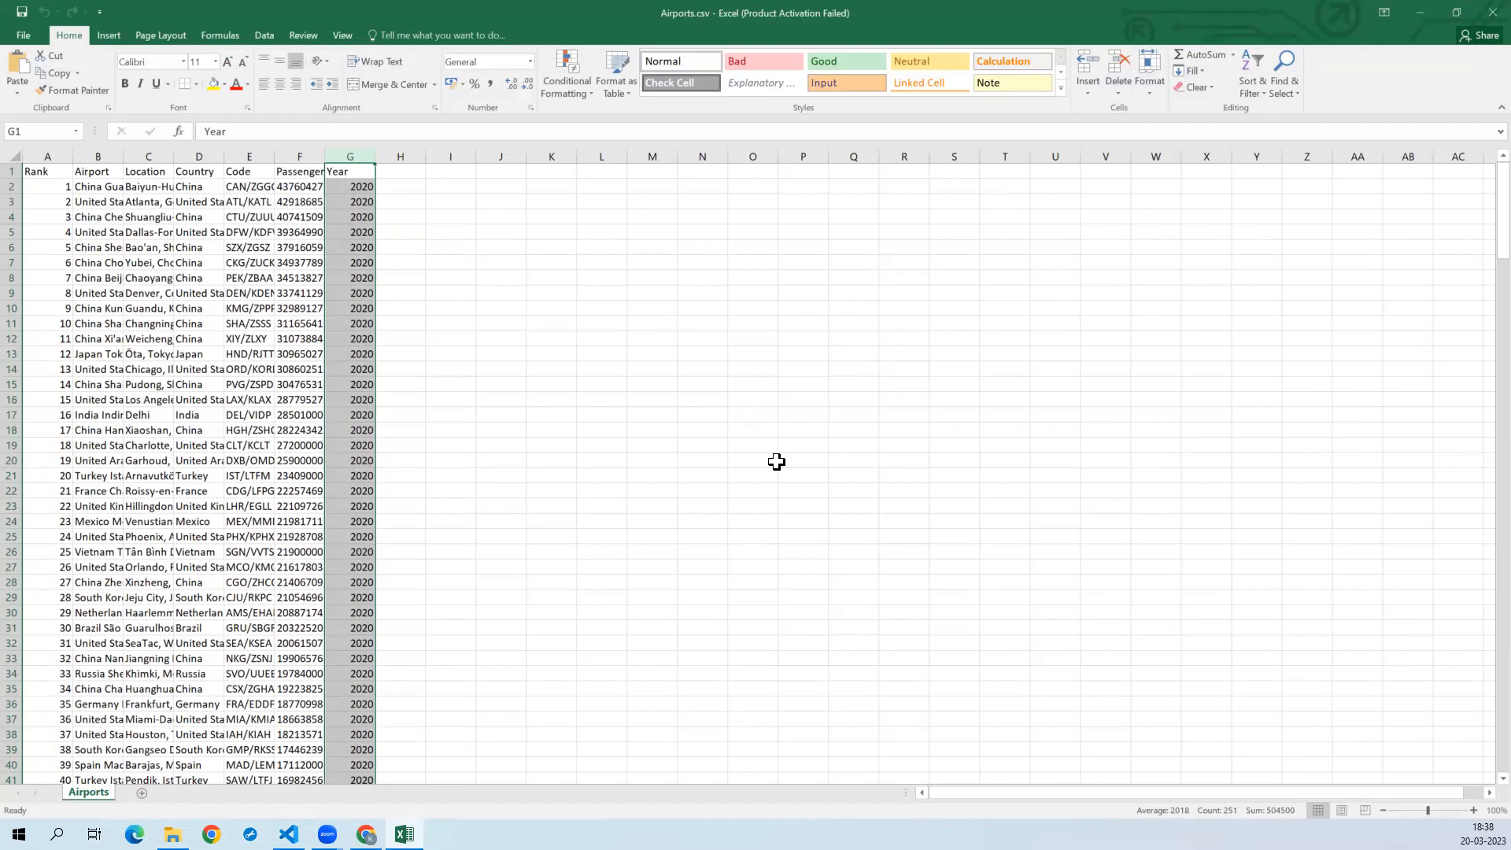
key(alt+Tab)
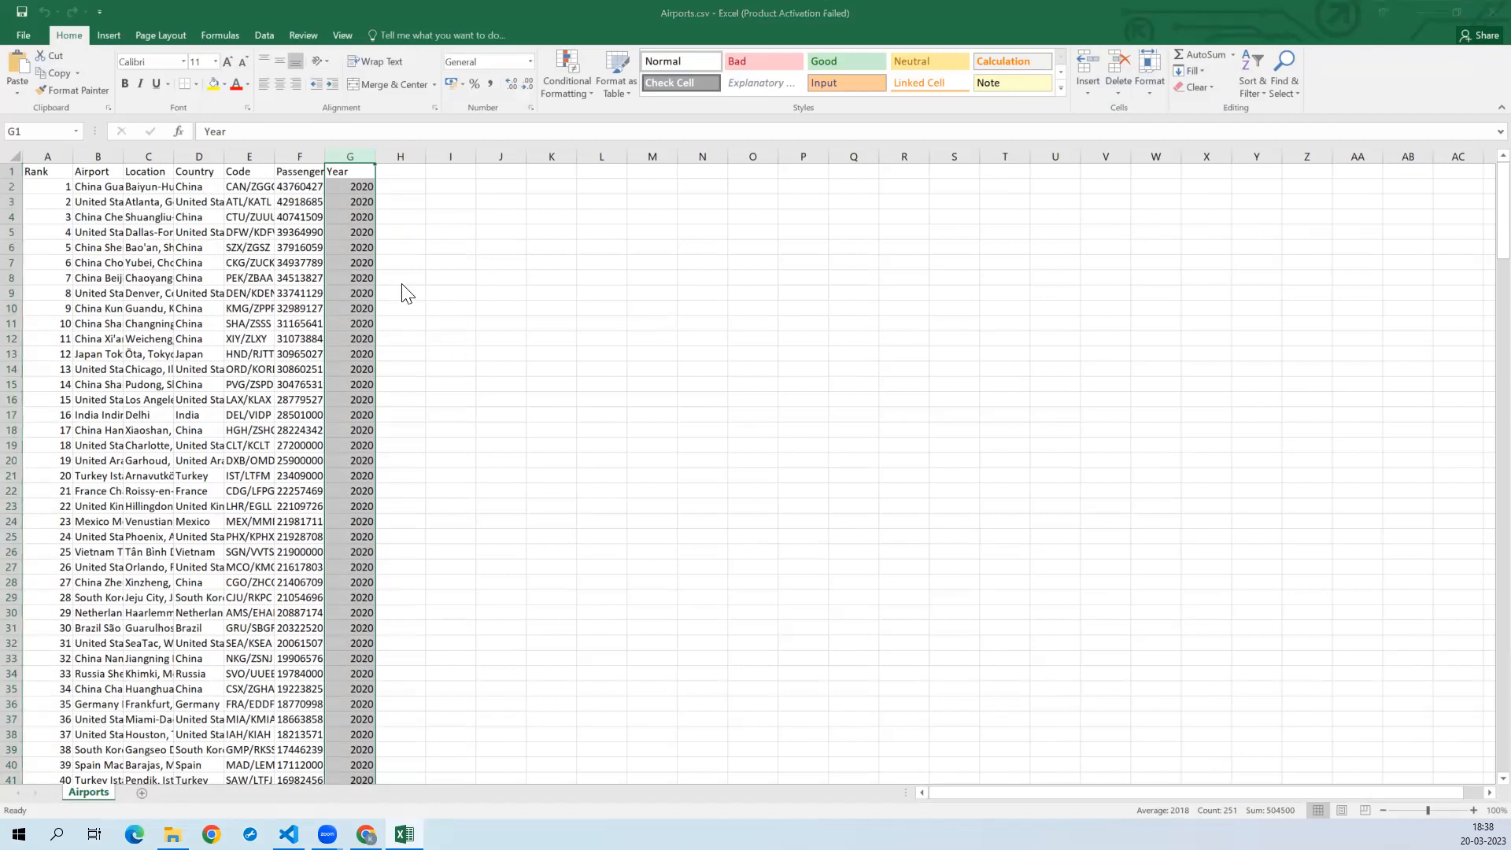
key(alt+Tab)
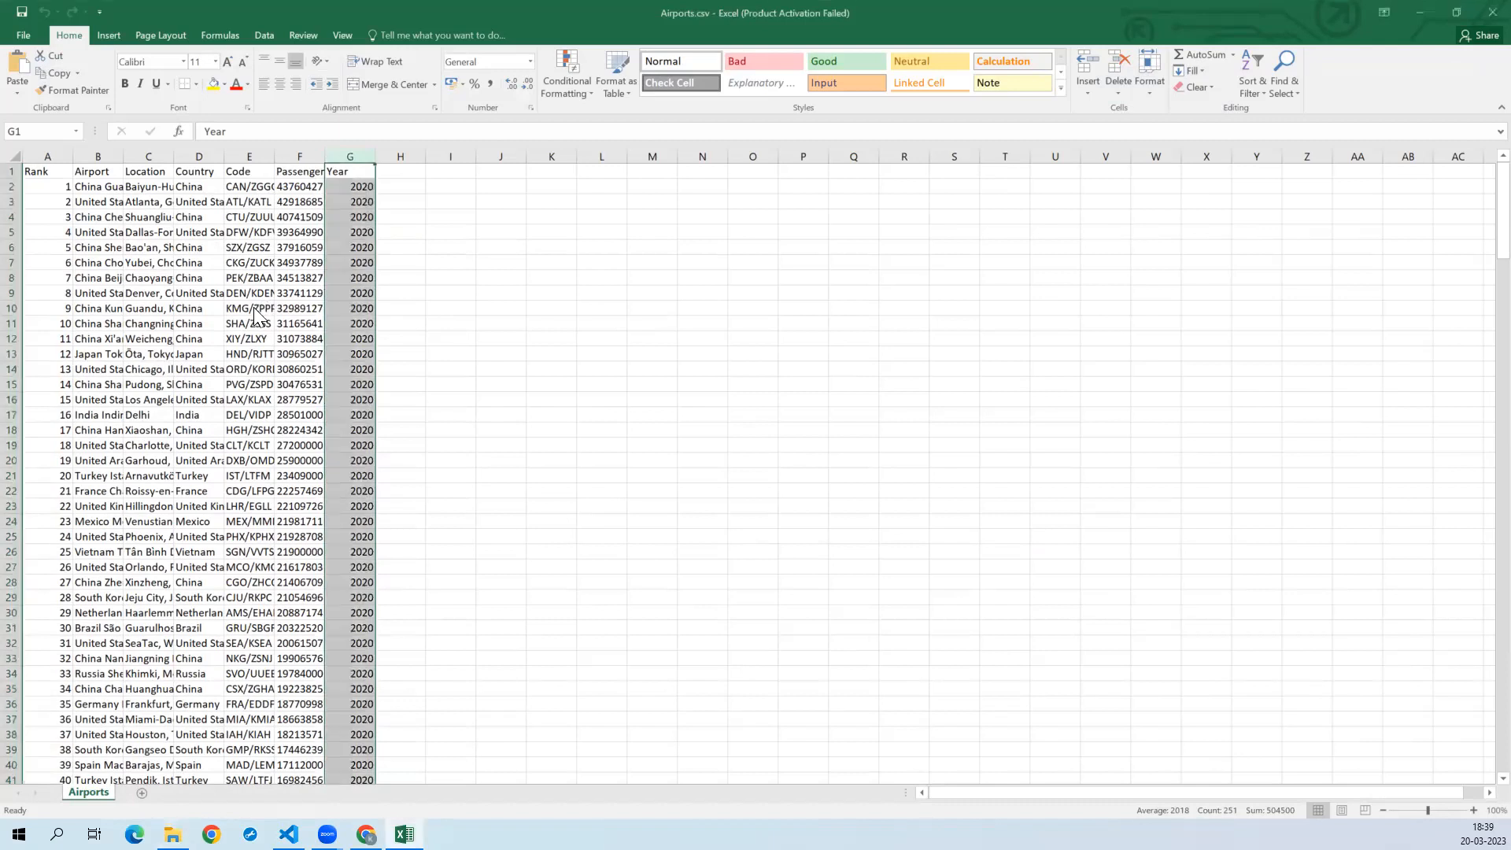
key(alt+Tab)
key(alt+Tab)
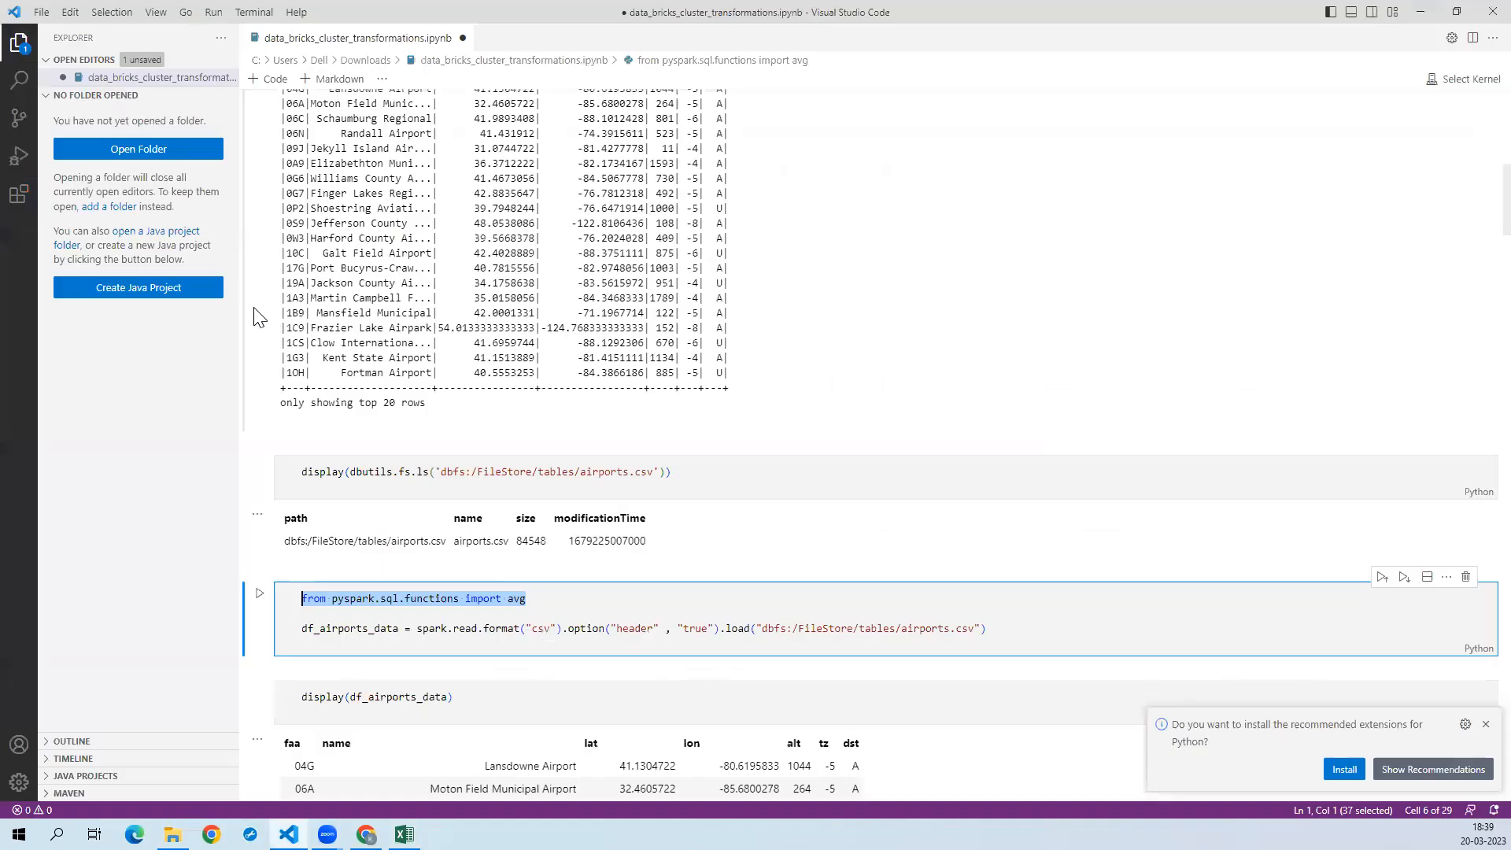
right_click(596, 591)
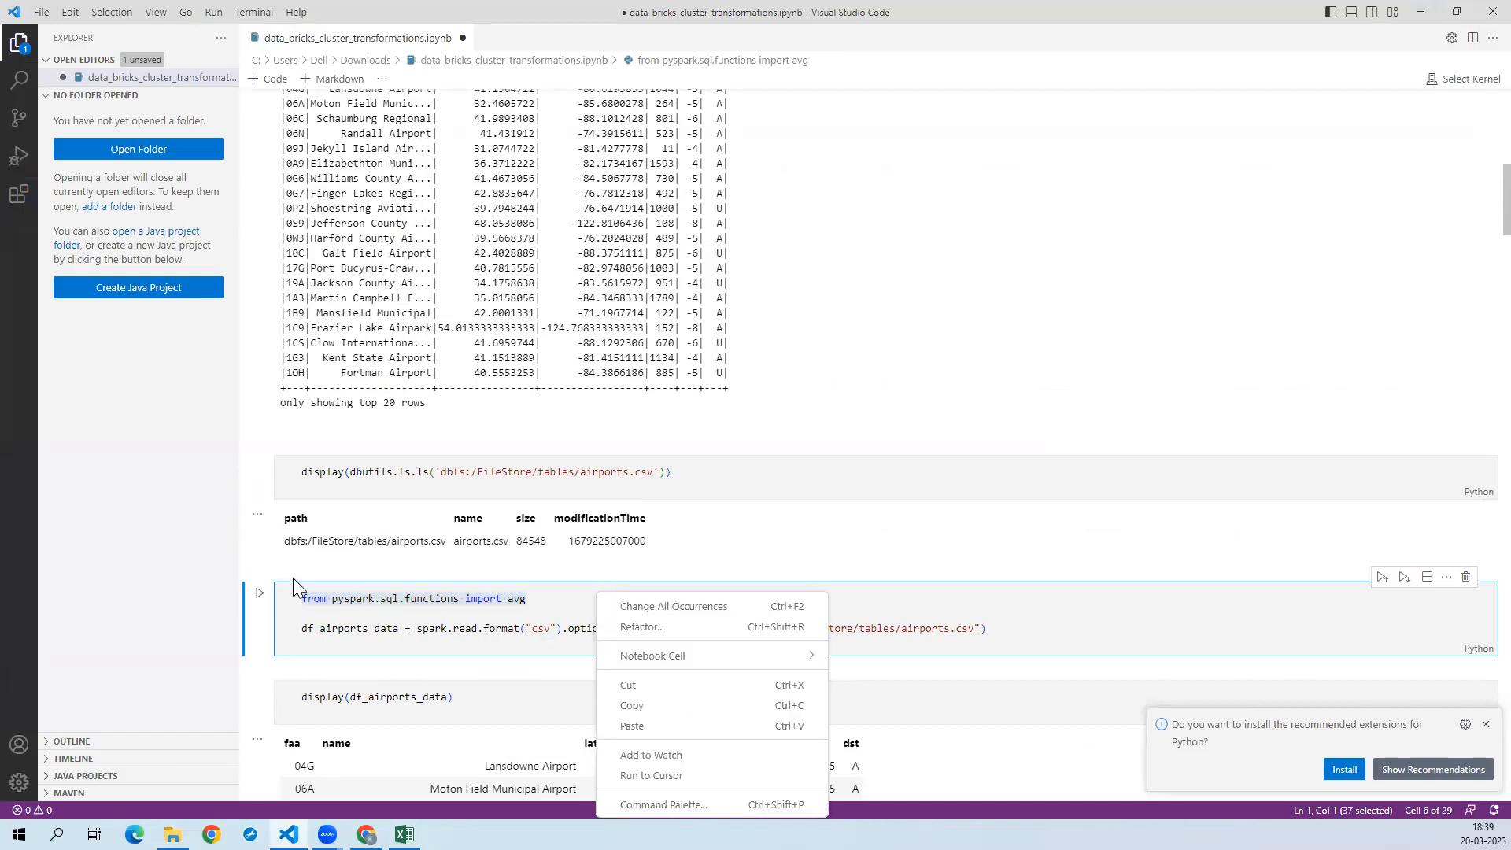
click(260, 569)
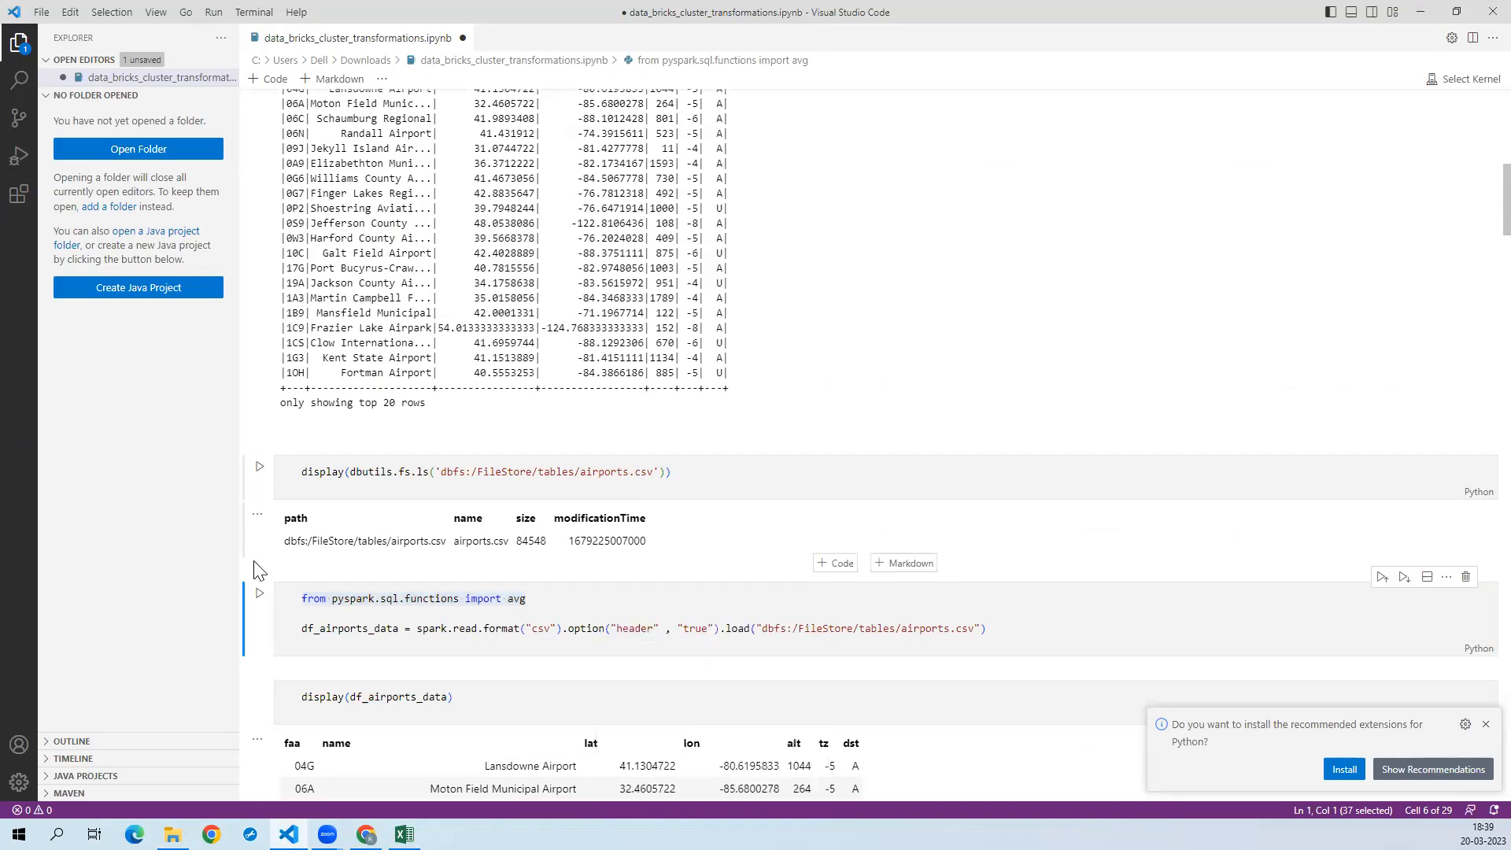
key(Down)
key(Down)
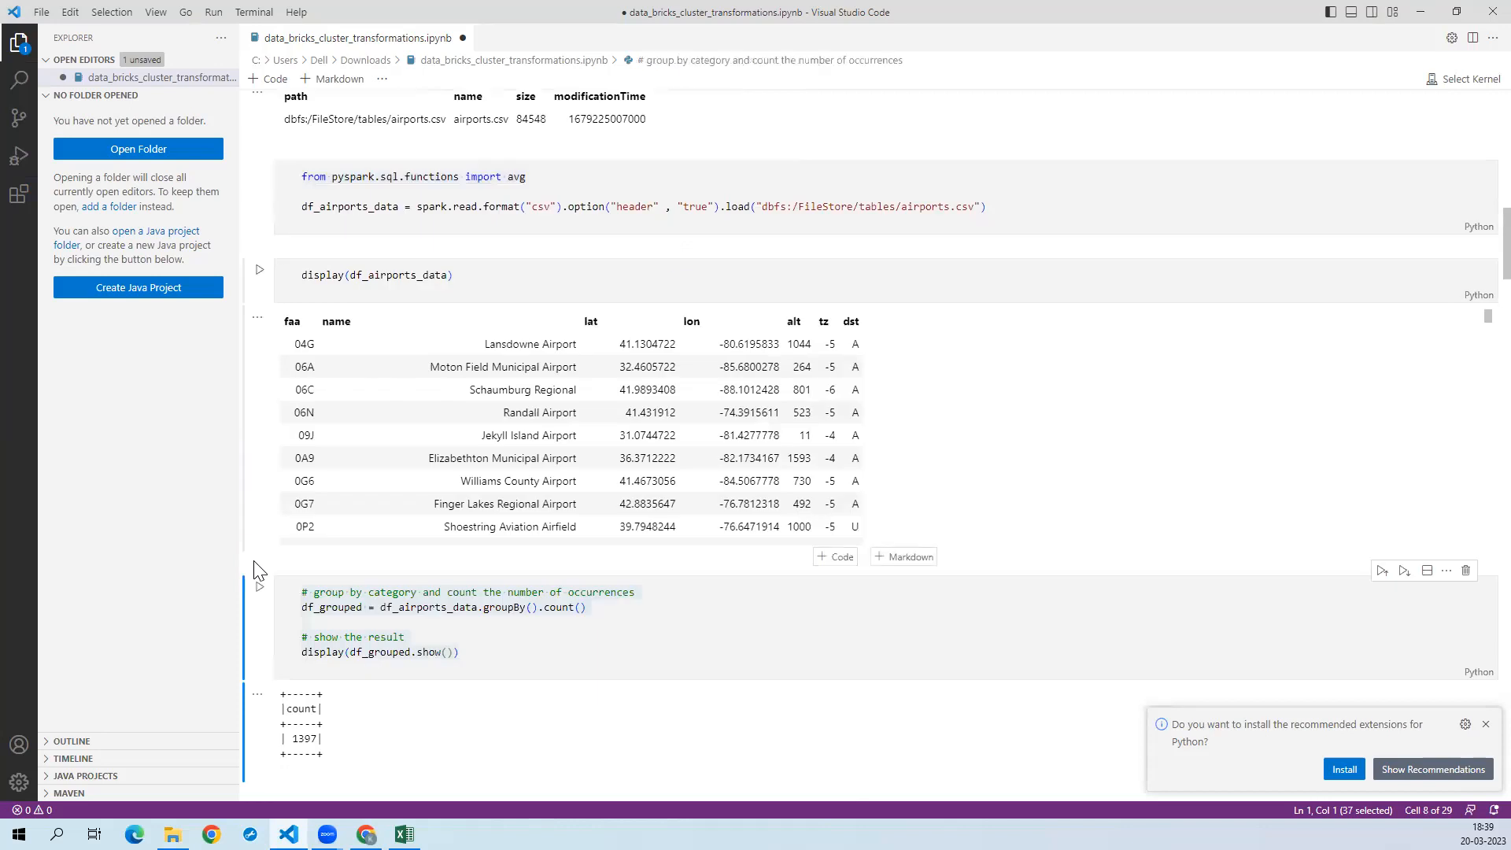
key(Down)
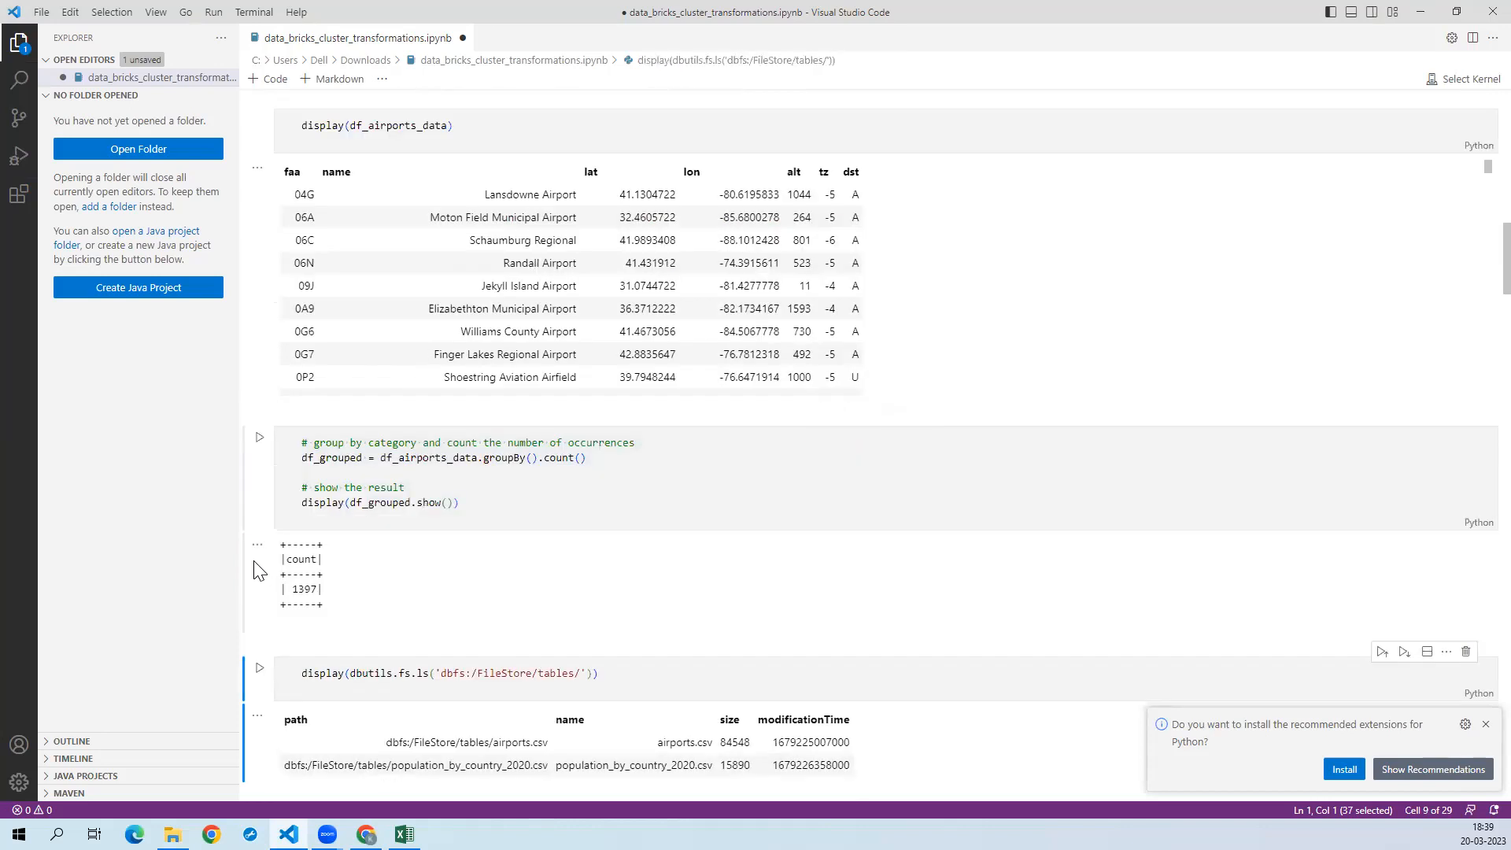
key(Down)
key(Down)
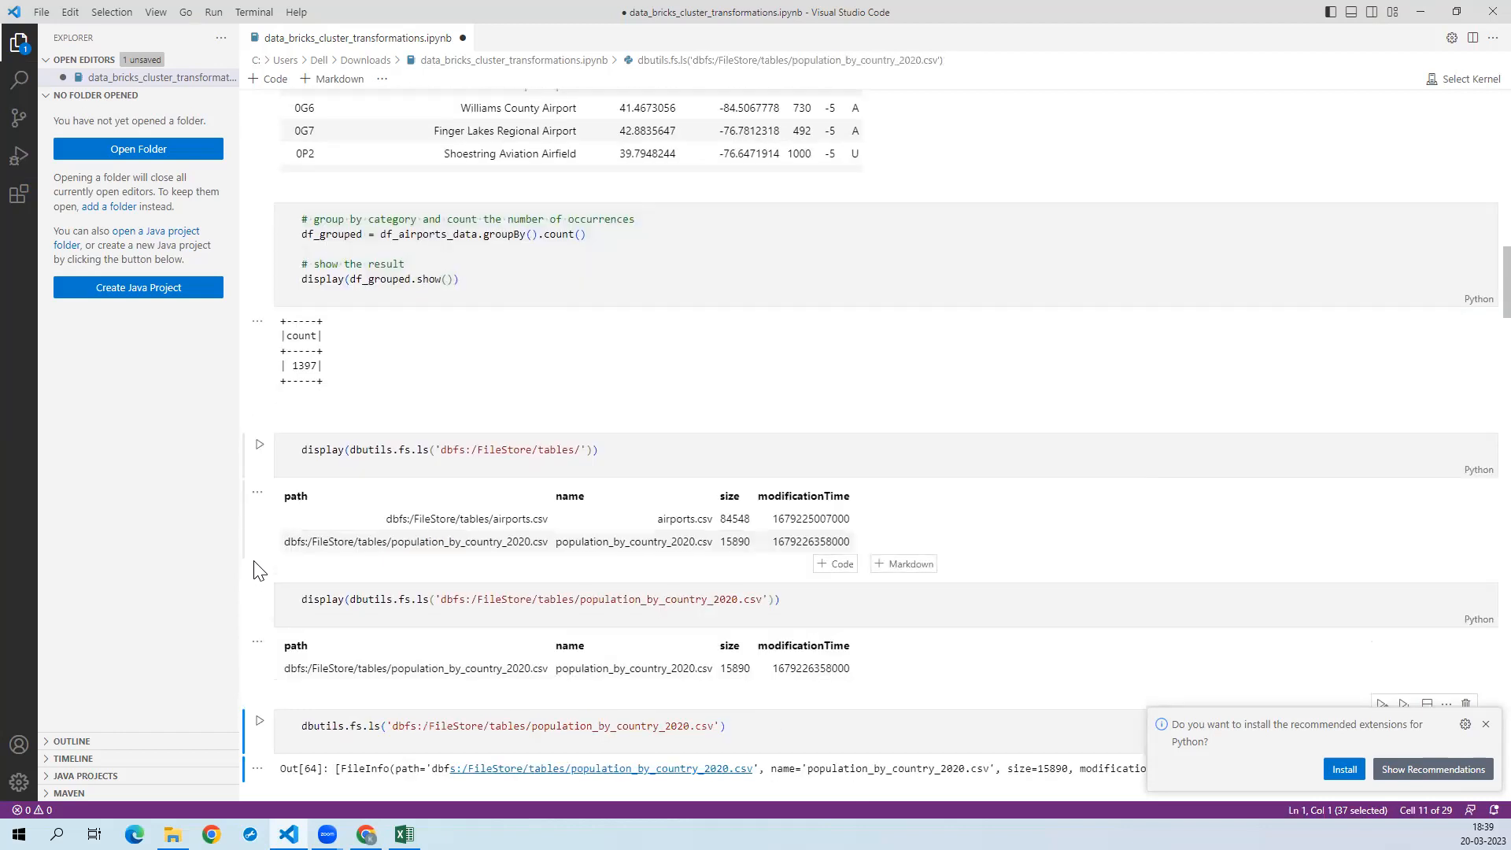
key(Down)
key(Down)
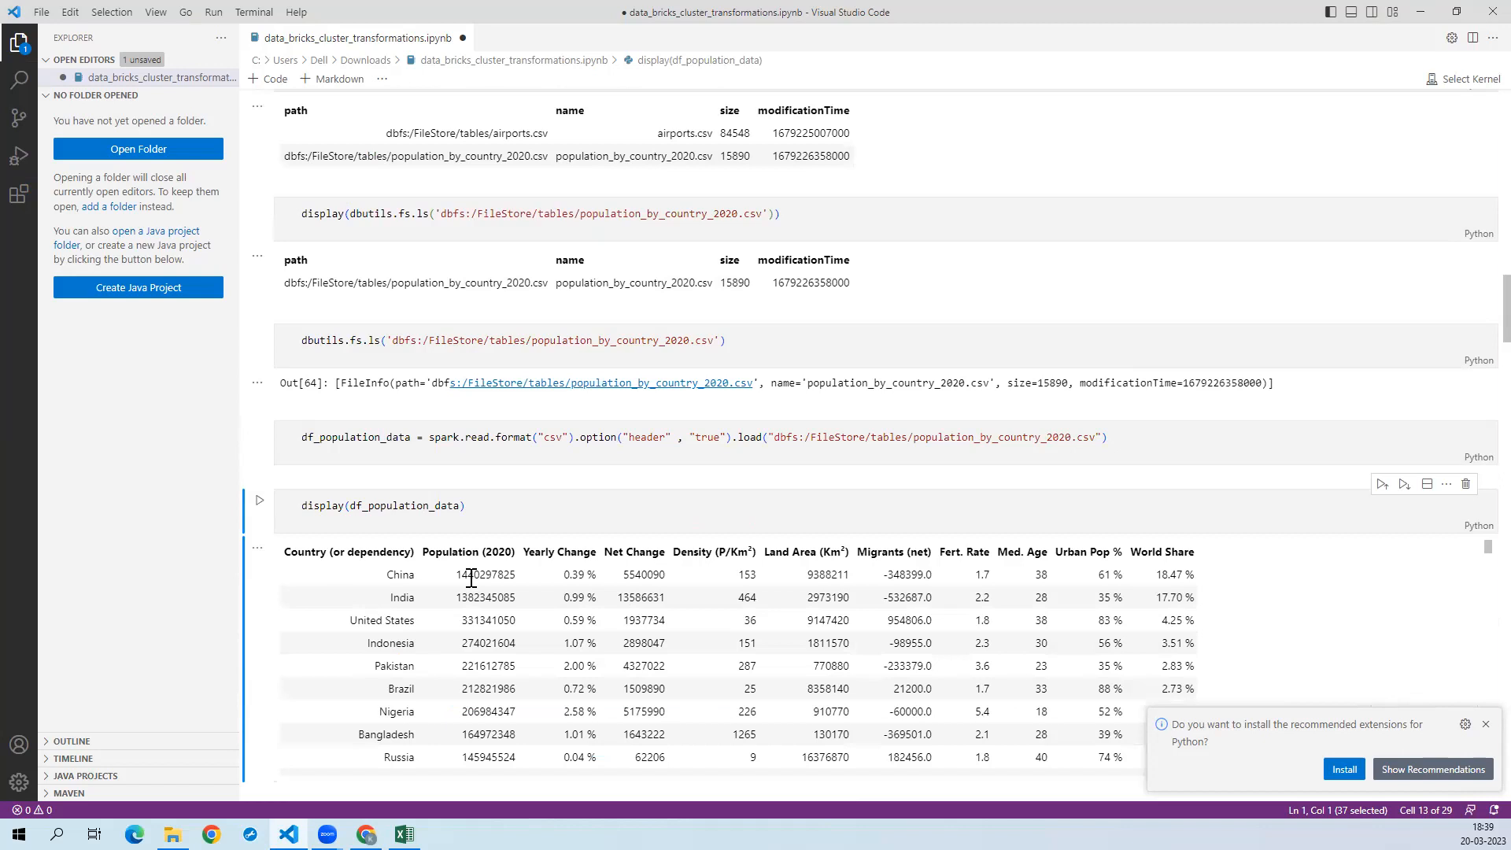
Step: Review the cells between the df_airports_data display and the df_population_data display once more
key(Up)
key(Up)
key(Up)
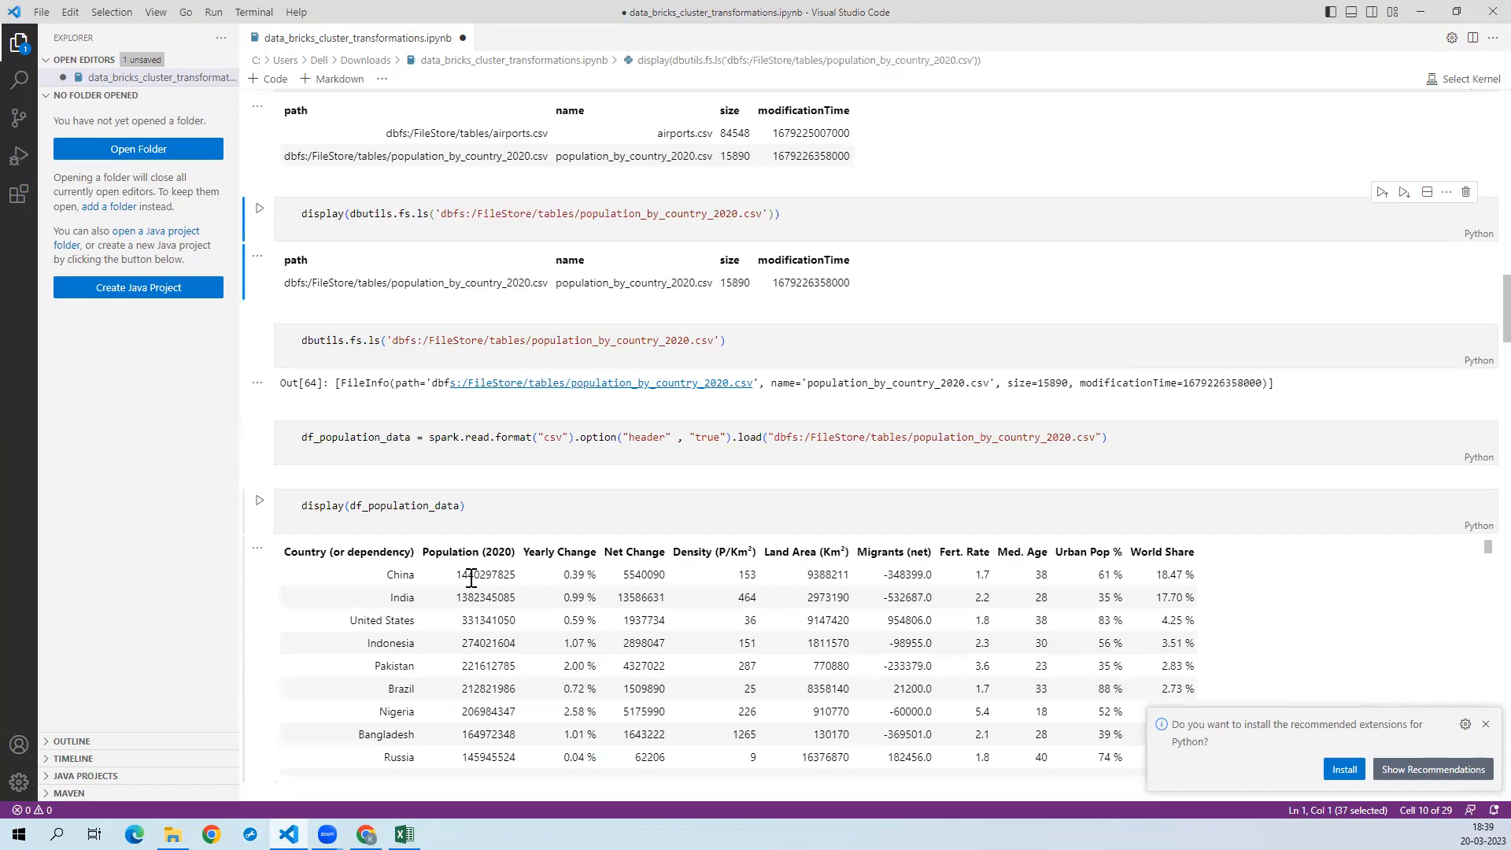
key(Up)
key(Up)
key(Up)
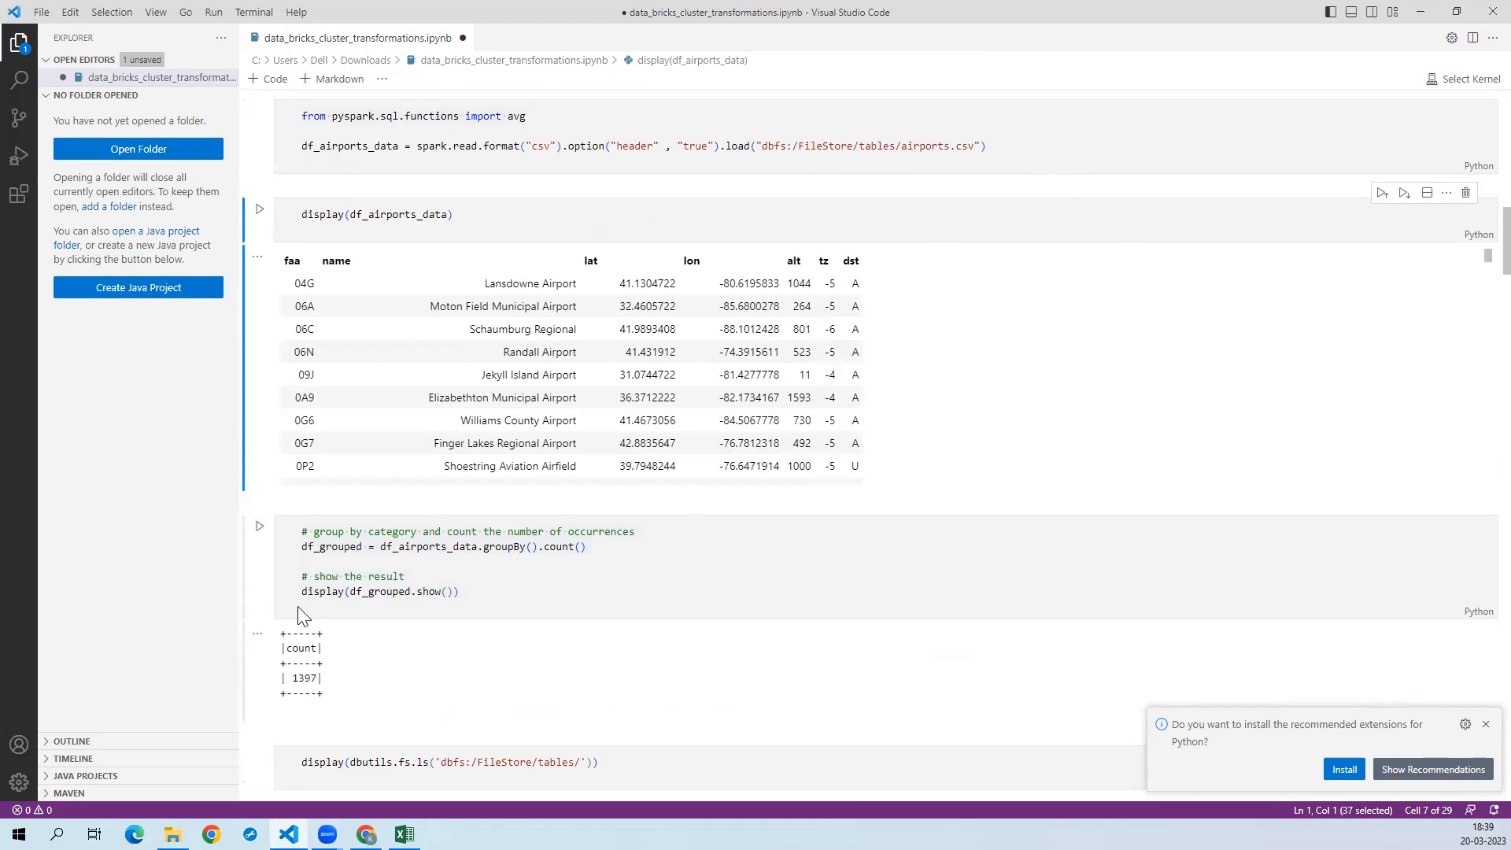
click(257, 601)
scroll(256, 600, down, 9)
click(256, 601)
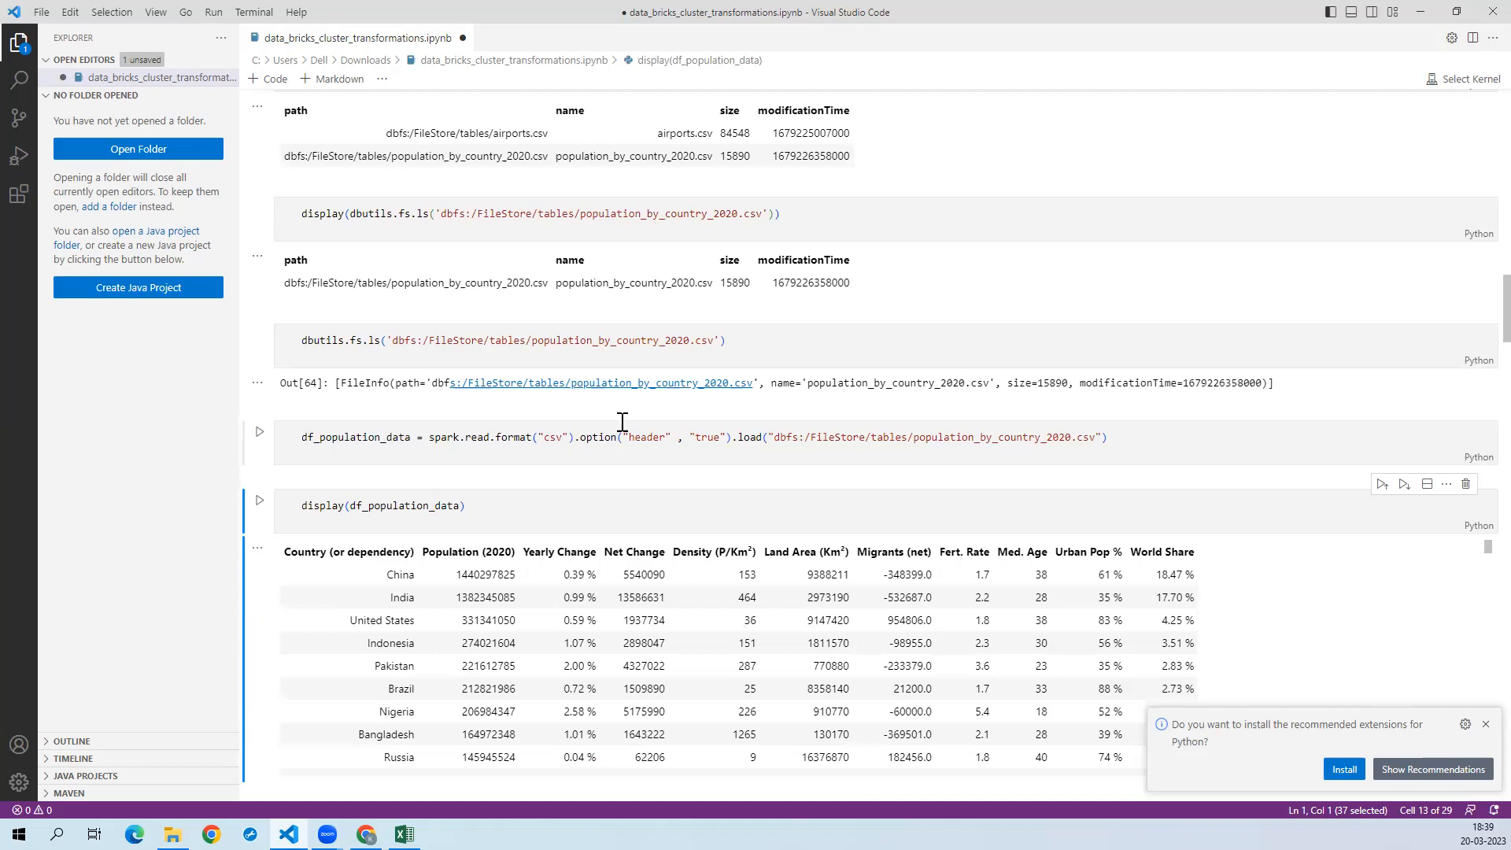
Step: Copy the whole cell that imports avg, min and max and aggregates the Population (2020) column of df_population_data
scroll(478, 493, down, 10)
click(478, 493)
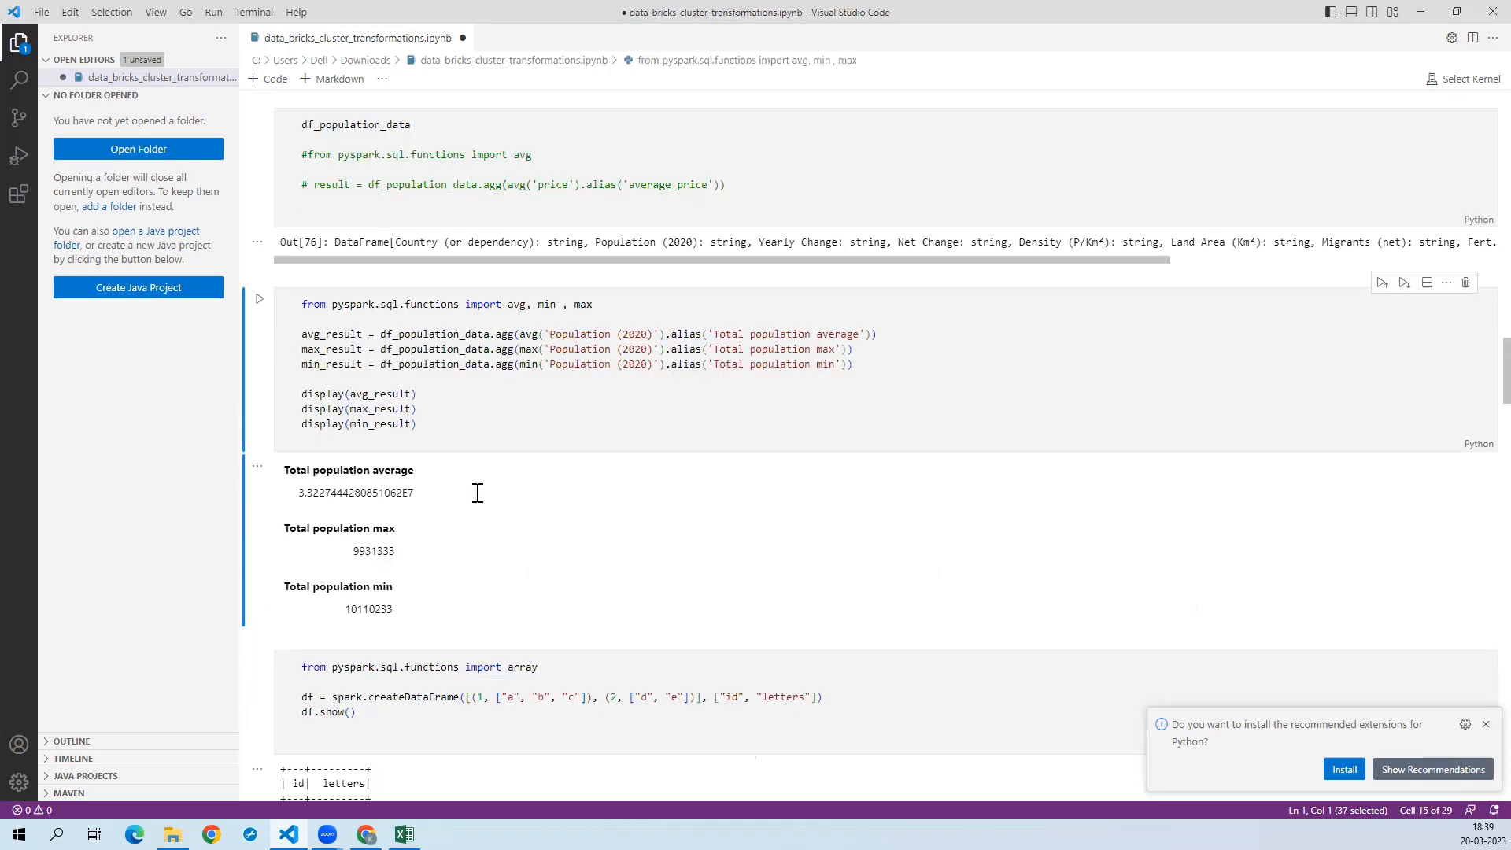
click(300, 297)
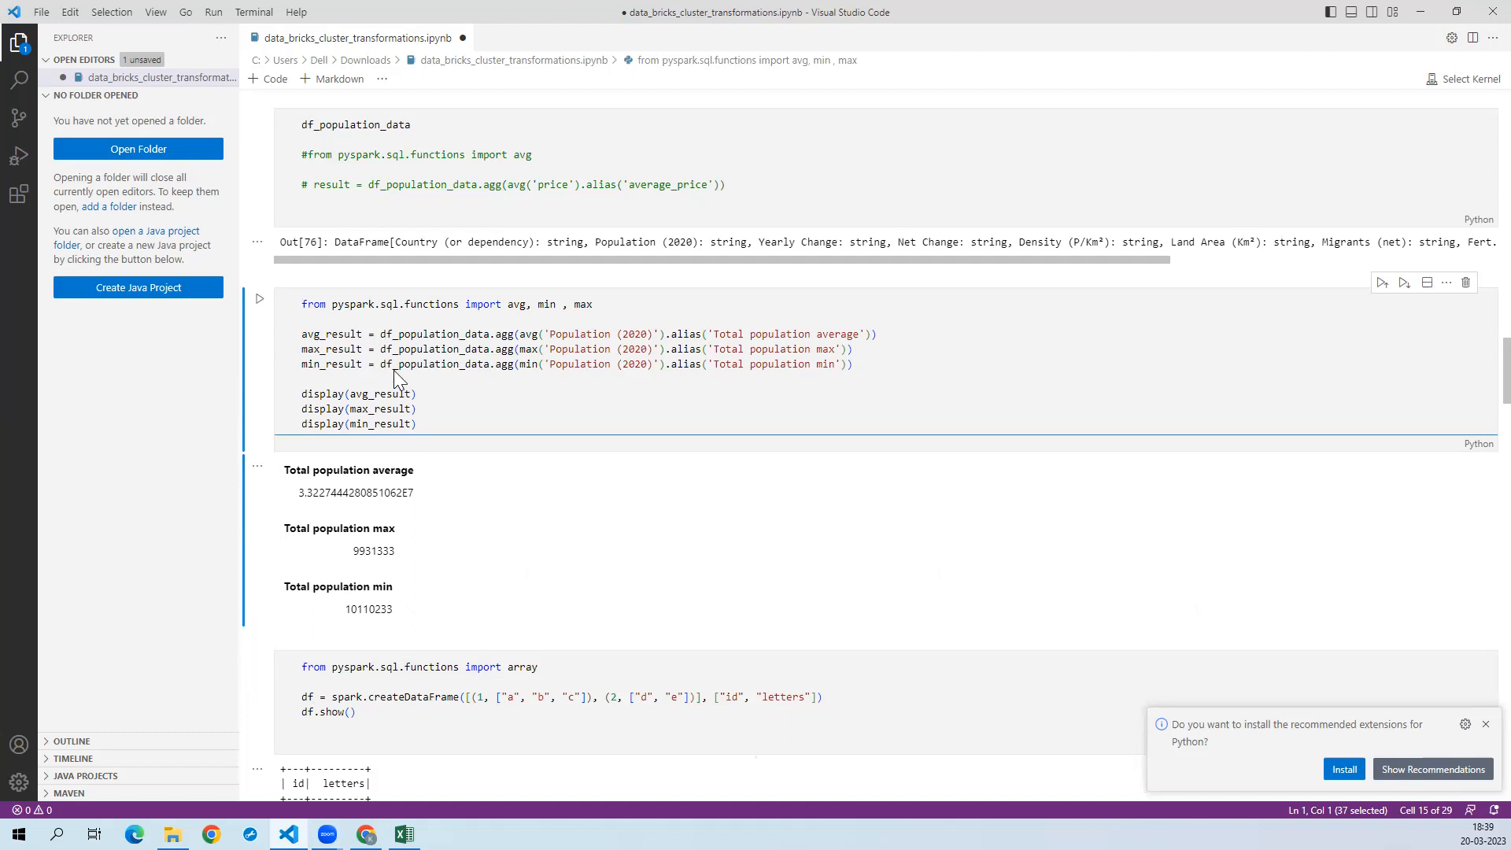
drag(425, 425, 268, 268)
key(ctrl+c)
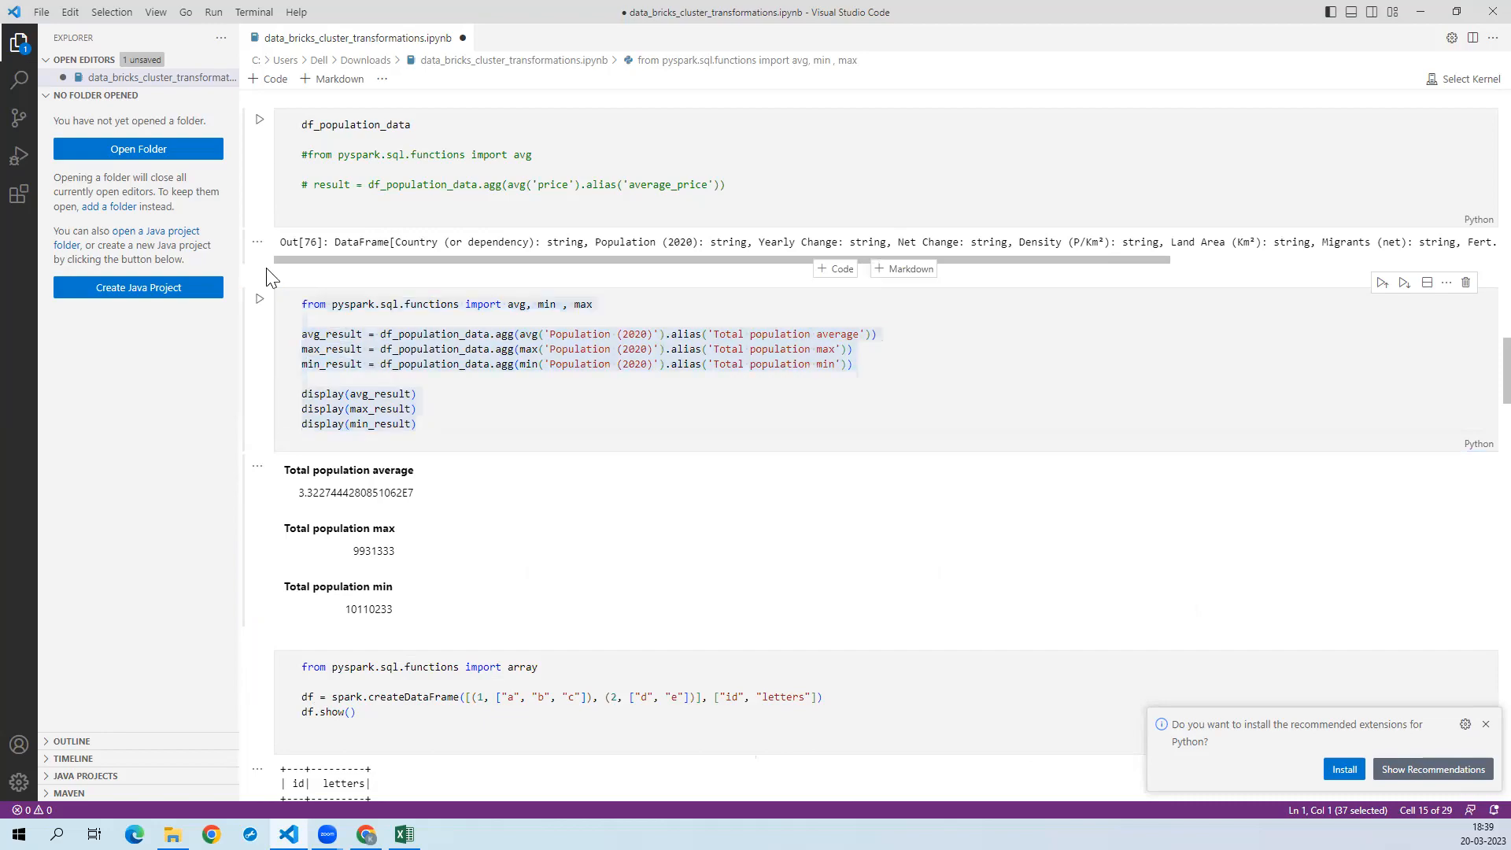
Step: Return to the Databricks notebook, add new cells below the sixth and paste the avg, min and max code into the seventh
key(alt+Tab)
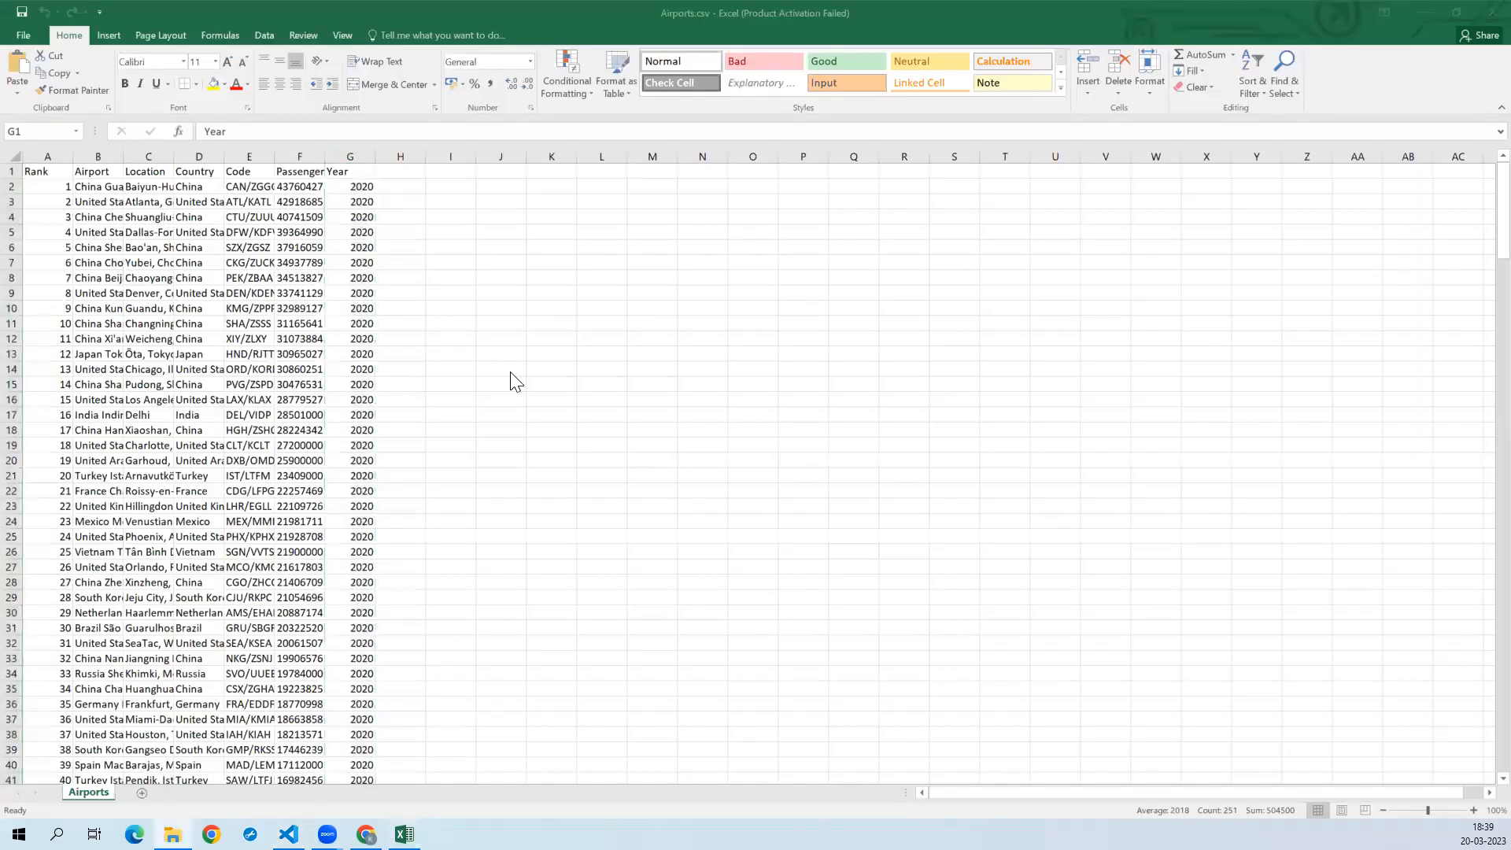
key(alt+Tab)
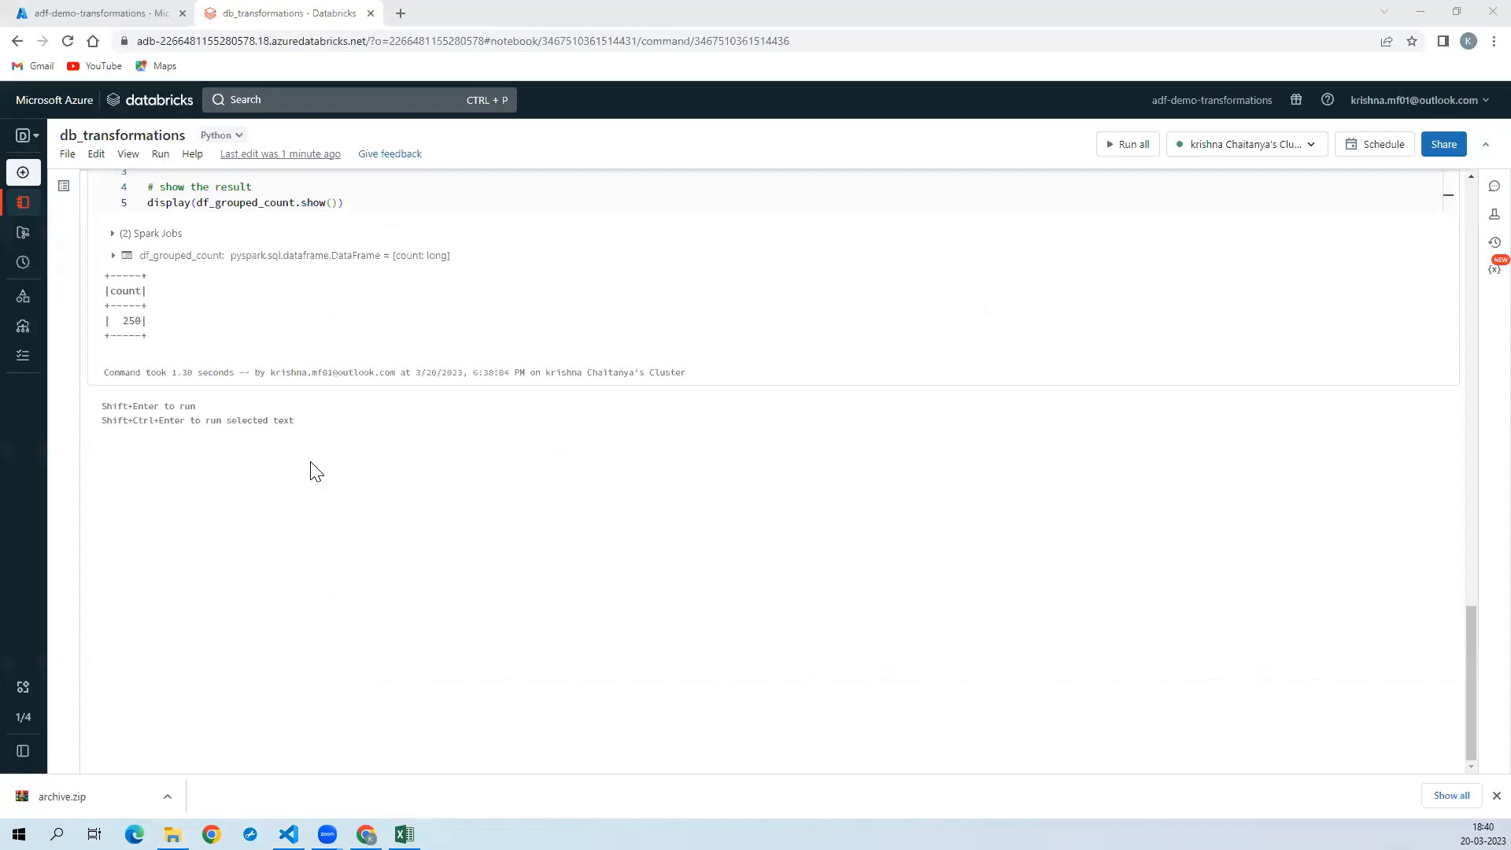
right_click(782, 395)
click(782, 399)
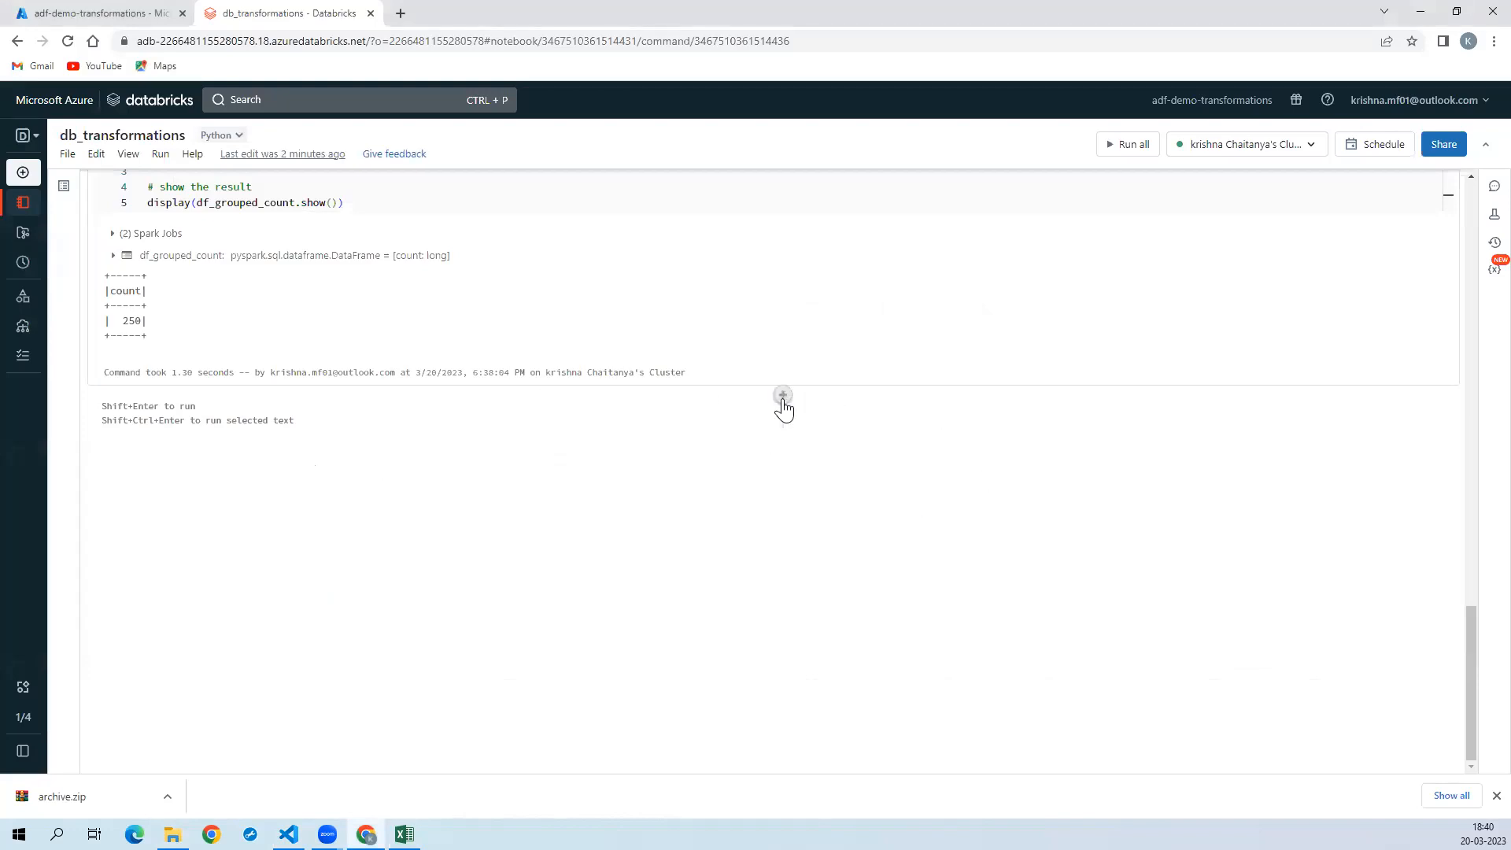
click(782, 398)
click(783, 397)
click(602, 361)
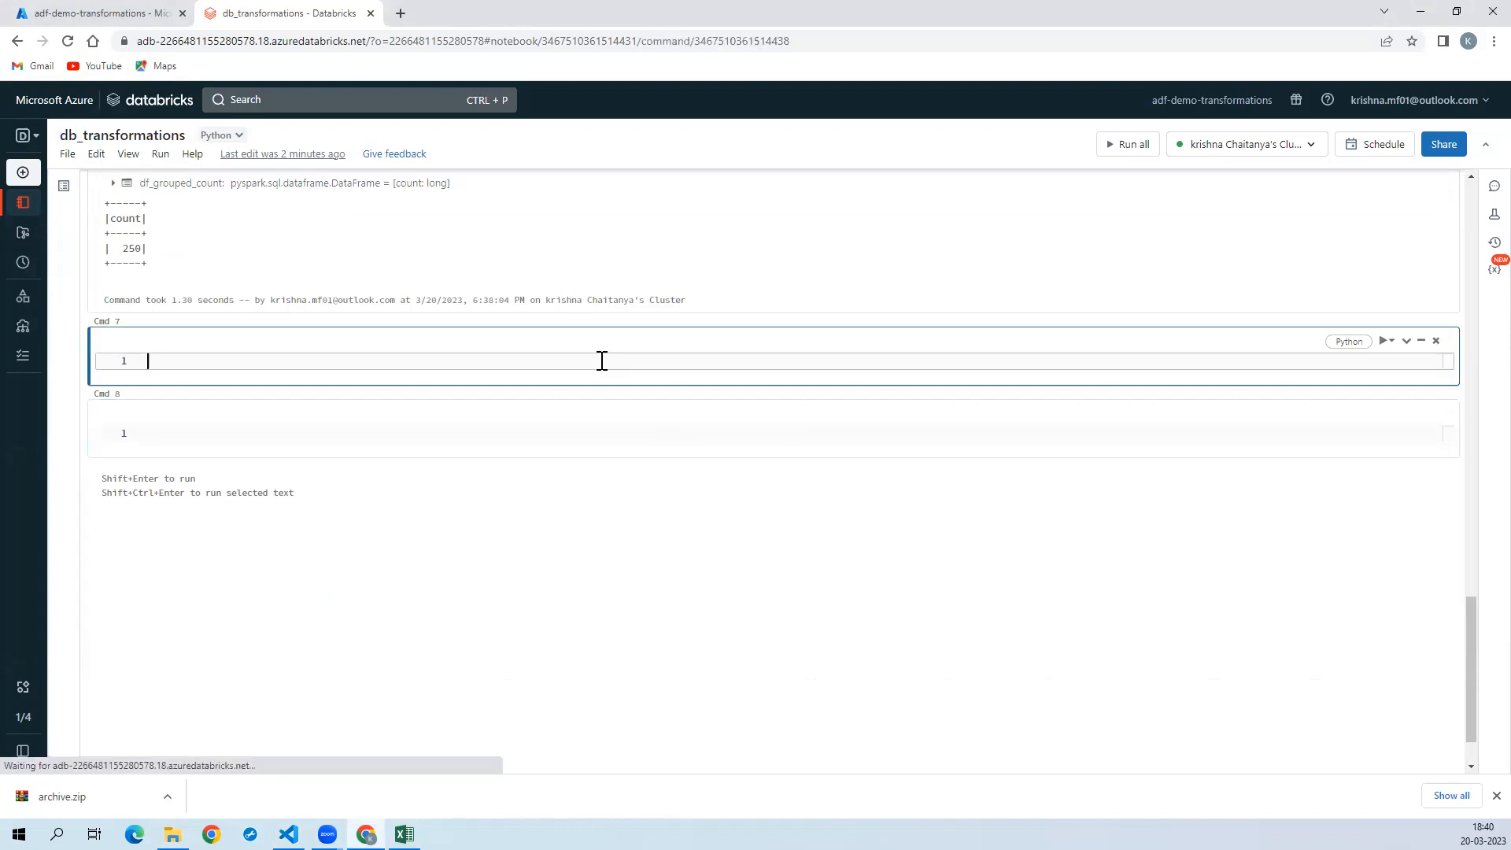
key(ctrl+v)
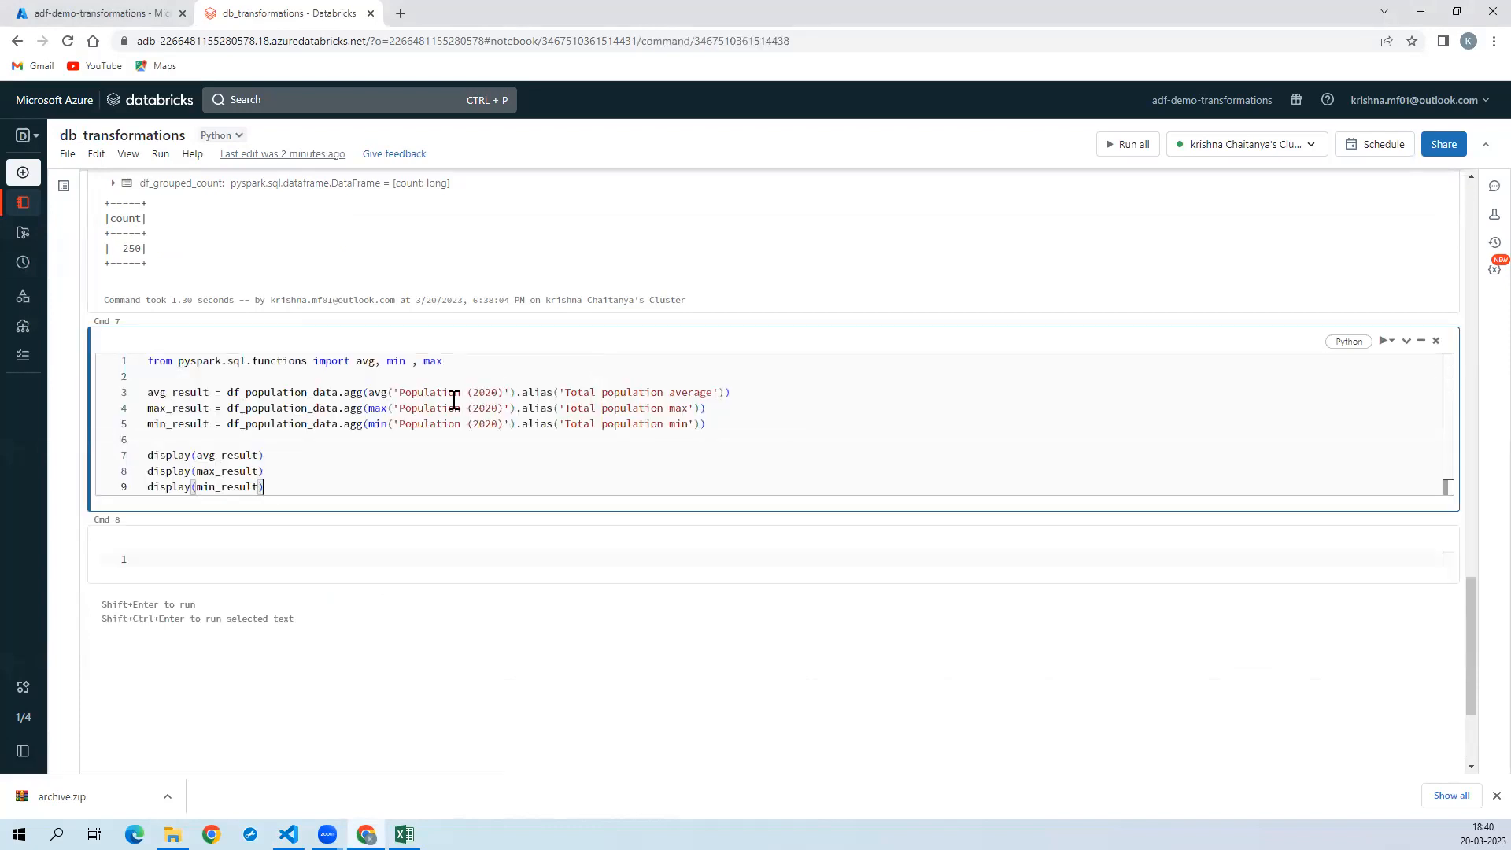
Step: Clear the column name Population (2020) from the avg call on line 3 of the seventh cell, keeping the empty quotes
click(503, 393)
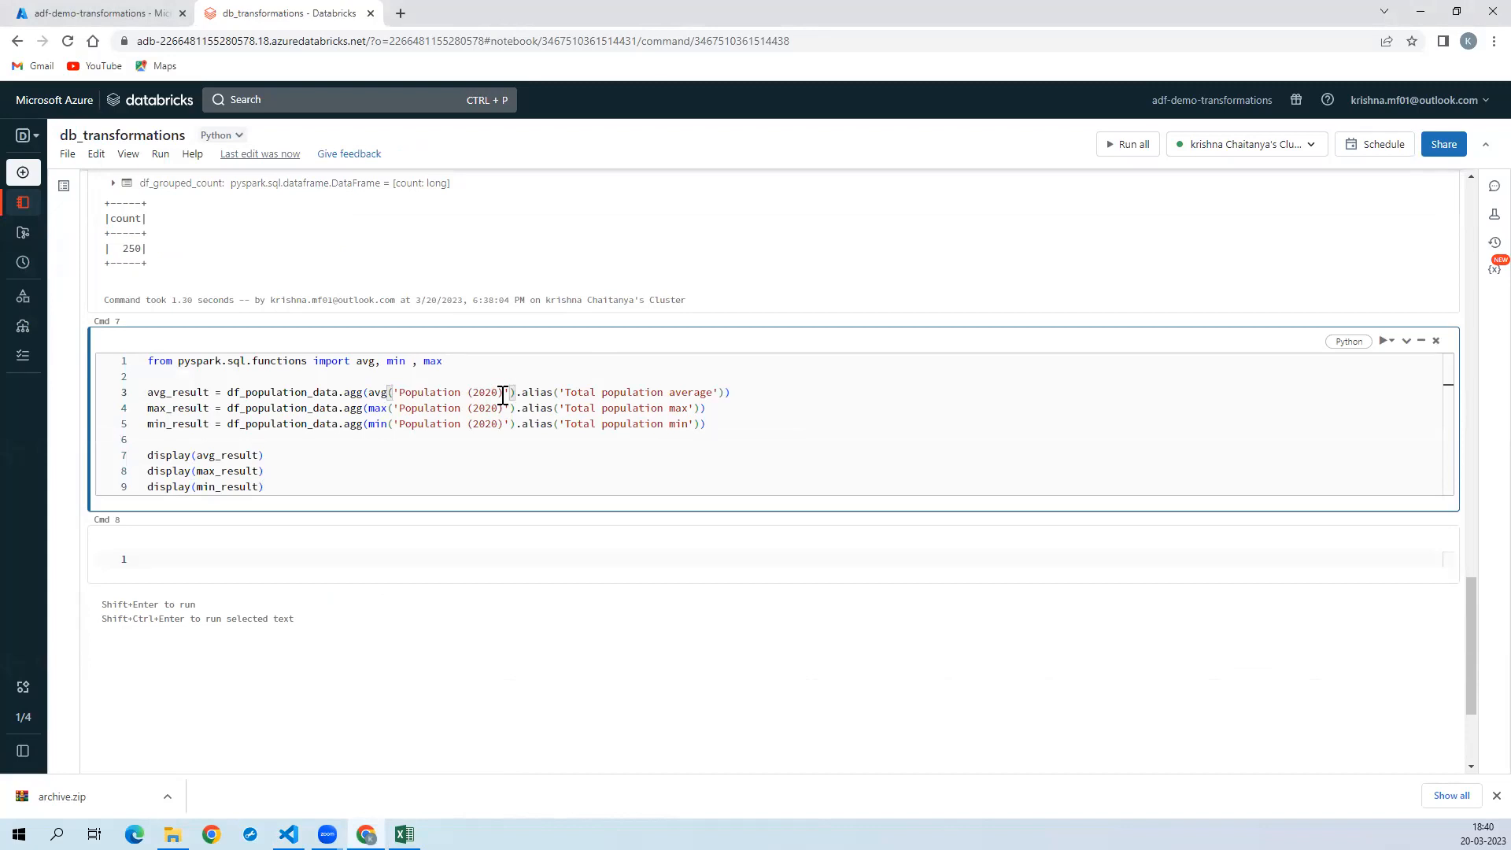
key(BackSpace)
key(BackSpace)
key(BackSpace)
key(BackSpace)
key(BackSpace)
key(BackSpace)
key(BackSpace)
key(BackSpace)
key(BackSpace)
key(BackSpace)
key(BackSpace)
key(BackSpace)
key(BackSpace)
key(BackSpace)
key(BackSpace)
key(BackSpace)
key(BackSpace)
Step: Clear the column name Population (2020) from the max call on line 4 of the seventh cell, keeping the empty quotes
key(Down)
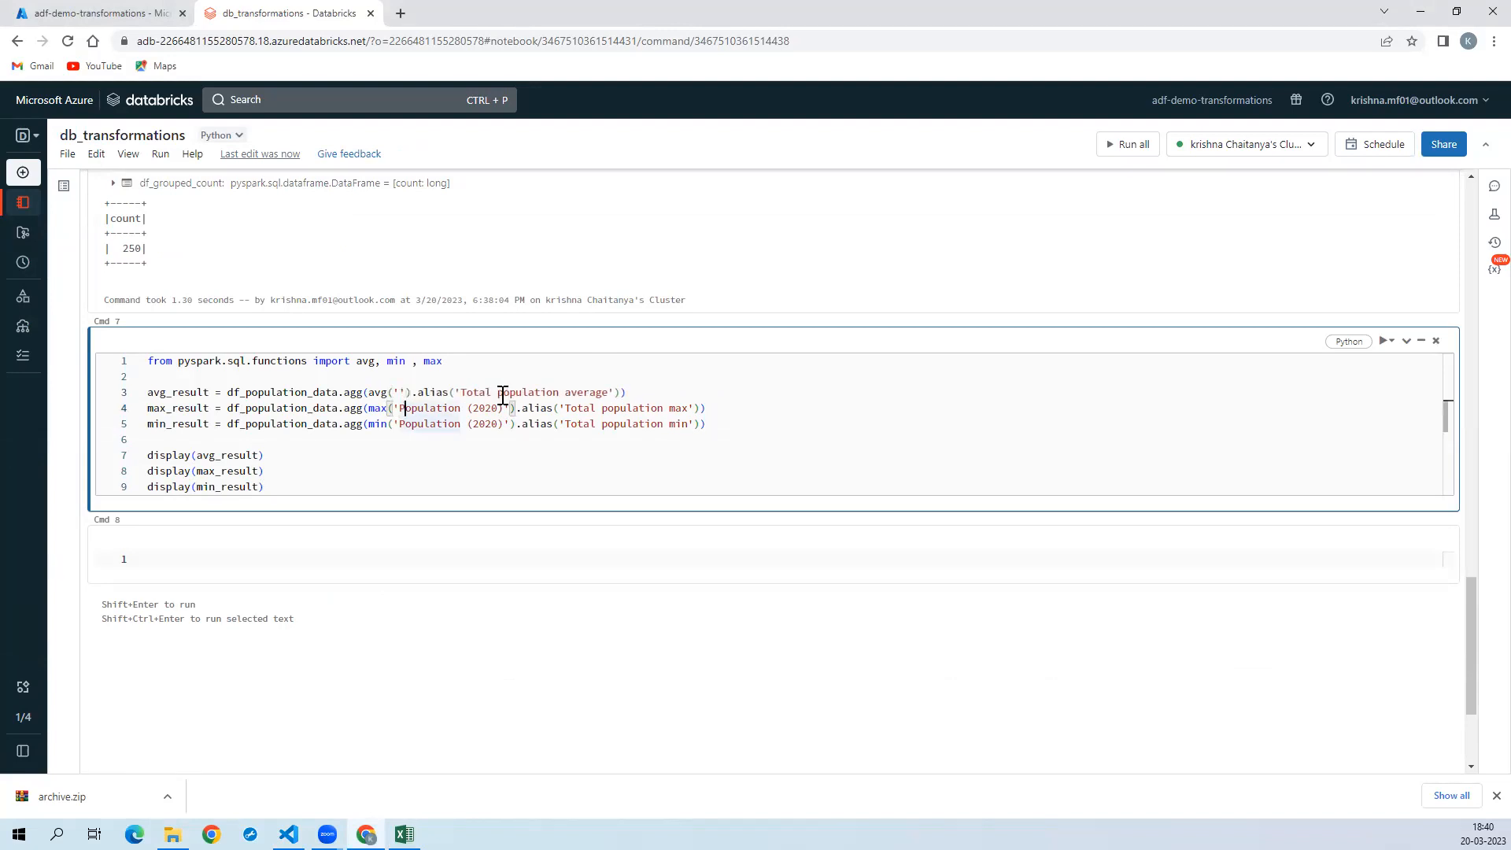
key(Right)
key(Right)
key(Right)
key(Right)
key(Right)
key(Right)
key(Right)
key(Right)
key(Right)
key(Right)
key(Right)
key(Right)
key(Right)
key(BackSpace)
key(BackSpace)
key(BackSpace)
key(BackSpace)
key(BackSpace)
key(BackSpace)
key(BackSpace)
key(BackSpace)
key(BackSpace)
key(BackSpace)
key(BackSpace)
key(BackSpace)
key(BackSpace)
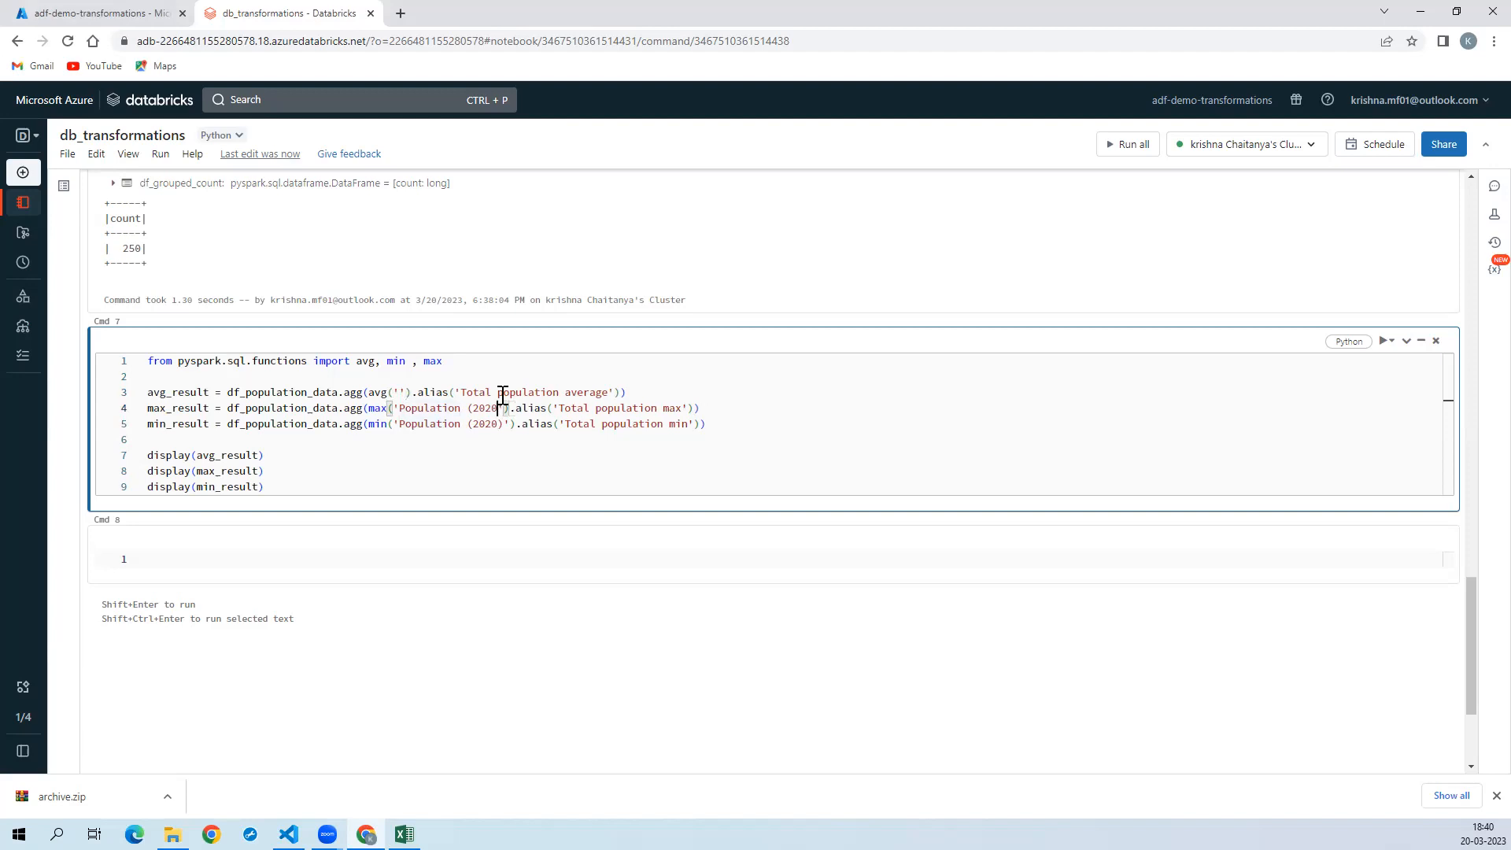
key(BackSpace)
key(BackSpace)
key(BackSpace)
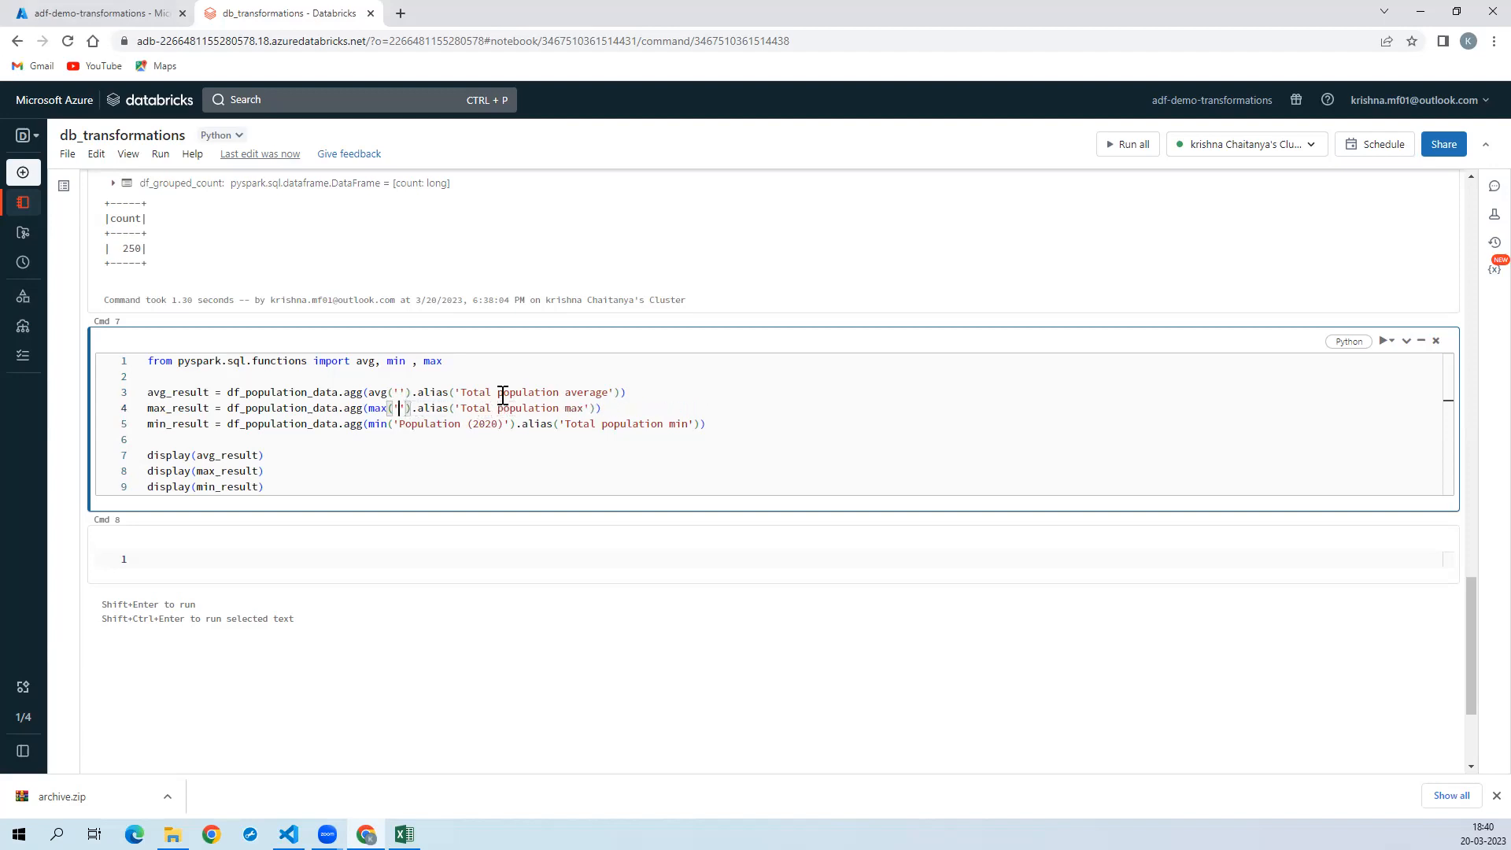
Step: Clear the column name Population (2020) from the min call on line 5 of the seventh cell, keeping the empty quotes
key(Down)
key(Delete)
key(Delete)
key(Delete)
key(Delete)
key(Delete)
key(Delete)
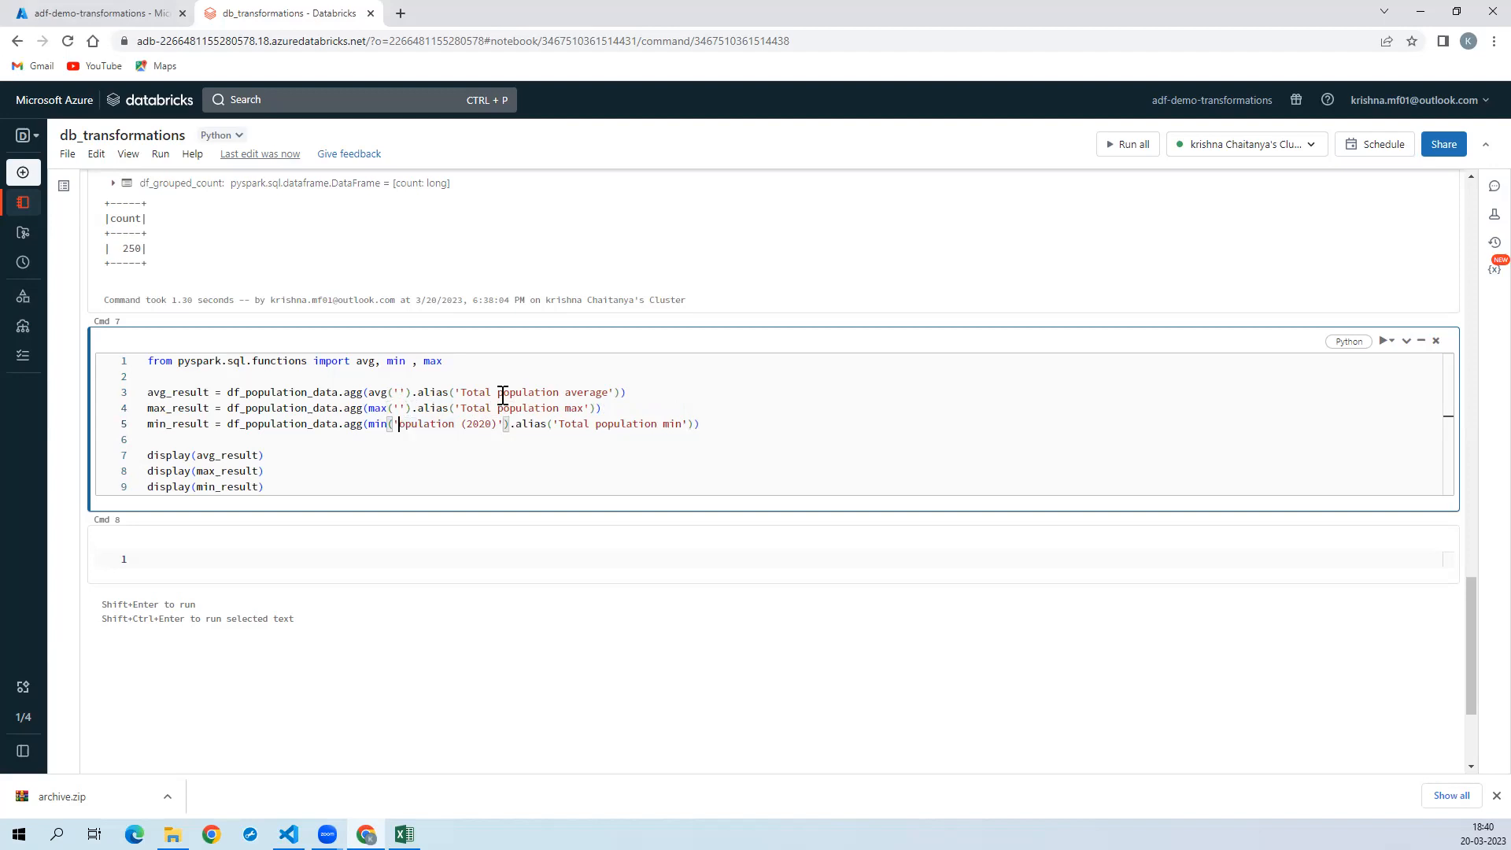
key(Delete)
key(Delete)
key(Delete)
key(Delete)
key(Delete)
key(Delete)
key(Delete)
key(Delete)
key(Delete)
key(Delete)
key(Delete)
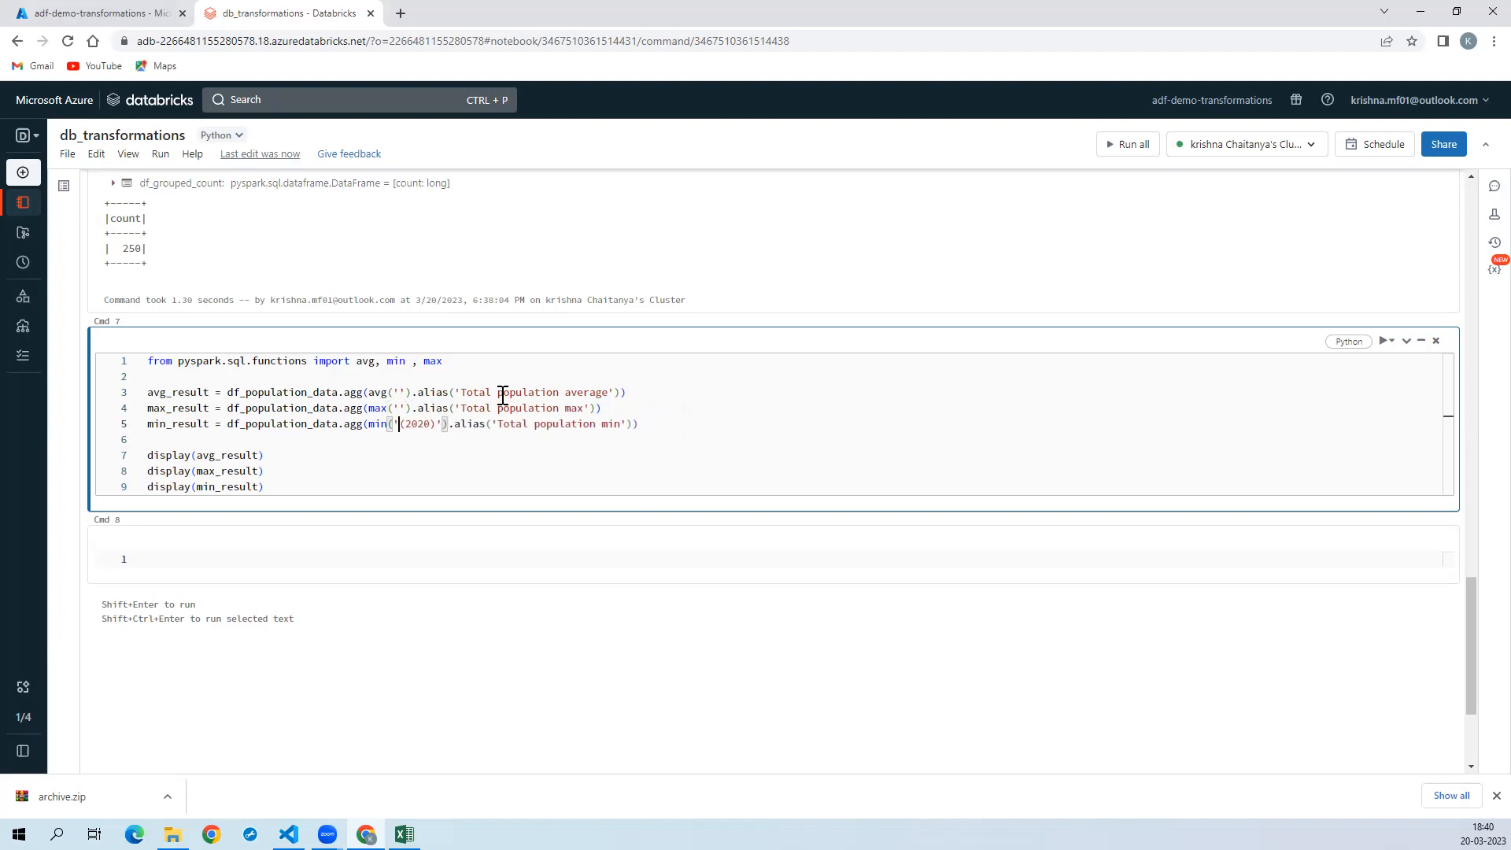
key(Delete)
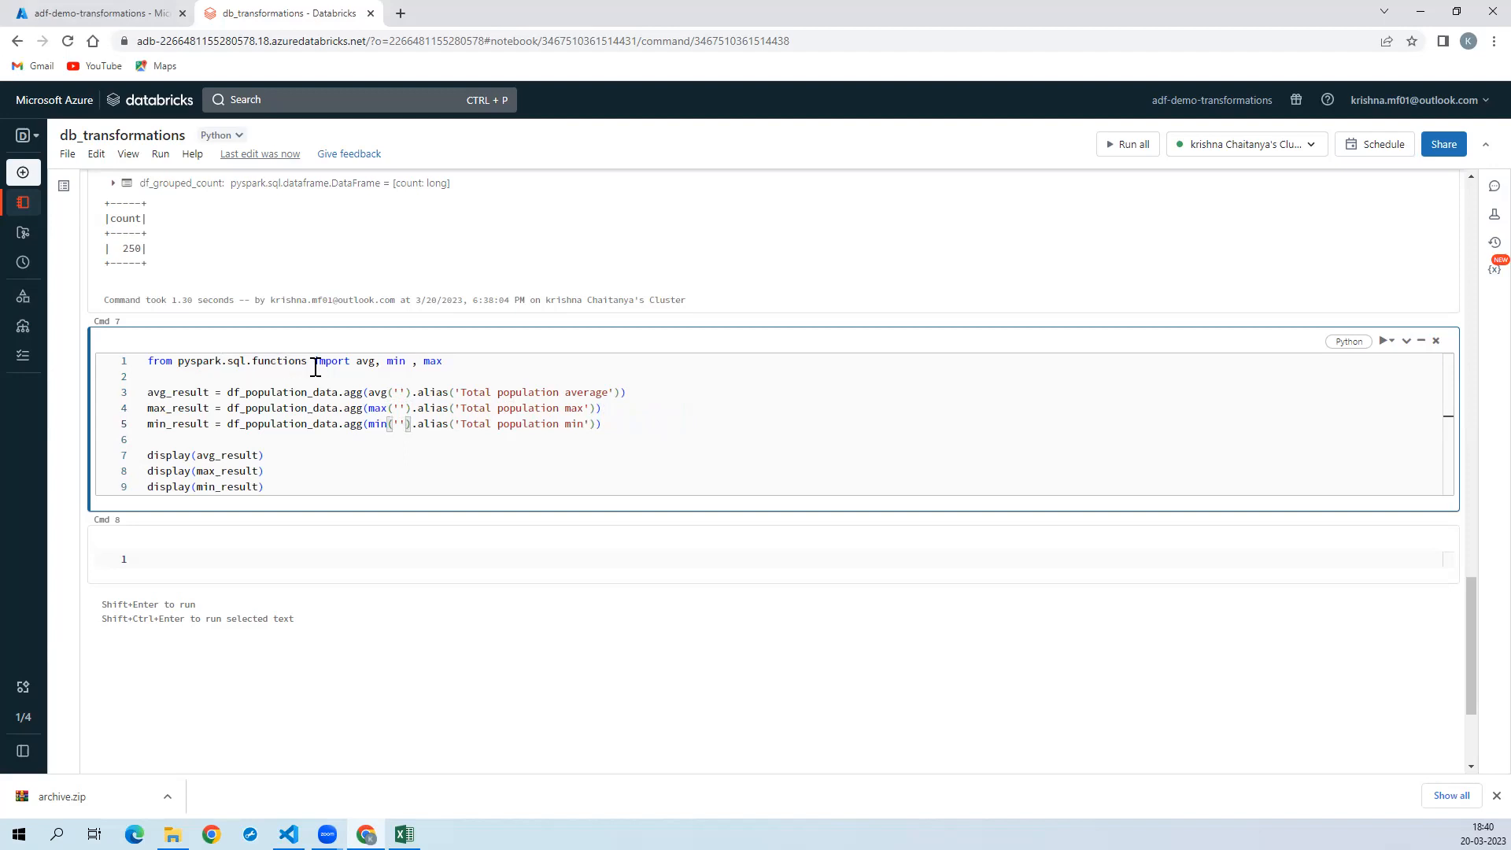
Step: Insert an extra blank line between the import statement and the avg_result line in the seventh cell
click(463, 358)
key(shift+Home)
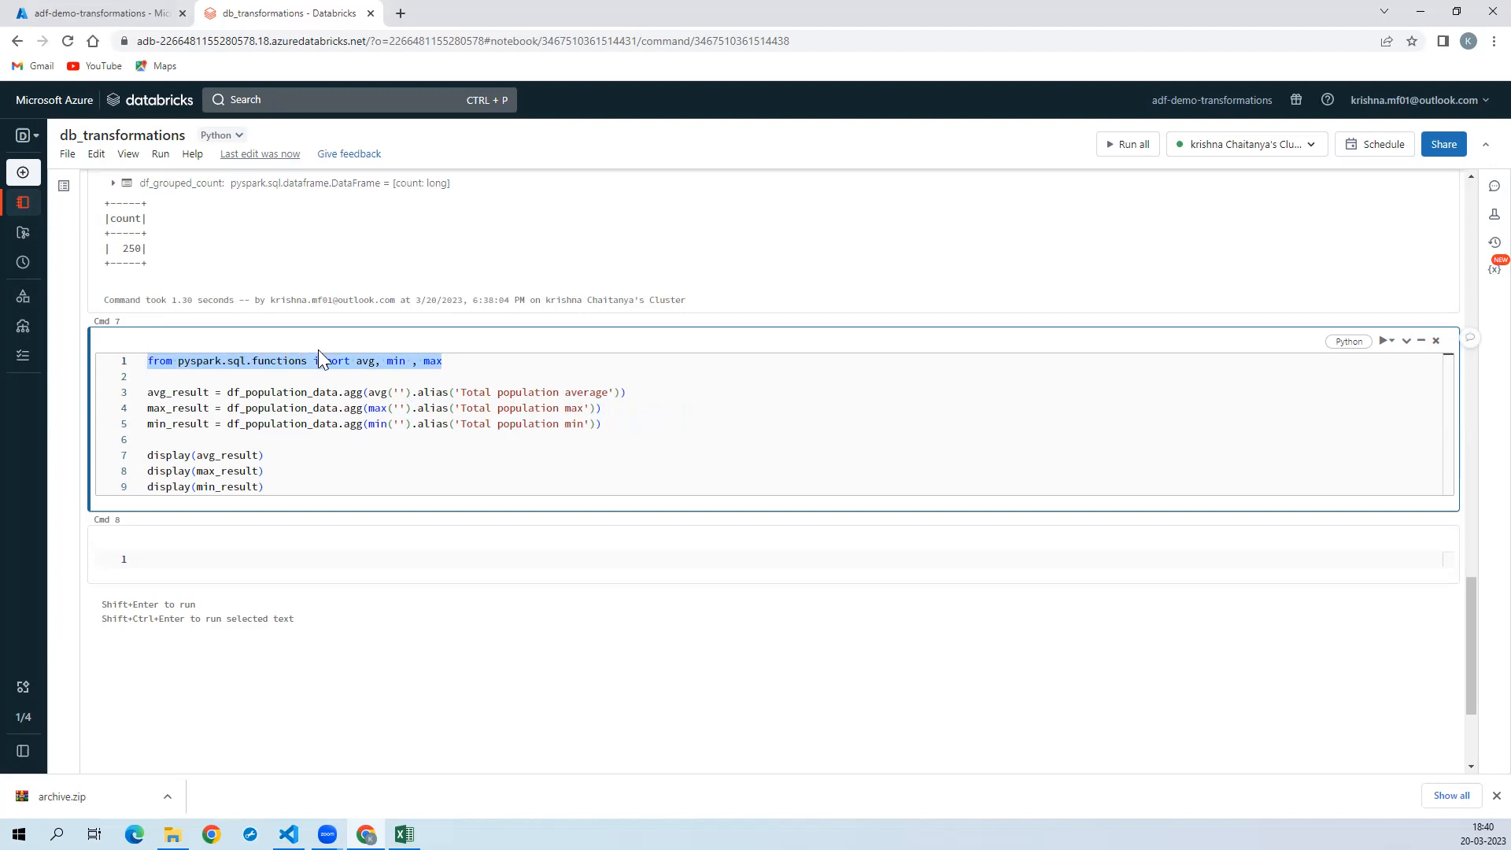
double_click(294, 392)
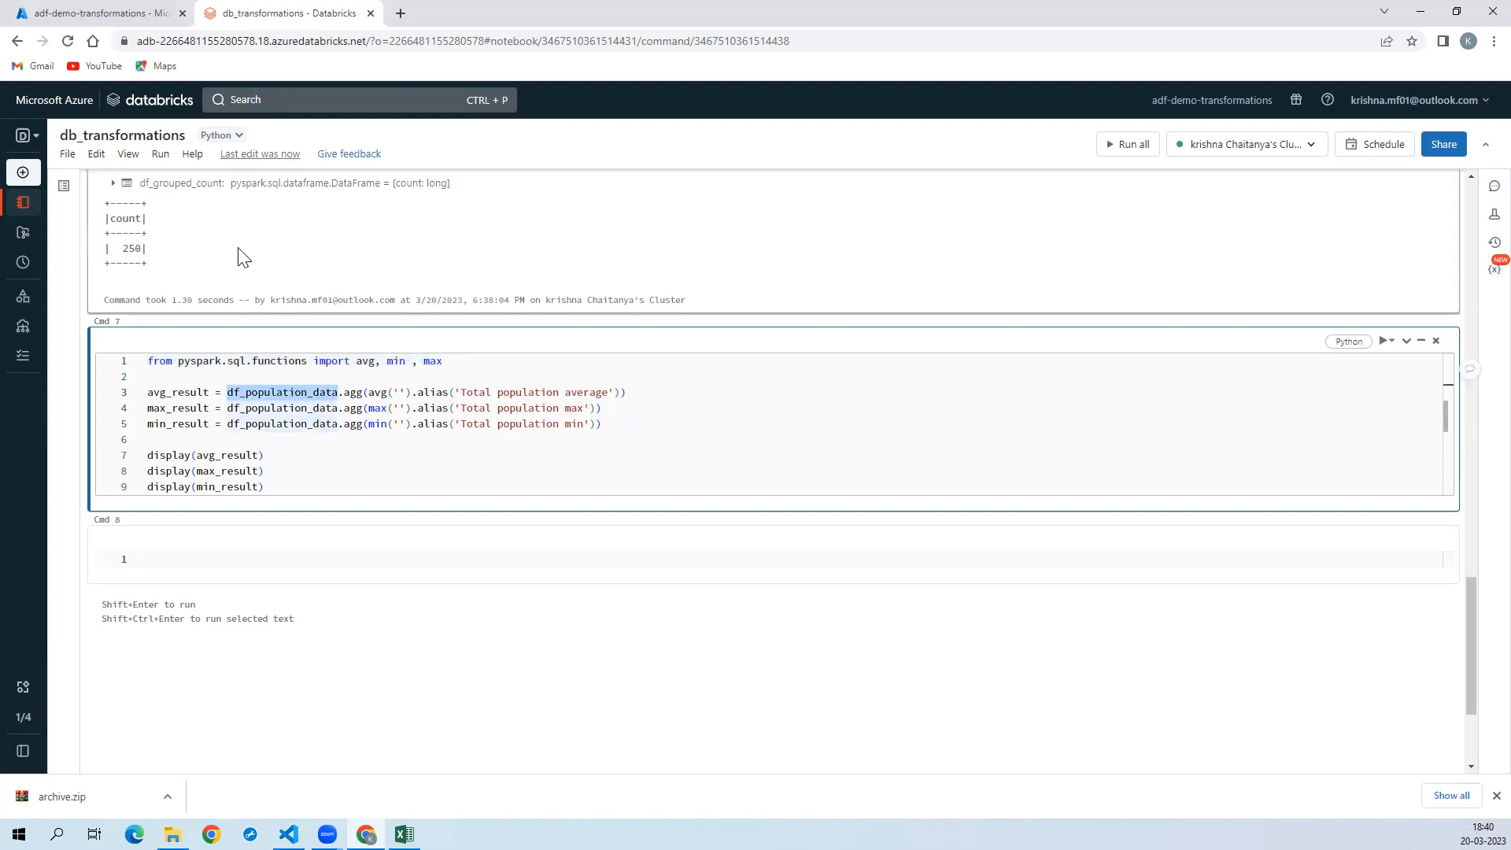
double_click(294, 392)
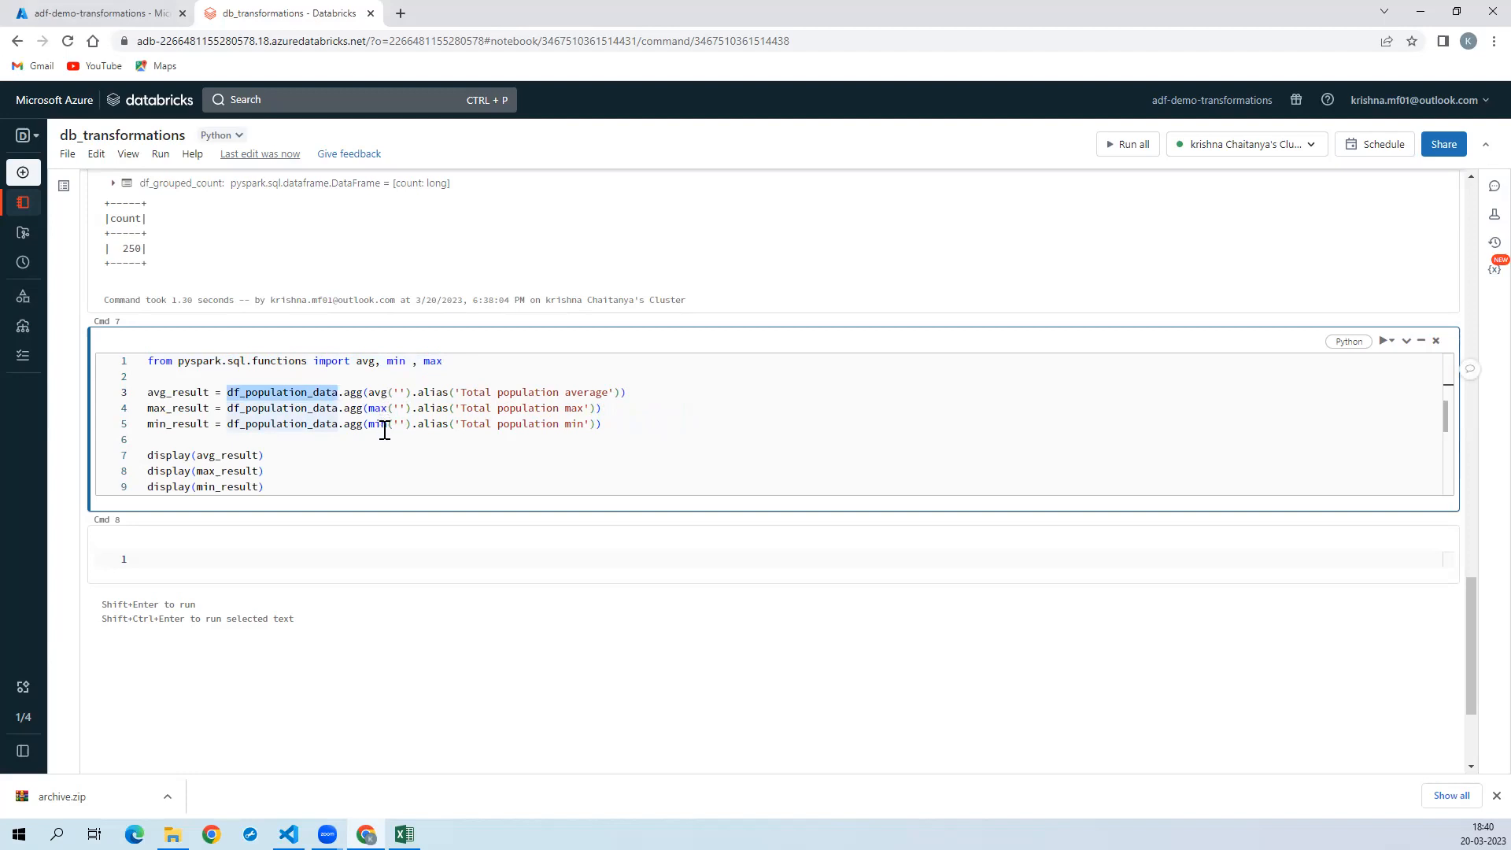
click(400, 392)
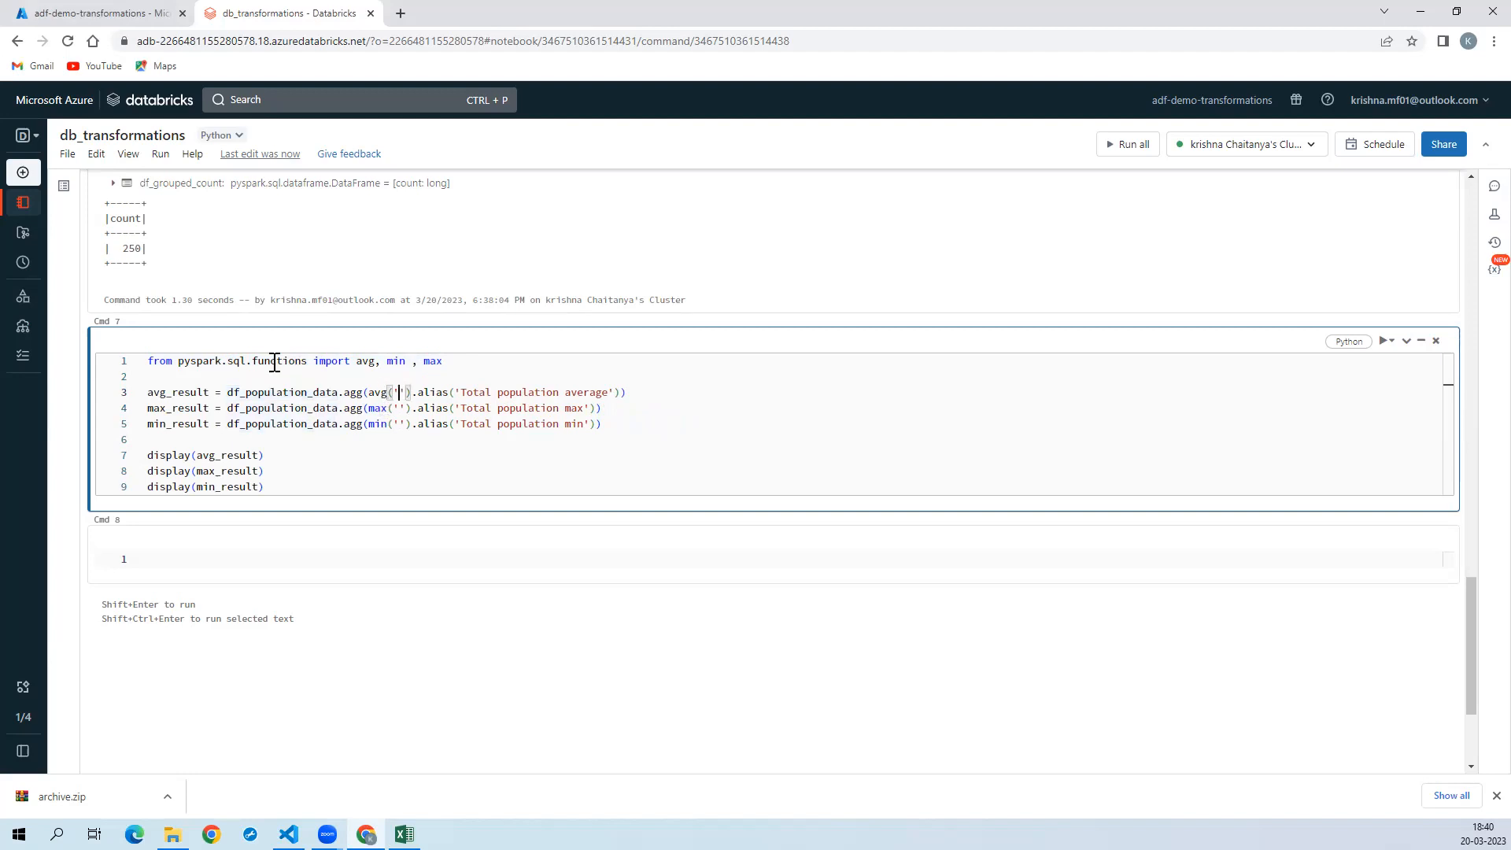
click(229, 381)
key(Return)
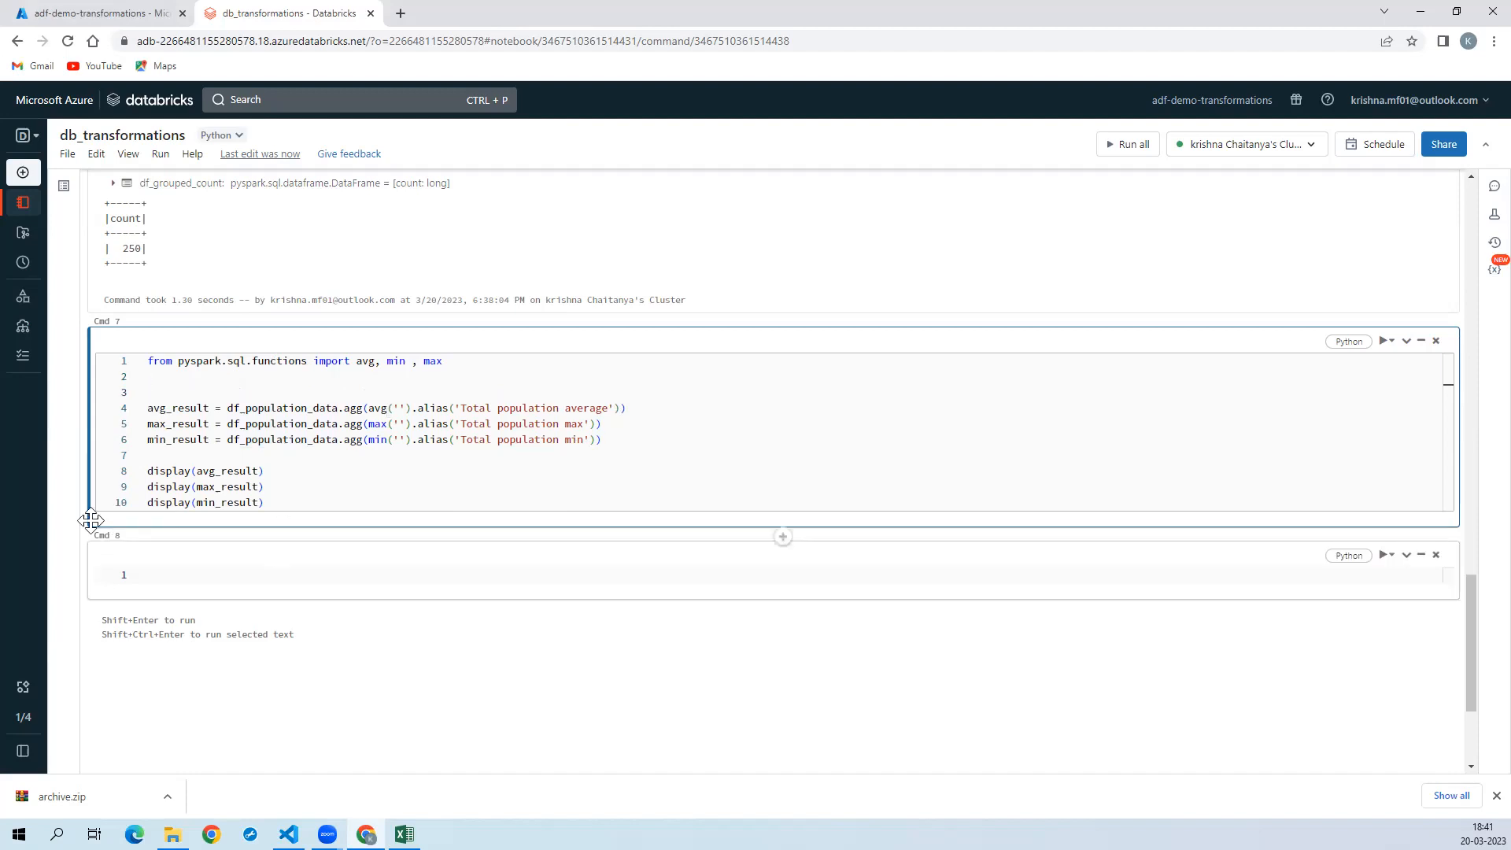
click(68, 546)
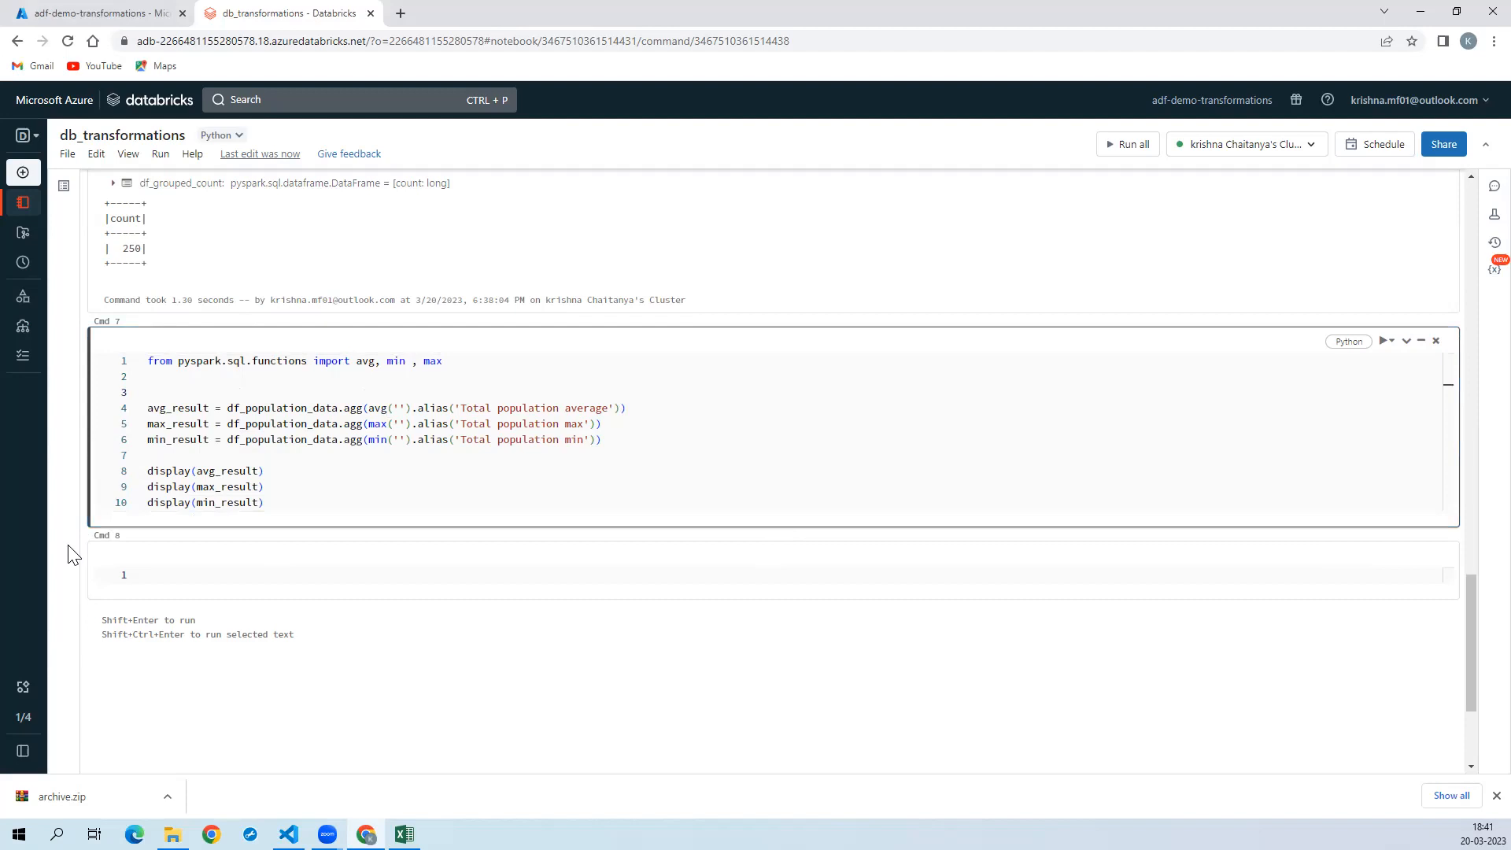
key(Up)
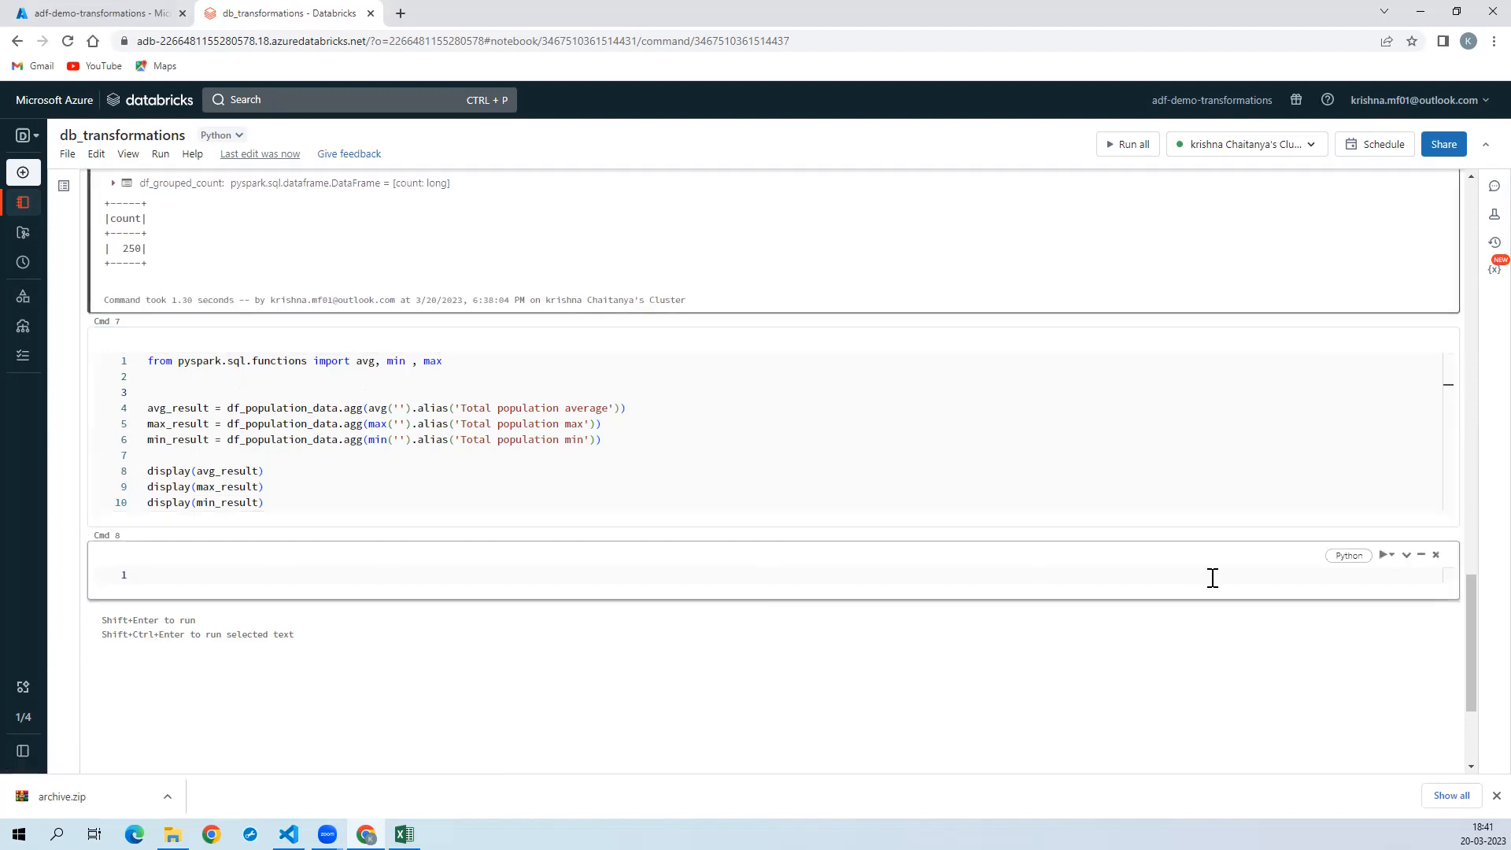
Step: Copy df_airports_data from the fifth cell and replace df_population_data with it in all three aggregation lines of the seventh cell
drag(1473, 641, 1467, 530)
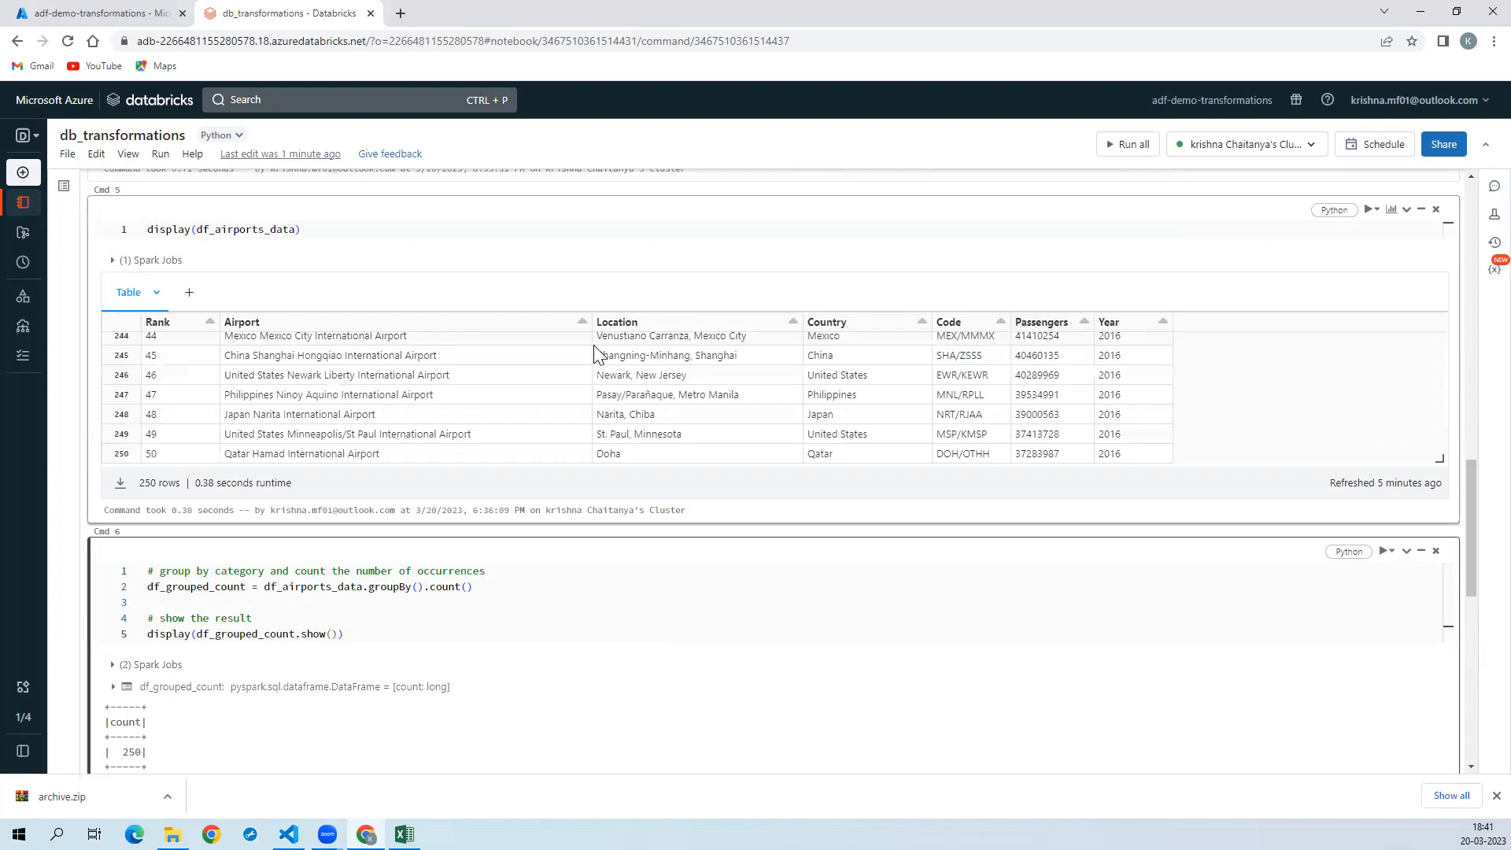
double_click(262, 229)
key(ctrl+c)
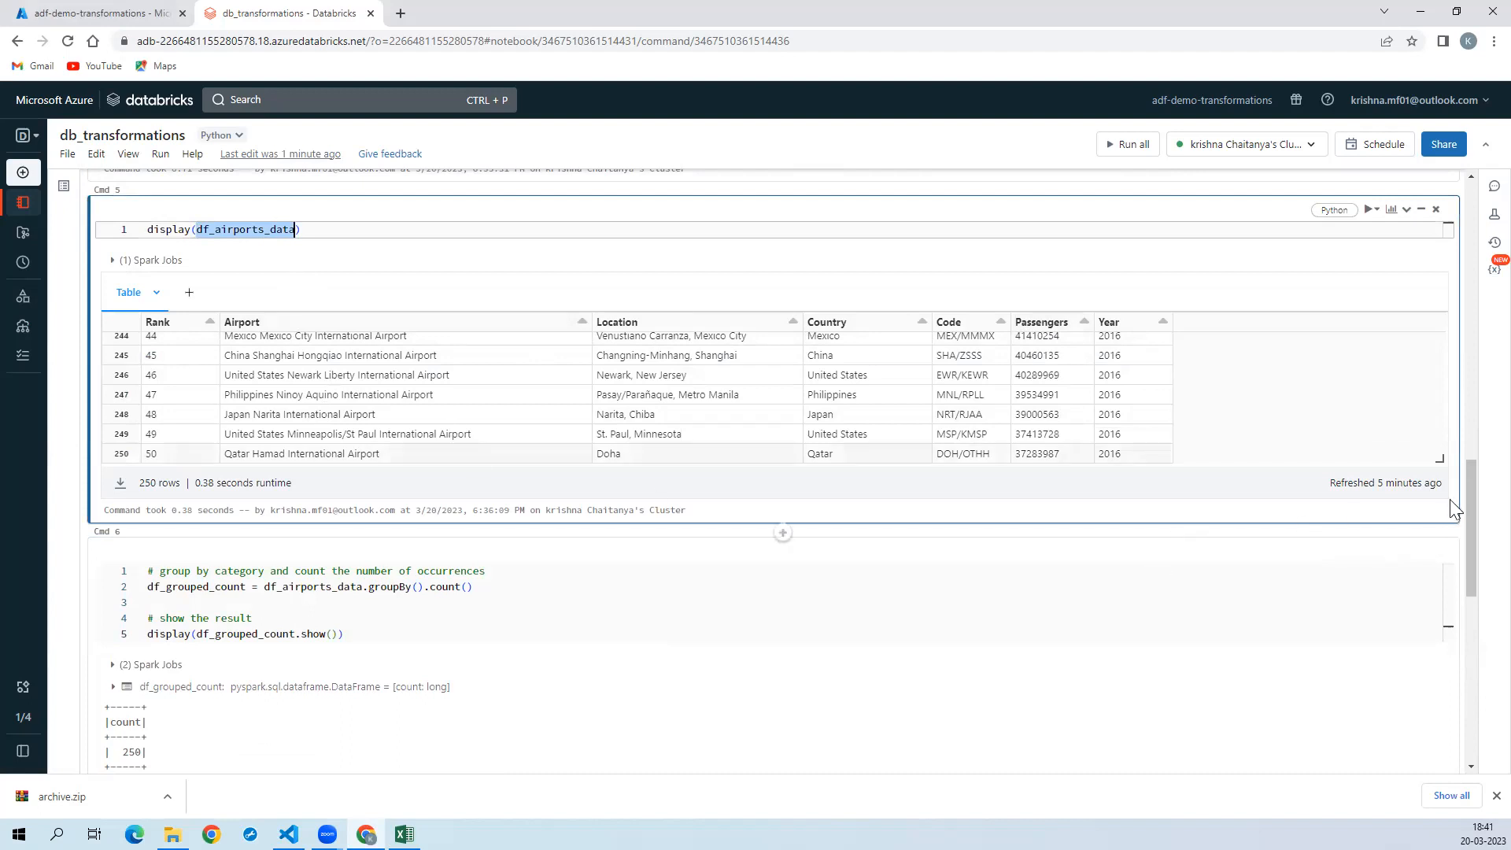
drag(1472, 495, 1473, 669)
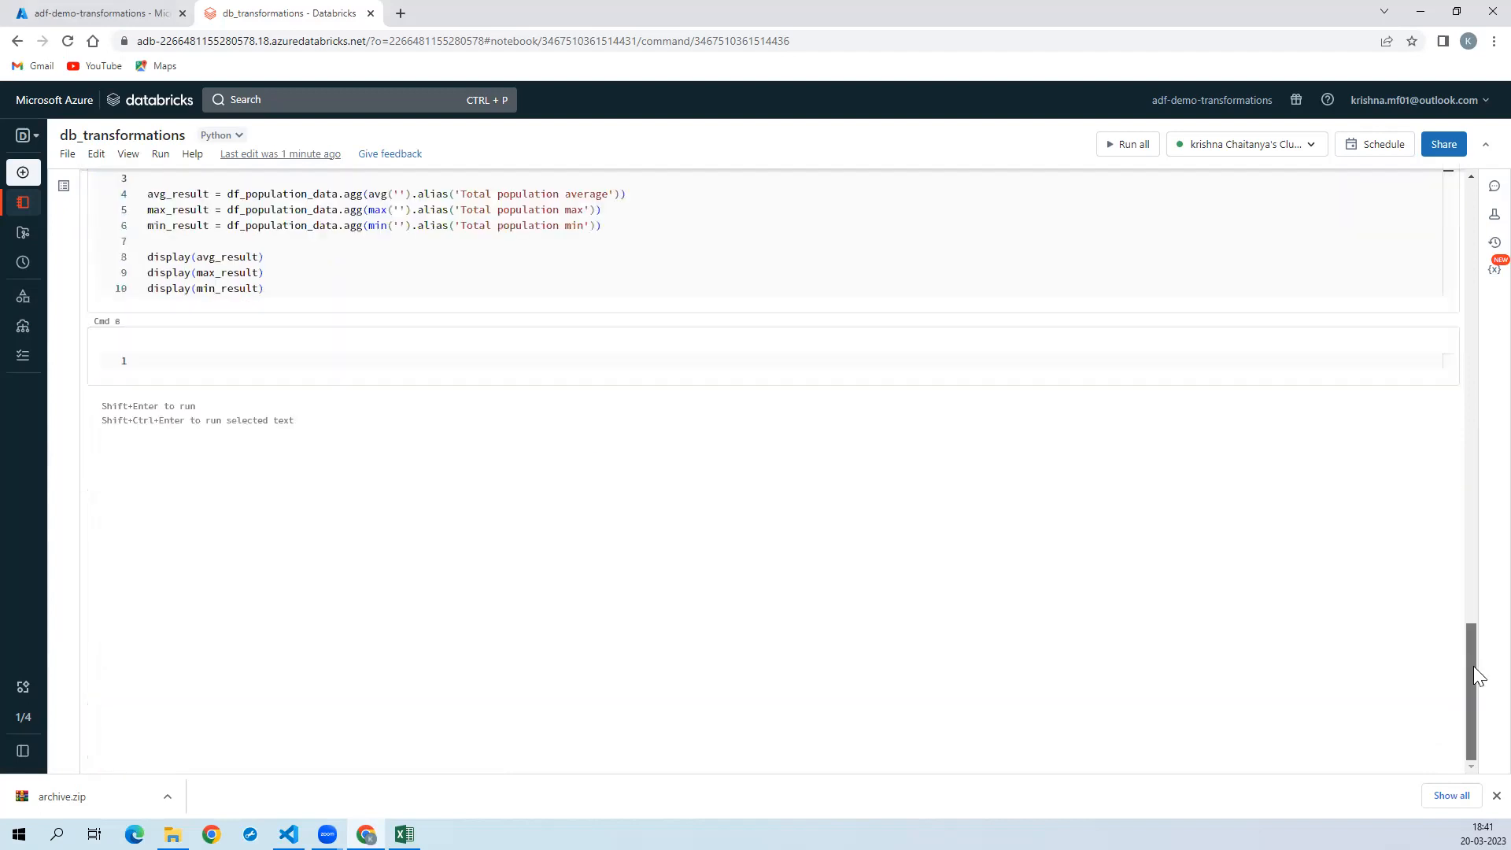
double_click(299, 197)
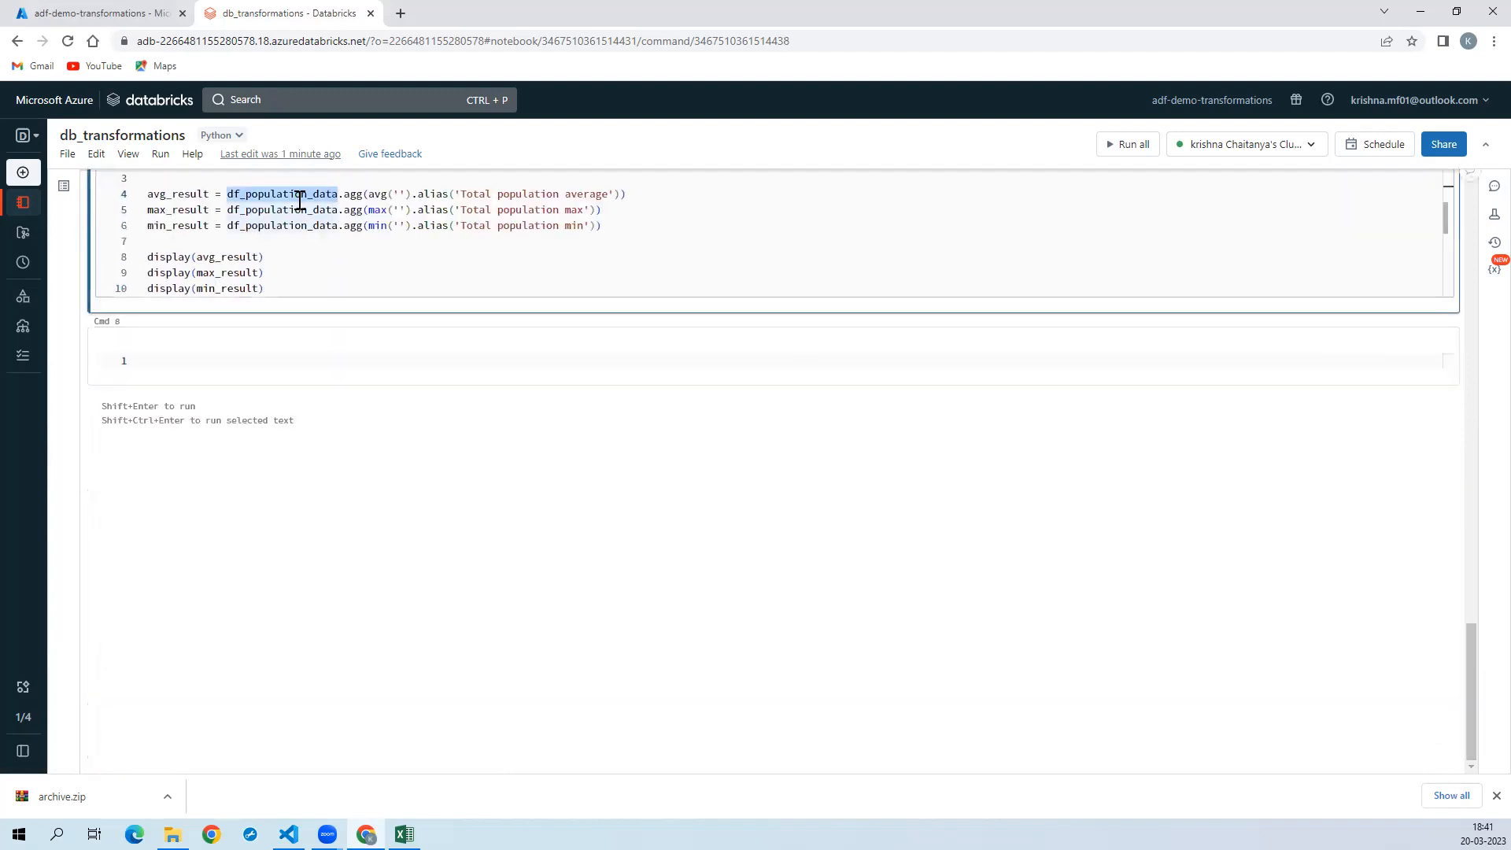
key(ctrl+v)
double_click(279, 211)
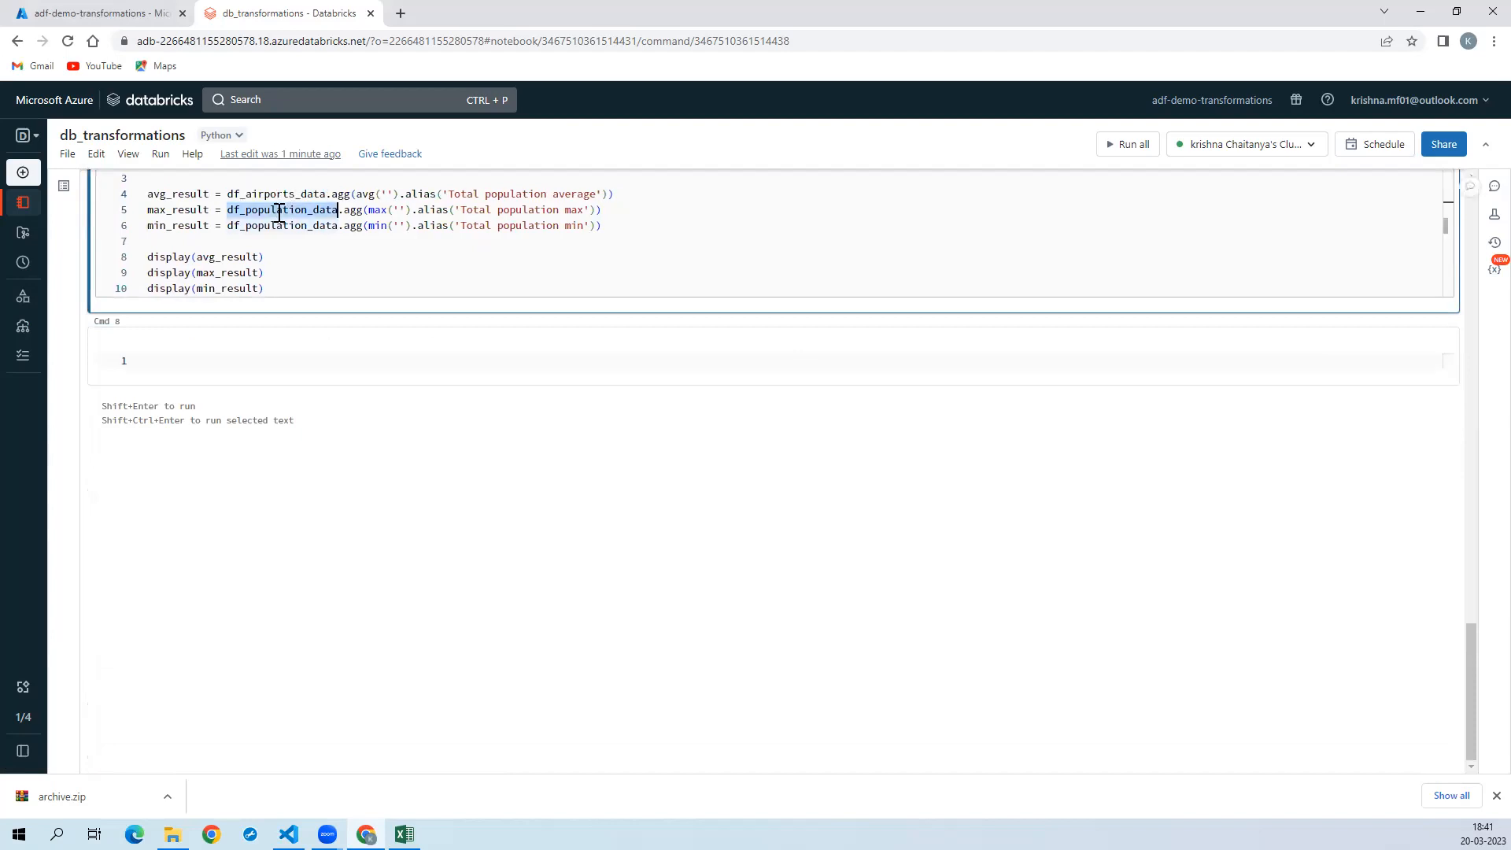
key(ctrl+v)
double_click(277, 227)
key(ctrl+v)
Step: Enter Passengers as the column name inside the avg, max and min calls of the seventh cell
click(389, 195)
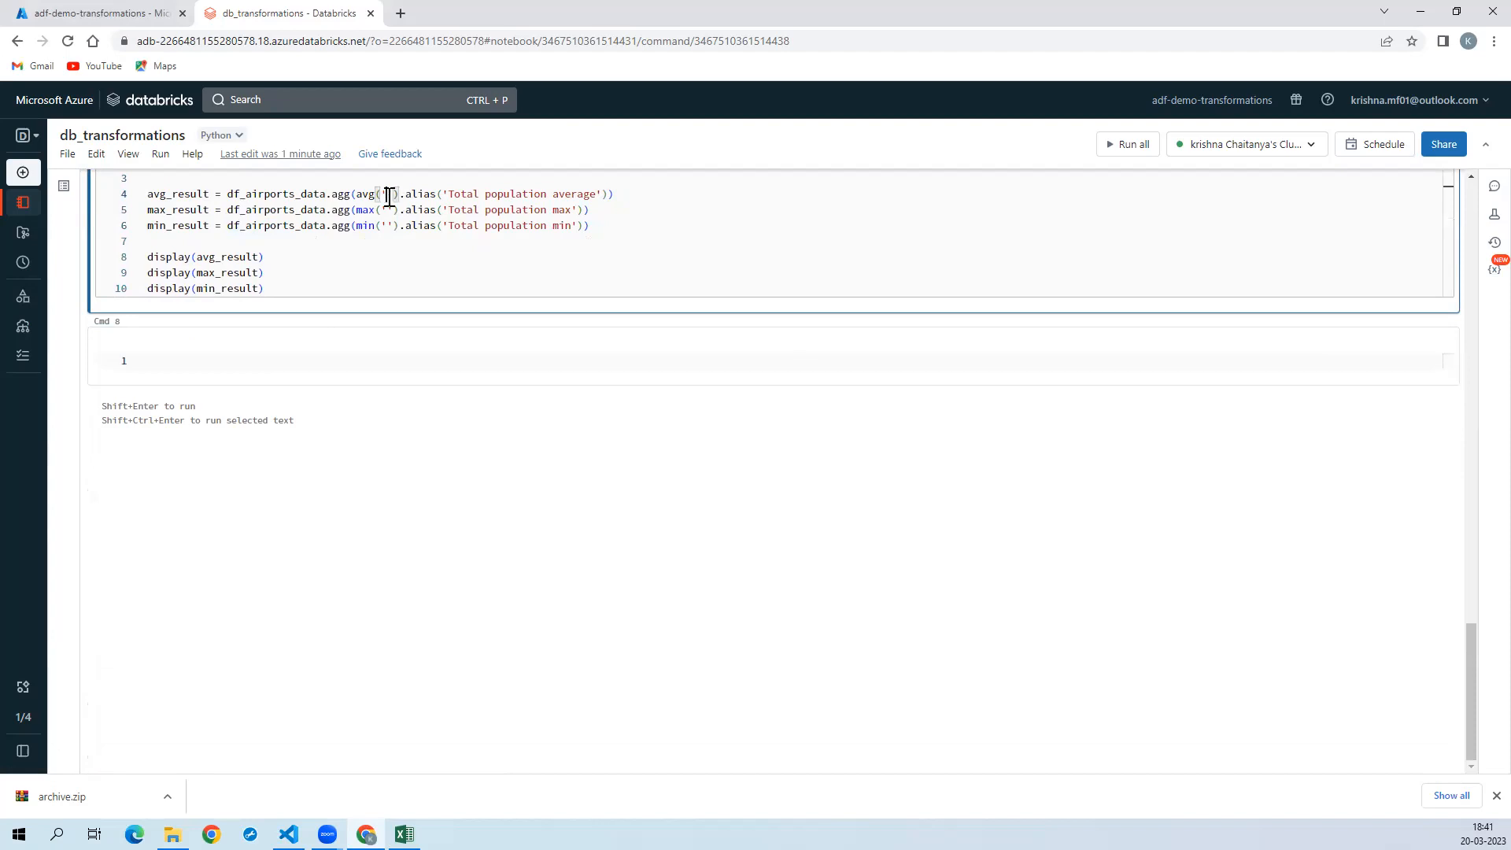
text(Passen)
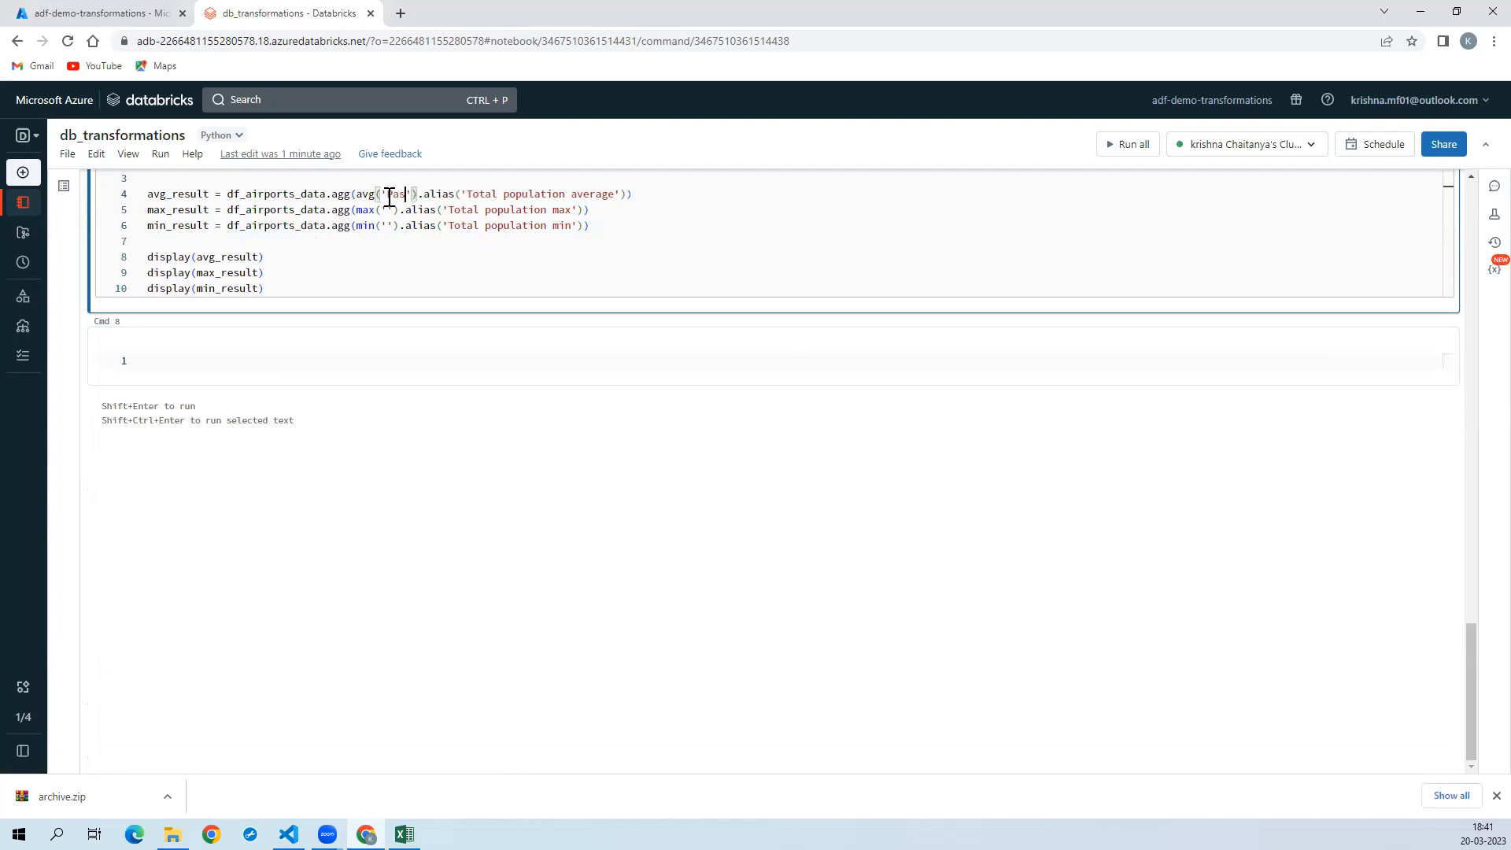
text(gers)
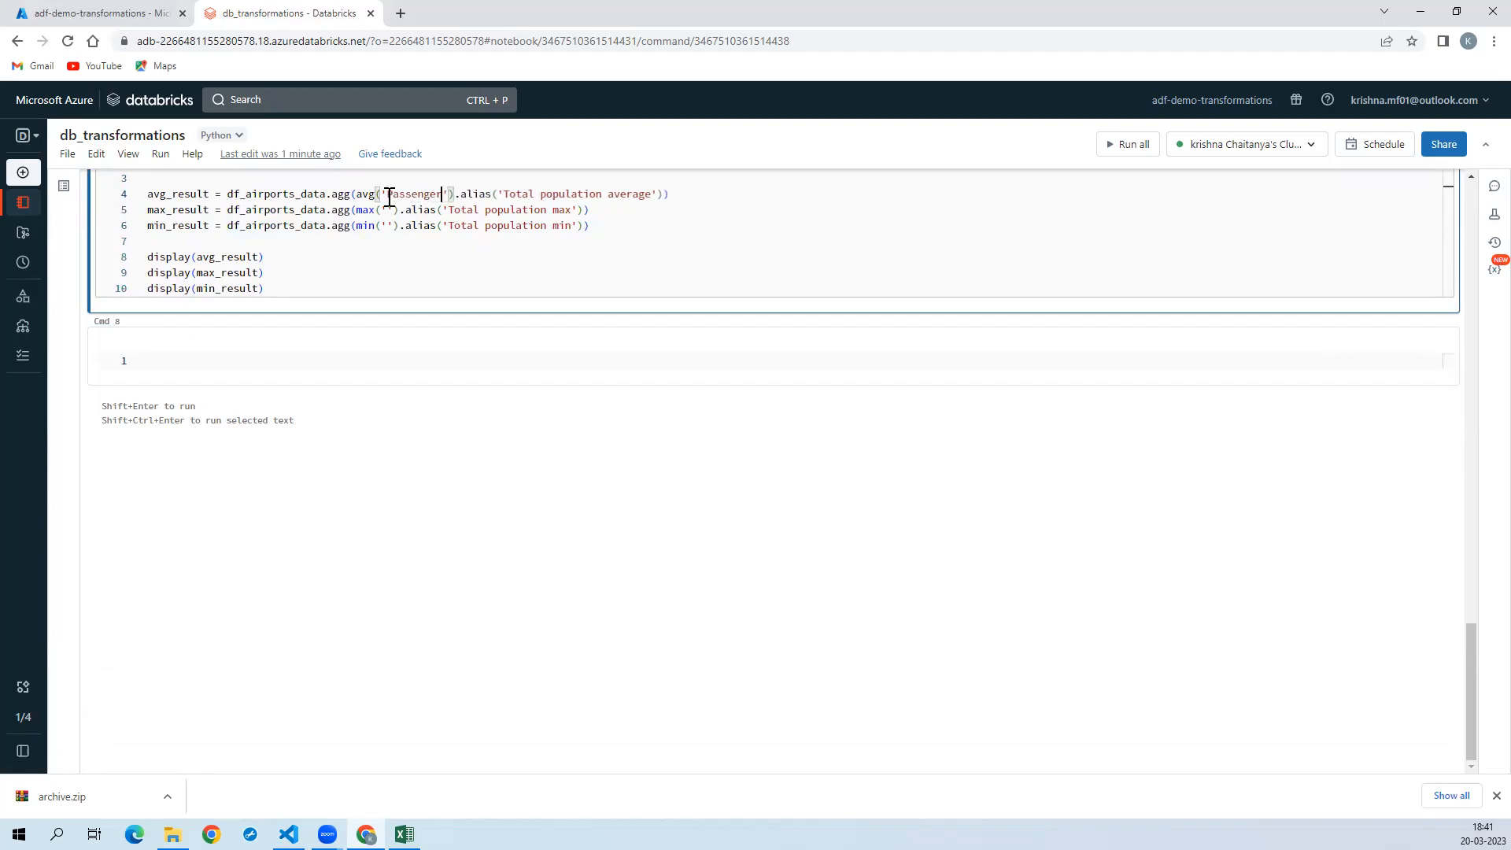
double_click(402, 195)
key(ctrl+c)
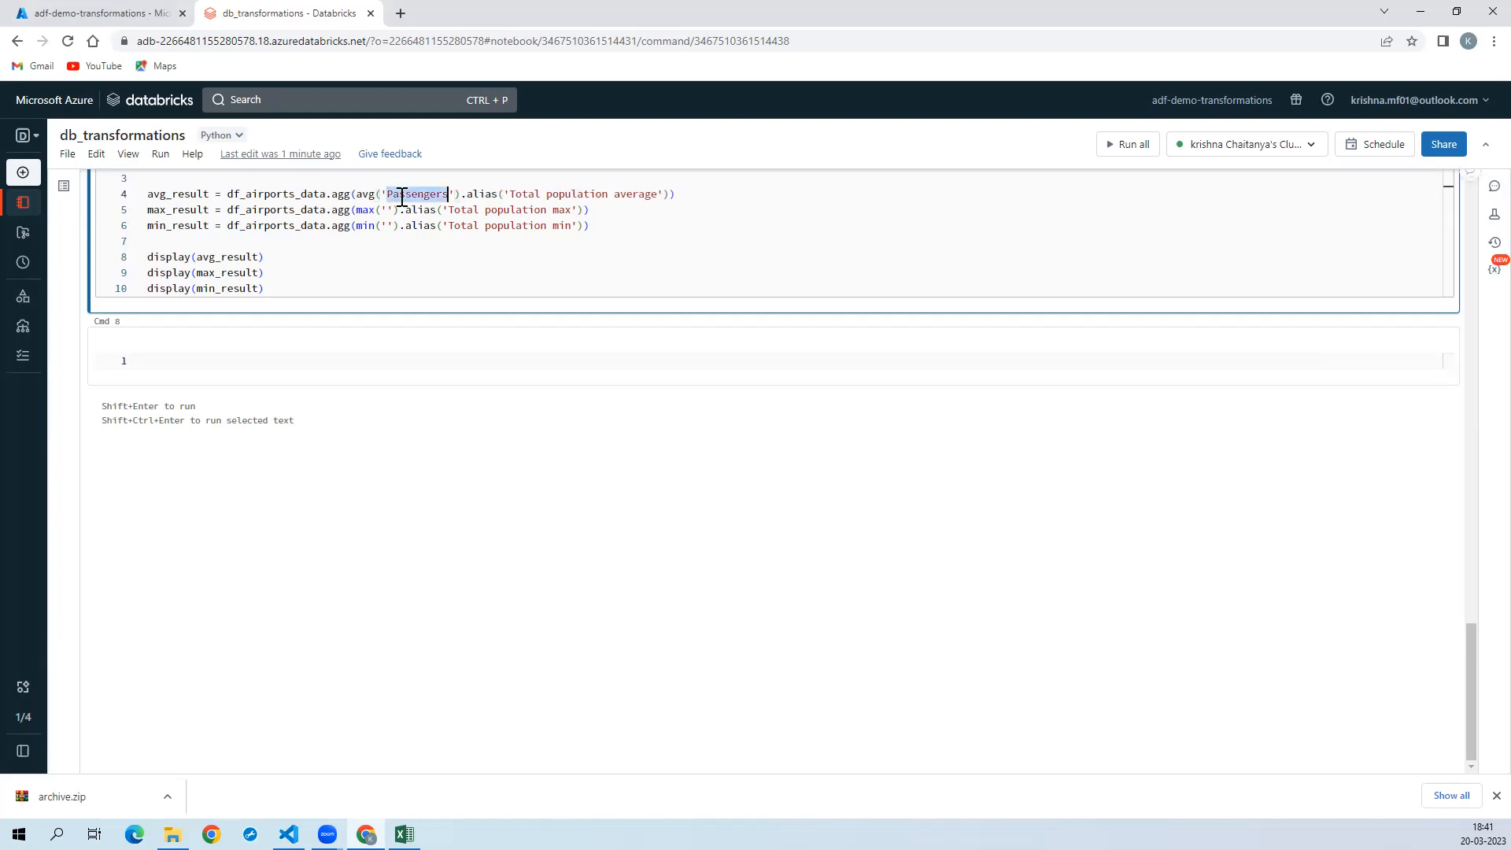
click(383, 211)
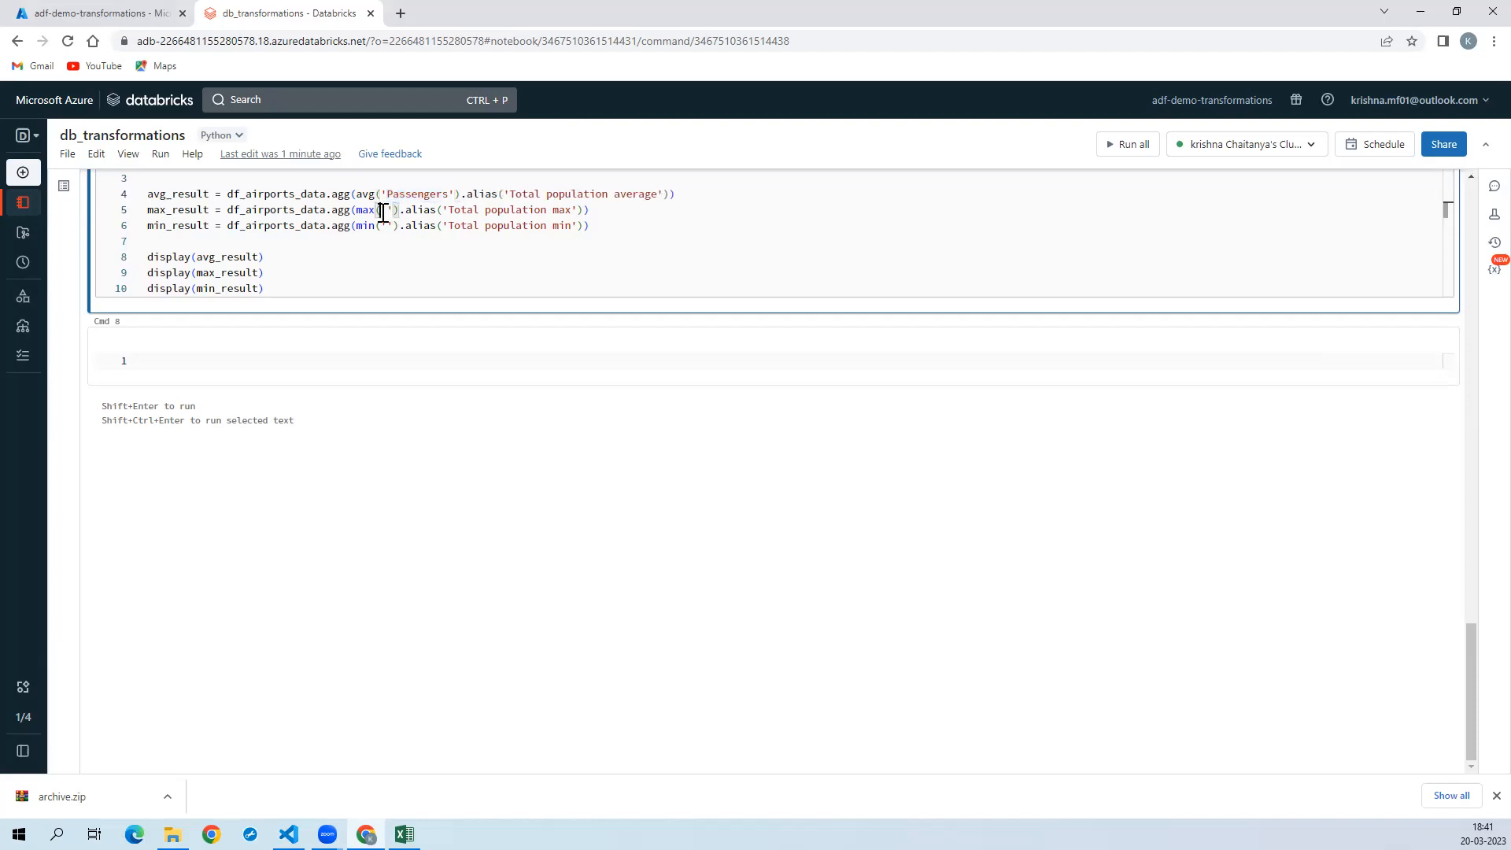
key(ctrl+v)
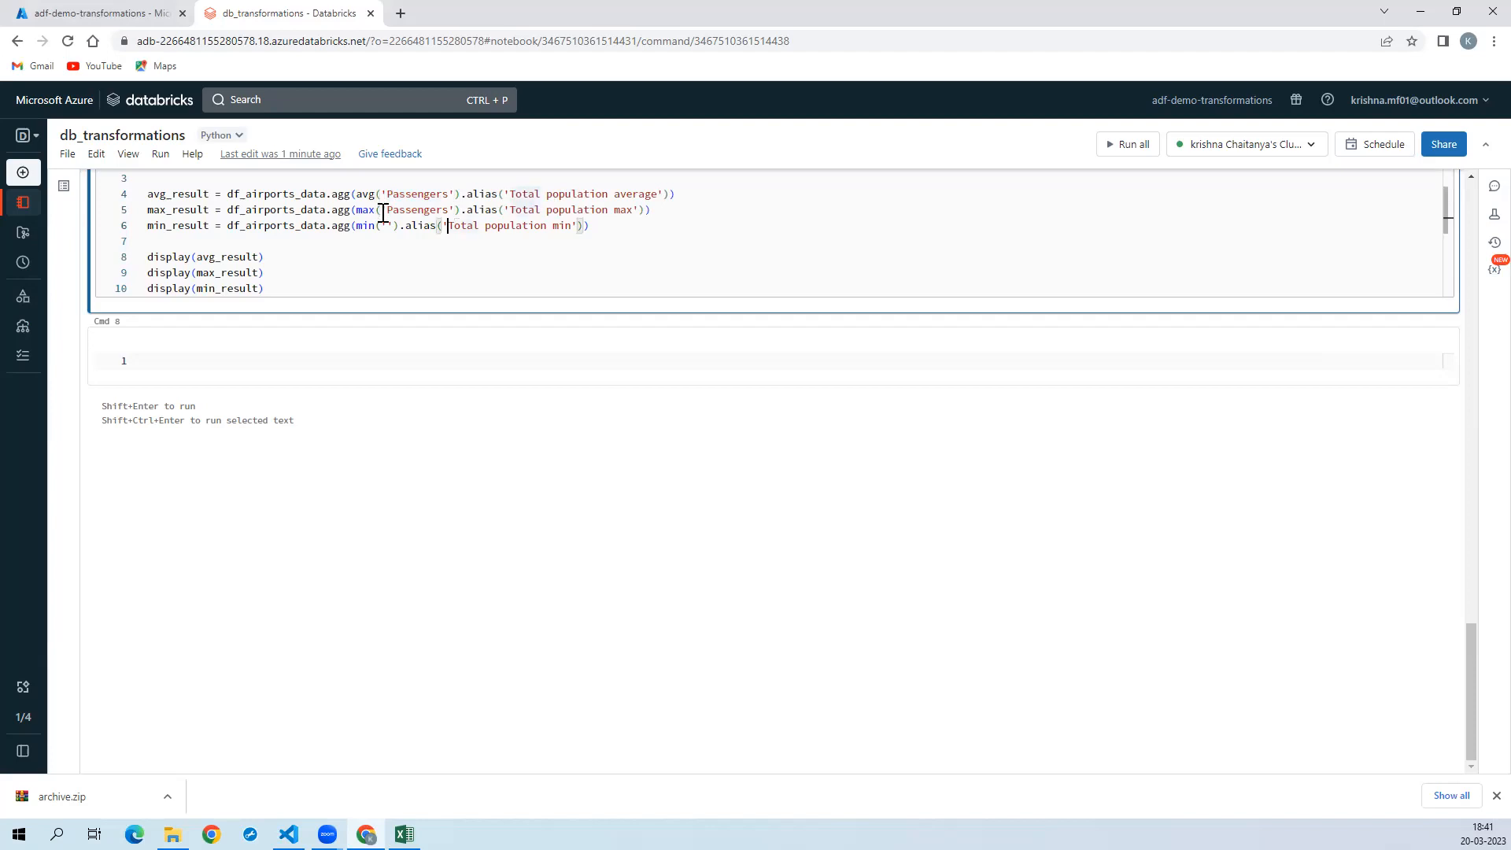
key(Down)
key(Left)
key(Left)
key(ctrl+v)
Step: Change the alias of the avg aggregation on line 4 of the seventh cell to 'passengers average'
key(Up)
key(Up)
key(Up)
key(Up)
key(Up)
key(Up)
key(Up)
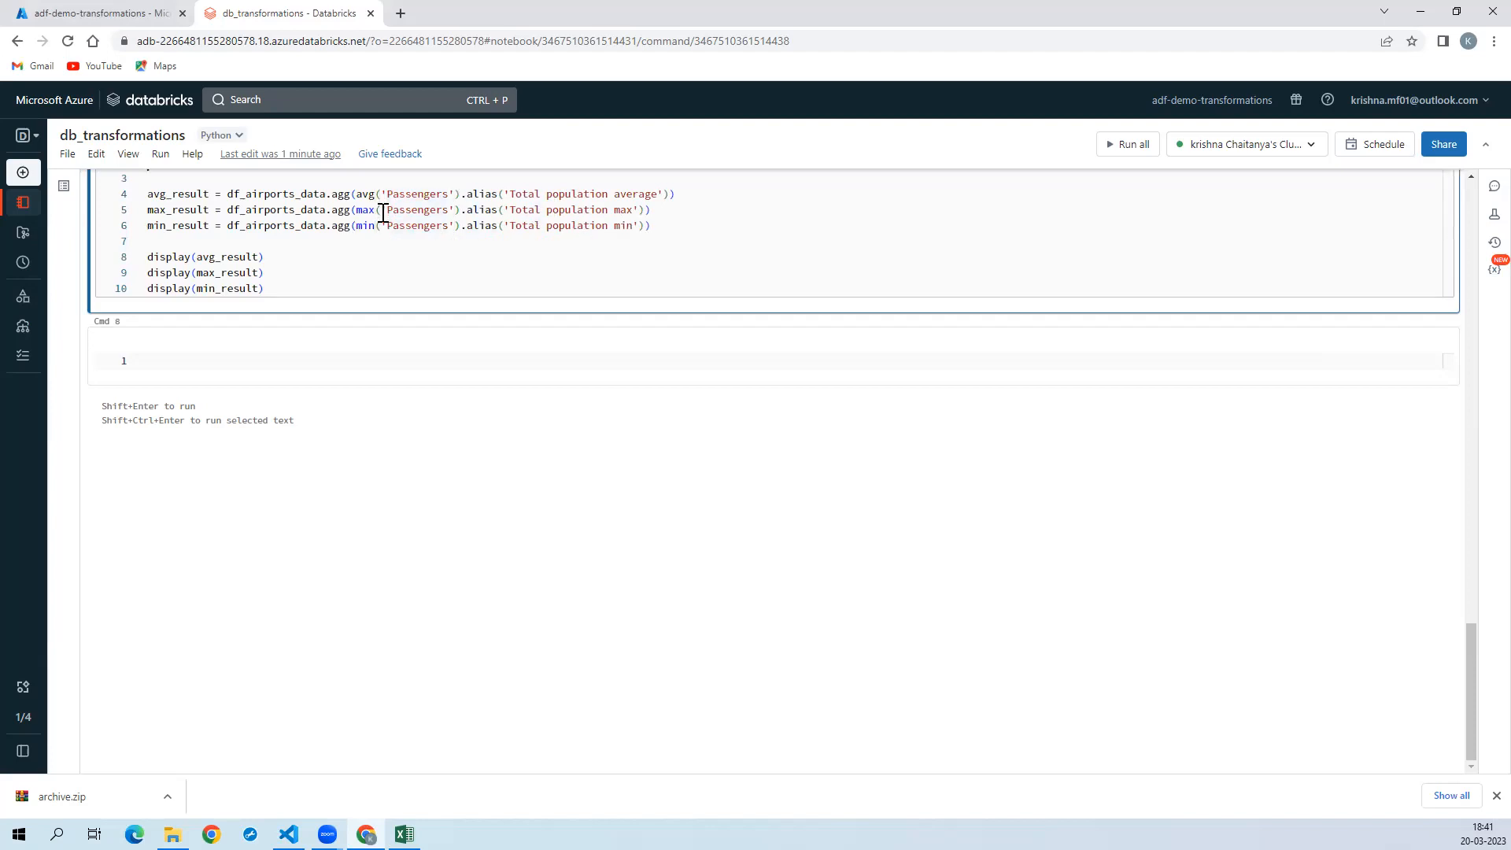
click(615, 555)
key(BackSpace)
key(BackSpace)
key(BackSpace)
key(BackSpace)
key(BackSpace)
key(BackSpace)
key(BackSpace)
key(BackSpace)
key(BackSpace)
key(BackSpace)
key(BackSpace)
key(BackSpace)
key(BackSpace)
key(BackSpace)
key(BackSpace)
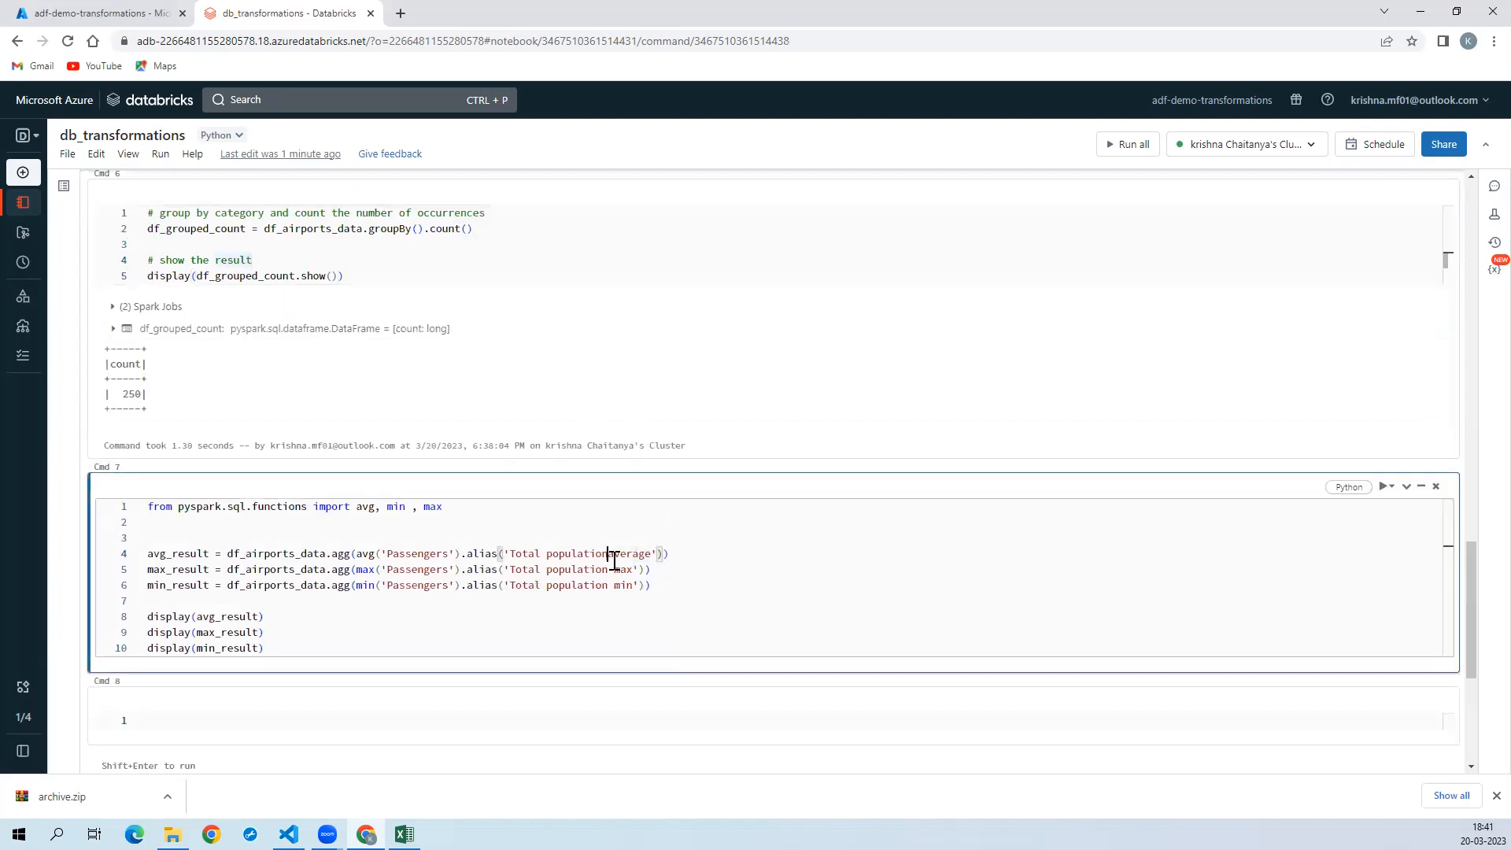
key(BackSpace)
key(BackSpace)
text(passenf)
key(BackSpace)
text(gers)
key(Escape)
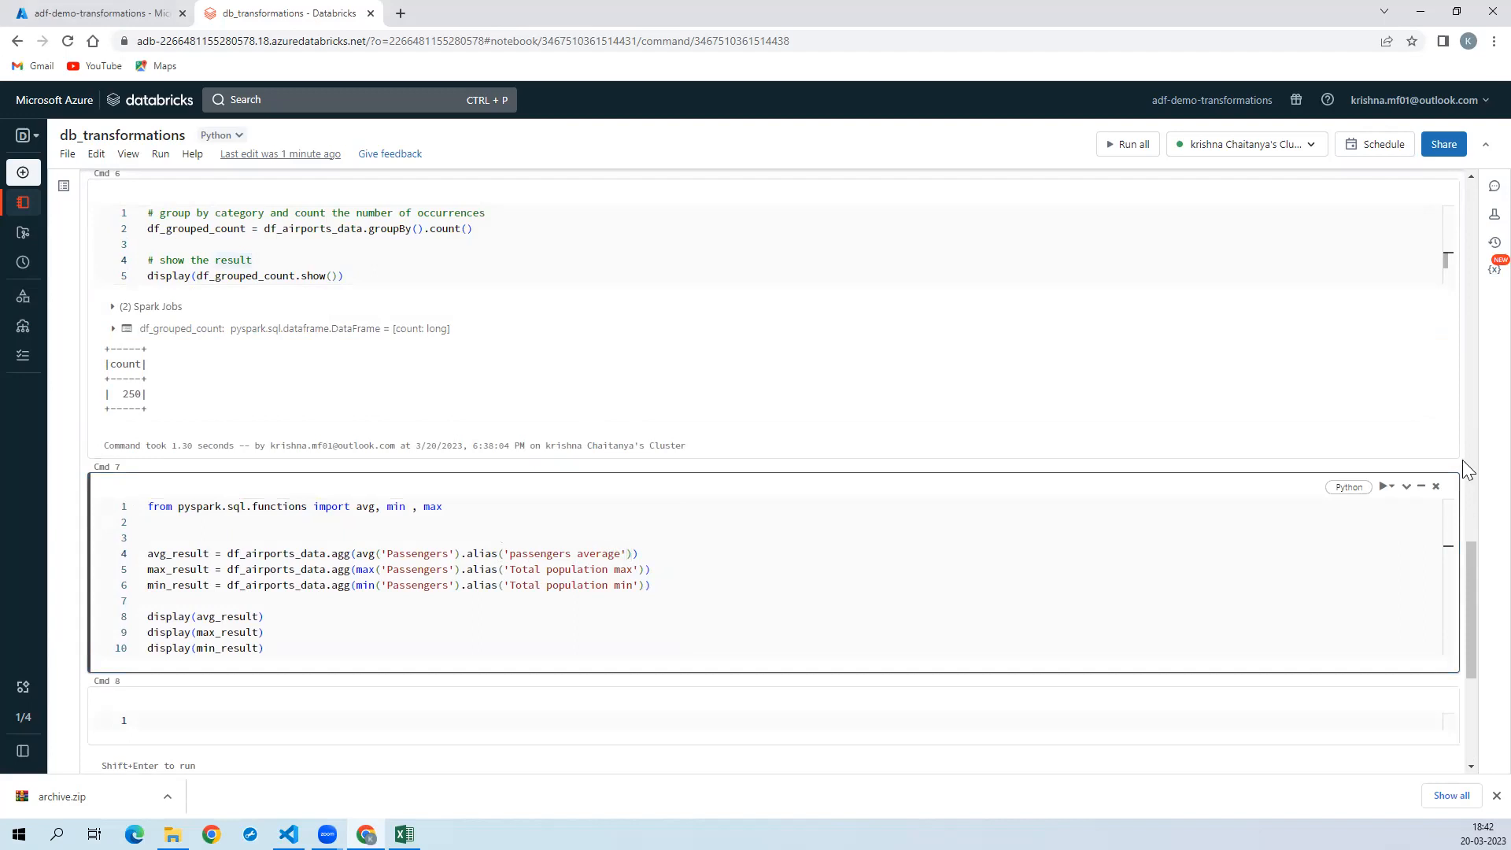
Step: Check the Passengers column name in the df_airports_data schema against the avg and max calls in the seventh cell
scroll(1462, 461, up, 7)
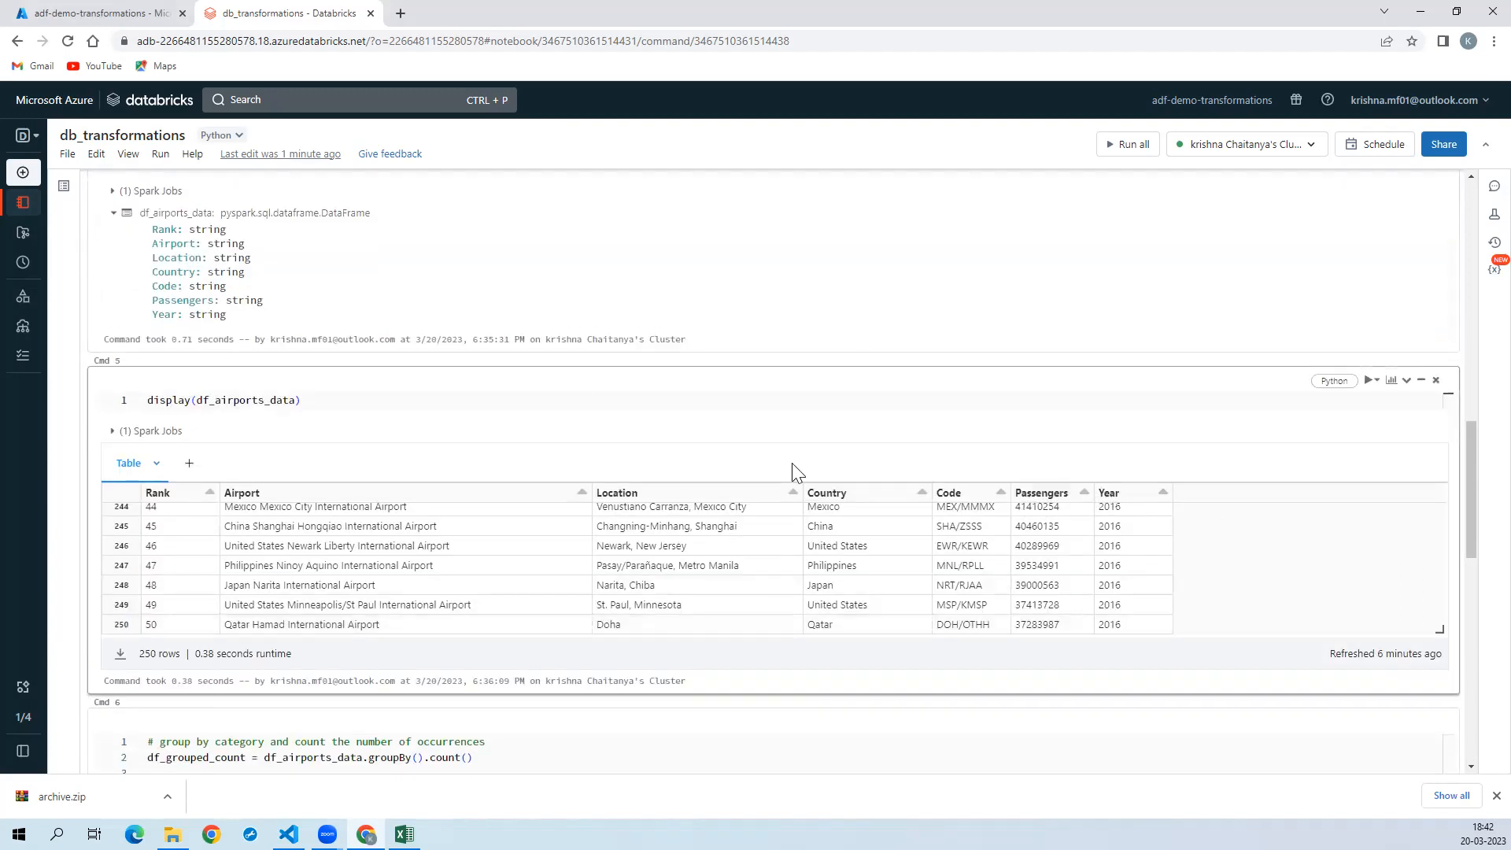
click(229, 300)
double_click(177, 300)
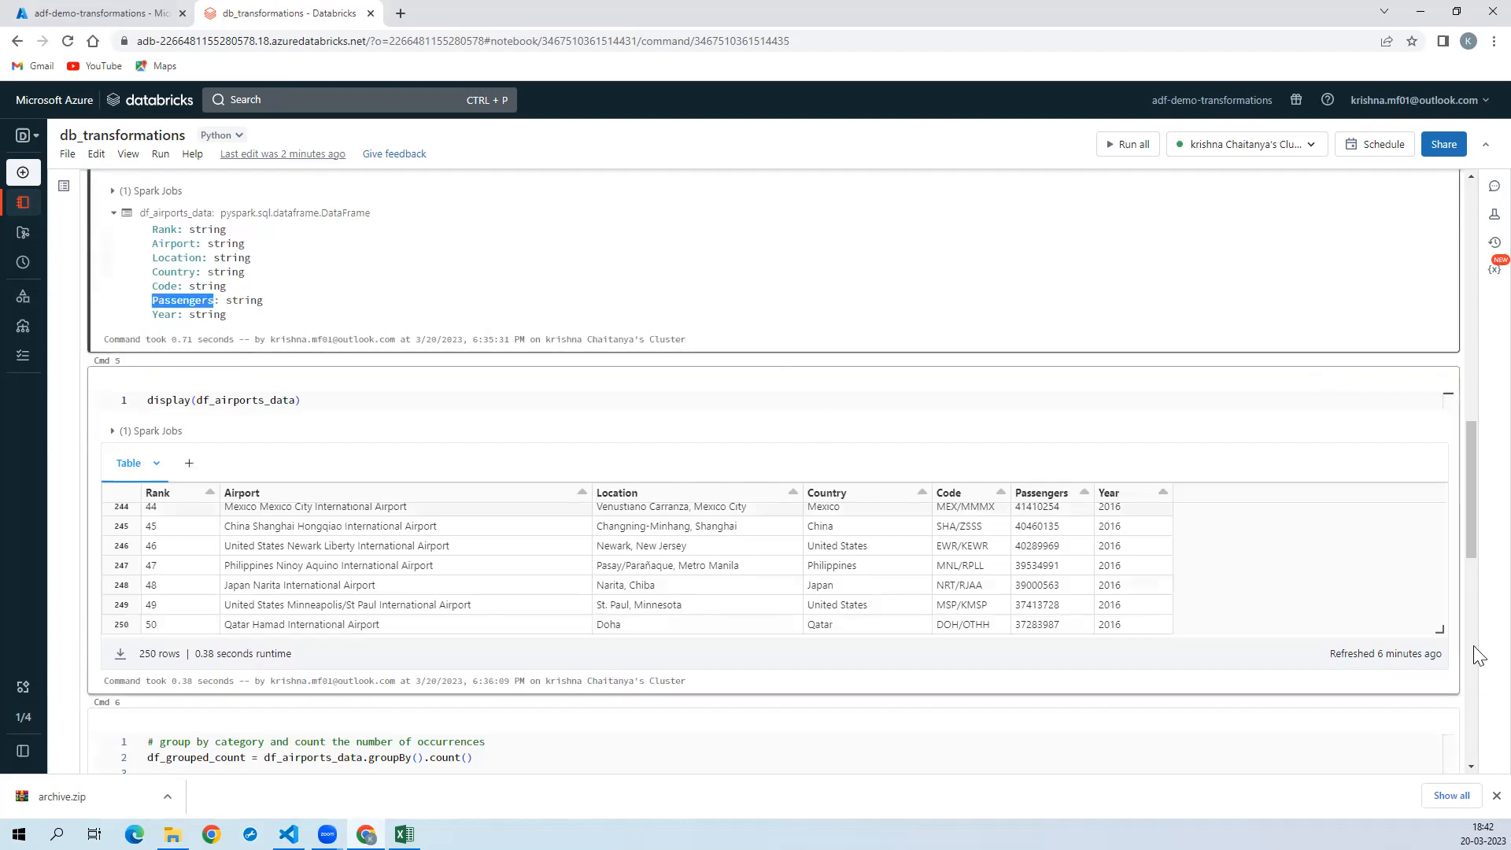
click(1416, 705)
scroll(1416, 716, down, 6)
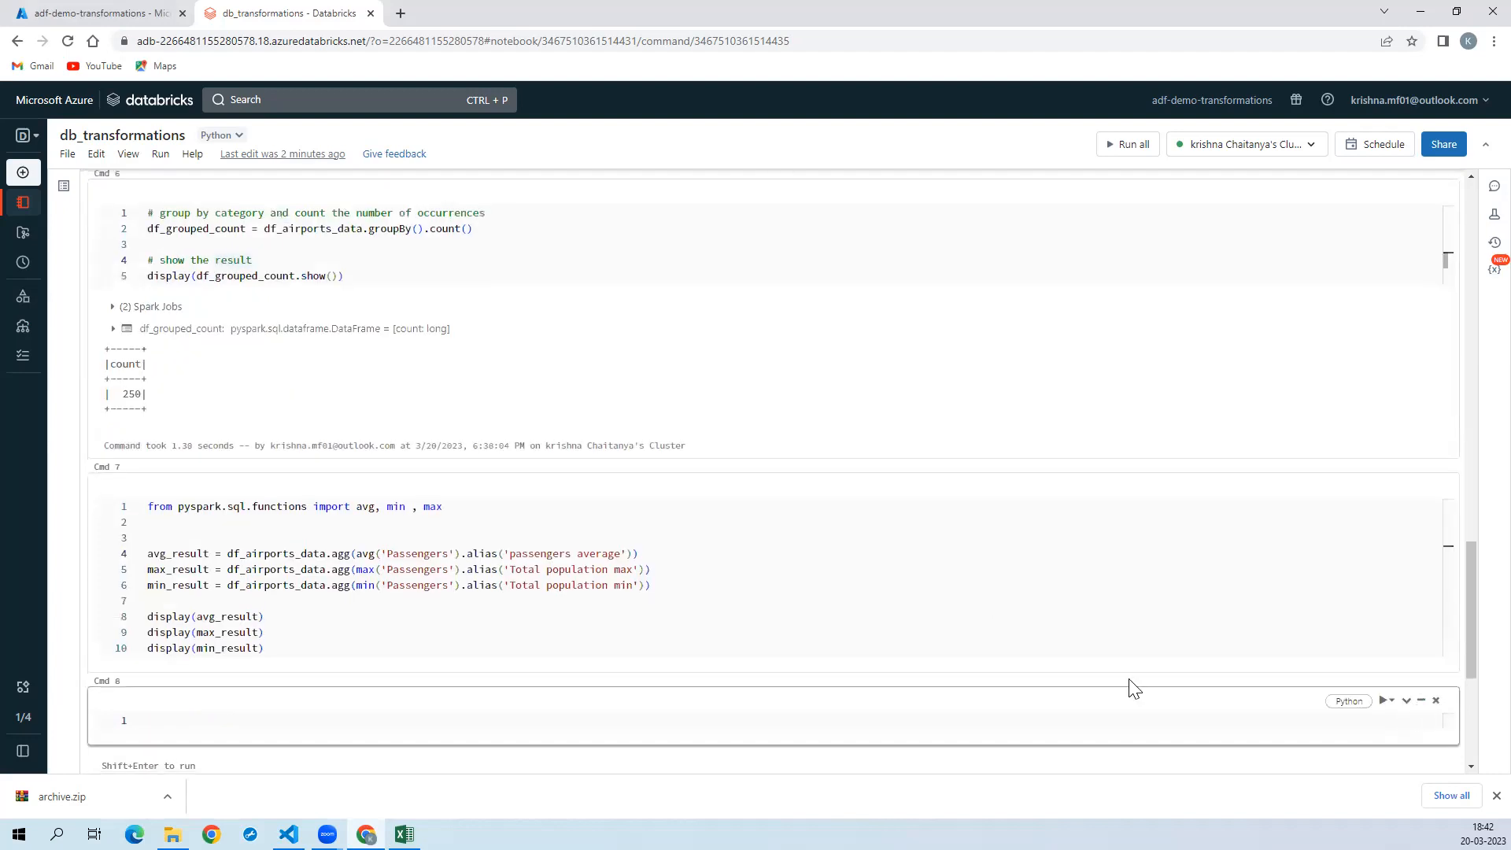
double_click(416, 553)
key(Right)
double_click(422, 573)
key(Right)
Step: Copy Passengers from the min call and change the max alias on line 5 to 'Passengers max'
double_click(421, 585)
key(ctrl+c)
key(Right)
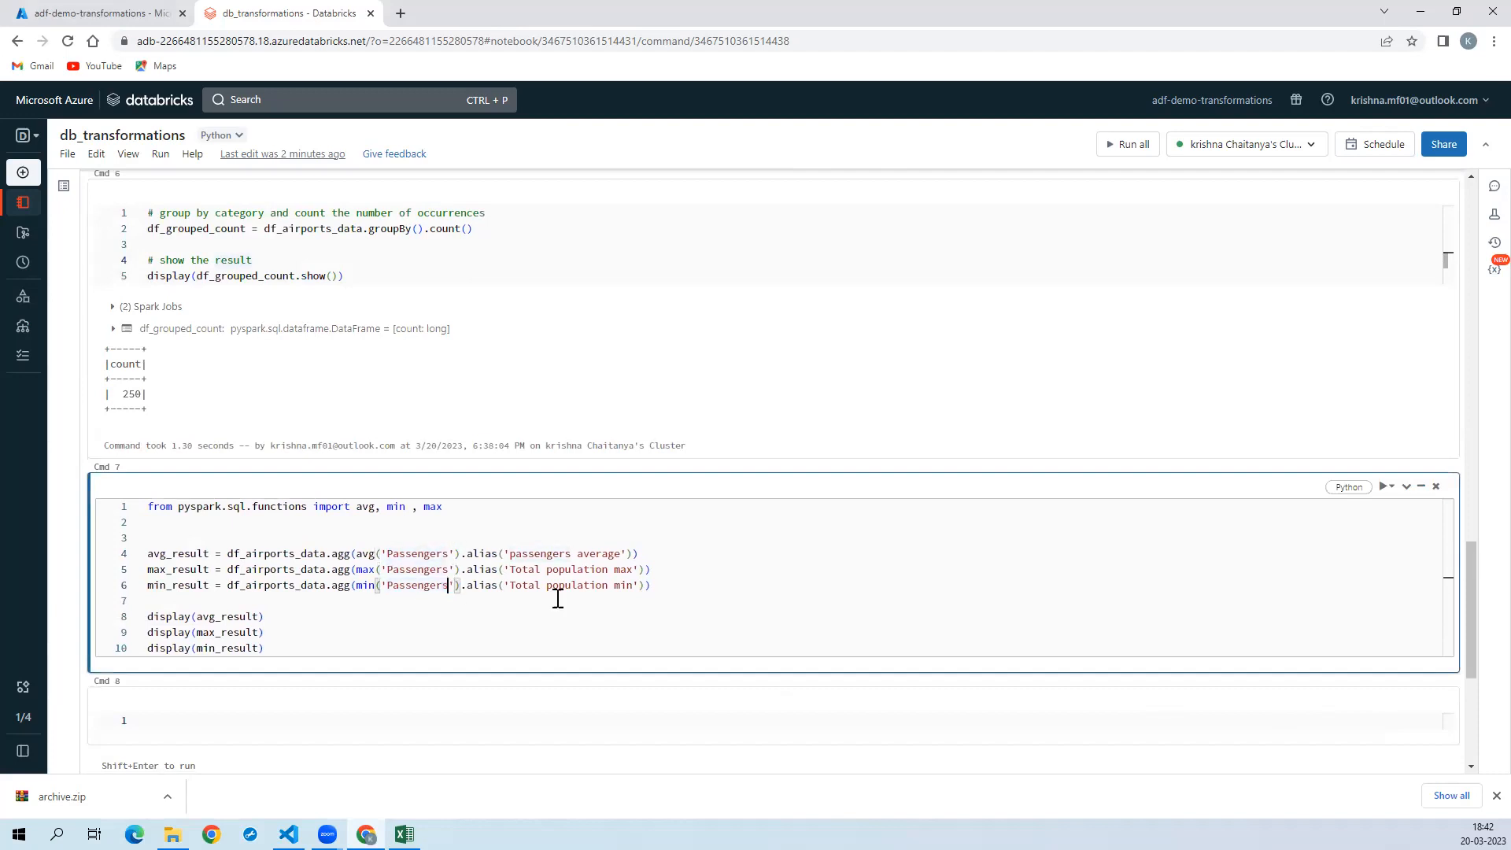
click(610, 569)
key(BackSpace)
key(BackSpace)
key(BackSpace)
key(BackSpace)
key(BackSpace)
key(BackSpace)
key(BackSpace)
key(BackSpace)
key(BackSpace)
key(BackSpace)
key(BackSpace)
key(BackSpace)
key(BackSpace)
key(BackSpace)
key(BackSpace)
key(BackSpace)
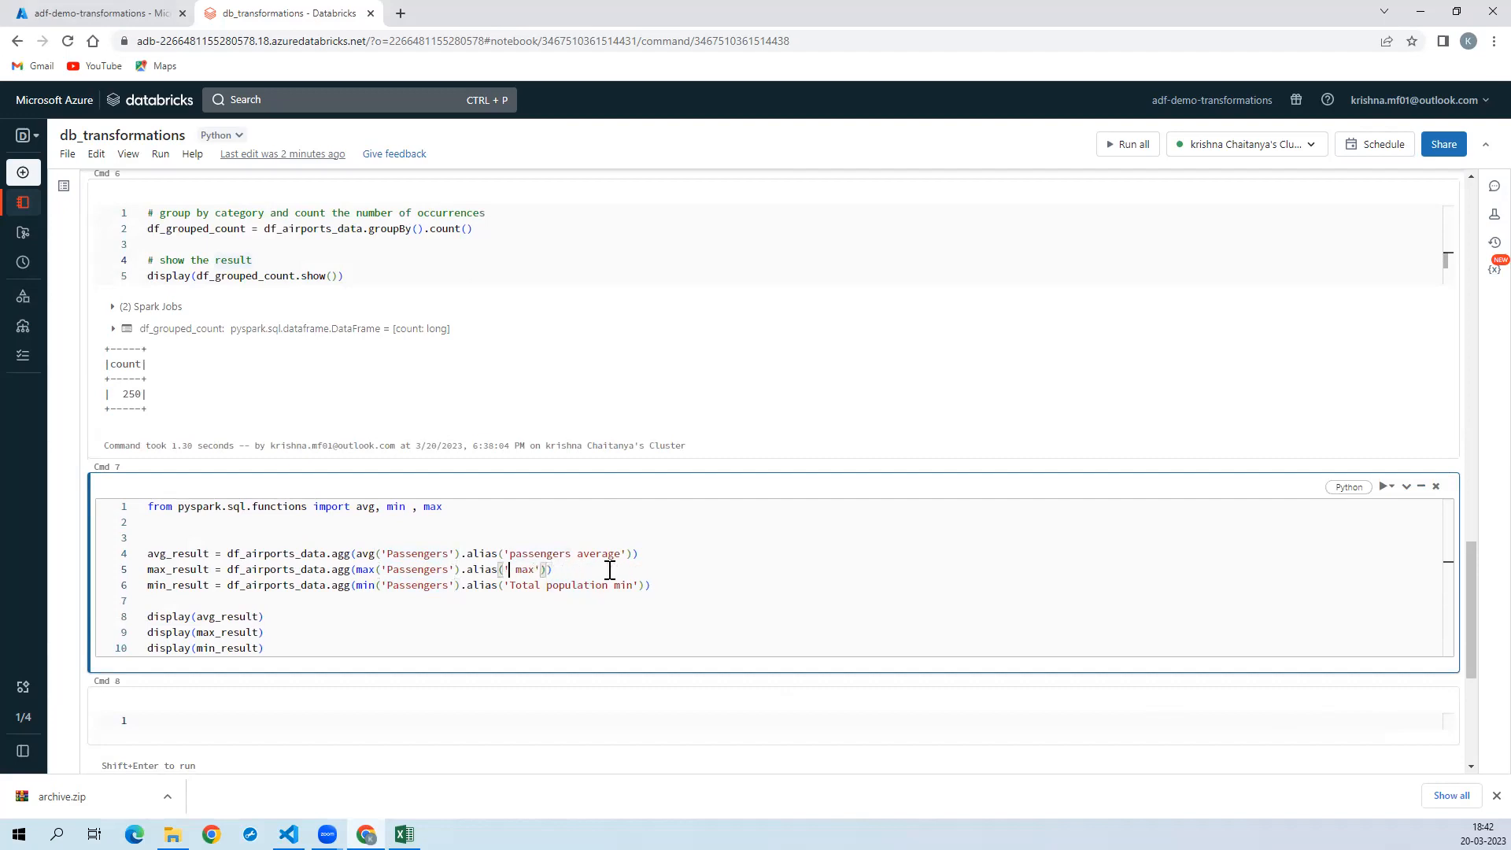
key(ctrl+v)
Step: Change the alias of the min aggregation on line 6 of the seventh cell to 'Passengers min'
click(604, 590)
key(BackSpace)
key(BackSpace)
key(BackSpace)
key(BackSpace)
key(BackSpace)
key(BackSpace)
key(BackSpace)
key(BackSpace)
key(BackSpace)
key(BackSpace)
key(BackSpace)
key(BackSpace)
key(BackSpace)
key(BackSpace)
key(BackSpace)
key(BackSpace)
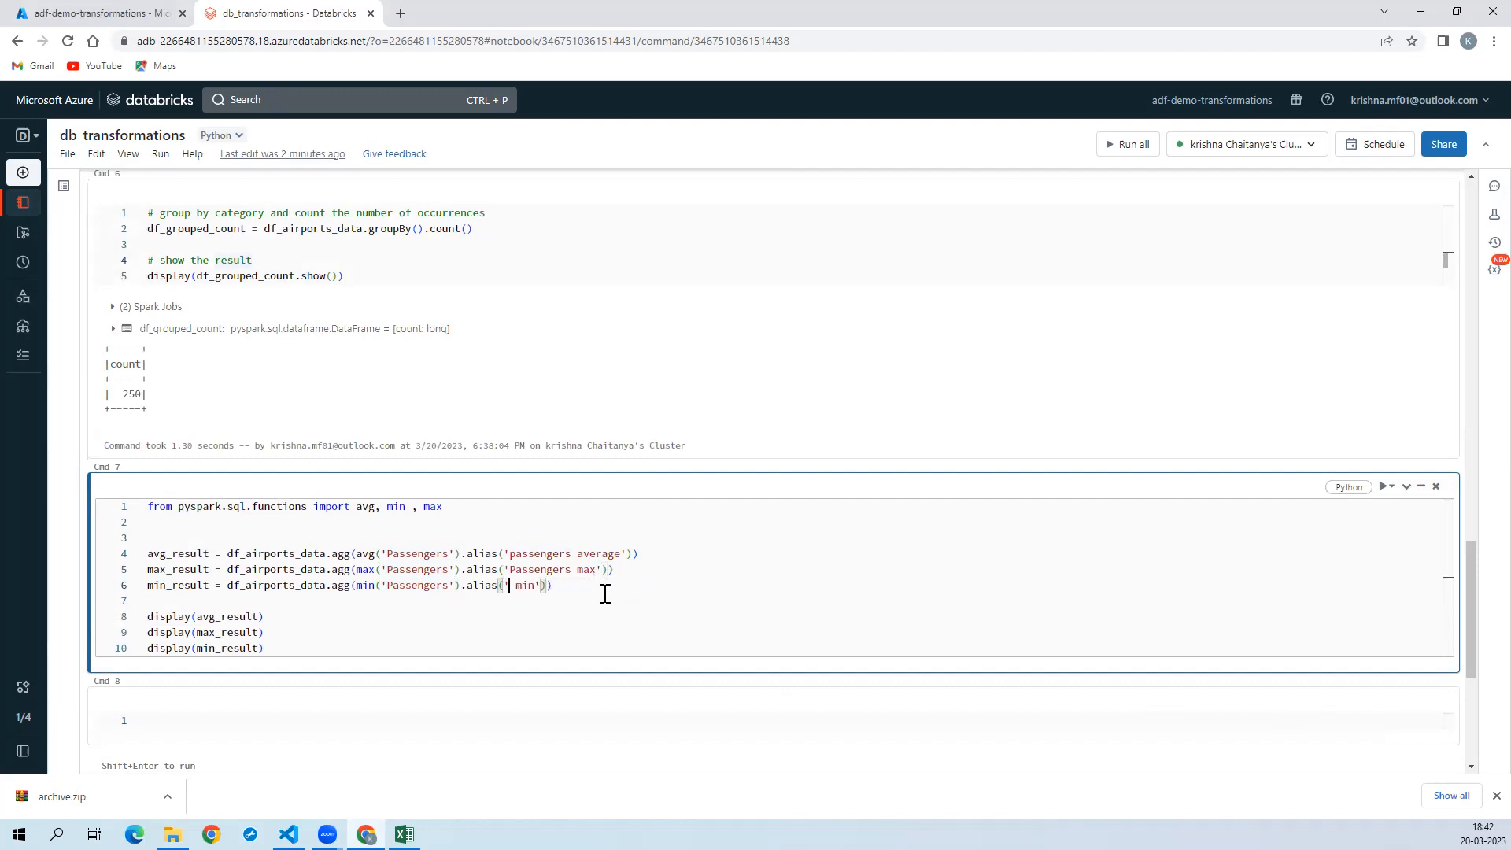
text(Passengers)
Step: Select the lowercase word passengers in the avg alias on line 4 of the seventh cell
double_click(517, 552)
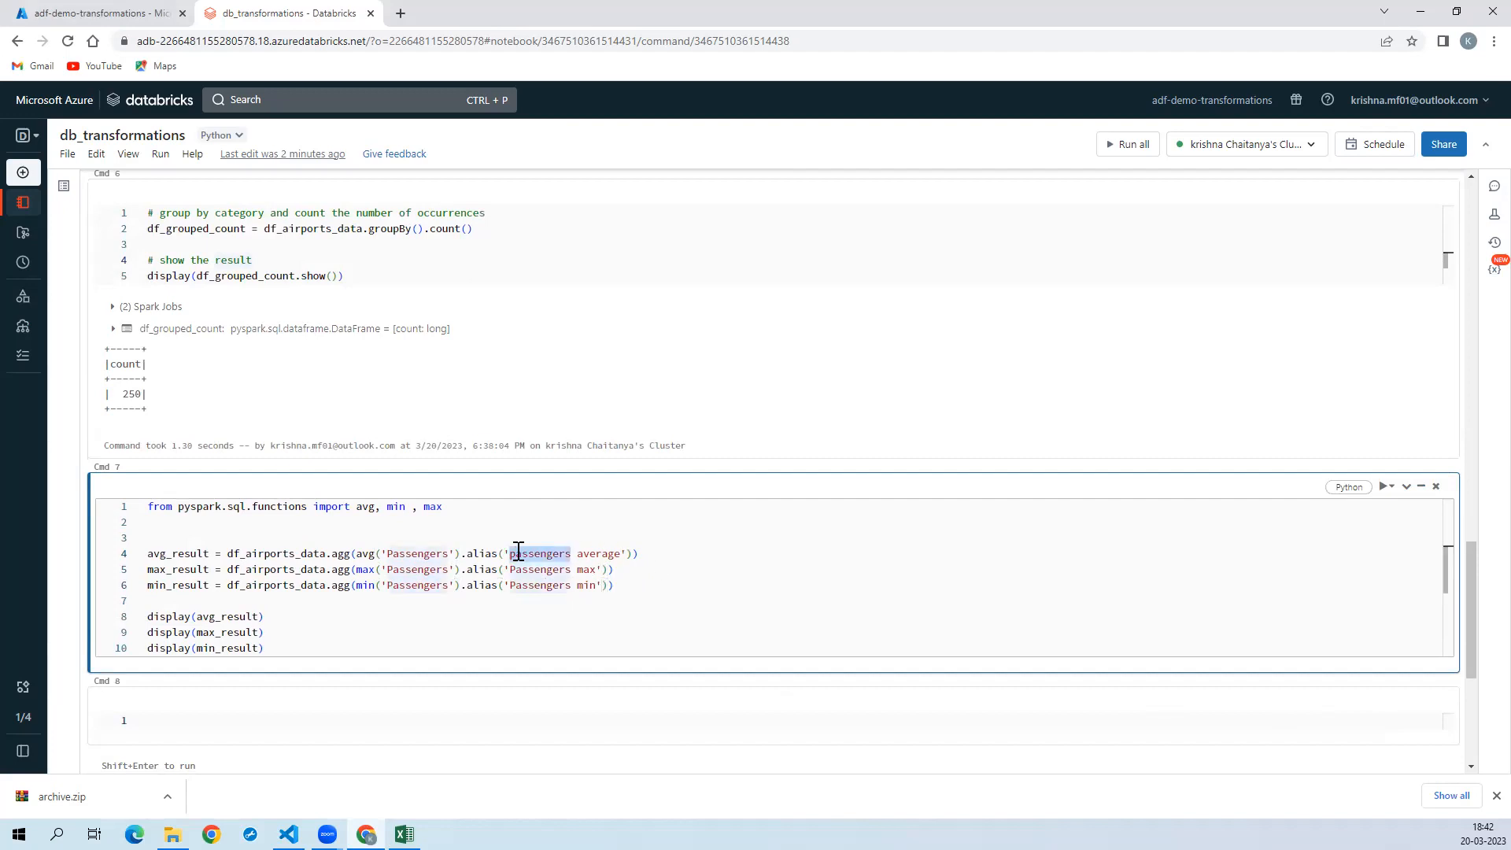